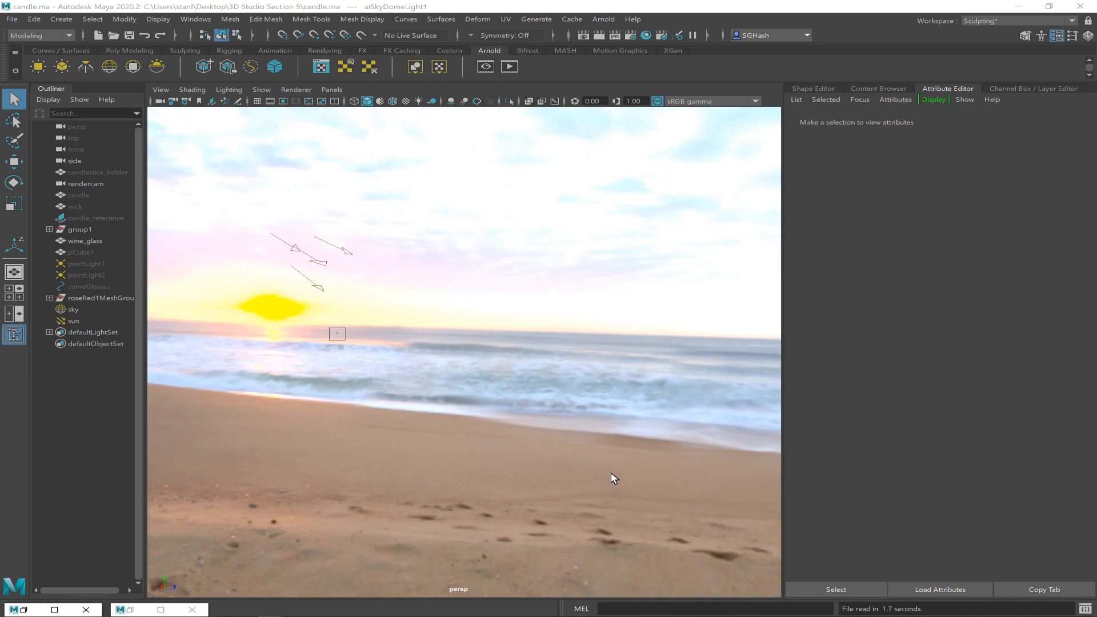
# Delete the sky and sun lights from the scene and display the model with textured shading under default lighting.
pyautogui.press('7')
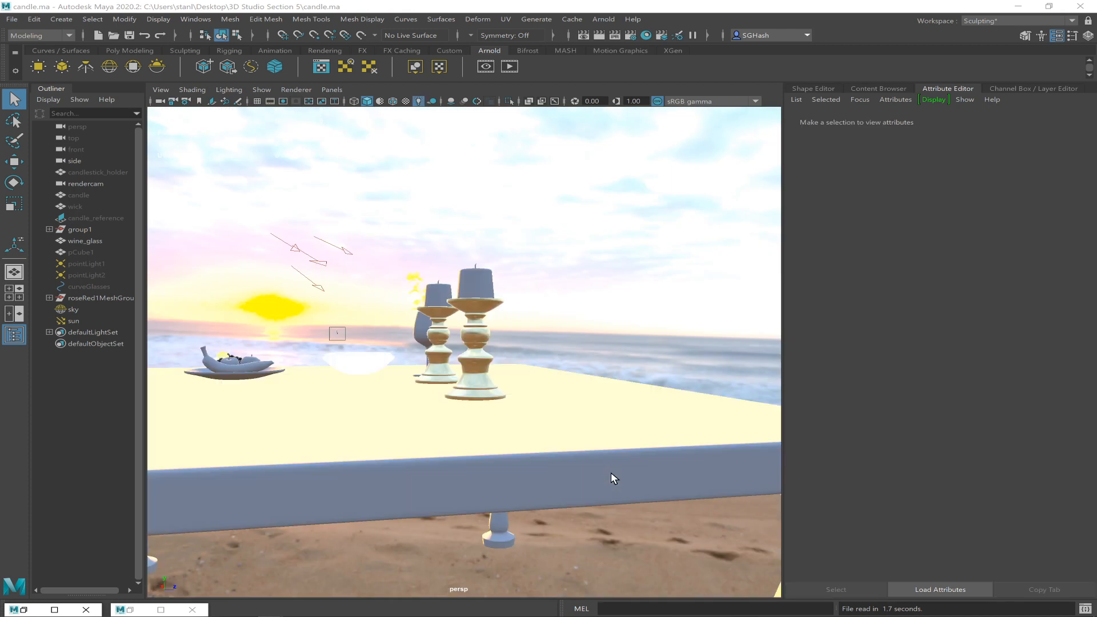
pyautogui.keyDown('alt'); pyautogui.moveTo(662, 348); pyautogui.dragTo(556, 387); pyautogui.keyUp('alt')
pyautogui.keyDown('alt'); pyautogui.moveTo(556, 386); pyautogui.dragTo(453, 373, button='right'); pyautogui.keyUp('alt')
pyautogui.keyDown('alt'); pyautogui.moveTo(454, 373); pyautogui.dragTo(503, 392); pyautogui.keyUp('alt')
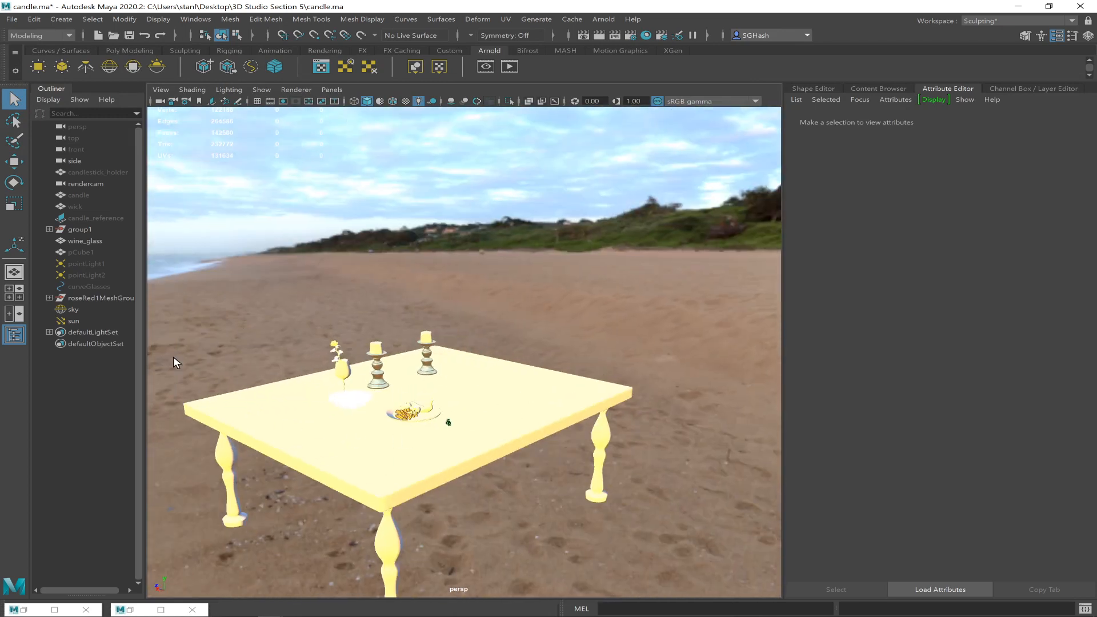
pyautogui.moveTo(90, 310); pyautogui.dragTo(89, 318)
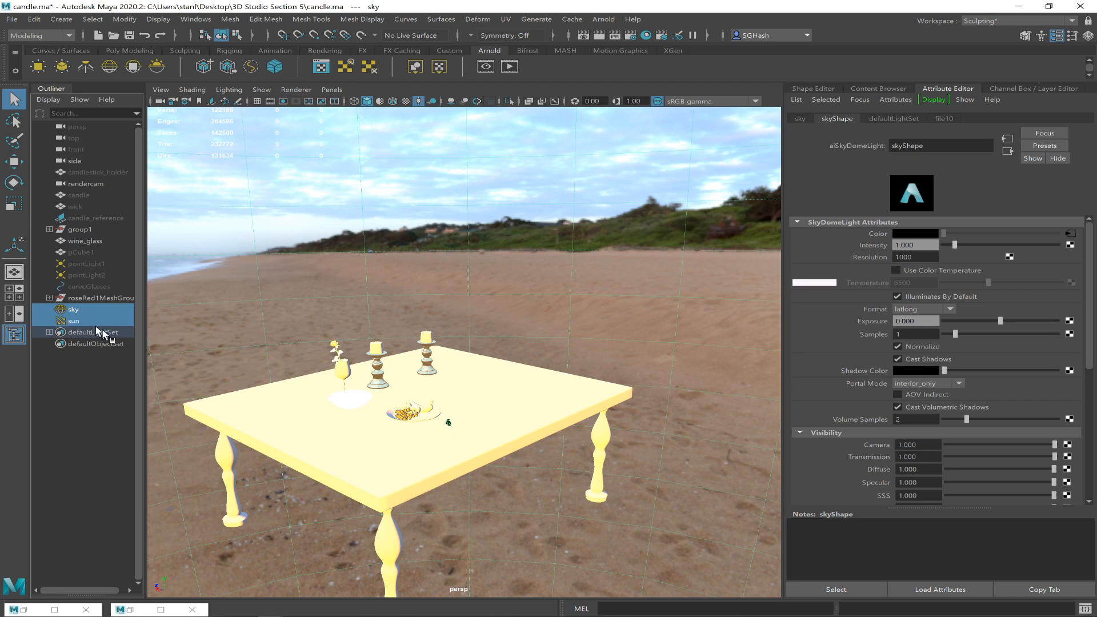
pyautogui.press('Delete')
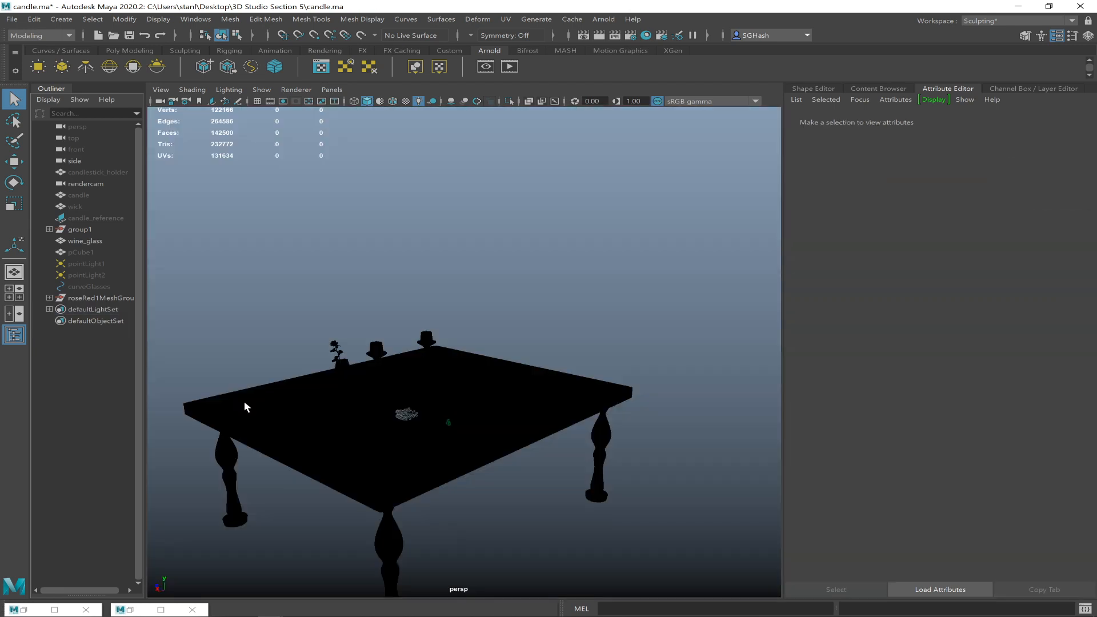
pyautogui.press('6')
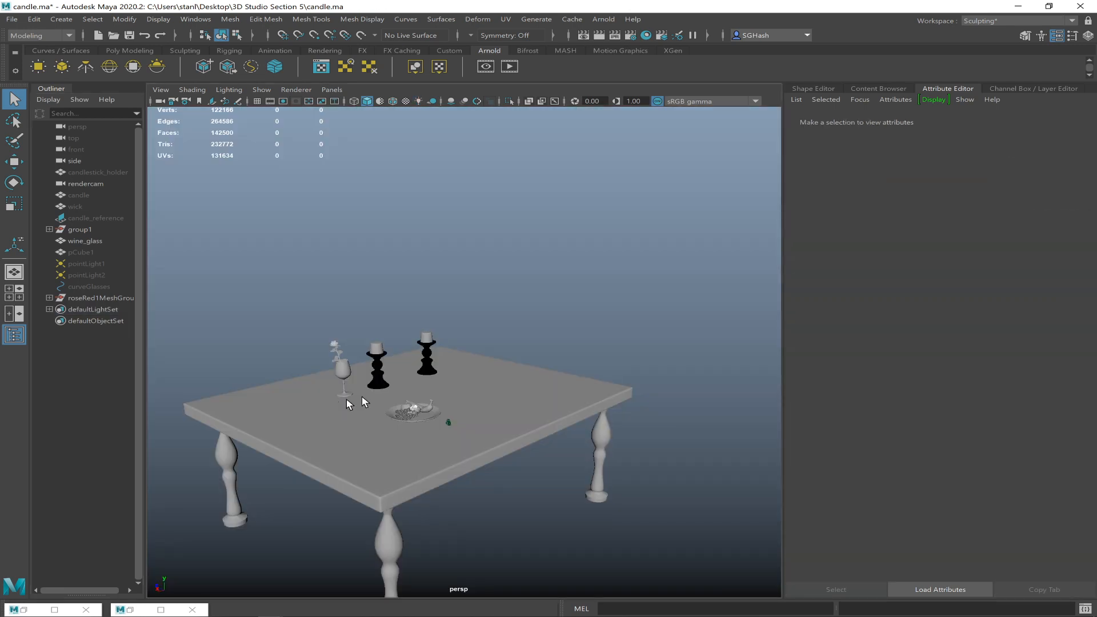
# Rename the hidden pCube1 object as room.
pyautogui.keyDown('alt'); pyautogui.moveTo(554, 404); pyautogui.dragTo(463, 391); pyautogui.keyUp('alt')
pyautogui.click(80, 252)
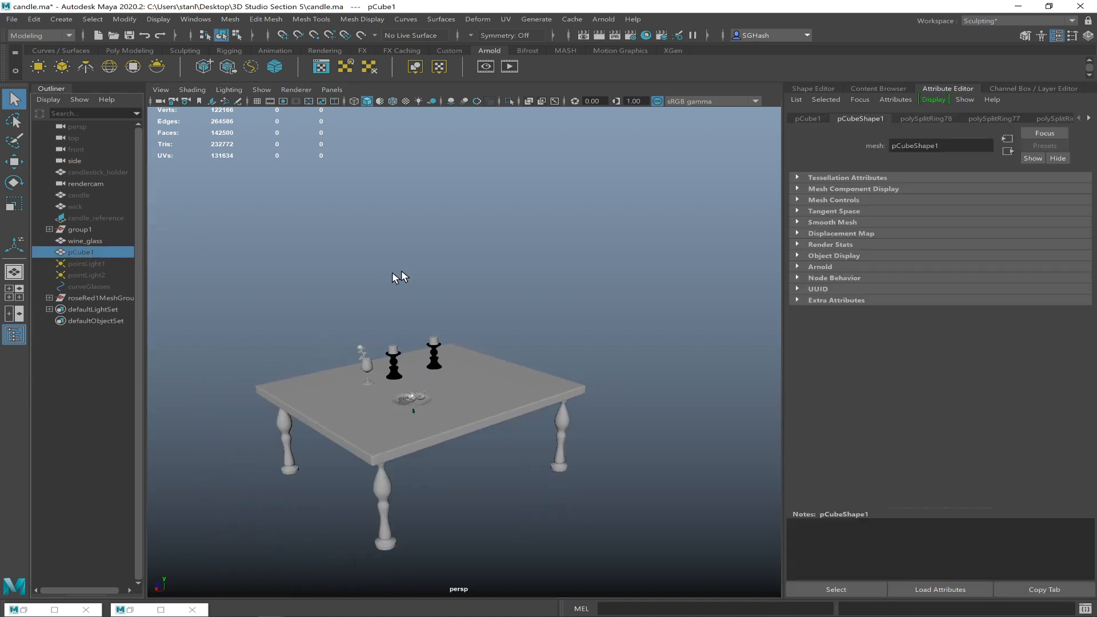
pyautogui.doubleClick(84, 254)
pyautogui.write('room')
pyautogui.press('Return')
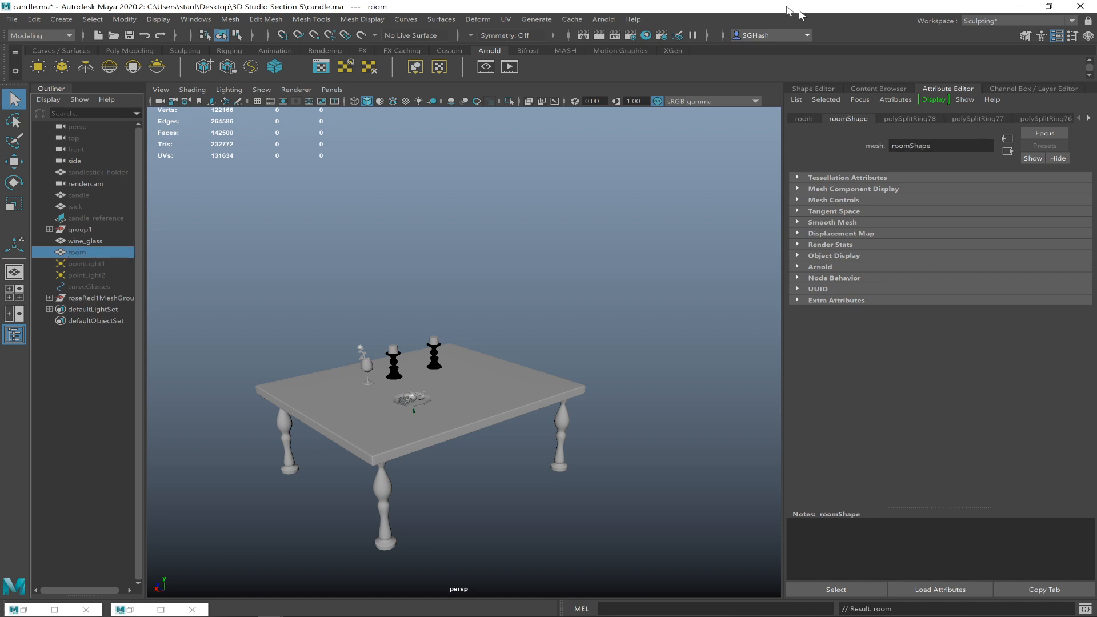
# Turn on the visibility of the room object so its walls and floor surround the table.
pyautogui.click(1087, 36)
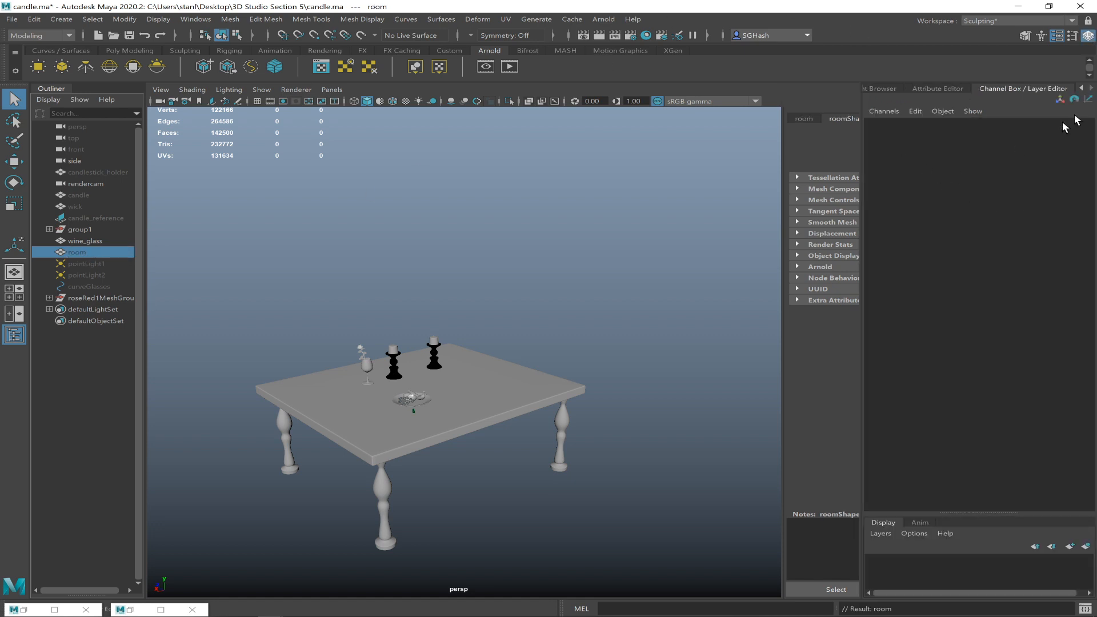
pyautogui.click(1066, 213)
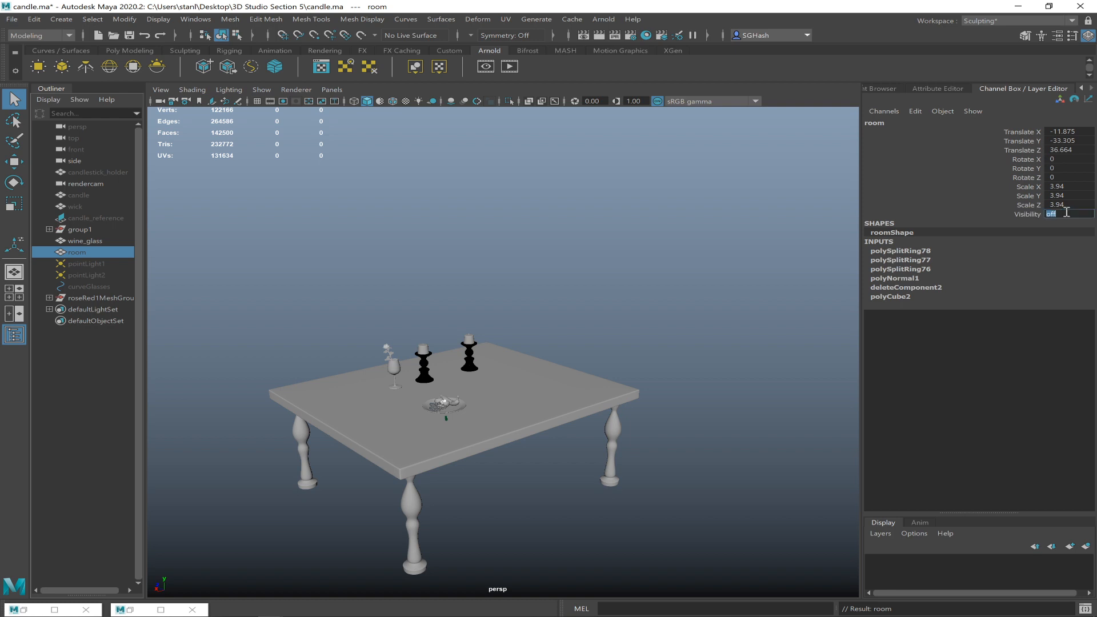
pyautogui.write('1')
pyautogui.press('Return')
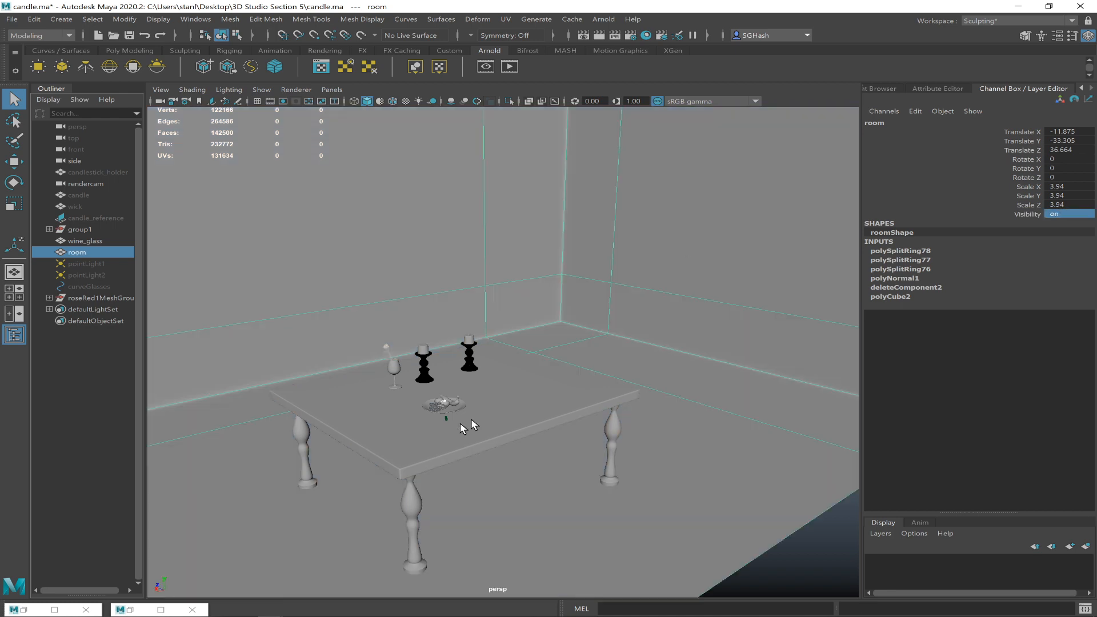
pyautogui.keyDown('alt'); pyautogui.moveTo(546, 410); pyautogui.dragTo(480, 333); pyautogui.keyUp('alt')
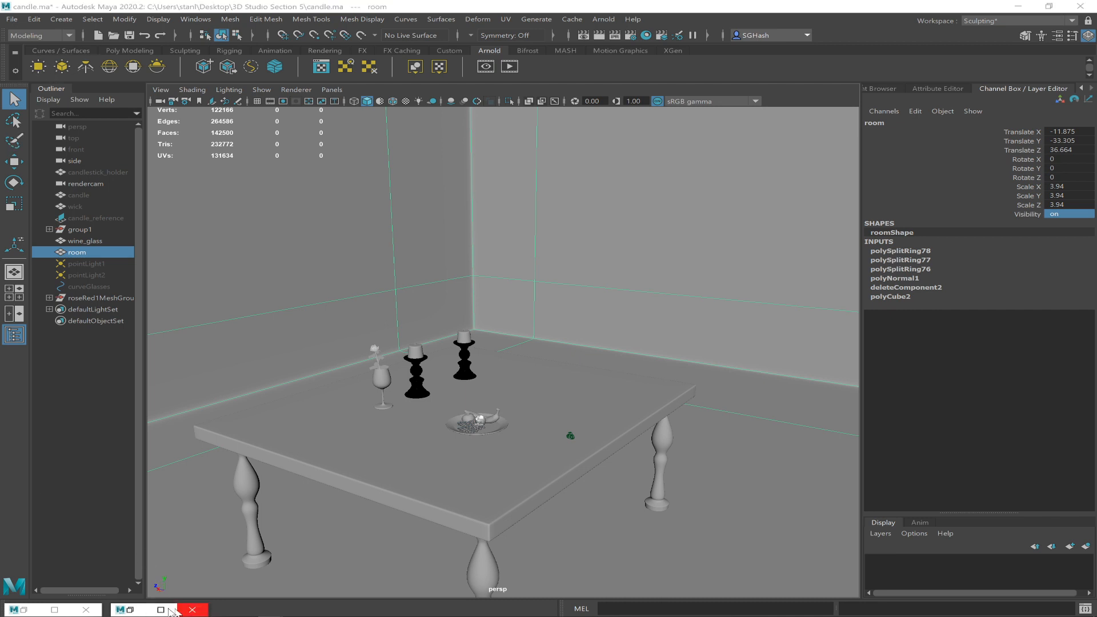
# Close the two minimized windows.
pyautogui.click(86, 609)
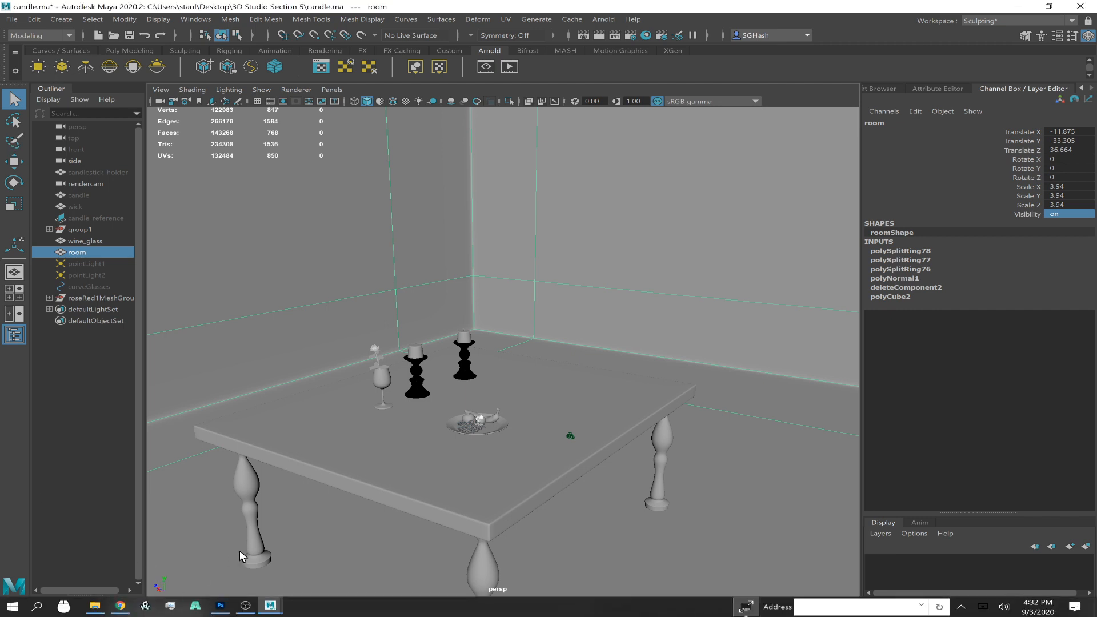
pyautogui.click(194, 610)
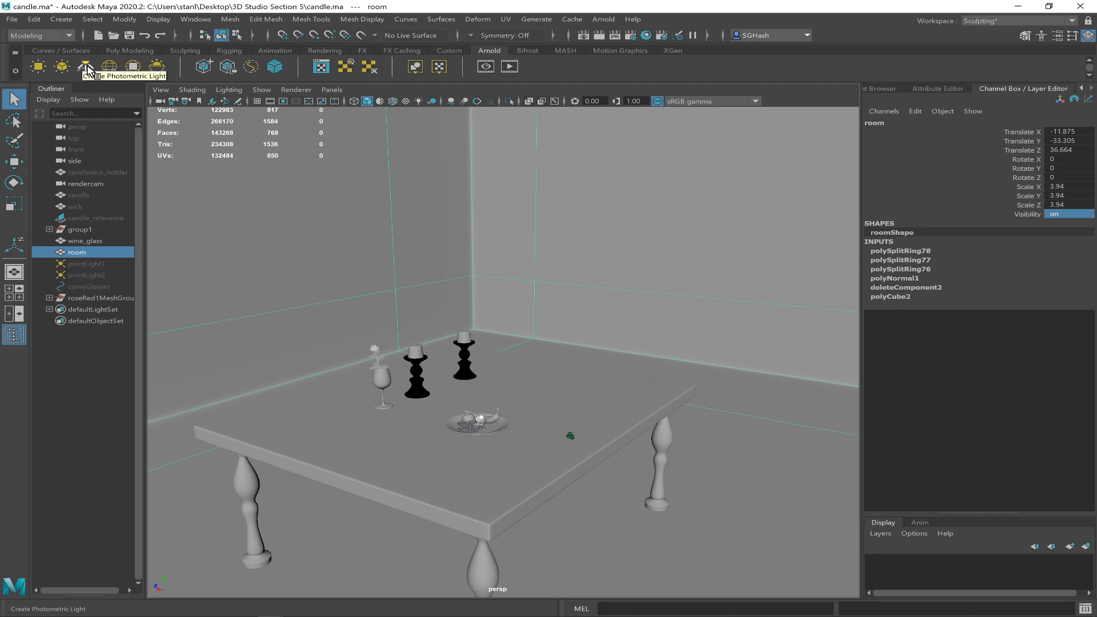
# Create an Arnold photometric light, move it above the table, and scale it uniformly to about 4.6.
pyautogui.click(85, 67)
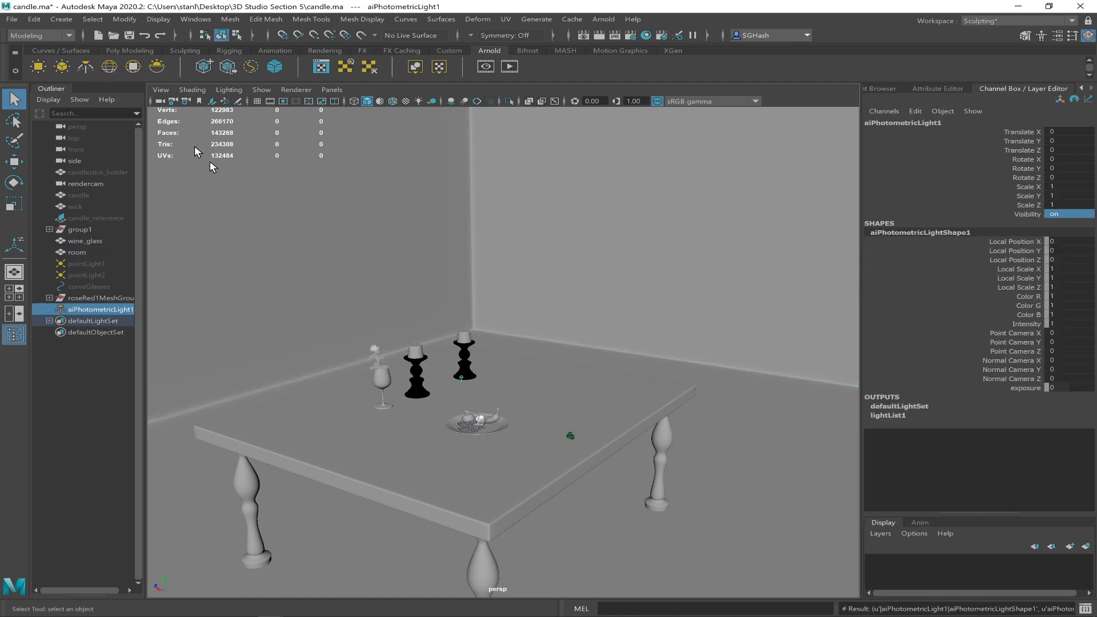
pyautogui.press('w')
pyautogui.moveTo(468, 385); pyautogui.dragTo(476, 225)
pyautogui.press('r')
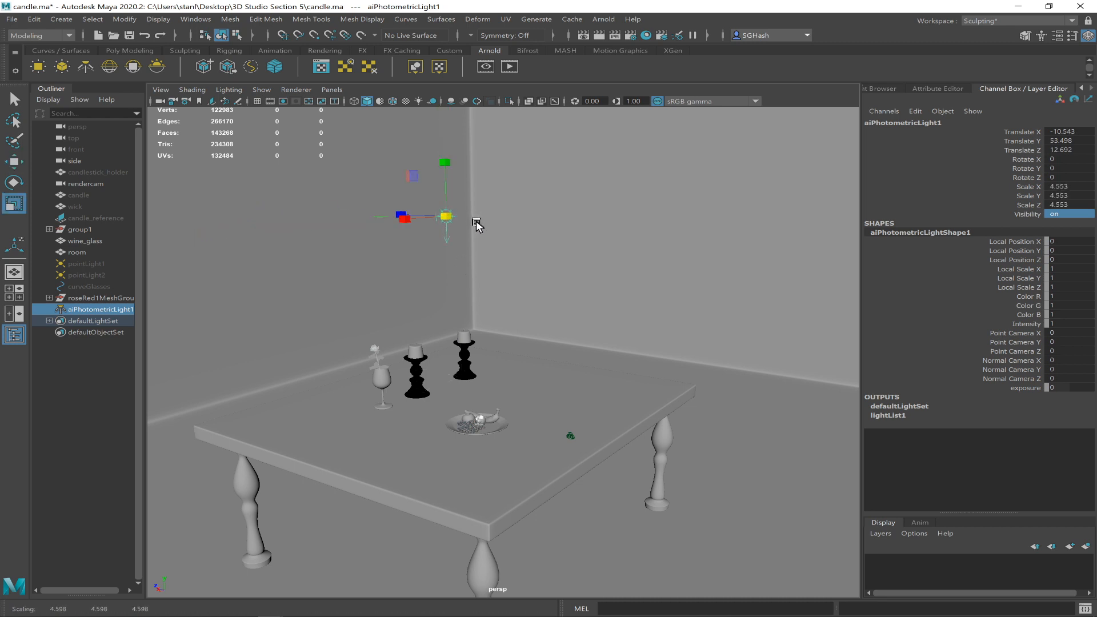
pyautogui.scroll(-3, 482, 251)
# Move the photometric light to the room wall behind the table, at about X -172.8, Y 9.5, Z 176.1.
pyautogui.press('w')
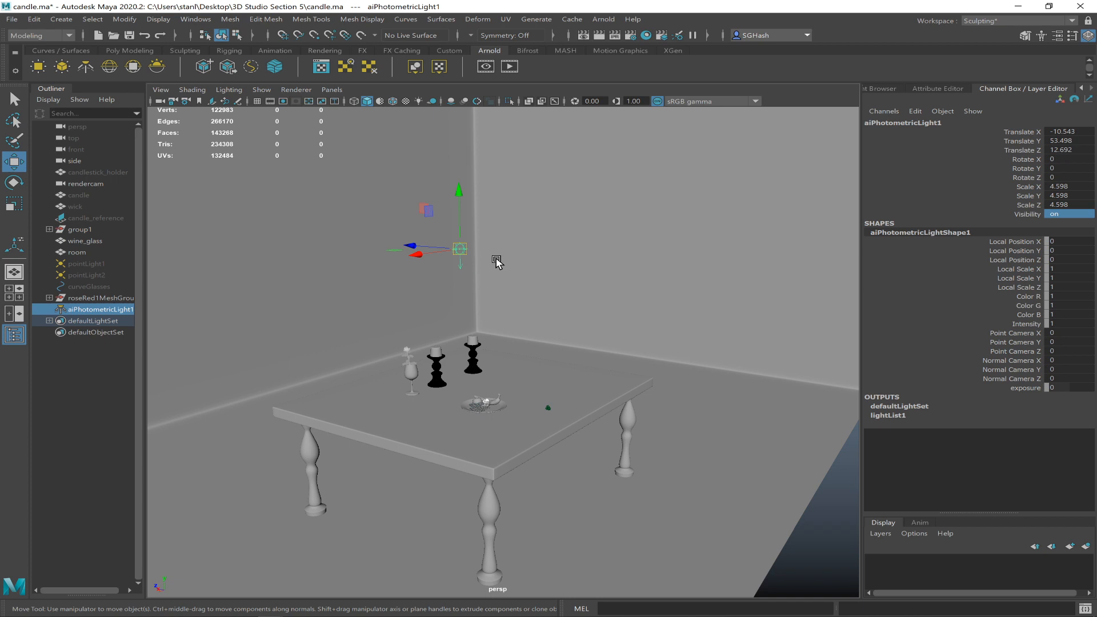
pyautogui.press('v')
pyautogui.moveTo(458, 247); pyautogui.dragTo(268, 244)
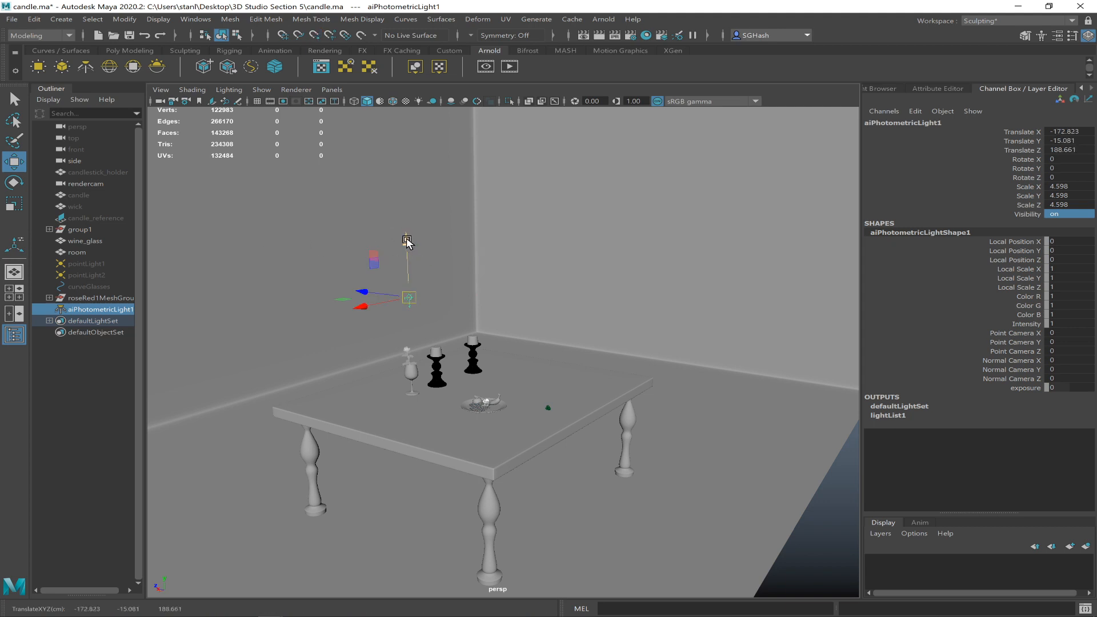
pyautogui.moveTo(405, 238); pyautogui.dragTo(401, 212)
pyautogui.keyDown('alt'); pyautogui.moveTo(455, 284); pyautogui.dragTo(434, 277); pyautogui.keyUp('alt')
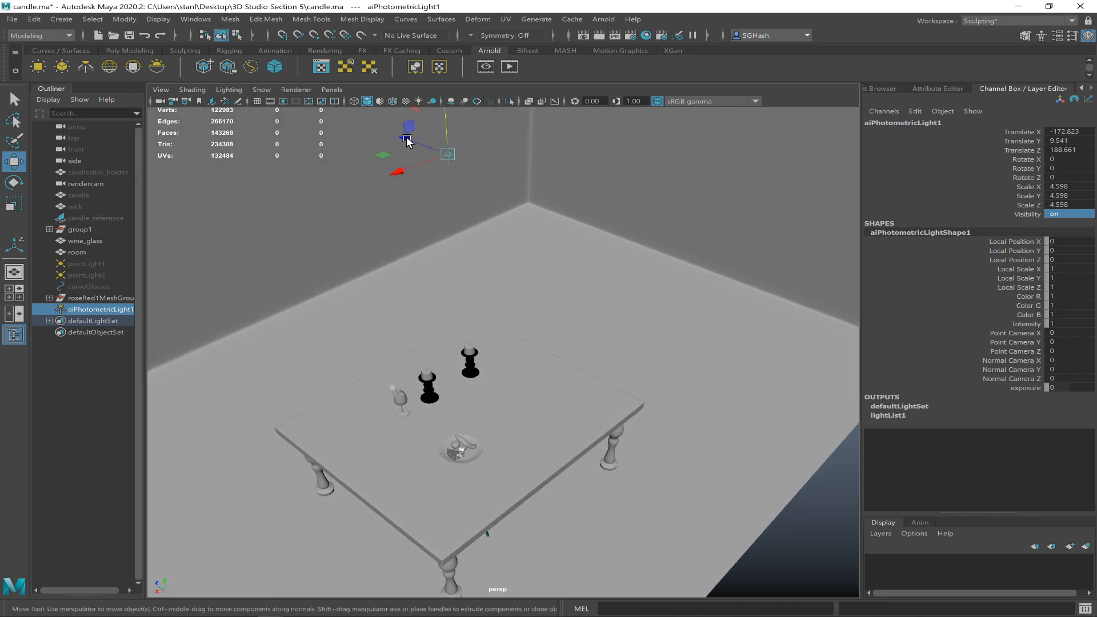
pyautogui.moveTo(406, 142); pyautogui.dragTo(418, 147)
pyautogui.keyDown('alt'); pyautogui.moveTo(434, 215); pyautogui.dragTo(429, 216); pyautogui.keyUp('alt')
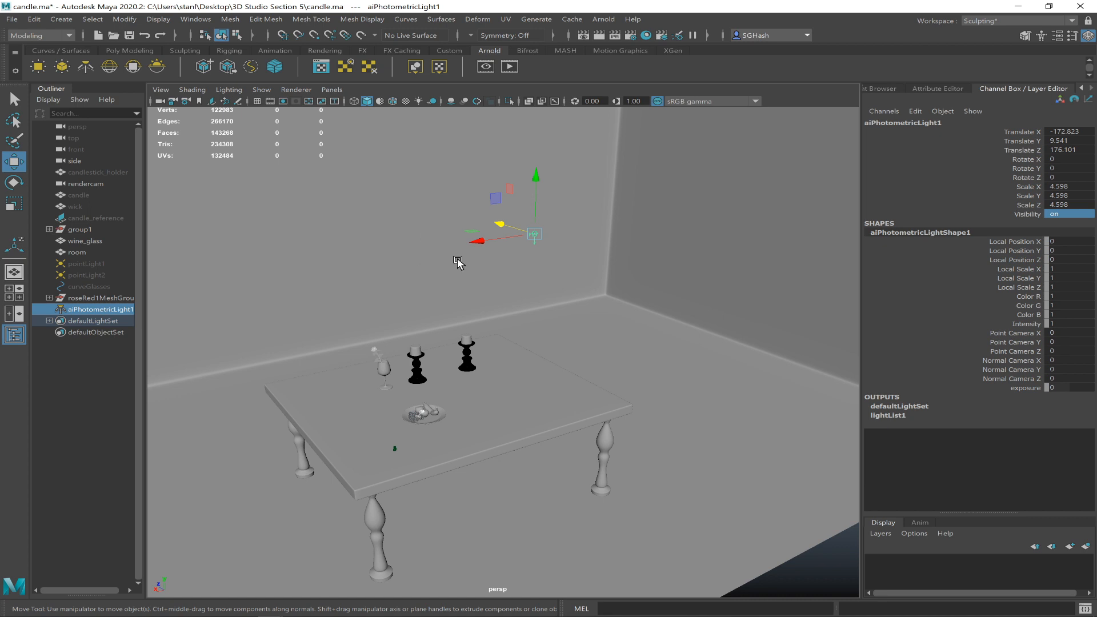
# View the scene through rendercam and request the attributes of its image plane, imagePlaneShape2.
pyautogui.click(331, 90)
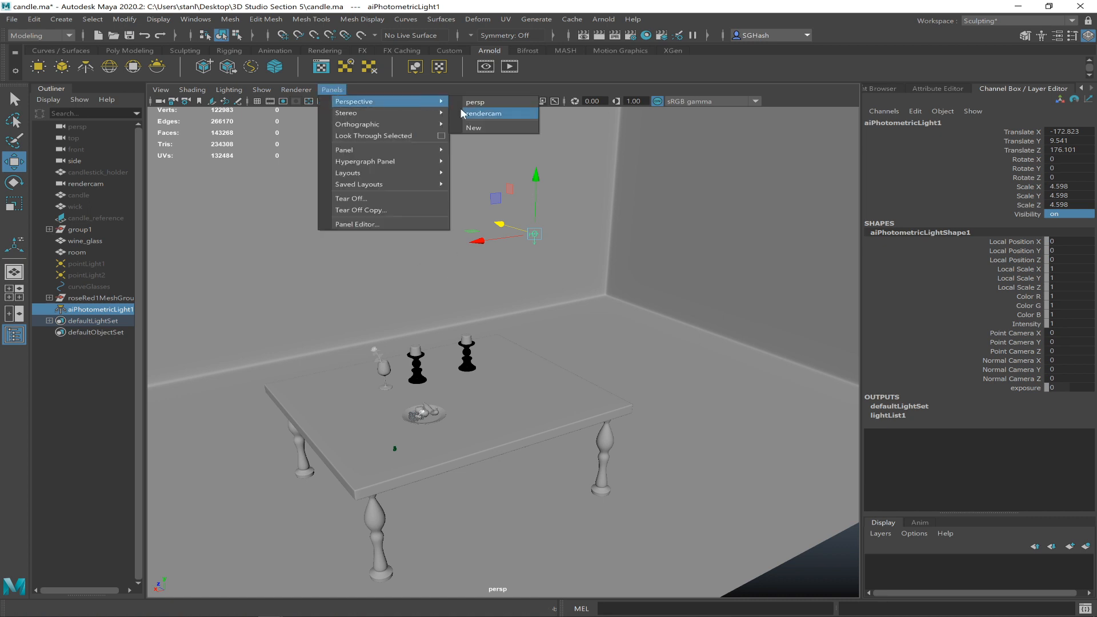
pyautogui.click(461, 109)
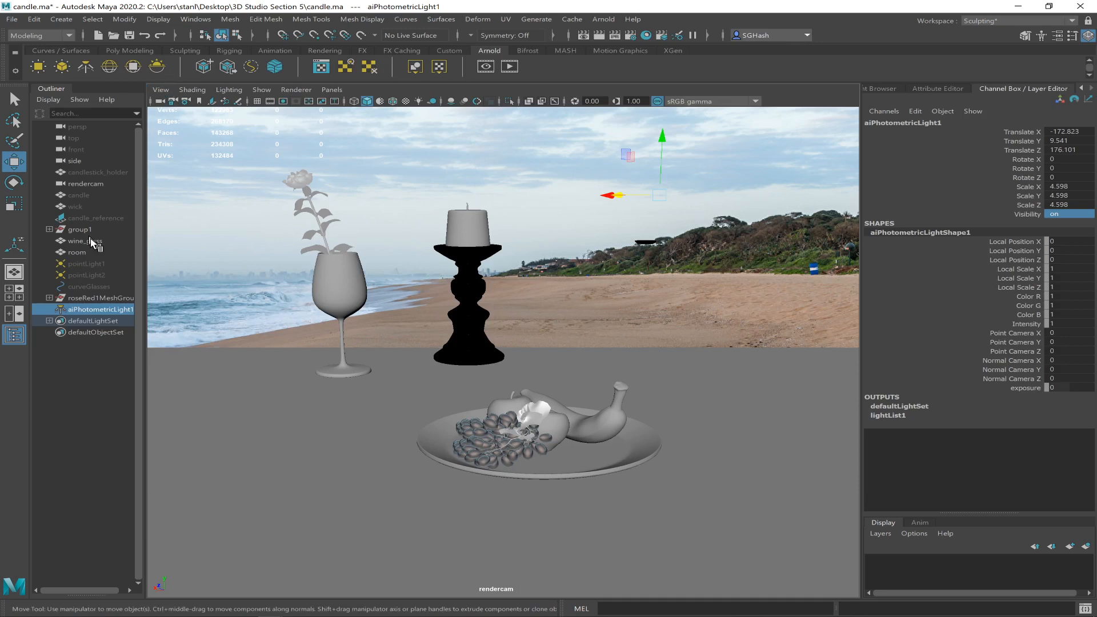
pyautogui.click(161, 90)
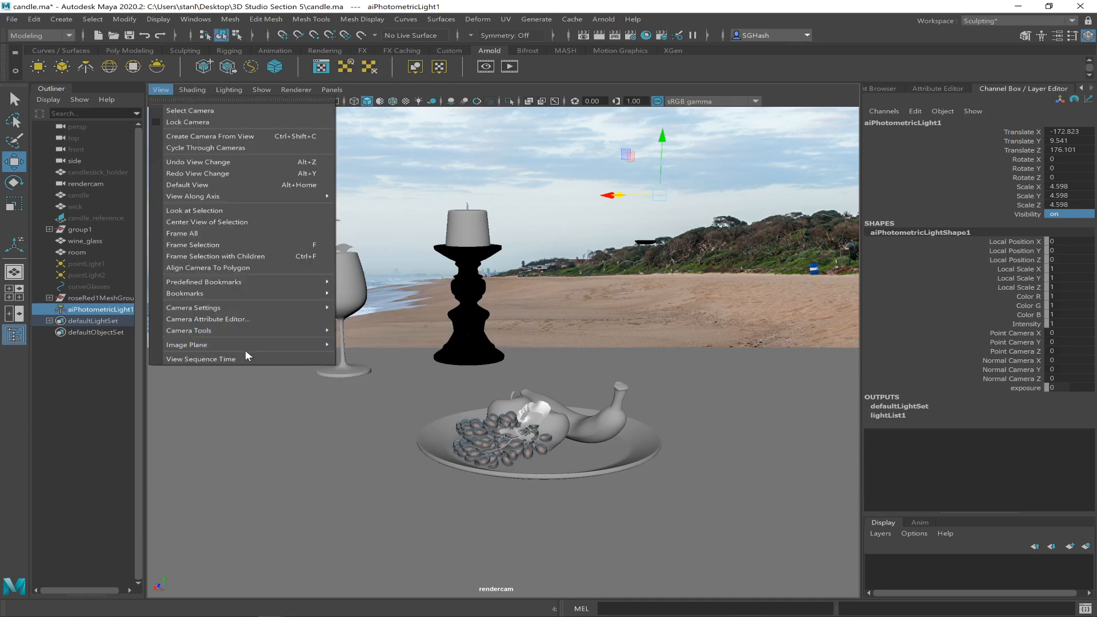
pyautogui.moveTo(270, 345)
pyautogui.moveTo(416, 368)
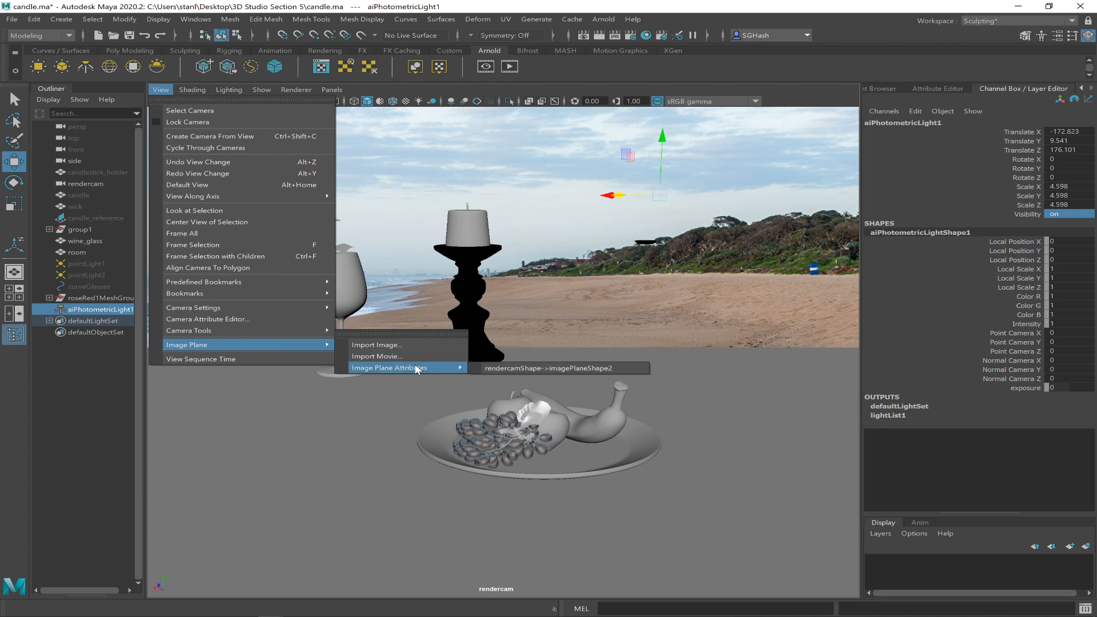
pyautogui.click(495, 368)
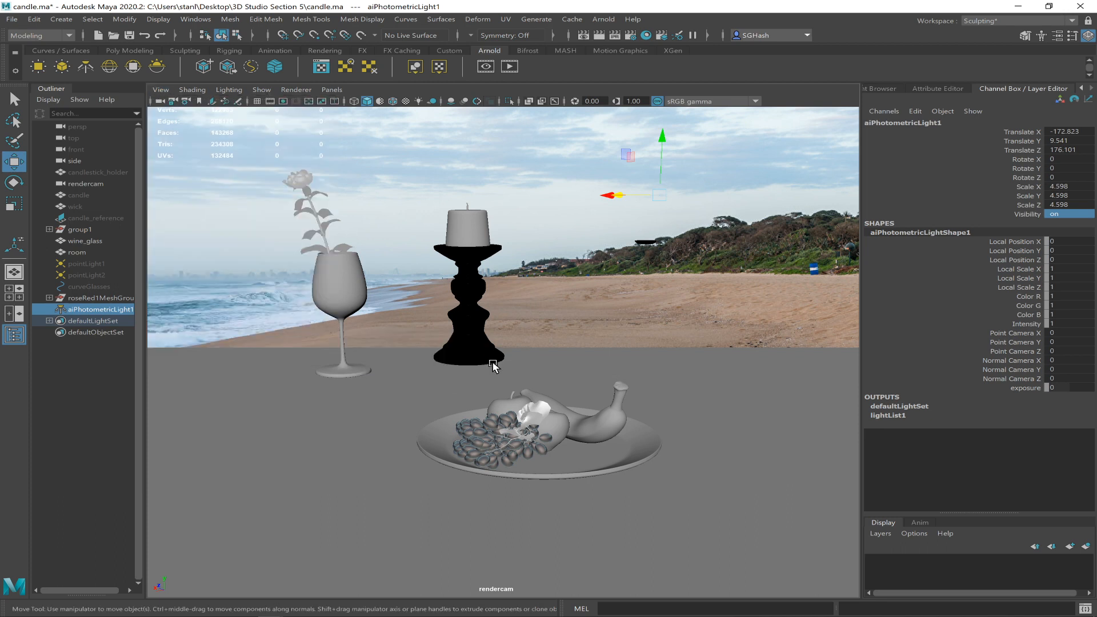
pyautogui.rightClick(87, 307)
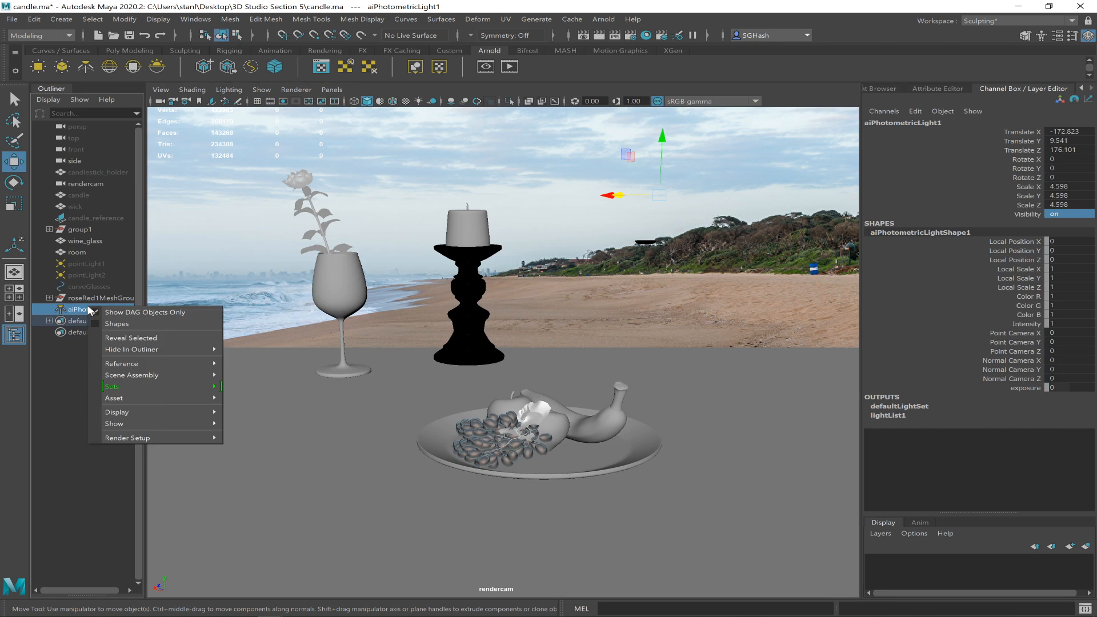
pyautogui.click(56, 393)
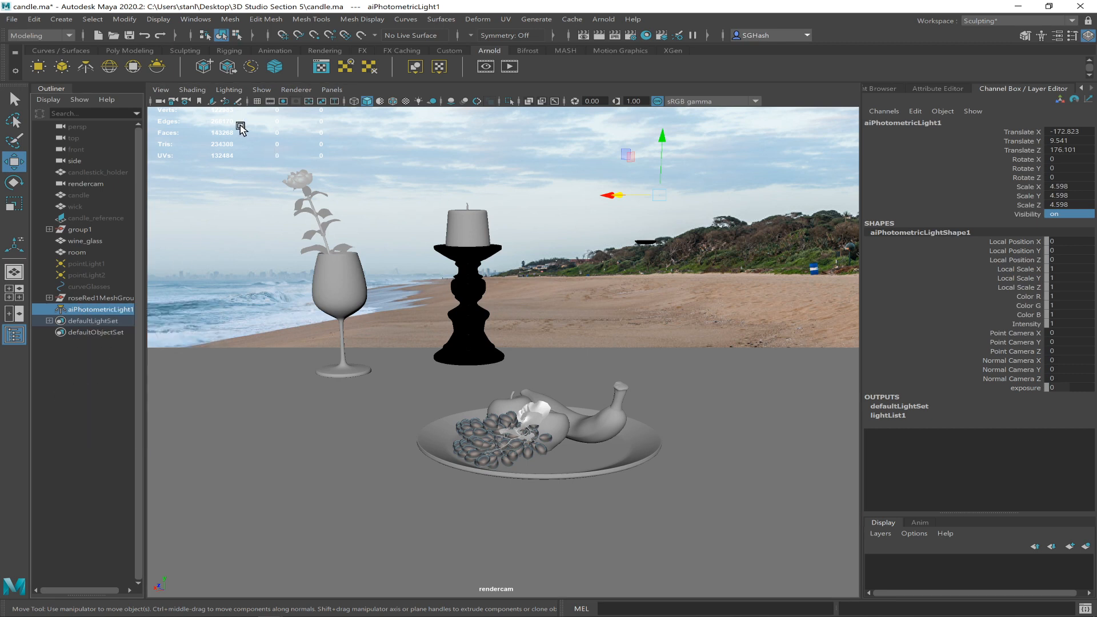
# Delete the beach image plane nested under rendercam's shape, displaying shape nodes in the hierarchy only while removing it.
pyautogui.click(161, 89)
pyautogui.click(174, 111)
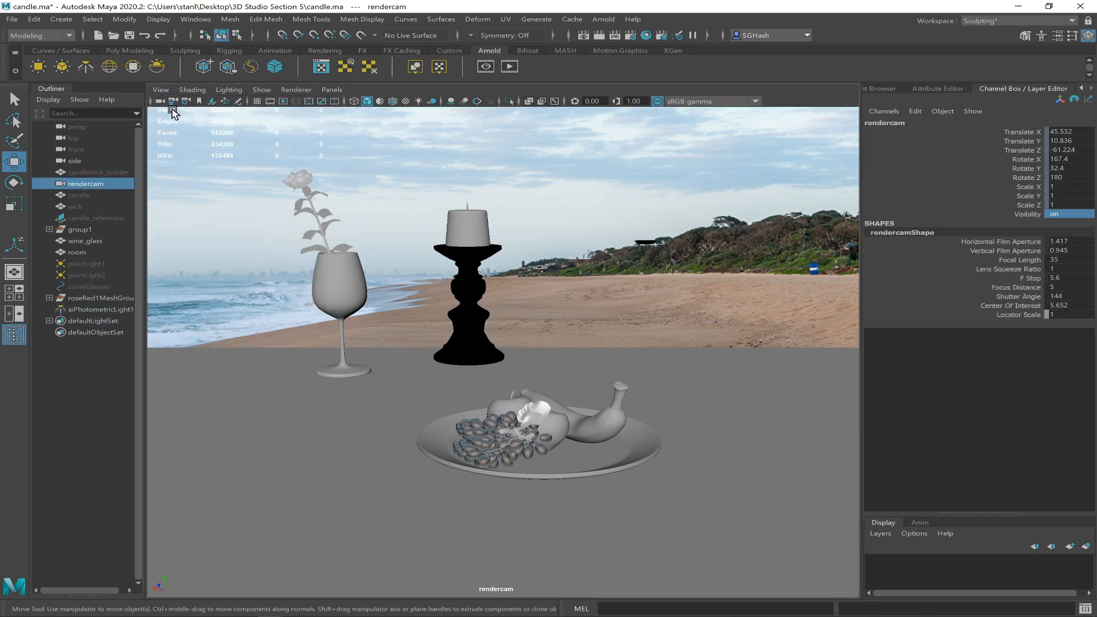
pyautogui.click(40, 97)
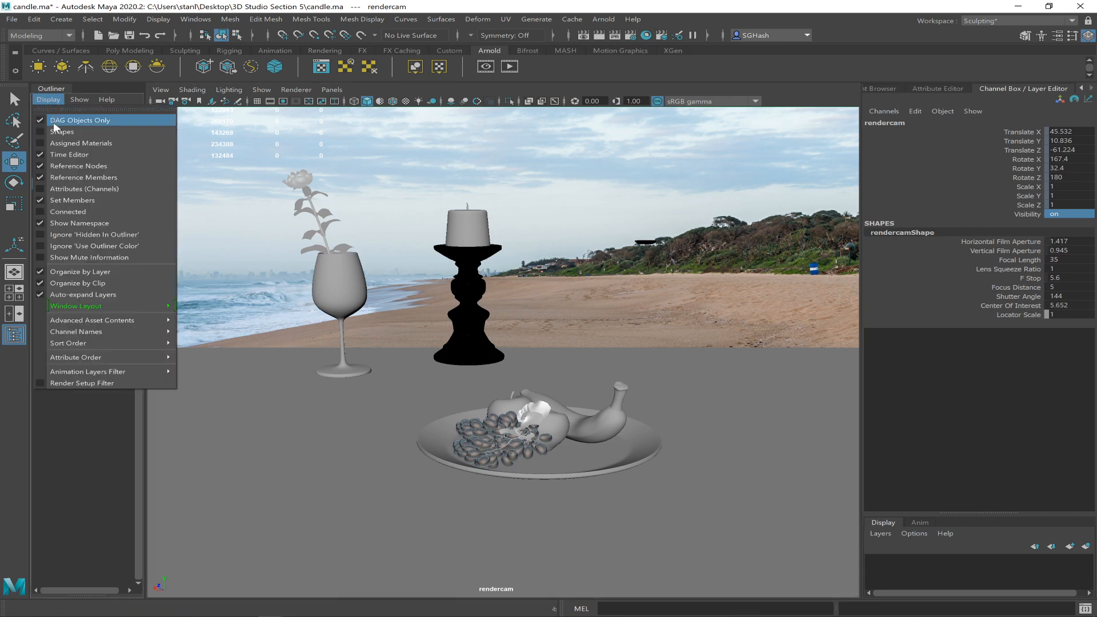
pyautogui.click(56, 132)
pyautogui.click(49, 184)
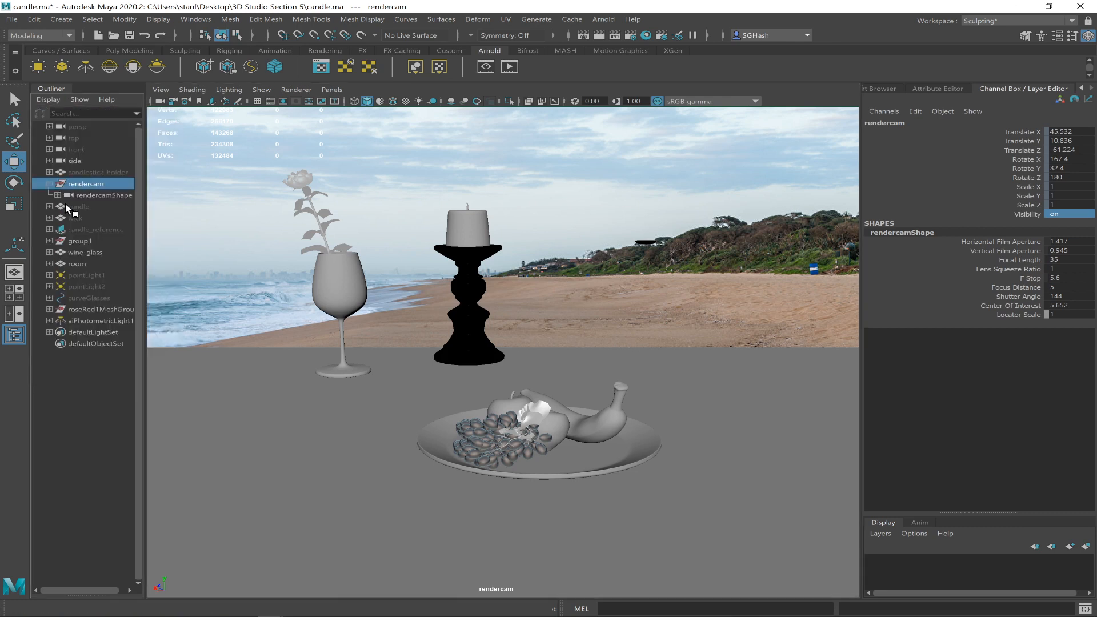
pyautogui.click(88, 195)
pyautogui.click(111, 206)
pyautogui.press('Delete')
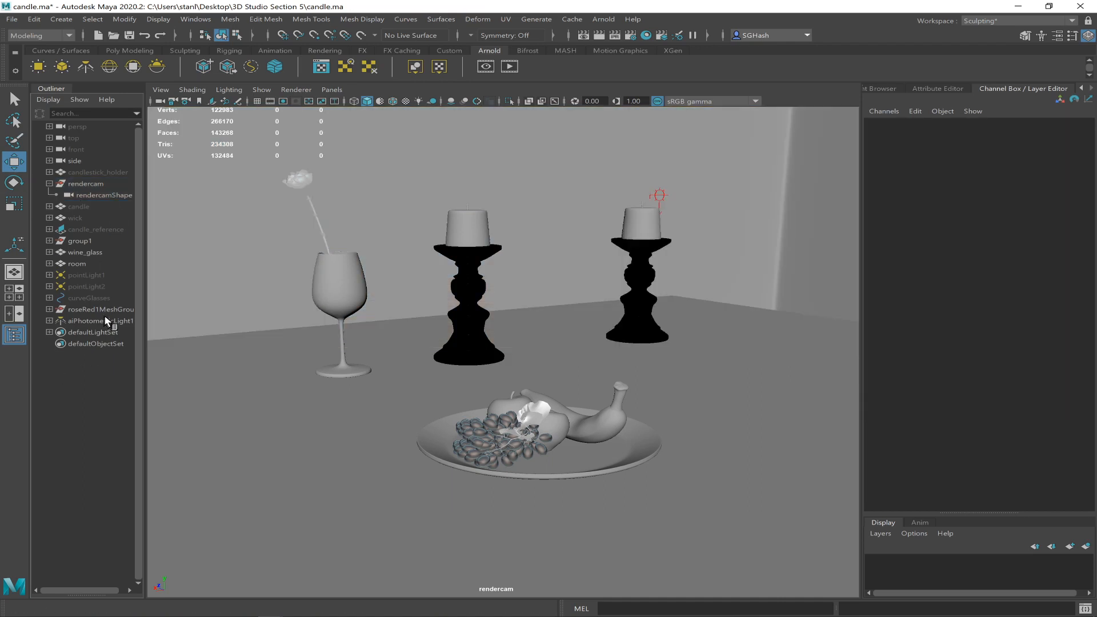
pyautogui.click(49, 100)
pyautogui.click(40, 132)
# Raise the photometric light on the wall to about Y 33 and return to the persp view.
pyautogui.click(657, 195)
pyautogui.moveTo(665, 134); pyautogui.dragTo(661, 79)
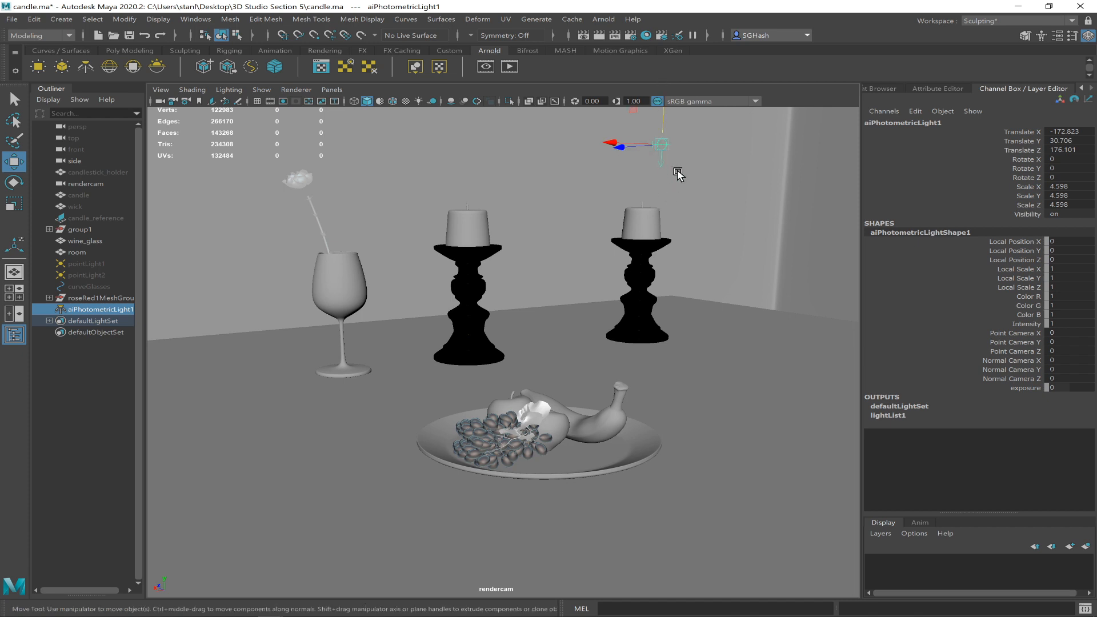
pyautogui.click(332, 89)
pyautogui.moveTo(431, 102)
pyautogui.click(479, 102)
pyautogui.keyDown('alt'); pyautogui.moveTo(630, 230); pyautogui.dragTo(511, 216); pyautogui.keyUp('alt')
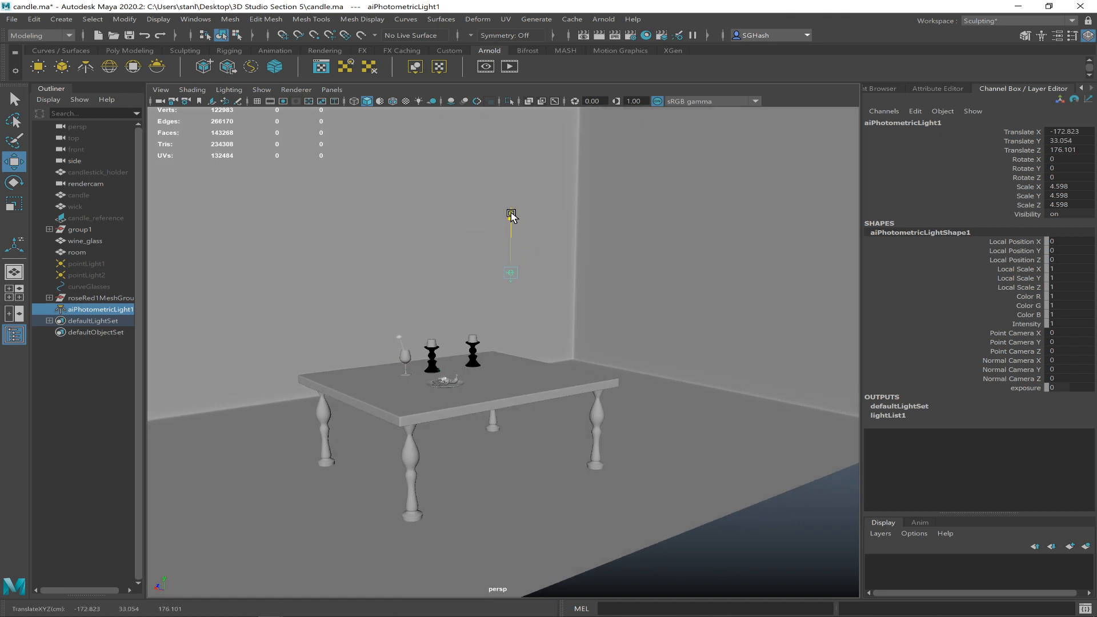
pyautogui.hotkey('ctrl', 'd')
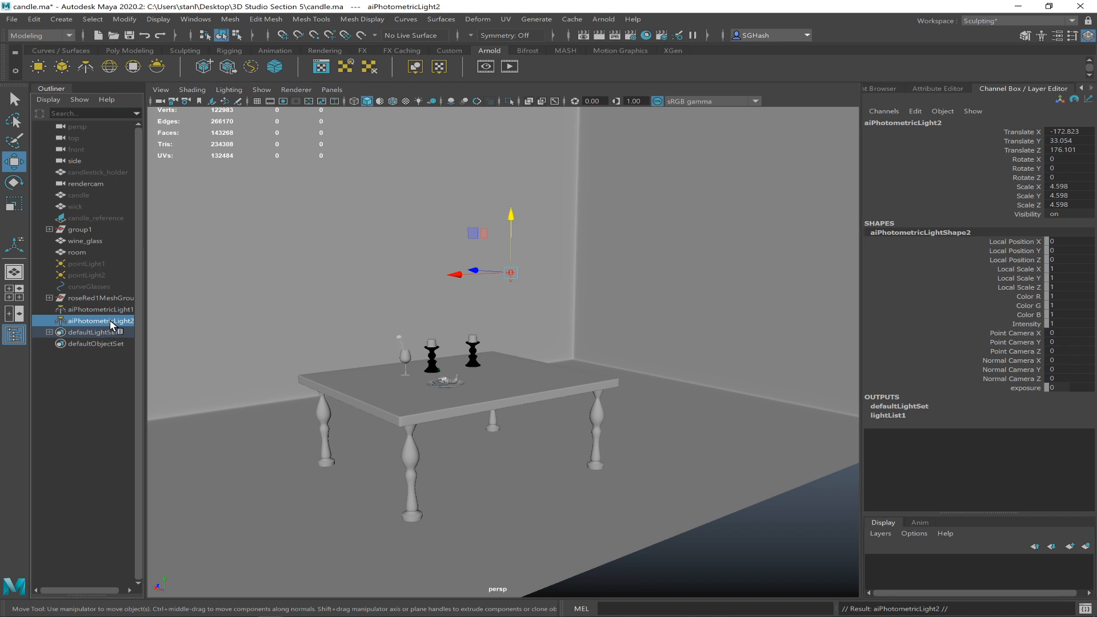
pyautogui.press('Delete')
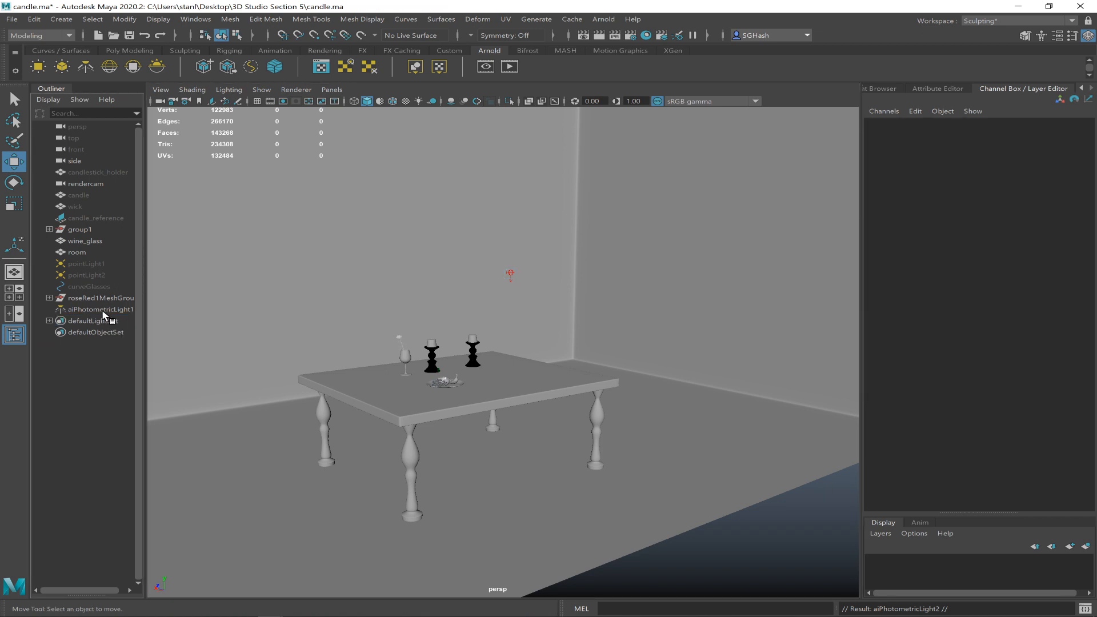
pyautogui.click(100, 309)
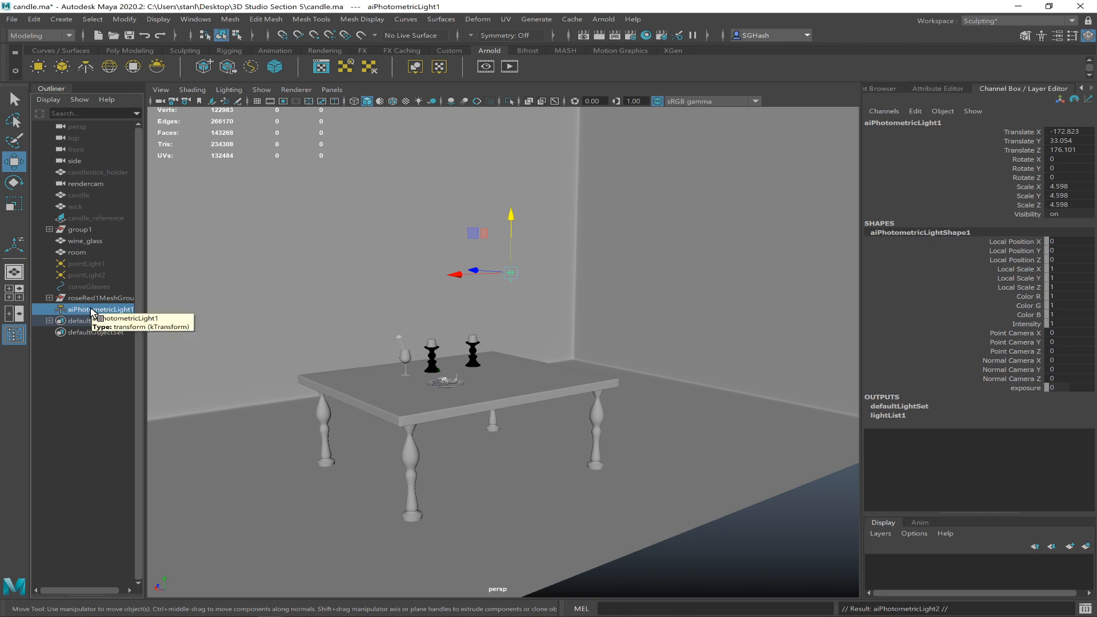
# Switch to the web browser and search Google for "ies profiles free".
pyautogui.hotkey('alt', 'Tab')
pyautogui.hotkey('alt', 'Tab')
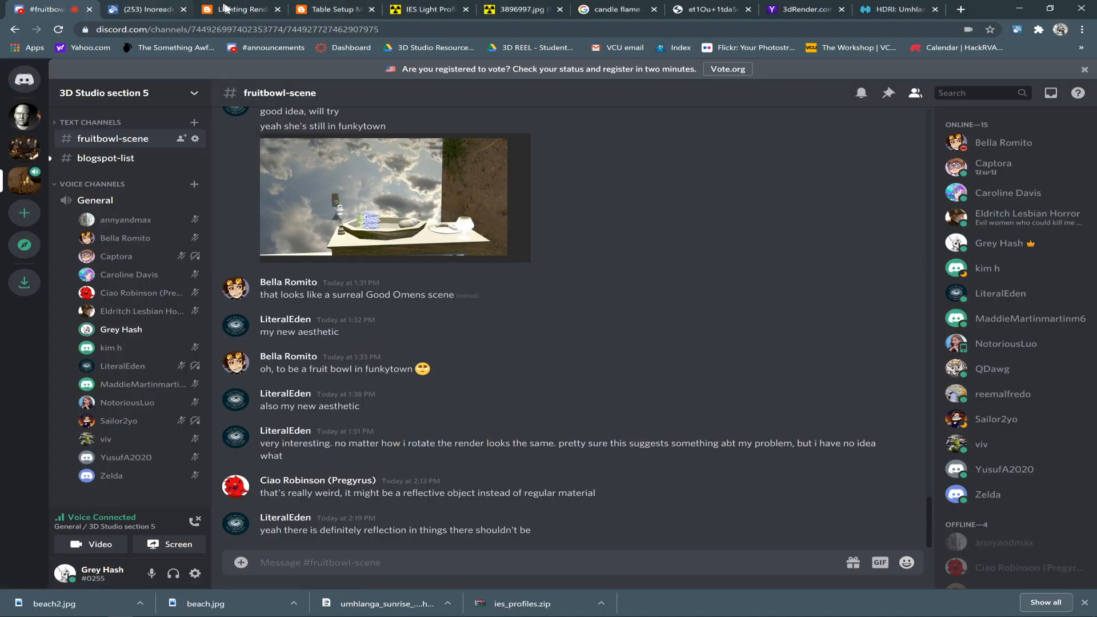
pyautogui.rightClick(243, 12)
pyautogui.click(240, 11)
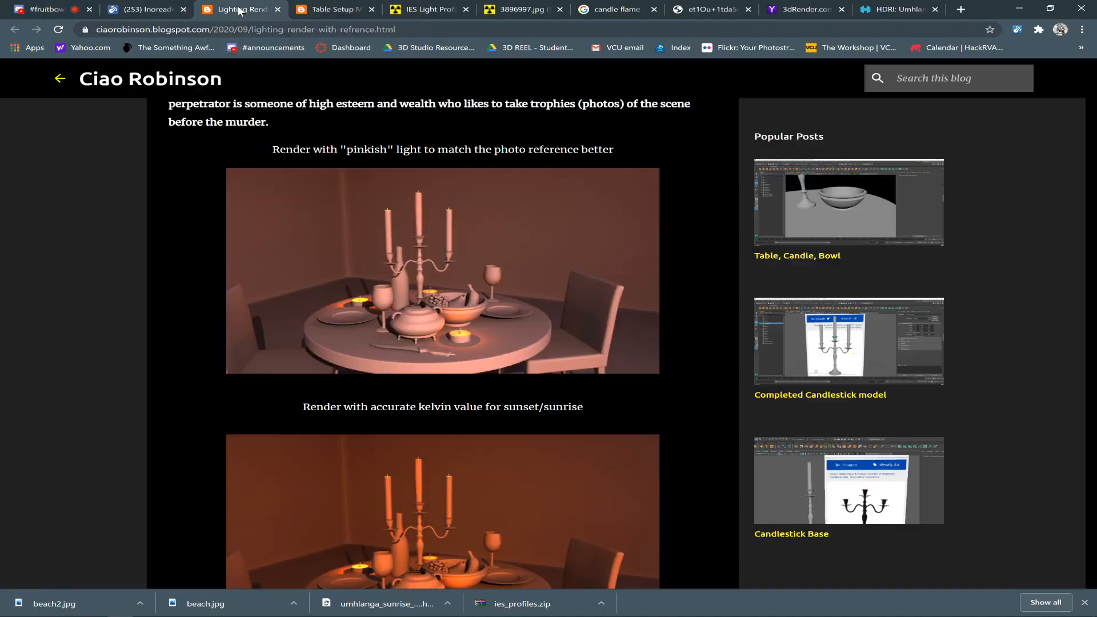
pyautogui.click(277, 29)
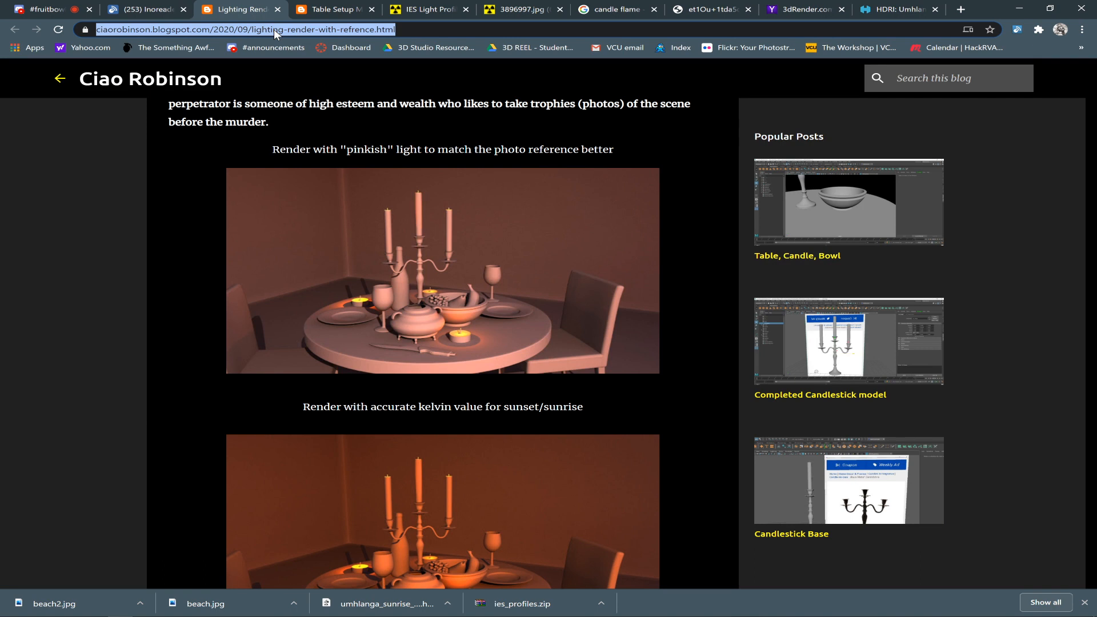
pyautogui.write('IES')
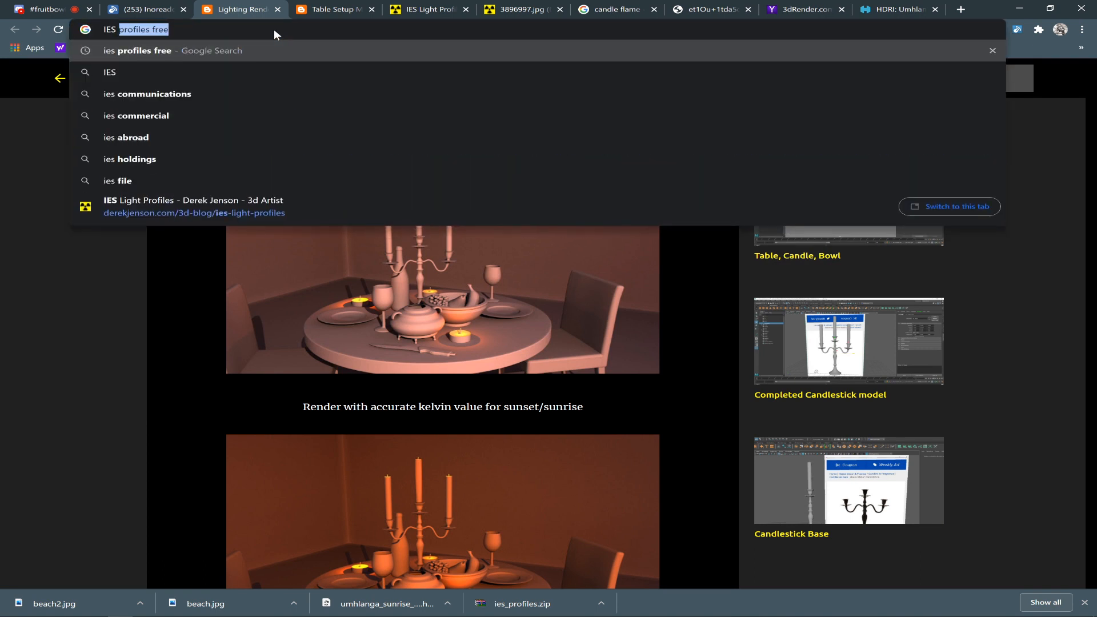
pyautogui.press('BackSpace')
pyautogui.write('f')
pyautogui.press('BackSpace')
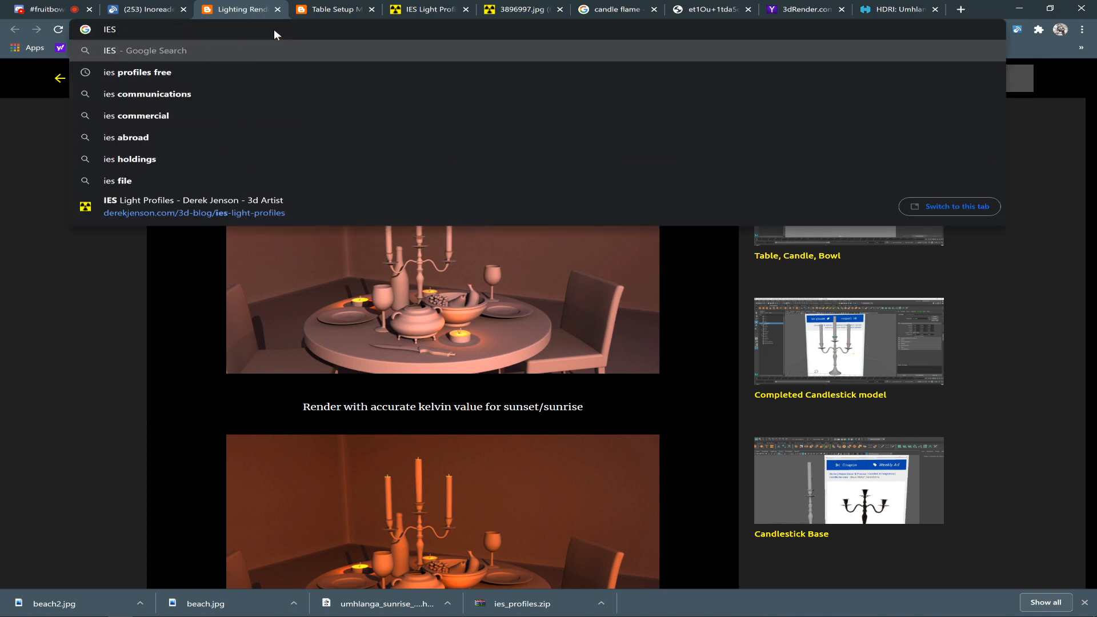
pyautogui.write('pfrol')
pyautogui.press('BackSpace')
pyautogui.press('BackSpace')
pyautogui.press('BackSpace')
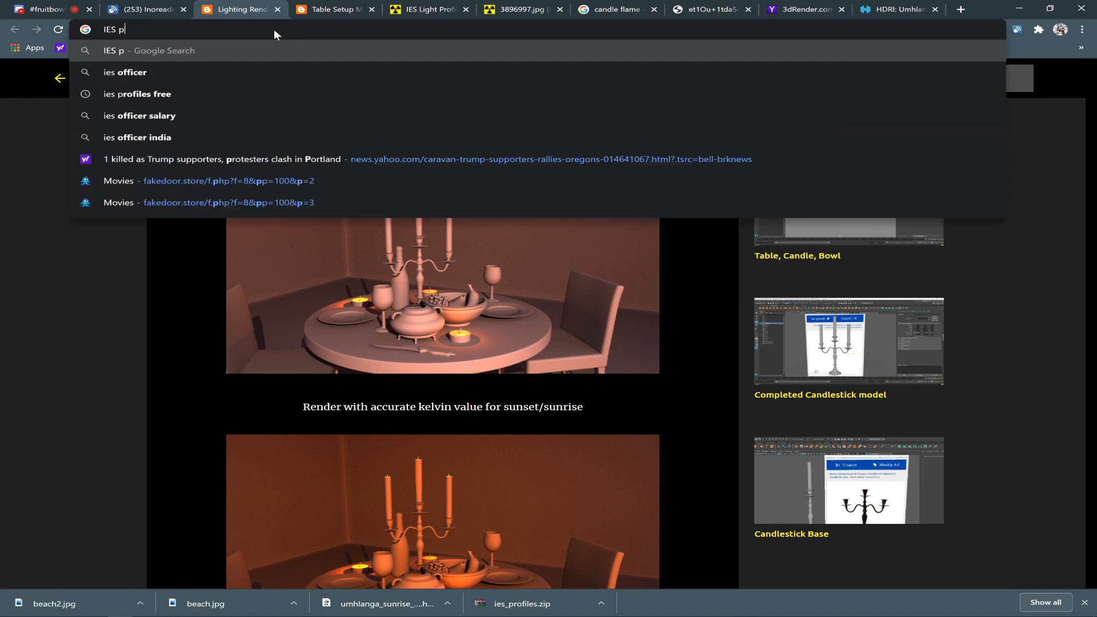
pyautogui.press('BackSpace')
pyautogui.write('rofi')
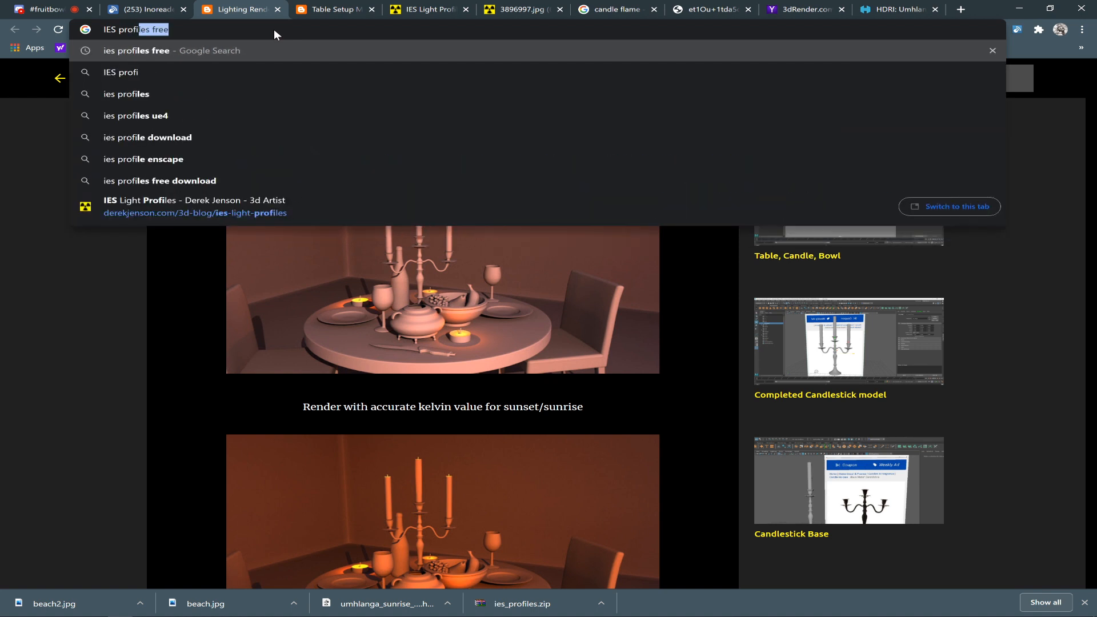
pyautogui.press('Return')
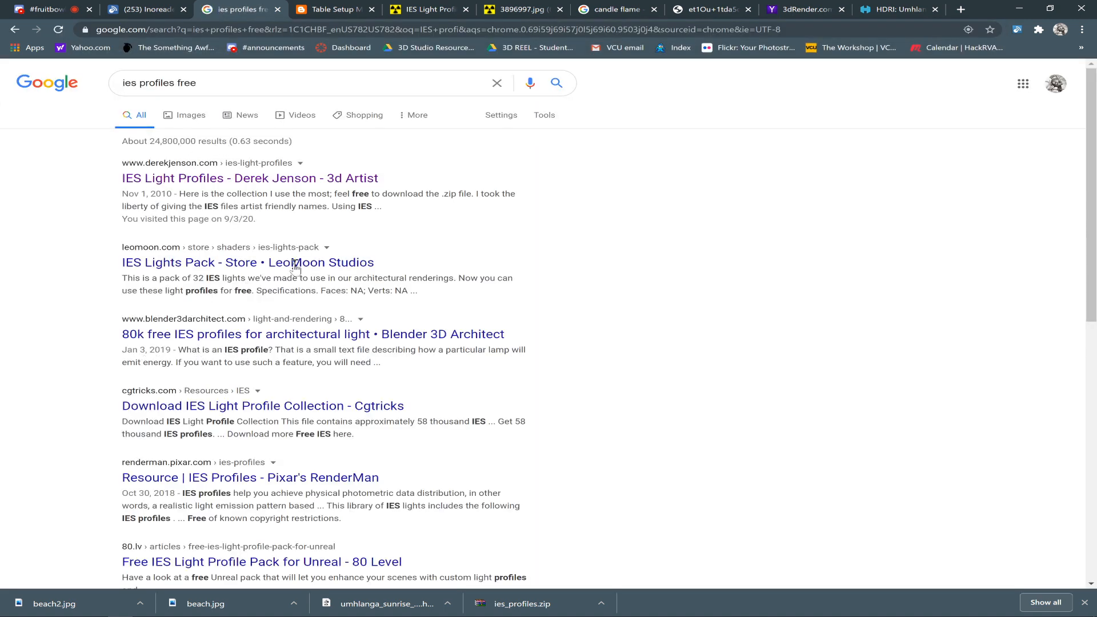
# Open LeoMoon Studios' IES Lights Pack result in a new tab and save its free download, leomoon-dot-com_ies-lights-pack.zip, to the Desktop.
pyautogui.keyDown('ctrl'); pyautogui.click(259, 263); pyautogui.keyUp('ctrl')
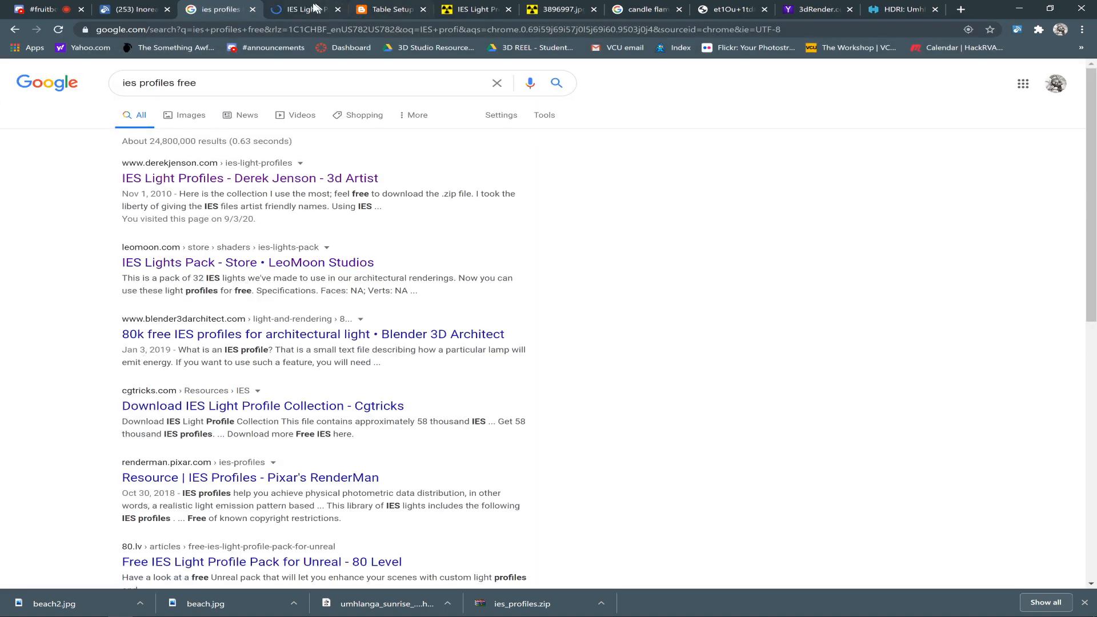
pyautogui.click(303, 9)
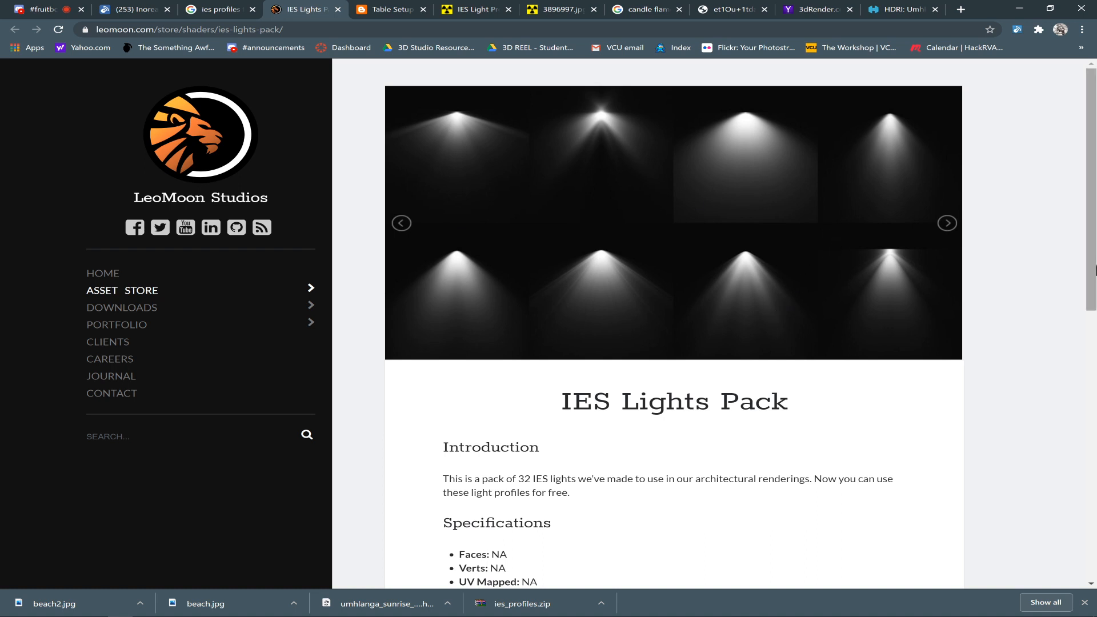
pyautogui.moveTo(1092, 212); pyautogui.dragTo(1091, 318)
pyautogui.scroll(3, 1083, 291)
pyautogui.scroll(1, 937, 270)
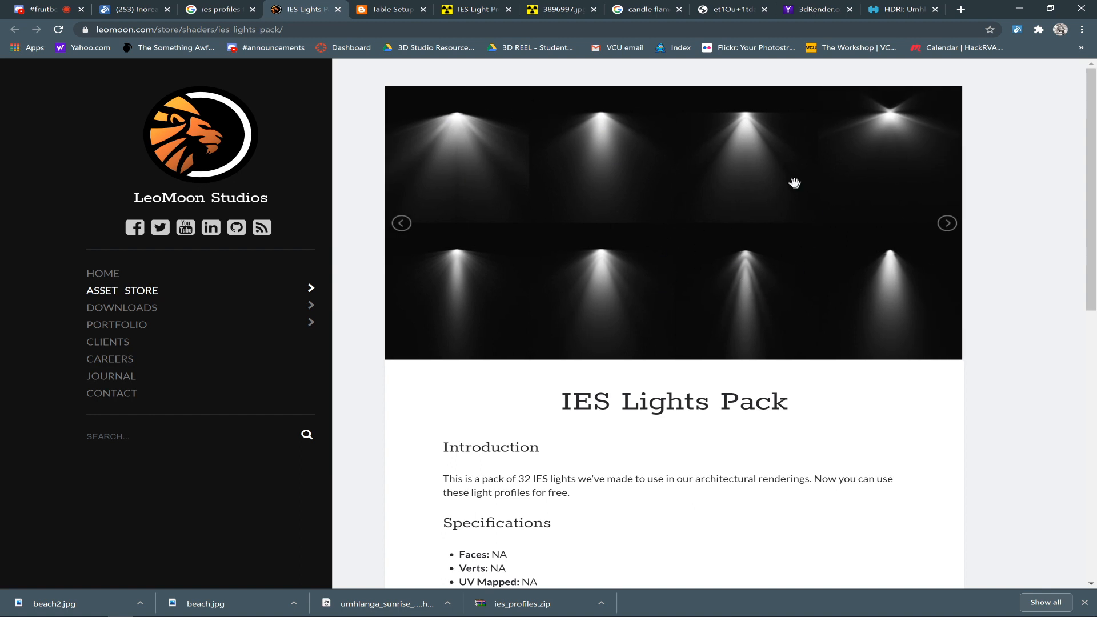
pyautogui.moveTo(1093, 201); pyautogui.dragTo(1095, 409)
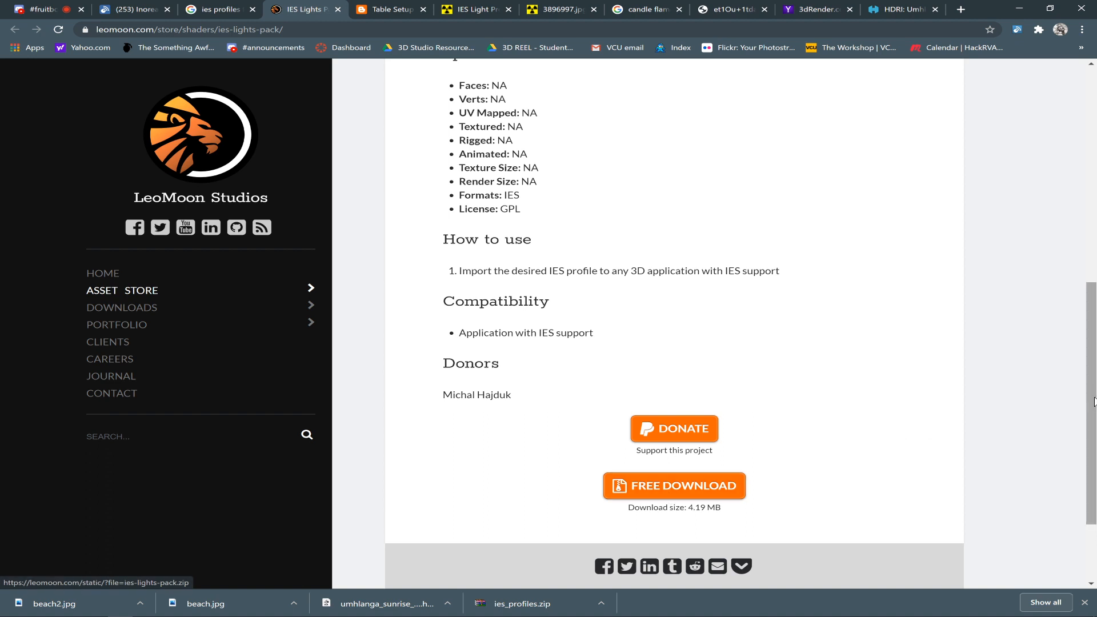
pyautogui.scroll(1, 673, 497)
pyautogui.click(654, 519)
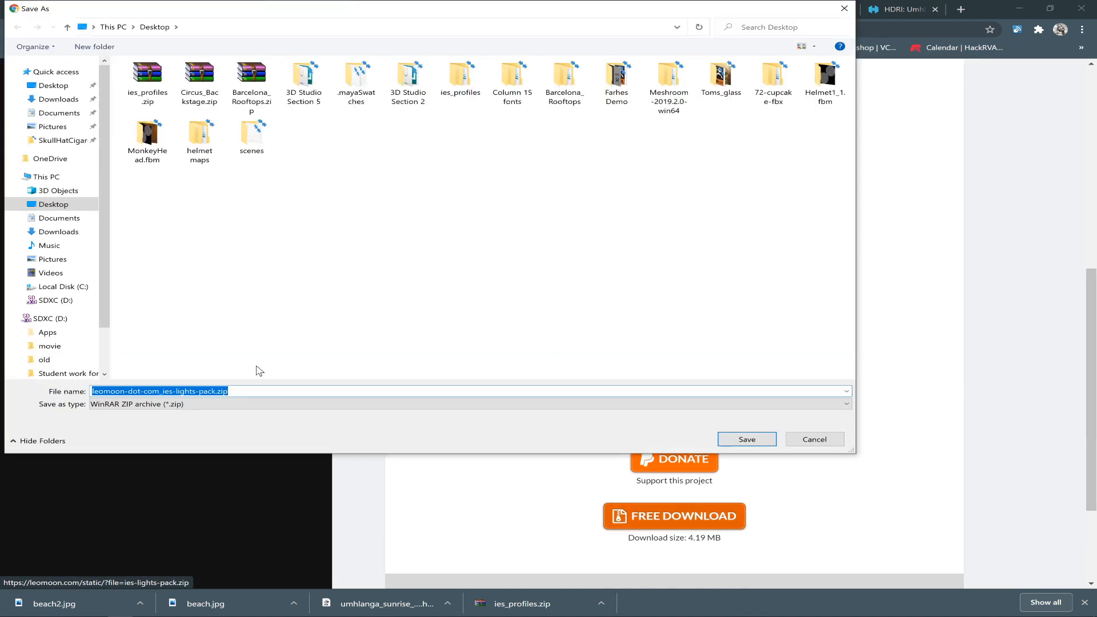
pyautogui.click(759, 440)
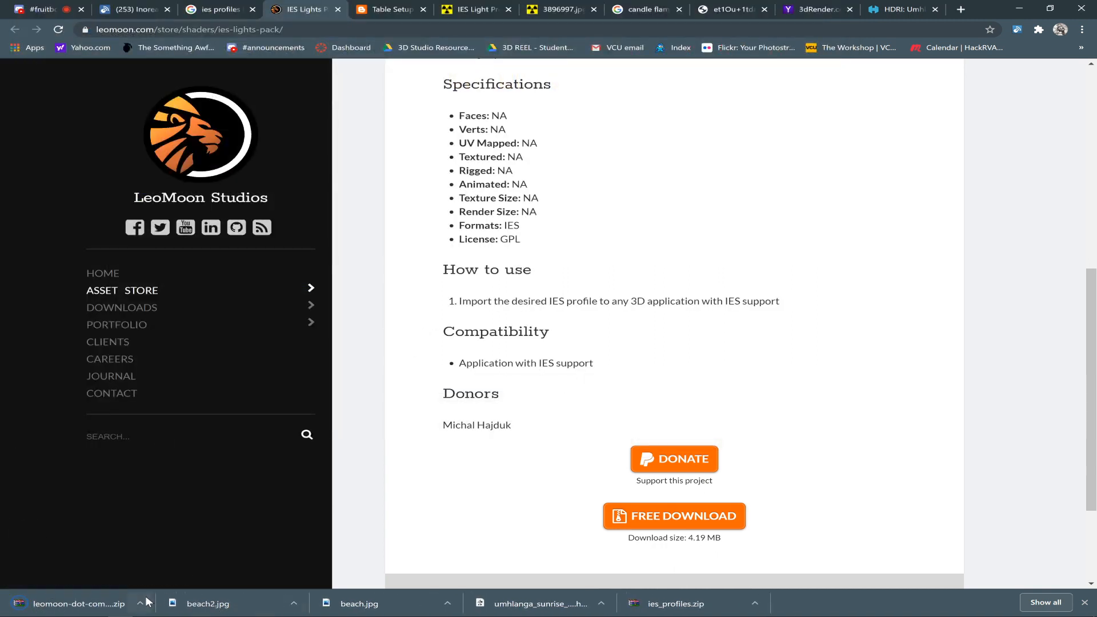
# Show the downloaded zip in its folder and extract it to a leomoon-dot-com_ies-lights-pack folder on the Desktop.
pyautogui.click(143, 602)
pyautogui.click(164, 561)
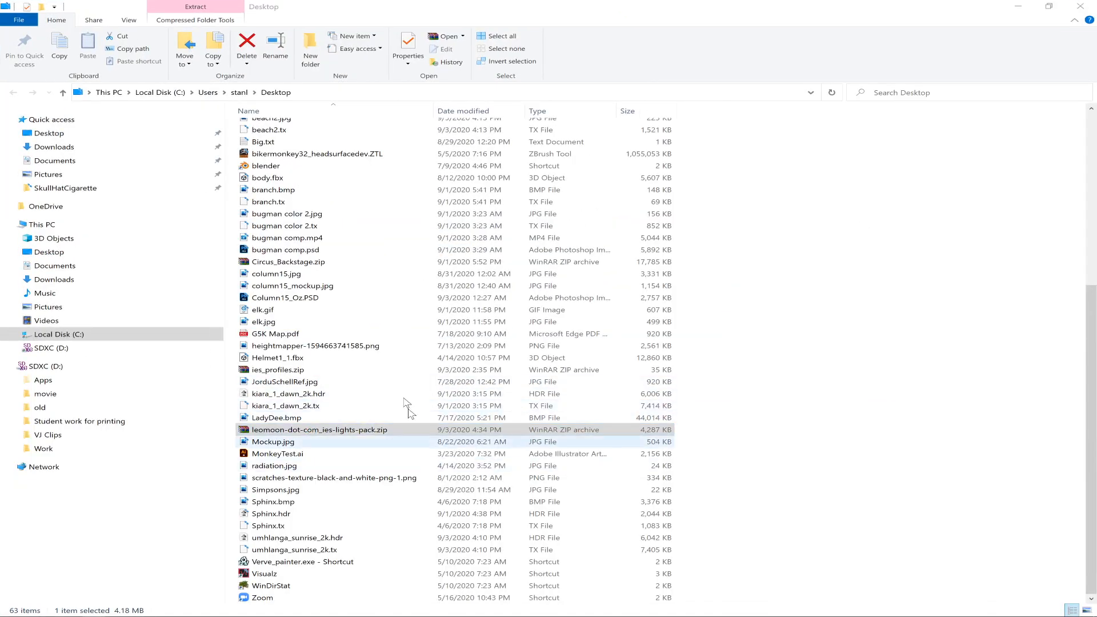
pyautogui.click(453, 268)
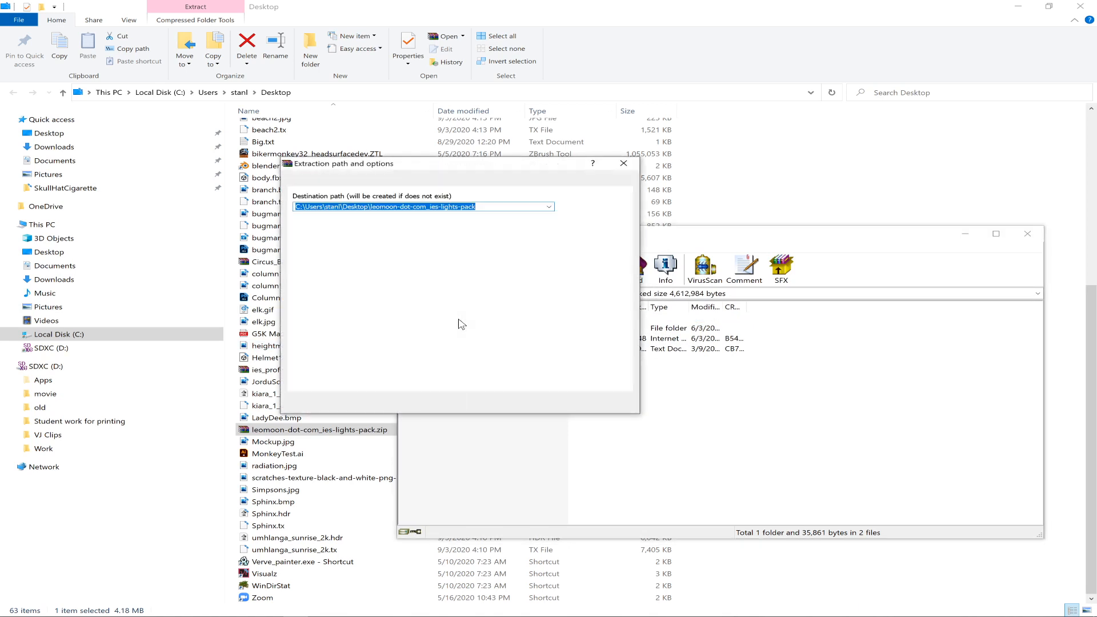
pyautogui.click(495, 400)
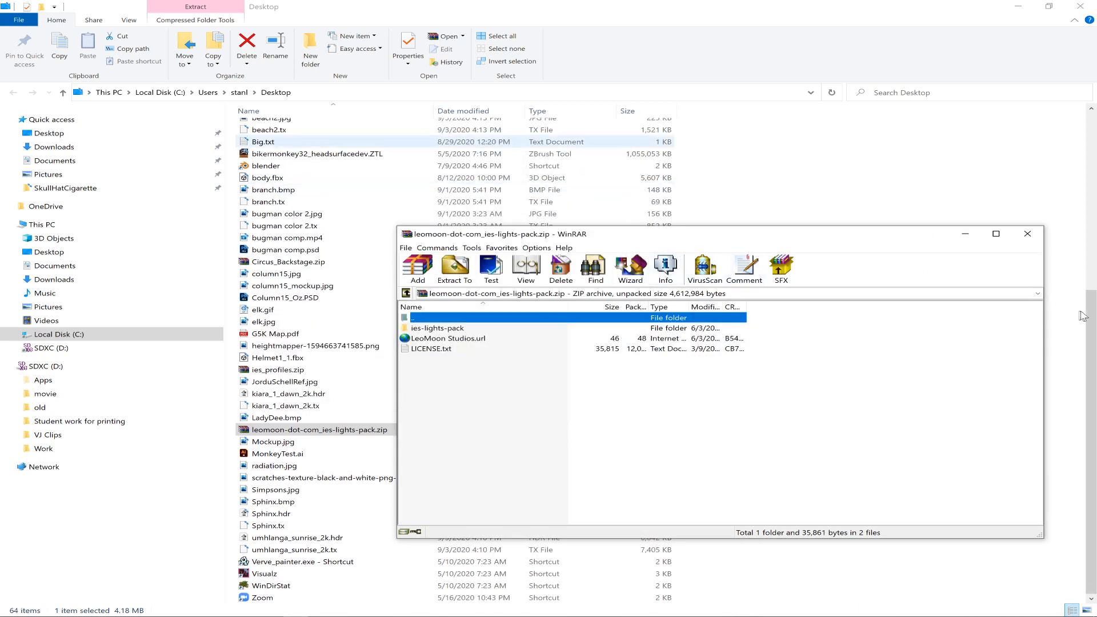
pyautogui.click(1027, 234)
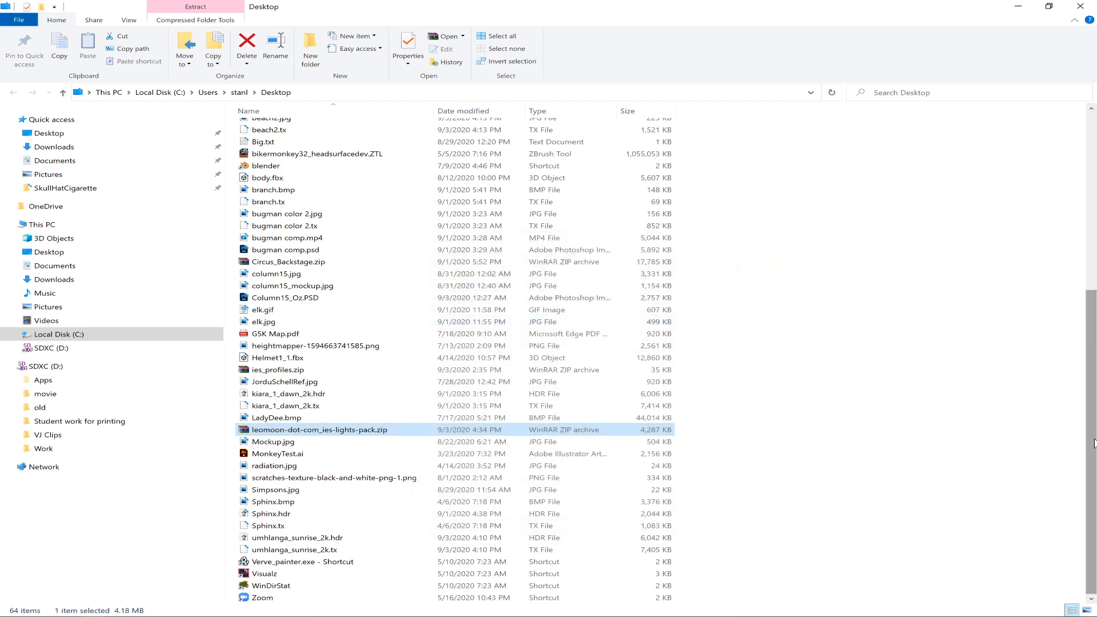
# Open the ies-lights-pack folder inside the extracted pack and view the area-light.png preview image.
pyautogui.moveTo(1094, 443); pyautogui.dragTo(1094, 264)
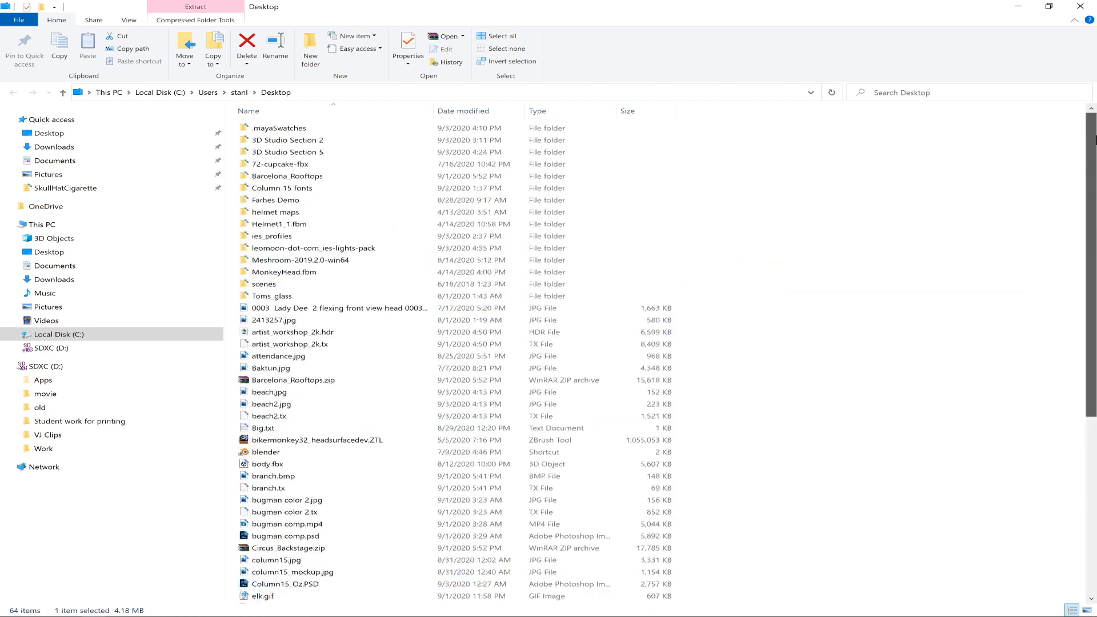
pyautogui.doubleClick(317, 248)
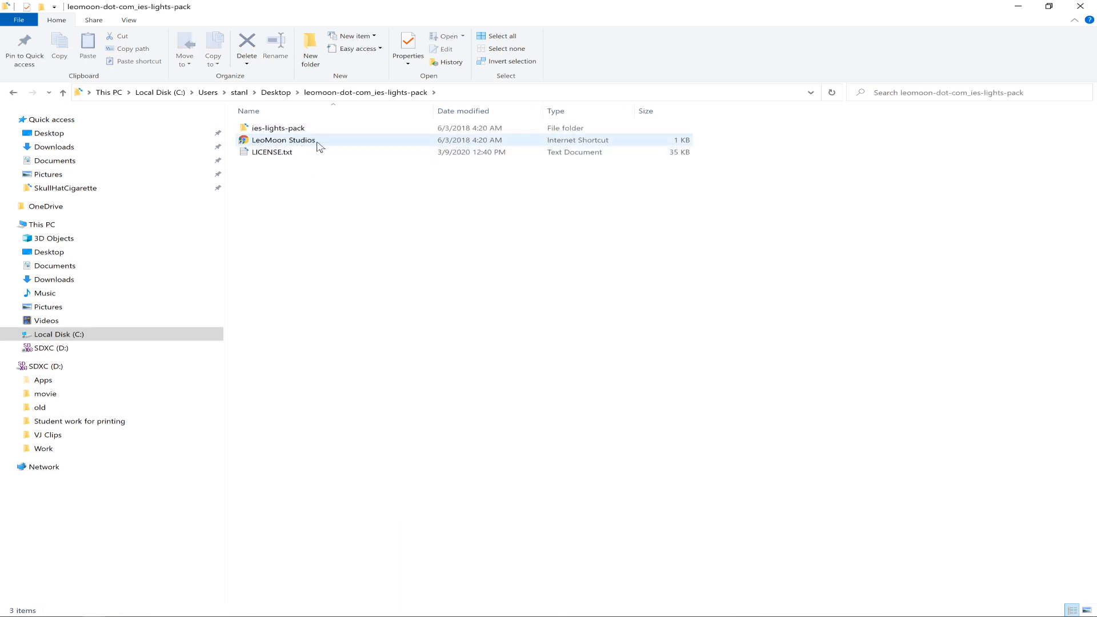
pyautogui.doubleClick(299, 128)
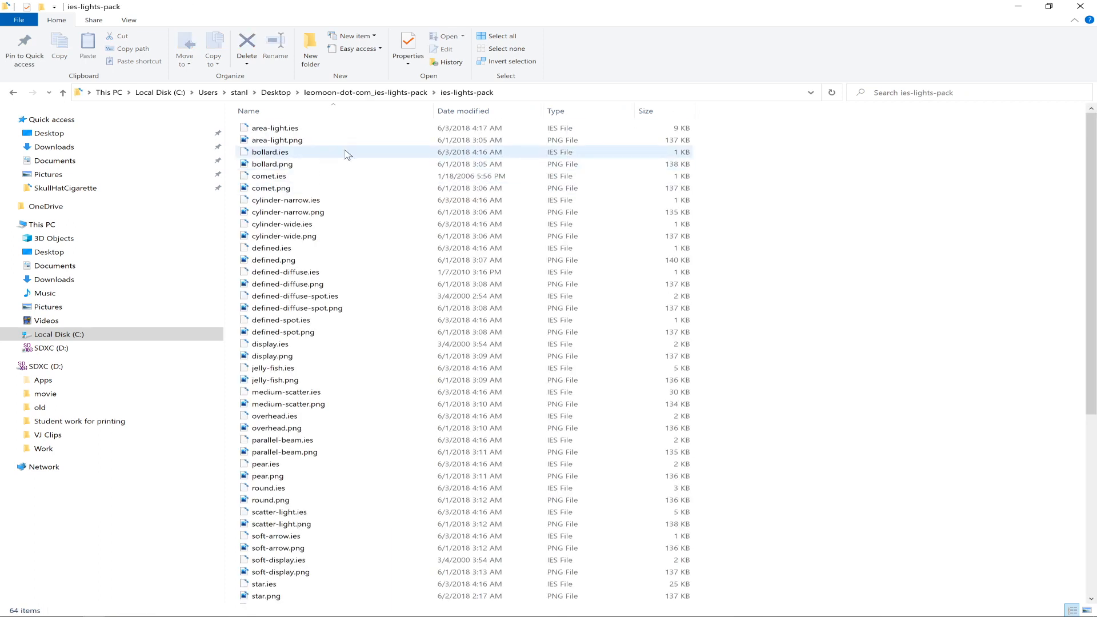
pyautogui.click(304, 142)
pyautogui.doubleClick(306, 142)
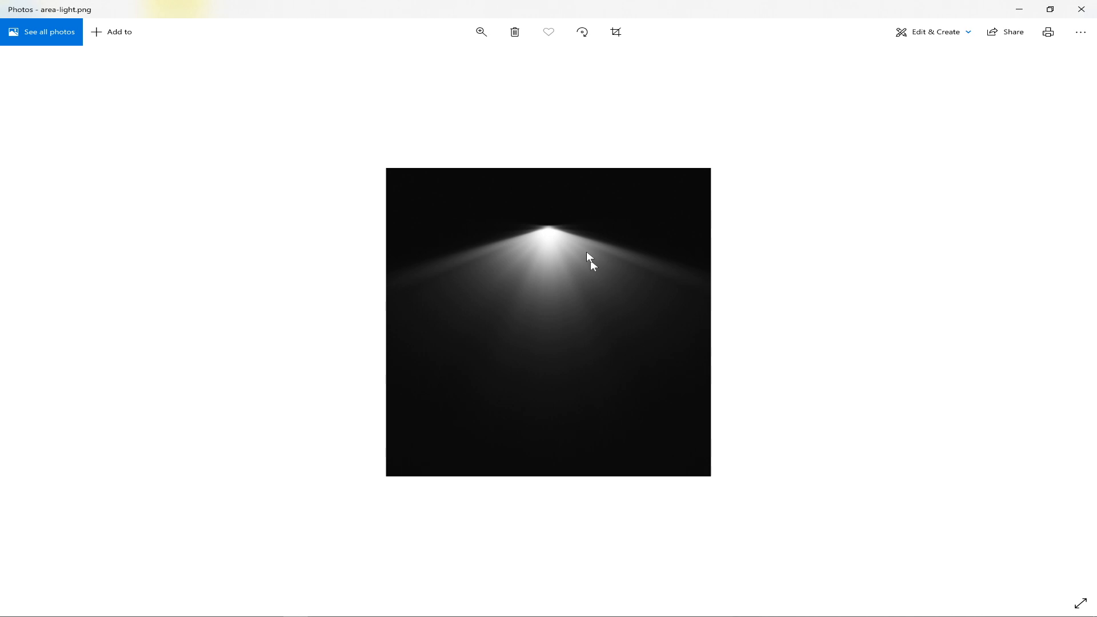
pyautogui.click(1050, 9)
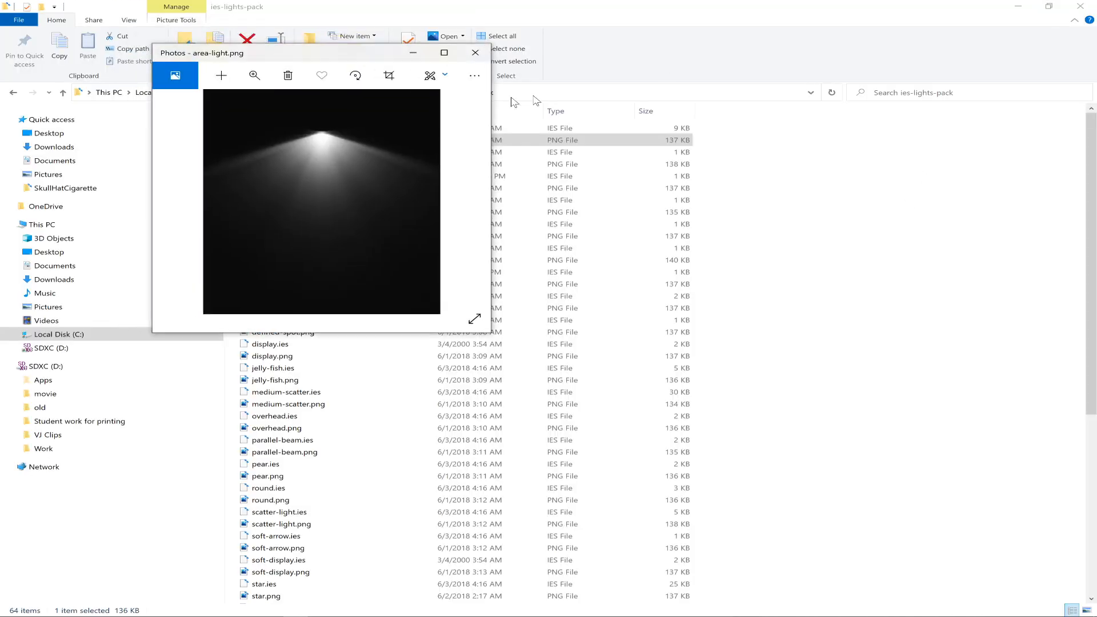
pyautogui.click(475, 53)
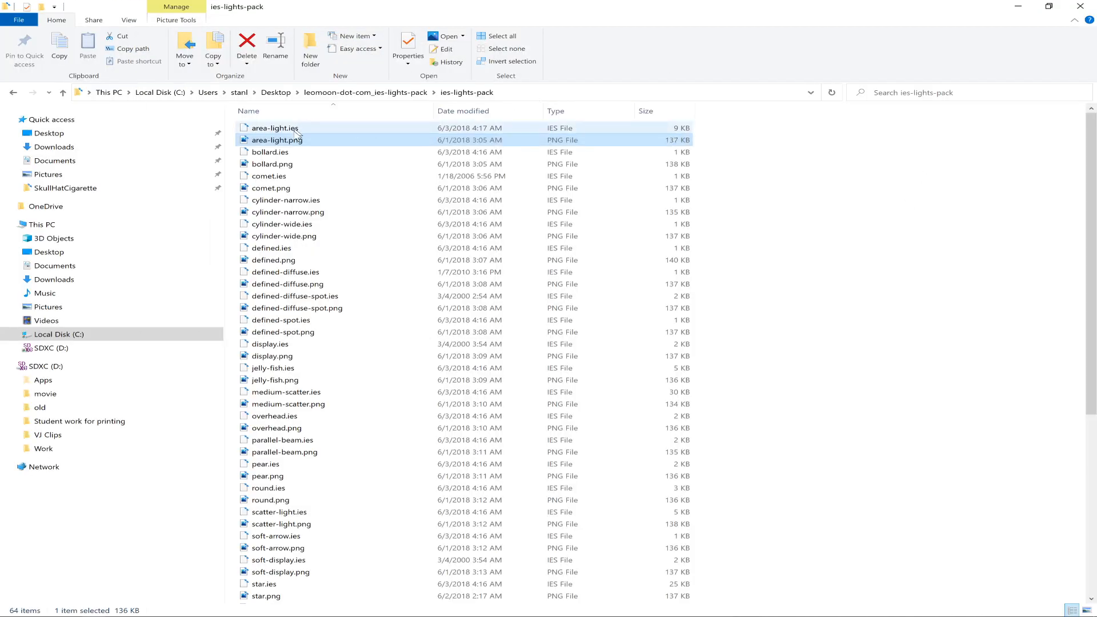
# Reopen the image preview beside the file list and compare the beam shapes of the pack's light previews, from area-light.png through display.png.
pyautogui.hotkey('alt', 'Tab')
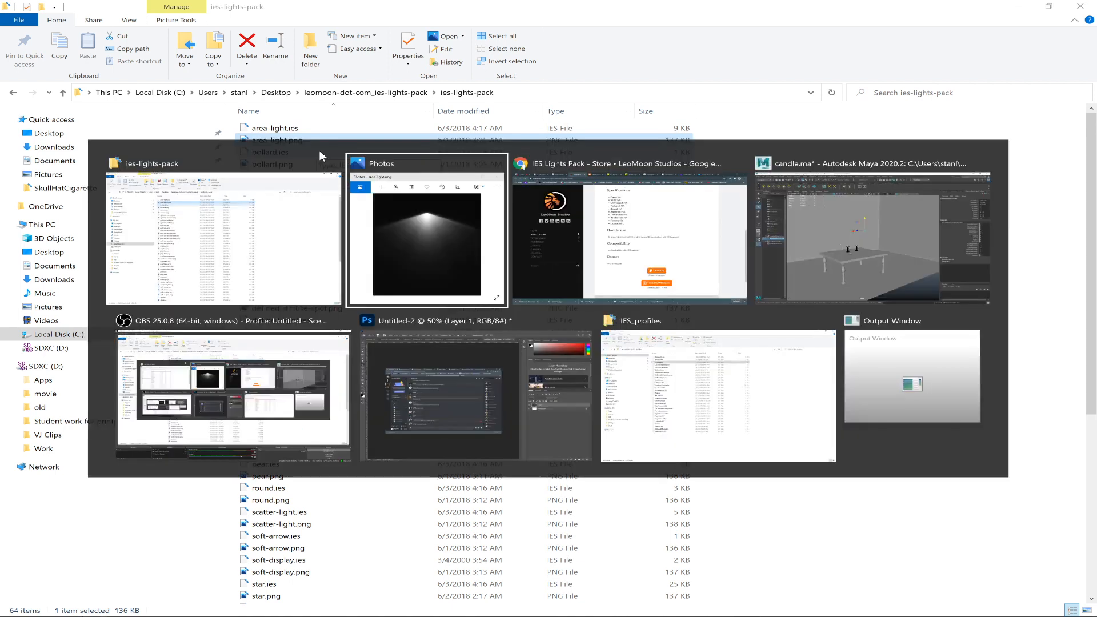
pyautogui.moveTo(347, 54); pyautogui.dragTo(648, 116)
pyautogui.press('Right')
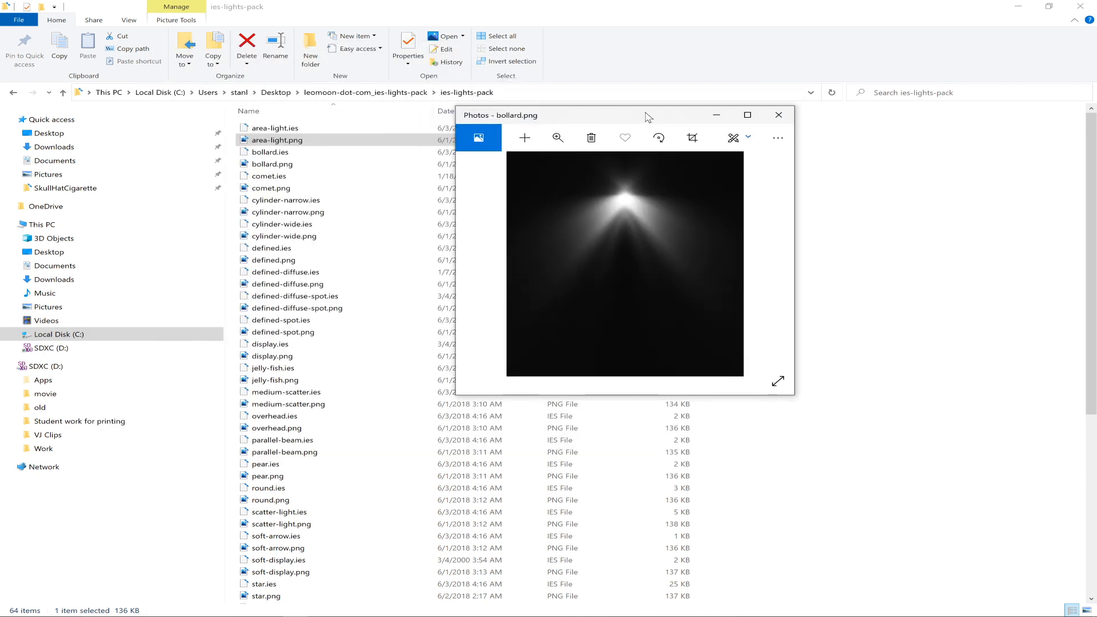
pyautogui.press('Right')
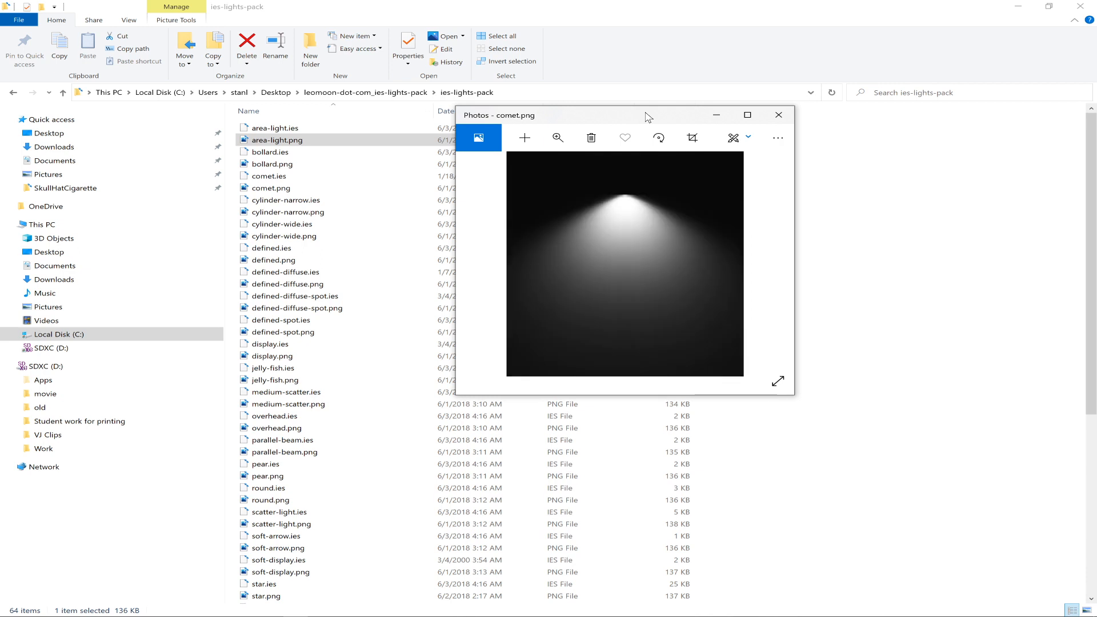
pyautogui.press('Right')
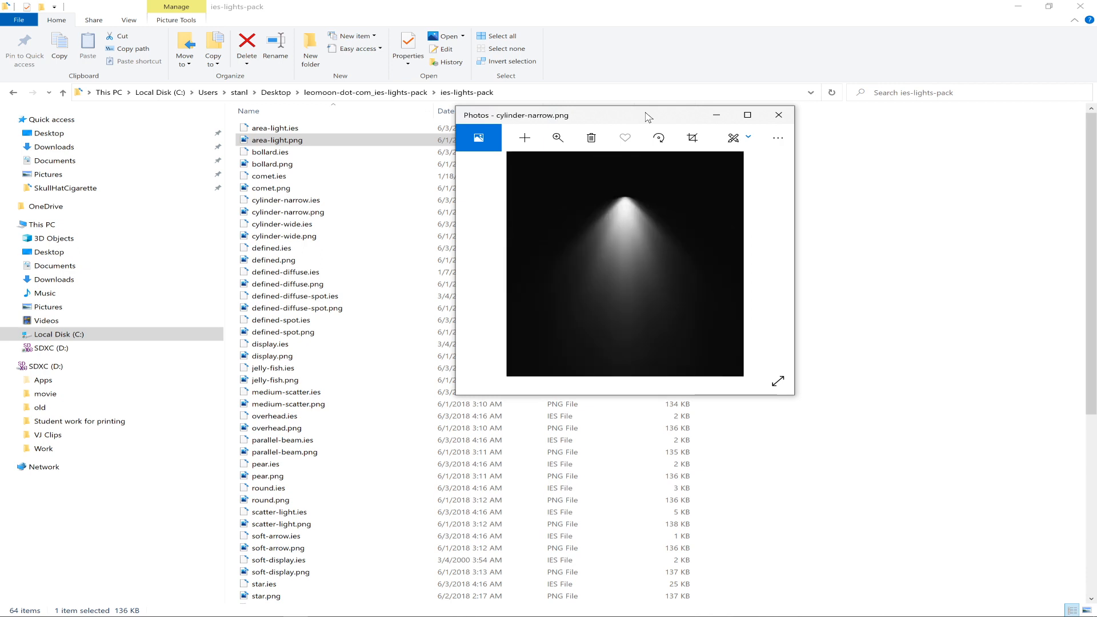
pyautogui.press('Right')
pyautogui.press('Right')
pyautogui.press('Right')
pyautogui.press('Left')
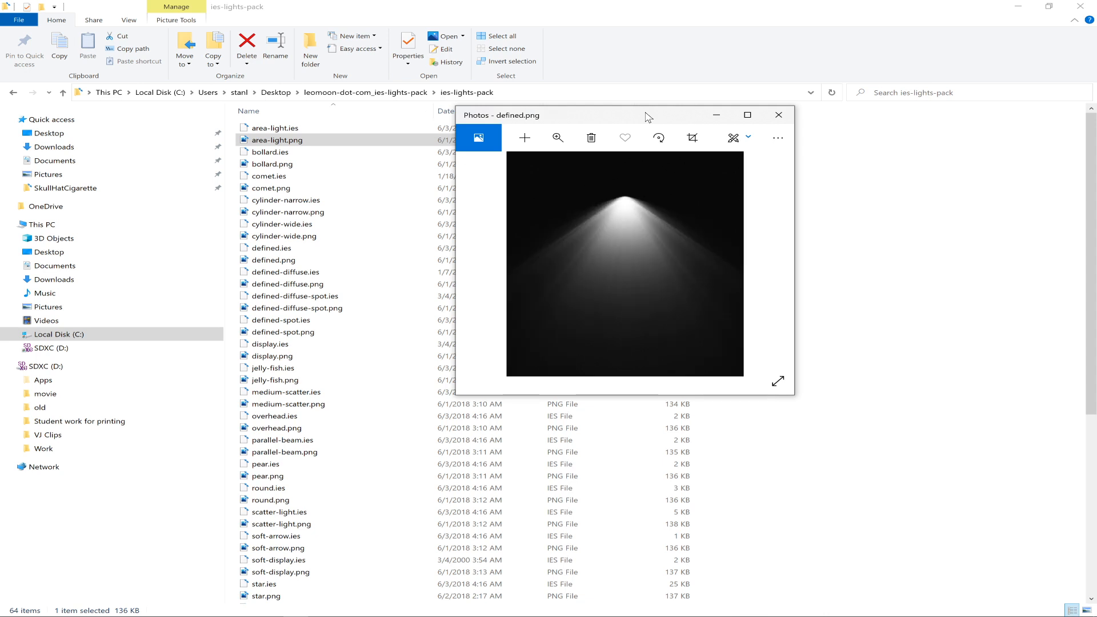
pyautogui.press('Right')
pyautogui.press('Right')
pyautogui.press('Left')
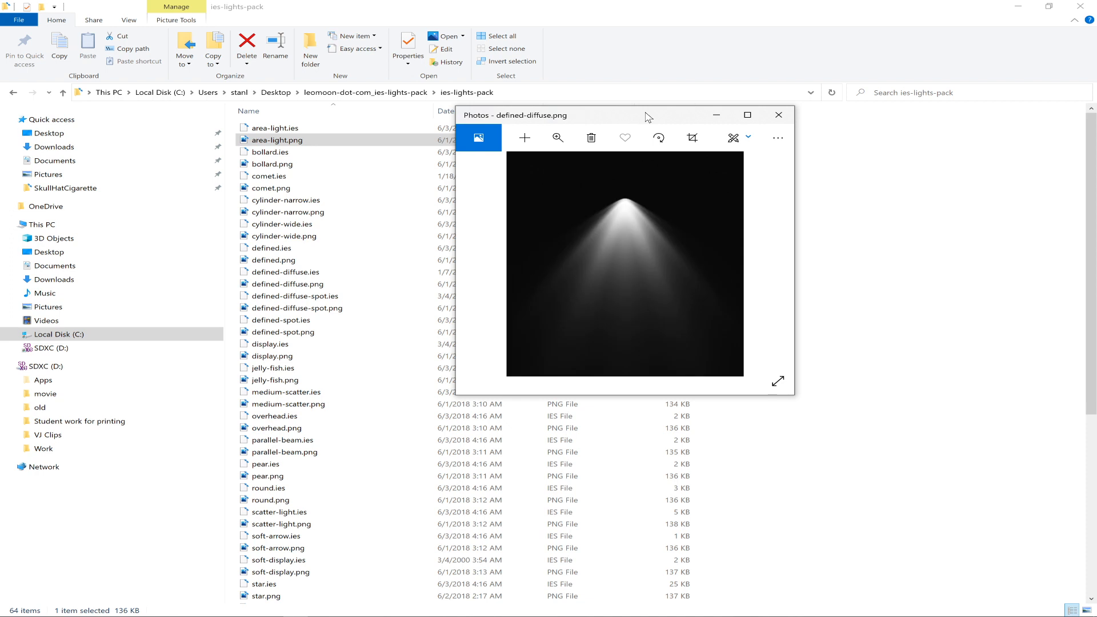
pyautogui.press('Right')
pyautogui.press('Right')
pyautogui.press('Right')
pyautogui.press('Right')
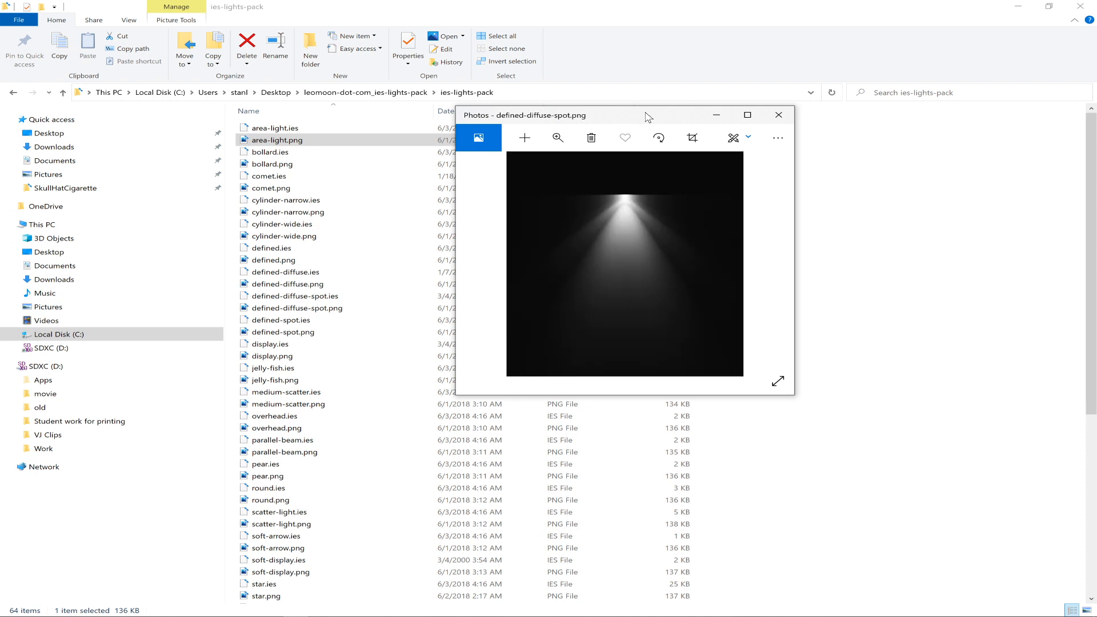
pyautogui.press('Left')
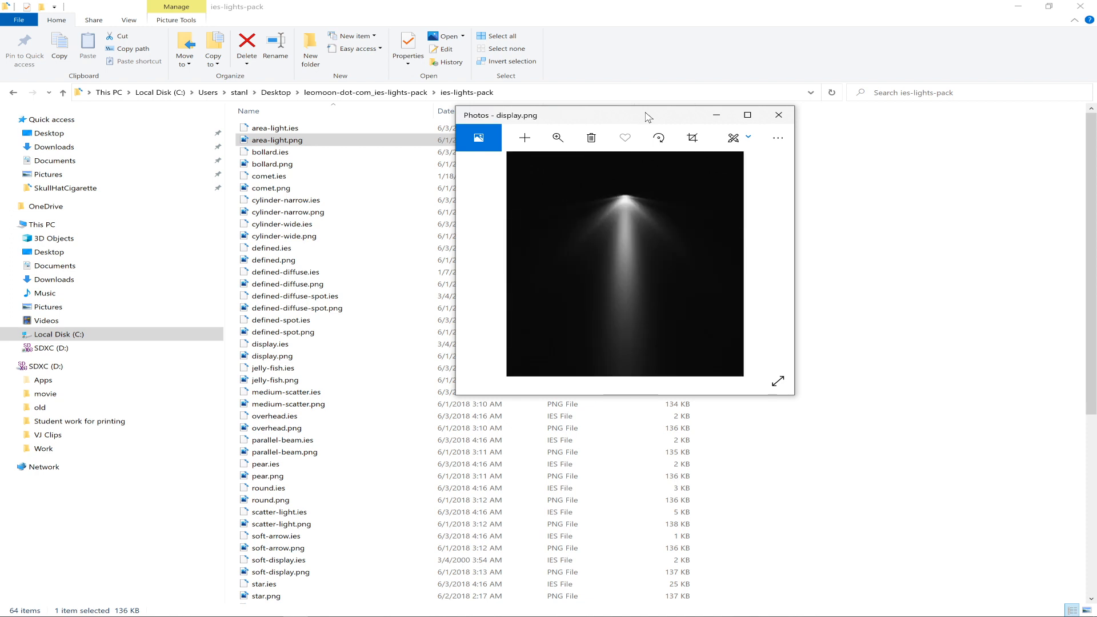
pyautogui.click(778, 115)
# Switch to Maya, select the aiPhotometricLight1 light above the table and show its shape attributes.
pyautogui.hotkey('alt', 'Tab')
pyautogui.press('Tab')
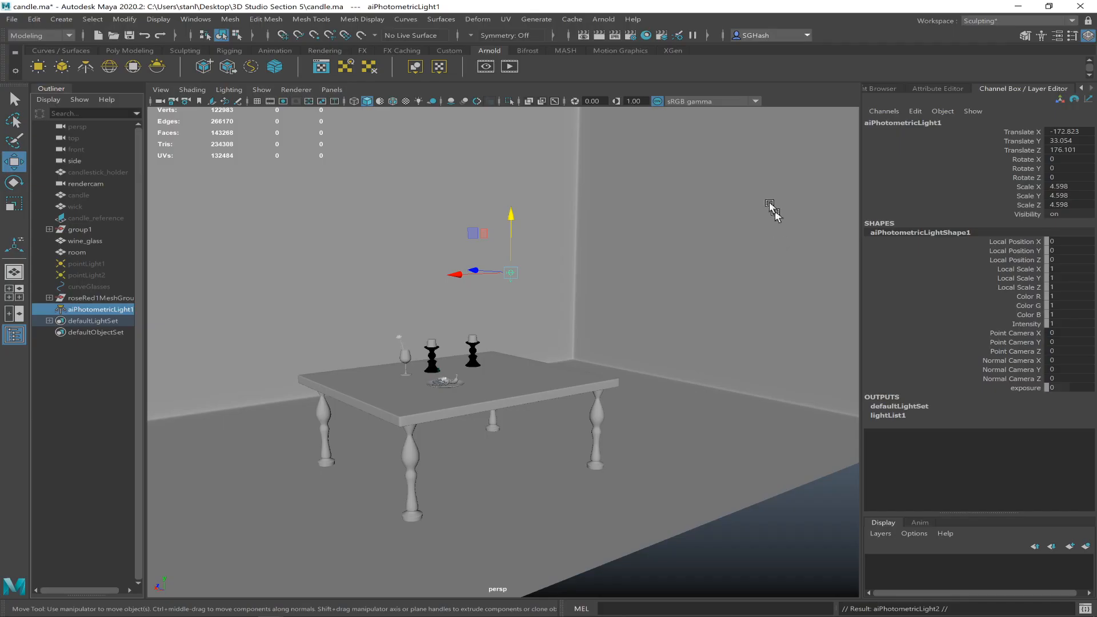
pyautogui.click(512, 273)
pyautogui.hotkey('ctrl', 'a')
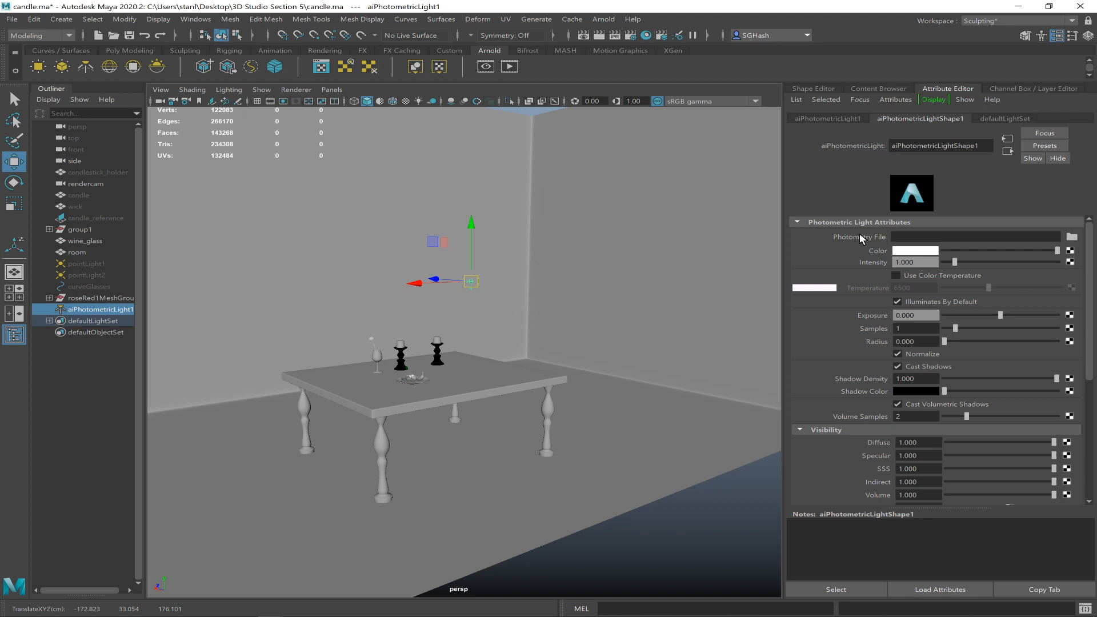
# Load defined-diffuse.ies from the Desktop's leomoon-dot-com_ies-lights-pack/ies-lights-pack folder as the light's photometry file.
pyautogui.click(1073, 238)
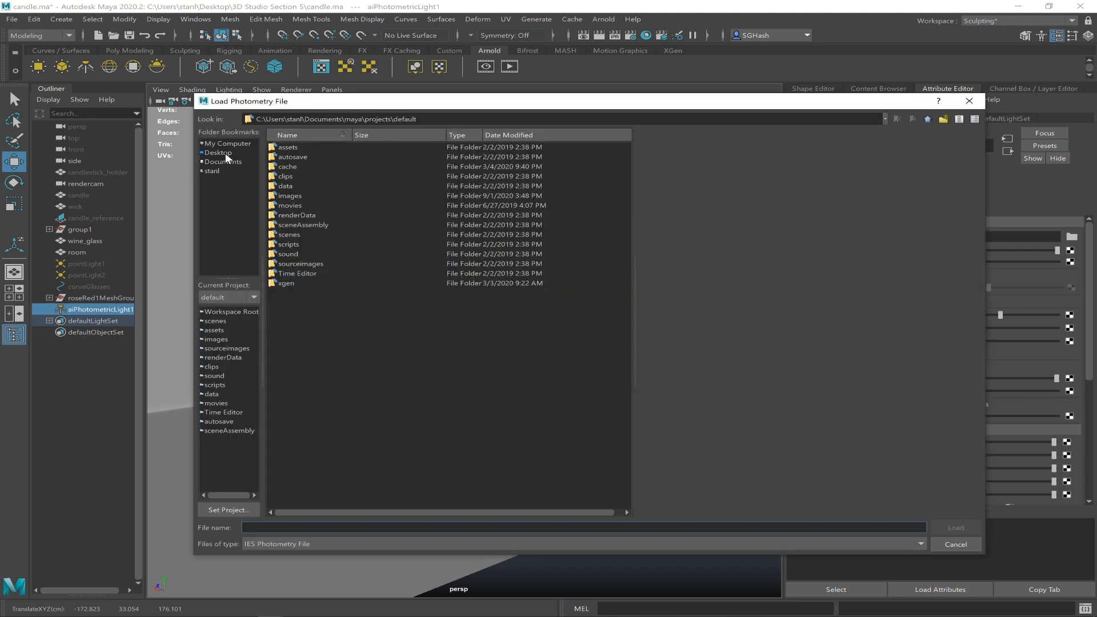
pyautogui.click(224, 152)
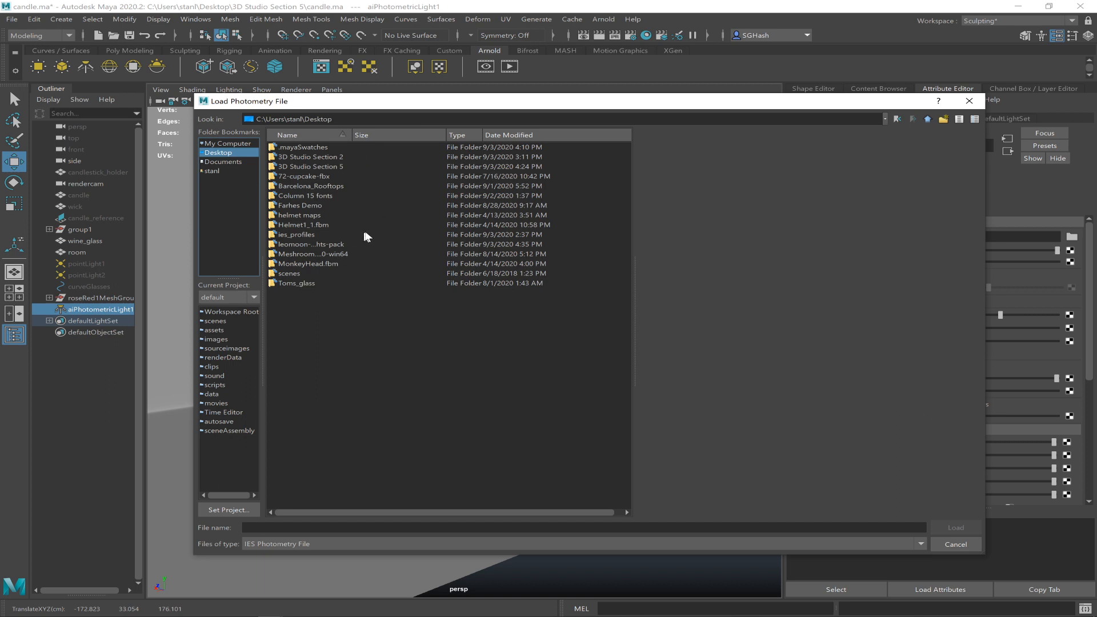
pyautogui.doubleClick(297, 244)
pyautogui.doubleClick(321, 147)
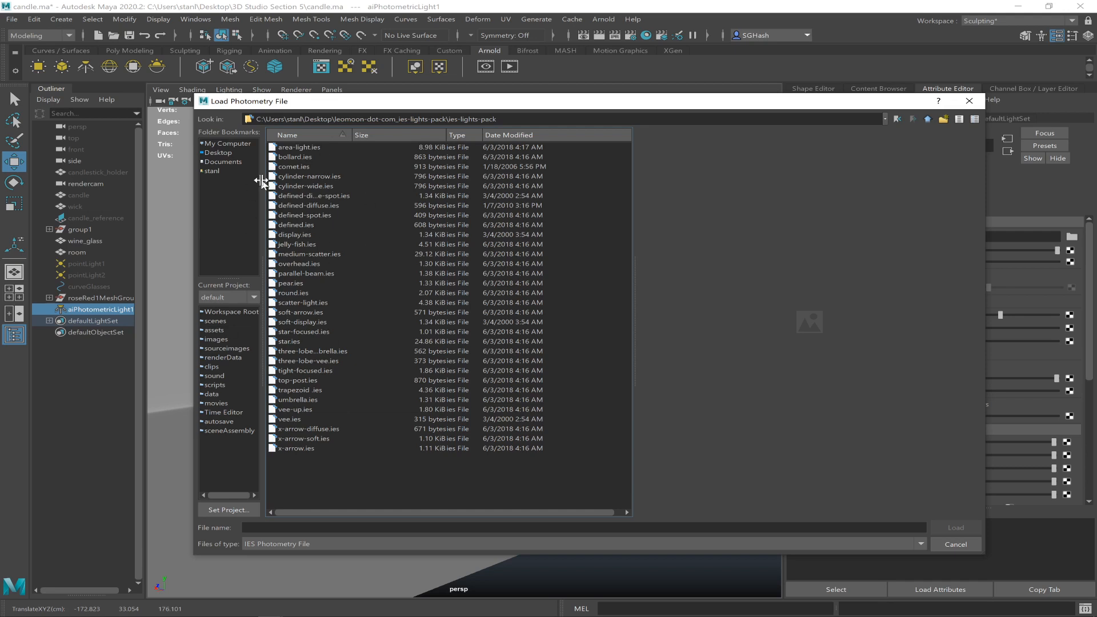
pyautogui.click(298, 207)
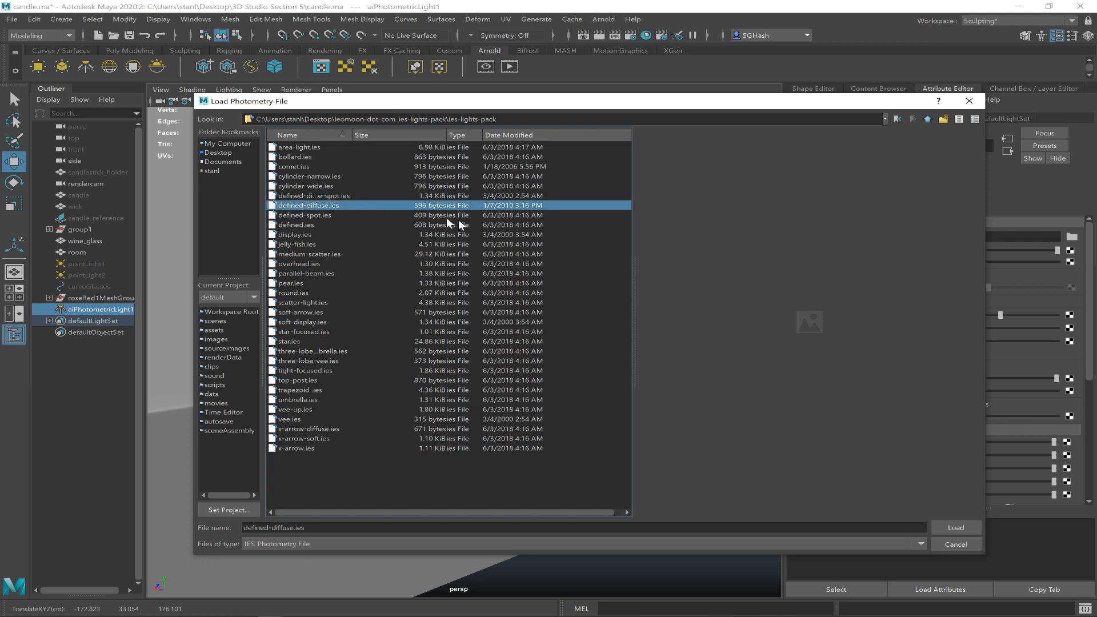
pyautogui.click(942, 527)
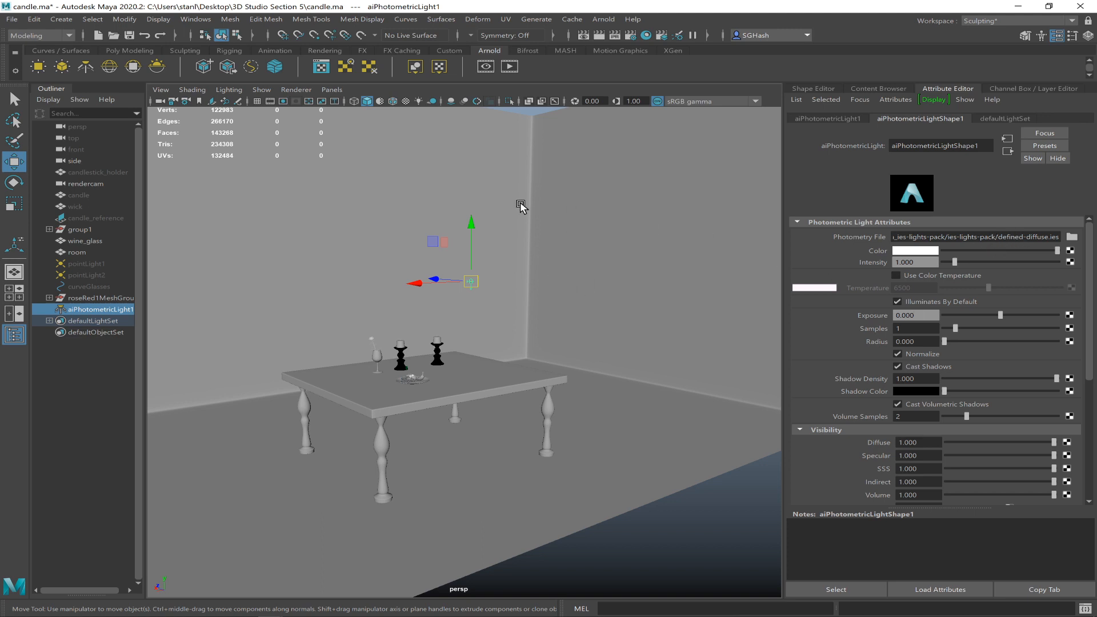
# Open the Render View, mark a region over most of the previous image and render that region to check the light.
pyautogui.click(582, 37)
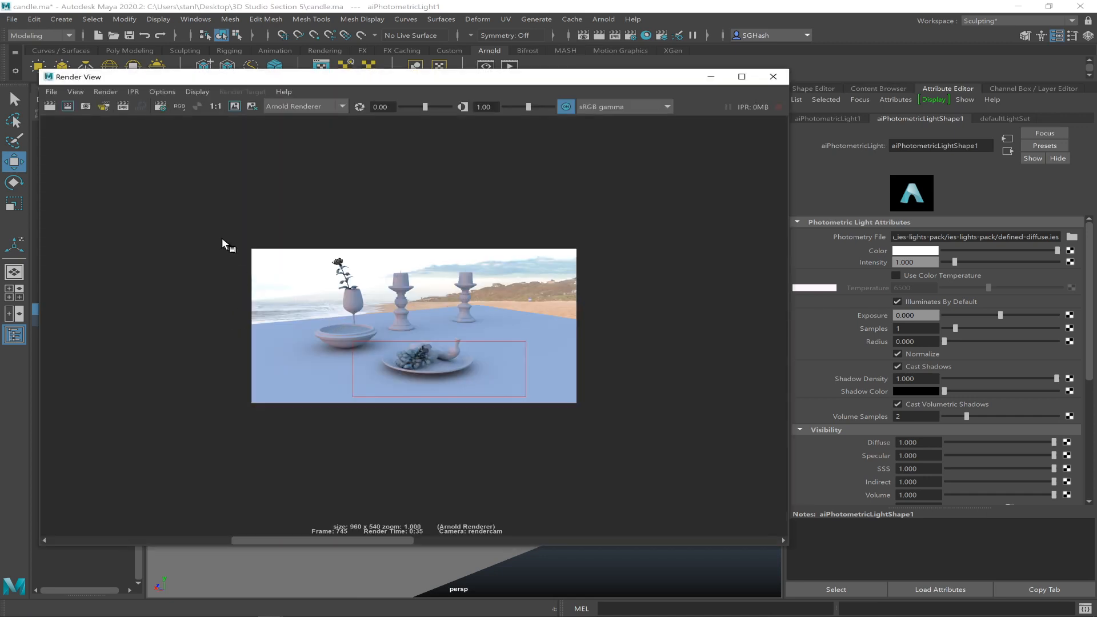
pyautogui.moveTo(303, 280); pyautogui.dragTo(385, 390)
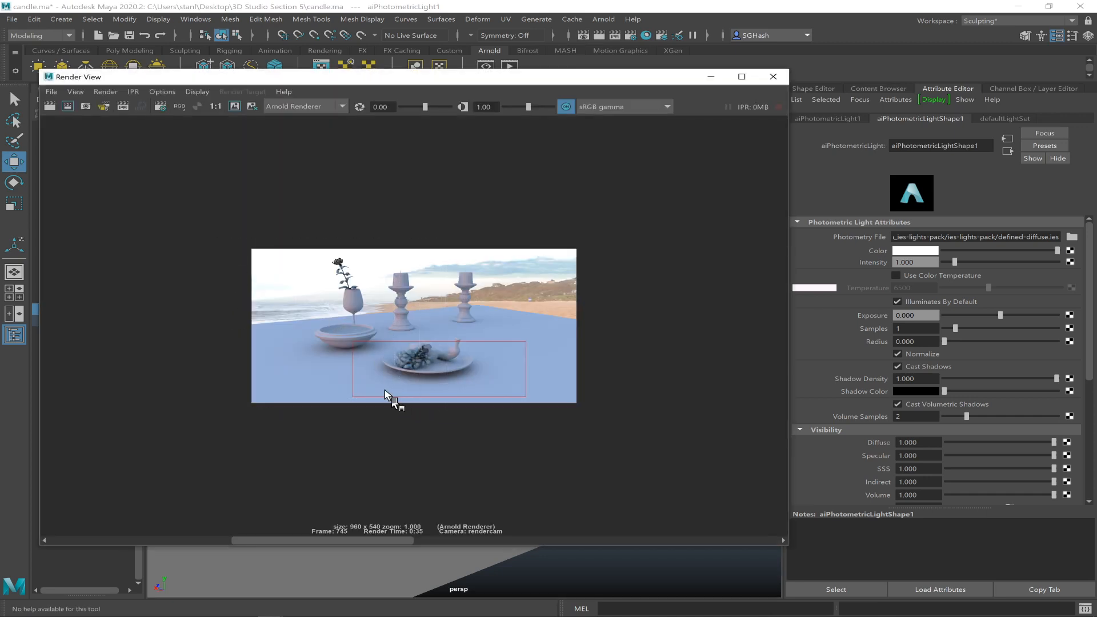
pyautogui.moveTo(241, 245); pyautogui.dragTo(536, 479)
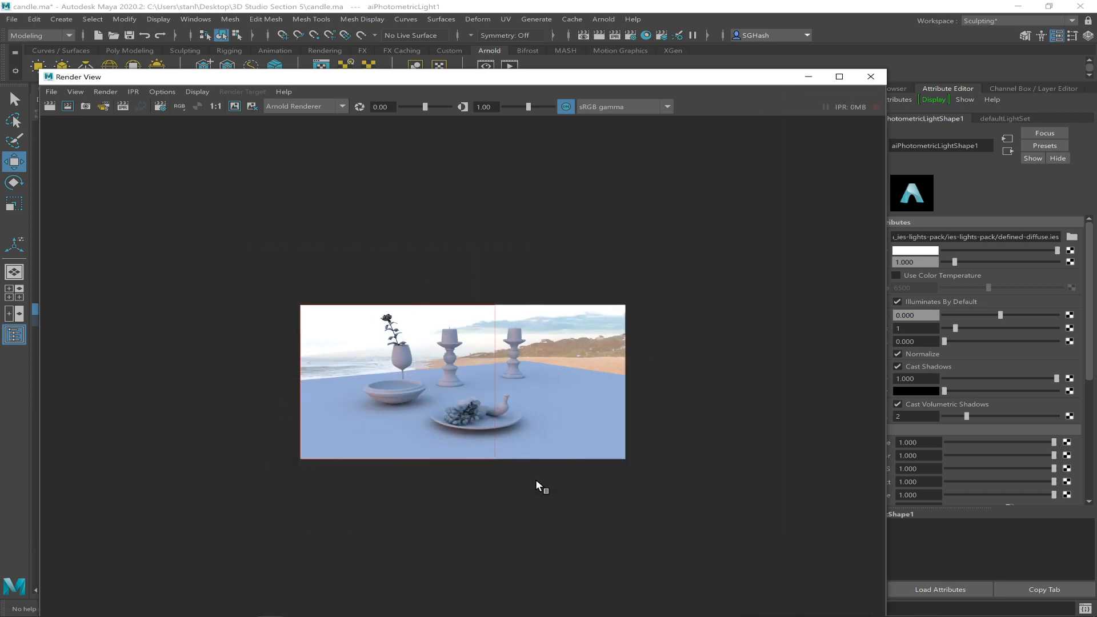
pyautogui.click(67, 107)
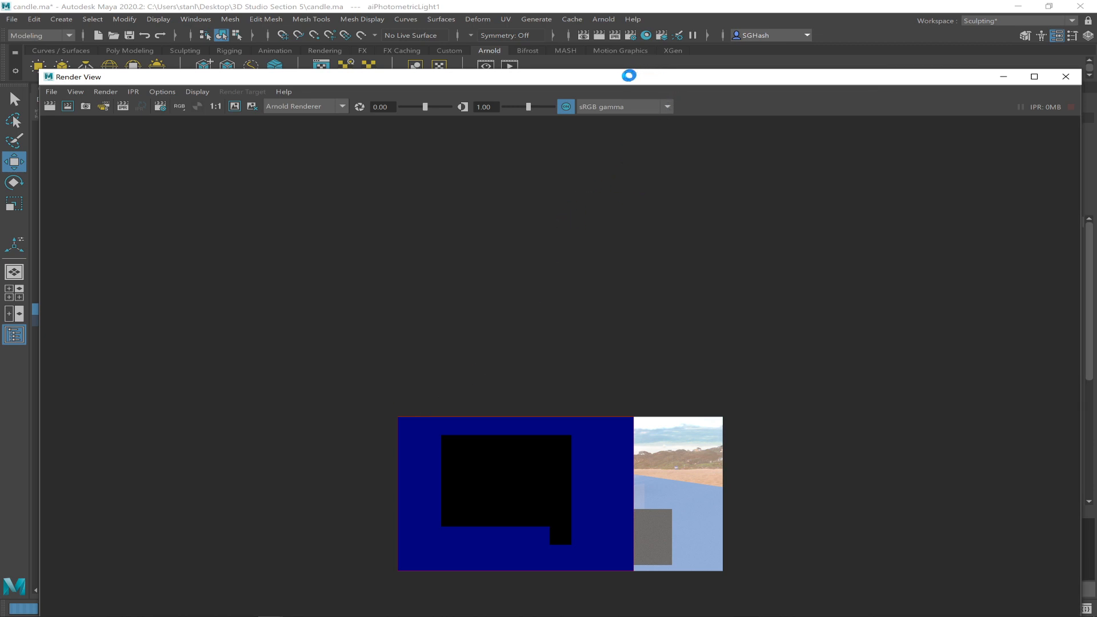
pyautogui.moveTo(624, 78); pyautogui.dragTo(532, 16)
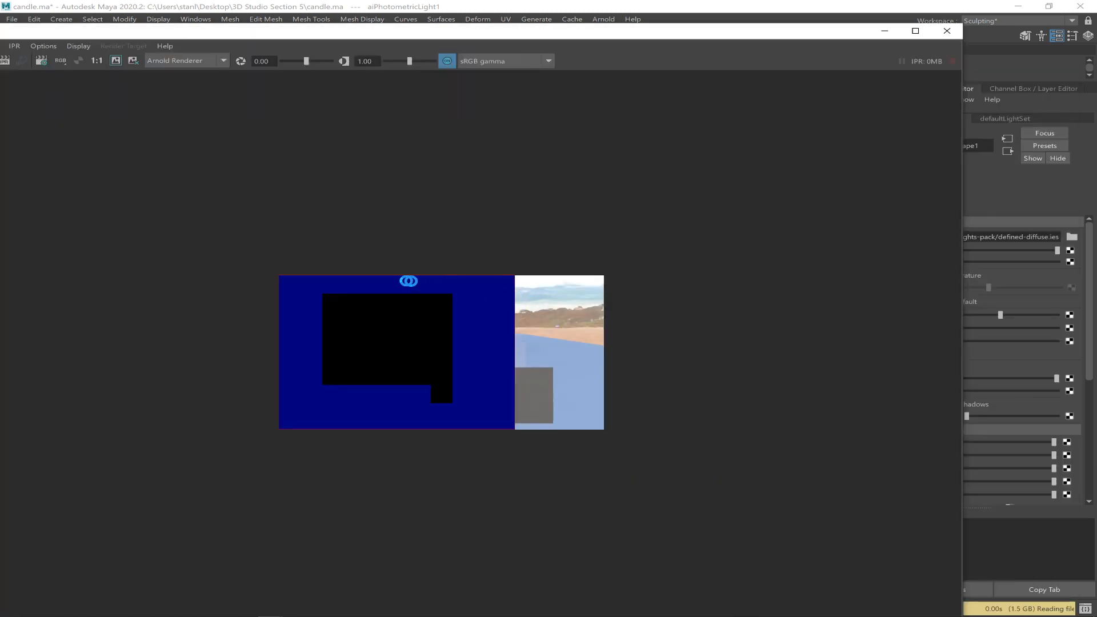
pyautogui.keyDown('ctrl'); pyautogui.keyDown('alt'); pyautogui.moveTo(312, 272); pyautogui.dragTo(590, 453); pyautogui.keyUp('alt'); pyautogui.keyUp('ctrl')
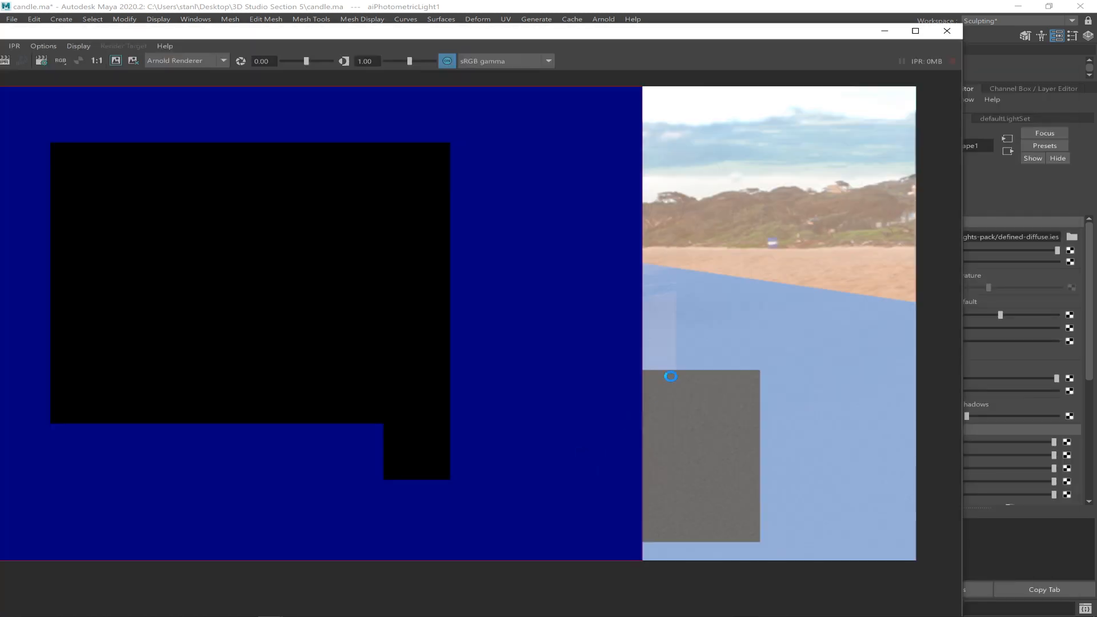
# Set the photometric light's intensity to 160 and bring the render window back into view.
pyautogui.moveTo(760, 35); pyautogui.dragTo(493, 144)
pyautogui.click(925, 262)
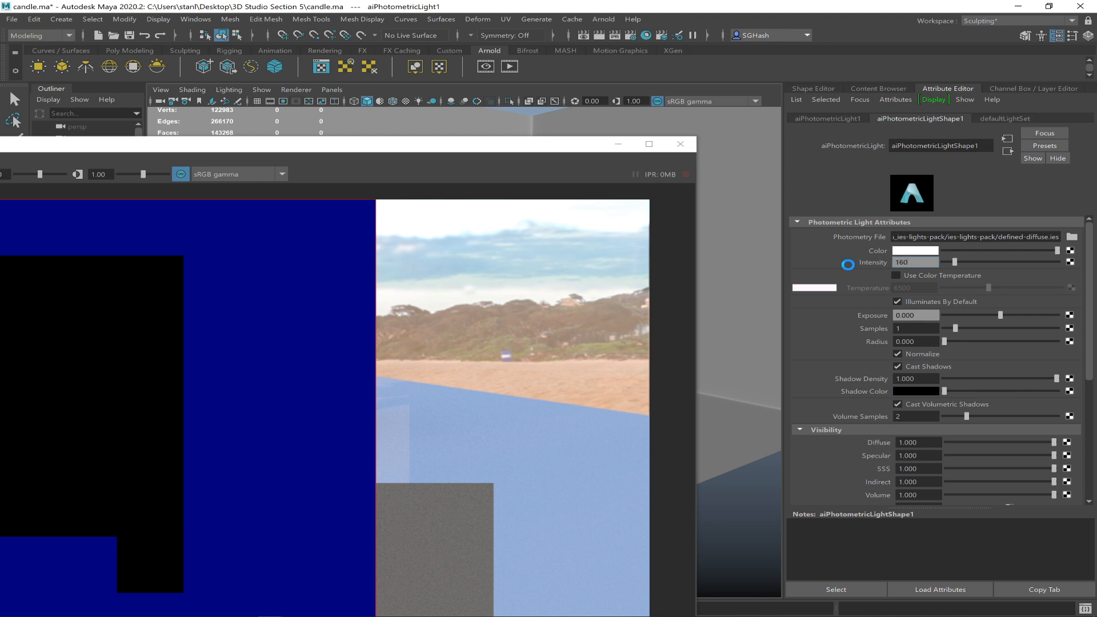
pyautogui.moveTo(385, 142); pyautogui.dragTo(834, 121)
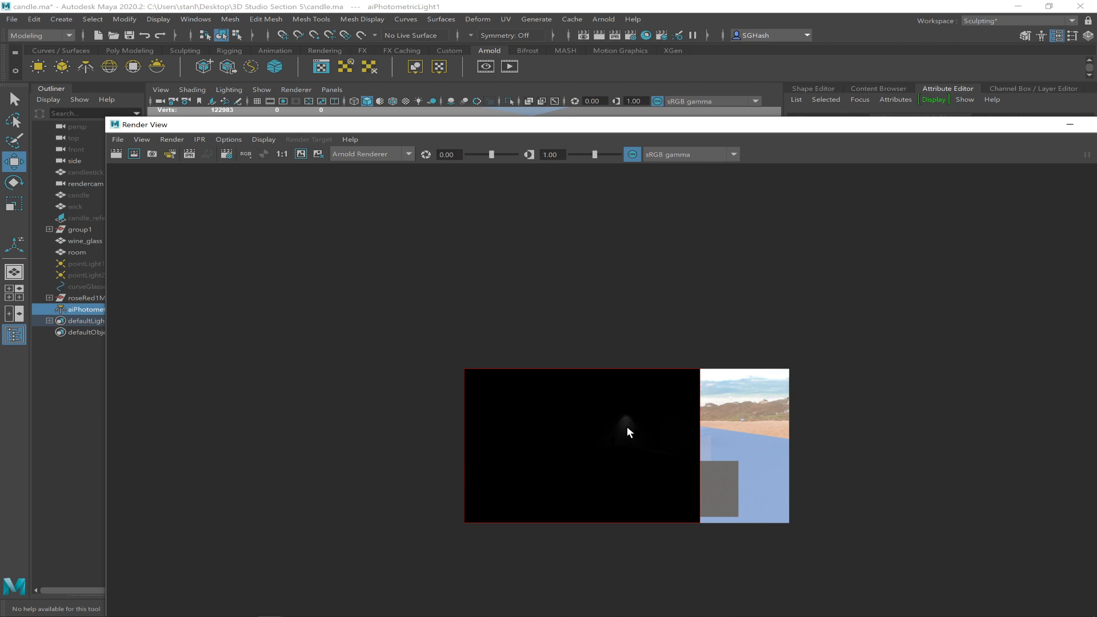
# Render the whole frame through the rendercam camera.
pyautogui.moveTo(788, 134); pyautogui.dragTo(658, 158)
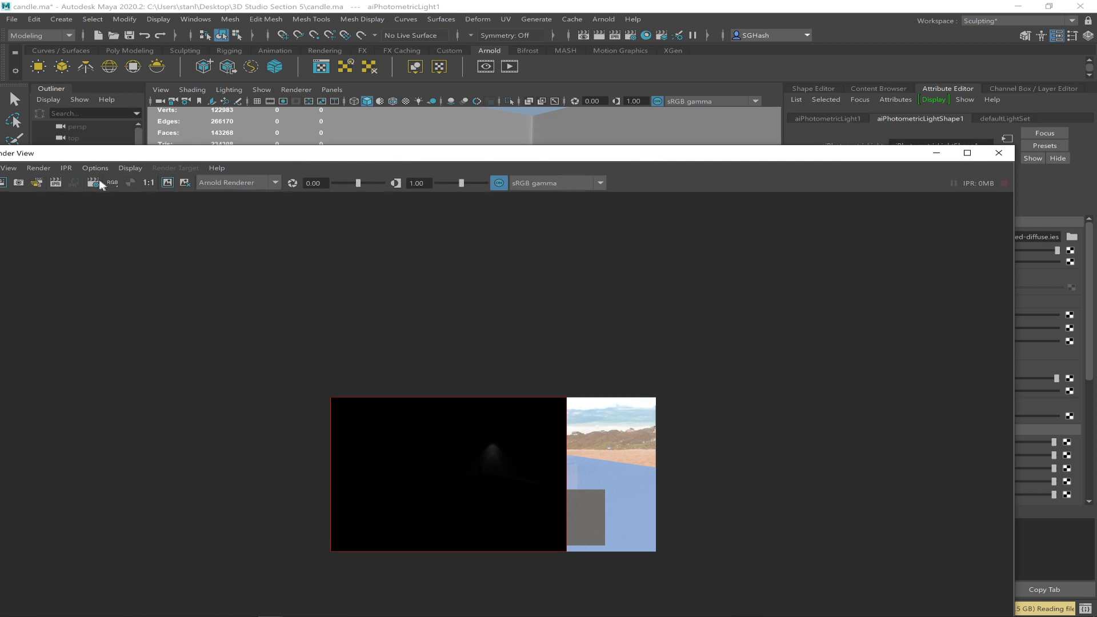
pyautogui.click(44, 168)
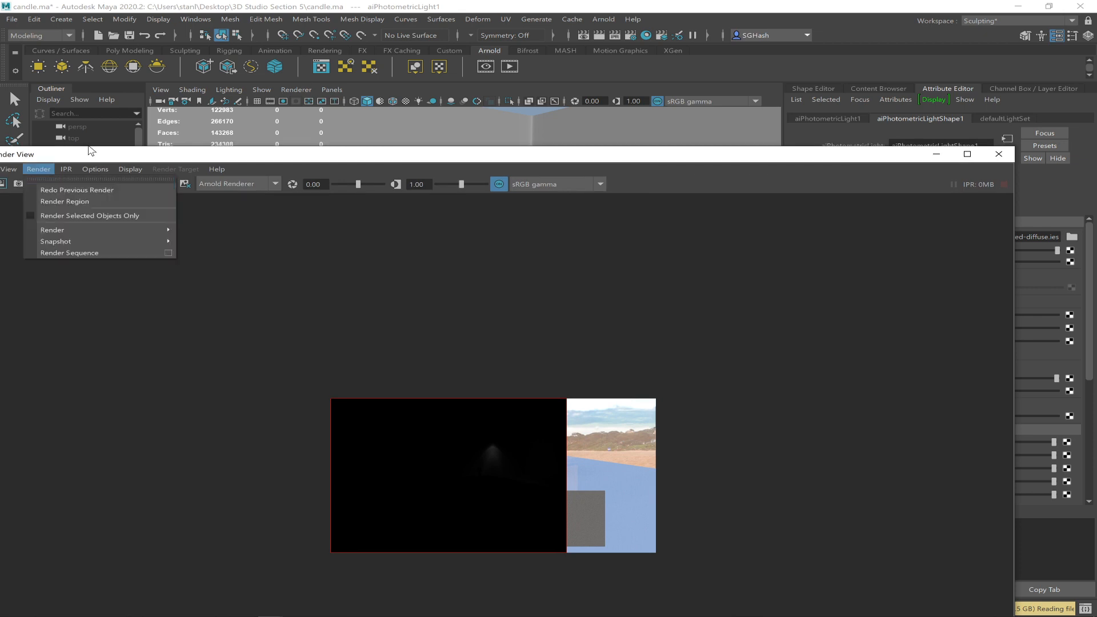
pyautogui.moveTo(129, 230)
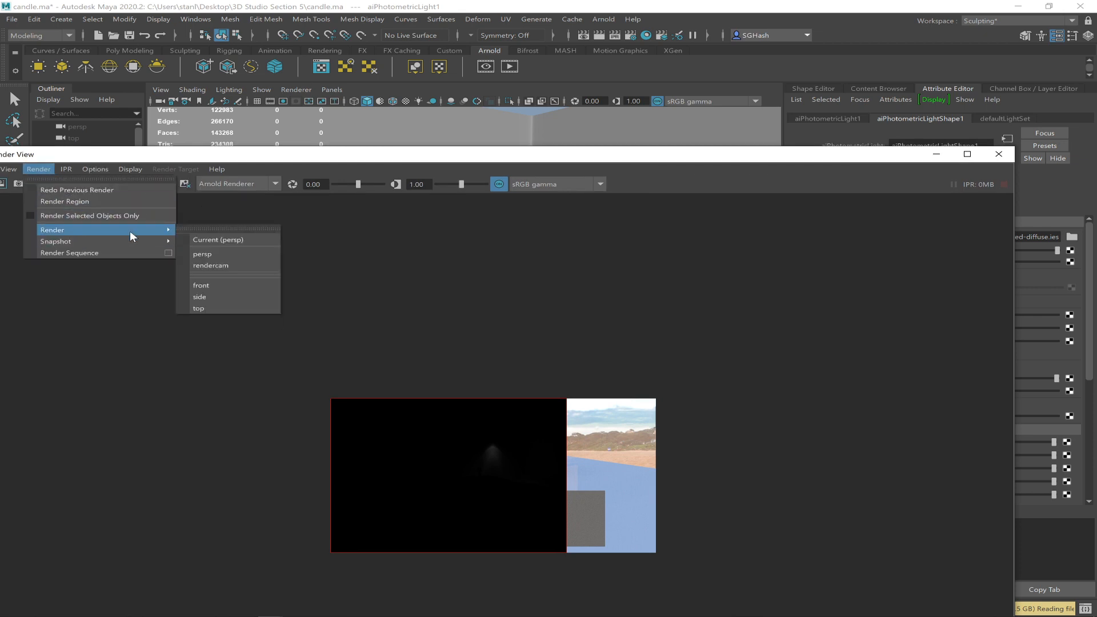
pyautogui.click(211, 264)
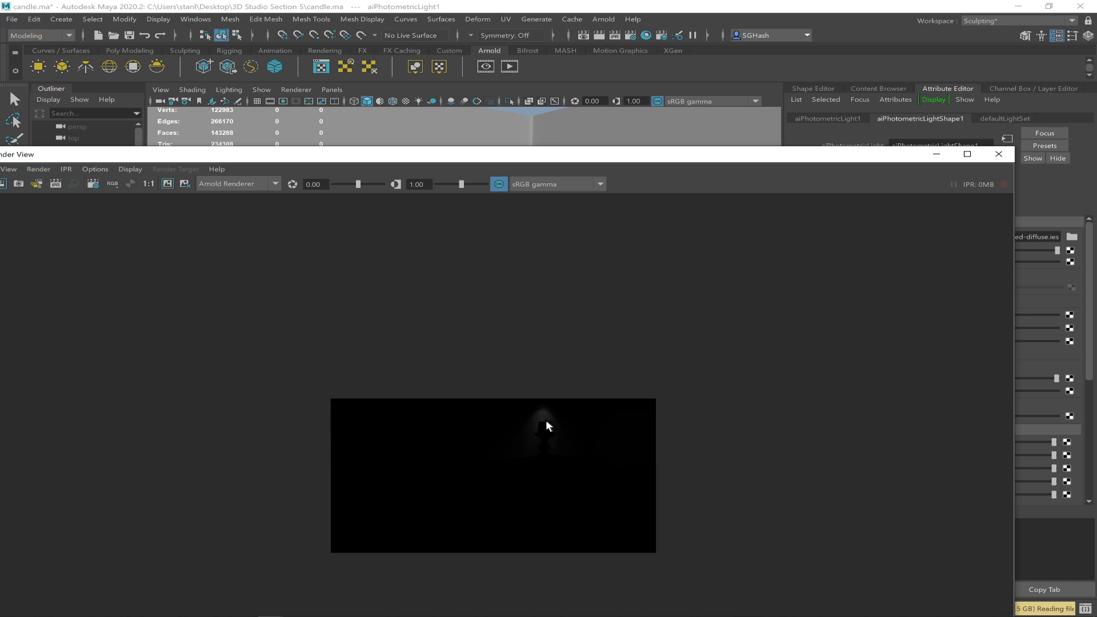
# Raise the photometric light's intensity to 320 and re-render a region around the far candlestick.
pyautogui.moveTo(623, 160); pyautogui.dragTo(562, 165)
pyautogui.click(924, 260)
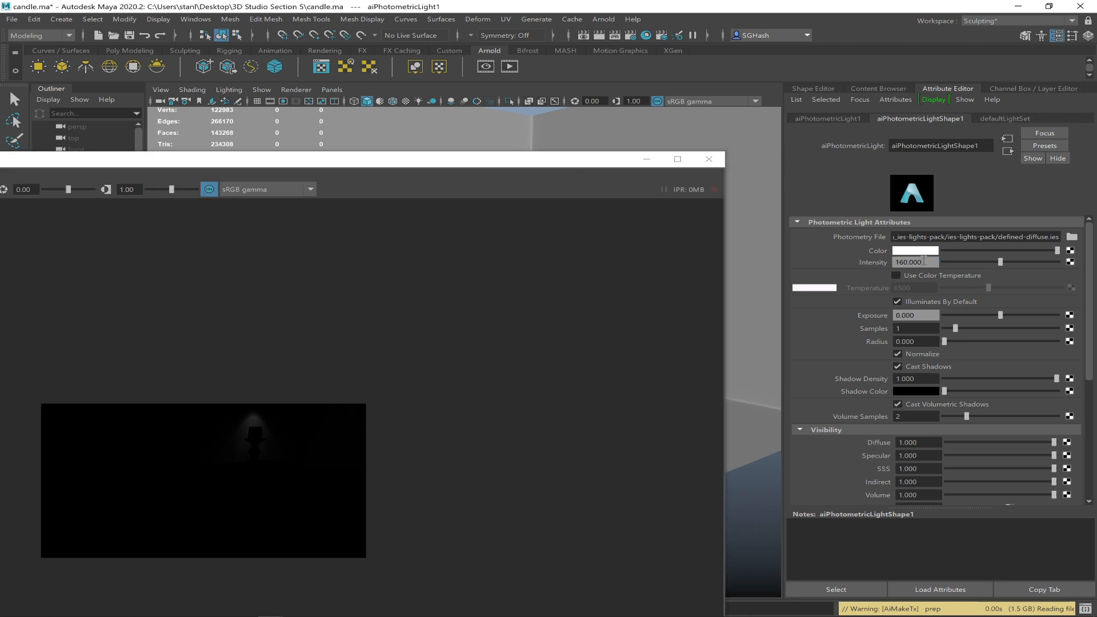
pyautogui.moveTo(934, 262); pyautogui.dragTo(857, 257)
pyautogui.write('320')
pyautogui.press('Return')
pyautogui.moveTo(399, 162); pyautogui.dragTo(797, 155)
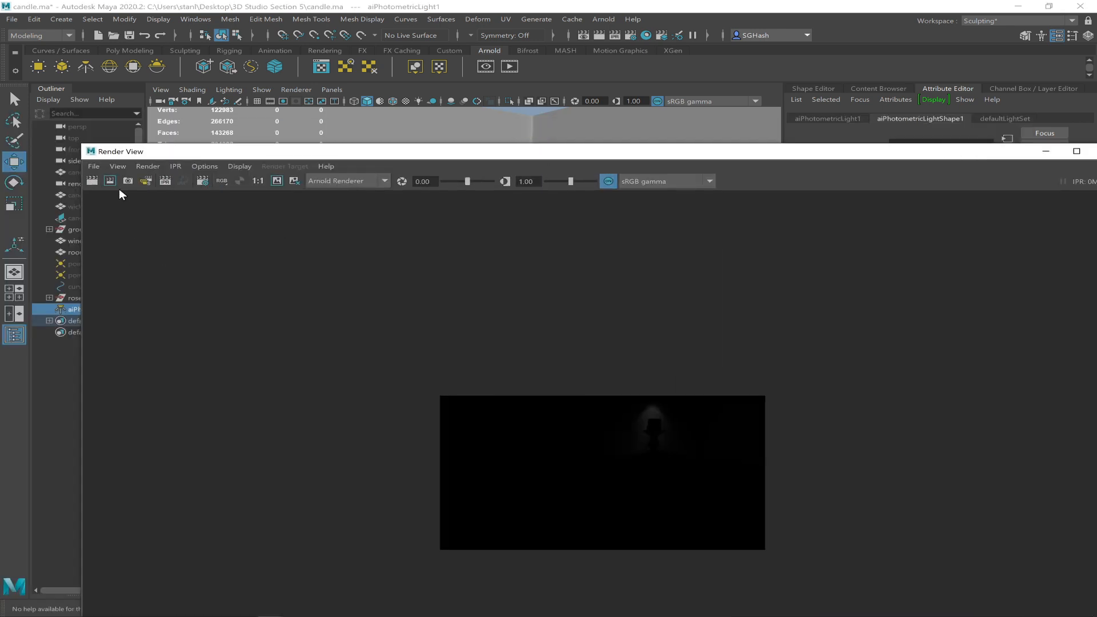
pyautogui.moveTo(605, 397); pyautogui.dragTo(699, 517)
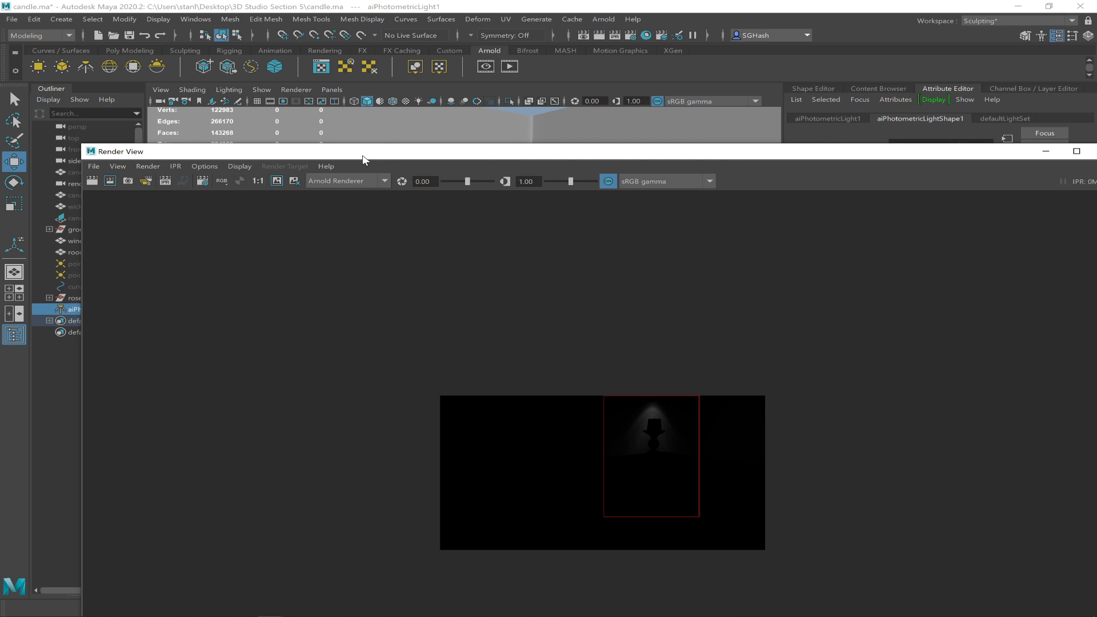
pyautogui.rightClick(463, 156)
# Set the photometric light's intensity to 640 and its samples to 3.
pyautogui.moveTo(662, 152); pyautogui.dragTo(398, 173)
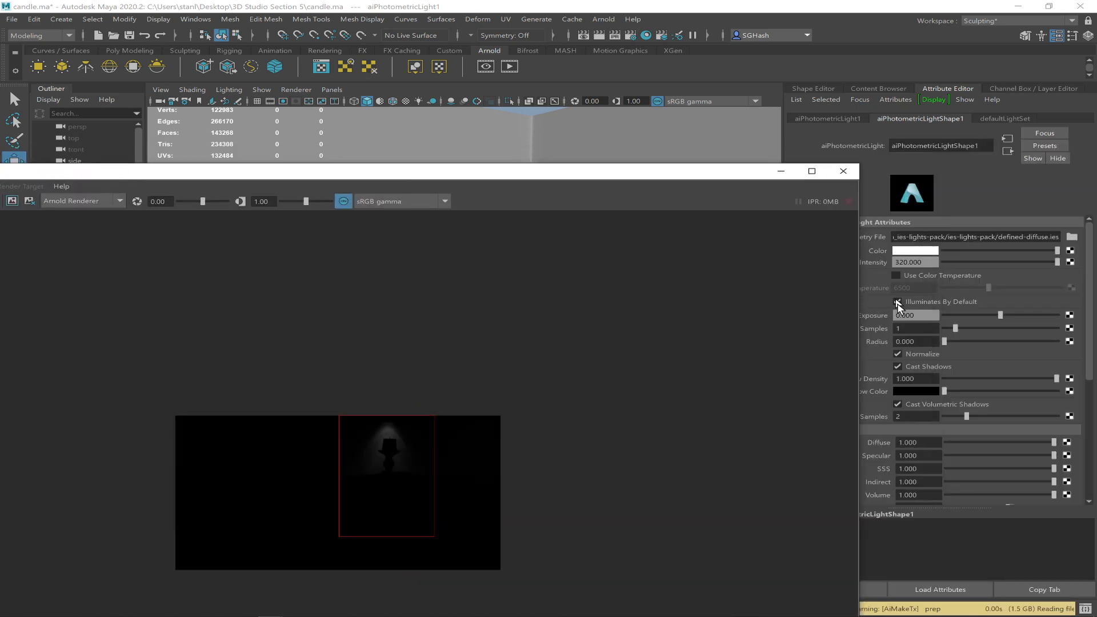
pyautogui.moveTo(932, 264); pyautogui.dragTo(863, 261)
pyautogui.write('640')
pyautogui.press('Return')
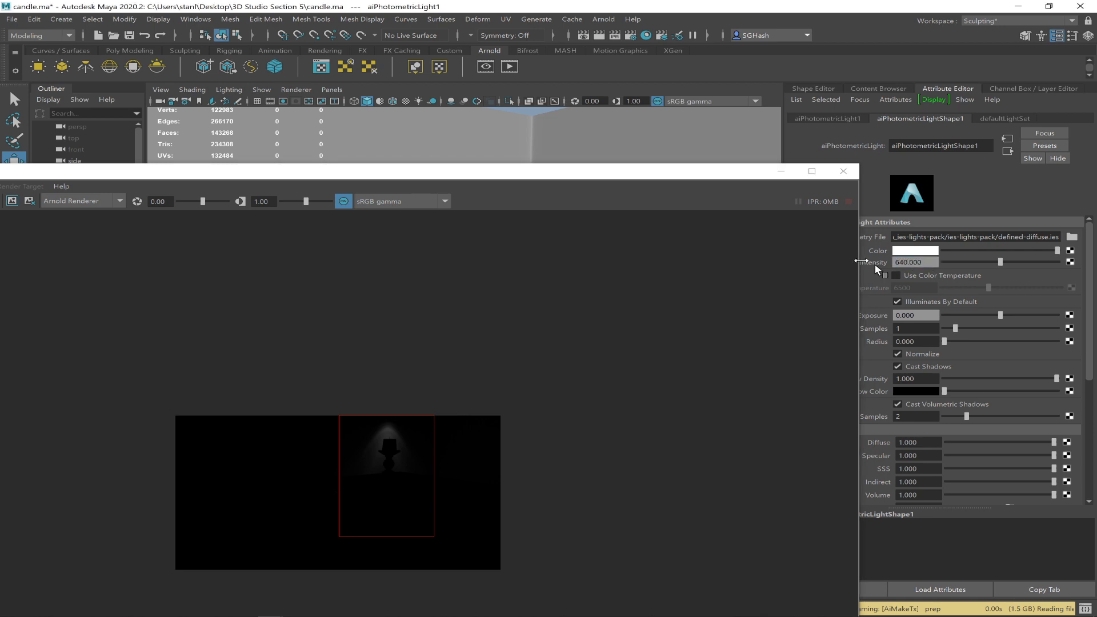
pyautogui.moveTo(914, 328); pyautogui.dragTo(866, 332)
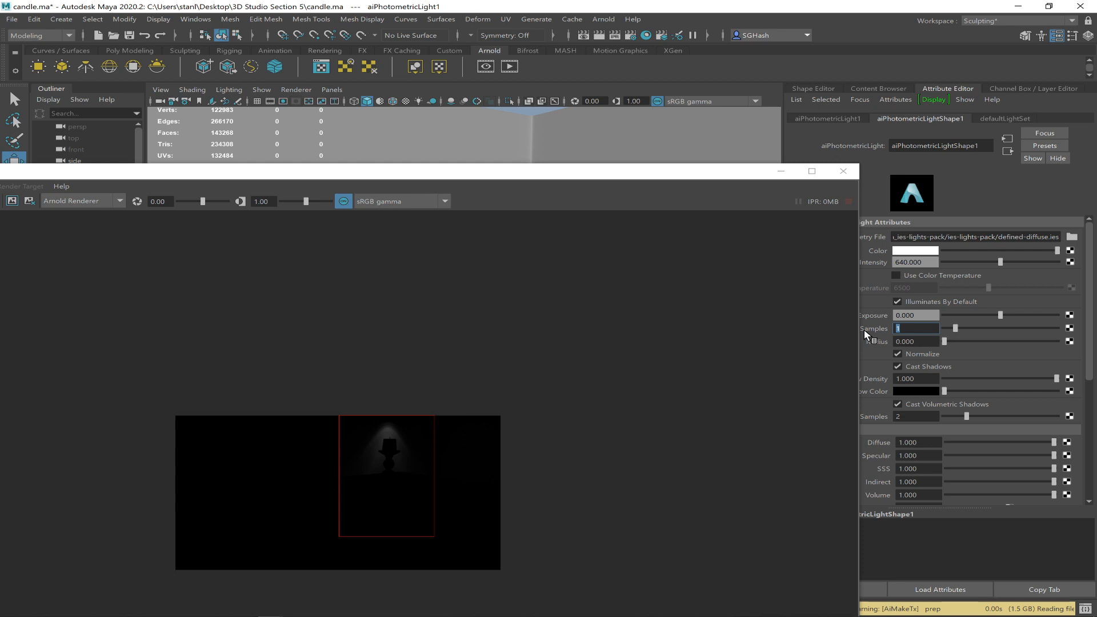
pyautogui.write('3')
pyautogui.press('Return')
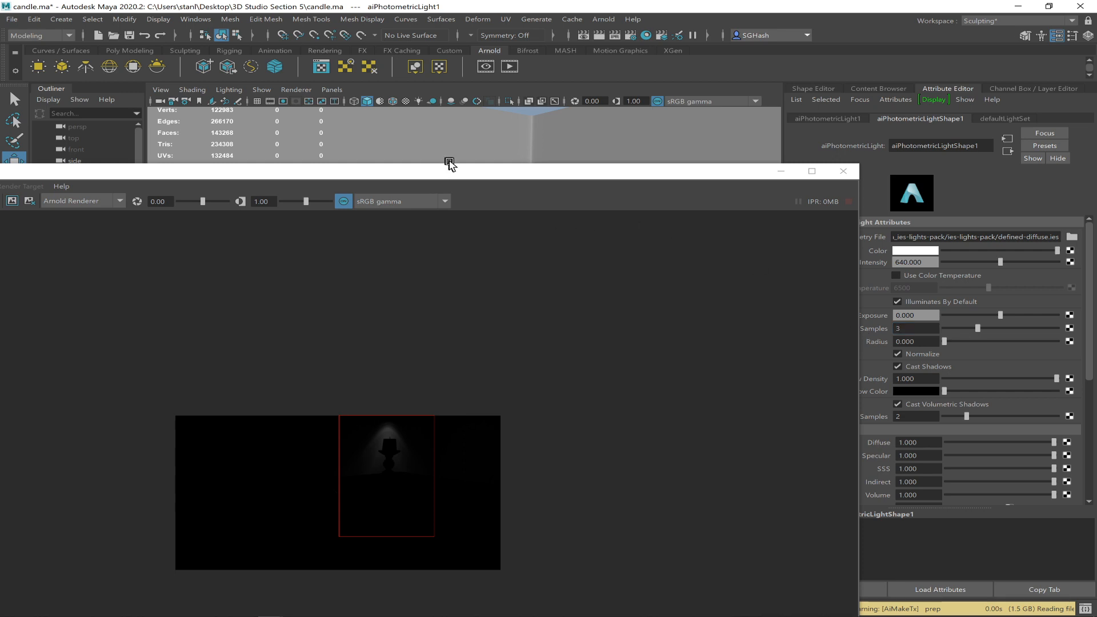
# Re-render the candlestick region, inspect the light's falloff on the wall up close, and minimize the Render View.
pyautogui.moveTo(444, 176); pyautogui.dragTo(817, 191)
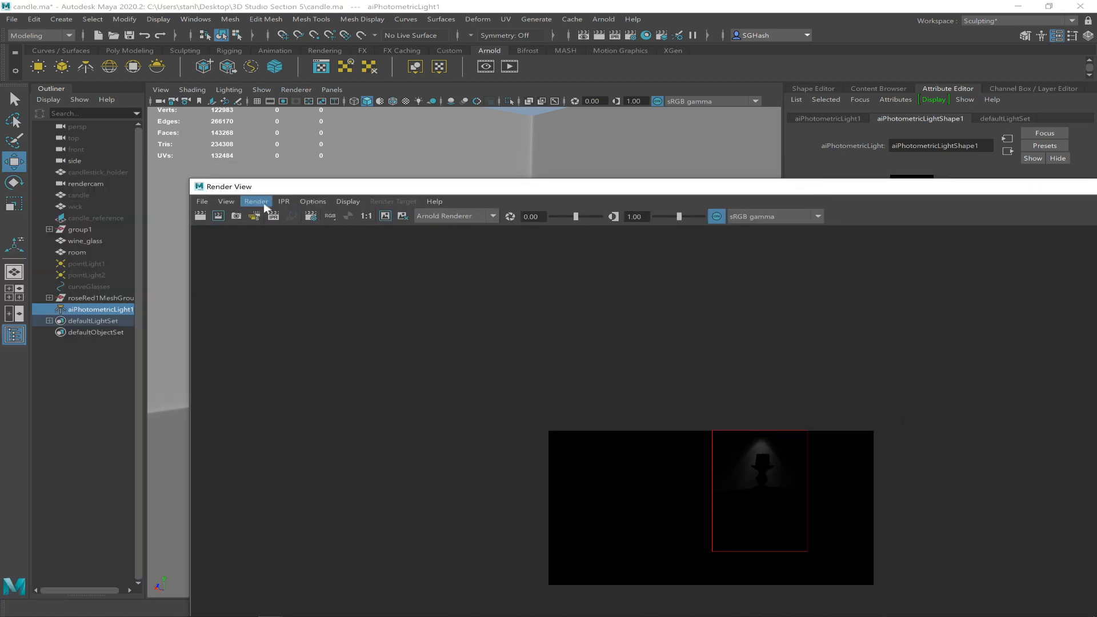
pyautogui.click(219, 217)
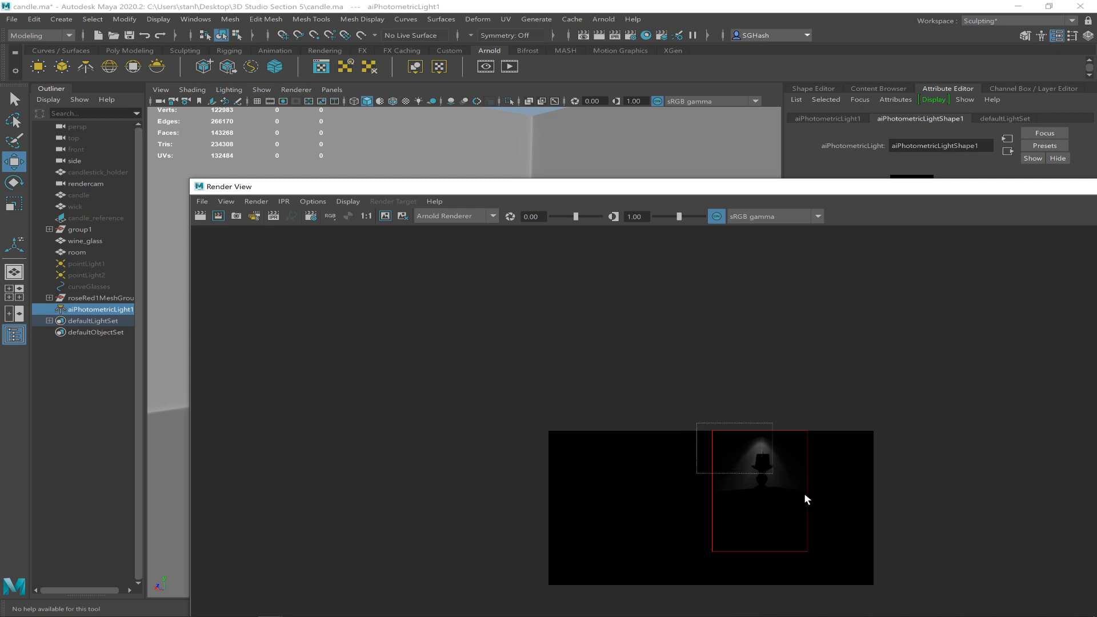
pyautogui.scroll(5, 816, 505)
pyautogui.moveTo(787, 188); pyautogui.dragTo(606, 102)
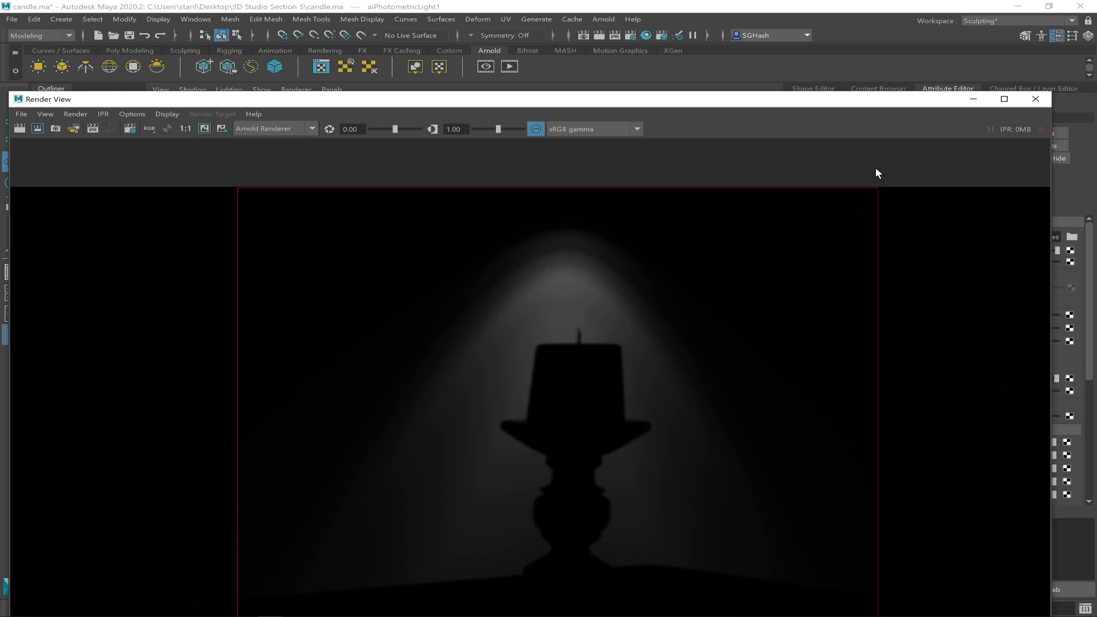
pyautogui.click(973, 101)
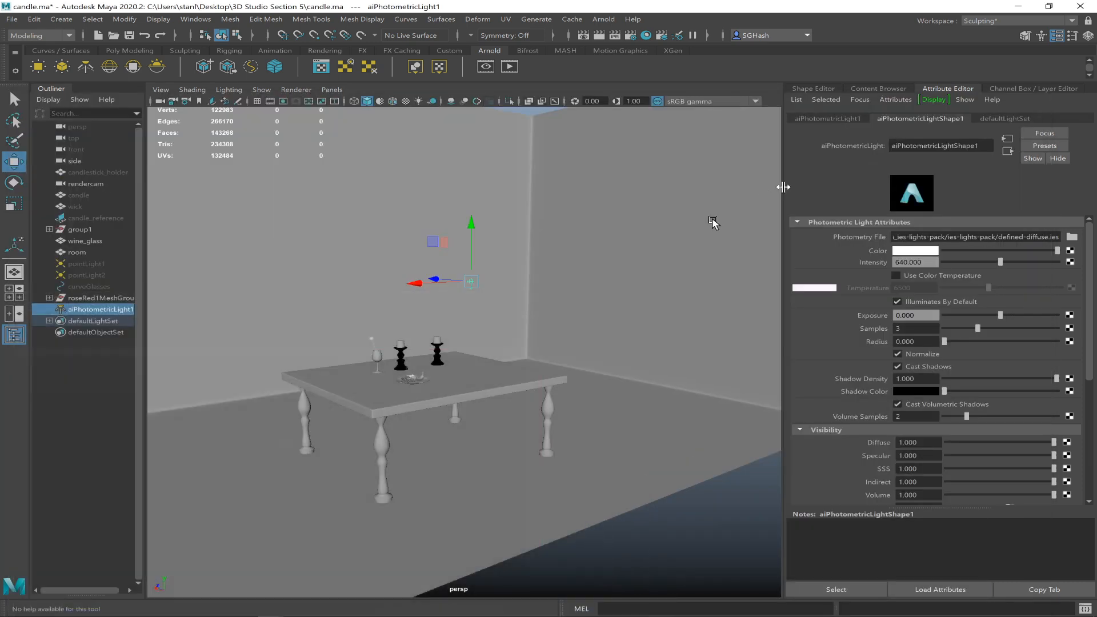
# Look through rendercam in the viewport and raise the photometric light above the far candlestick.
pyautogui.click(330, 91)
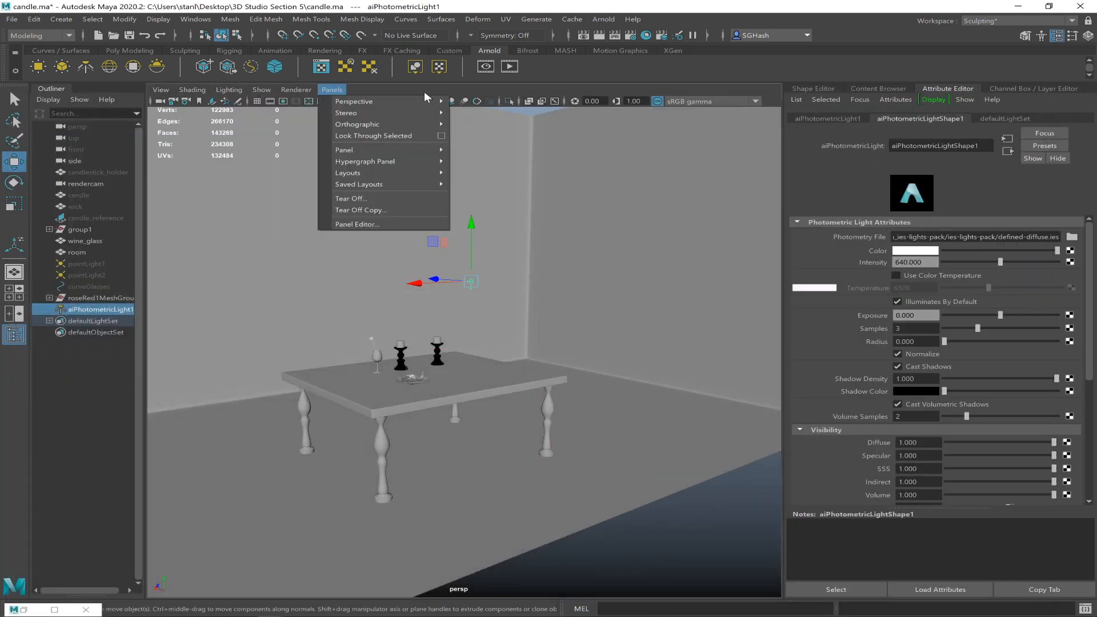
pyautogui.moveTo(430, 101)
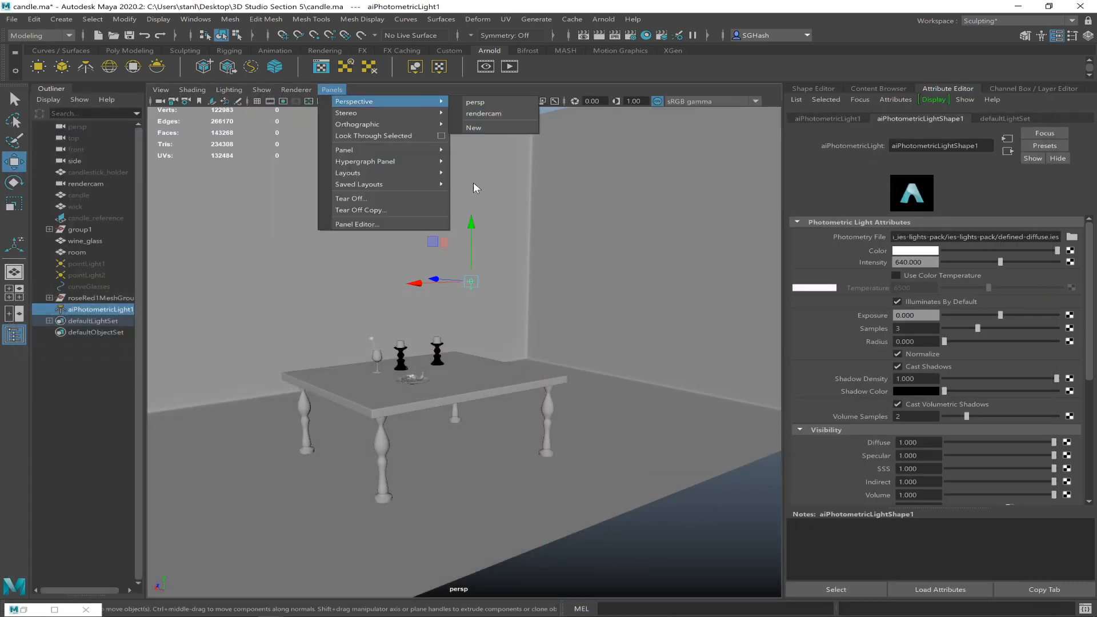
pyautogui.click(470, 113)
pyautogui.moveTo(624, 121)
pyautogui.mouseDown()
pyautogui.moveTo(618, 85)
pyautogui.moveTo(621, 114)
pyautogui.moveTo(617, 93)
pyautogui.moveTo(616, 105)
pyautogui.mouseUp()
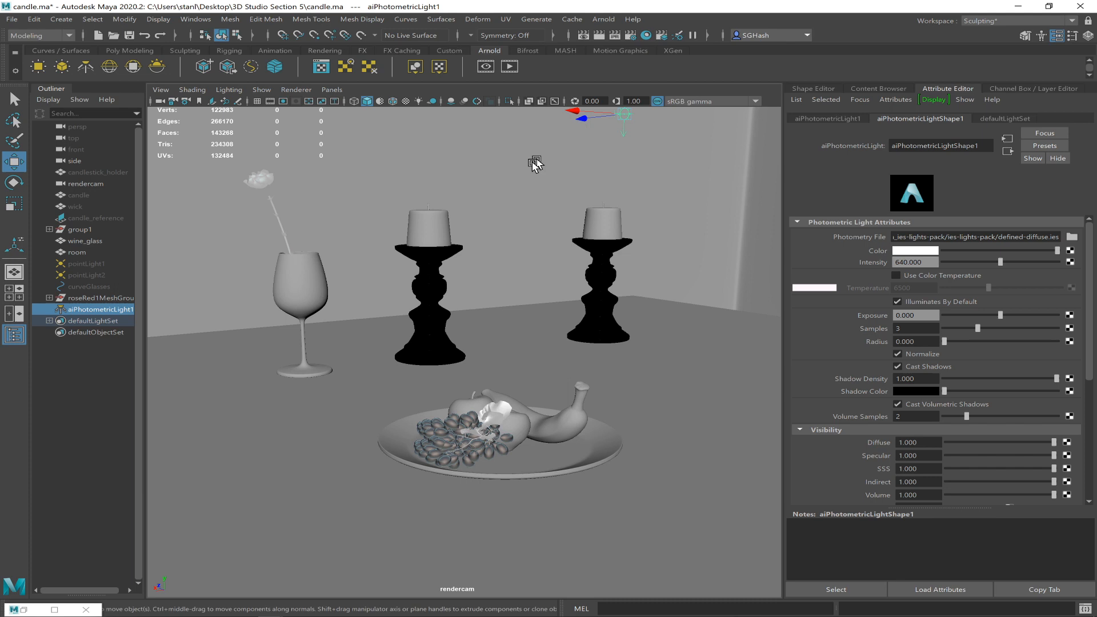
# Show the resolution gate and adjust the photometric light's height to about 36.1, just above the rendered frame.
pyautogui.click(283, 102)
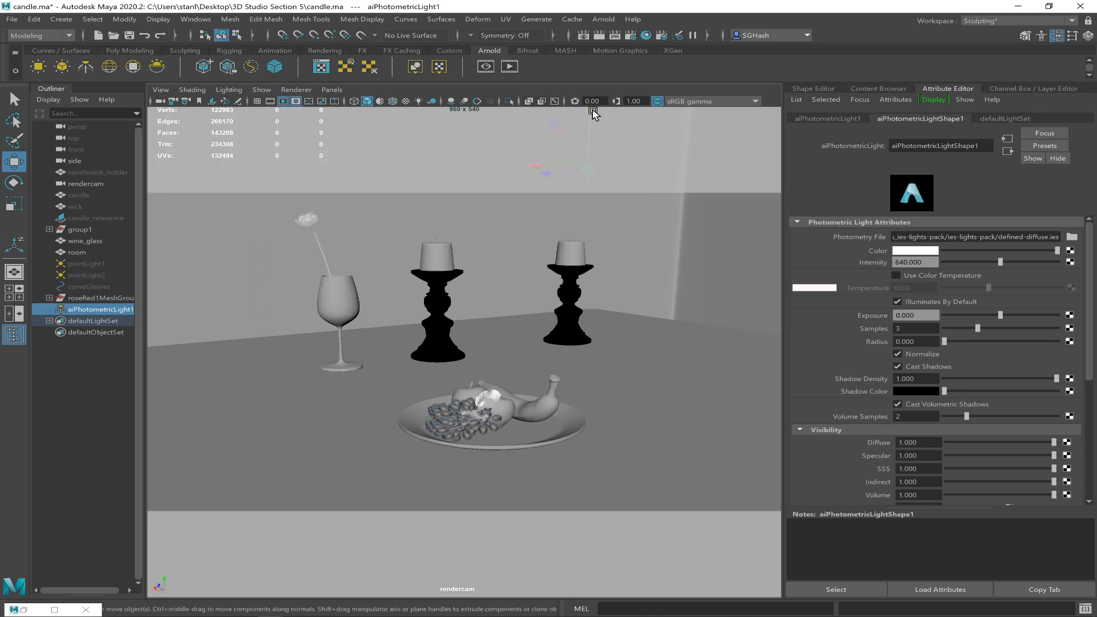
pyautogui.moveTo(591, 110); pyautogui.dragTo(589, 147)
pyautogui.moveTo(592, 147)
pyautogui.mouseDown()
pyautogui.moveTo(588, 117)
pyautogui.moveTo(590, 127)
pyautogui.mouseUp()
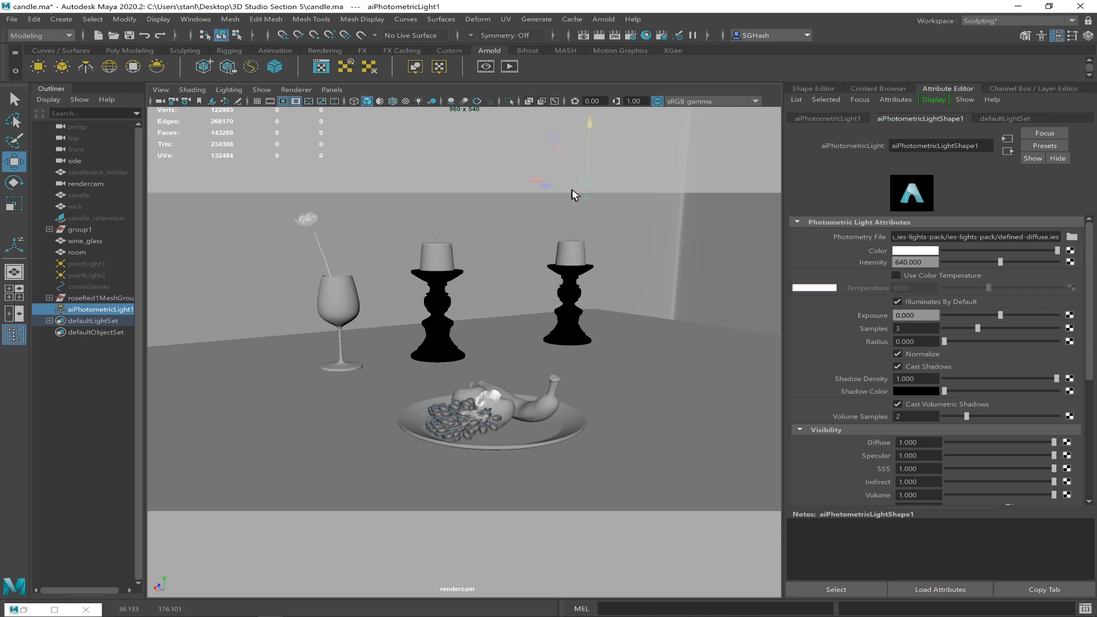
# Set the photometric light's intensity to 1280 and re-render the far candlestick region.
pyautogui.moveTo(593, 131); pyautogui.dragTo(592, 127)
pyautogui.doubleClick(872, 264)
pyautogui.write('1280')
pyautogui.press('Return')
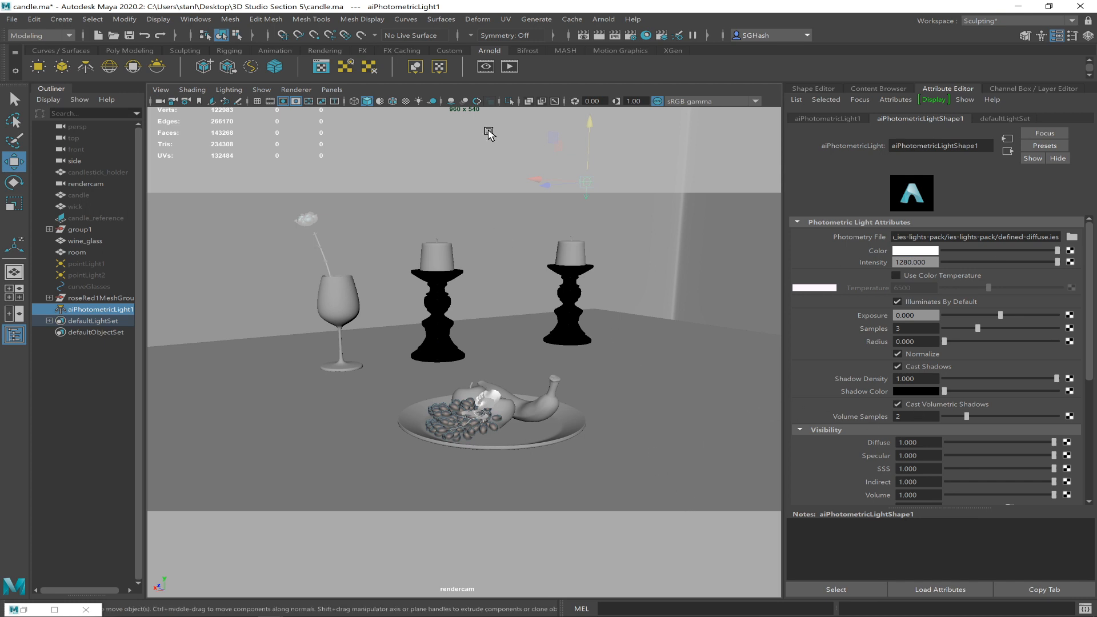
pyautogui.click(584, 35)
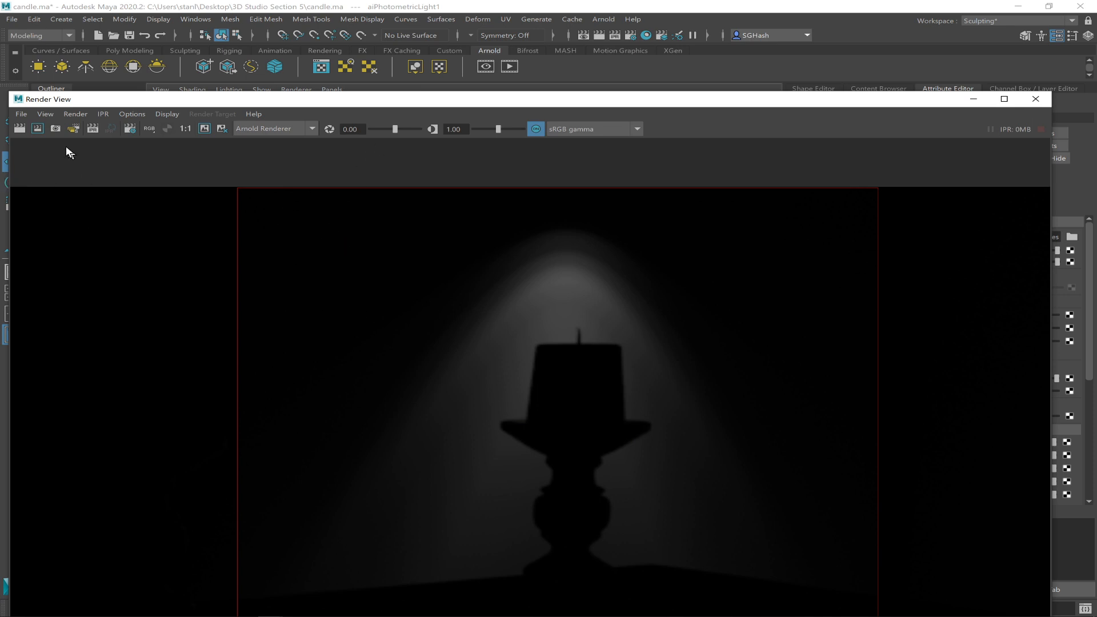
pyautogui.click(38, 129)
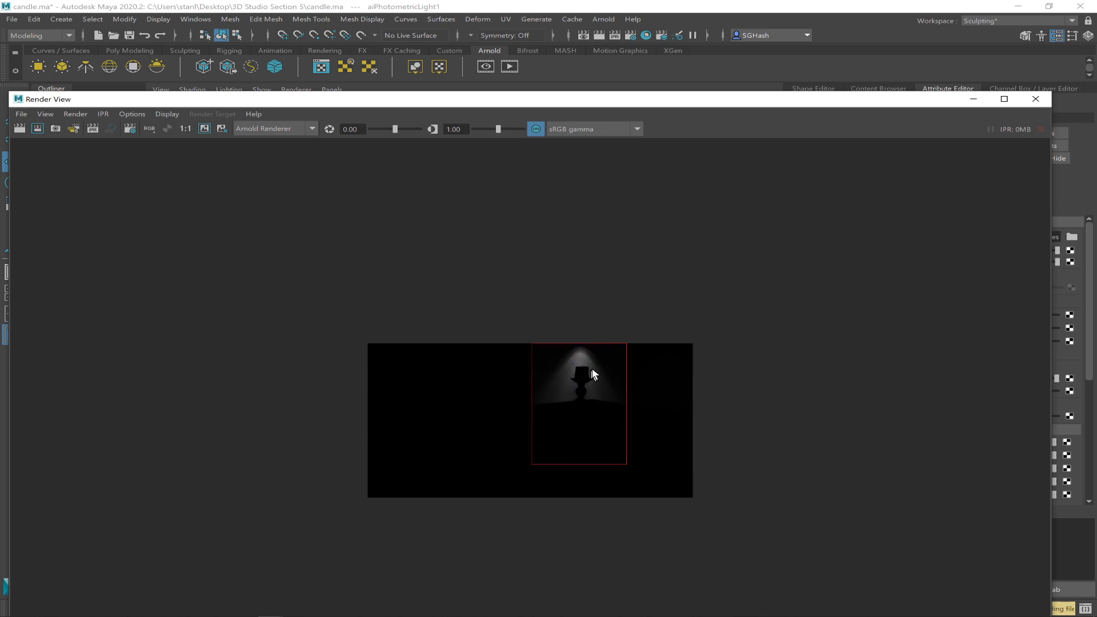
# Raise the photometric light further above the frame and render a tighter region around the far candlestick.
pyautogui.moveTo(680, 106); pyautogui.dragTo(749, 266)
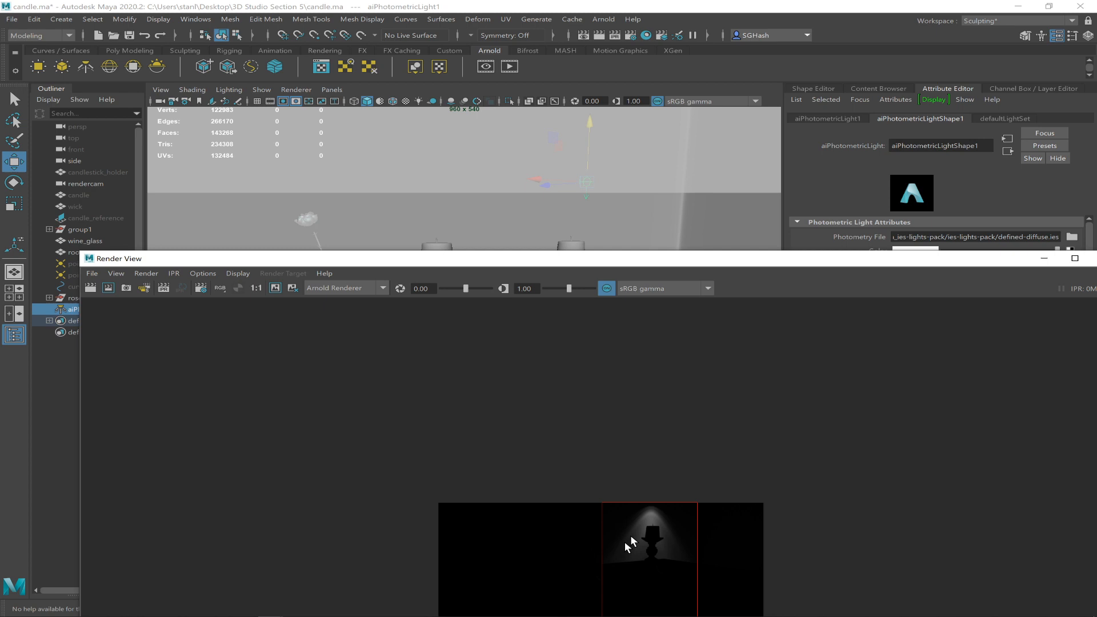
pyautogui.moveTo(588, 127); pyautogui.dragTo(587, 107)
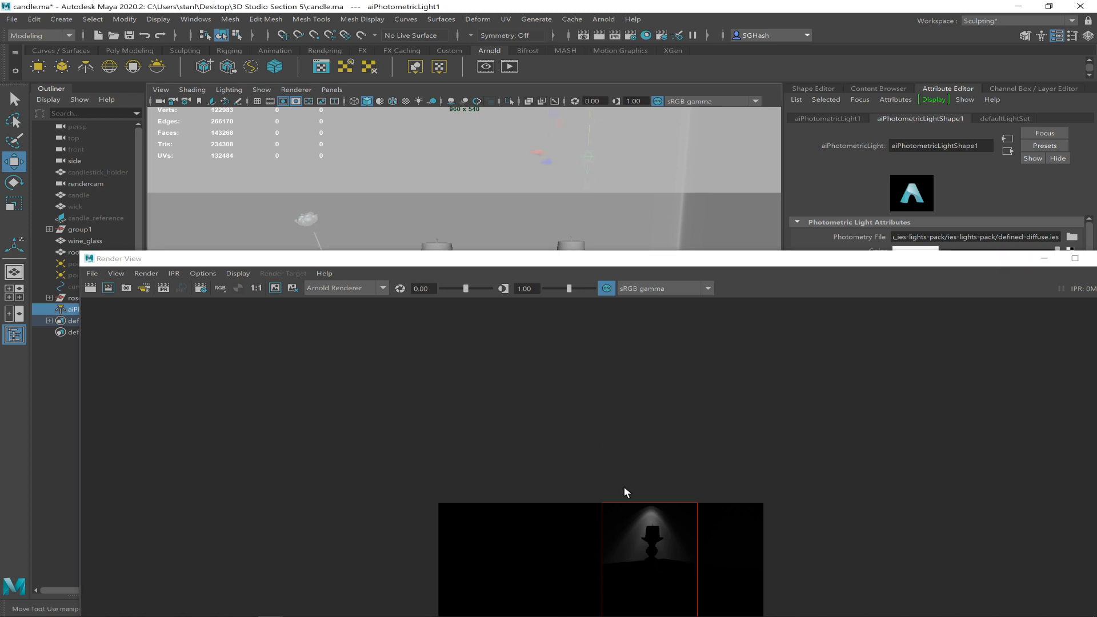
pyautogui.moveTo(563, 266); pyautogui.dragTo(564, 143)
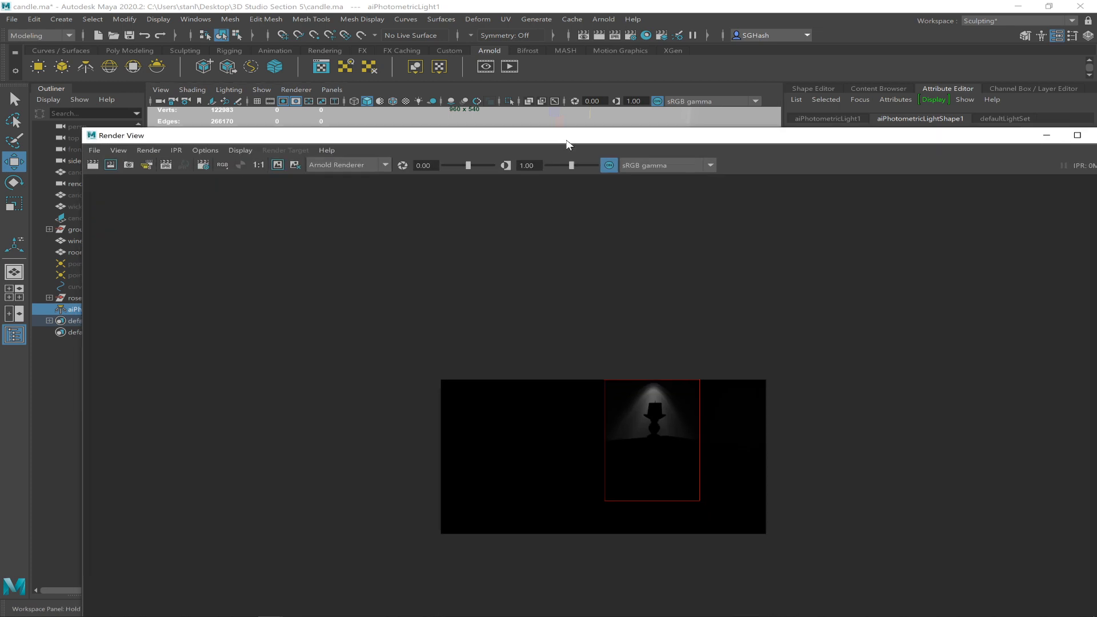
pyautogui.moveTo(617, 382); pyautogui.dragTo(688, 526)
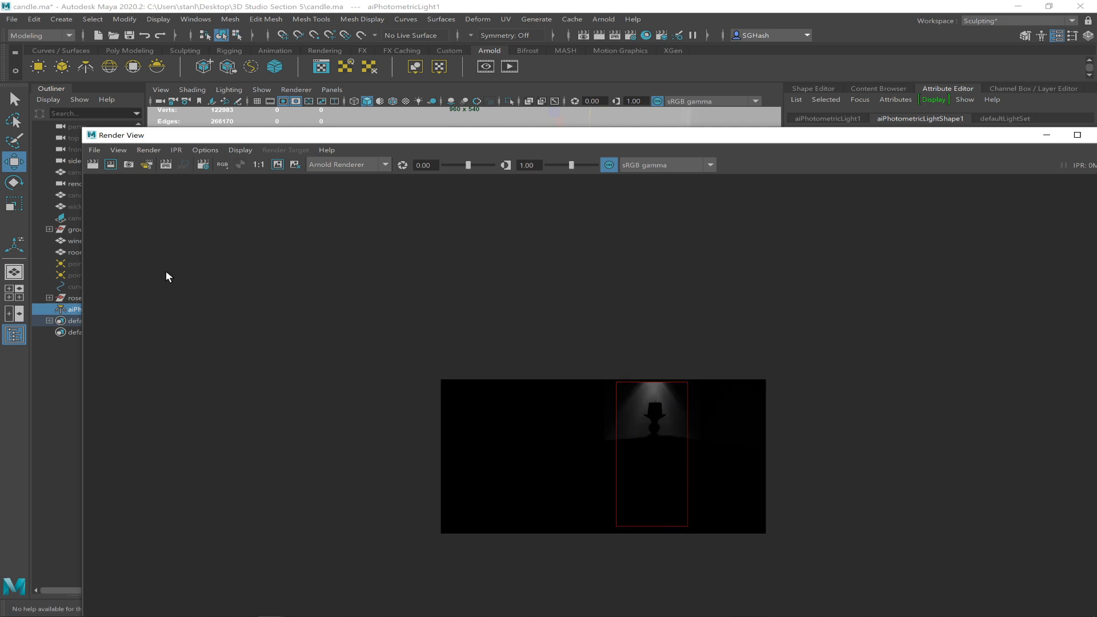
pyautogui.moveTo(614, 379); pyautogui.dragTo(697, 474)
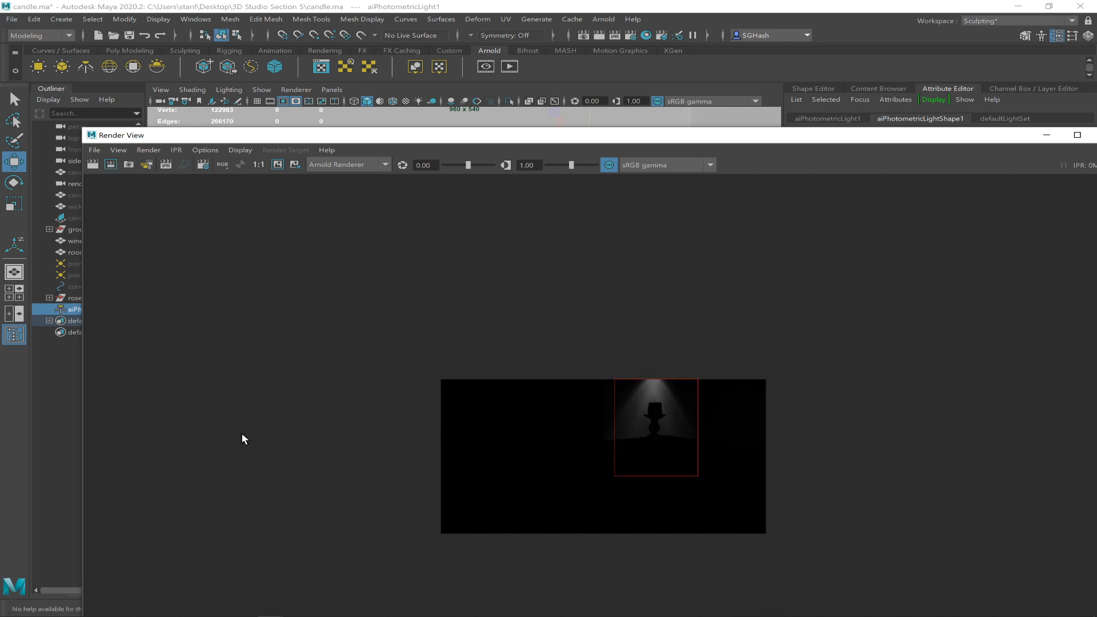
pyautogui.click(467, 284)
pyautogui.keyDown('ctrl'); pyautogui.keyDown('alt'); pyautogui.moveTo(633, 473); pyautogui.dragTo(785, 557); pyautogui.keyUp('alt'); pyautogui.keyUp('ctrl')
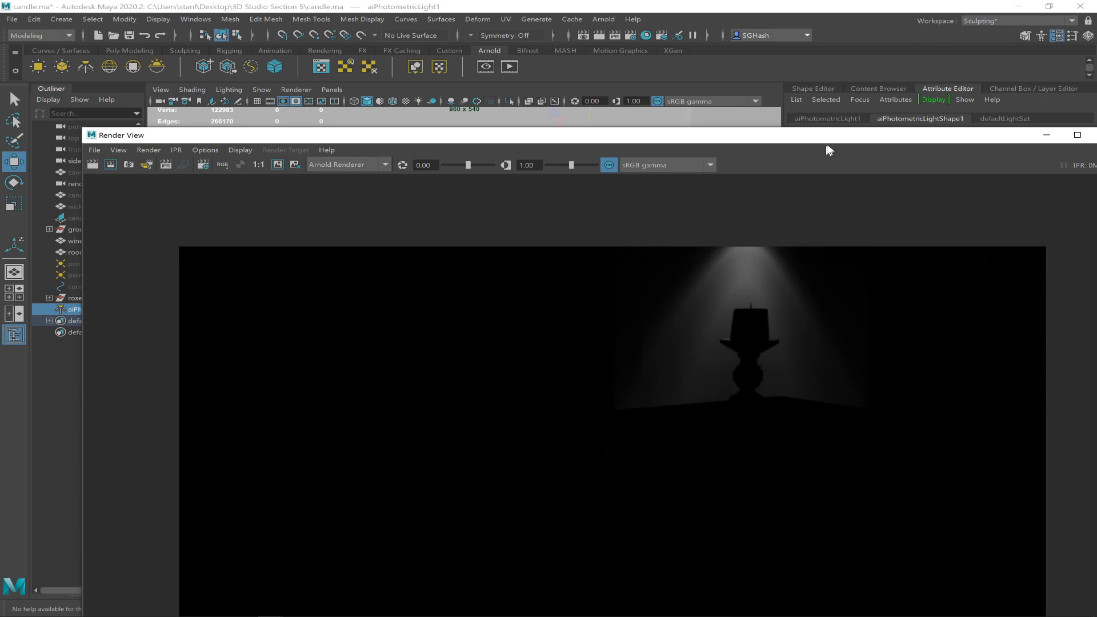
# Raise the photometric light again, re-render the candlestick region, and inspect the light cone in an enlarged Render View.
pyautogui.moveTo(809, 135); pyautogui.dragTo(724, 131)
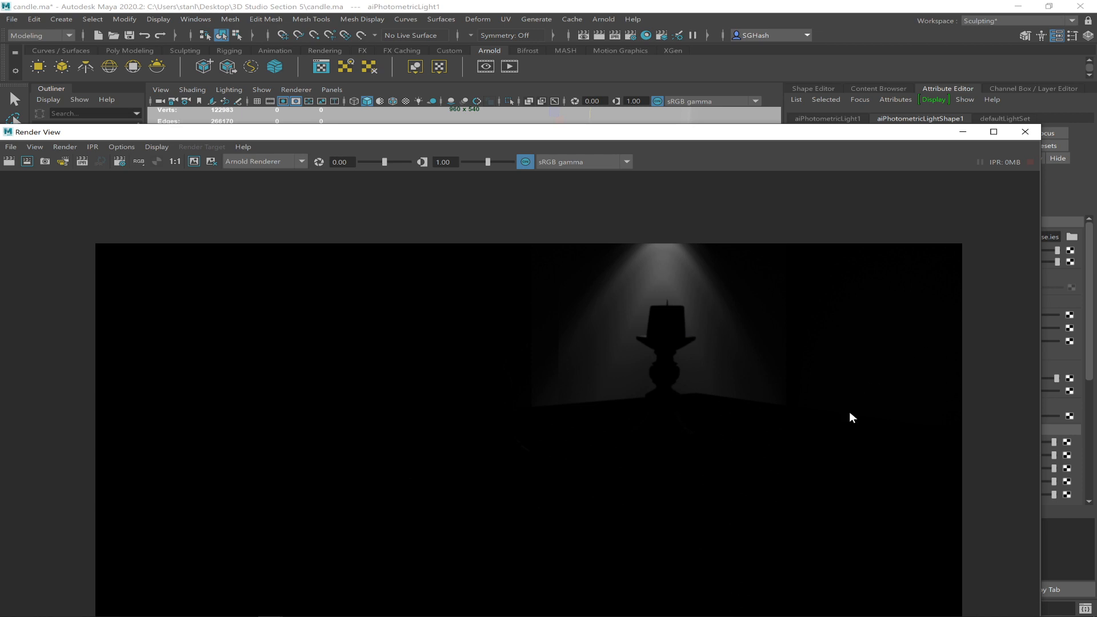
pyautogui.moveTo(625, 134); pyautogui.dragTo(605, 360)
pyautogui.press('r')
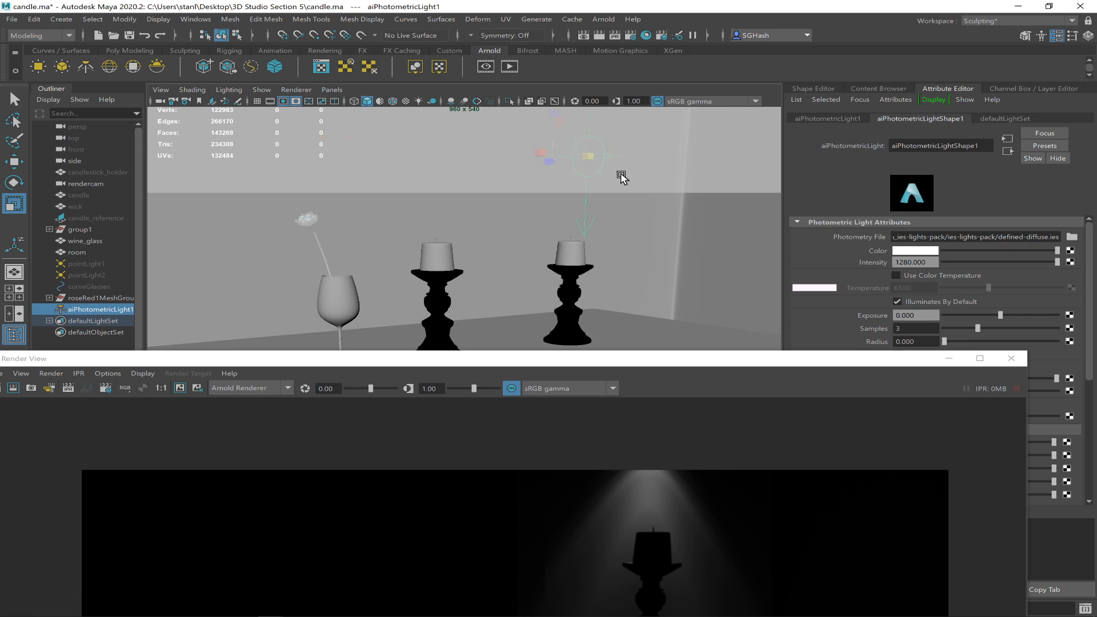
pyautogui.press('w')
pyautogui.moveTo(588, 130); pyautogui.dragTo(592, 88)
pyautogui.moveTo(595, 358); pyautogui.dragTo(667, 117)
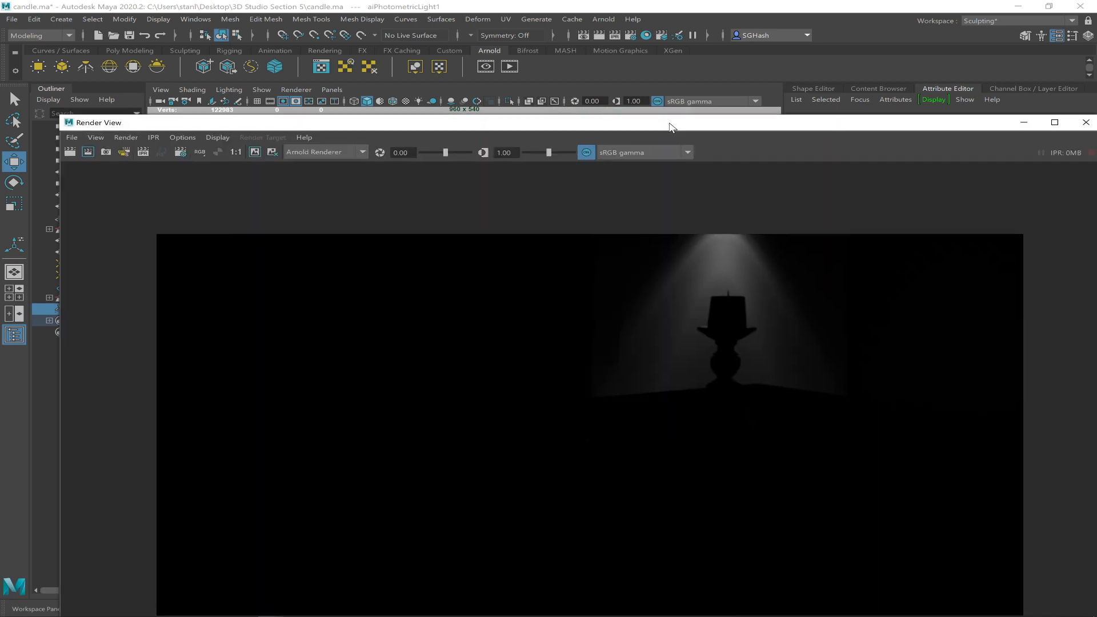
pyautogui.click(89, 151)
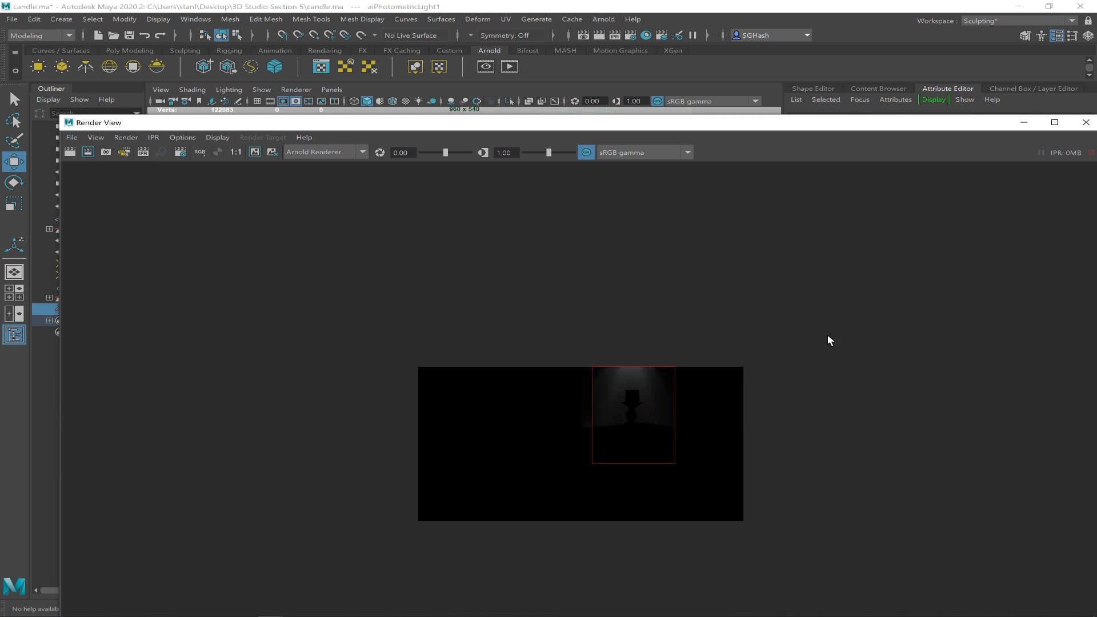
pyautogui.doubleClick(638, 124)
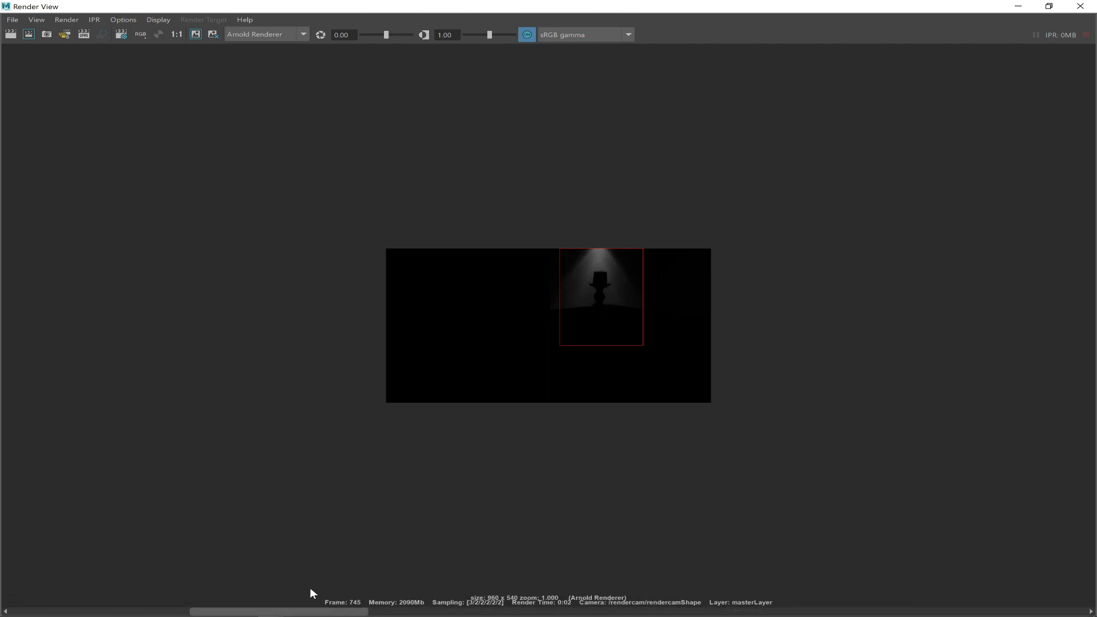
pyautogui.click(1019, 6)
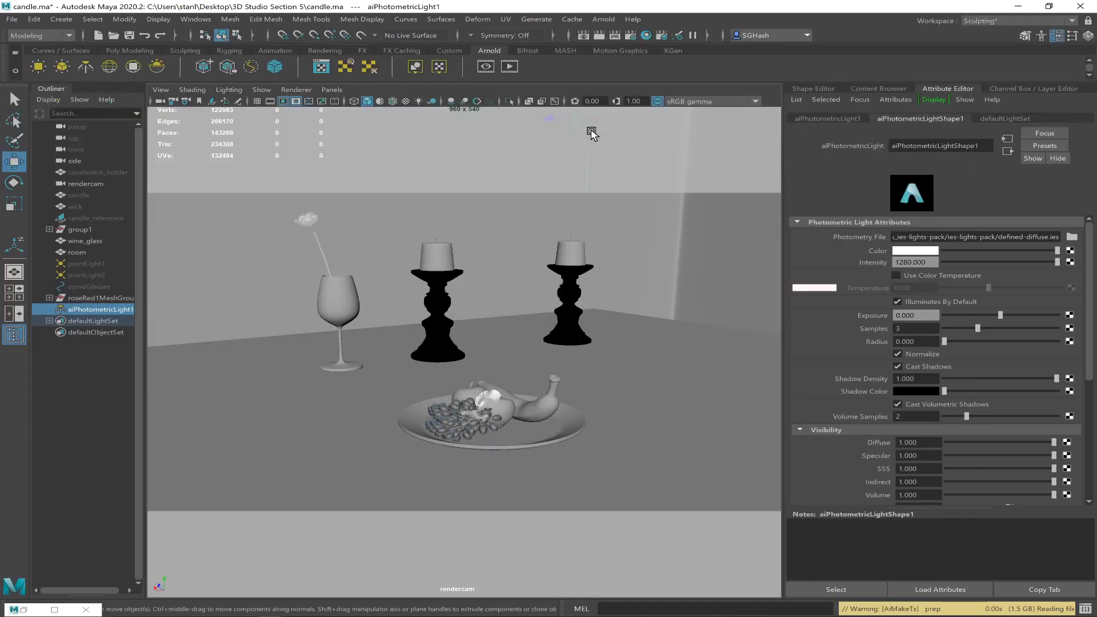
# Lower the photometric light to a height of about 48.4, re-render the candlestick region, and inspect the result.
pyautogui.moveTo(589, 113); pyautogui.dragTo(589, 163)
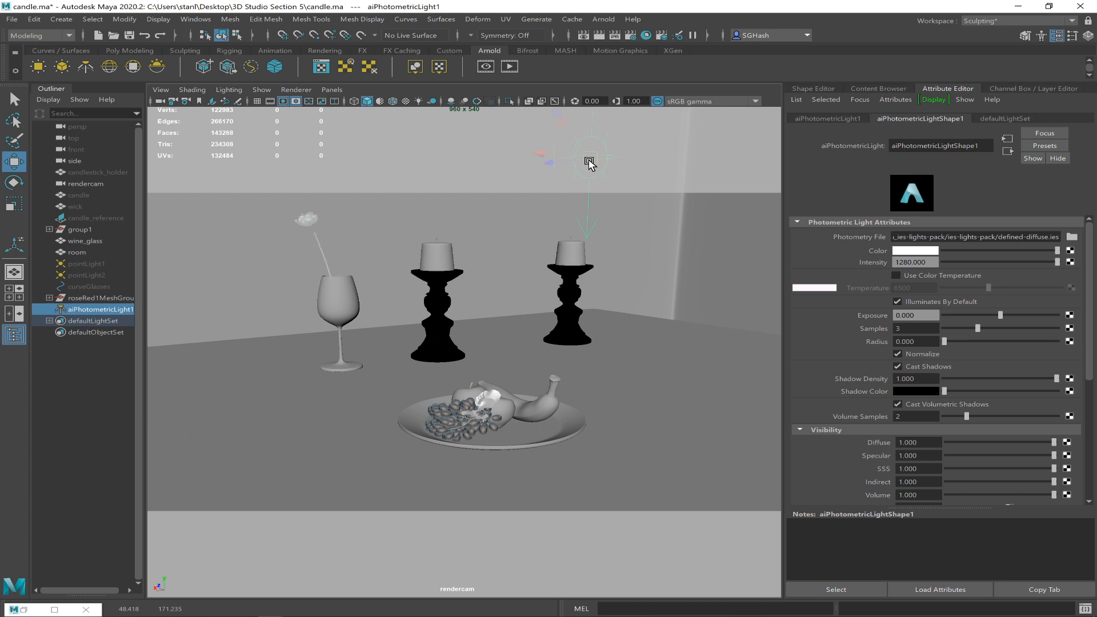
pyautogui.click(583, 35)
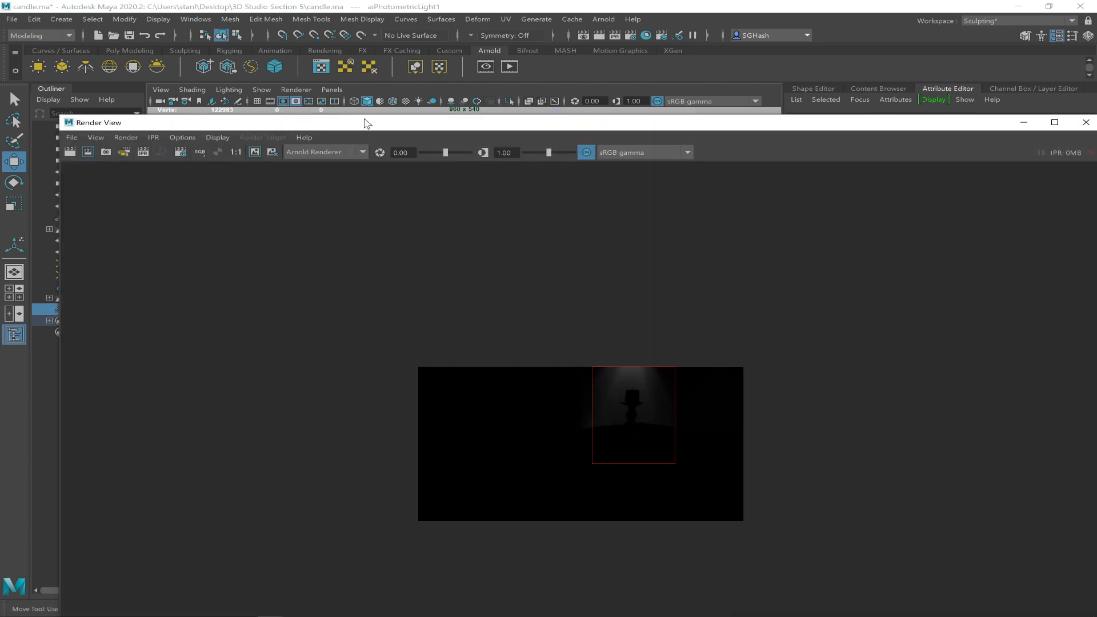
pyautogui.doubleClick(366, 122)
pyautogui.keyDown('alt'); pyautogui.moveTo(331, 224); pyautogui.dragTo(494, 264, button='right'); pyautogui.keyUp('alt')
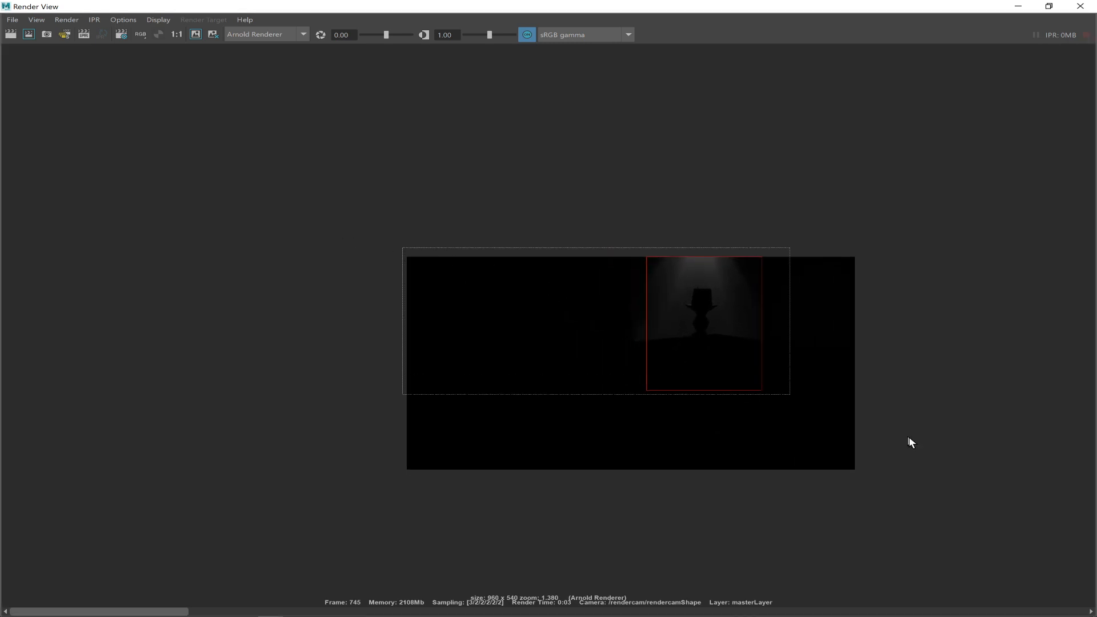
pyautogui.scroll(3, 750, 365)
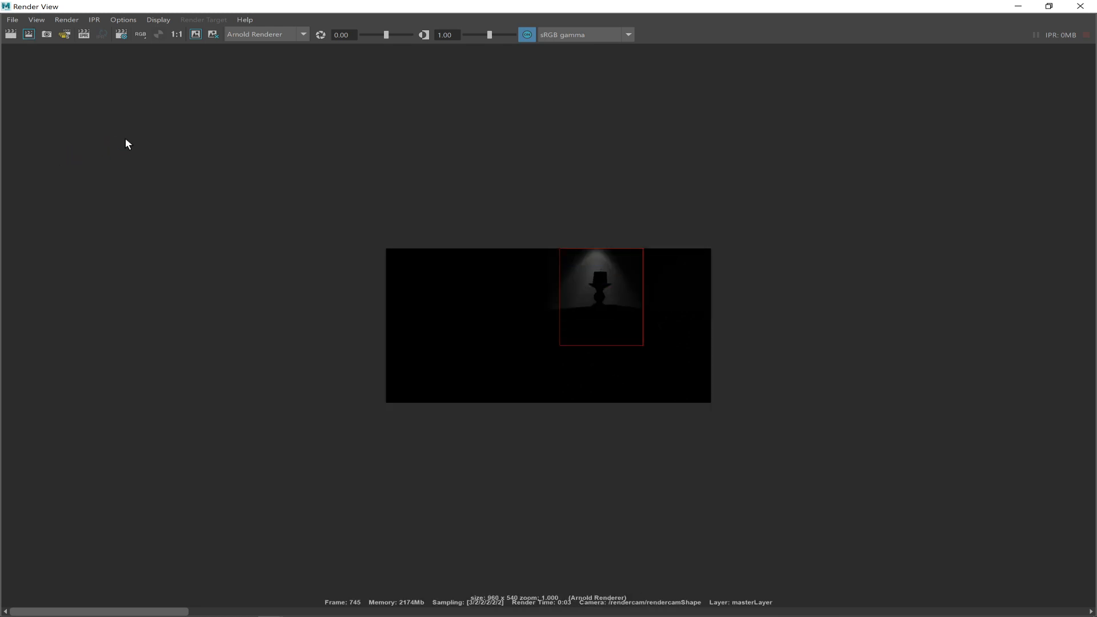
pyautogui.click(1018, 6)
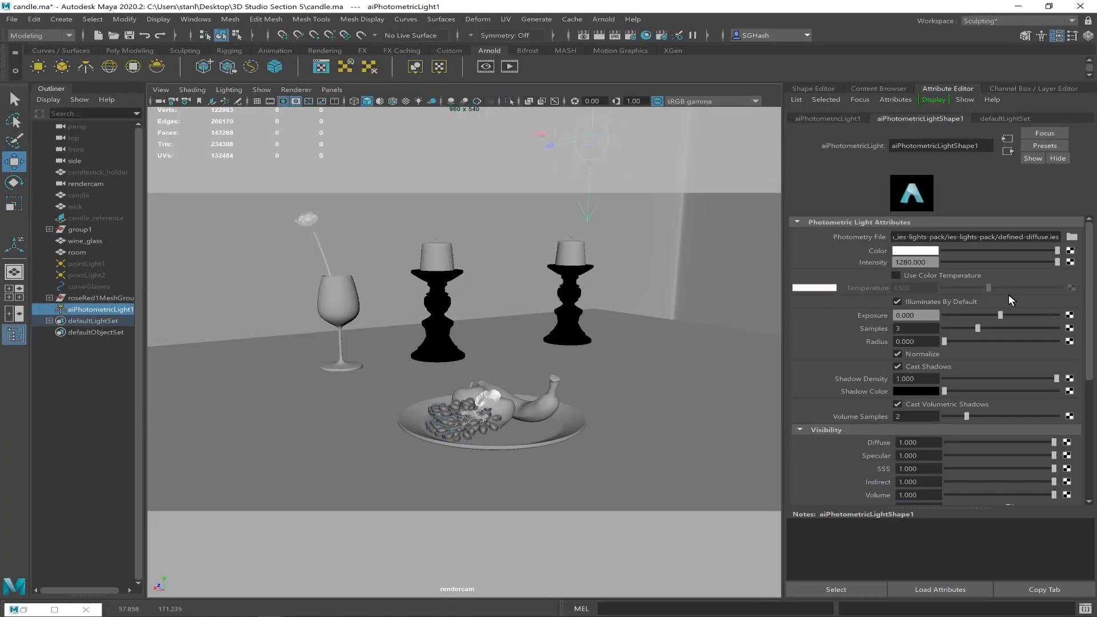
# Set the photometric light's radius to about 1.145 and its intensity to 3200.
pyautogui.press('Tab')
pyautogui.moveTo(951, 342); pyautogui.dragTo(954, 343)
pyautogui.write('32')
pyautogui.hotkey('alt', 'Tab')
pyautogui.hotkey('alt', 'Tab')
pyautogui.hotkey('alt', 'Tab')
pyautogui.hotkey('alt', 'Tab')
pyautogui.hotkey('alt', 'Tab')
pyautogui.hotkey('alt', 'Tab')
pyautogui.hotkey('alt', 'Tab')
# Render a larger region around the far candlestick, then raise the photometric light to a height of about 61.6.
pyautogui.click(583, 35)
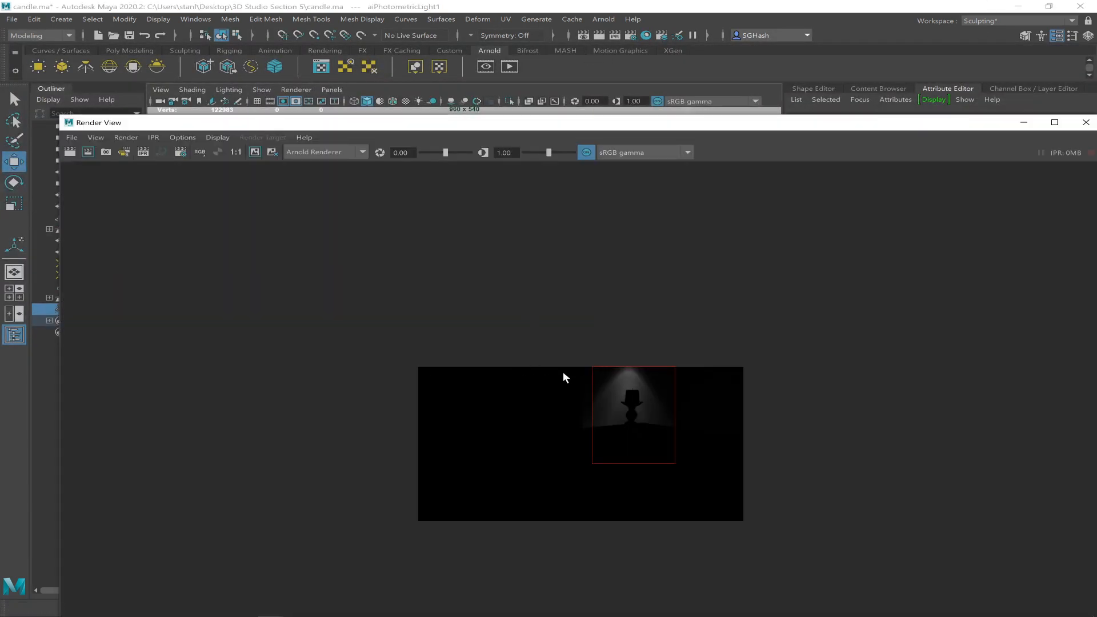
pyautogui.moveTo(567, 359); pyautogui.dragTo(684, 524)
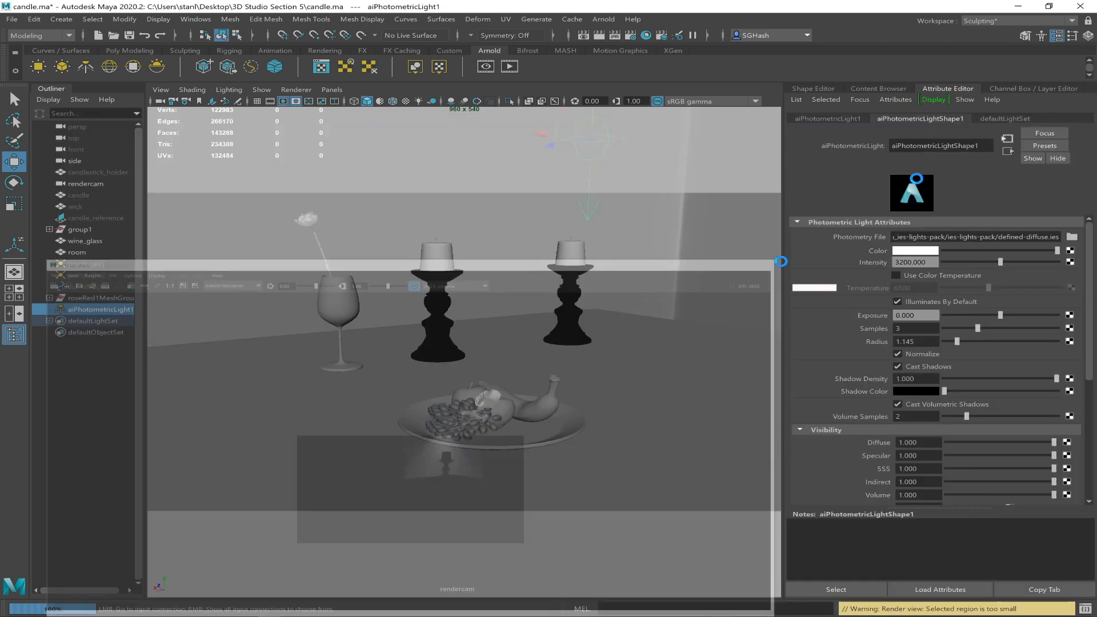
pyautogui.click(1024, 123)
pyautogui.click(593, 139)
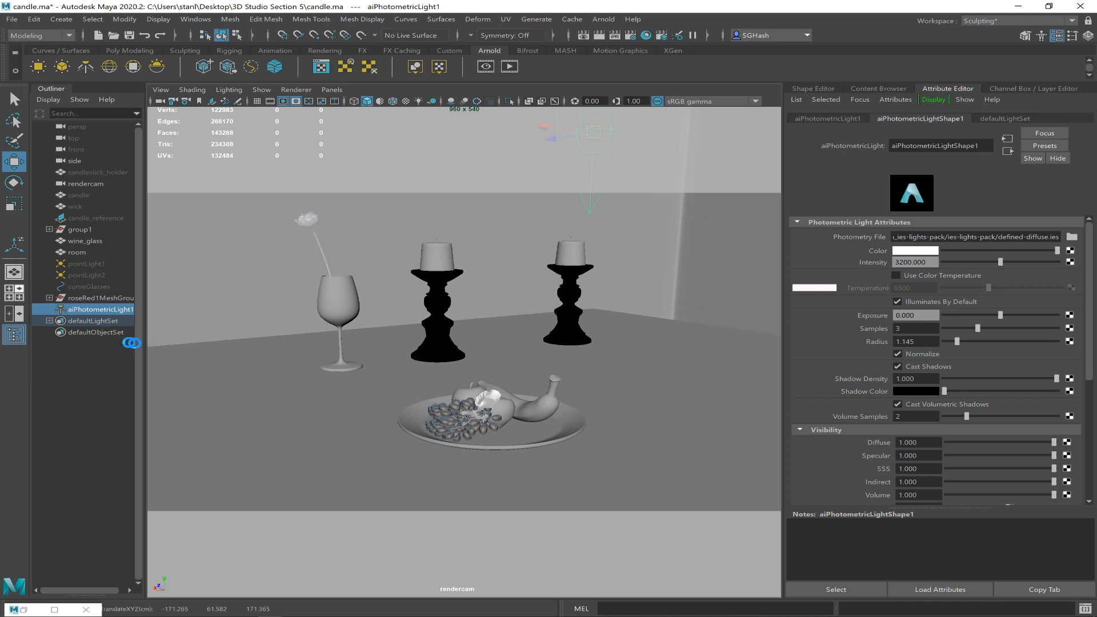
# Show the top view with the photometric light, the room's corner and the table all in frame.
pyautogui.press('space')
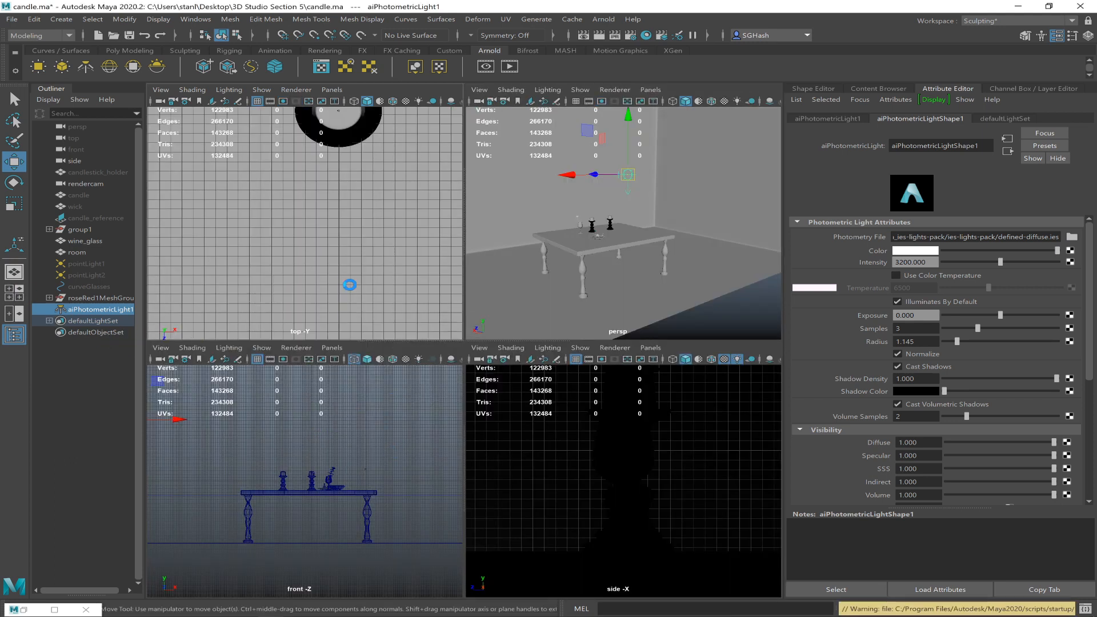
pyautogui.press('space')
pyautogui.scroll(-3, 320, 275)
pyautogui.scroll(-8, 327, 246)
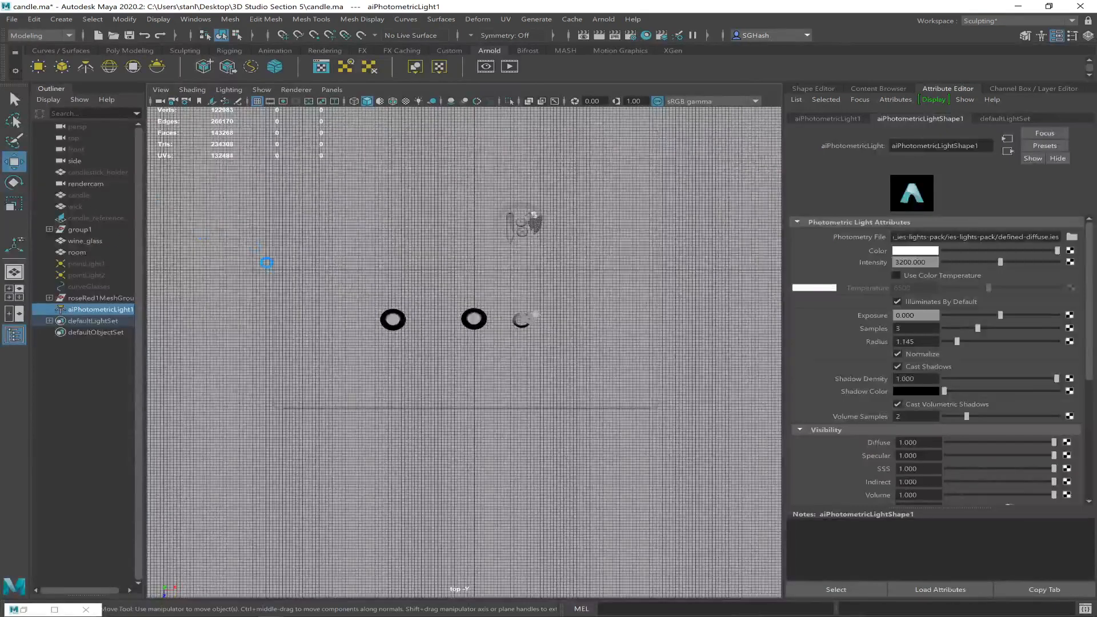
pyautogui.press('f')
pyautogui.scroll(-6, 482, 351)
pyautogui.scroll(-2, 441, 218)
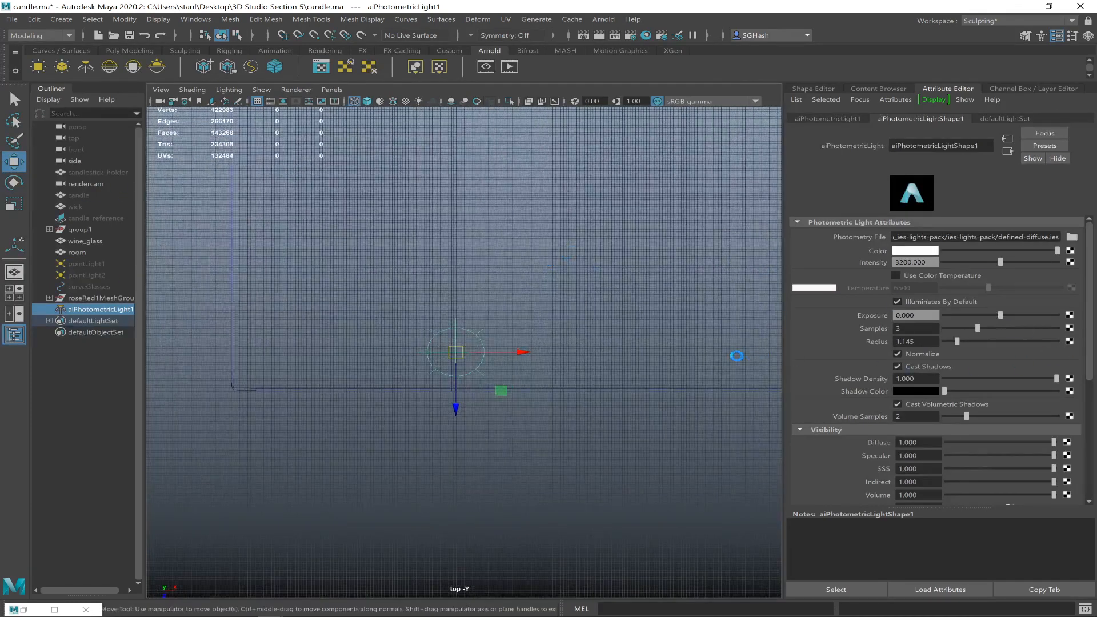
pyautogui.scroll(-5, 737, 355)
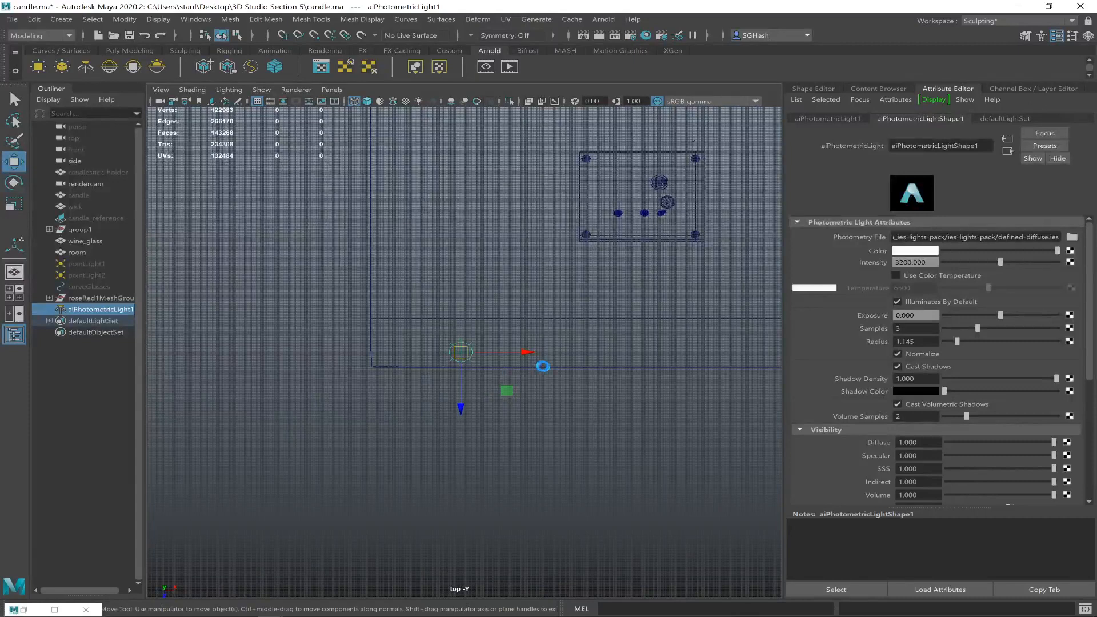
pyautogui.moveTo(525, 354); pyautogui.dragTo(756, 366)
pyautogui.hotkey('ctrl', 'd')
pyautogui.hotkey('ctrl', 'd')
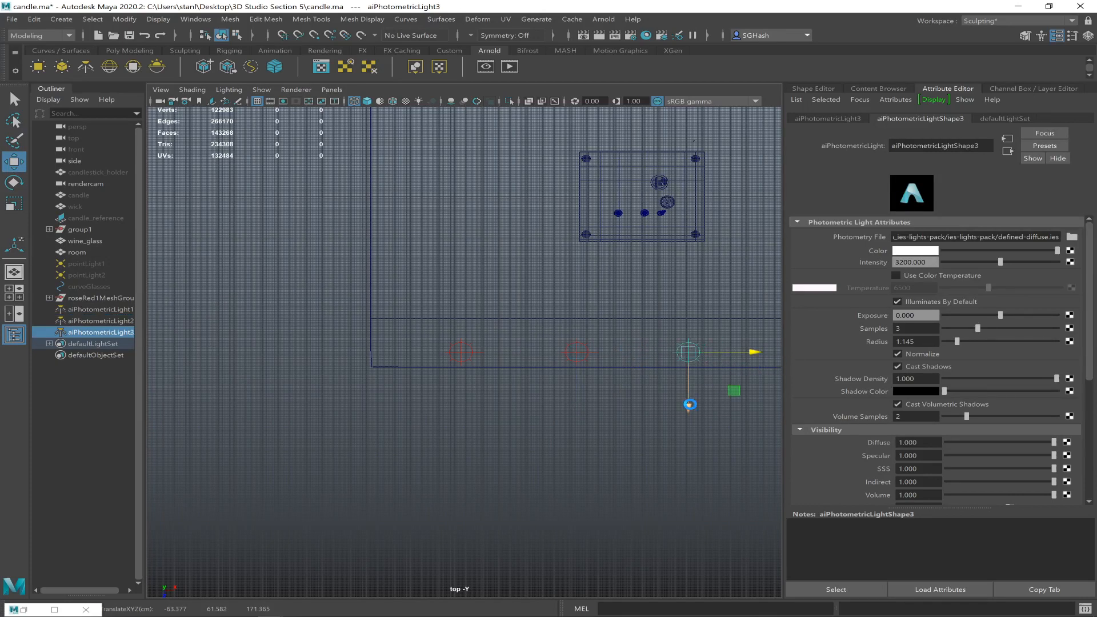
pyautogui.hotkey('ctrl', 'z')
pyautogui.hotkey('ctrl', 'z')
pyautogui.hotkey('ctrl', 'z')
pyautogui.hotkey('ctrl', 'z')
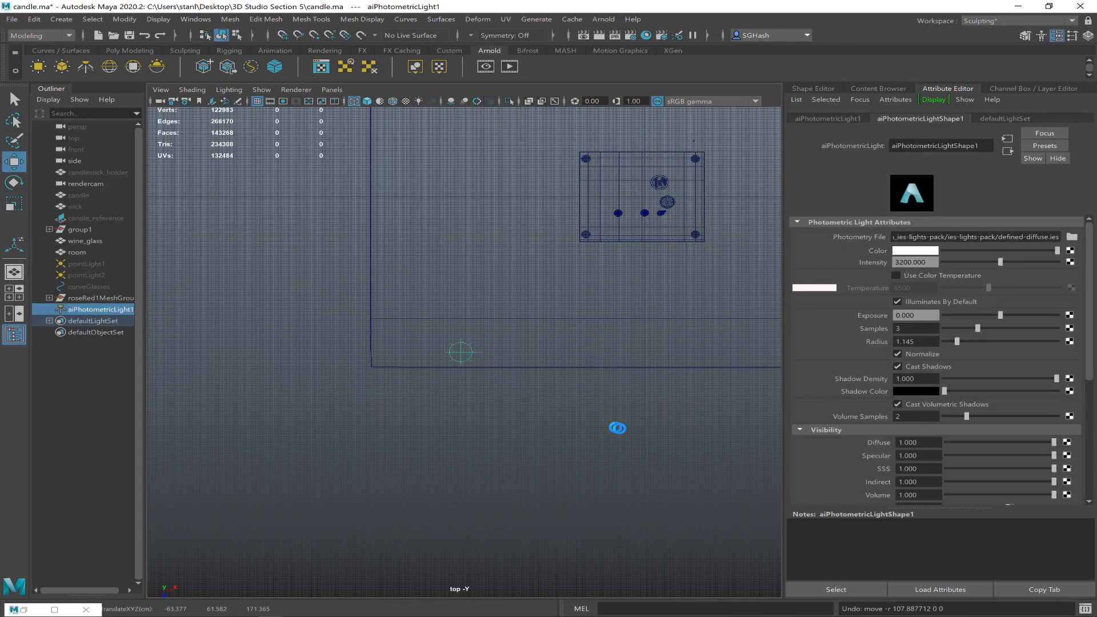
# Duplicate the photometric light along the wall to X about -71 and repeat the offset copy twice to form an evenly spaced row.
pyautogui.keyDown('alt'); pyautogui.moveTo(629, 423); pyautogui.dragTo(509, 402, button='right'); pyautogui.keyUp('alt')
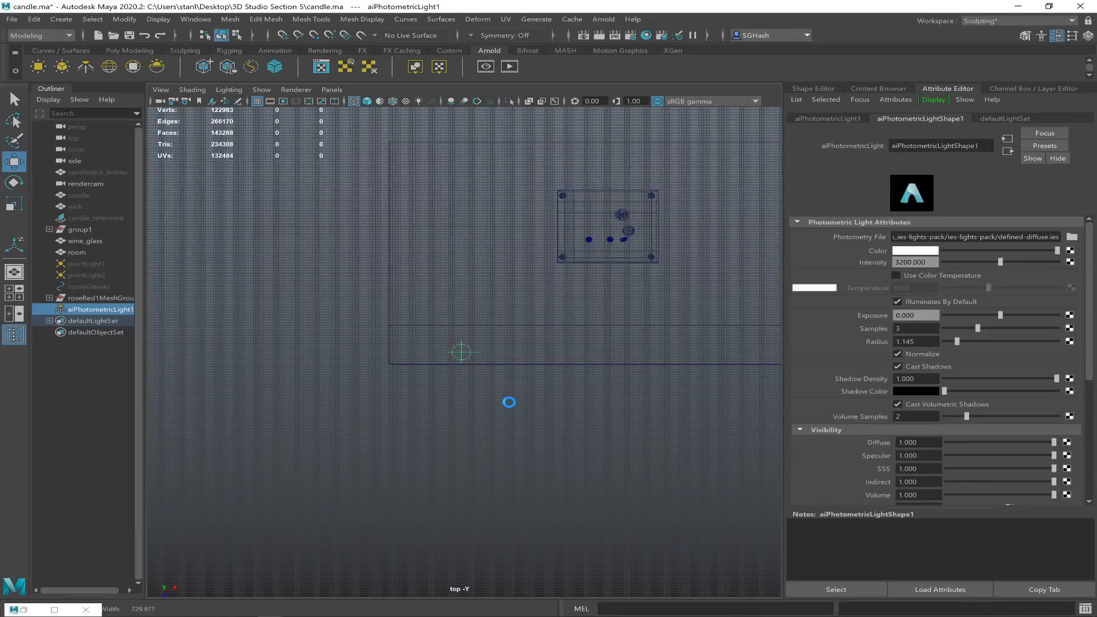
pyautogui.hotkey('ctrl', 'd')
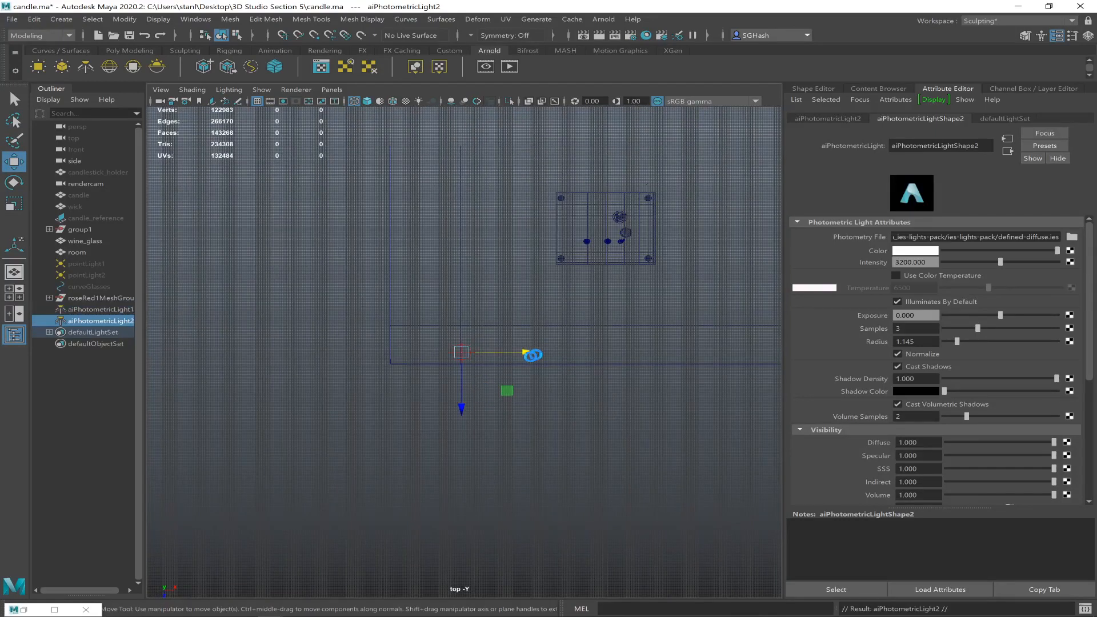
pyautogui.moveTo(529, 352); pyautogui.dragTo(610, 351)
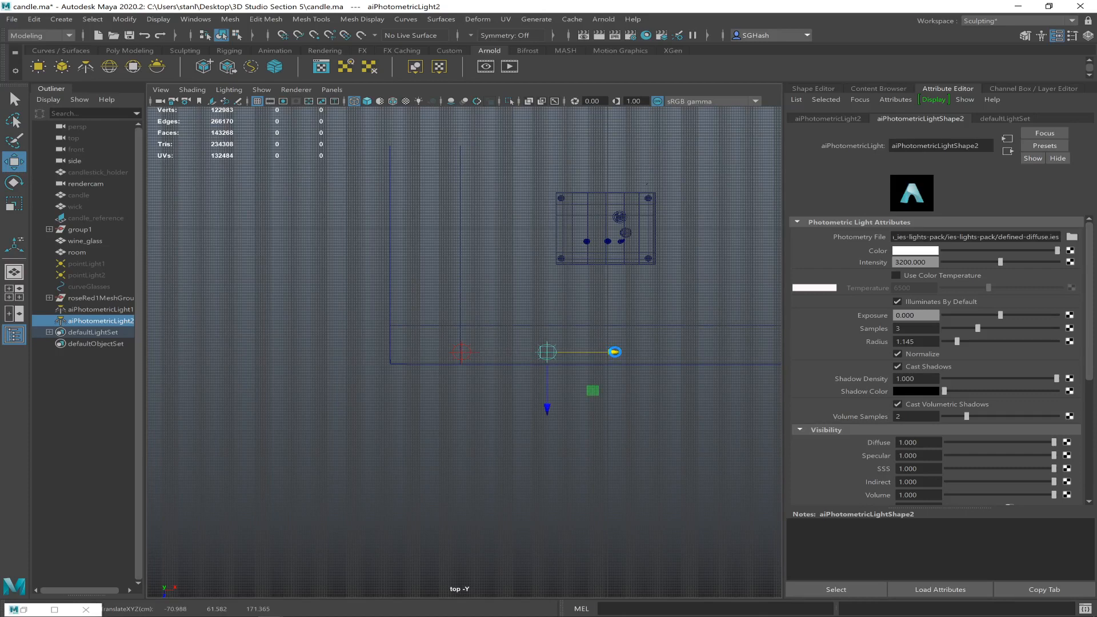
pyautogui.hotkey('shift', 'd')
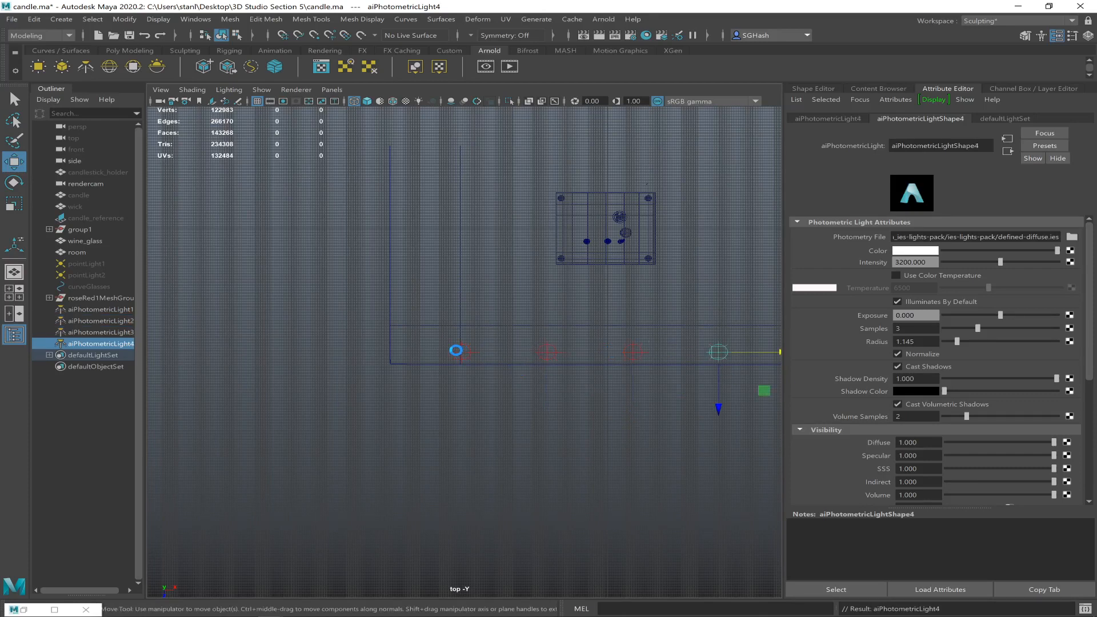
# Duplicate the photometric light nearest the room's corner and move the copy beside the adjoining wall, at X about -234.
pyautogui.click(457, 351)
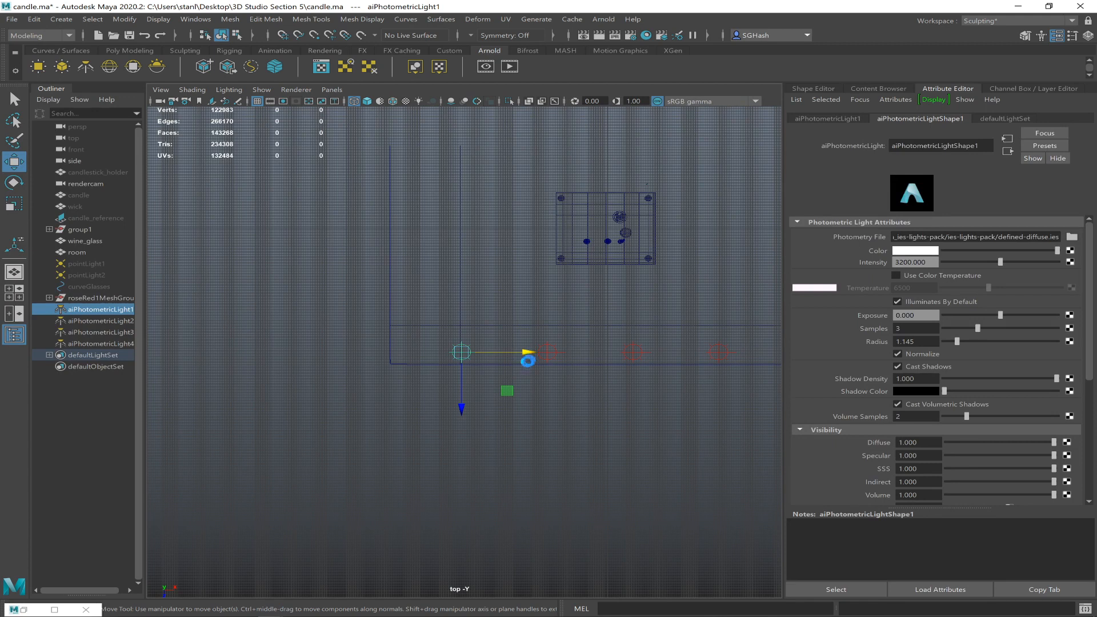
pyautogui.moveTo(461, 348); pyautogui.dragTo(406, 303)
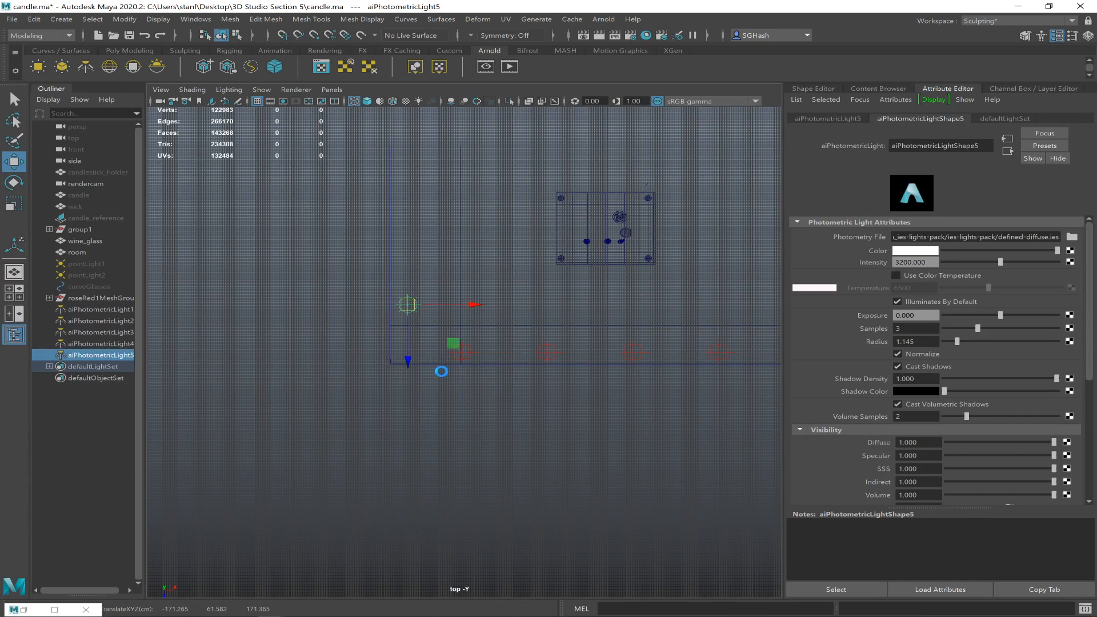
pyautogui.hotkey('ctrl', 'd')
pyautogui.moveTo(408, 362); pyautogui.dragTo(394, 292)
pyautogui.hotkey('ctrl', 'z')
pyautogui.hotkey('ctrl', 'z')
pyautogui.moveTo(407, 313); pyautogui.dragTo(350, 313)
pyautogui.click(345, 366)
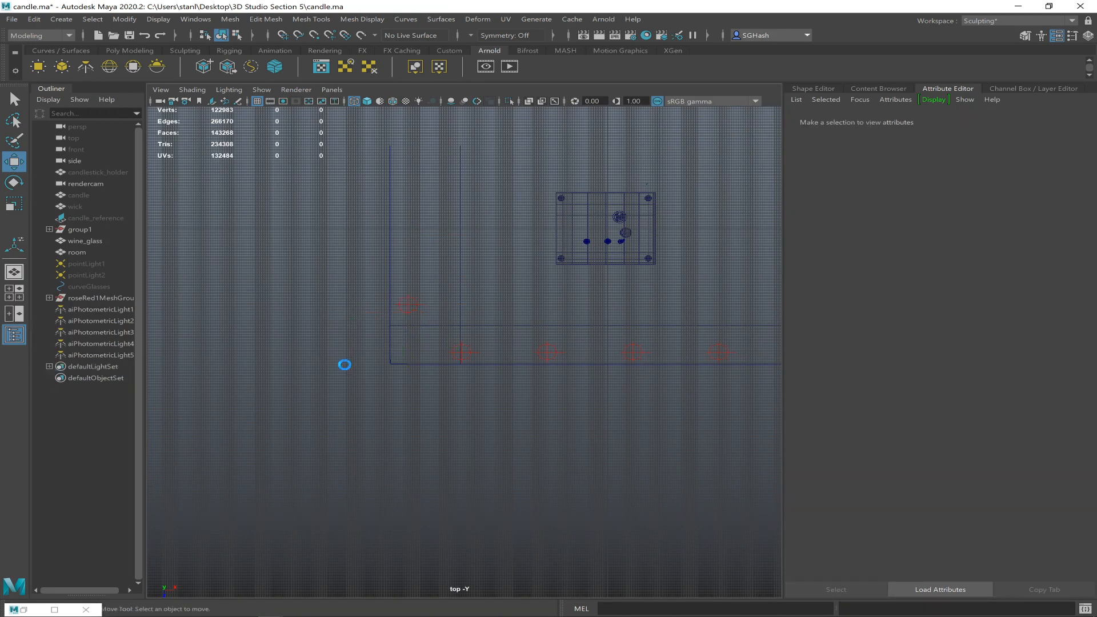
# Duplicate the adjoining wall's photometric light along that wall and repeat the offset copy twice to form an evenly spaced row.
pyautogui.click(410, 304)
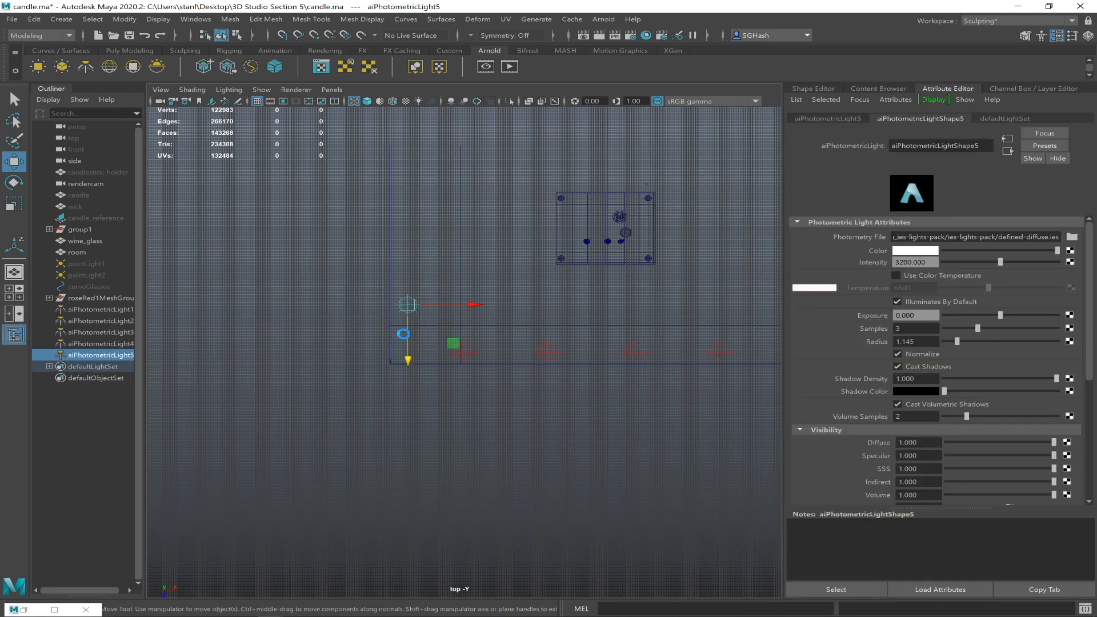
pyautogui.hotkey('ctrl', 'd')
pyautogui.moveTo(408, 362); pyautogui.dragTo(409, 302)
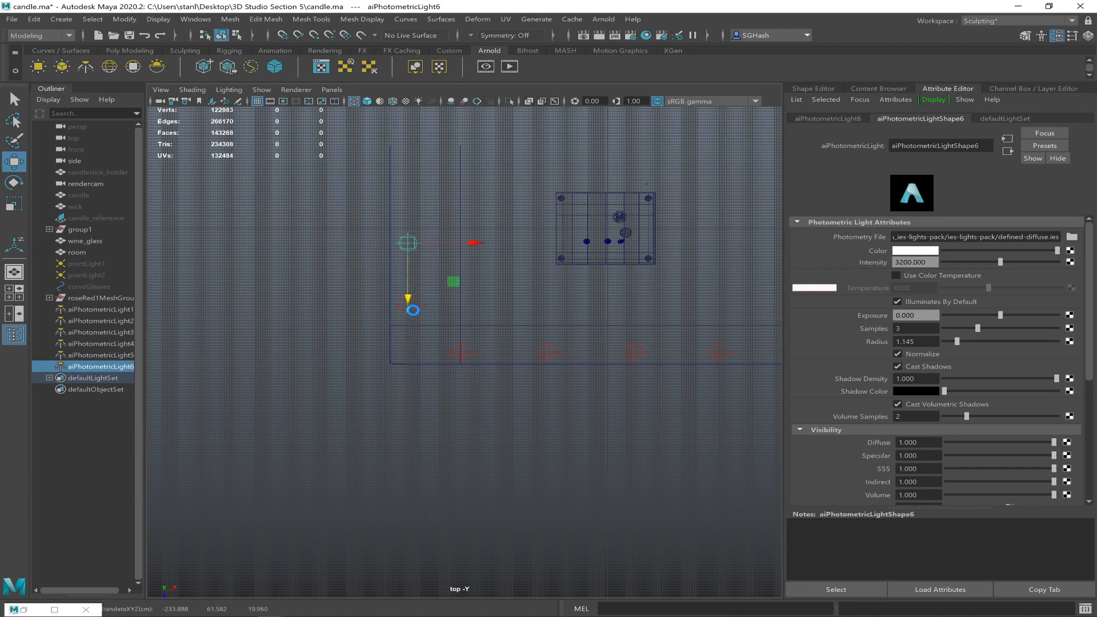
pyautogui.hotkey('shift', 'd')
pyautogui.hotkey('shift', 'd')
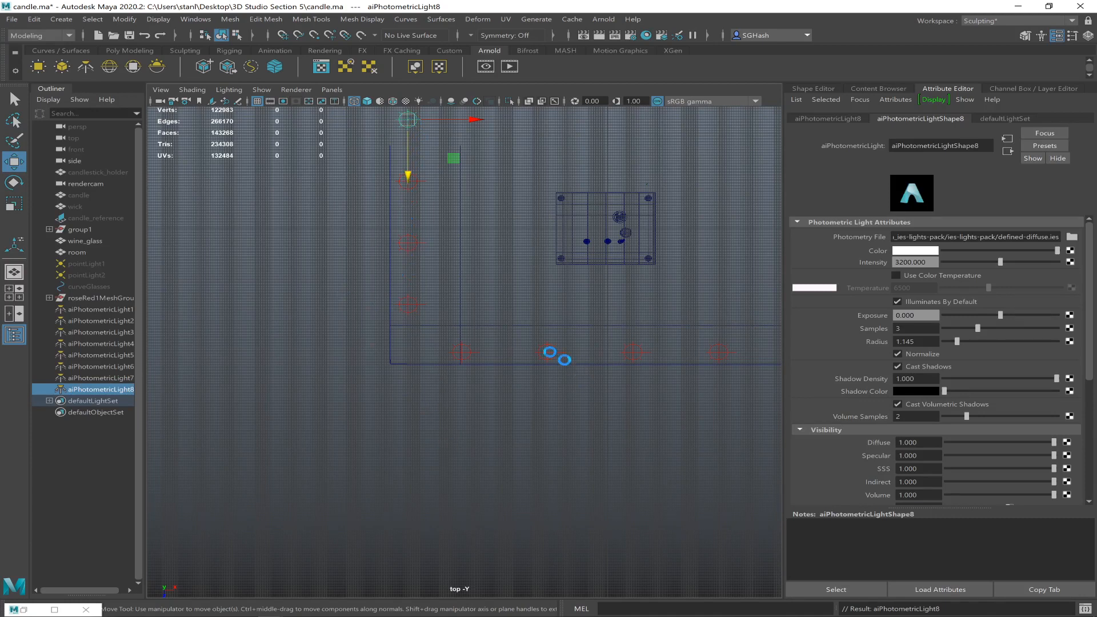
# Delete the photometric light at the far end of each wall's row, aiPhotometricLight4 and aiPhotometricLight8.
pyautogui.click(387, 143)
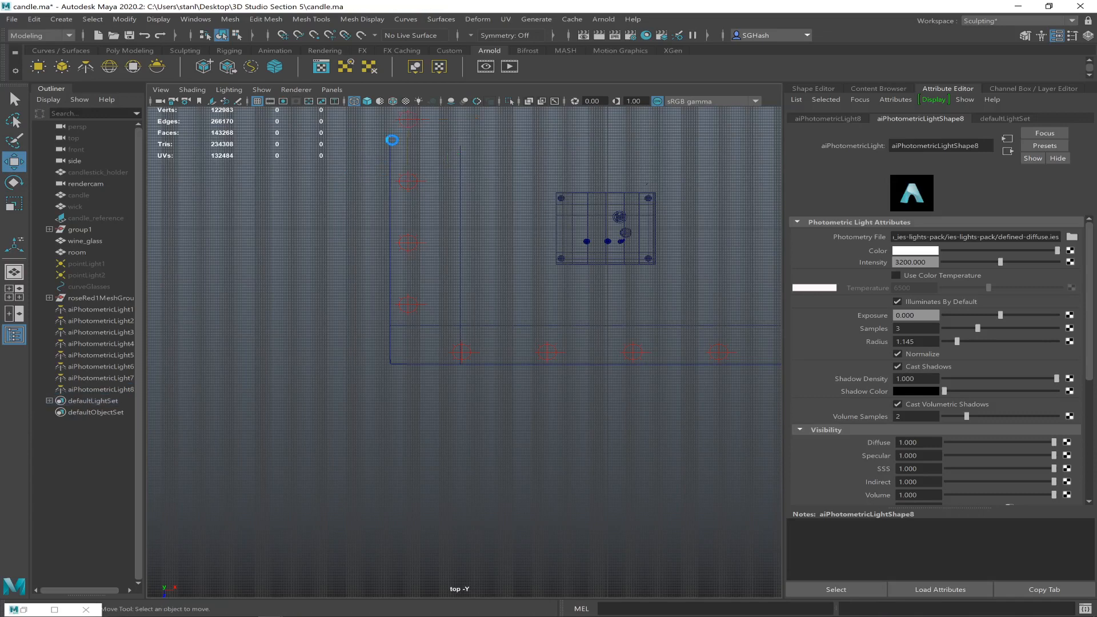
pyautogui.click(408, 120)
pyautogui.keyDown('shift'); pyautogui.click(719, 352); pyautogui.keyUp('shift')
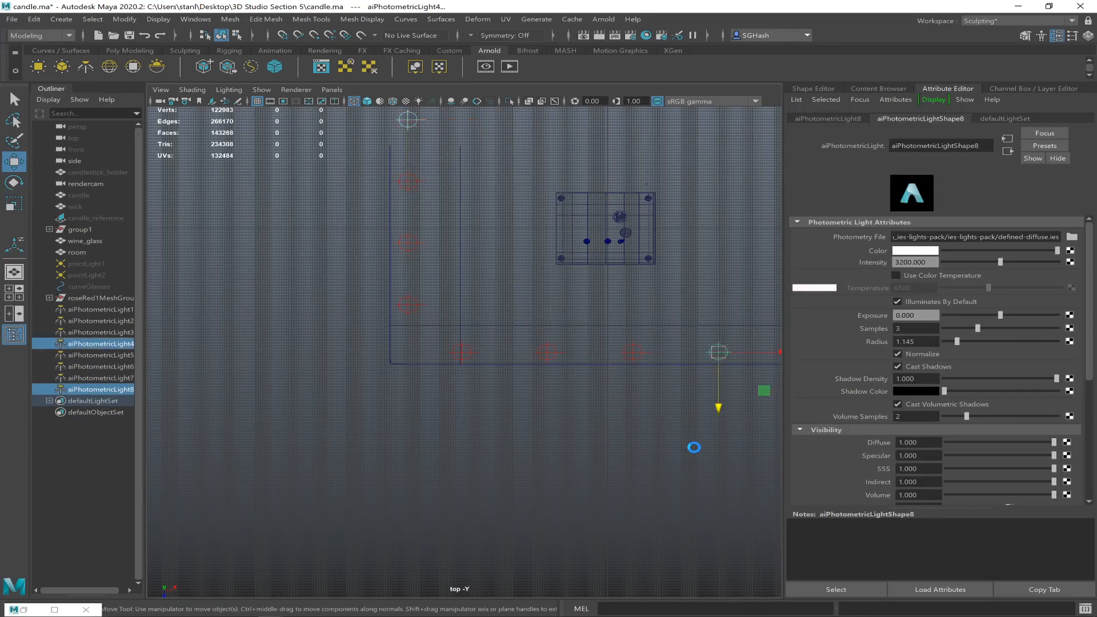
pyautogui.press('Delete')
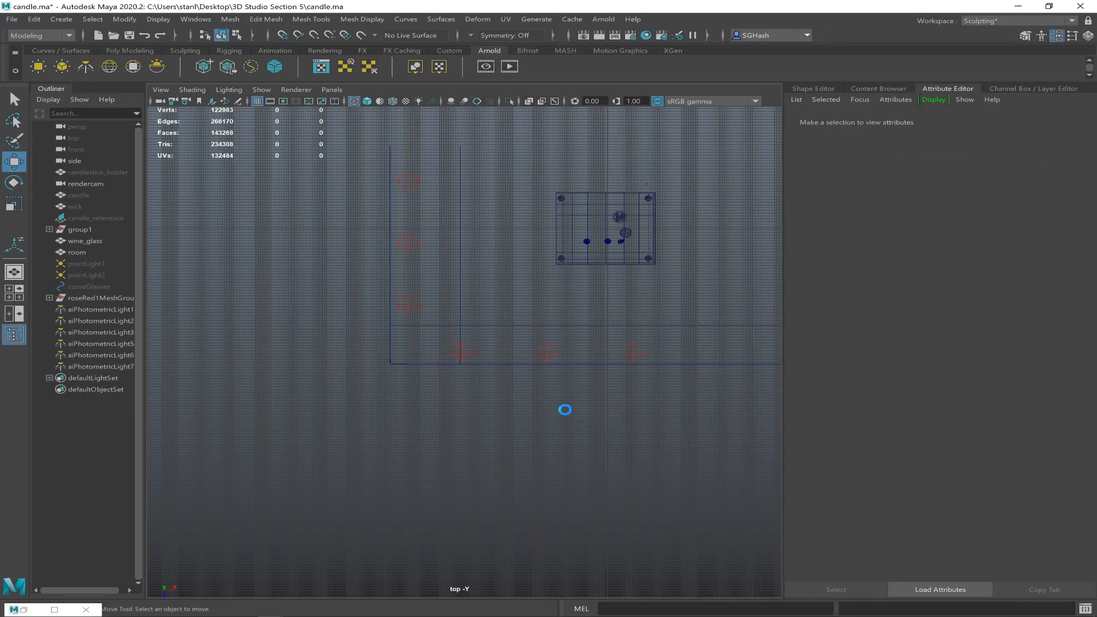
# Render a full-width region covering the upper part of the rendercam view, and put the render window away.
pyautogui.click(332, 89)
pyautogui.moveTo(372, 104)
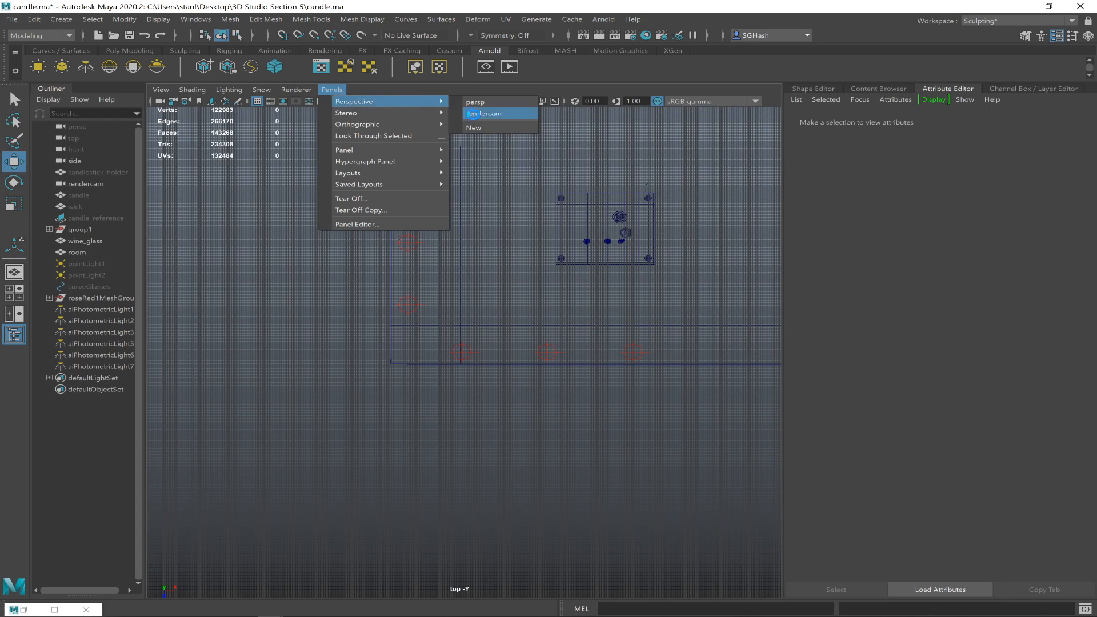
pyautogui.click(480, 113)
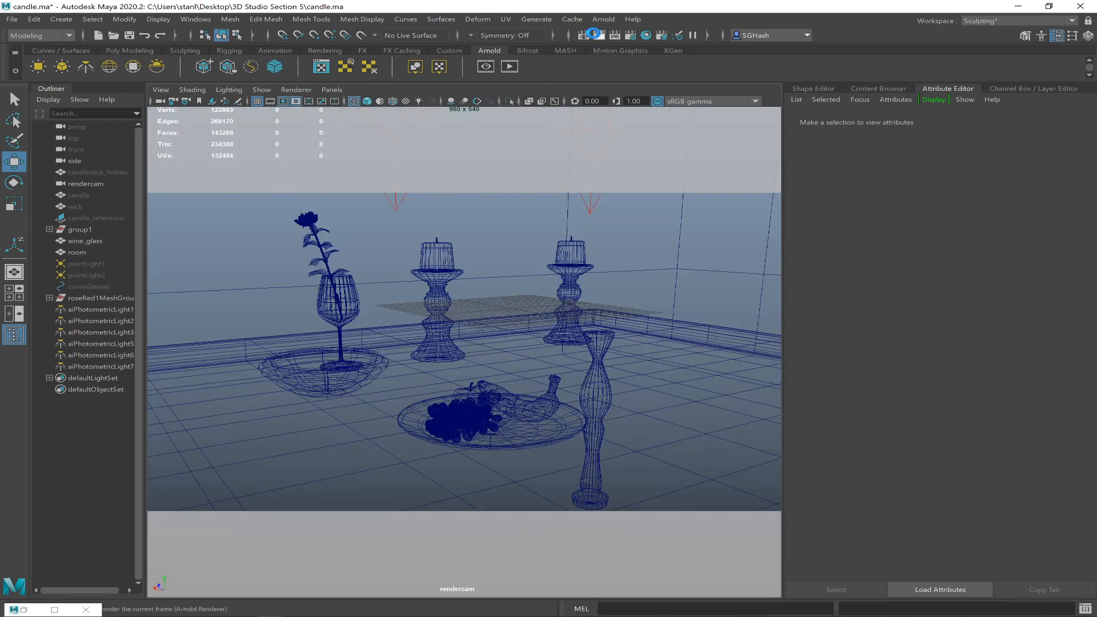
pyautogui.click(584, 35)
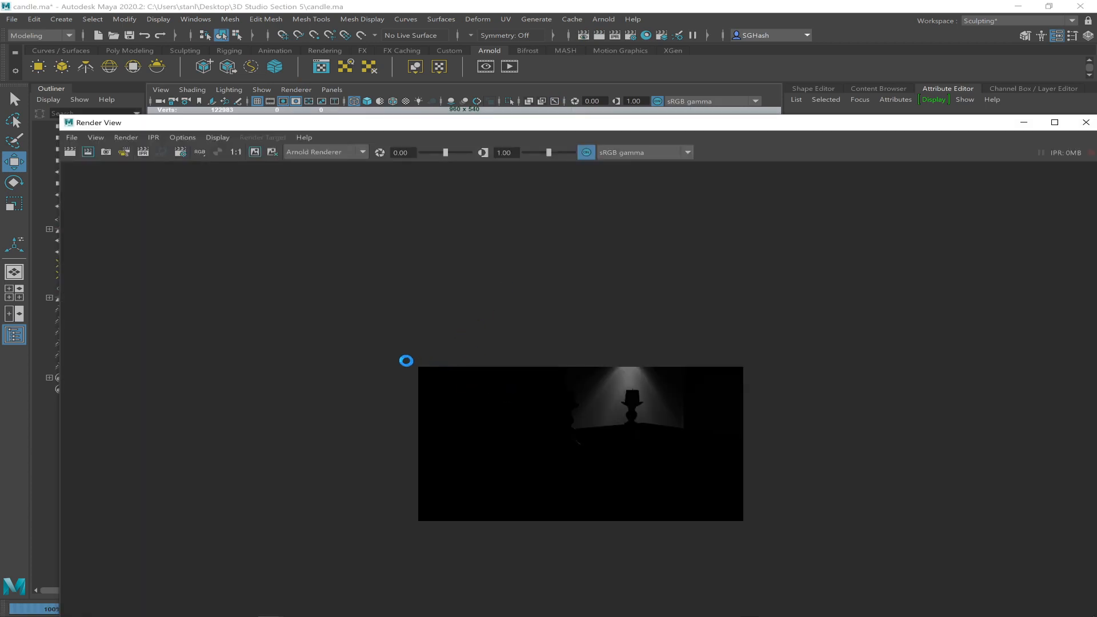
pyautogui.moveTo(678, 451); pyautogui.dragTo(764, 456)
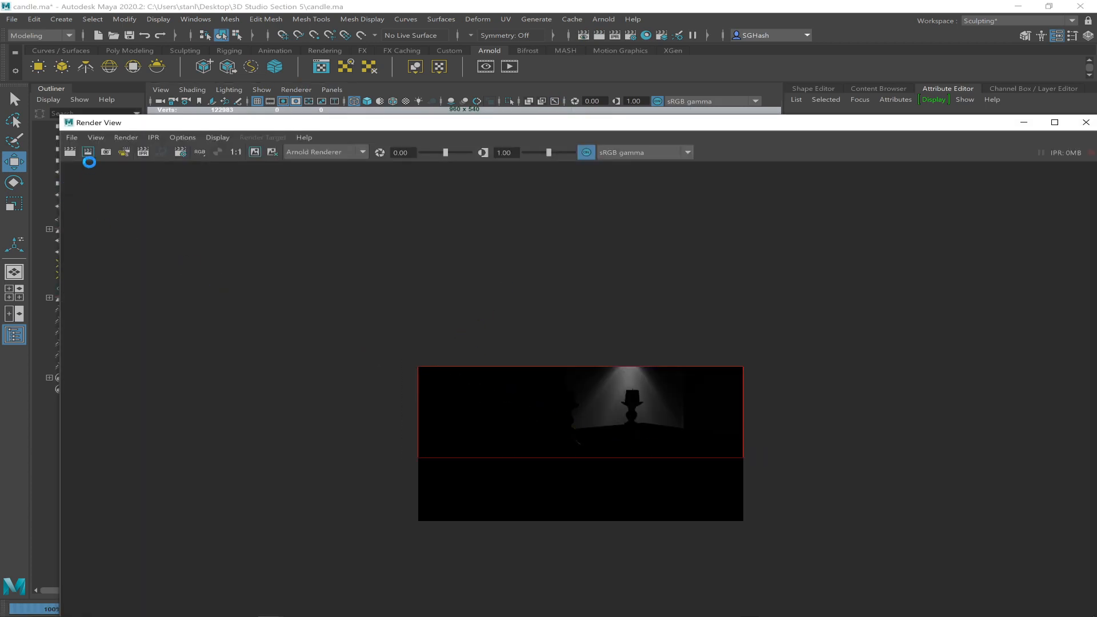
pyautogui.click(87, 152)
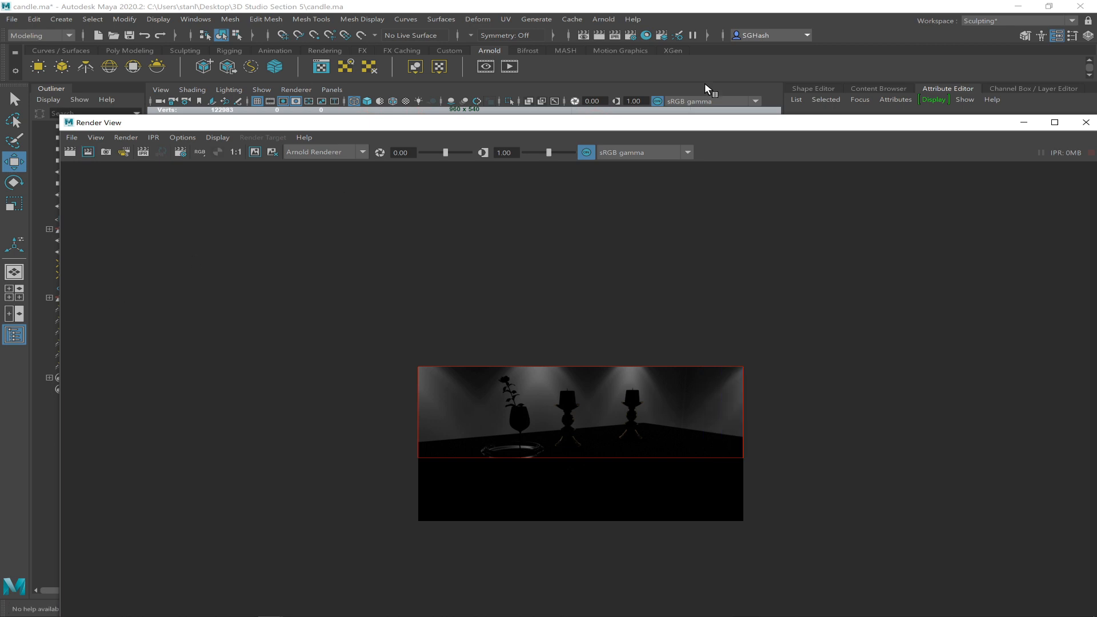
pyautogui.rightClick(1024, 124)
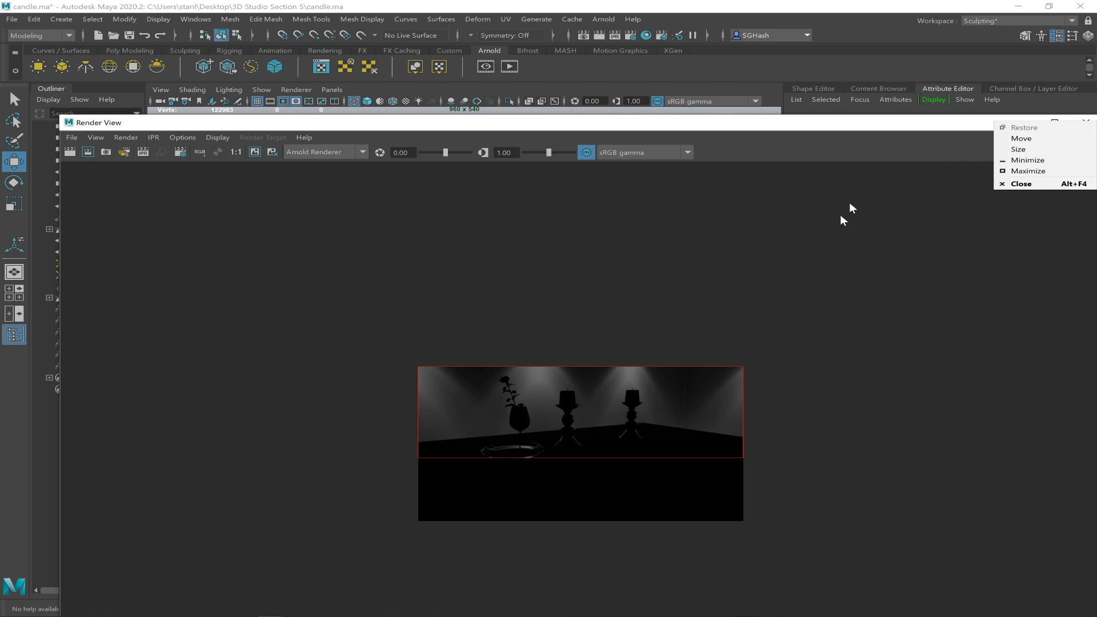
pyautogui.click(907, 123)
pyautogui.click(1028, 122)
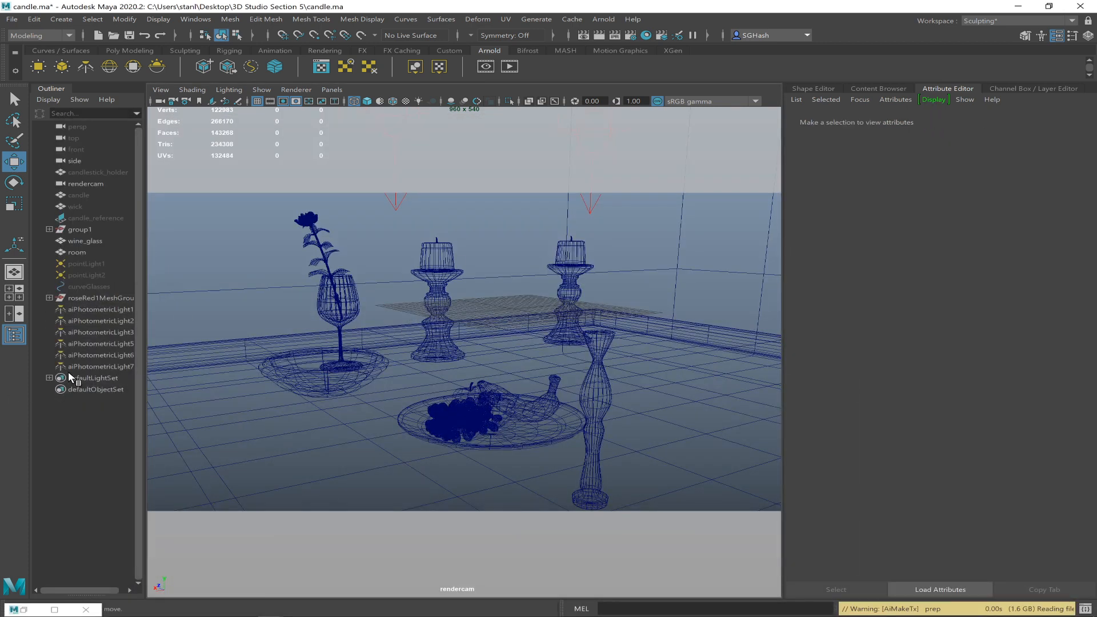
# Switch to the Discord voice channel in Chrome, mute the microphone there, and return to Maya.
pyautogui.hotkey('alt', 'Tab')
pyautogui.hotkey('alt', 'Tab')
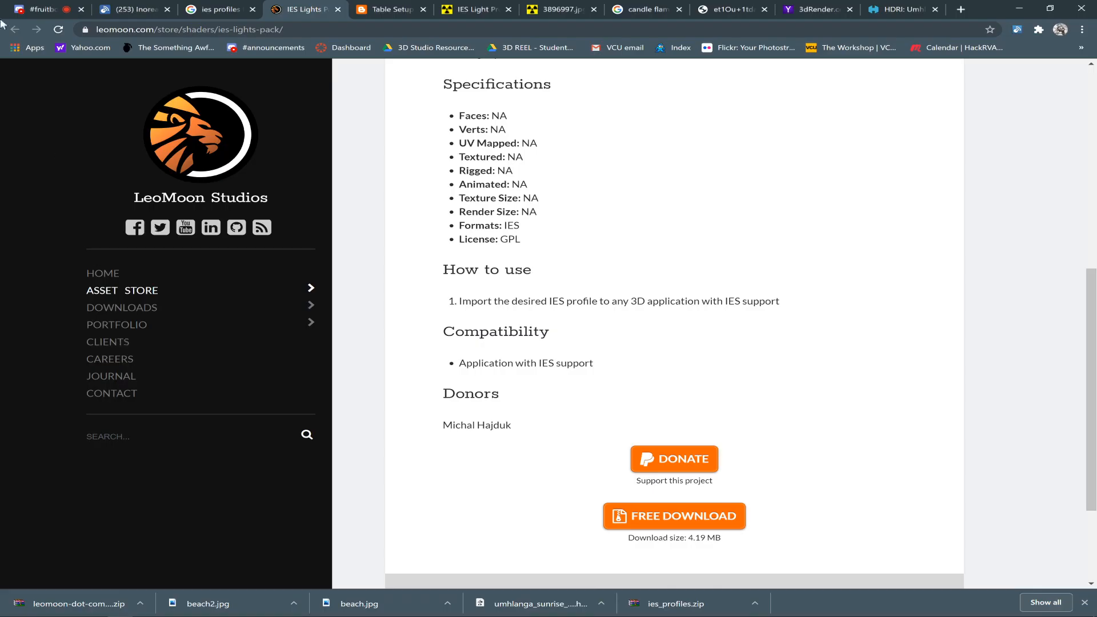
pyautogui.click(25, 6)
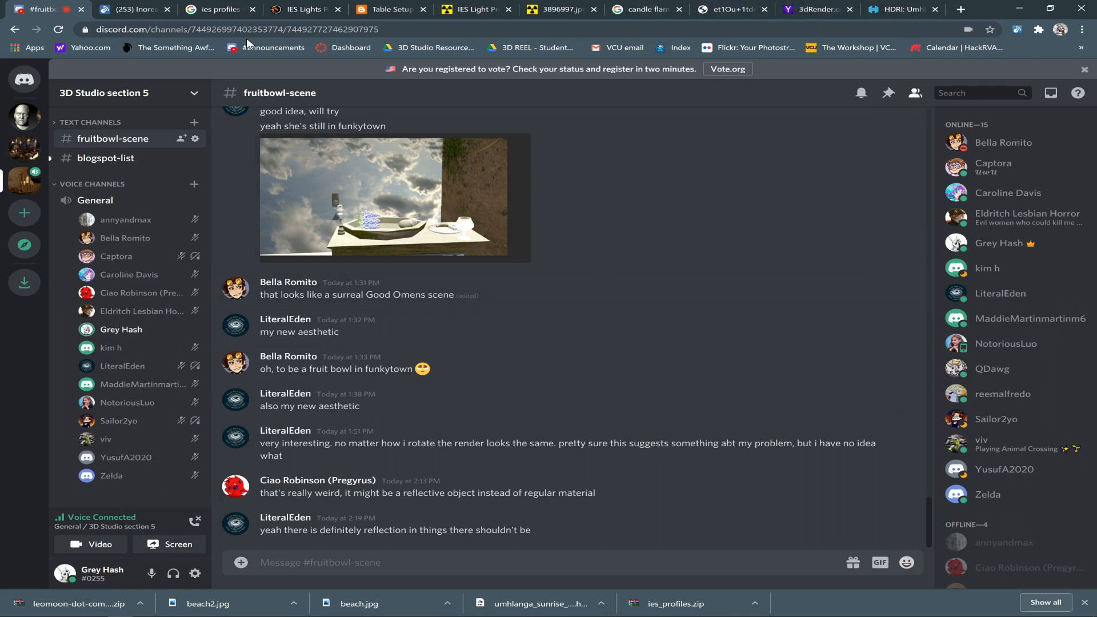
pyautogui.hotkey('alt', 'Tab')
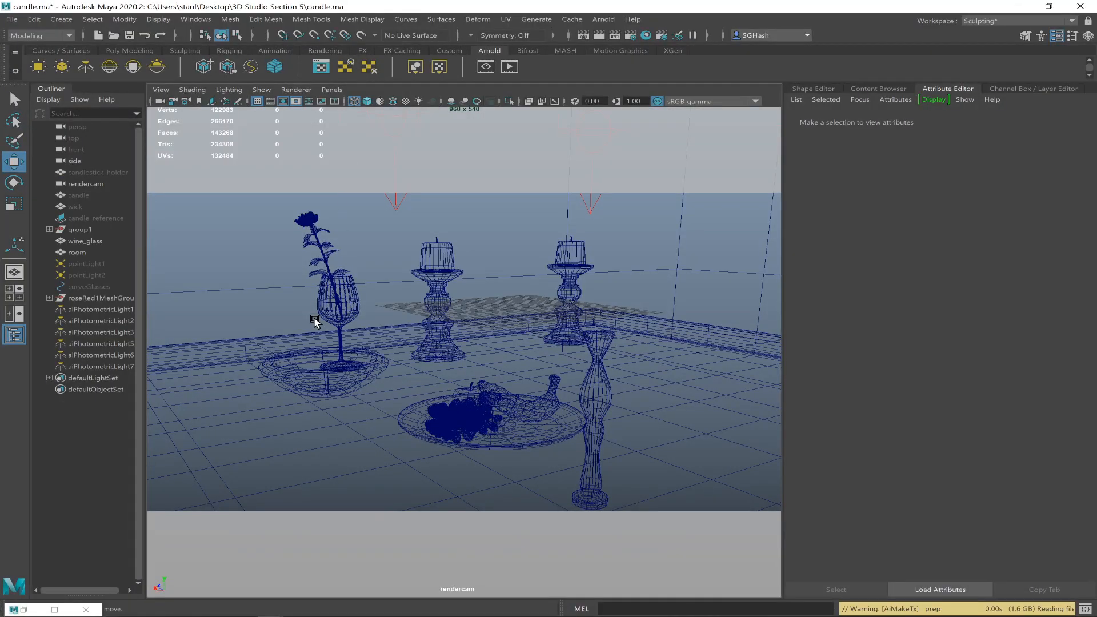
pyautogui.hotkey('alt', 'Tab')
pyautogui.press('Tab')
pyautogui.press('Tab')
pyautogui.press('Tab')
pyautogui.press('Tab')
pyautogui.press('Tab')
pyautogui.press('Tab')
pyautogui.click(584, 35)
pyautogui.hotkey('alt', 'Tab')
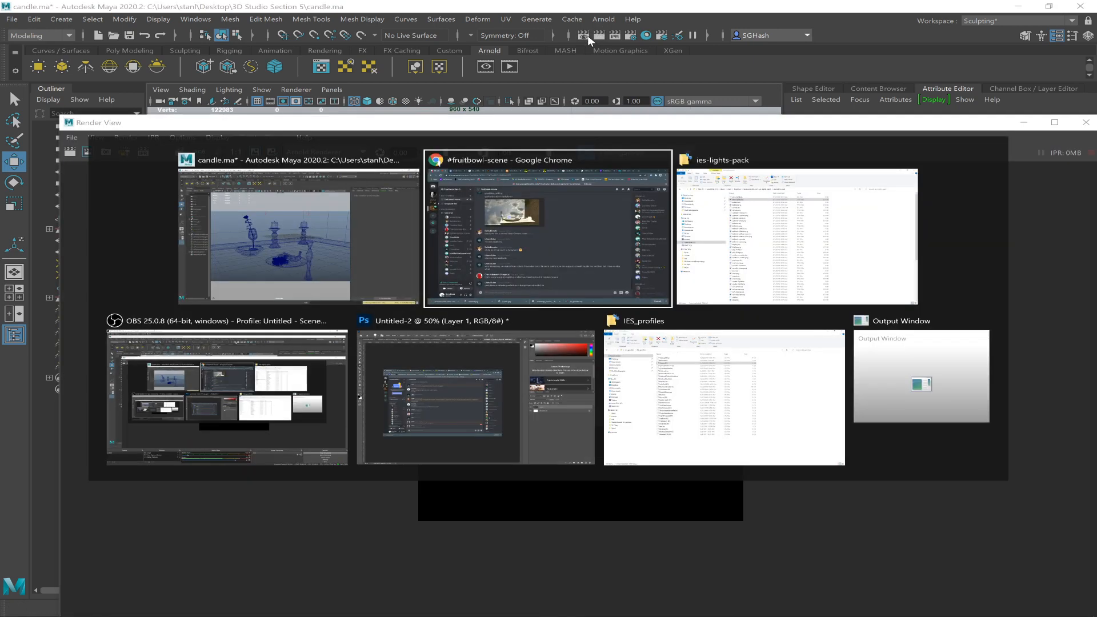
pyautogui.click(152, 573)
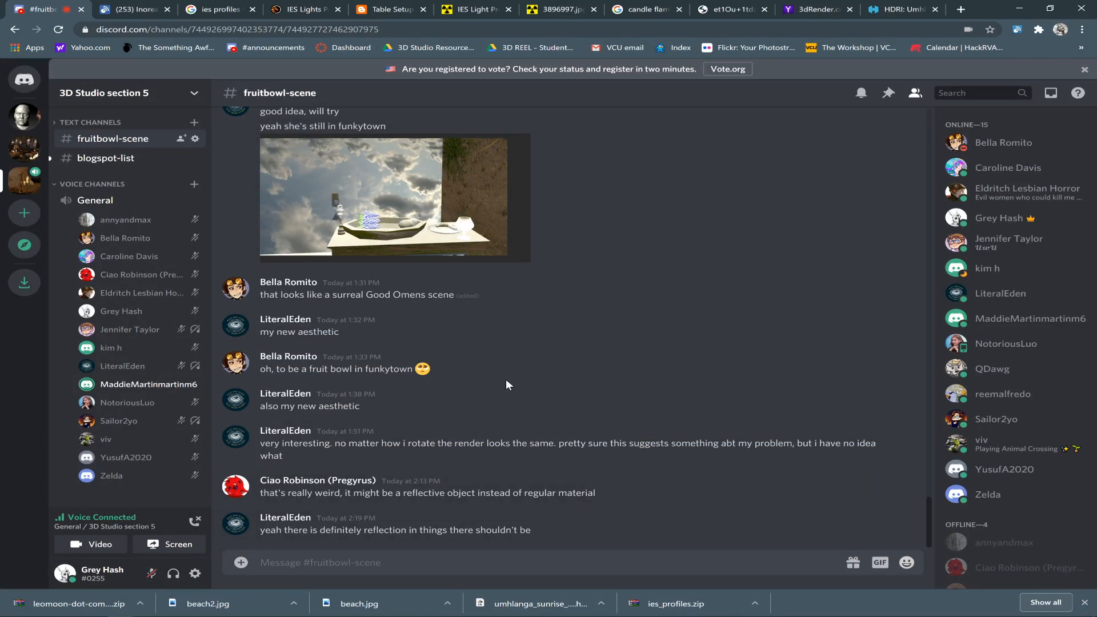
pyautogui.hotkey('alt', 'Tab')
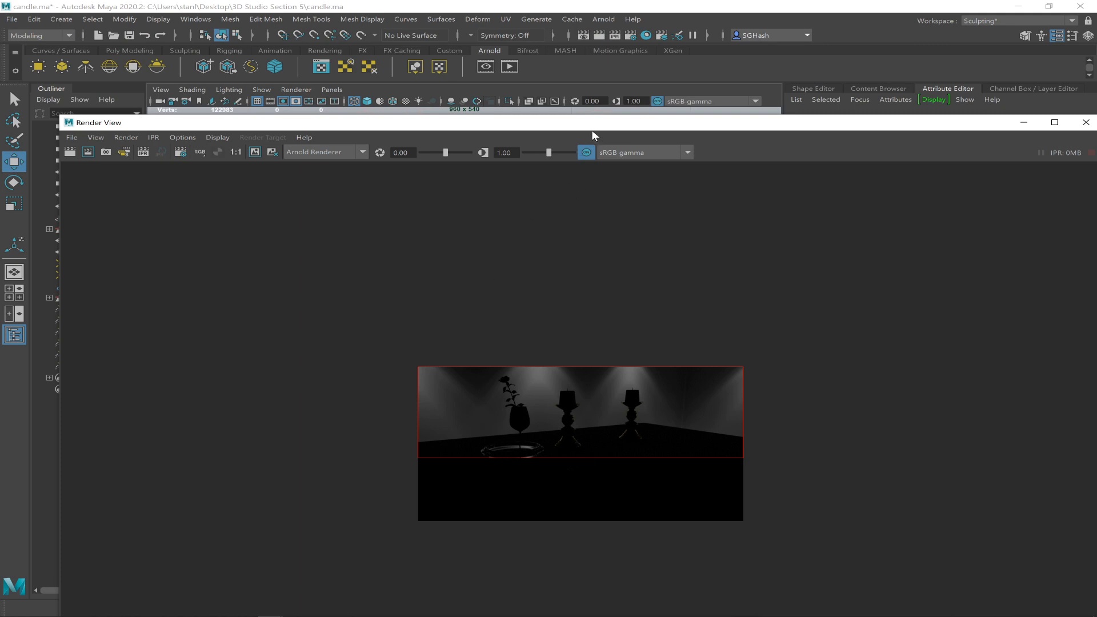
# Put the render window away and delete aiPhotometricLight6 and aiPhotometricLight7 from the scene.
pyautogui.moveTo(592, 134); pyautogui.dragTo(566, 61)
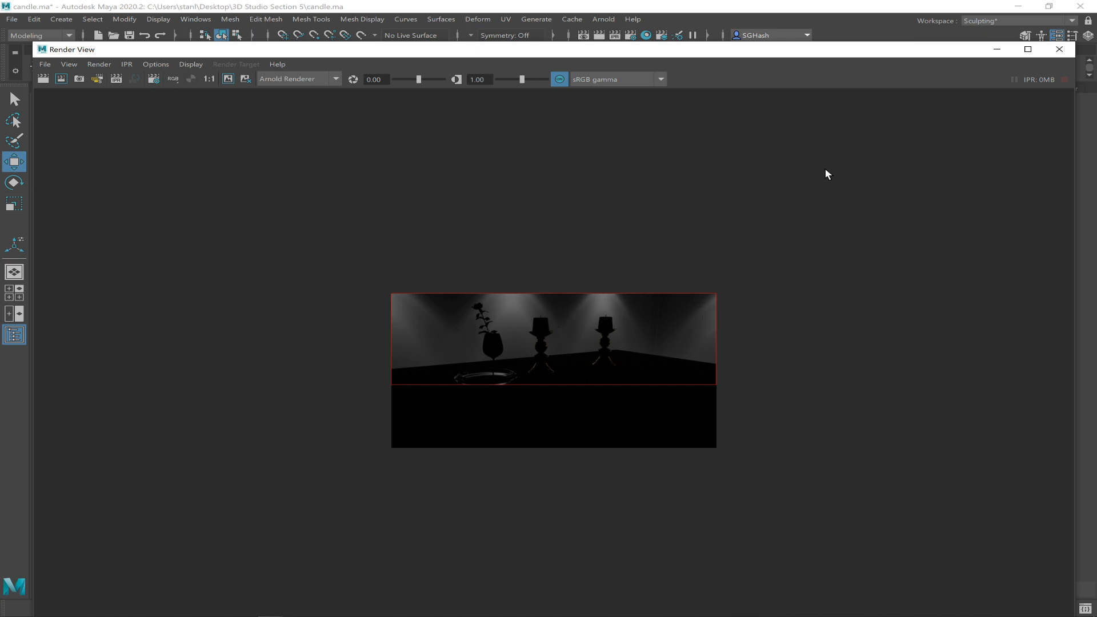
pyautogui.click(997, 49)
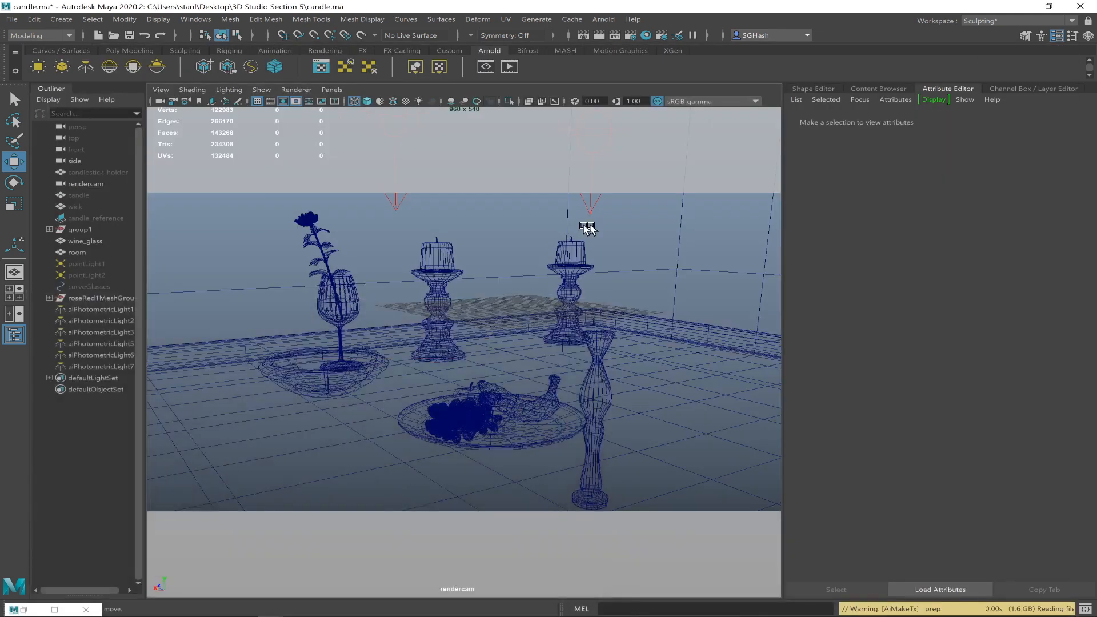
pyautogui.click(99, 309)
pyautogui.keyDown('shift'); pyautogui.click(88, 343); pyautogui.keyUp('shift')
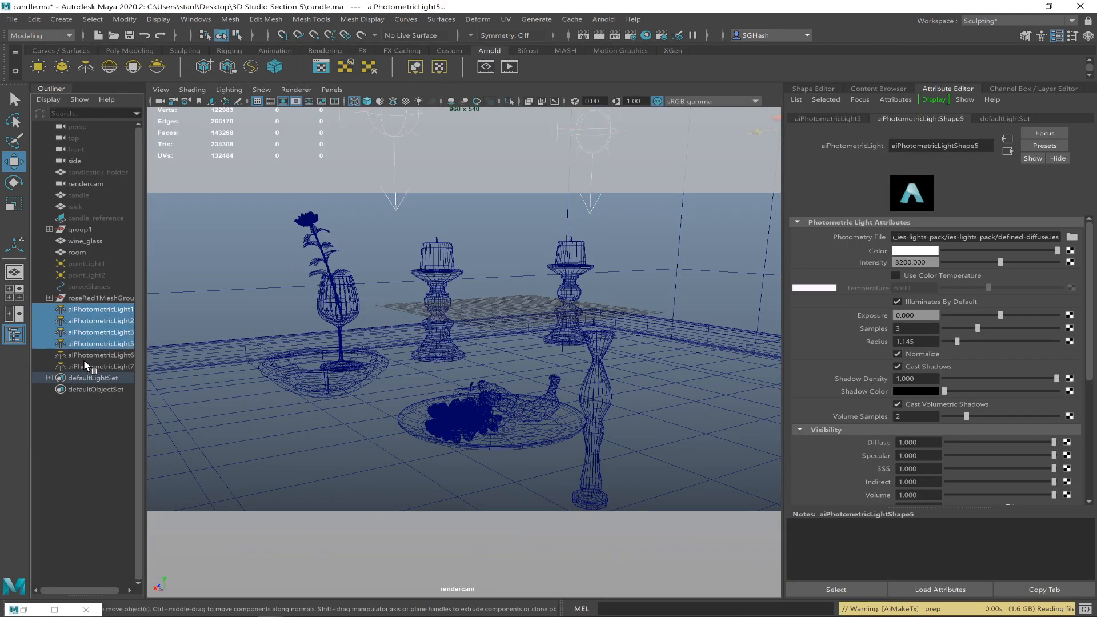
pyautogui.click(84, 361)
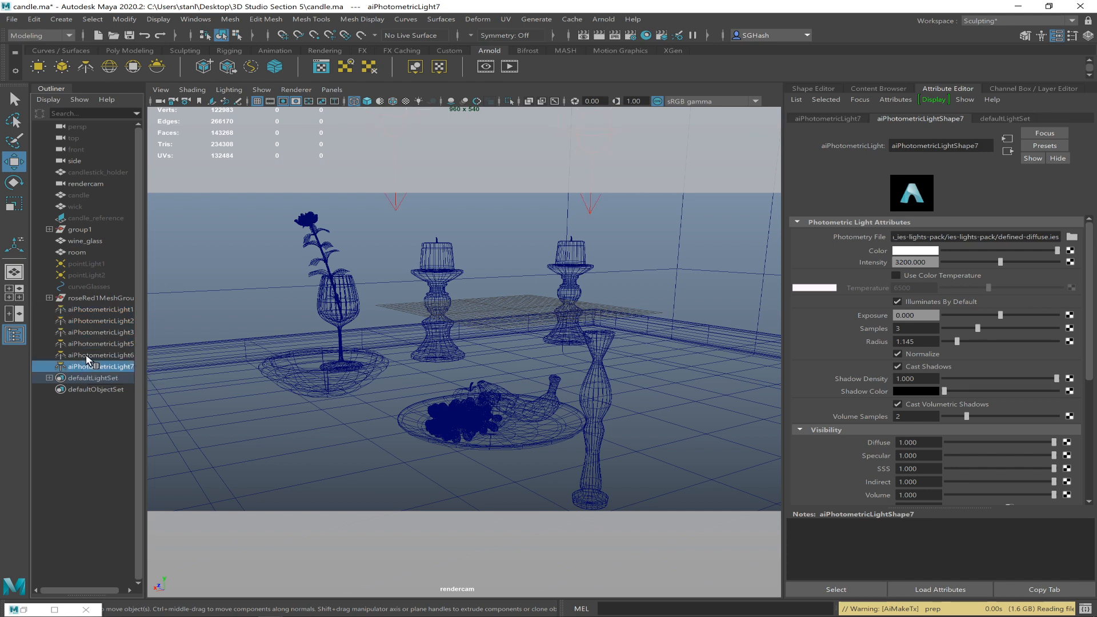
pyautogui.keyDown('shift'); pyautogui.click(88, 356); pyautogui.keyUp('shift')
pyautogui.press('Delete')
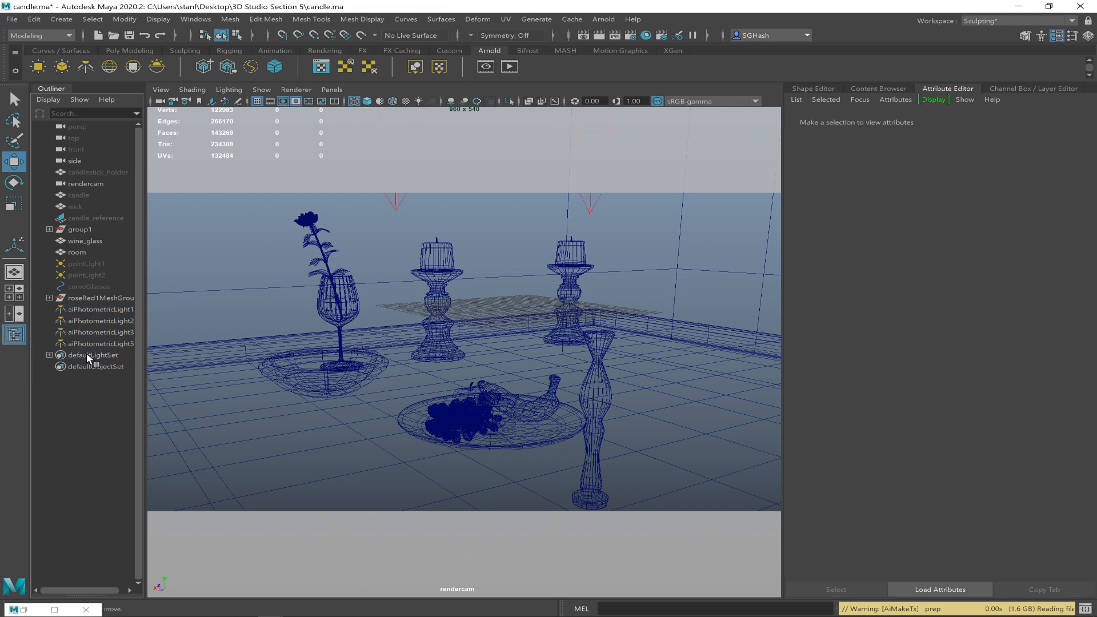
# Group the four remaining photometric lights as recessed_lights and raise the group to Y 0.309.
pyautogui.click(83, 333)
pyautogui.keyDown('shift'); pyautogui.click(90, 310); pyautogui.keyUp('shift')
pyautogui.click(88, 343)
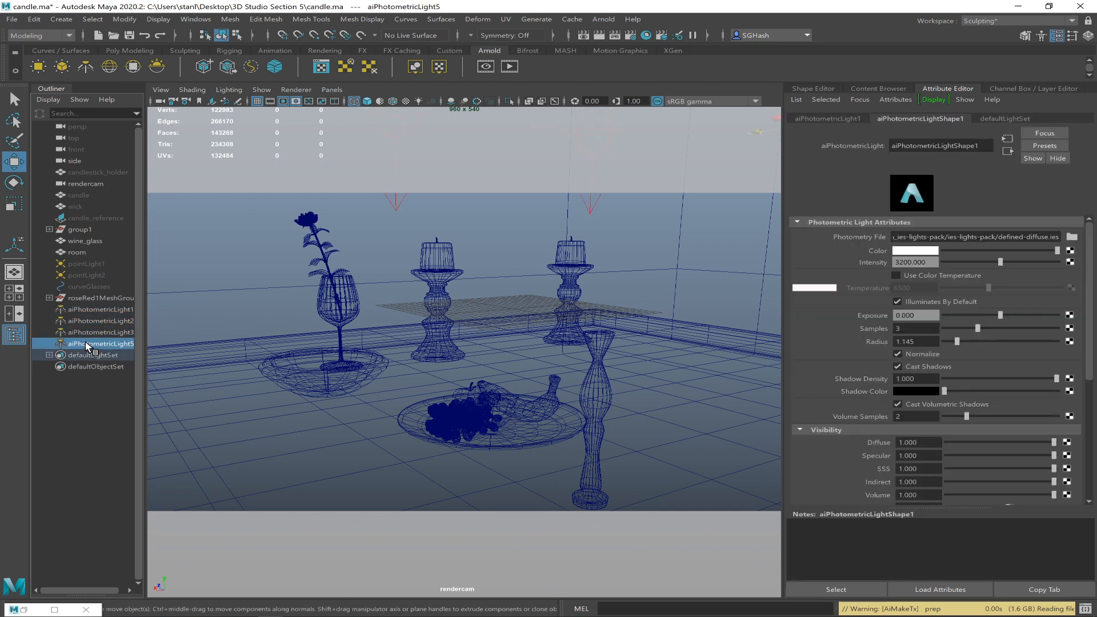
pyautogui.keyDown('shift'); pyautogui.click(87, 311); pyautogui.keyUp('shift')
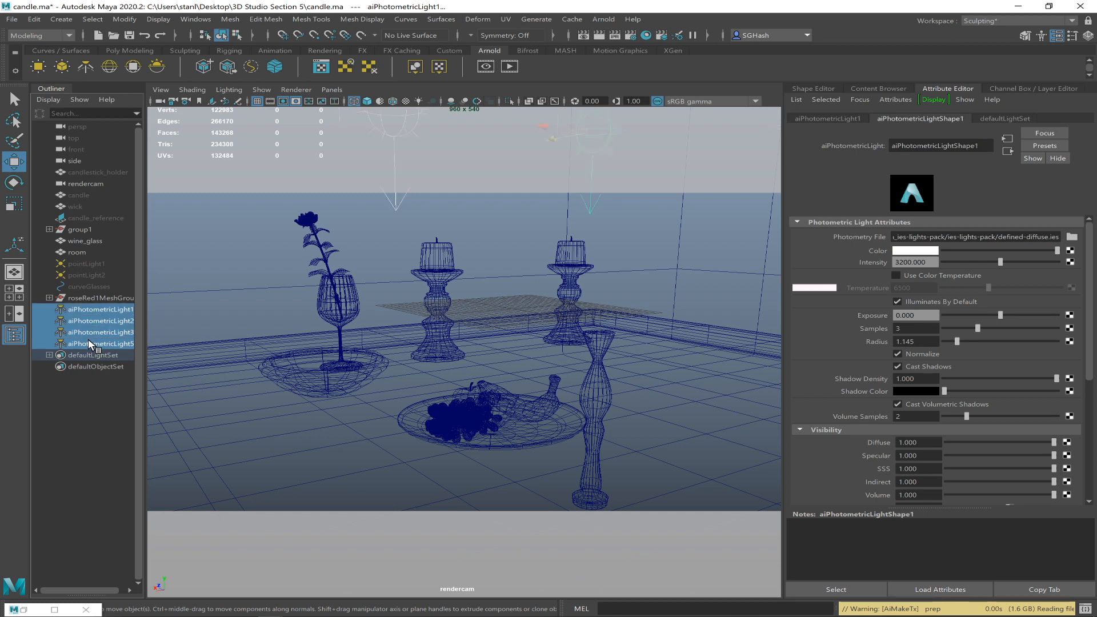
pyautogui.hotkey('ctrl', 'g')
pyautogui.doubleClick(86, 310)
pyautogui.write('recessed lig')
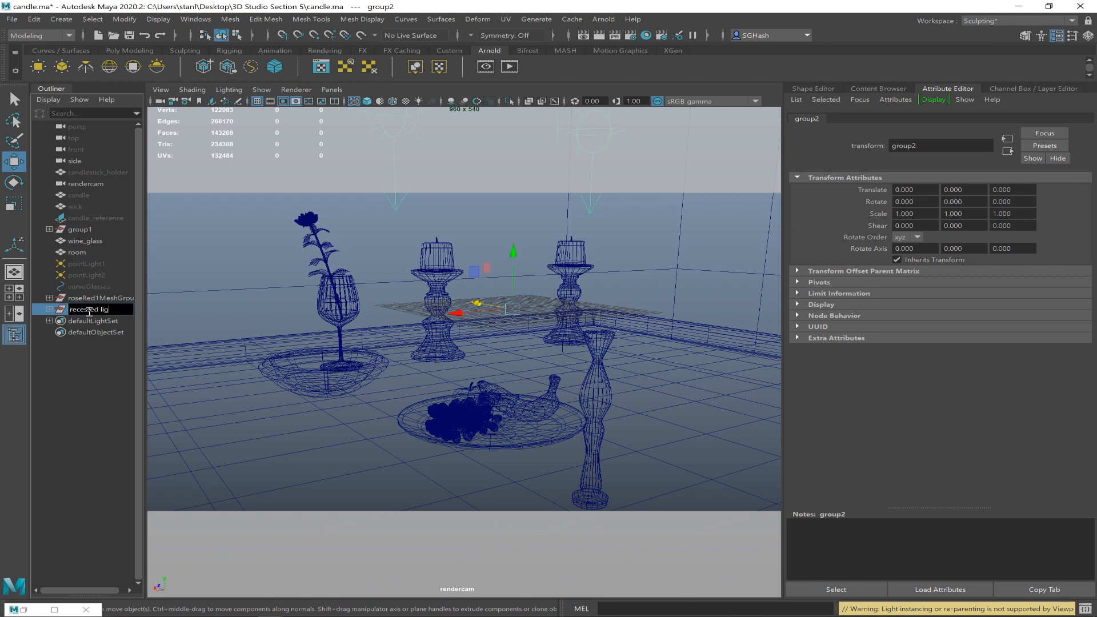
pyautogui.write('hts')
pyautogui.press('Return')
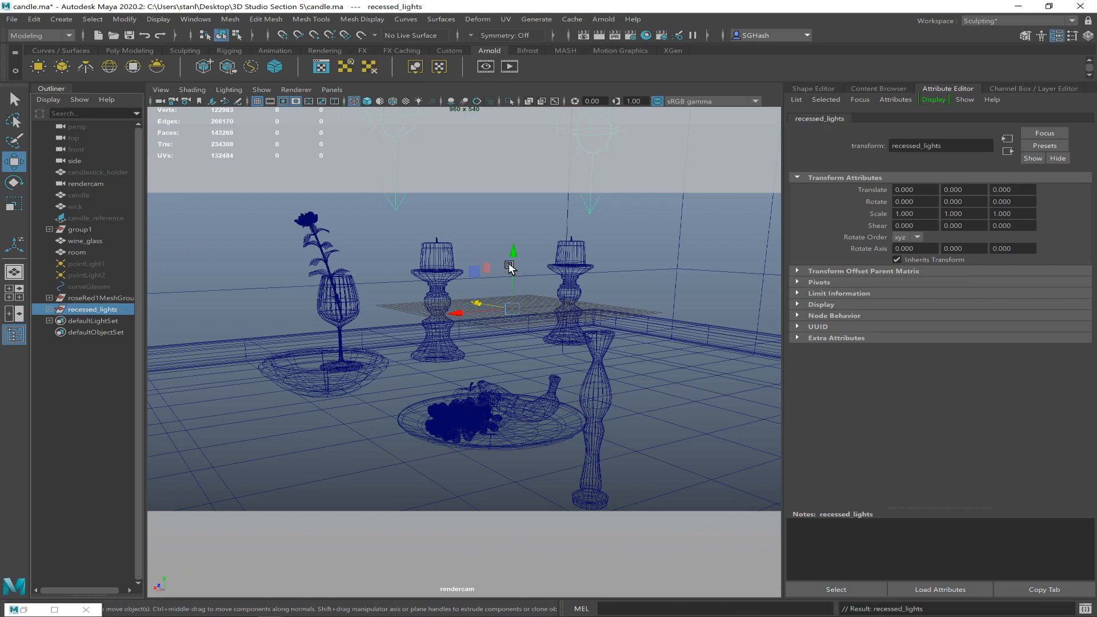
pyautogui.moveTo(512, 260); pyautogui.dragTo(517, 256)
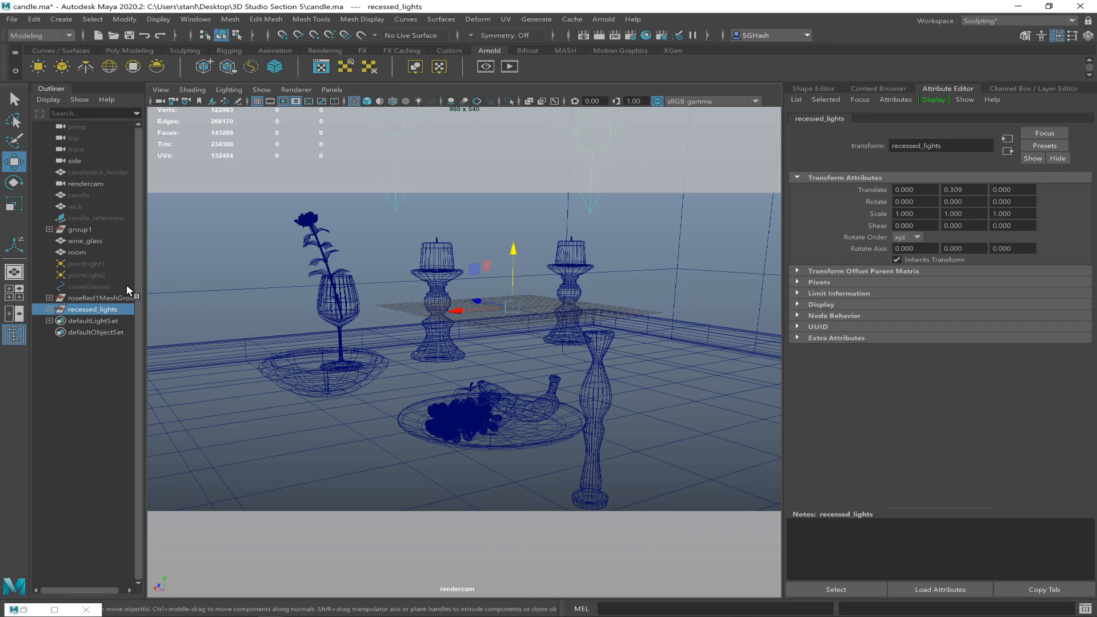
# Group pointLight1 and pointLight2 and name the group candle_lights.
pyautogui.click(111, 275)
pyautogui.keyDown('ctrl'); pyautogui.click(108, 263); pyautogui.keyUp('ctrl')
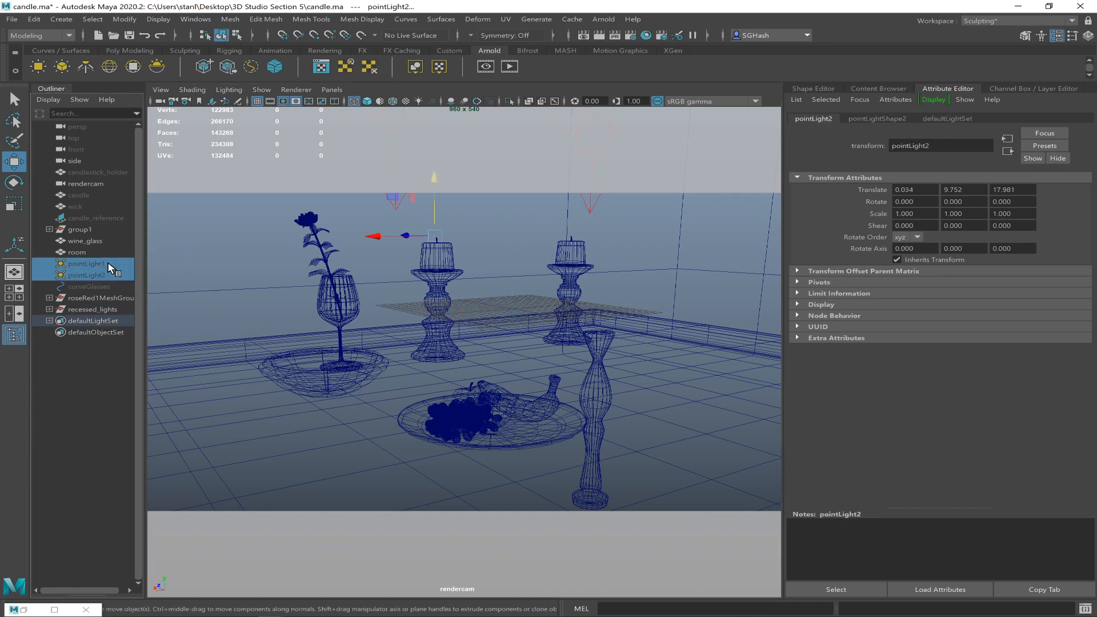
pyautogui.hotkey('ctrl', 'g')
pyautogui.doubleClick(80, 304)
pyautogui.click(84, 298)
pyautogui.doubleClick(84, 299)
pyautogui.write('candle')
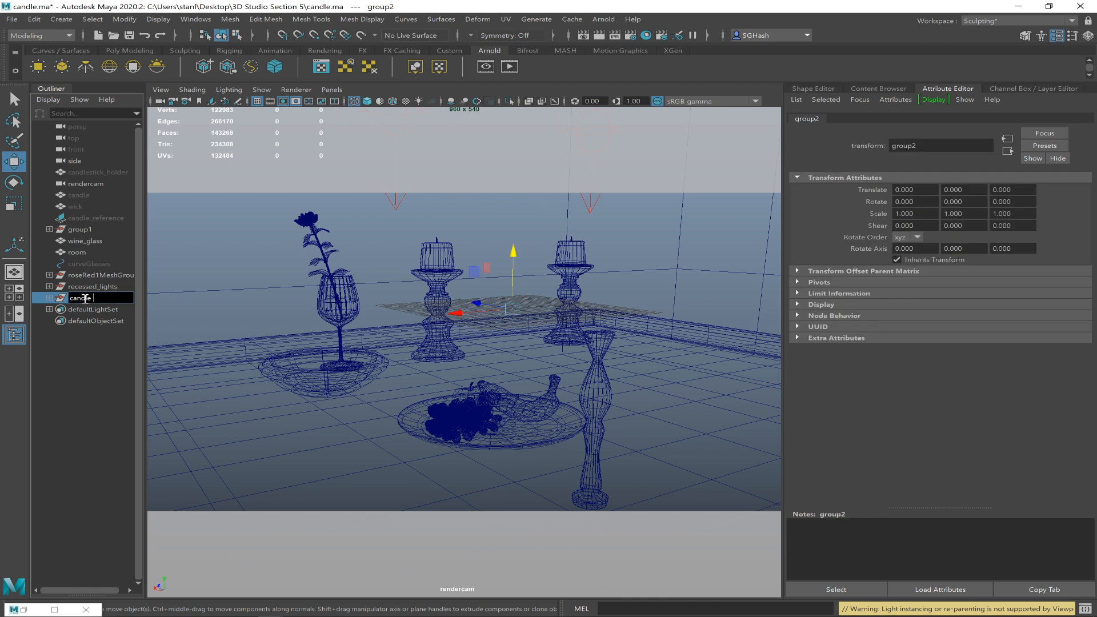
pyautogui.write('_lights')
pyautogui.press('Return')
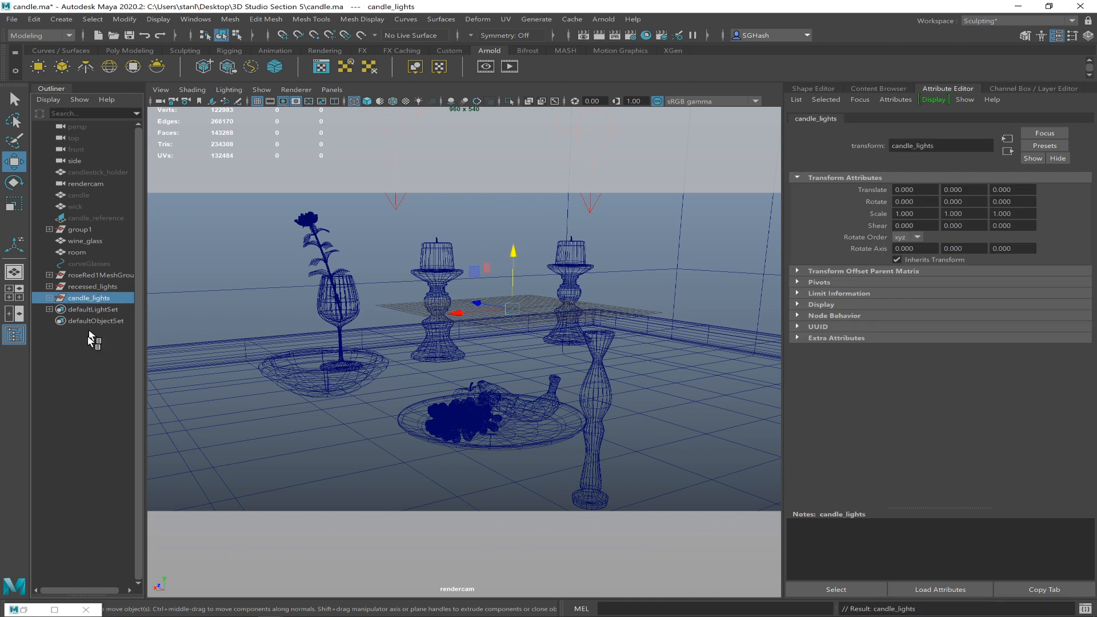
# Turn on the visibility of both point lights inside the candle_lights group.
pyautogui.click(92, 384)
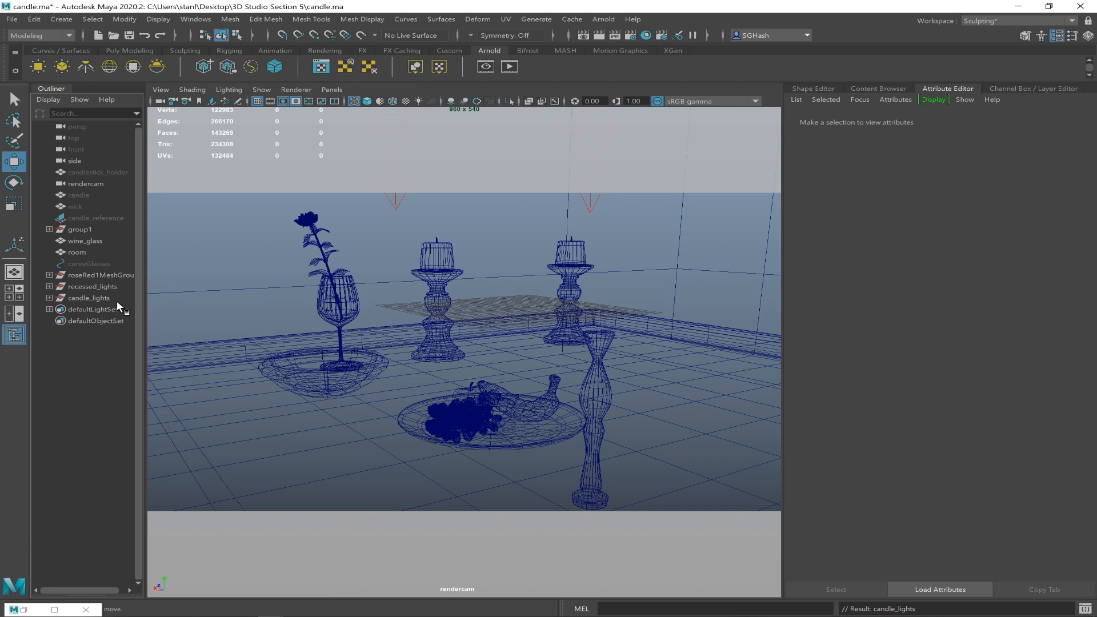
pyautogui.moveTo(113, 297); pyautogui.dragTo(78, 335, button='middle')
pyautogui.click(105, 312)
pyautogui.keyDown('shift'); pyautogui.click(104, 316); pyautogui.keyUp('shift')
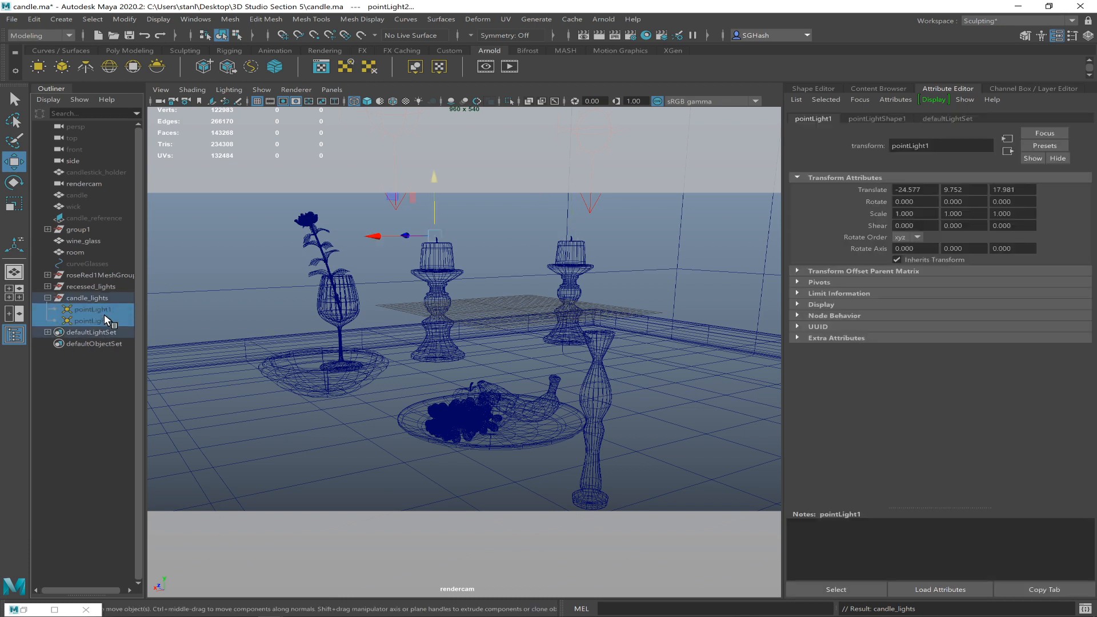
pyautogui.click(1089, 35)
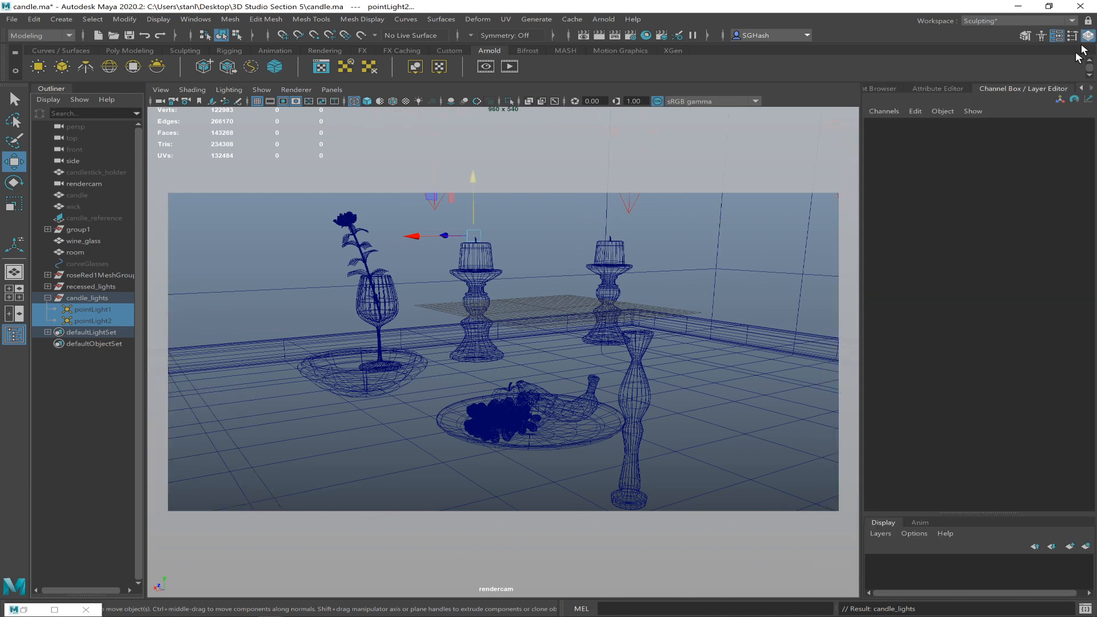
pyautogui.doubleClick(1063, 213)
pyautogui.press('Return')
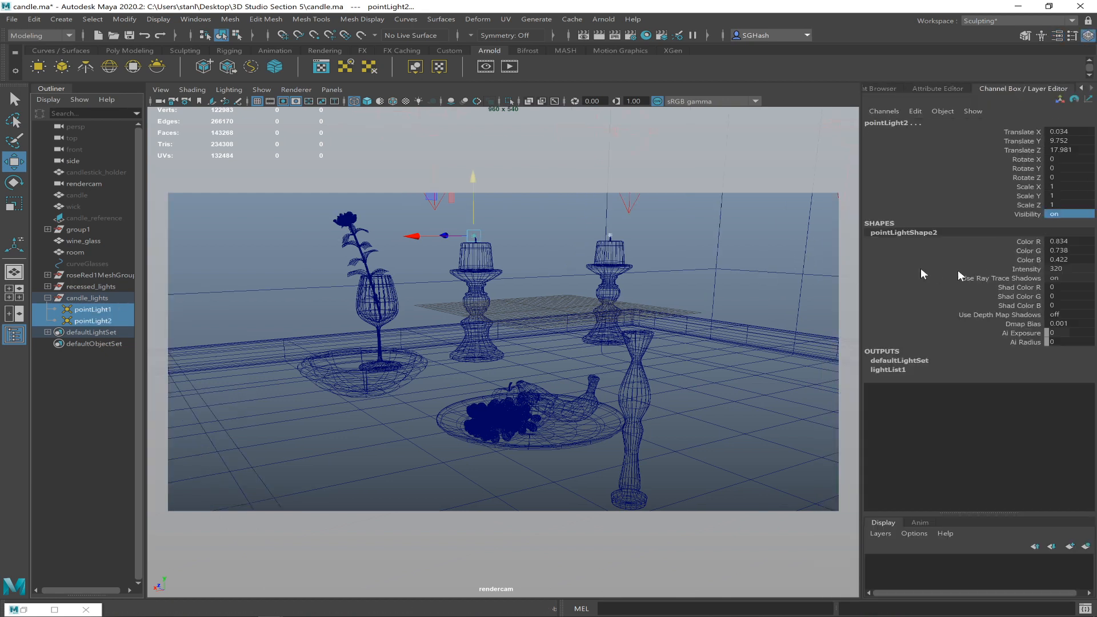
# Select pointLight1 and display the rendercam view shaded with the scene lights.
pyautogui.click(66, 382)
pyautogui.click(115, 308)
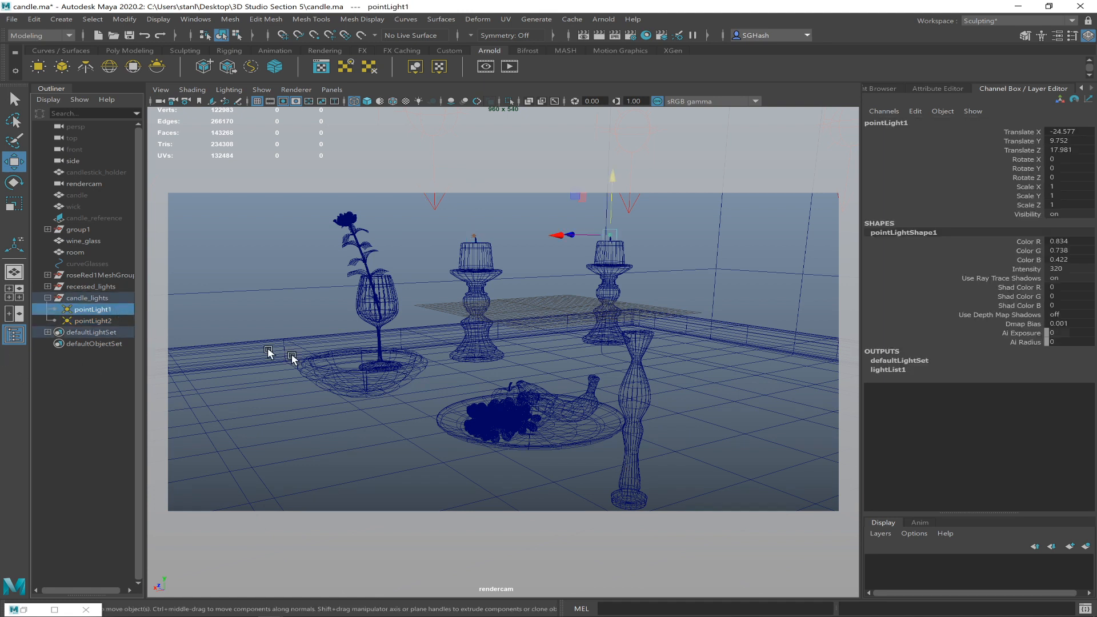
pyautogui.hotkey('ctrl', 'a')
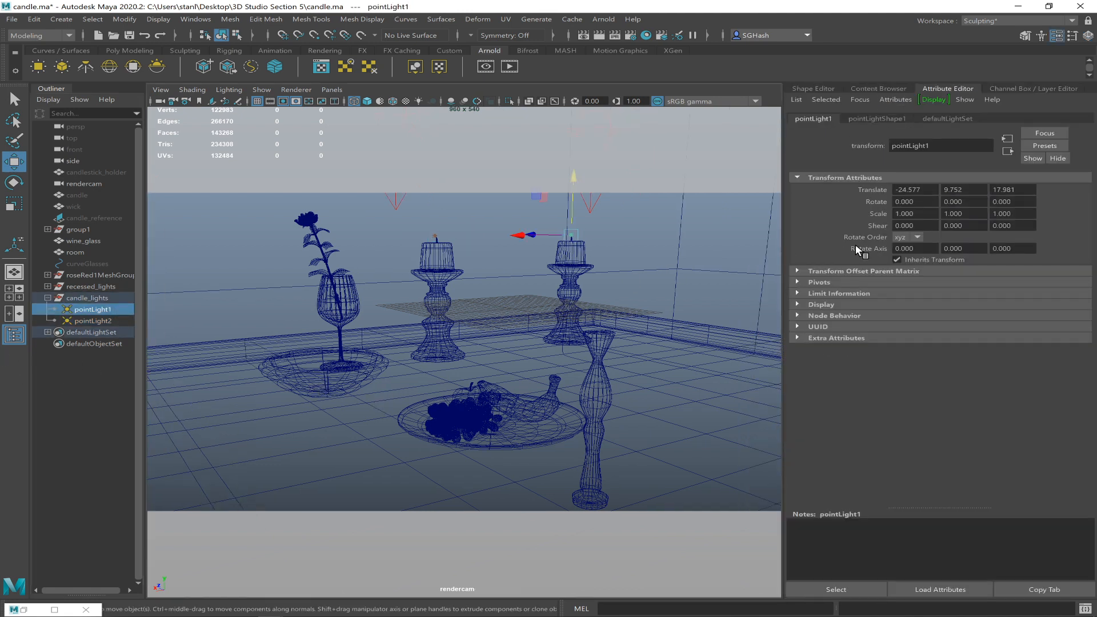
pyautogui.click(813, 88)
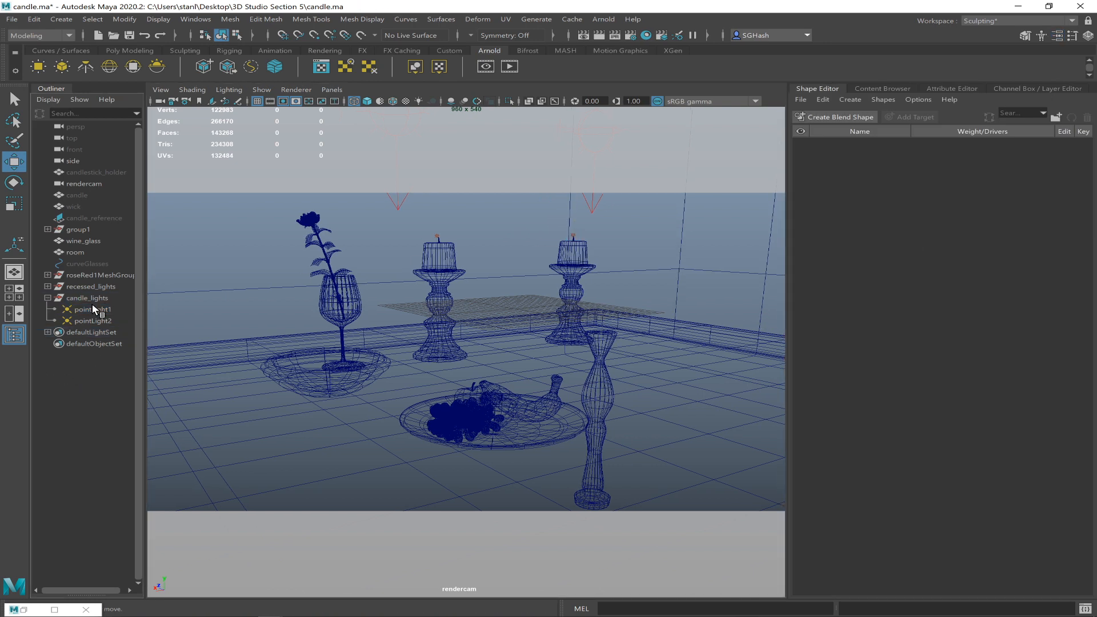
pyautogui.hotkey('ctrl', 'a')
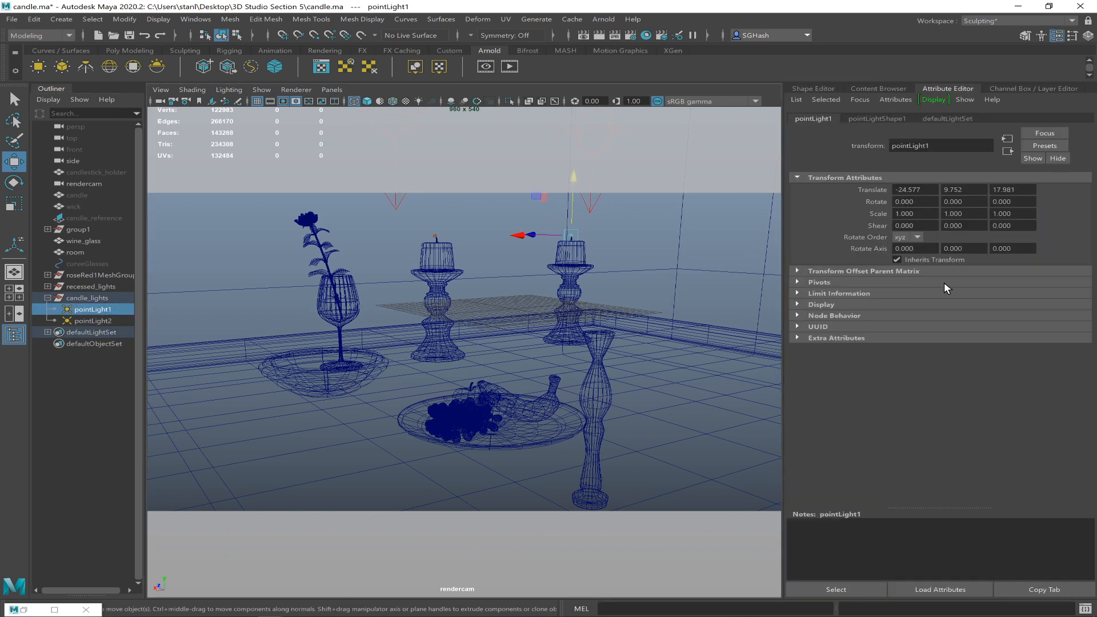
pyautogui.click(807, 91)
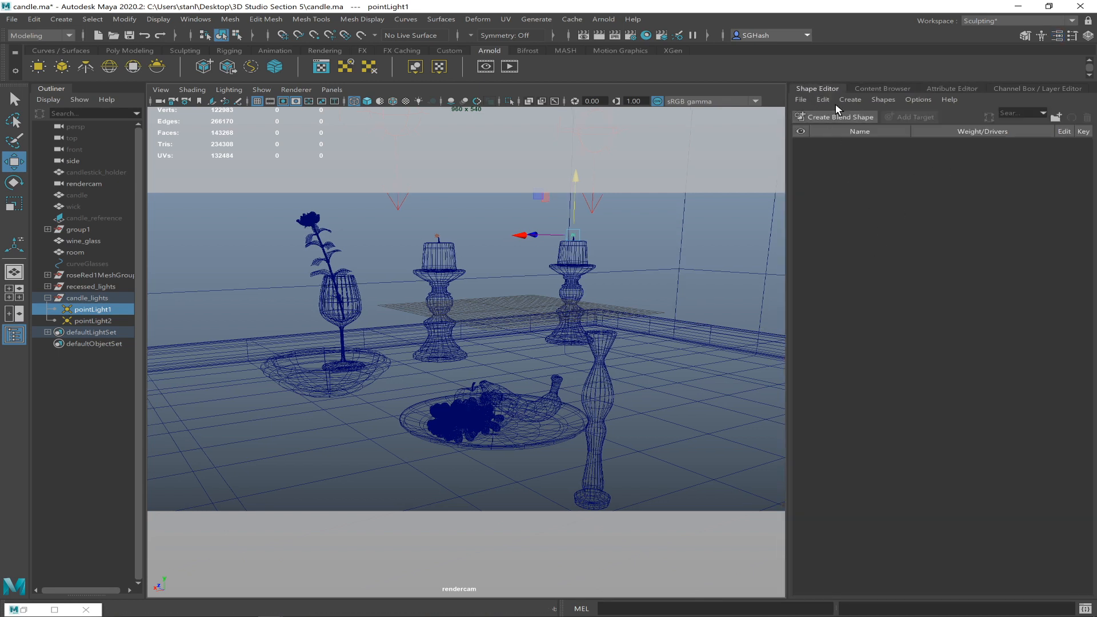
pyautogui.click(1088, 36)
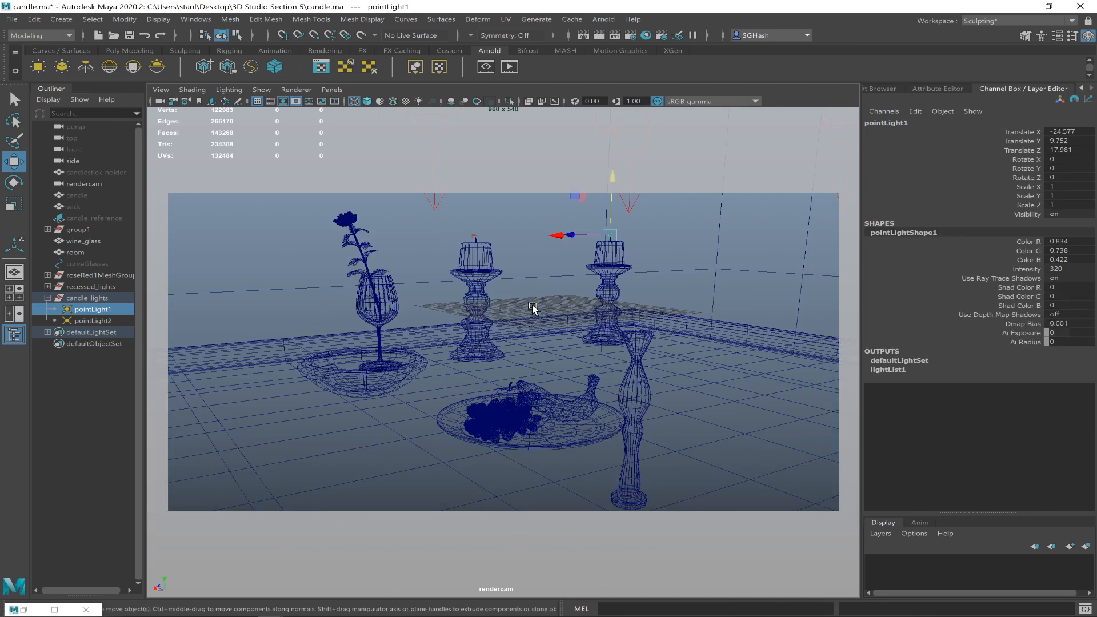
pyautogui.press('5')
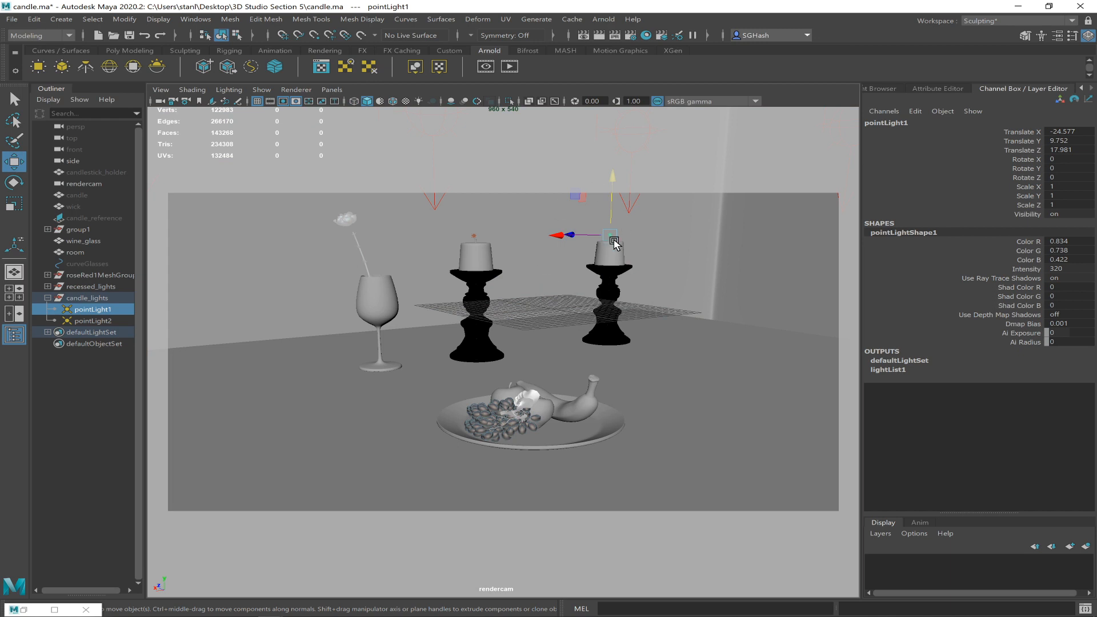
pyautogui.press('7')
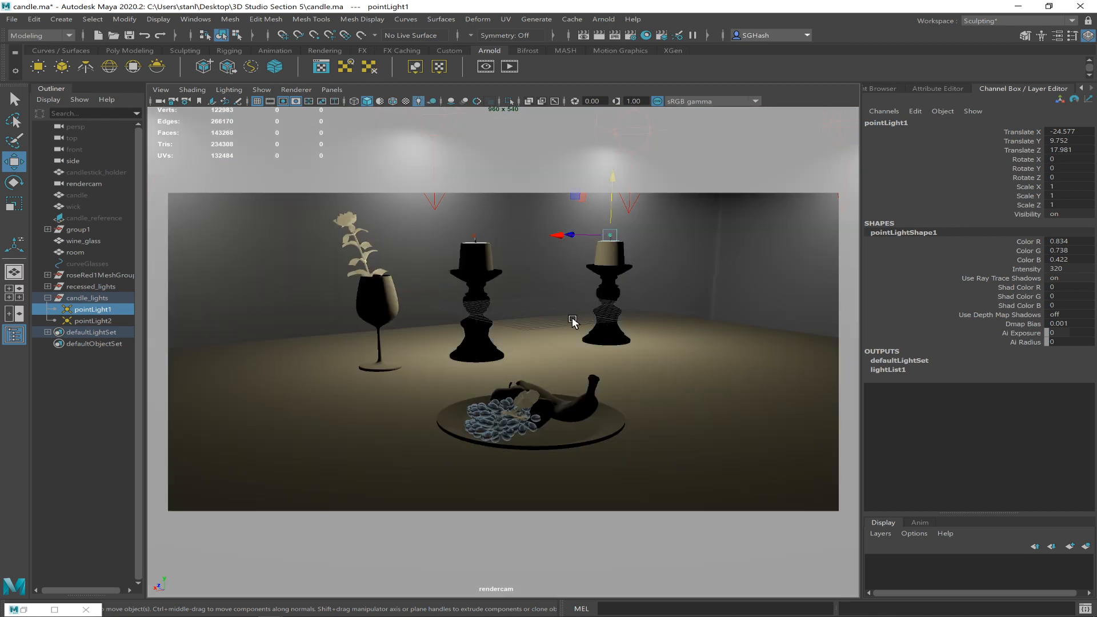
# Set pointLight1's color to a saturated yellow (H 45.991, S 0.870, V 0.823) and its intensity to about 359.
pyautogui.hotkey('ctrl', 'a')
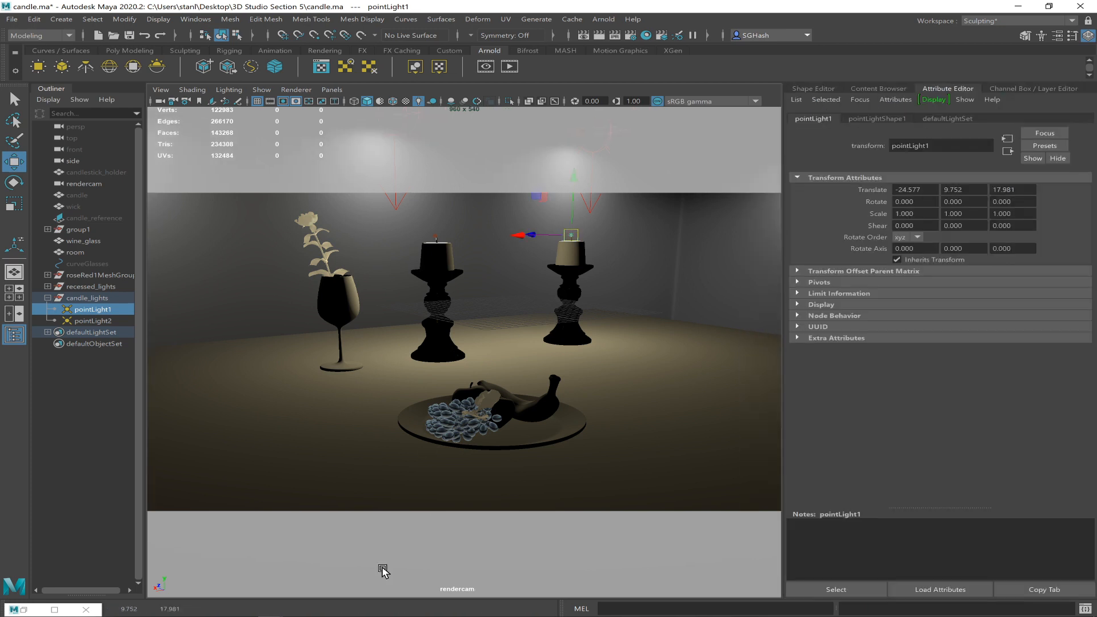
pyautogui.click(877, 119)
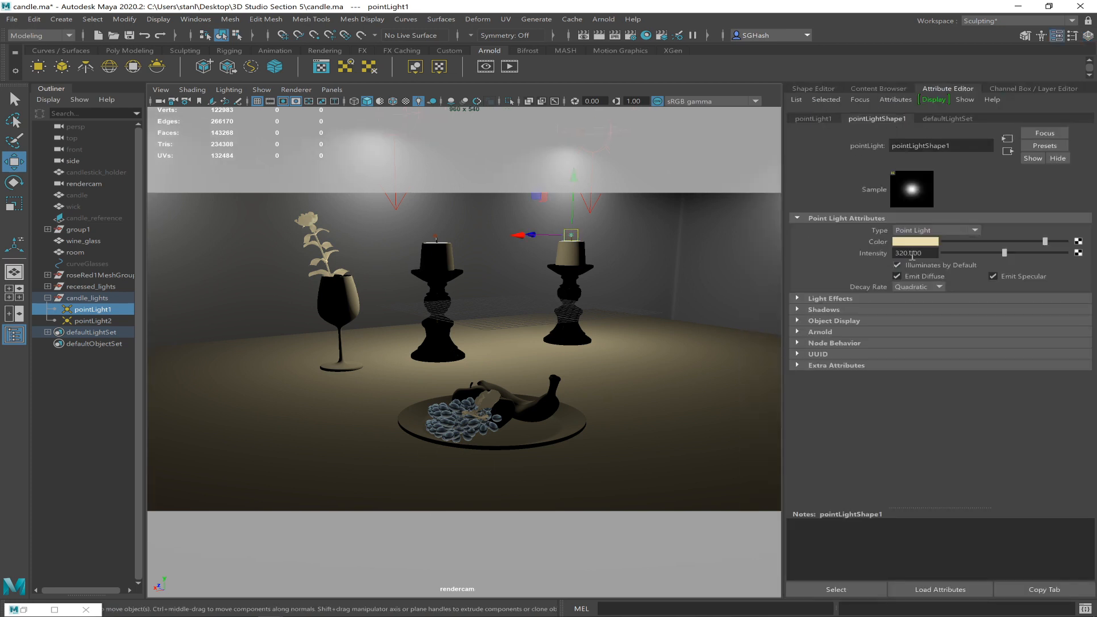
pyautogui.click(914, 242)
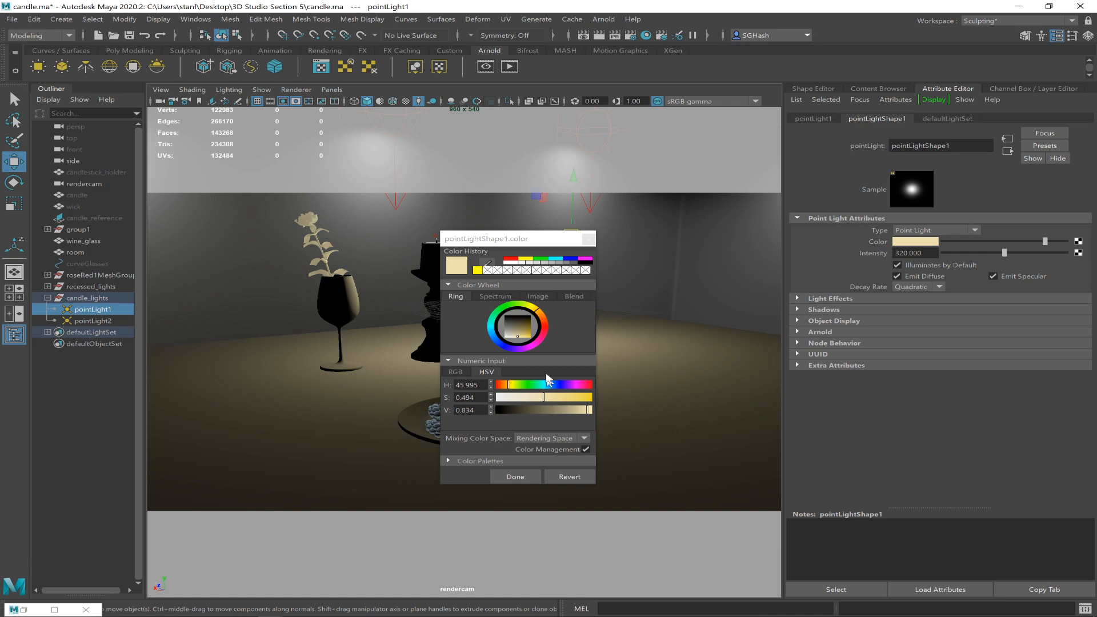
pyautogui.click(539, 315)
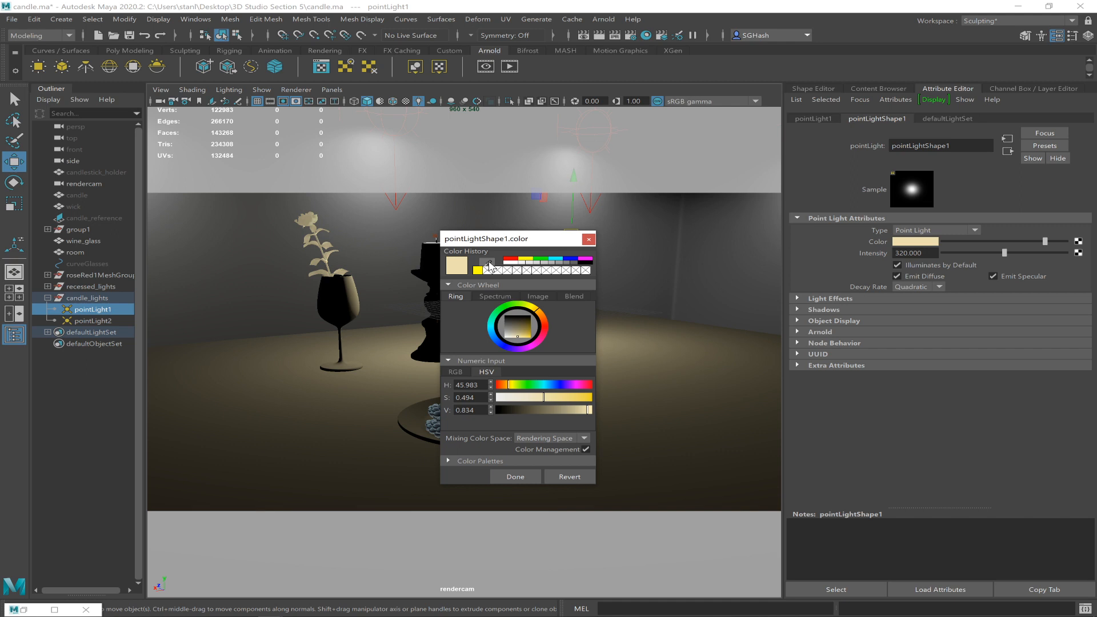
pyautogui.click(489, 265)
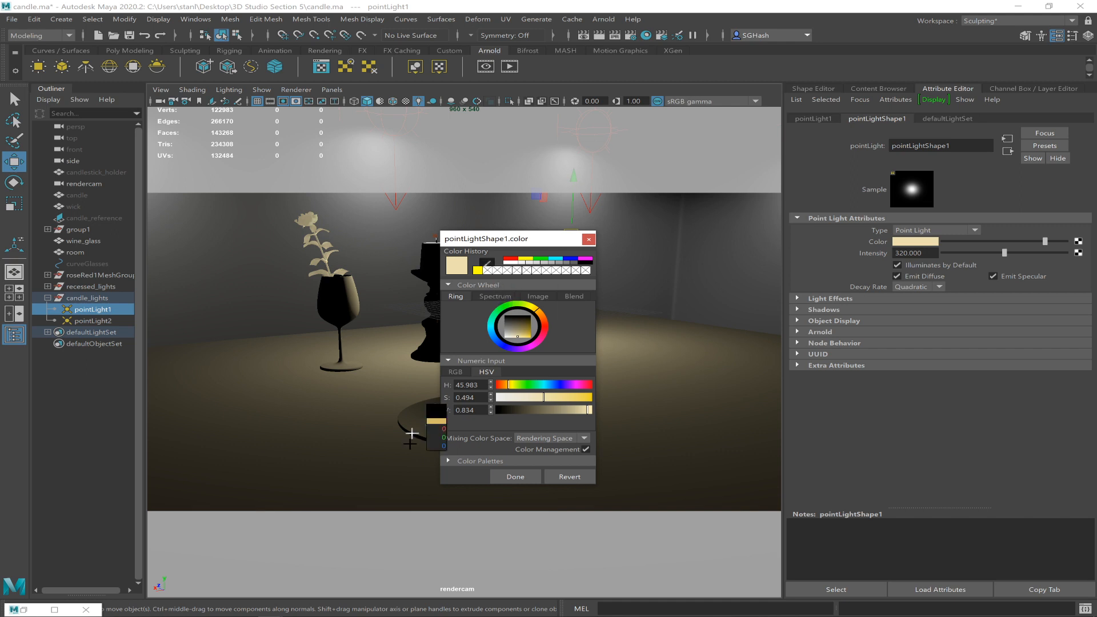
pyautogui.click(354, 387)
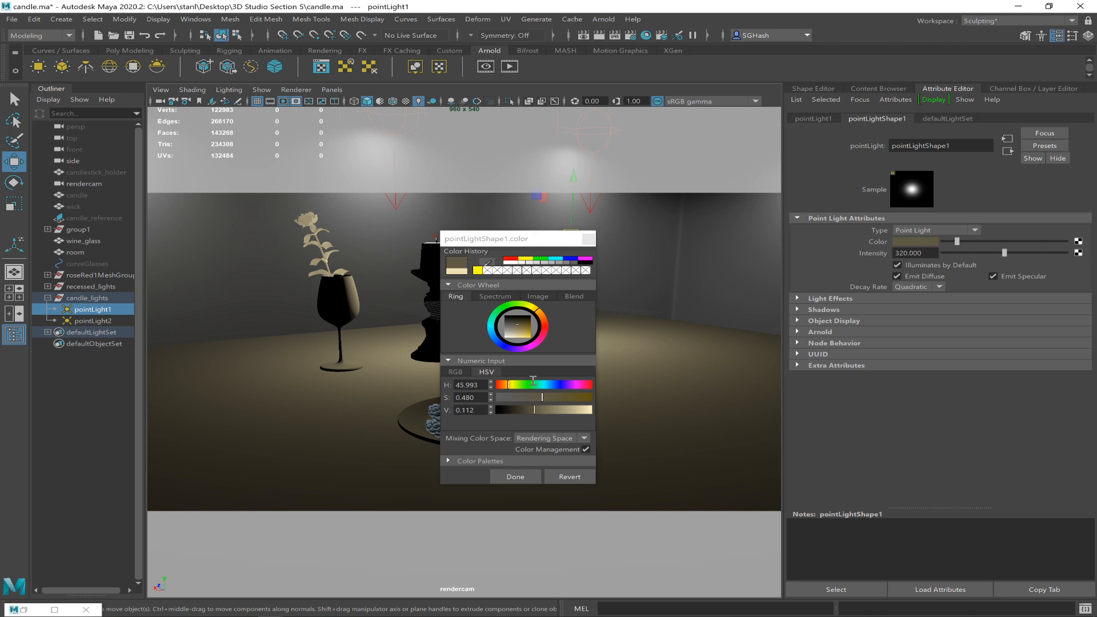
pyautogui.moveTo(522, 334); pyautogui.dragTo(527, 335)
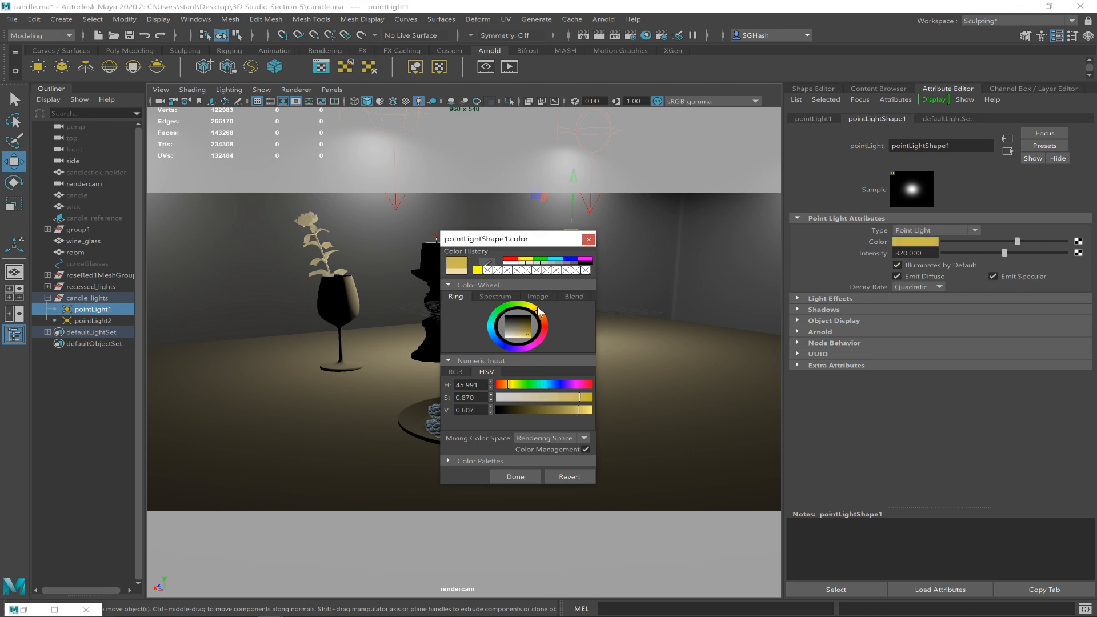
pyautogui.click(589, 411)
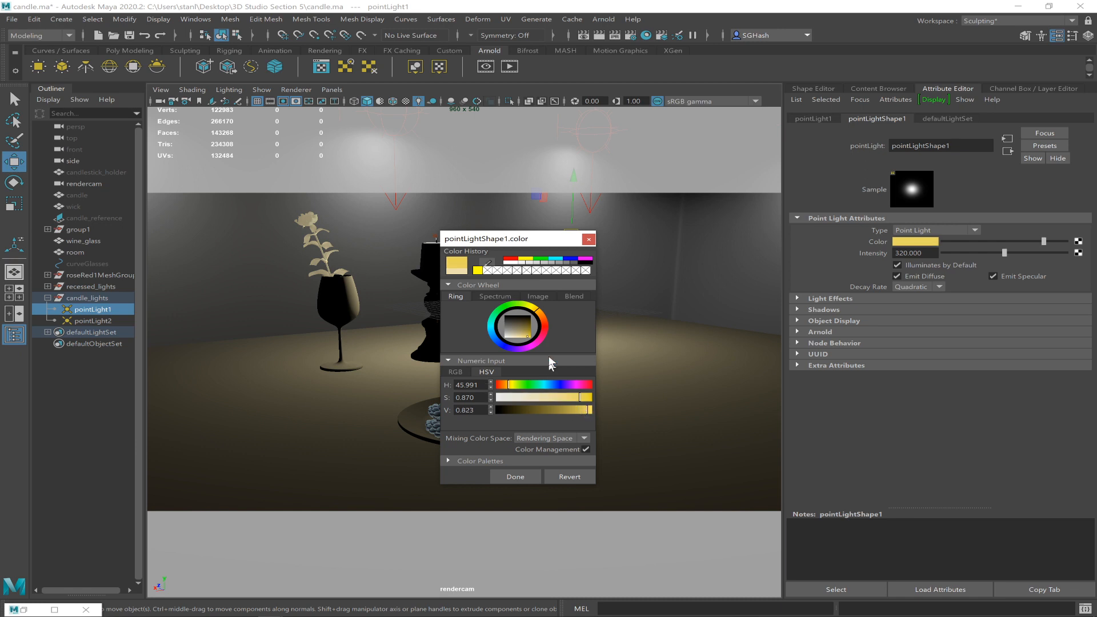
pyautogui.click(510, 478)
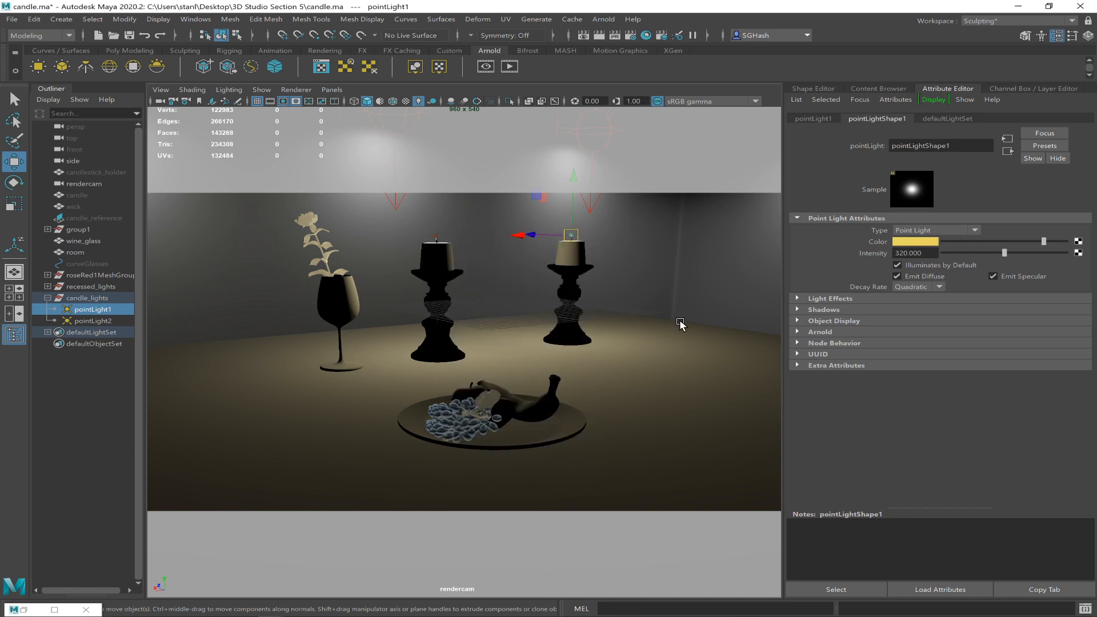
pyautogui.moveTo(1004, 253); pyautogui.dragTo(1012, 252)
# Look up the candle flame temperature in the Kelvin color temperature chart in Chrome and return to Maya.
pyautogui.hotkey('alt', 'Tab')
pyautogui.hotkey('alt', 'Tab')
pyautogui.hotkey('alt', 'Tab')
pyautogui.hotkey('alt', 'Tab')
pyautogui.hotkey('alt', 'Tab')
pyautogui.hotkey('alt', 'Tab')
pyautogui.hotkey('alt', 'Tab')
pyautogui.hotkey('alt', 'Tab')
pyautogui.click(812, 8)
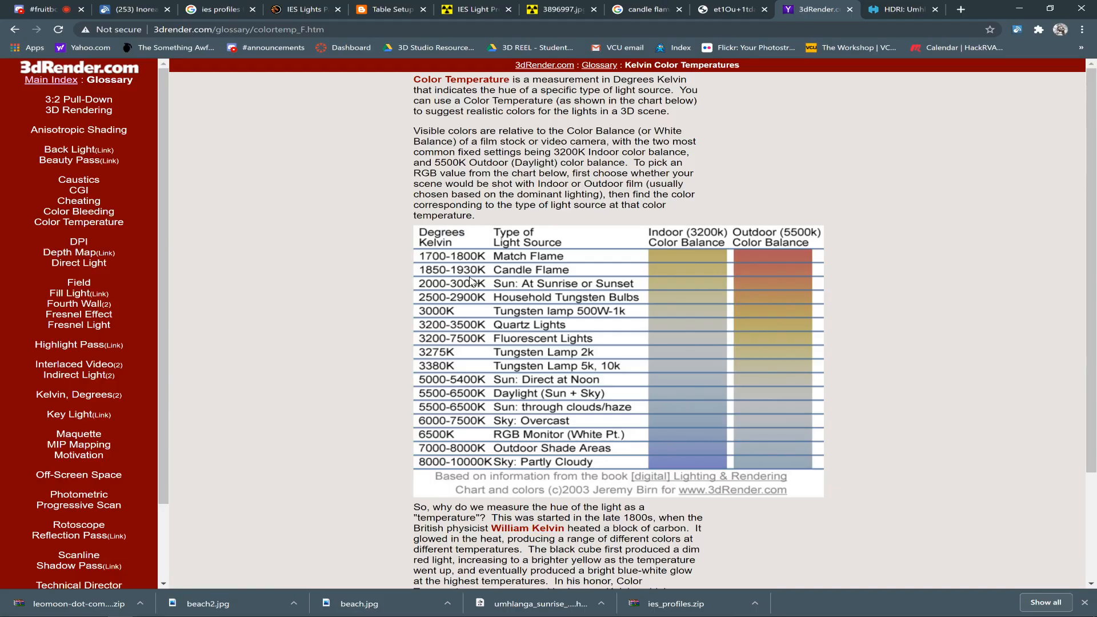
pyautogui.hotkey('alt', 'Tab')
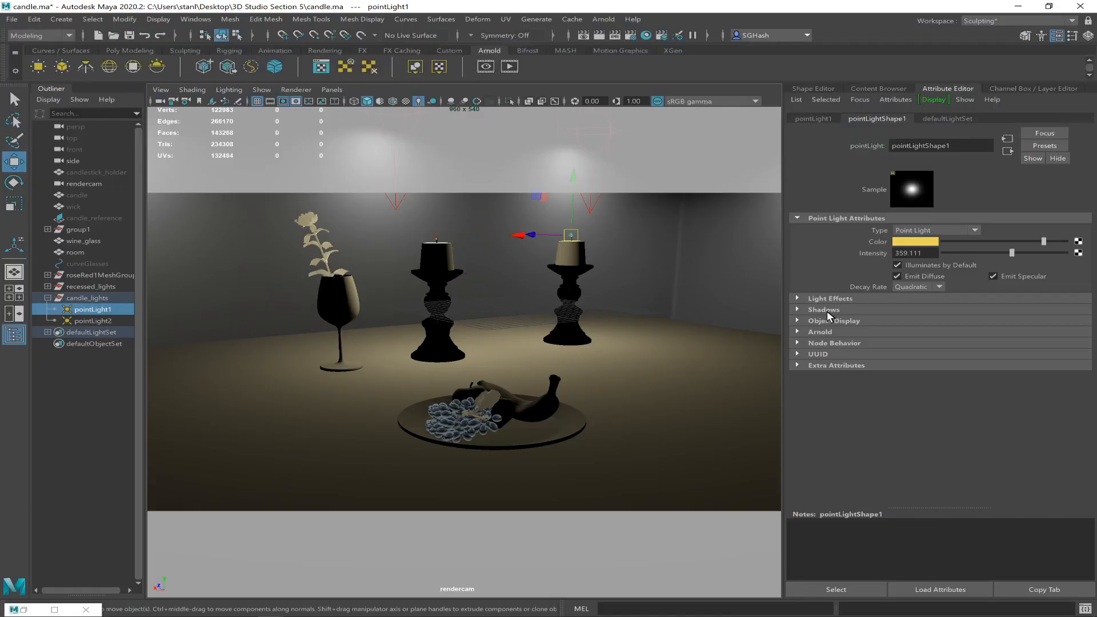
# Set pointLight1's Arnold samples to 4 with Use Color Temperature enabled.
pyautogui.click(833, 333)
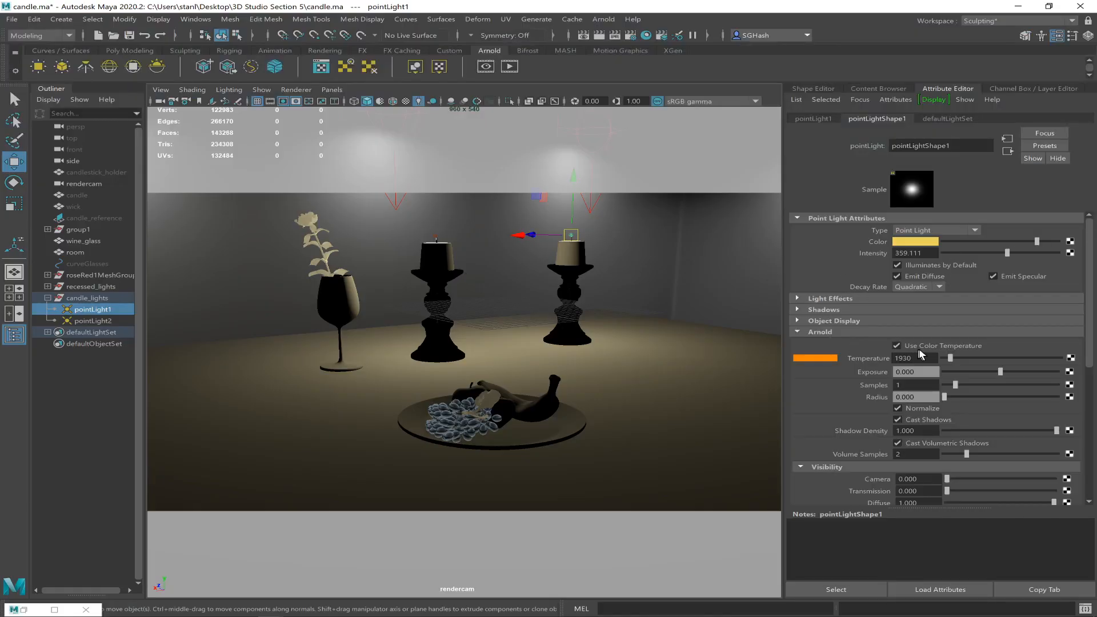
pyautogui.moveTo(917, 358); pyautogui.dragTo(887, 355)
pyautogui.click(897, 346)
pyautogui.click(896, 346)
pyautogui.click(906, 385)
pyautogui.press('Return')
# Consult the Kelvin chart and try the candle light at a temperature of 1850 and at higher values around 3387.
pyautogui.click(109, 320)
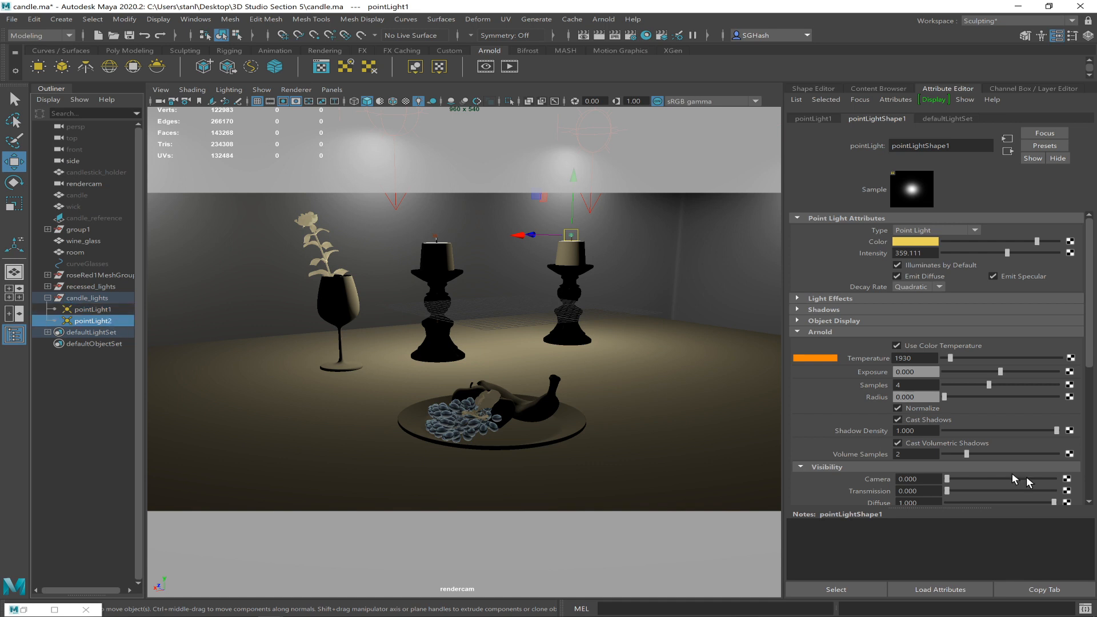
pyautogui.click(908, 385)
pyautogui.rightClick(909, 389)
pyautogui.click(916, 358)
pyautogui.hotkey('alt', 'Tab')
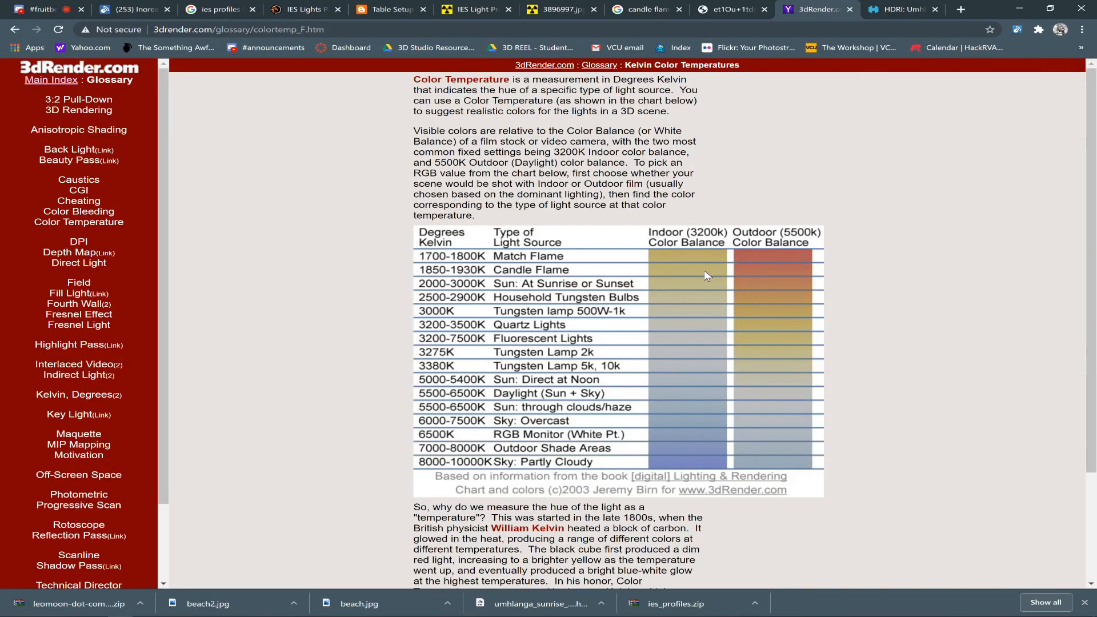
pyautogui.hotkey('alt', 'Tab')
pyautogui.rightClick(916, 361)
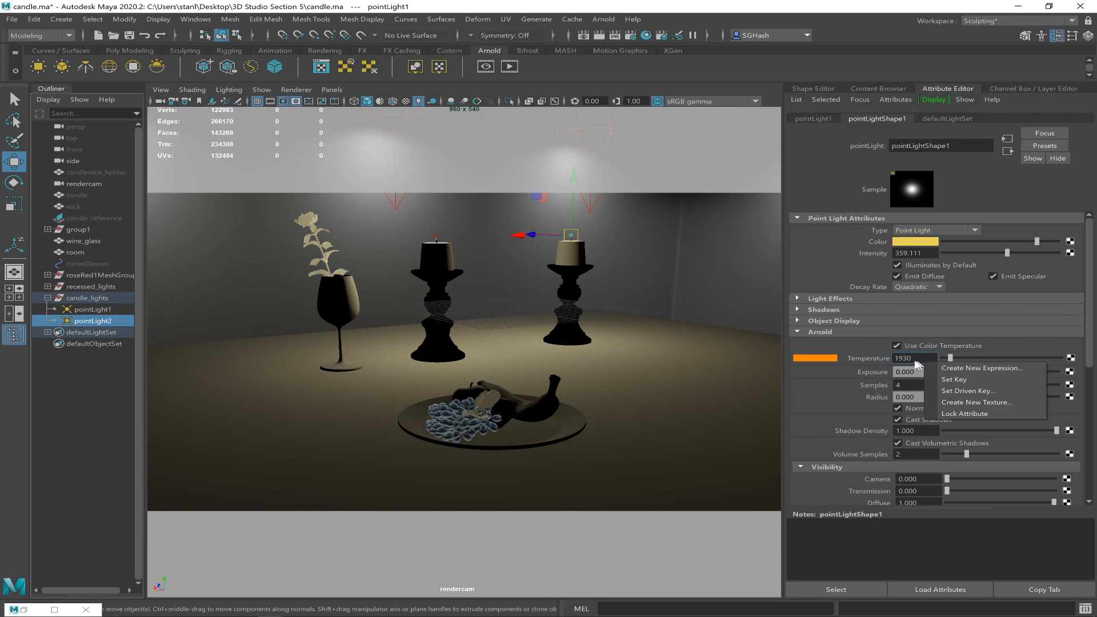
pyautogui.click(915, 359)
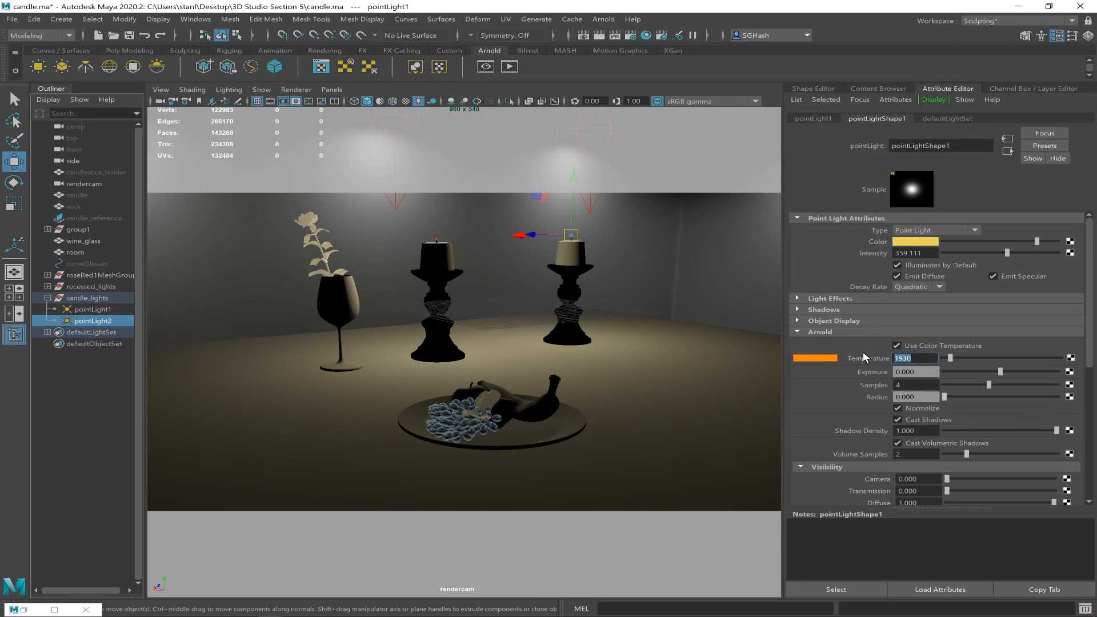
pyautogui.write('1850')
pyautogui.press('Return')
pyautogui.moveTo(951, 358); pyautogui.dragTo(965, 364)
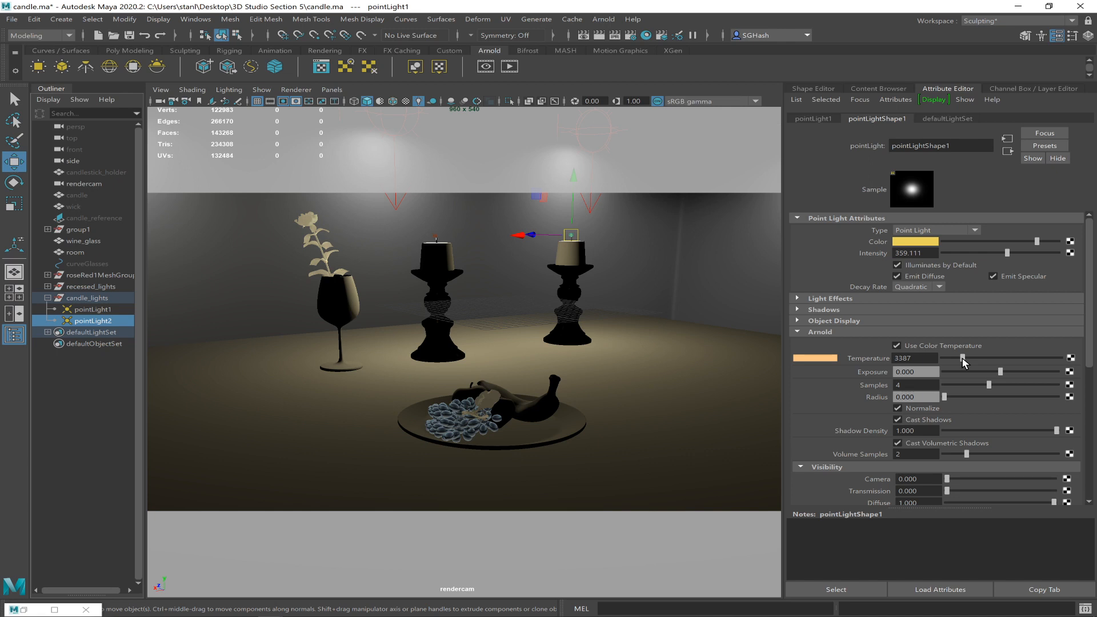
pyautogui.moveTo(963, 361); pyautogui.dragTo(958, 362)
# Recheck the candle flame row in the Kelvin chart and set the candle light's Arnold temperature to 1930.
pyautogui.hotkey('alt', 'Tab')
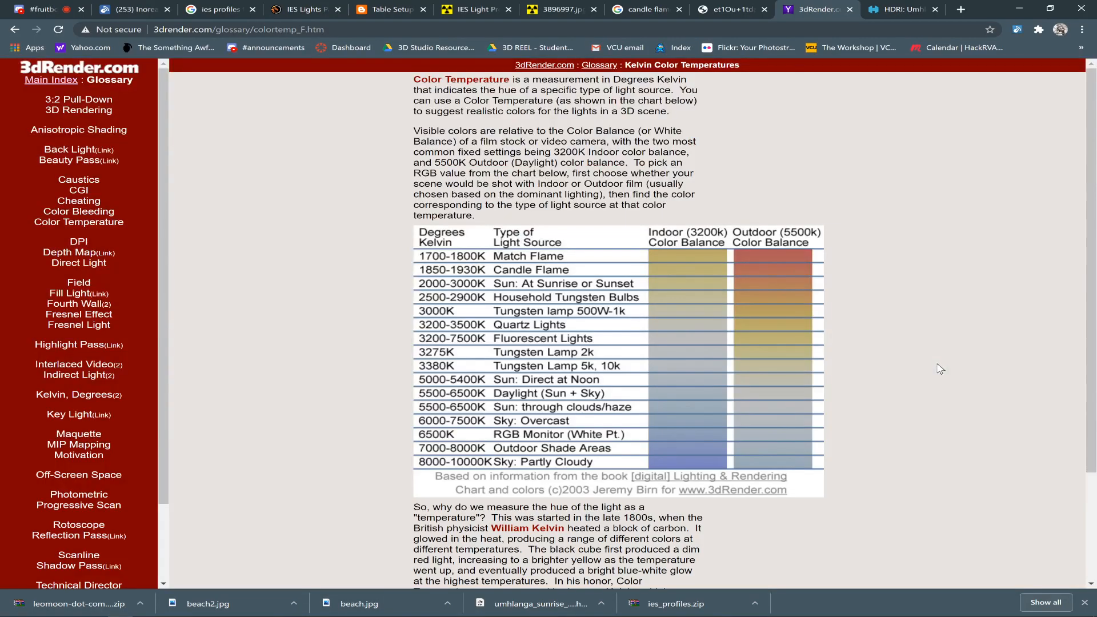
pyautogui.hotkey('alt', 'Tab')
pyautogui.click(915, 358)
pyautogui.write('19')
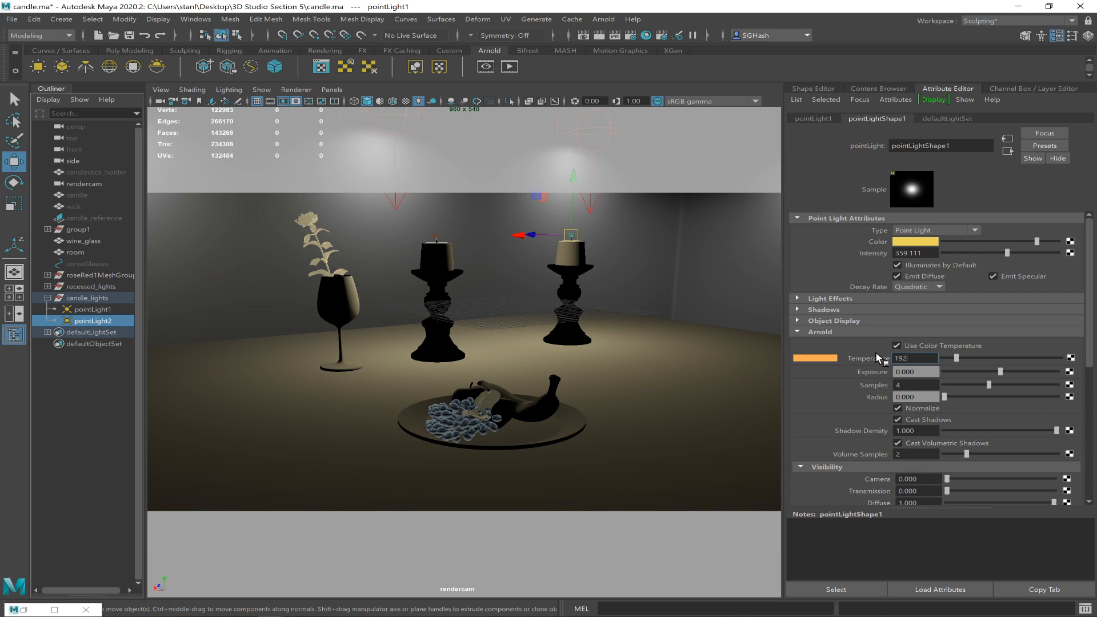
pyautogui.write('39')
pyautogui.press('Return')
pyautogui.click(917, 358)
pyautogui.write('1930')
pyautogui.press('Return')
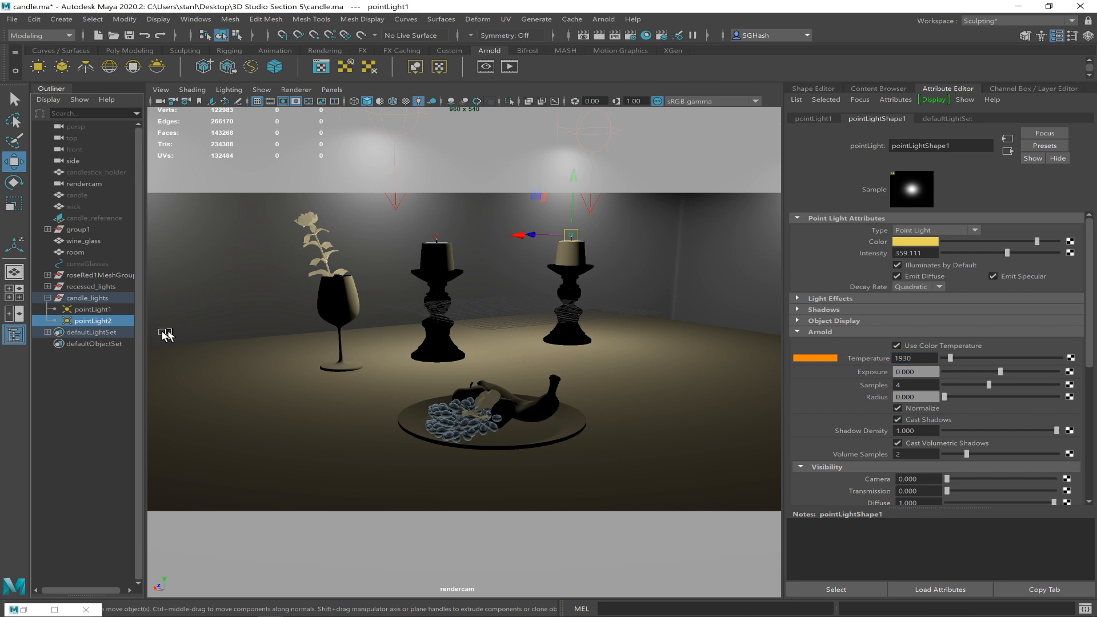
# Reselect pointLight1, test-render the scene, and mark a render region around the wine glass and both candles.
pyautogui.click(114, 310)
pyautogui.click(914, 359)
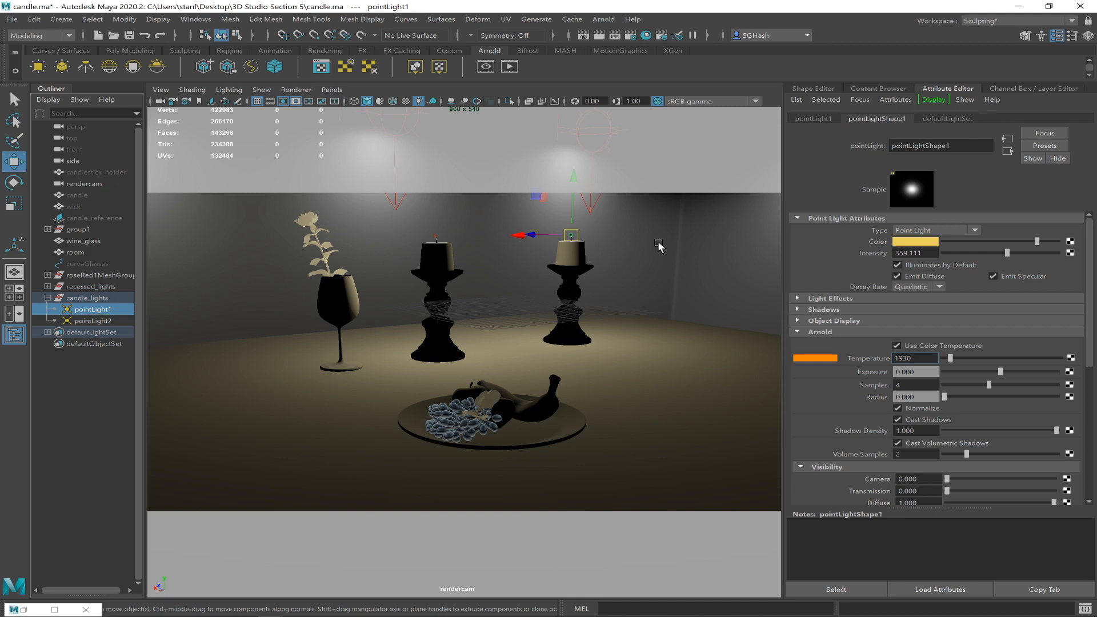
pyautogui.click(584, 35)
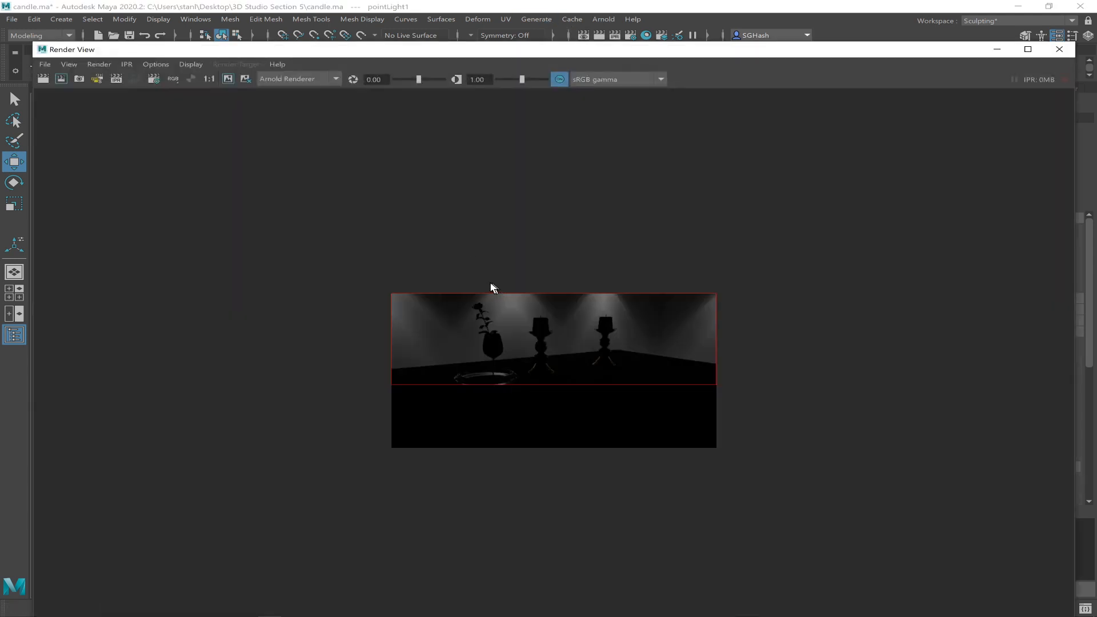
pyautogui.moveTo(440, 290); pyautogui.dragTo(625, 416)
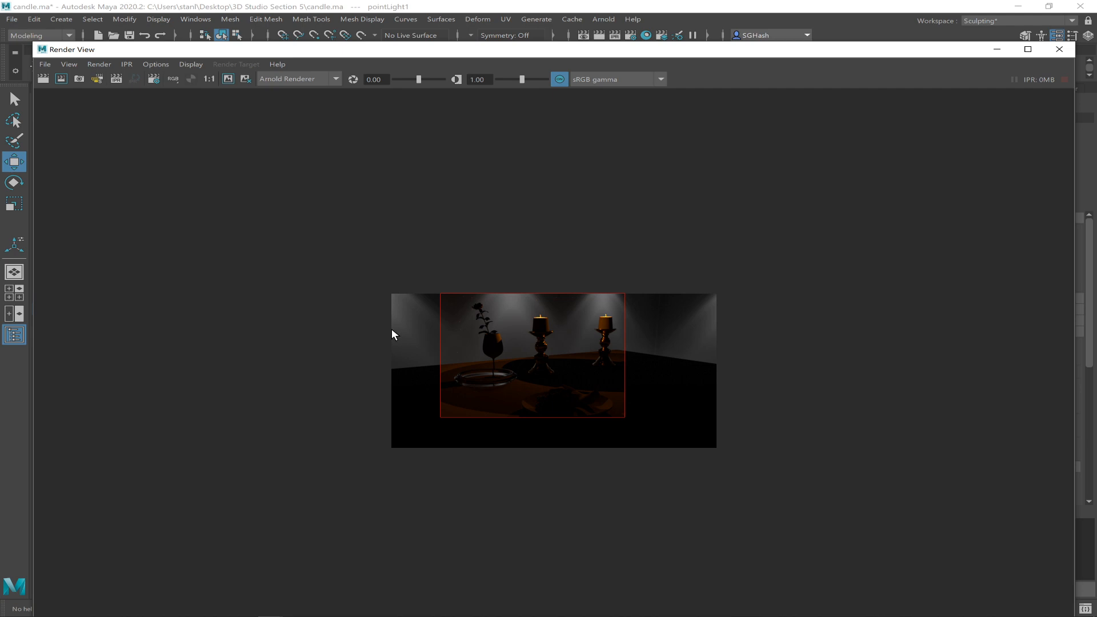
# Examine the rendered region around the wine glass and both candles up close, and minimise the render window.
pyautogui.keyDown('alt'); pyautogui.moveTo(376, 290); pyautogui.dragTo(497, 366, button='right'); pyautogui.keyUp('alt')
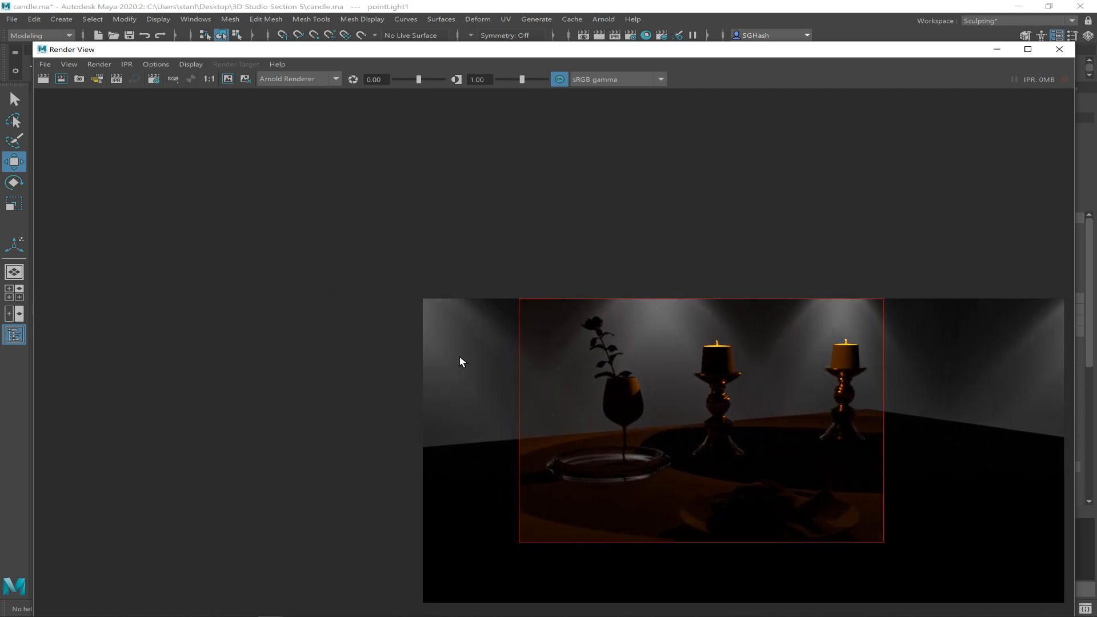
pyautogui.moveTo(460, 286); pyautogui.dragTo(939, 518)
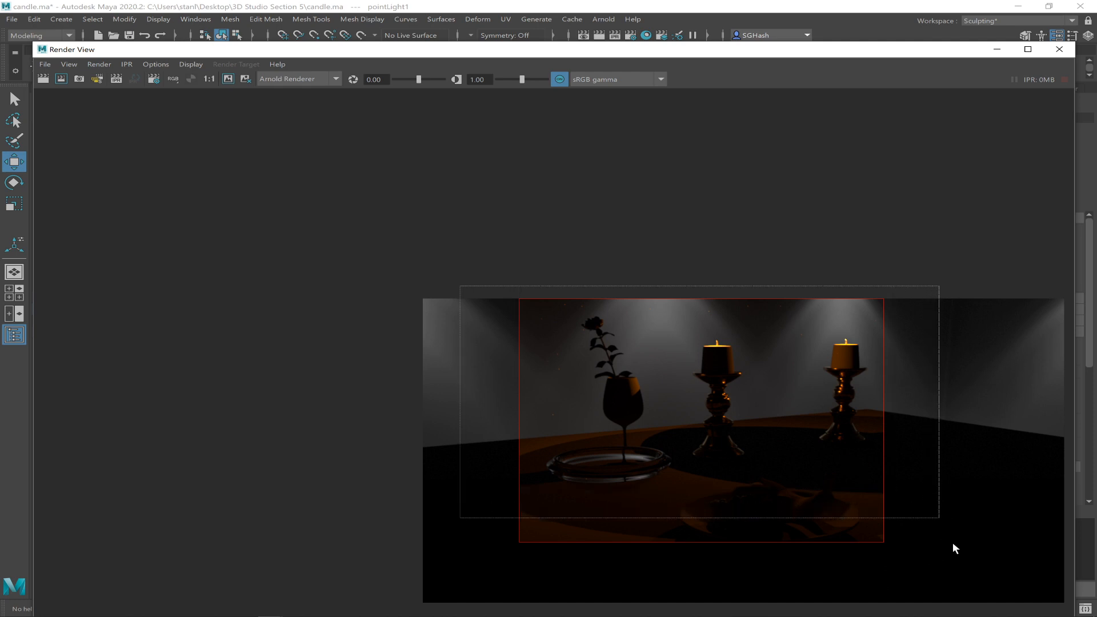
pyautogui.hotkey('shift', 'f')
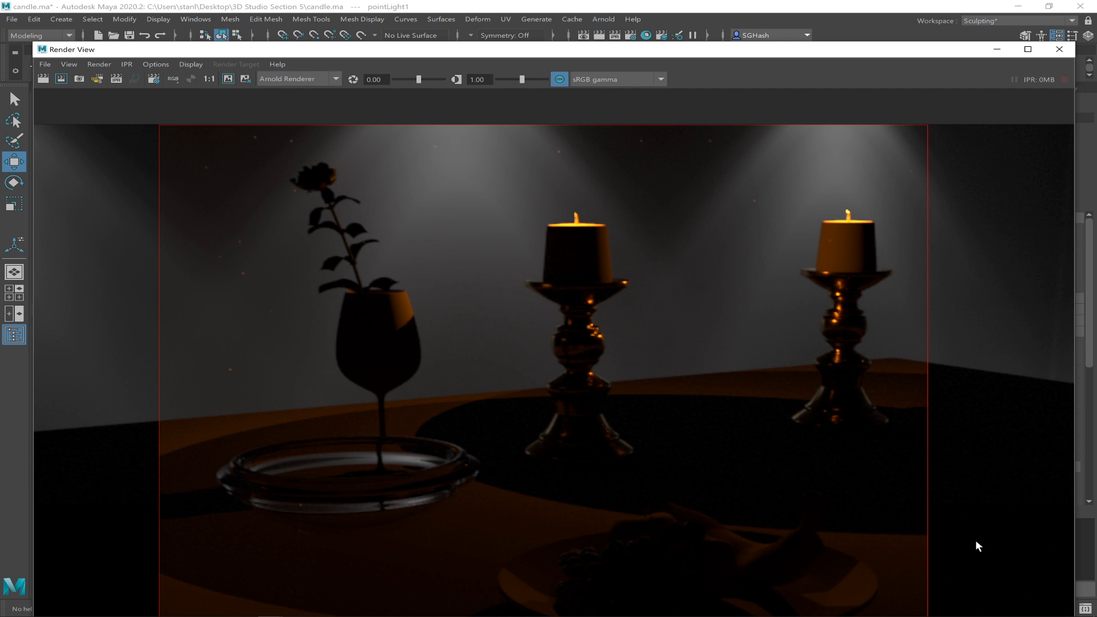
pyautogui.click(995, 48)
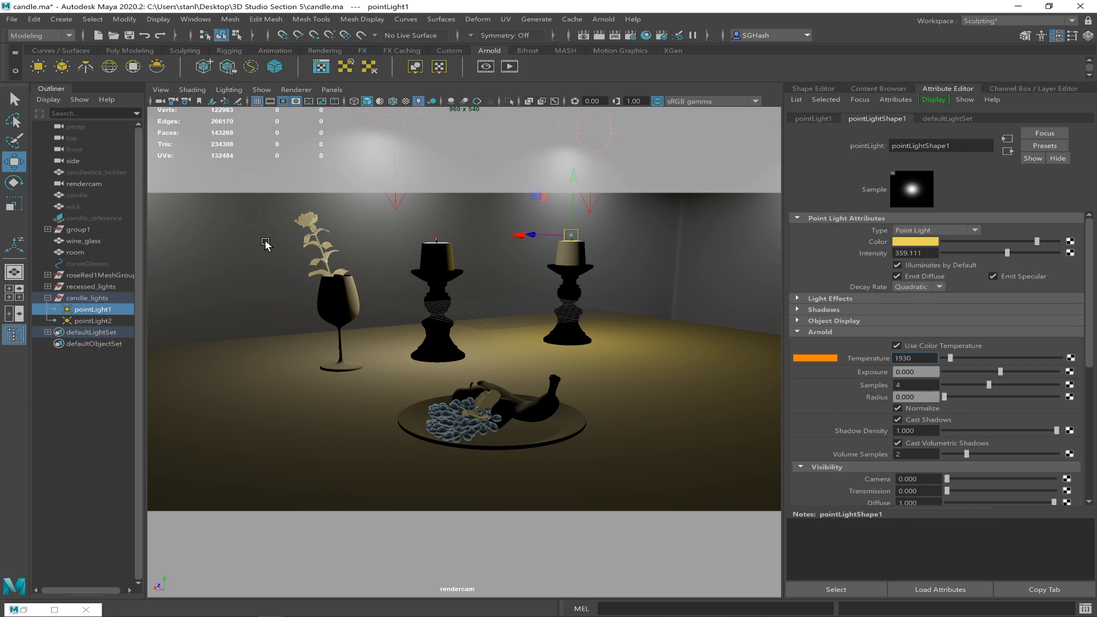
# Add an Arnold skydome light and hide the candle_lights and recessed_lights groups.
pyautogui.click(110, 67)
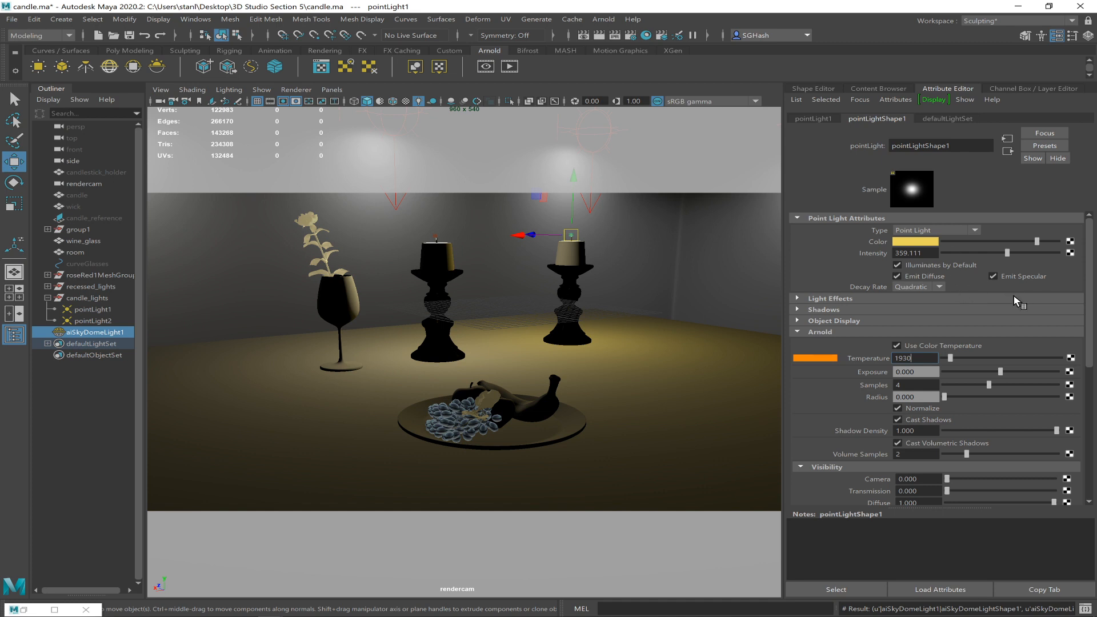
pyautogui.click(89, 320)
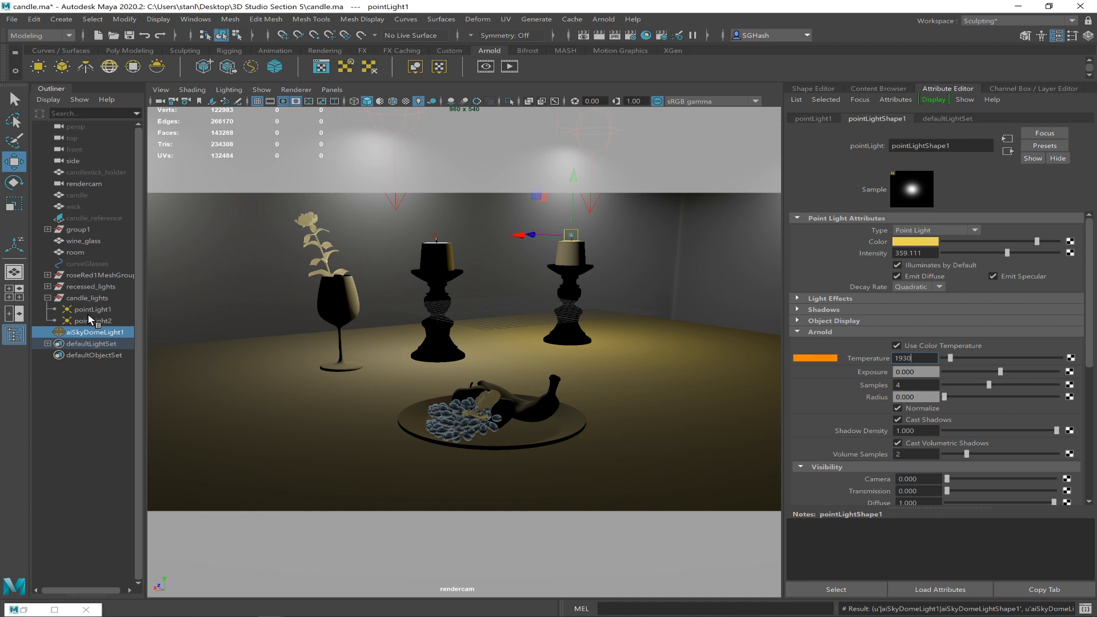
pyautogui.keyDown('shift'); pyautogui.click(91, 310); pyautogui.keyUp('shift')
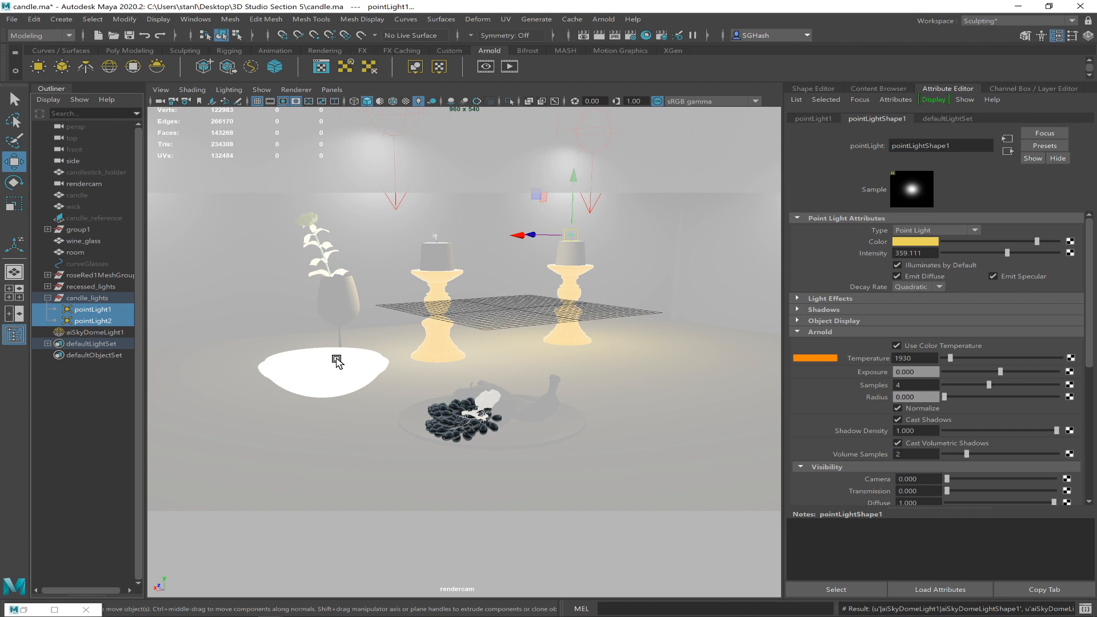
pyautogui.press('Up')
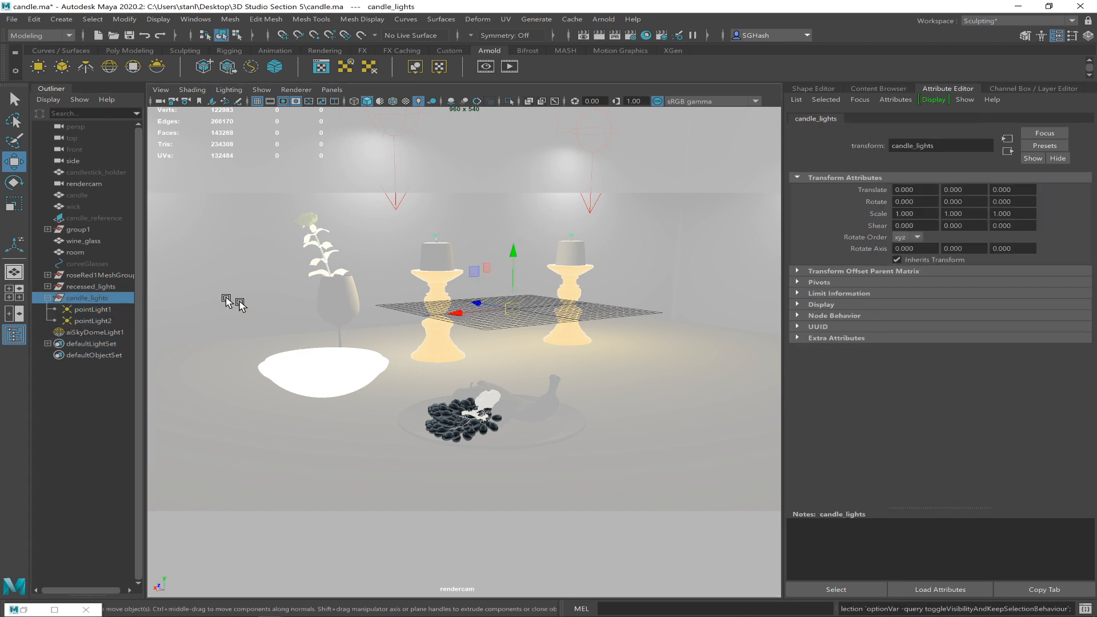
pyautogui.click(46, 299)
pyautogui.press('h')
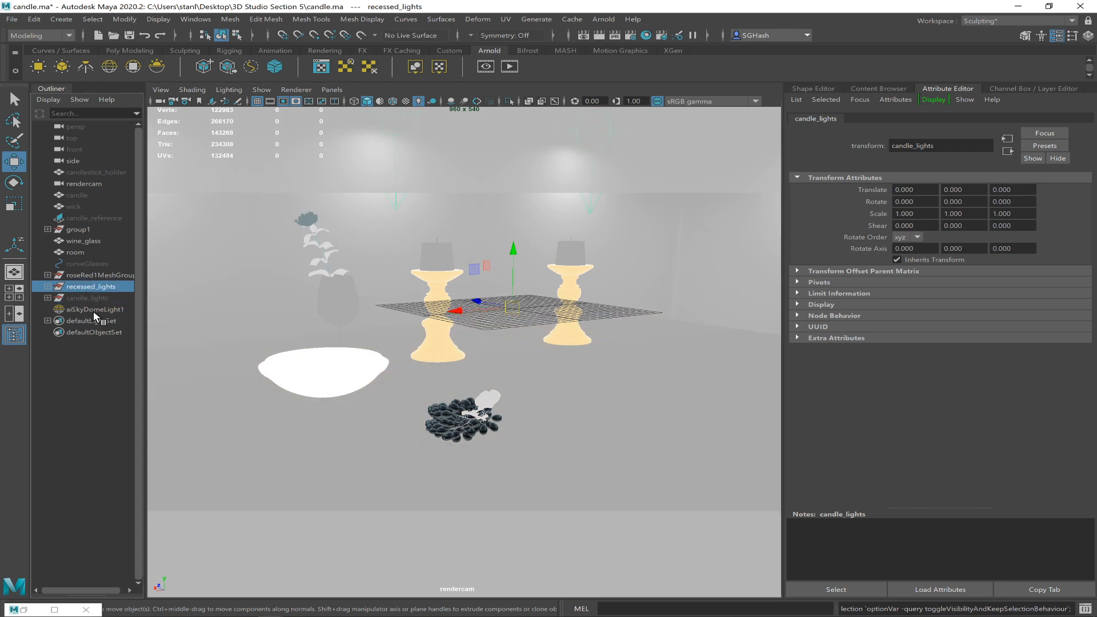
pyautogui.press('h')
# Switch the viewport to smooth-shaded display and select aiSkyDomeLight1.
pyautogui.click(92, 310)
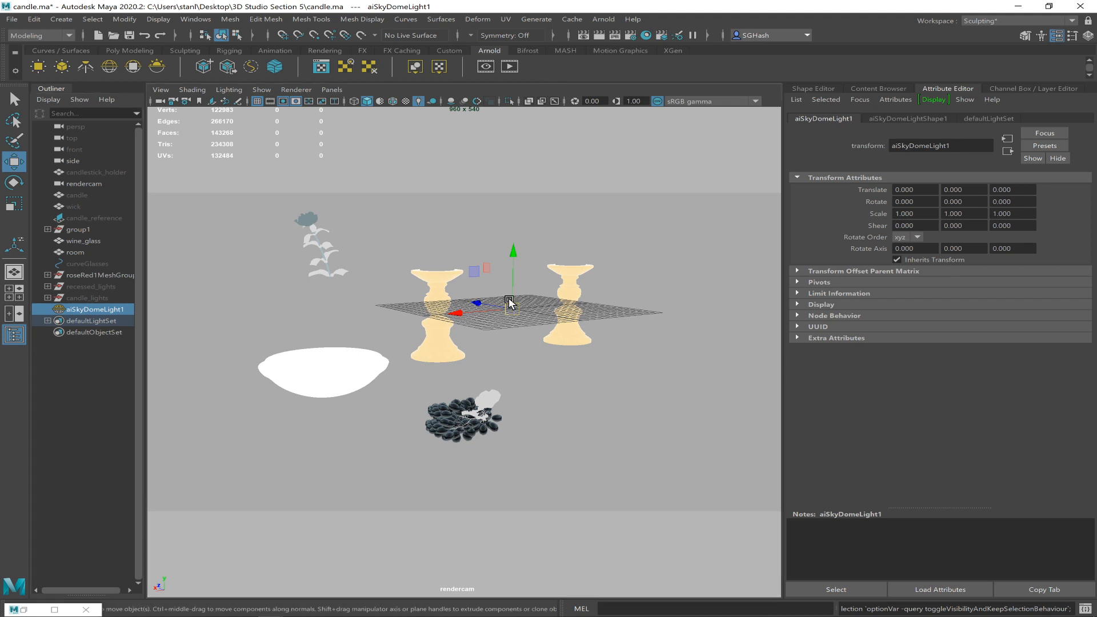
pyautogui.press('5')
pyautogui.press('7')
pyautogui.press('5')
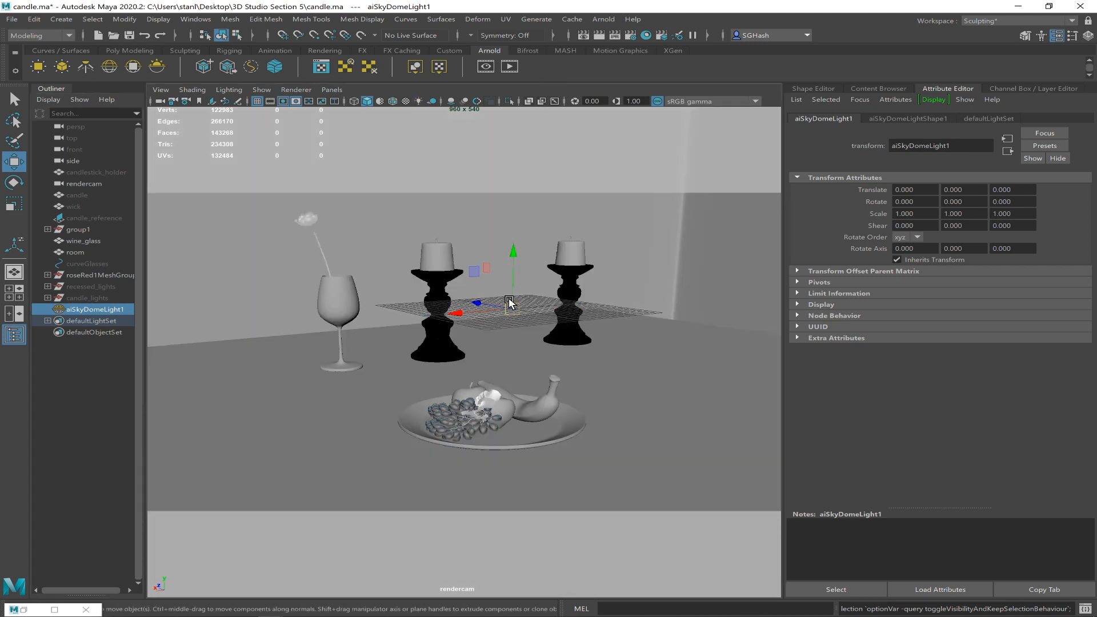
pyautogui.click(100, 395)
pyautogui.click(119, 309)
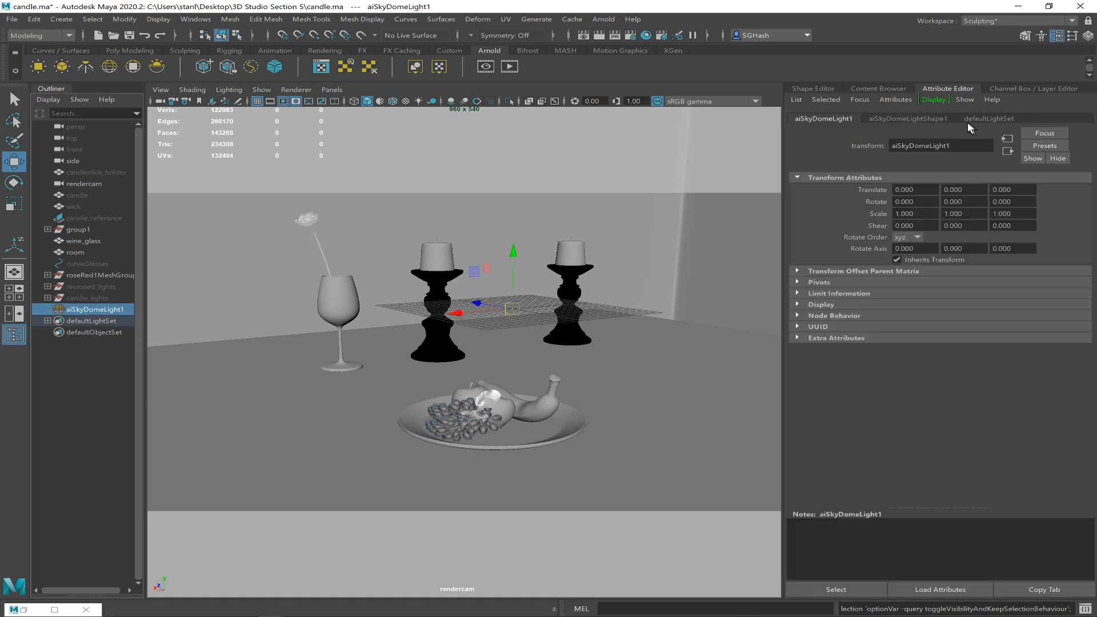
# Connect a File texture to the skydome light's color and browse the Desktop folder for its image.
pyautogui.click(912, 119)
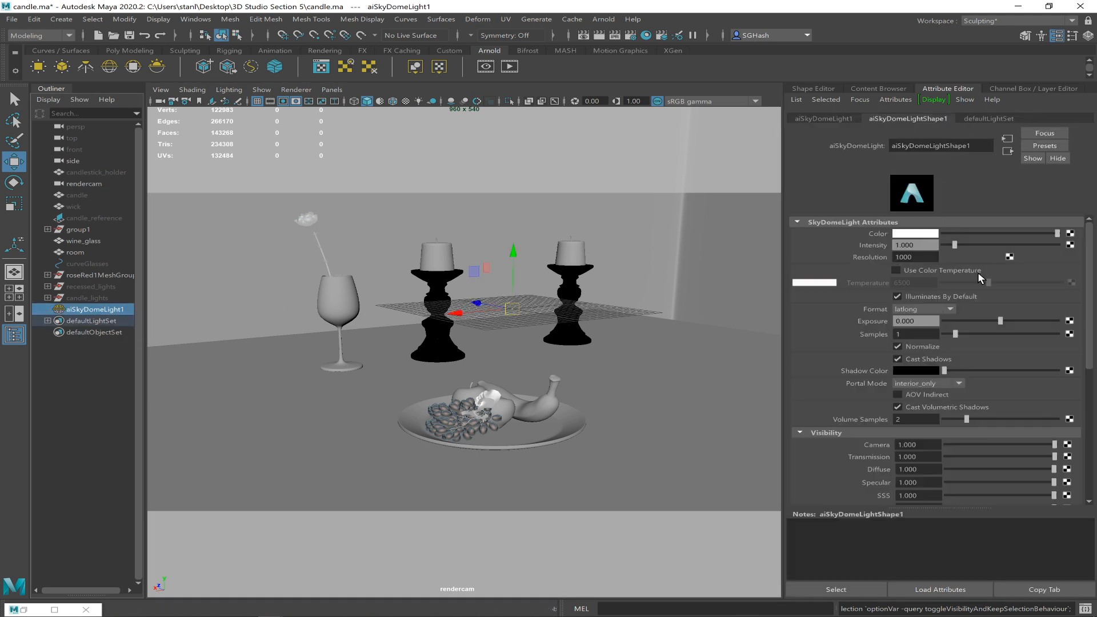
pyautogui.click(1070, 234)
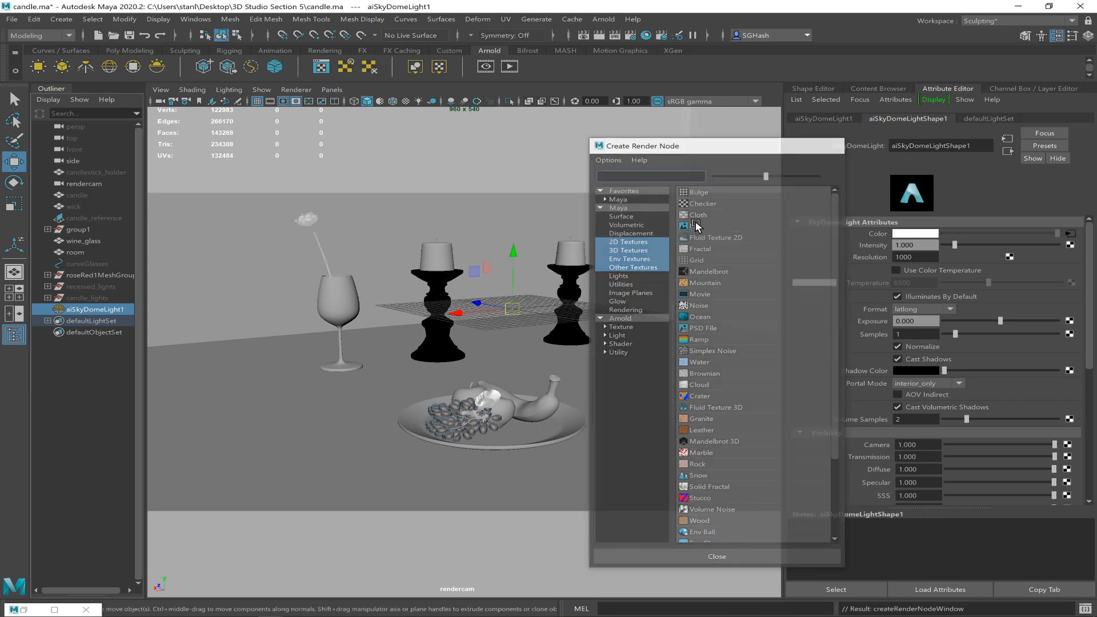
pyautogui.click(696, 226)
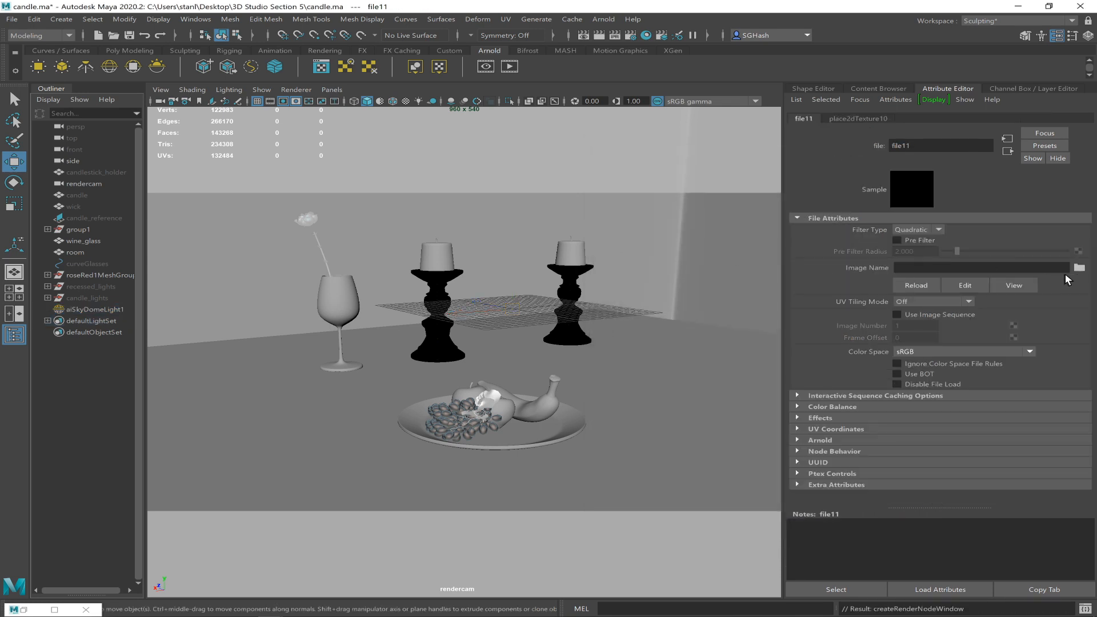
pyautogui.click(1079, 268)
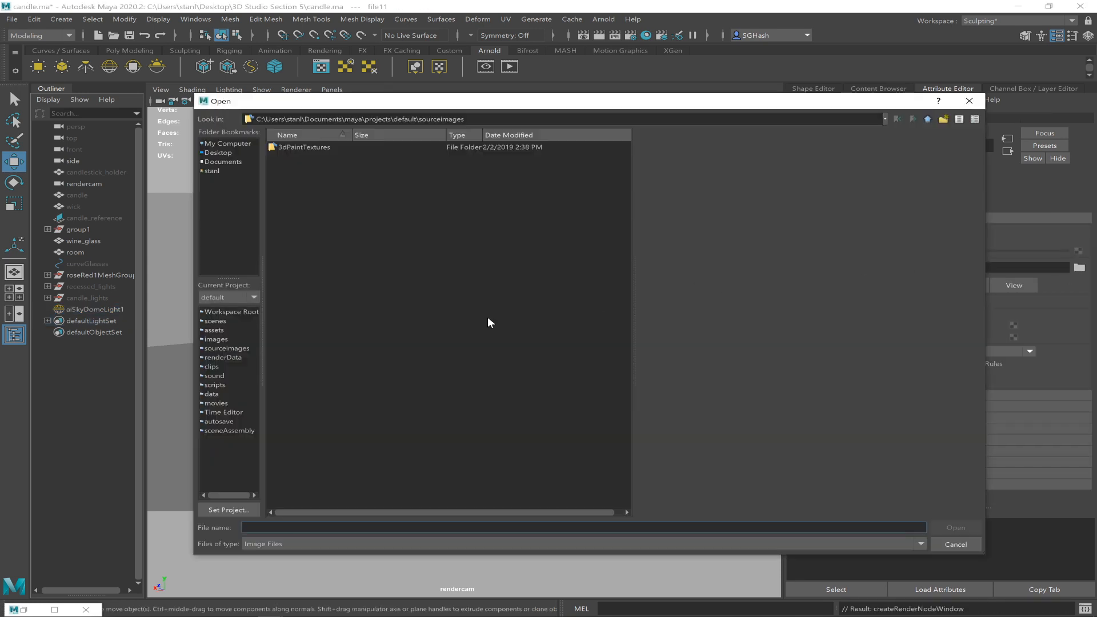
pyautogui.click(214, 153)
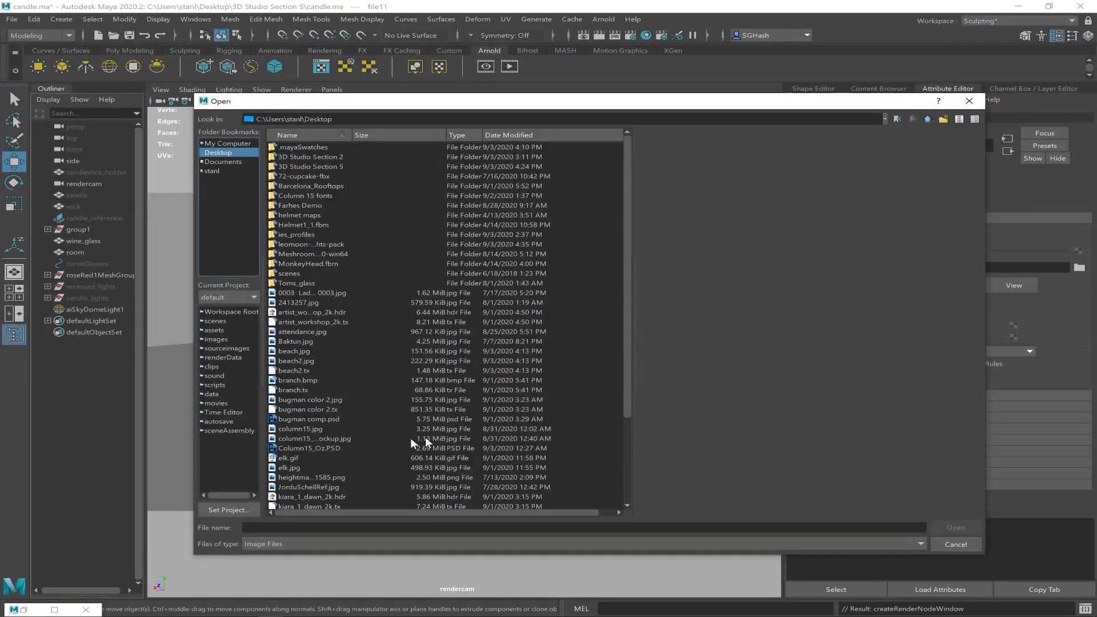
pyautogui.moveTo(624, 367); pyautogui.dragTo(629, 454)
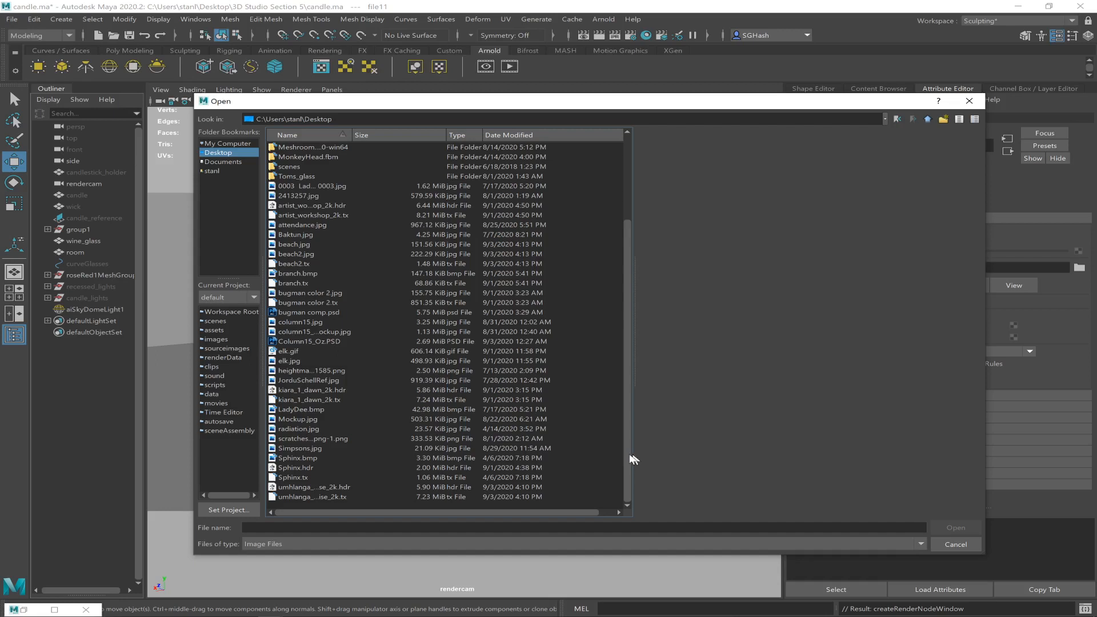
# Preview the Desktop's HDR images, including umhlanga_sunrise_2k.hdr and kiara_1_dawn_2k.hdr, and load artist_workshop_2k.hdr into the file texture.
pyautogui.click(301, 469)
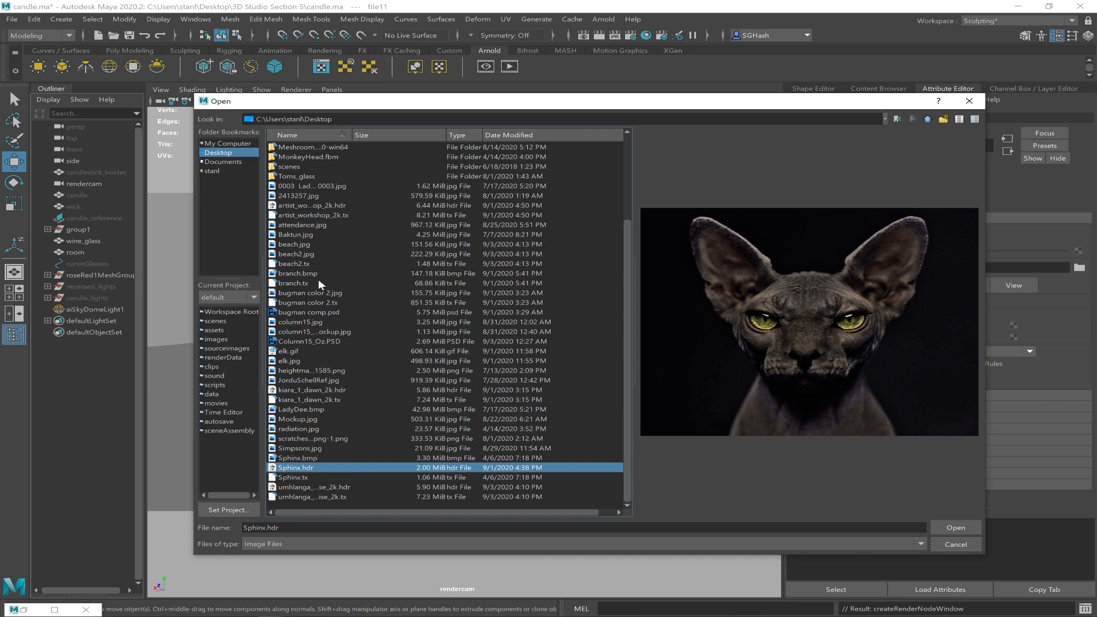
pyautogui.click(340, 205)
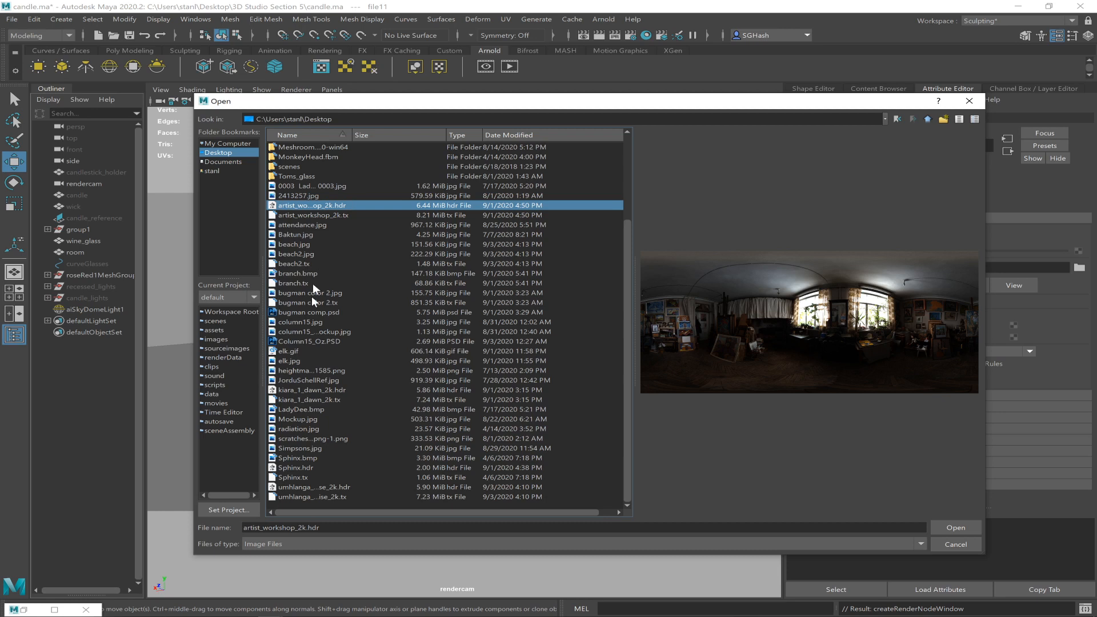
pyautogui.click(303, 489)
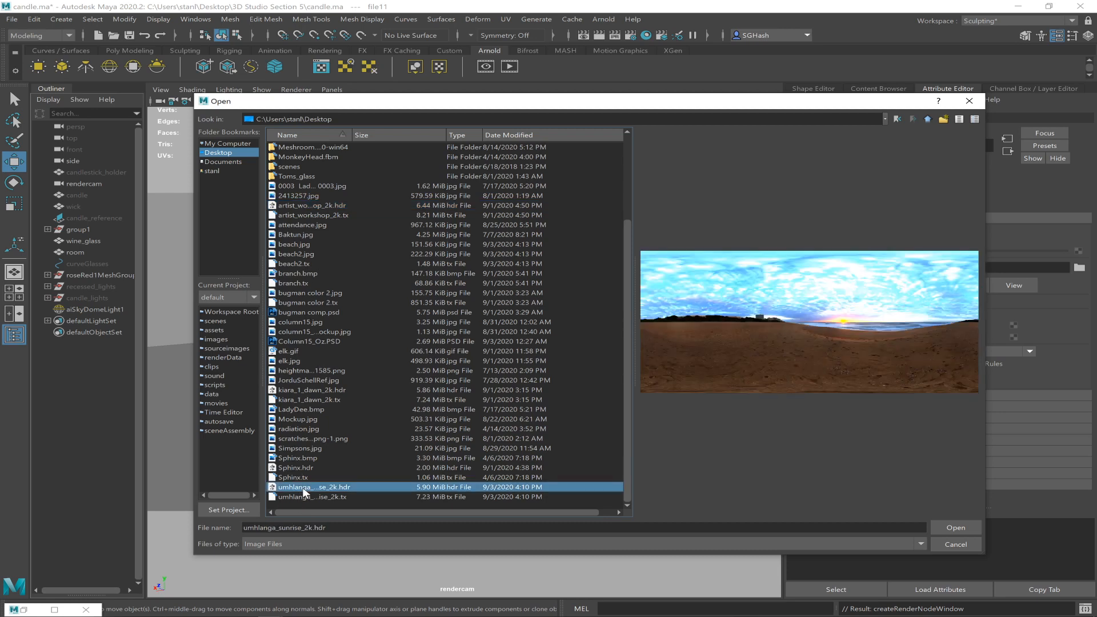
pyautogui.click(341, 391)
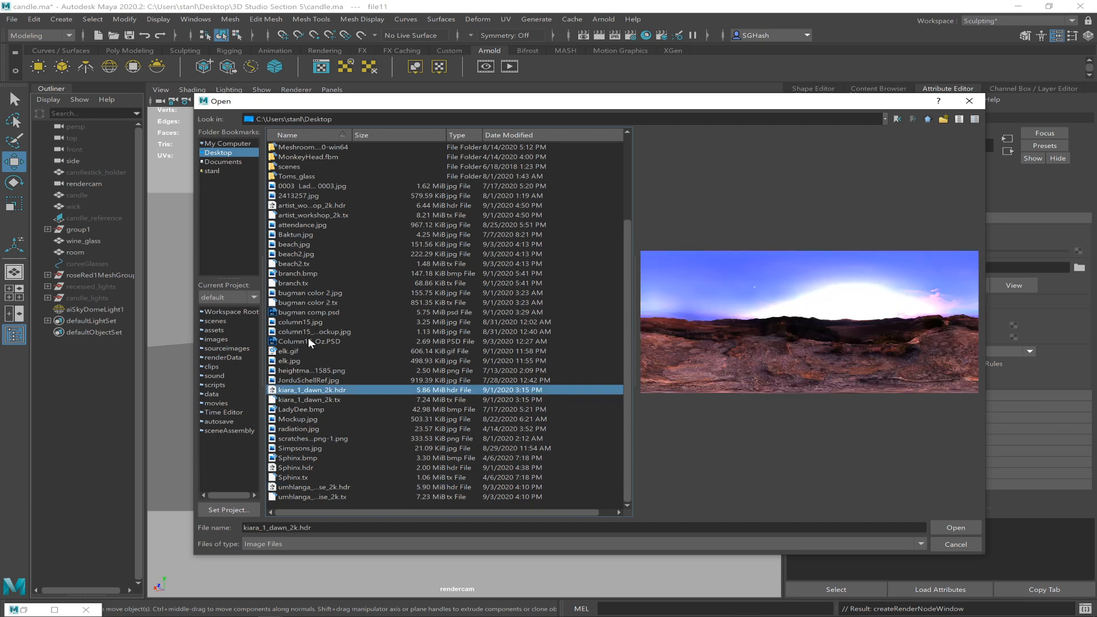
pyautogui.click(327, 205)
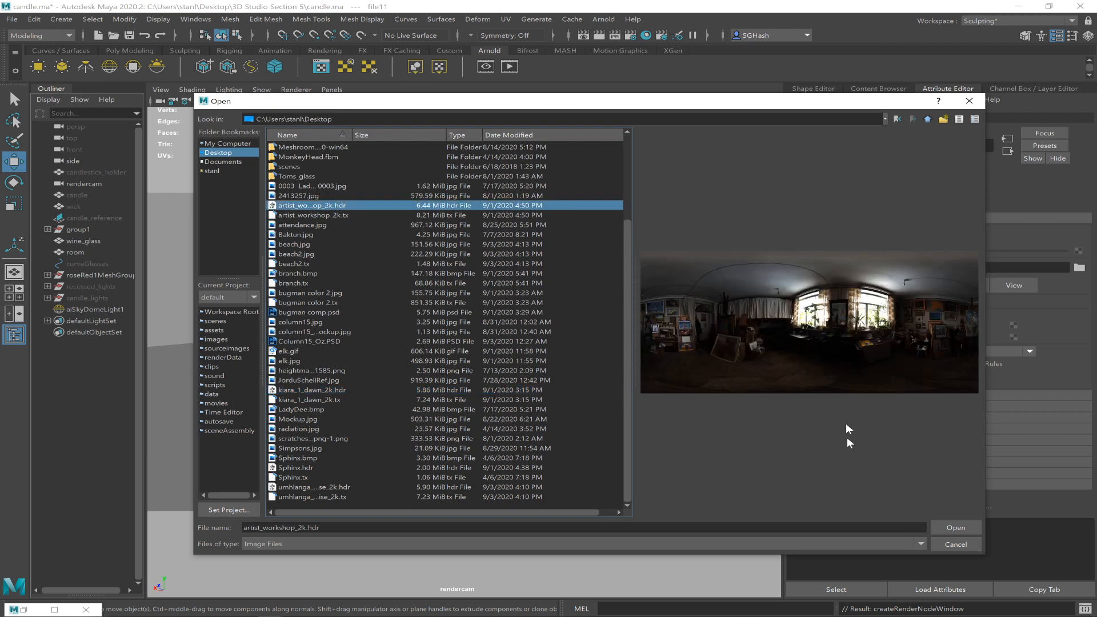
pyautogui.click(948, 521)
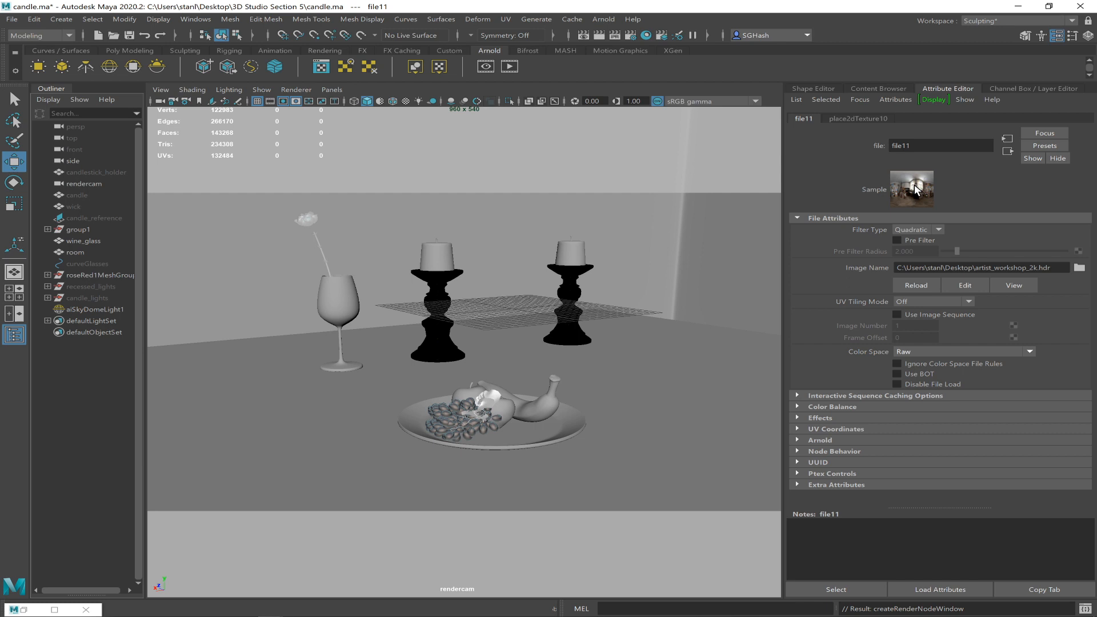
# Return to the skydome light's attributes and test-render a region covering the image's left half up to the middle candle.
pyautogui.click(1010, 151)
pyautogui.click(924, 244)
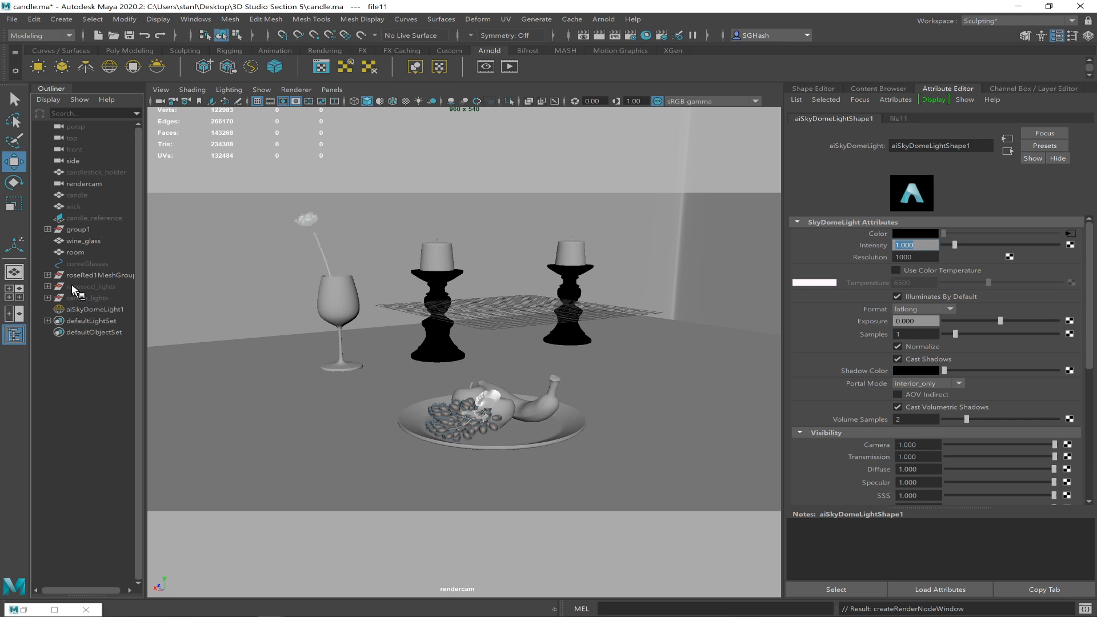
pyautogui.click(82, 309)
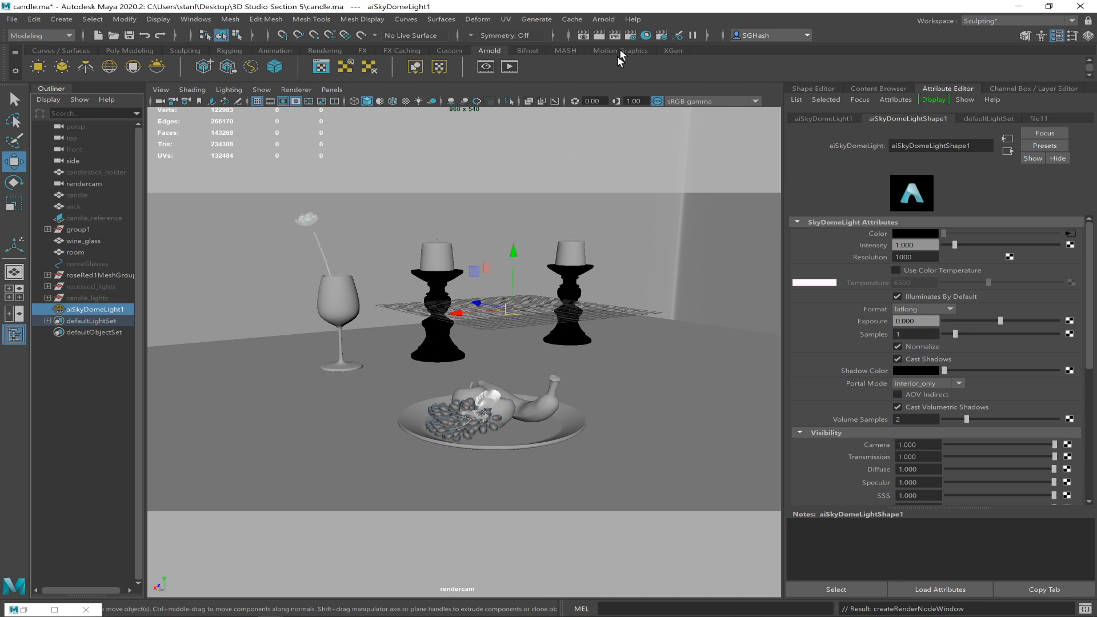
pyautogui.click(583, 35)
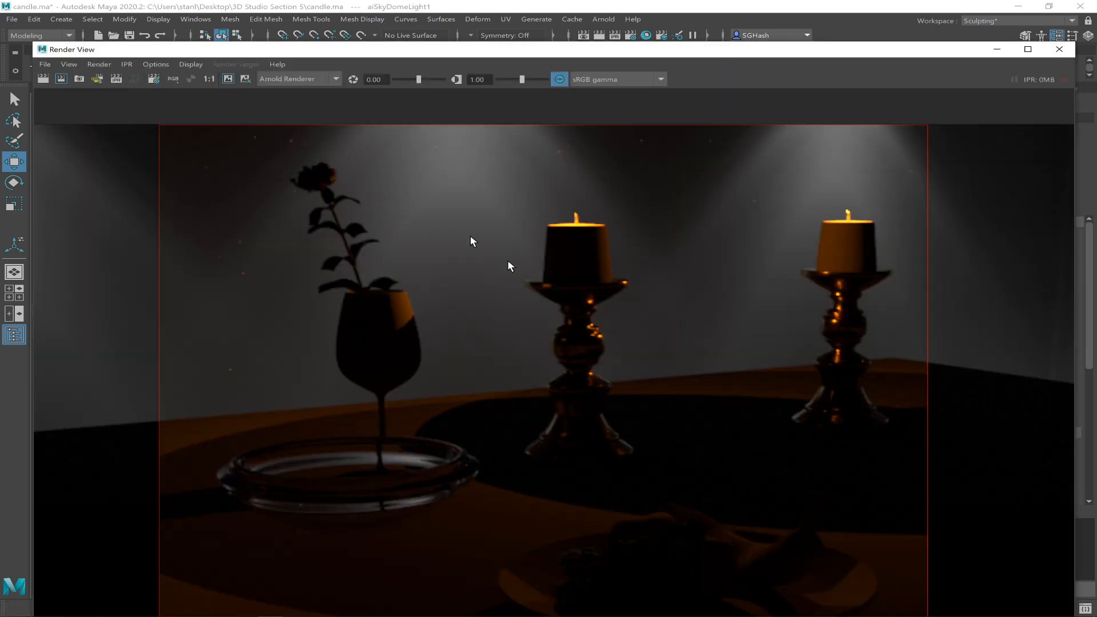
pyautogui.scroll(-5, 571, 269)
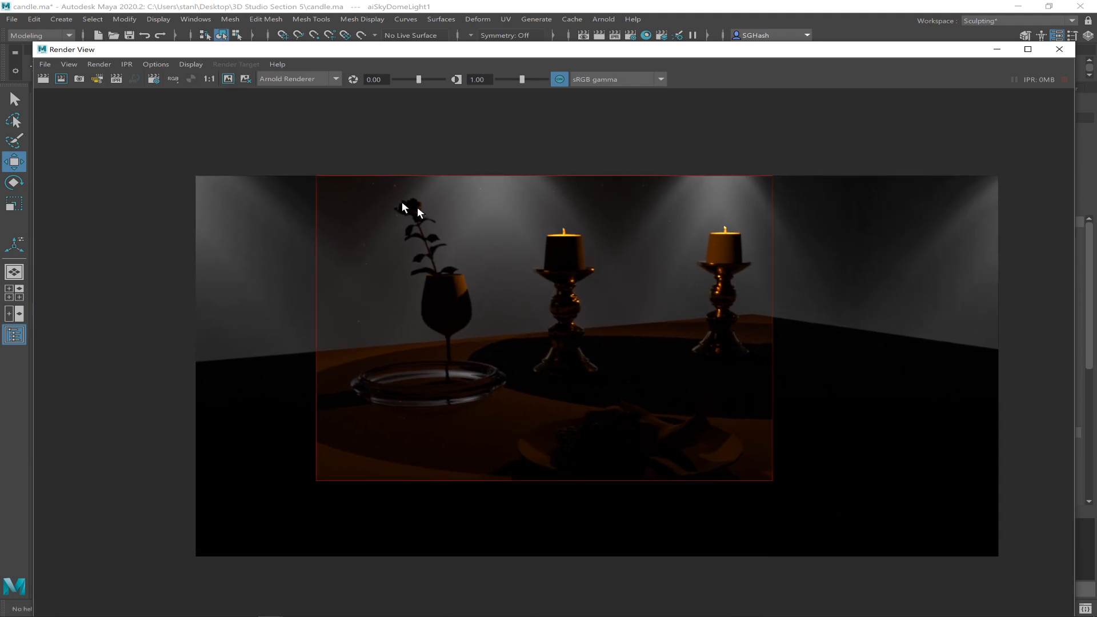
pyautogui.moveTo(188, 161); pyautogui.dragTo(565, 592)
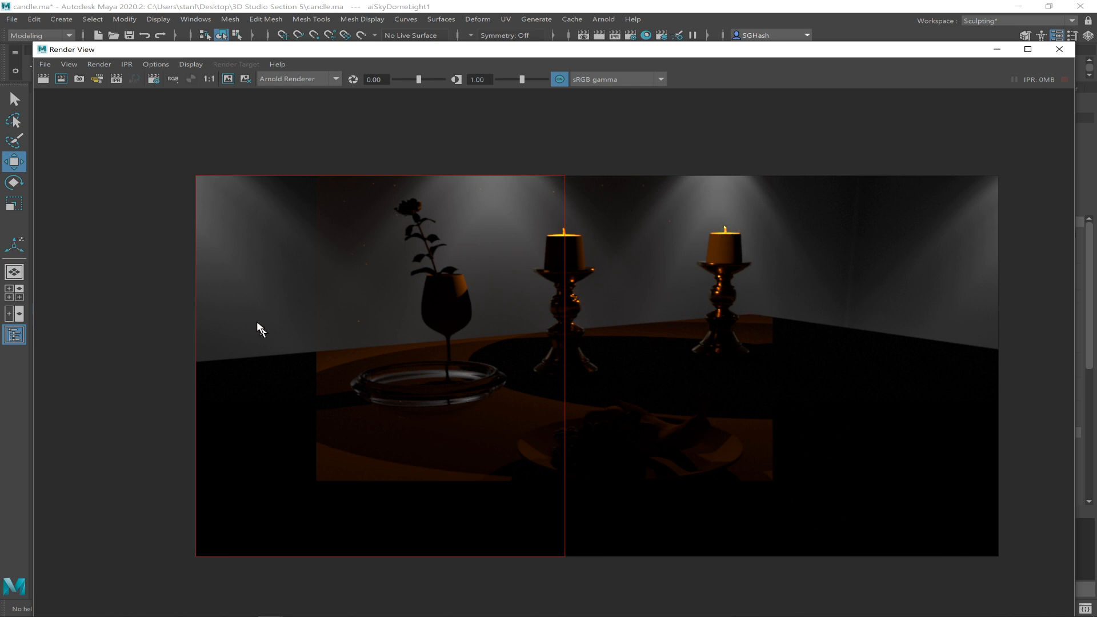
pyautogui.click(61, 79)
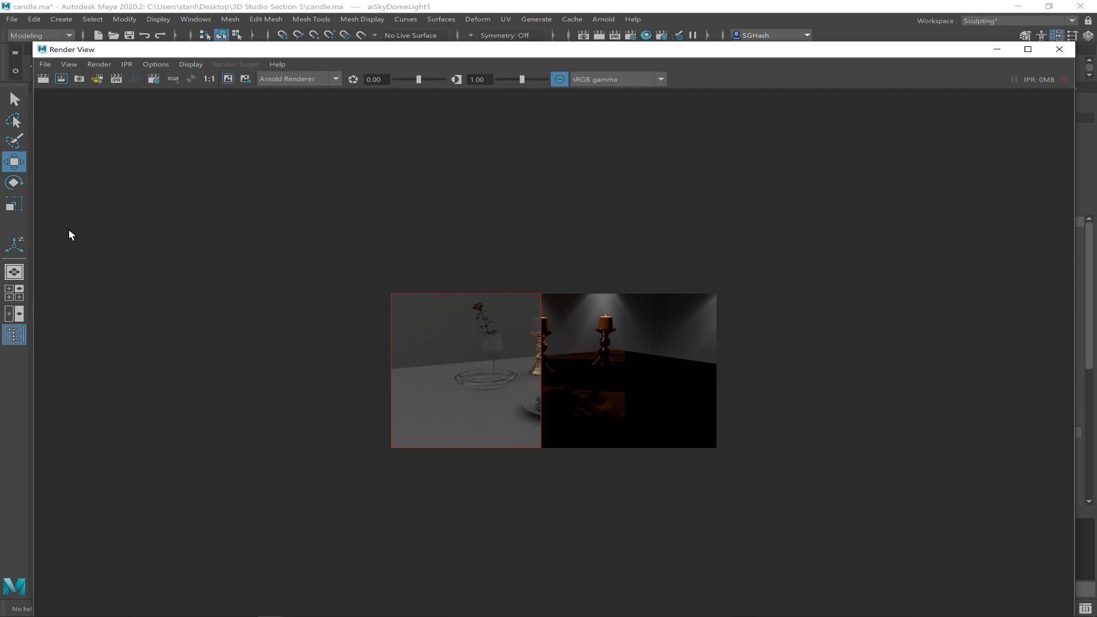
# Examine the skydome-lit region with the rose, wine glass and glass dish enlarged, and minimise the render window.
pyautogui.keyDown('alt'); pyautogui.moveTo(326, 238); pyautogui.dragTo(549, 421, button='right'); pyautogui.keyUp('alt')
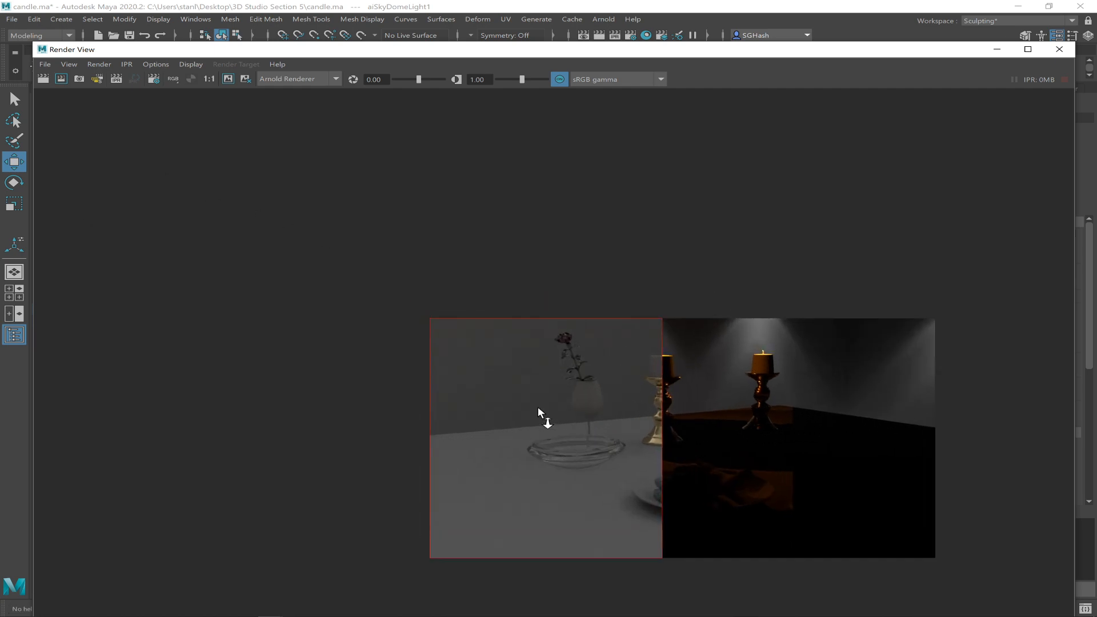
pyautogui.keyDown('alt'); pyautogui.moveTo(463, 342); pyautogui.dragTo(900, 509, button='right'); pyautogui.keyUp('alt')
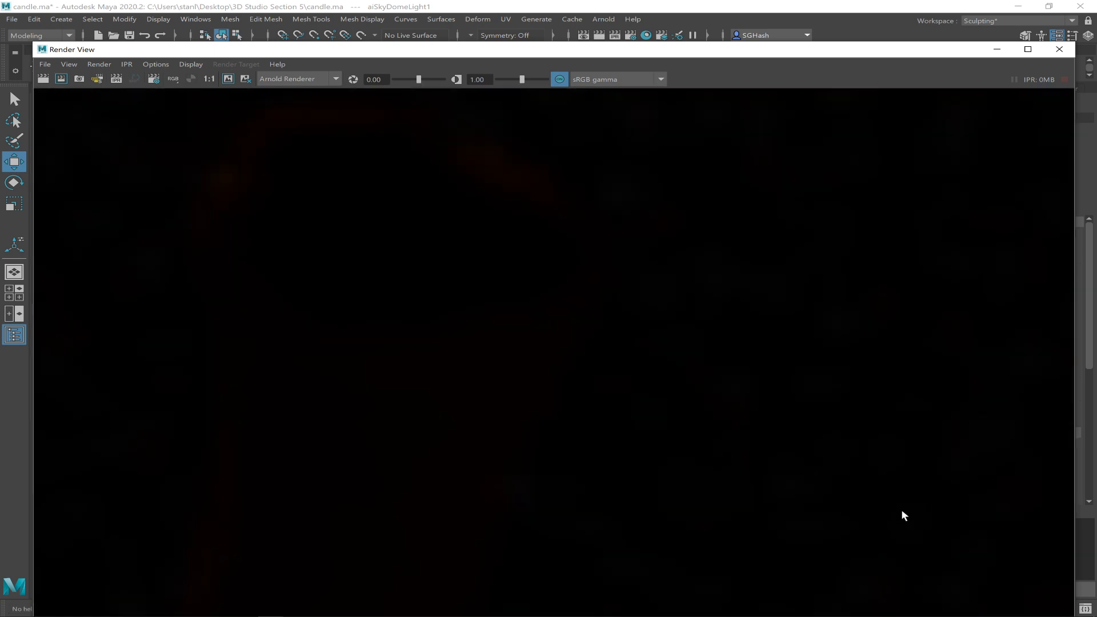
pyautogui.keyDown('alt'); pyautogui.moveTo(796, 488); pyautogui.dragTo(758, 429, button='right'); pyautogui.keyUp('alt')
pyautogui.click(209, 79)
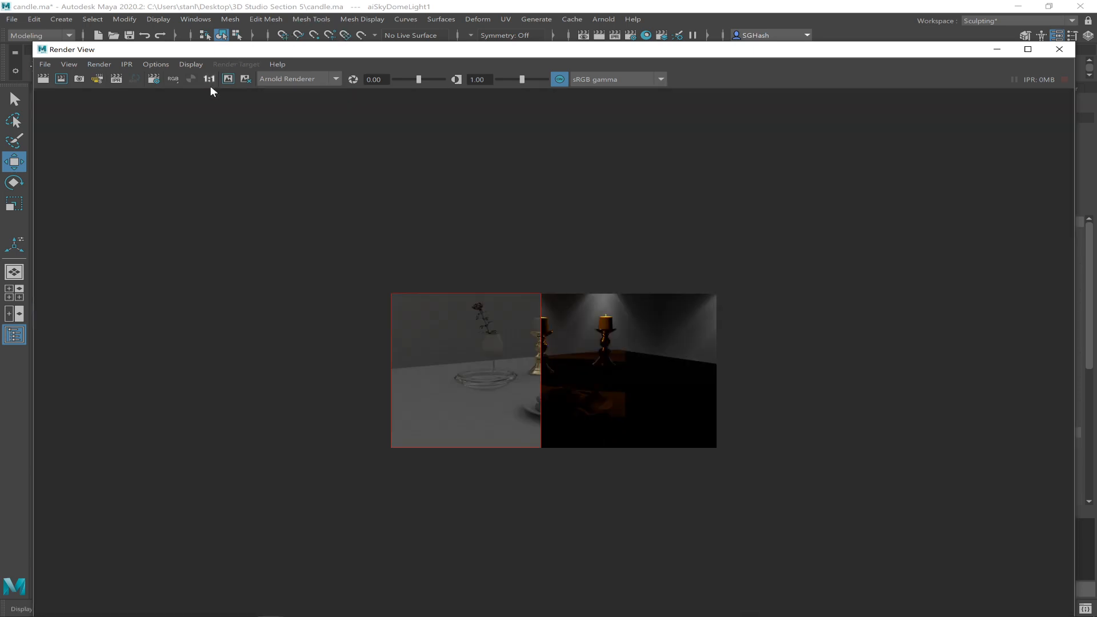
pyautogui.keyDown('alt'); pyautogui.moveTo(505, 310); pyautogui.dragTo(718, 366, button='right'); pyautogui.keyUp('alt')
pyautogui.click(209, 78)
pyautogui.keyDown('alt'); pyautogui.moveTo(595, 342); pyautogui.dragTo(765, 410, button='right'); pyautogui.keyUp('alt')
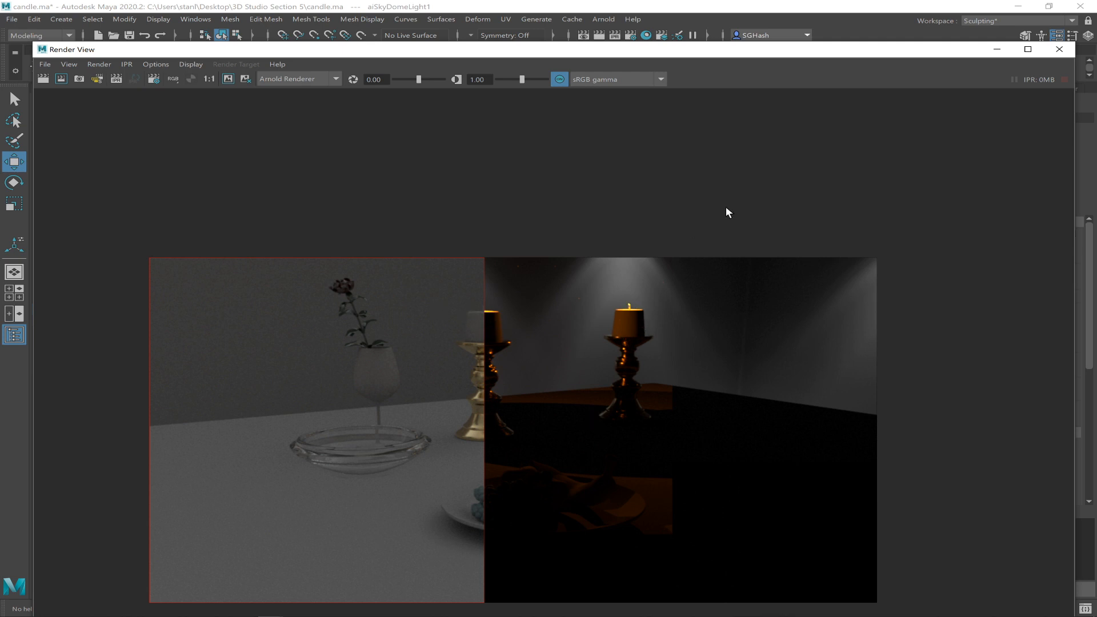
pyautogui.click(1000, 55)
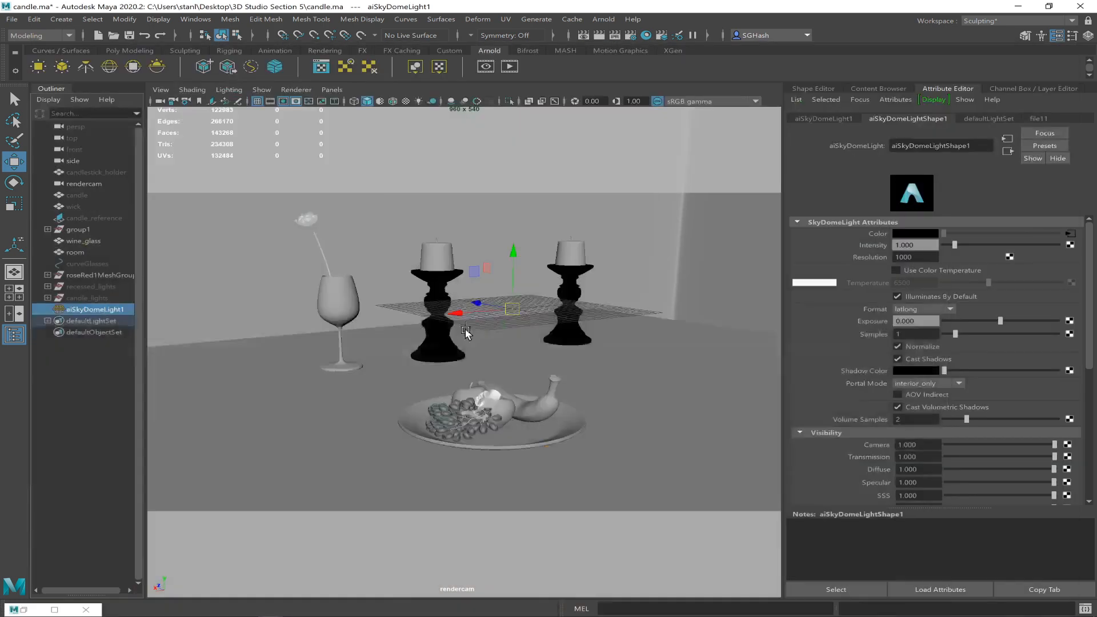
# Turn the candle_lights group's visibility on.
pyautogui.click(86, 298)
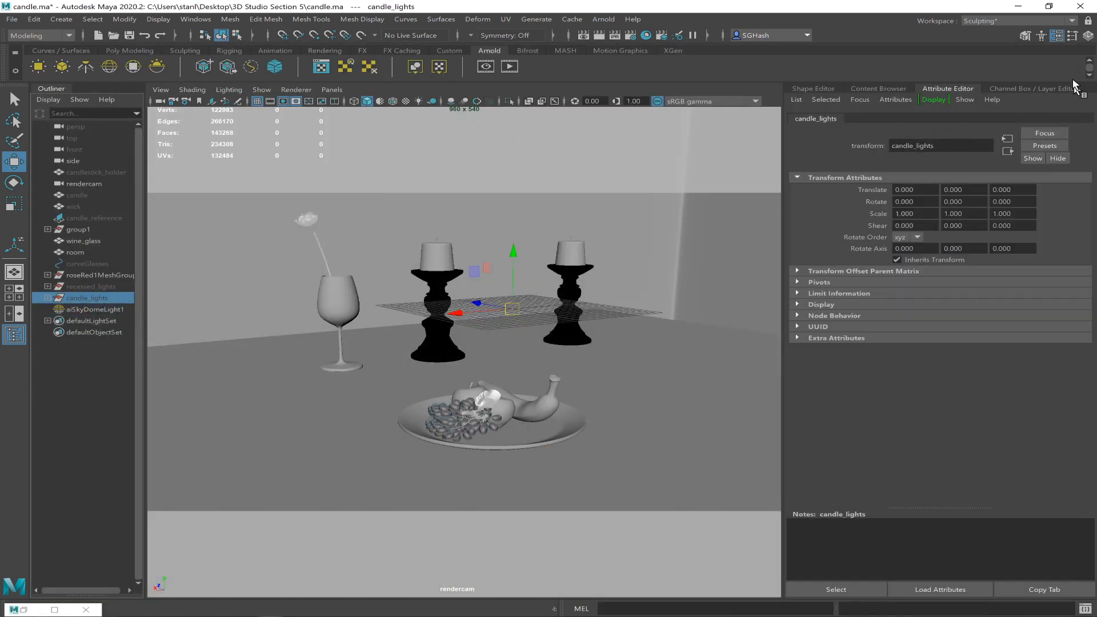
pyautogui.click(1088, 35)
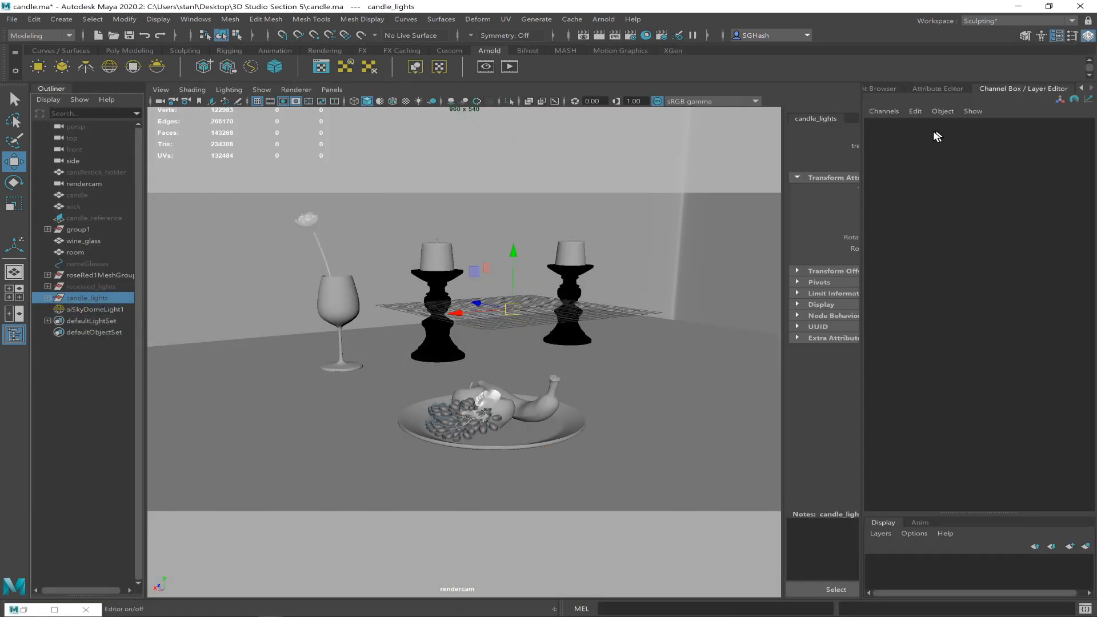
pyautogui.click(1088, 35)
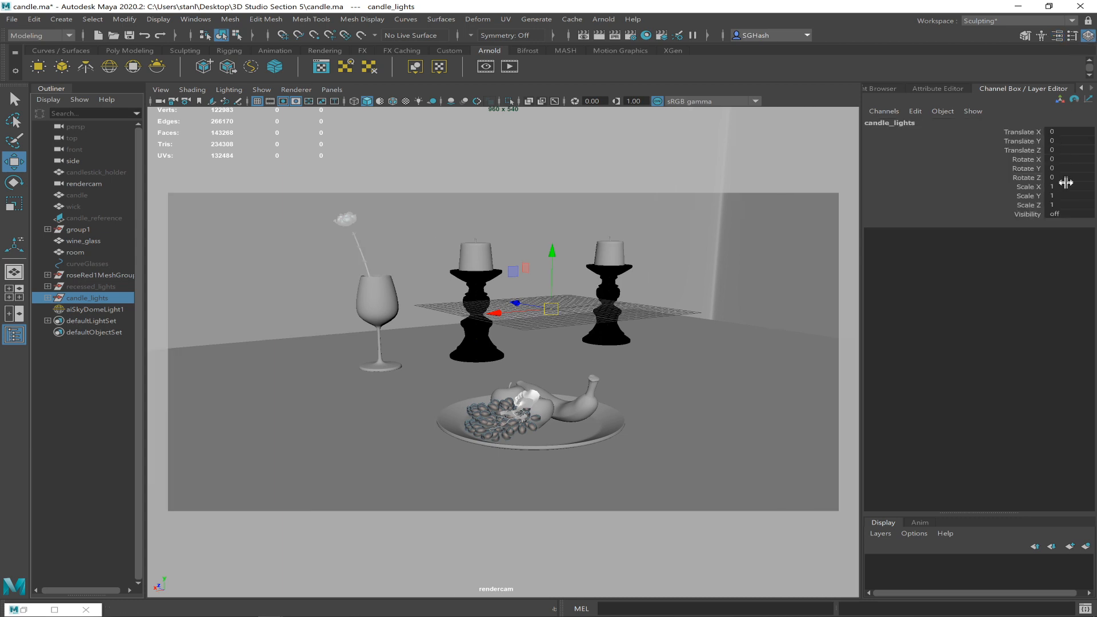
pyautogui.click(1063, 214)
pyautogui.write('on')
pyautogui.press('Return')
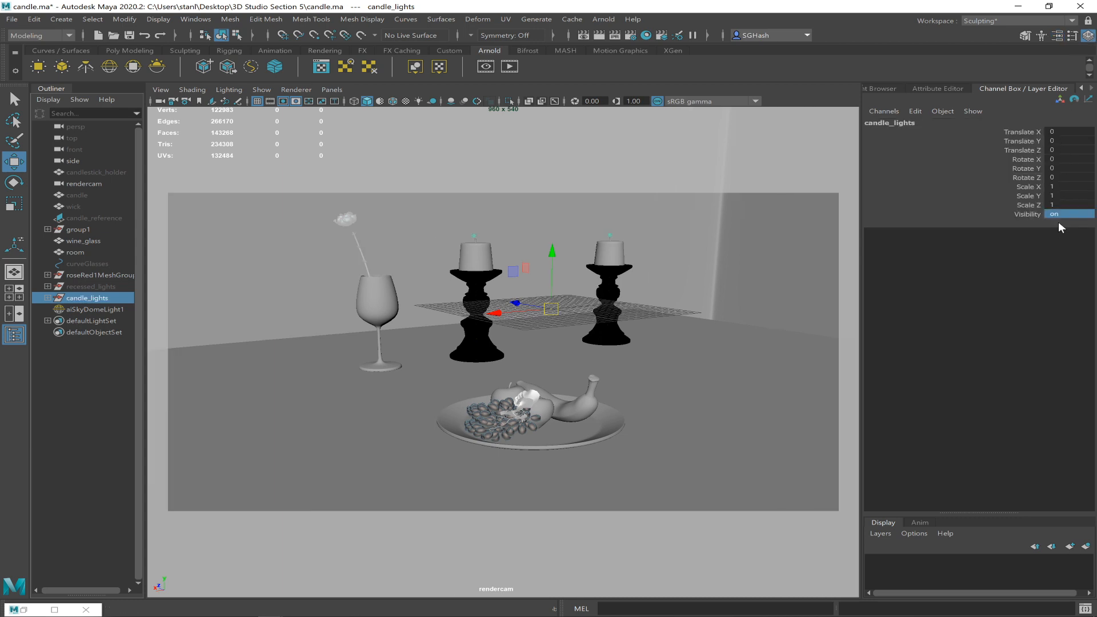
# Turn the recessed_lights group's visibility on.
pyautogui.click(104, 286)
pyautogui.rightClick(1087, 214)
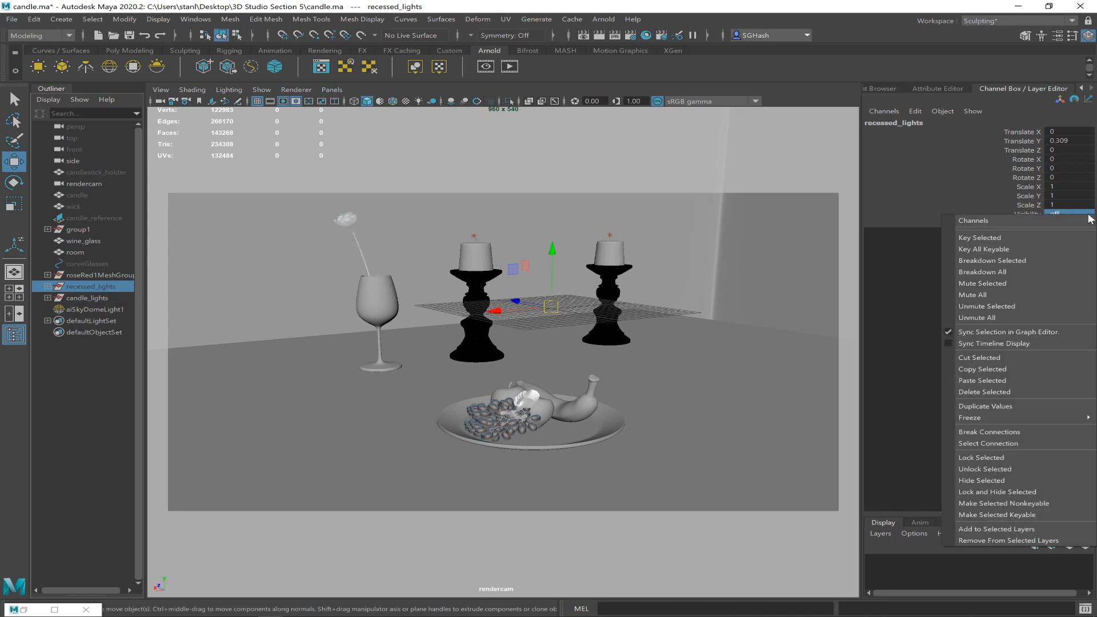
pyautogui.click(1077, 206)
pyautogui.click(1067, 213)
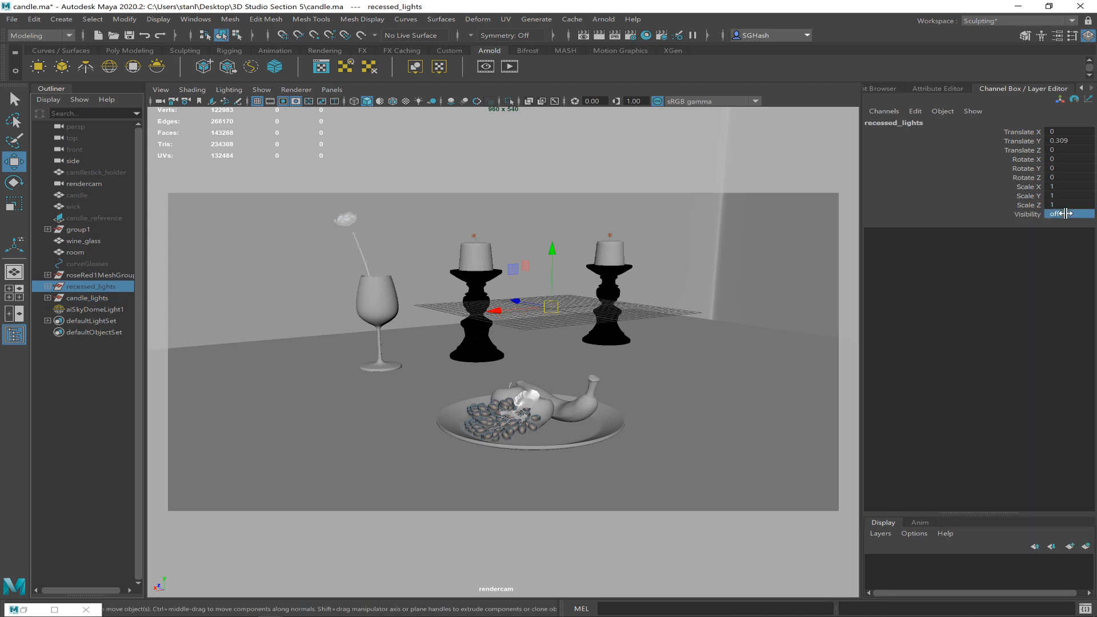
pyautogui.write('on')
pyautogui.press('Return')
# Test-render a region covering the image's right half from the middle candle, with the wall, candle and skydome lights combined.
pyautogui.click(583, 35)
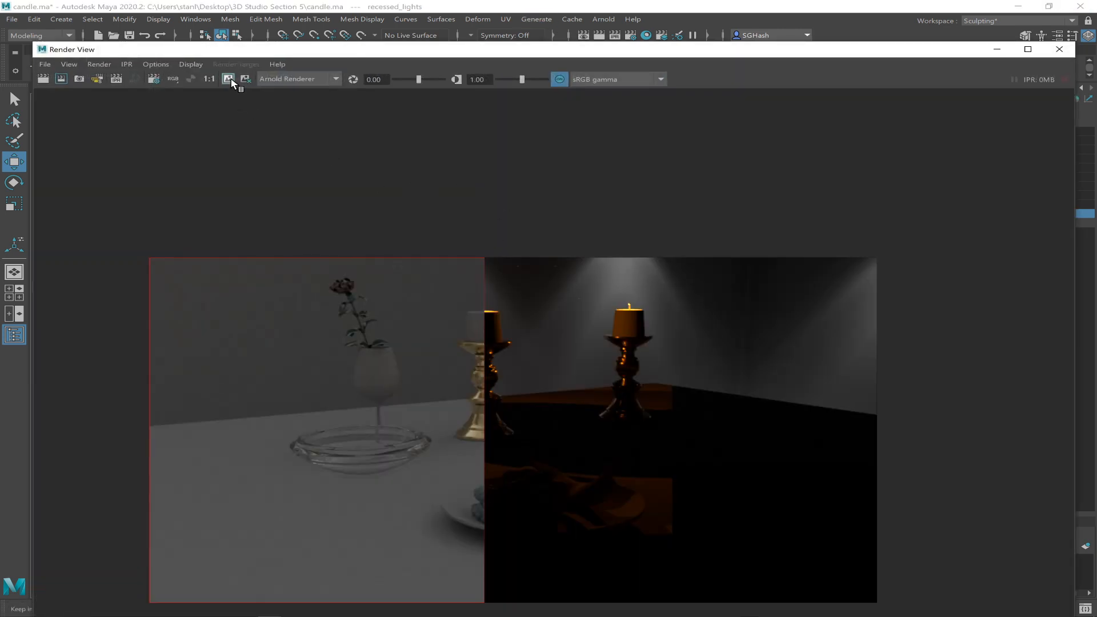
pyautogui.moveTo(467, 252); pyautogui.dragTo(911, 616)
pyautogui.click(60, 79)
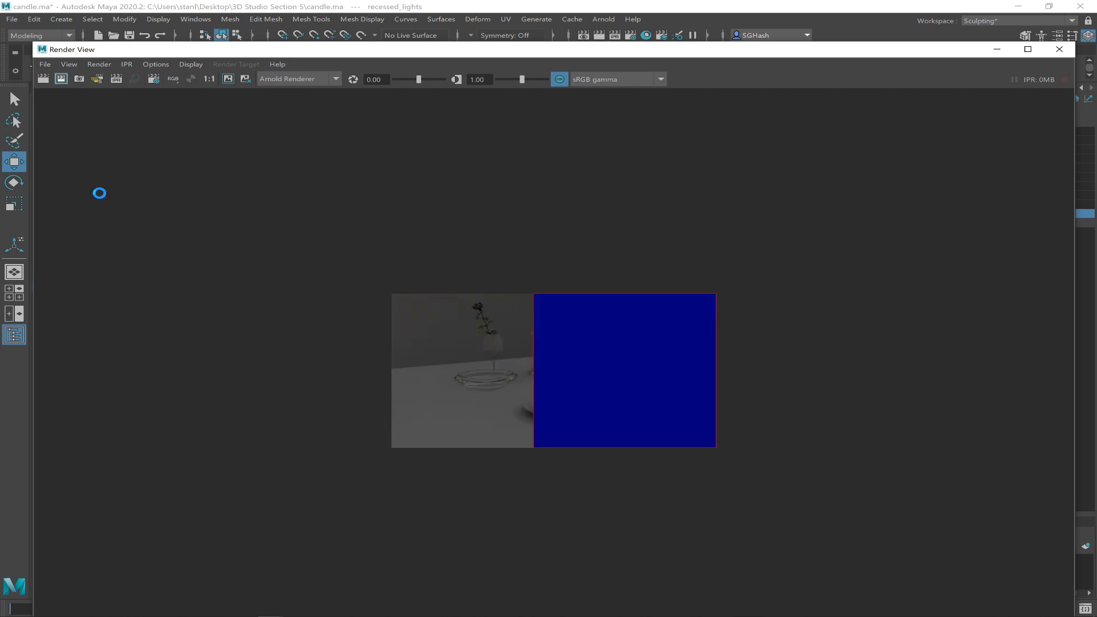
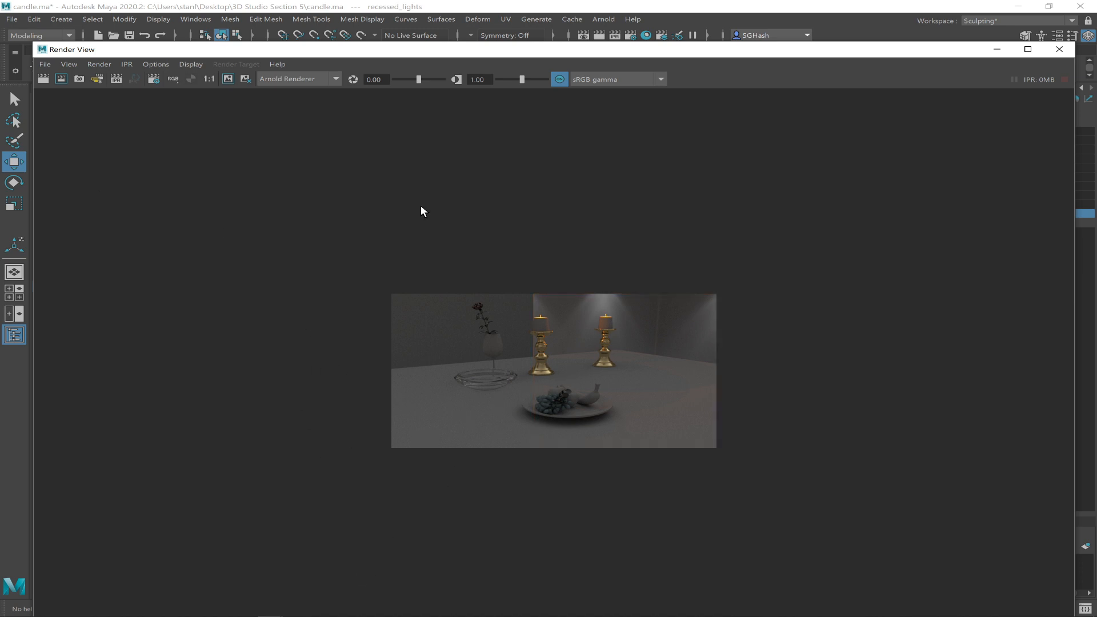
# Compare the new render with the earlier stored renders, keep the new image and minimise the render window.
pyautogui.doubleClick(534, 50)
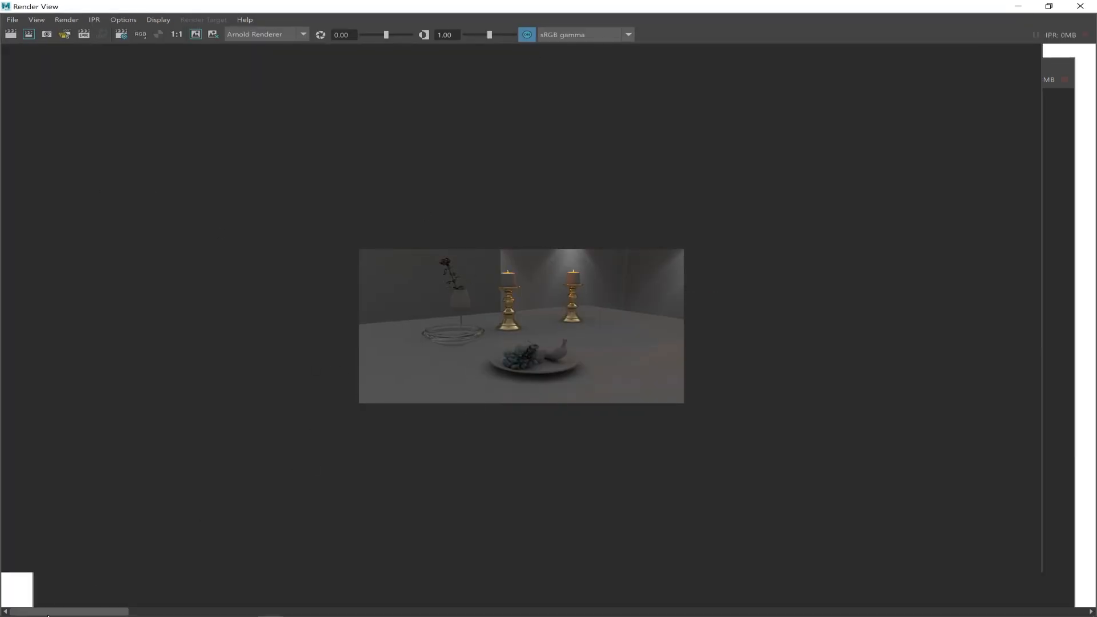
pyautogui.moveTo(85, 609); pyautogui.dragTo(253, 609)
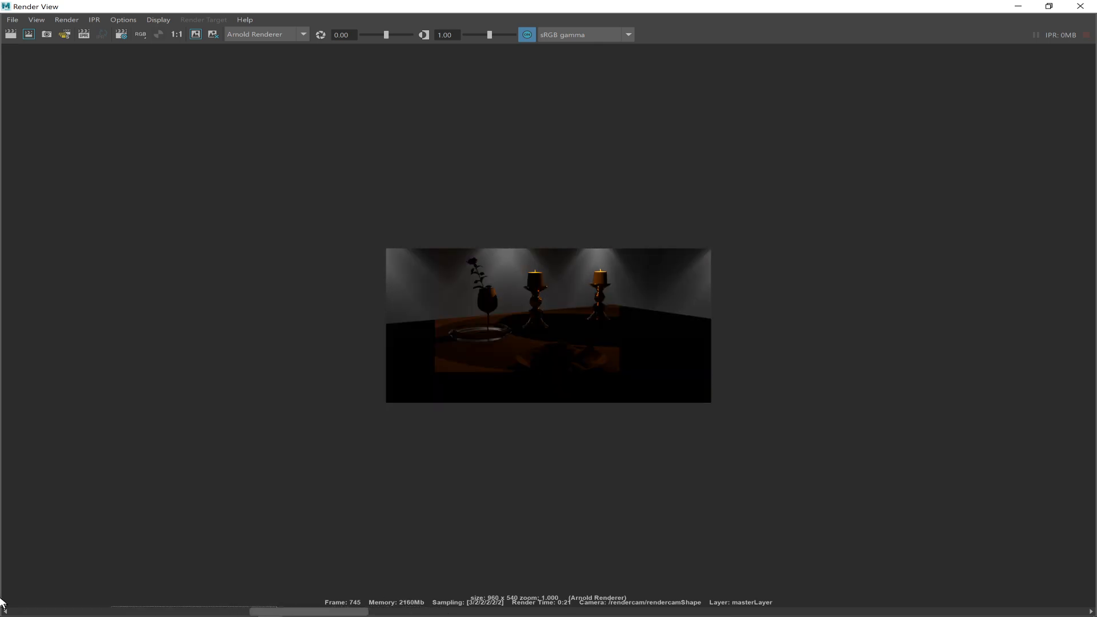
pyautogui.moveTo(297, 612); pyautogui.dragTo(1, 584)
pyautogui.moveTo(240, 580); pyautogui.dragTo(29, 578)
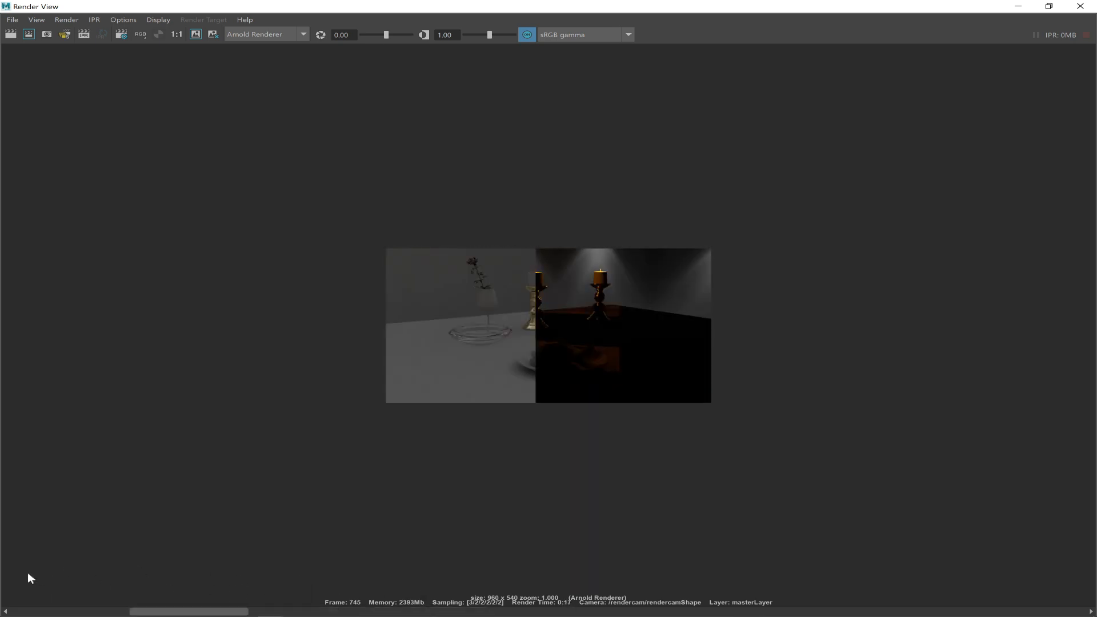
pyautogui.click(201, 36)
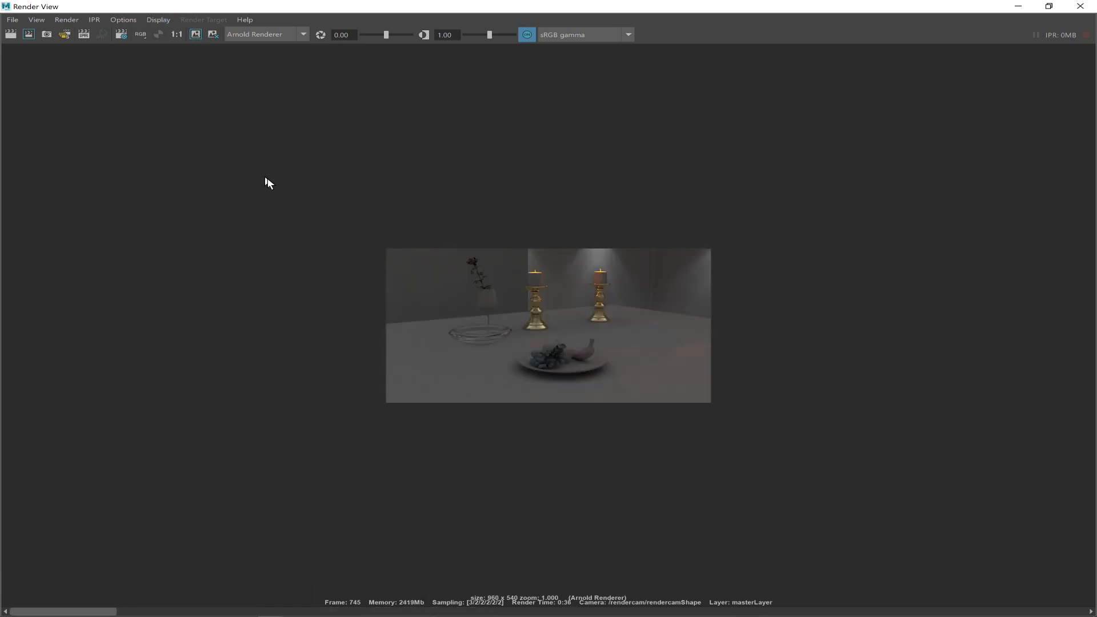
pyautogui.click(1018, 6)
# Reduce the skydome light's intensity to 0.119.
pyautogui.click(124, 309)
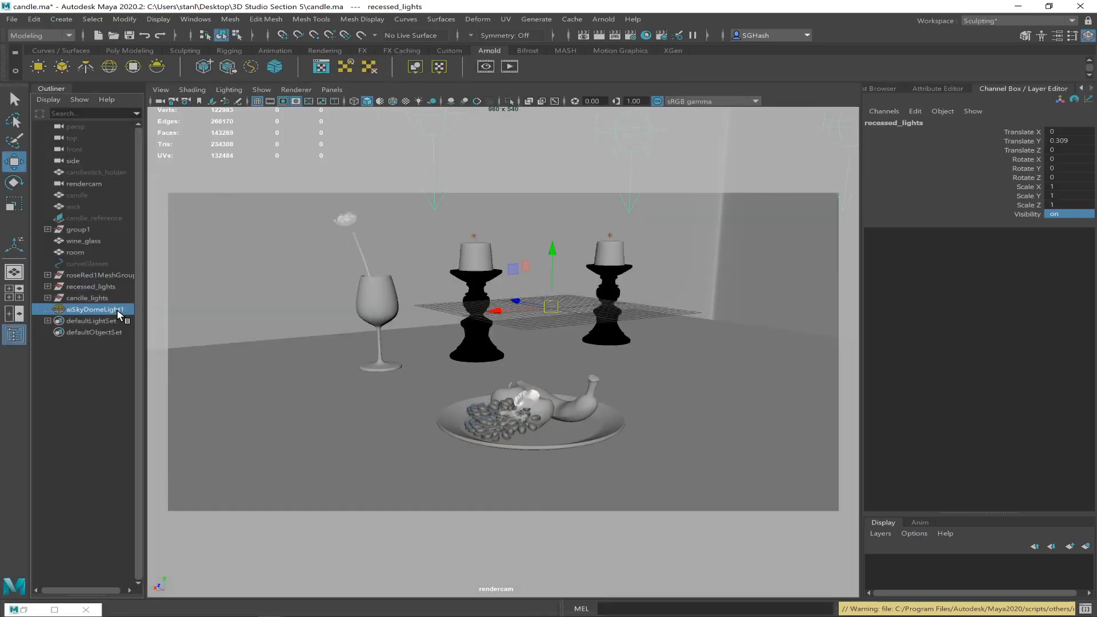
pyautogui.hotkey('ctrl', 'a')
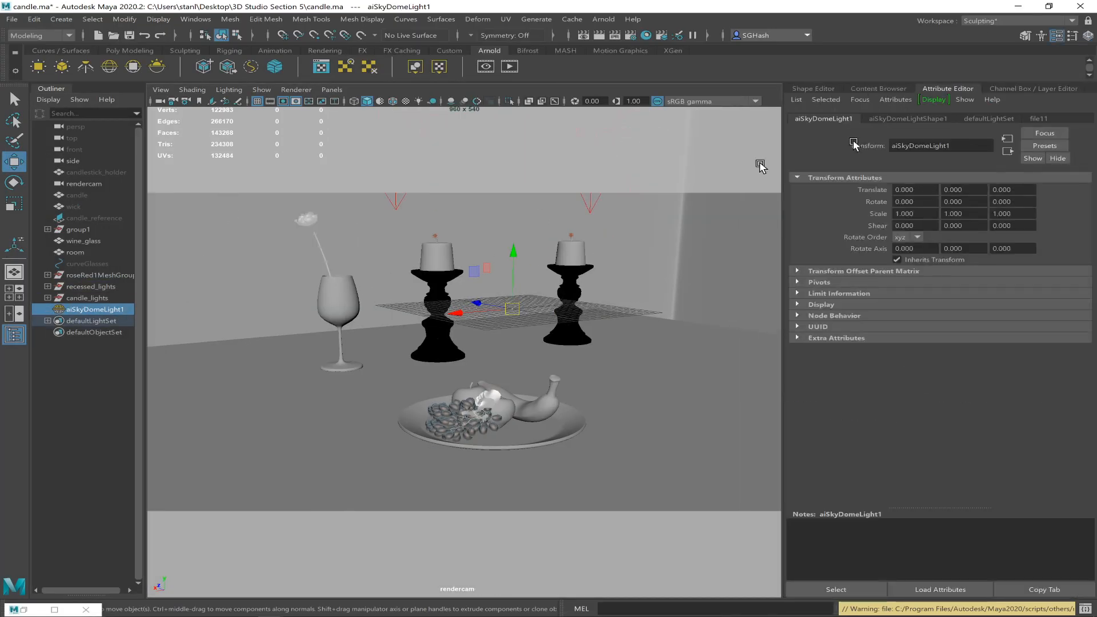
pyautogui.click(1042, 120)
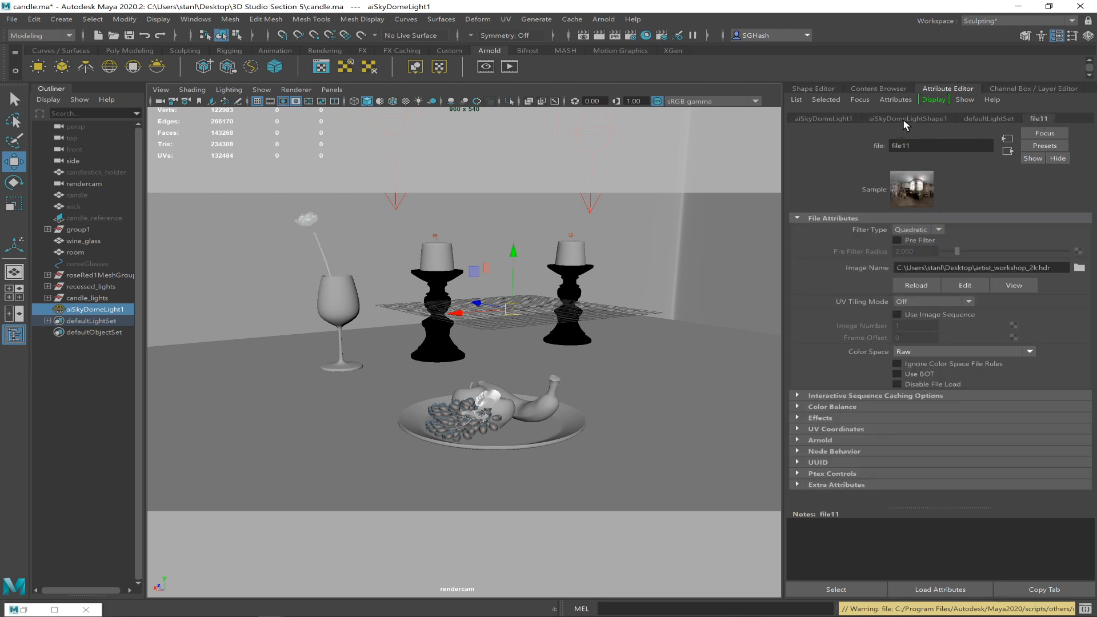
pyautogui.click(907, 120)
pyautogui.moveTo(955, 244); pyautogui.dragTo(945, 251)
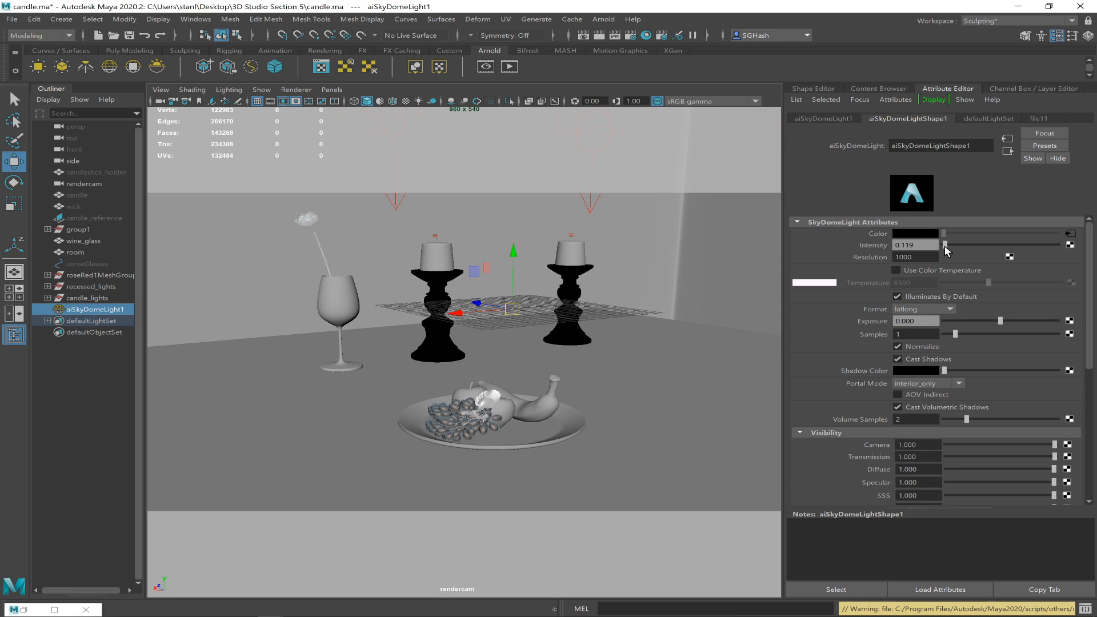
# Keep the current image and test-render its upper-left region with the rose, wine glass and middle candle.
pyautogui.click(584, 35)
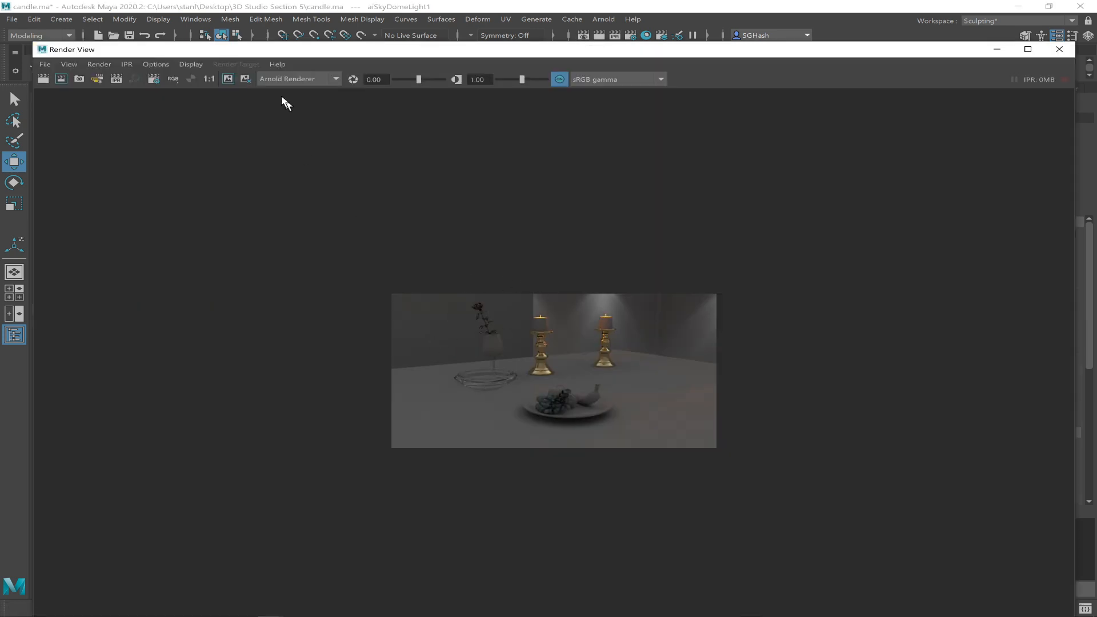
pyautogui.click(227, 79)
pyautogui.moveTo(391, 278); pyautogui.dragTo(573, 457)
pyautogui.moveTo(559, 398); pyautogui.dragTo(561, 387)
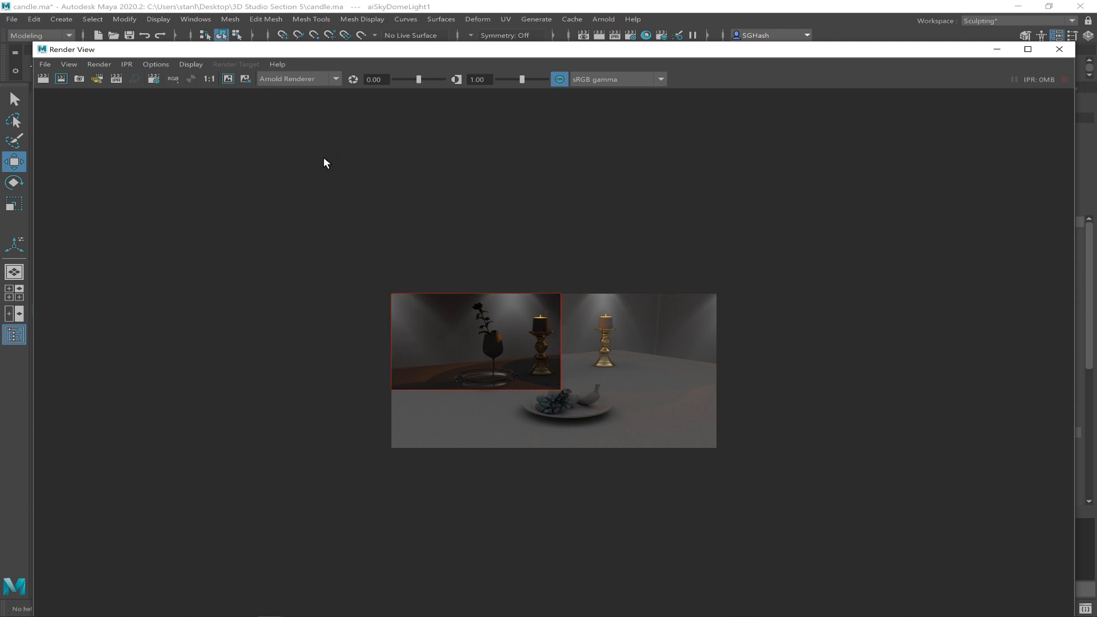
# Raise the skydome light's intensity to 0.327 and test-render the image's upper-right region around the right candle.
pyautogui.moveTo(801, 59); pyautogui.dragTo(594, 49)
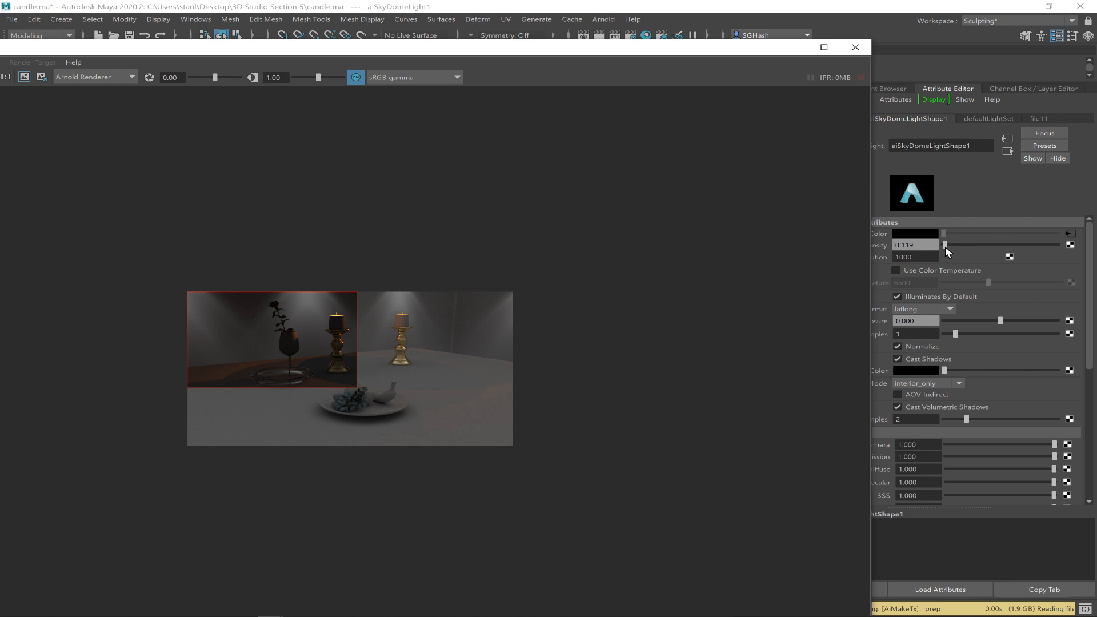
pyautogui.moveTo(945, 247); pyautogui.dragTo(947, 246)
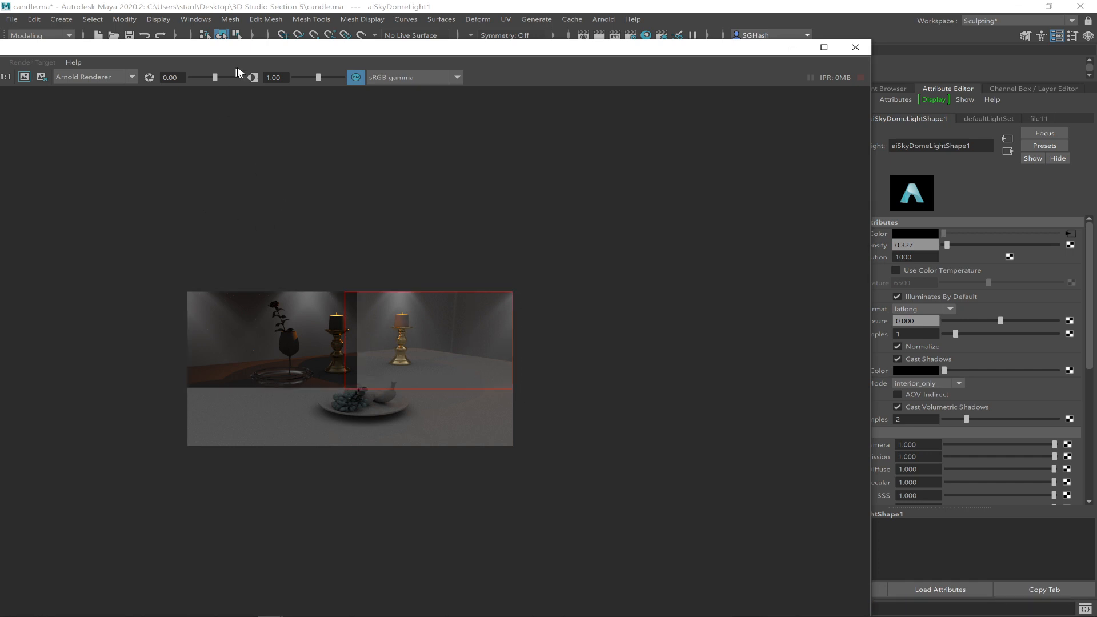
pyautogui.moveTo(283, 51); pyautogui.dragTo(520, 154)
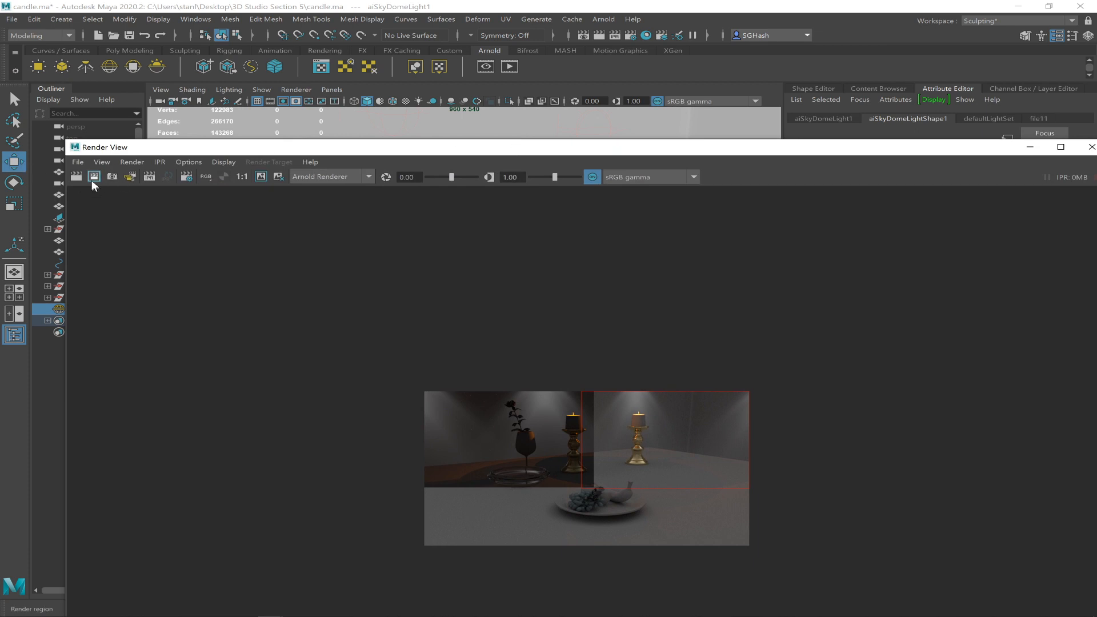
pyautogui.click(94, 176)
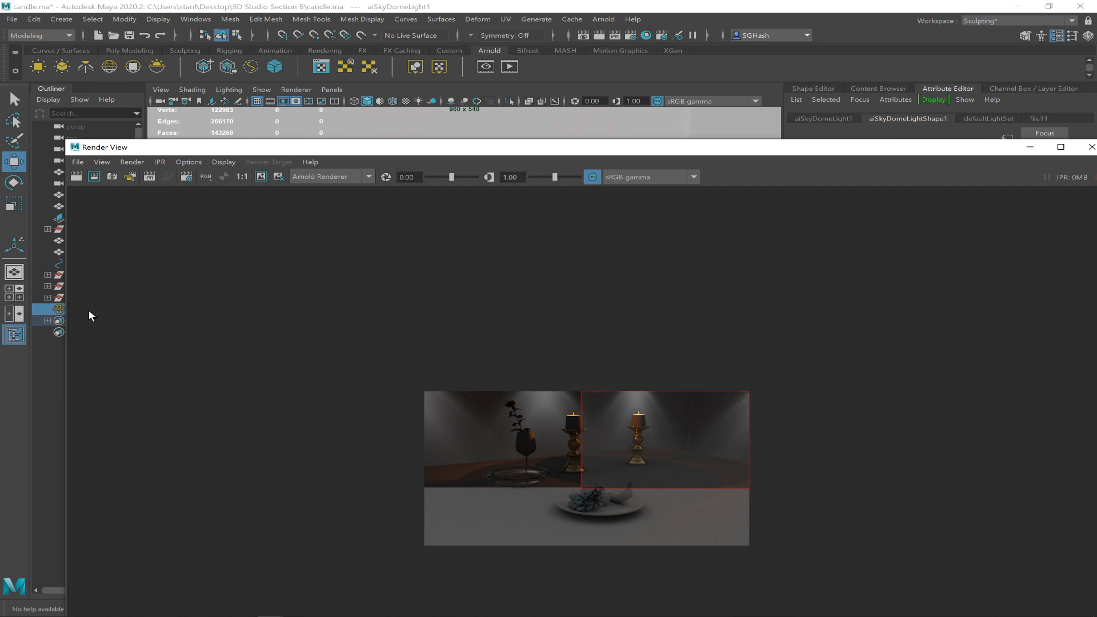
# Examine the enlarged render, comparing the left and right candle regions, and minimise the render window.
pyautogui.doubleClick(468, 150)
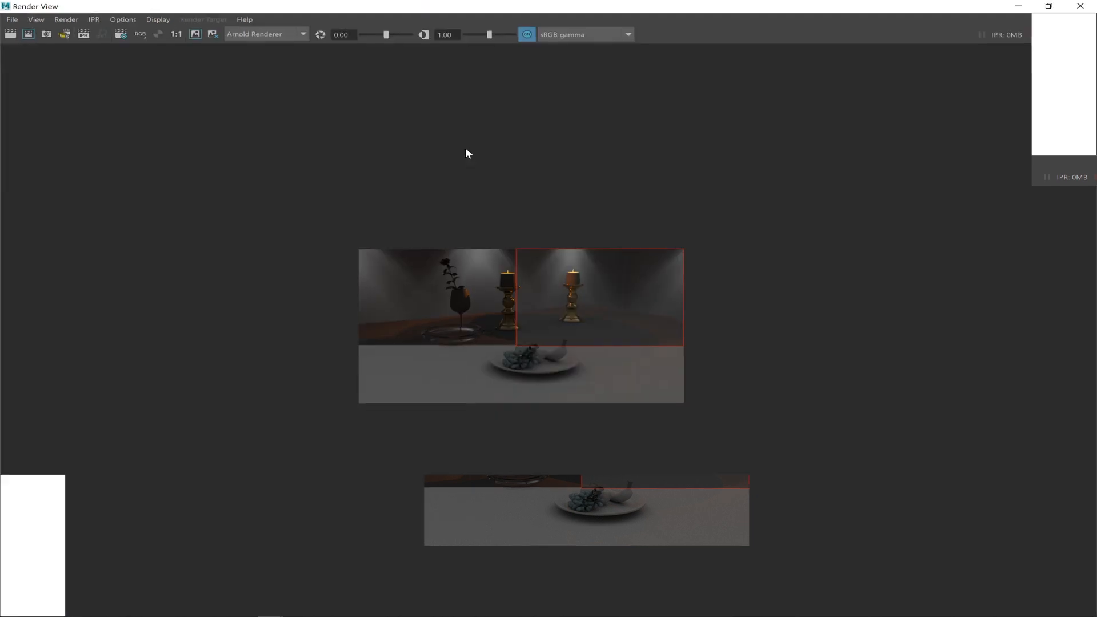
pyautogui.keyDown('alt'); pyautogui.moveTo(398, 351); pyautogui.dragTo(960, 499, button='right'); pyautogui.keyUp('alt')
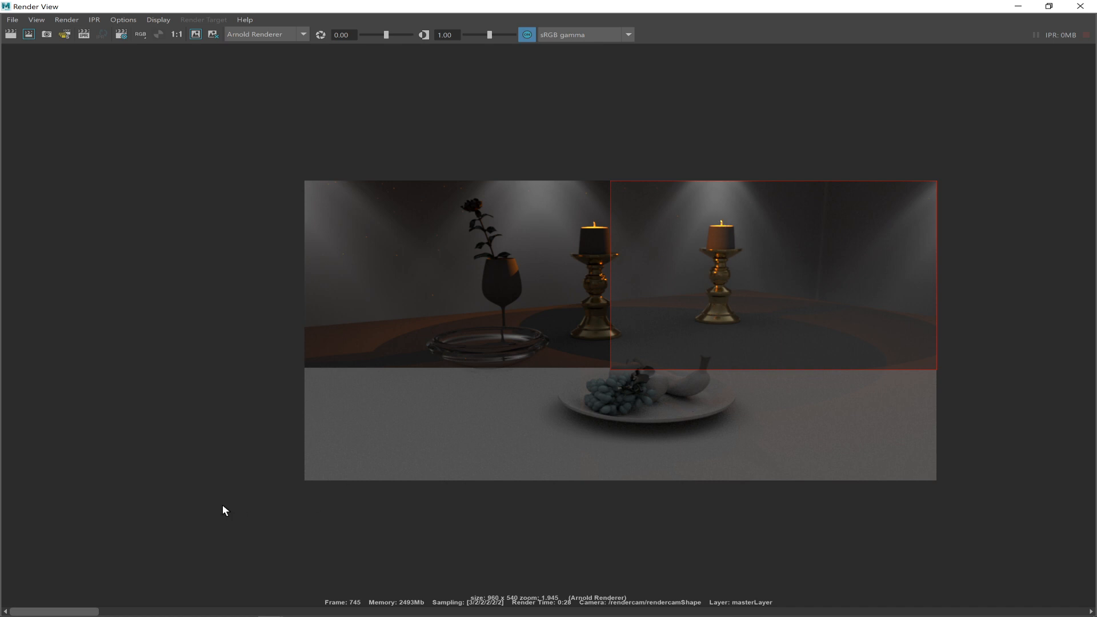
pyautogui.moveTo(69, 615)
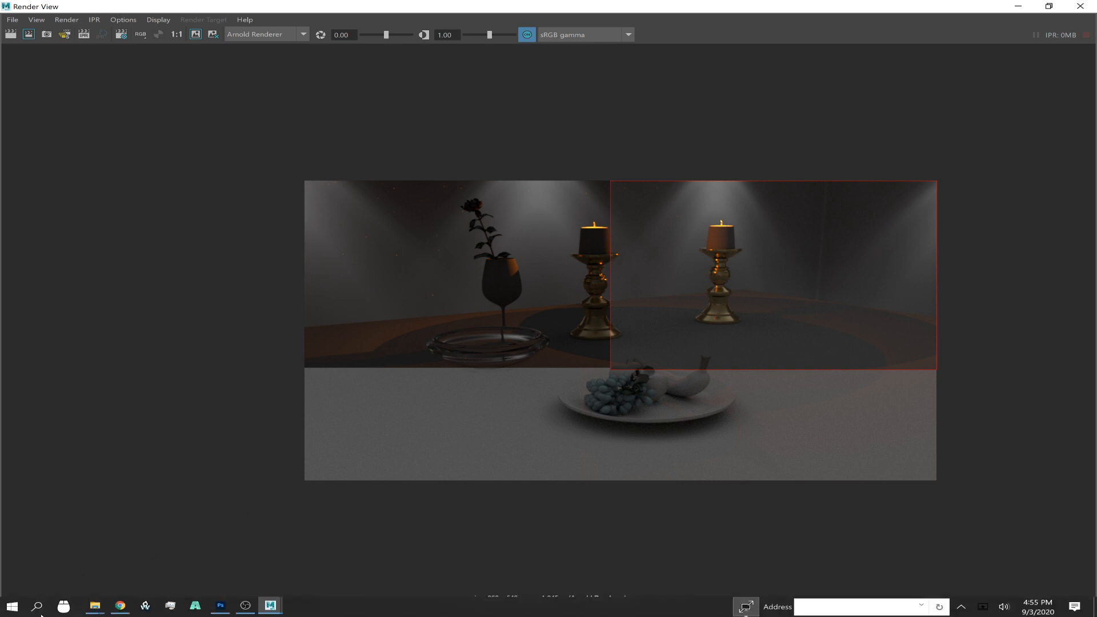
pyautogui.moveTo(63, 610); pyautogui.dragTo(59, 533)
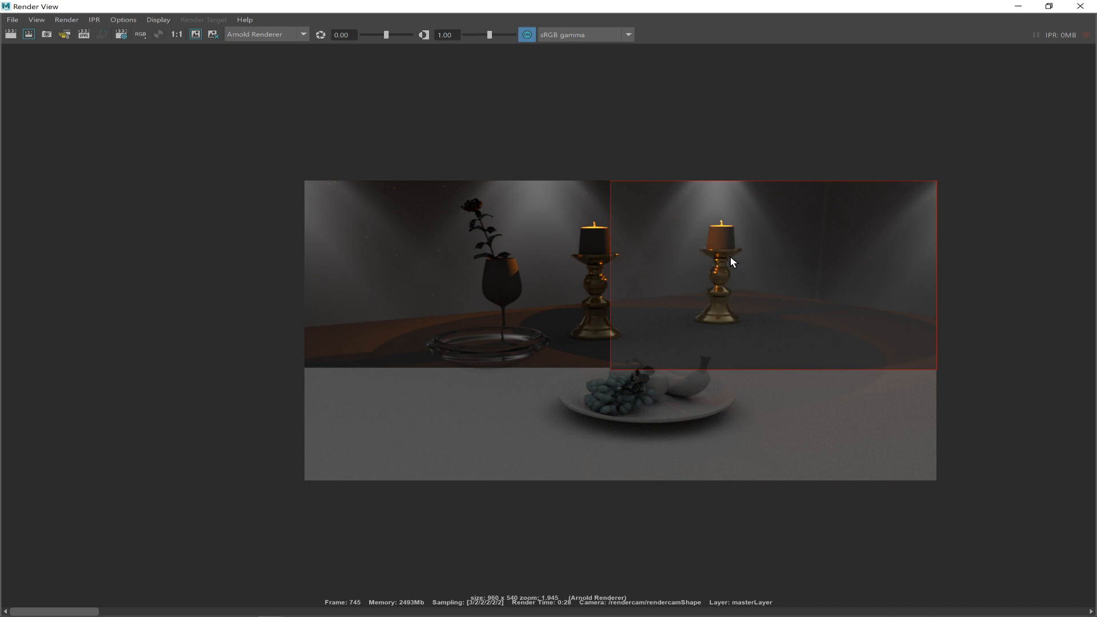
pyautogui.click(1012, 10)
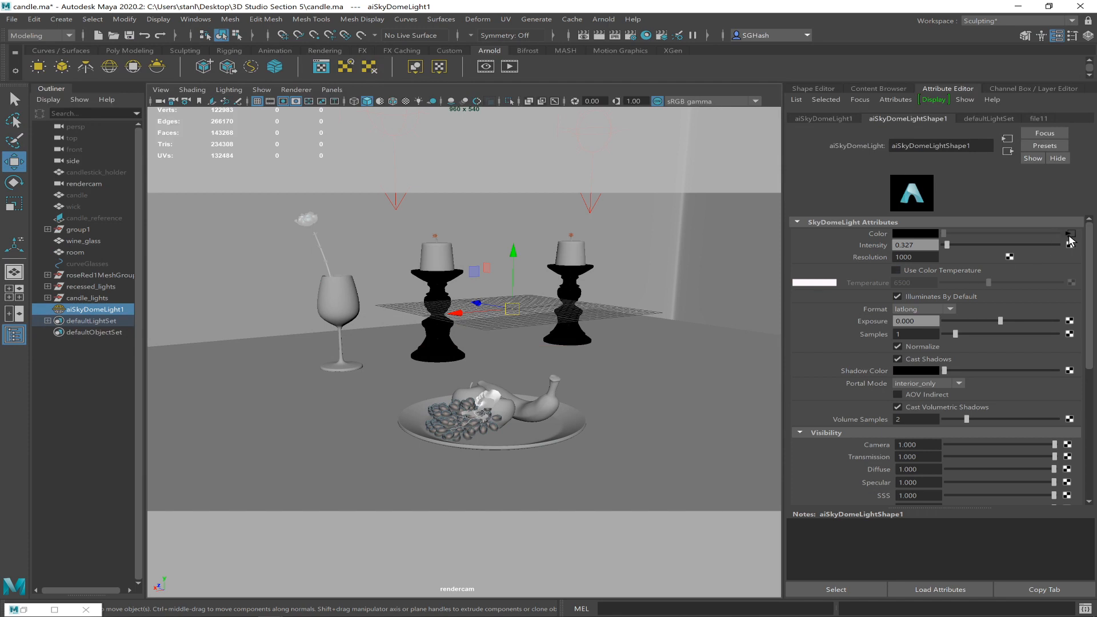
# View the artist_workshop_2k.hdr image connected to the skydome light's color at larger size and close the viewer.
pyautogui.click(1069, 235)
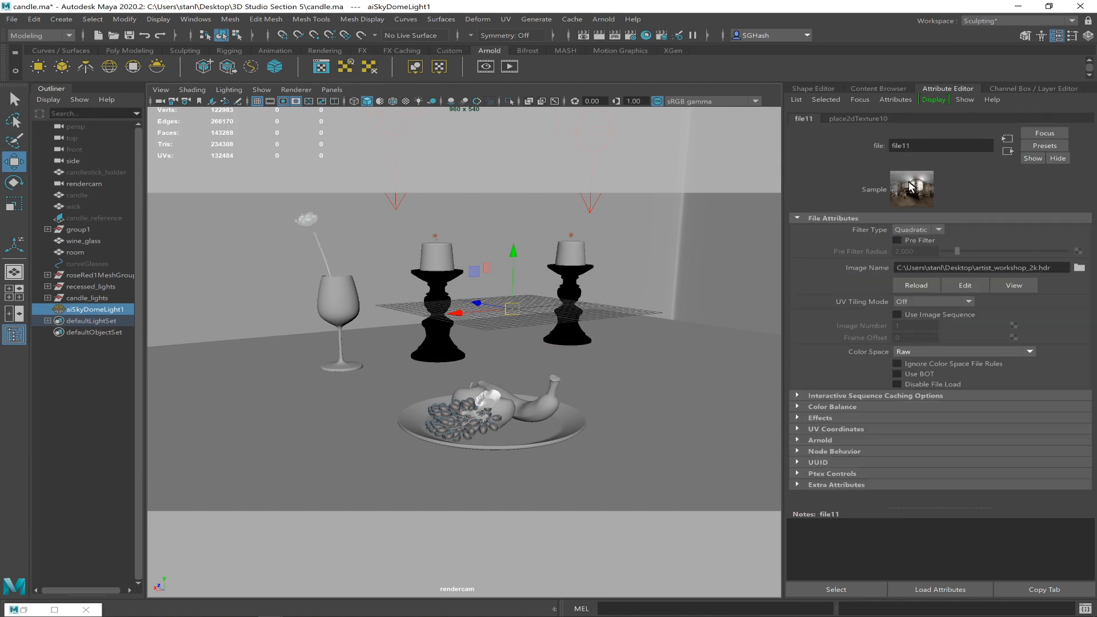
pyautogui.click(1007, 285)
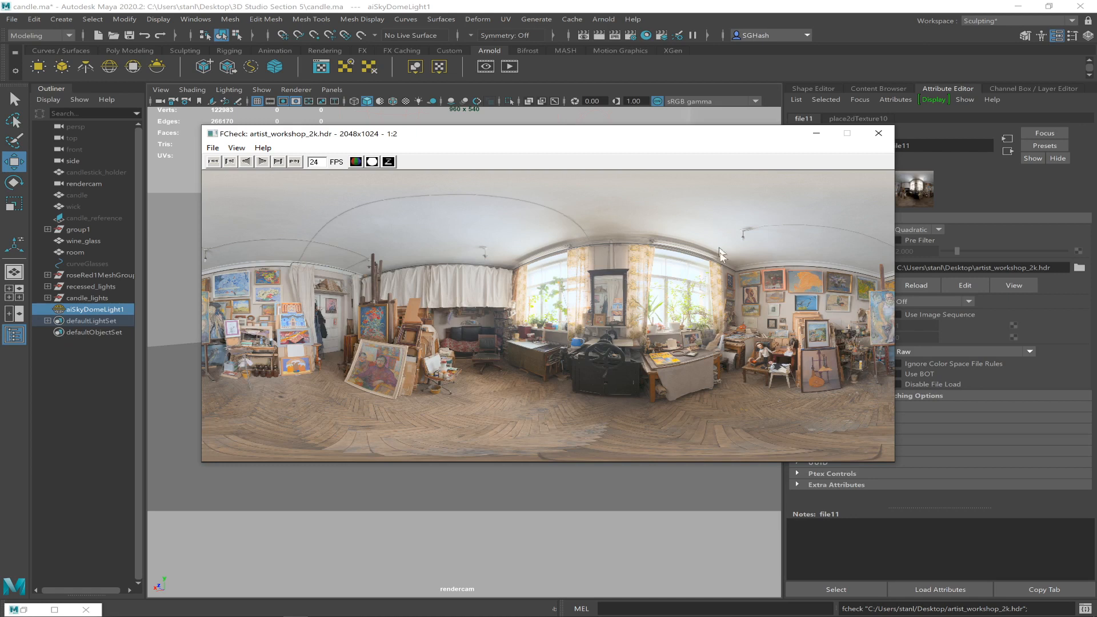
pyautogui.click(879, 133)
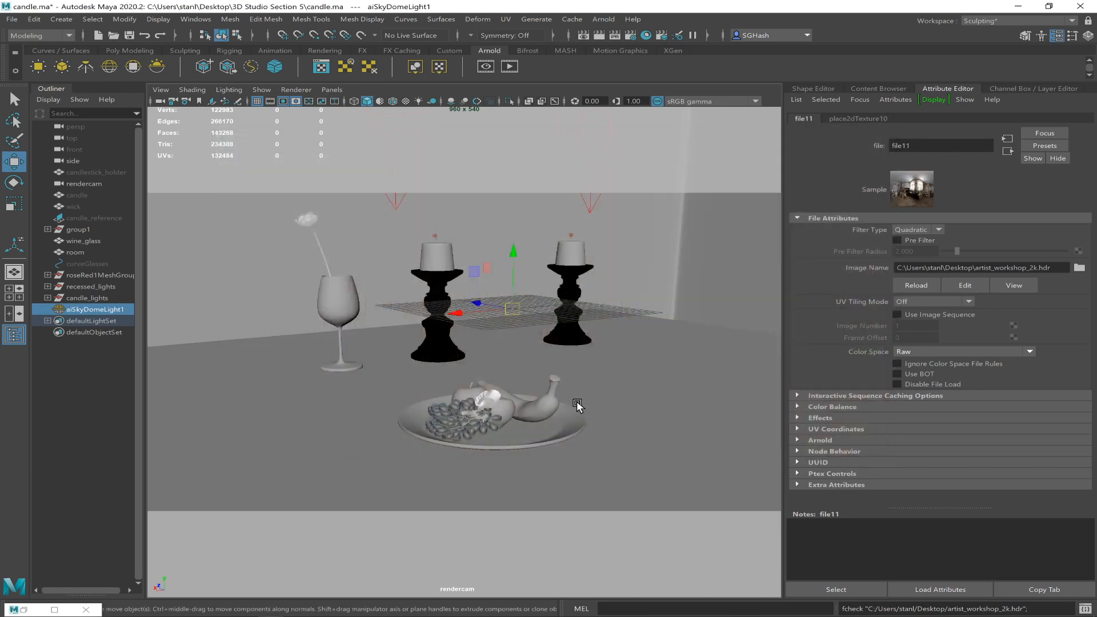
# Switch to Chrome, search for "sibl archive", and open and browse HDRLabs' sIBL Archive of free HDRI sets.
pyautogui.hotkey('alt', 'Tab')
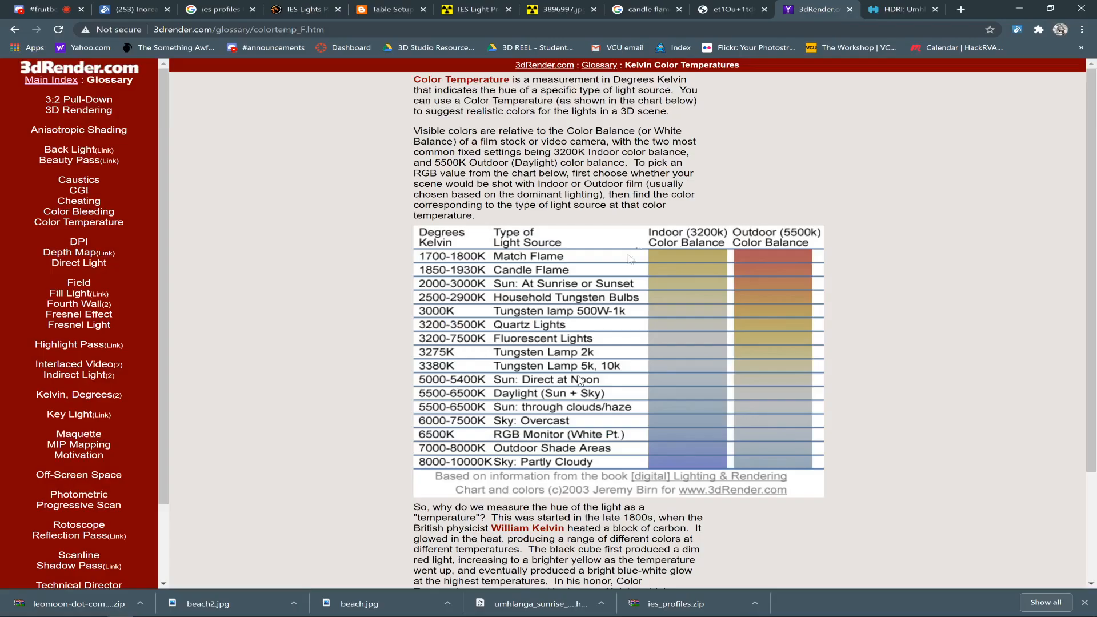
pyautogui.click(823, 30)
pyautogui.write('sibl')
pyautogui.press('Down')
pyautogui.press('Up')
pyautogui.press('Return')
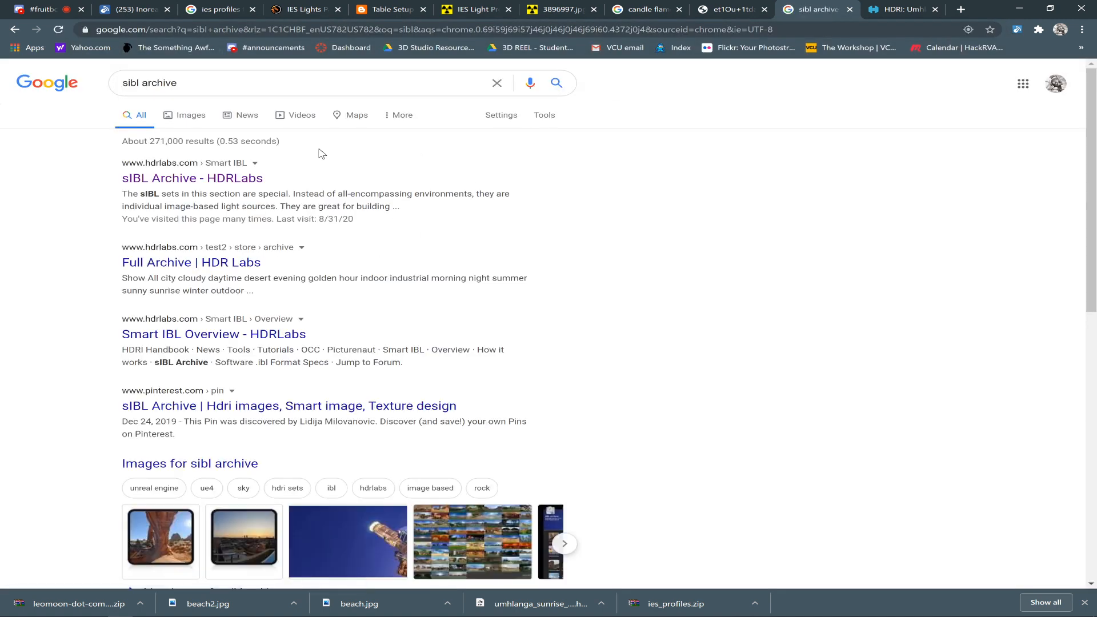
pyautogui.click(229, 178)
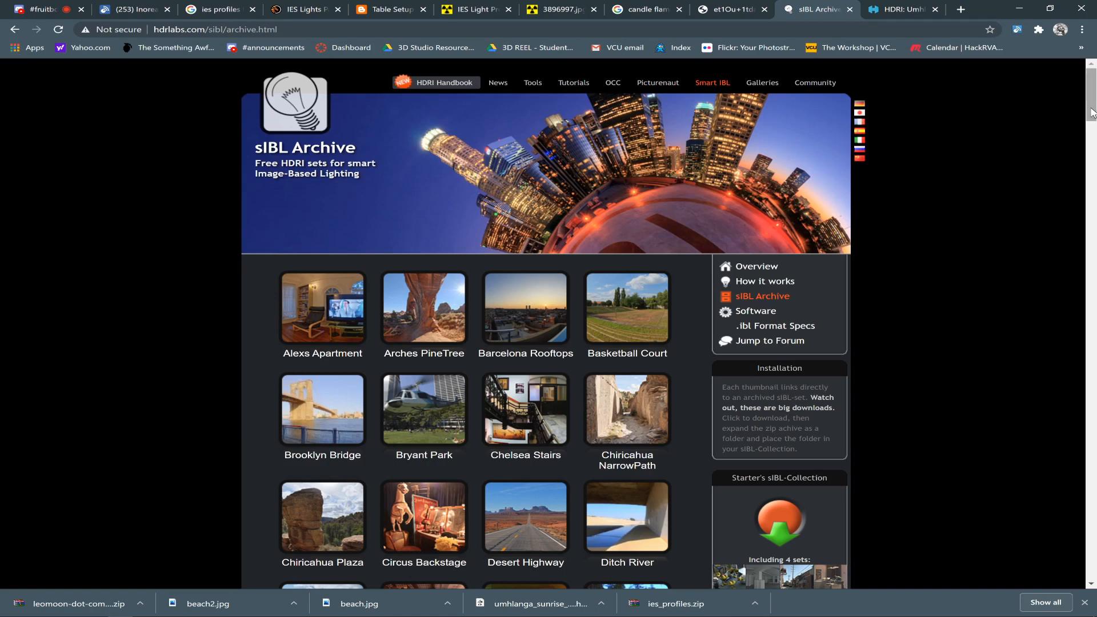
pyautogui.moveTo(1092, 112); pyautogui.dragTo(1094, 130)
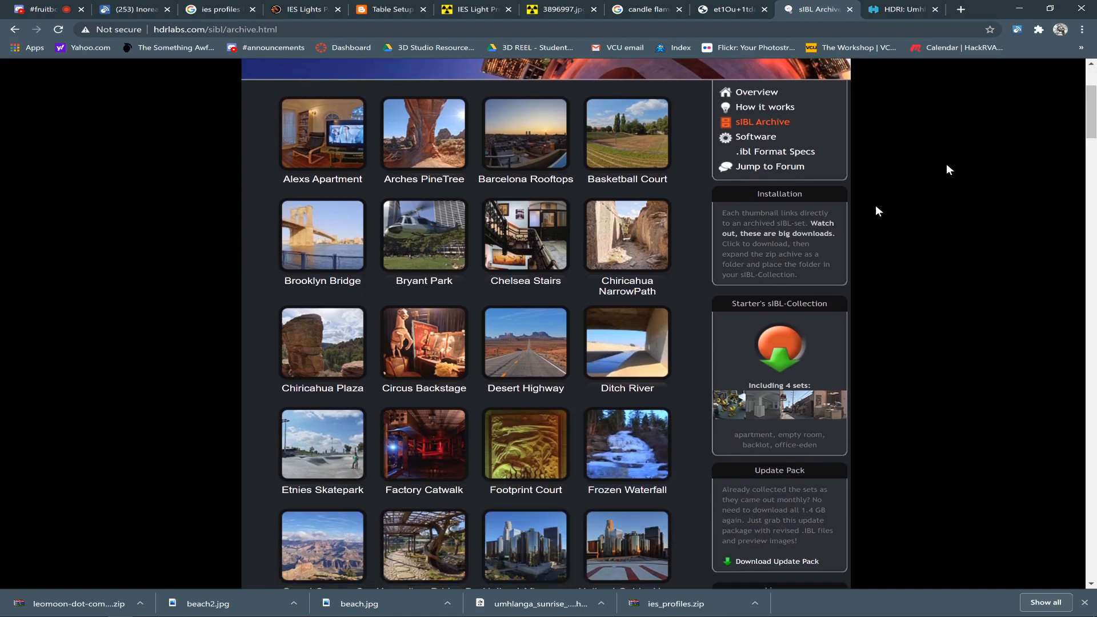
# Download the Alexs Apartment HDRI set from the sIBL Archive to the Desktop as Alexs_Apartment.zip.
pyautogui.click(421, 387)
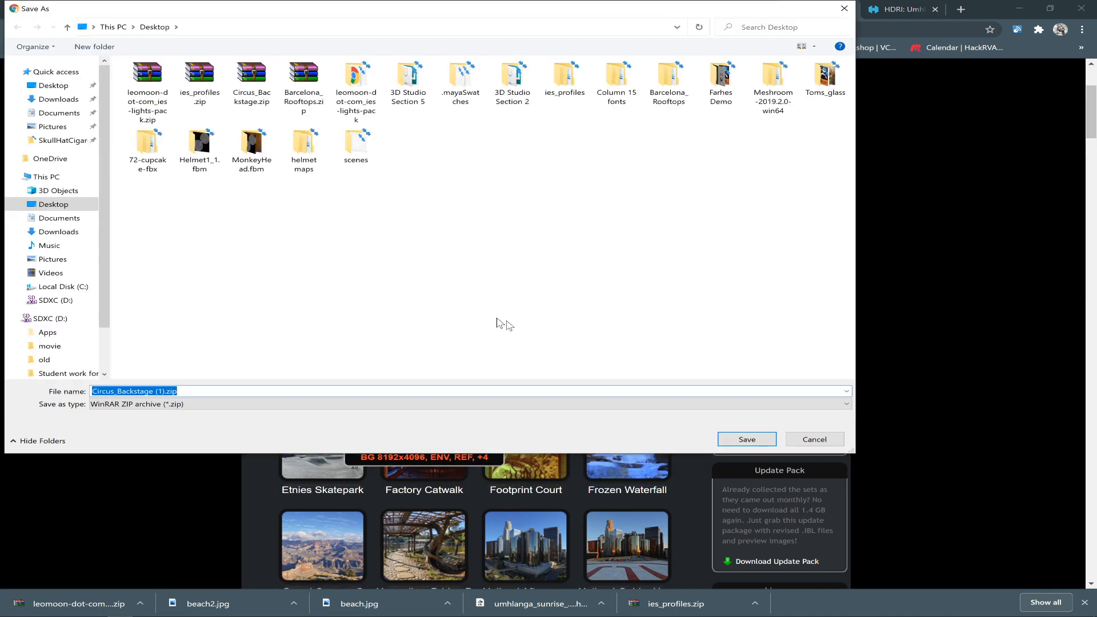
pyautogui.click(814, 439)
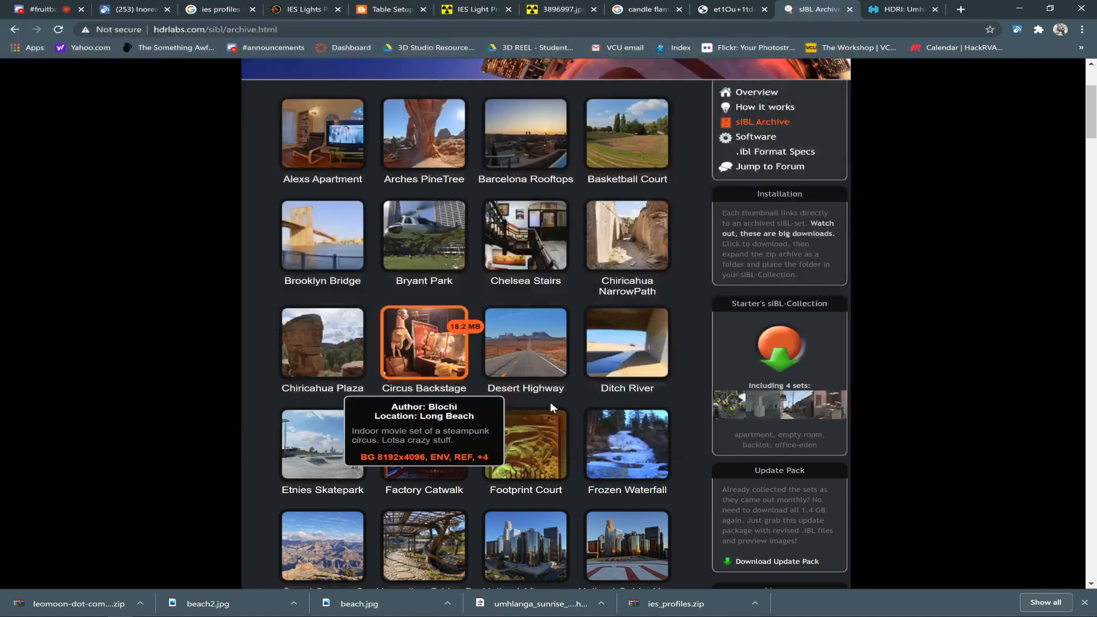
pyautogui.click(319, 181)
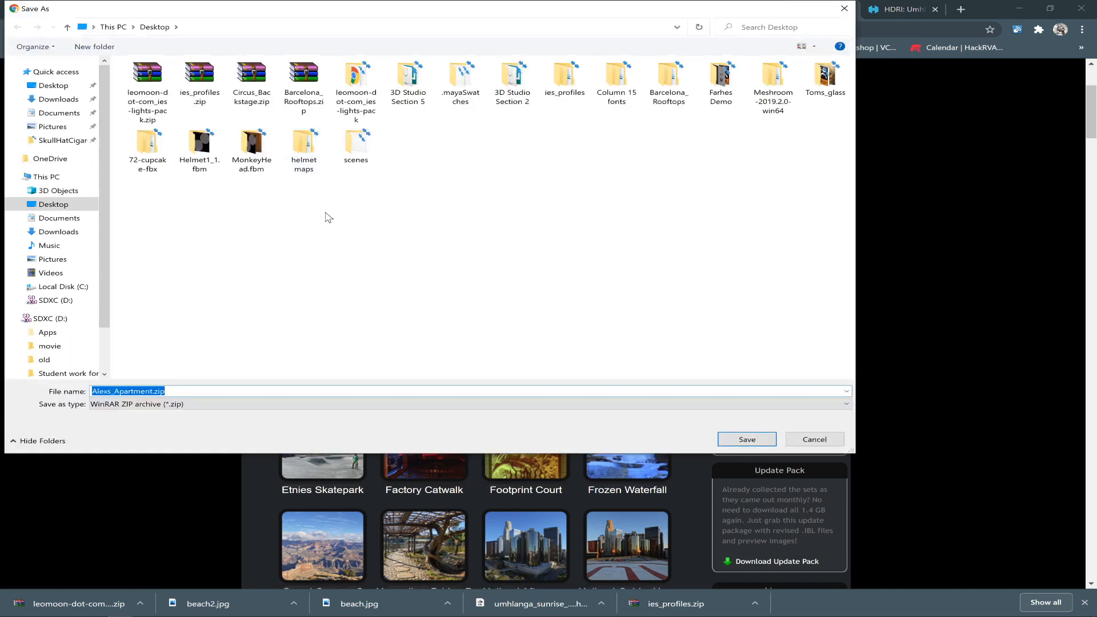
pyautogui.click(747, 440)
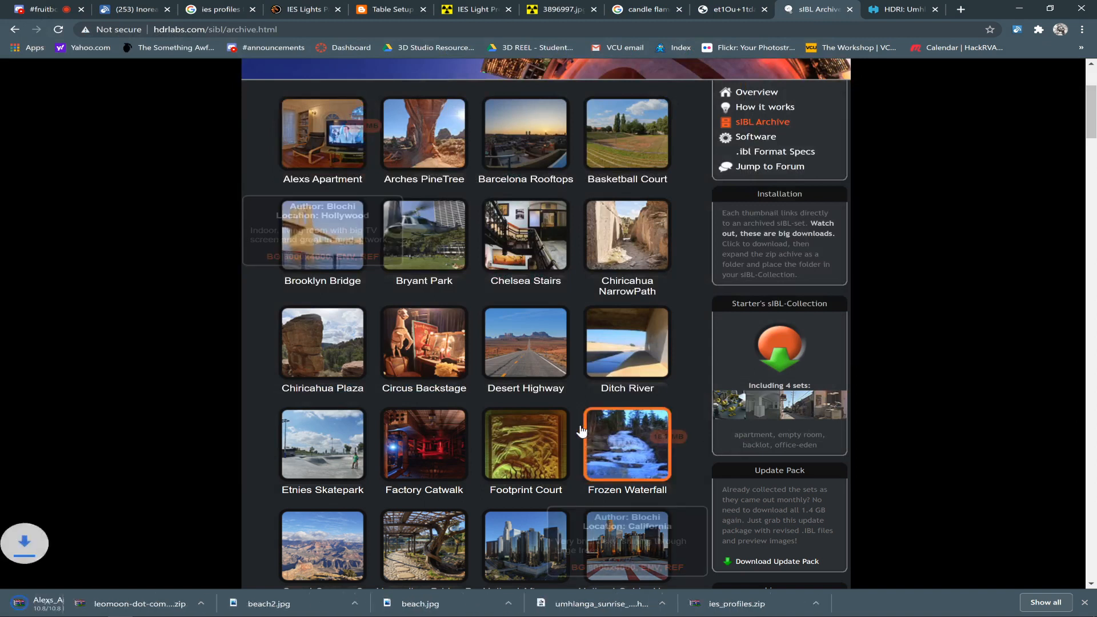
# Show the downloaded Alexs_Apartment.zip in its folder, extract it to an Alexs_Apartment folder on the Desktop, and close WinRAR.
pyautogui.click(140, 603)
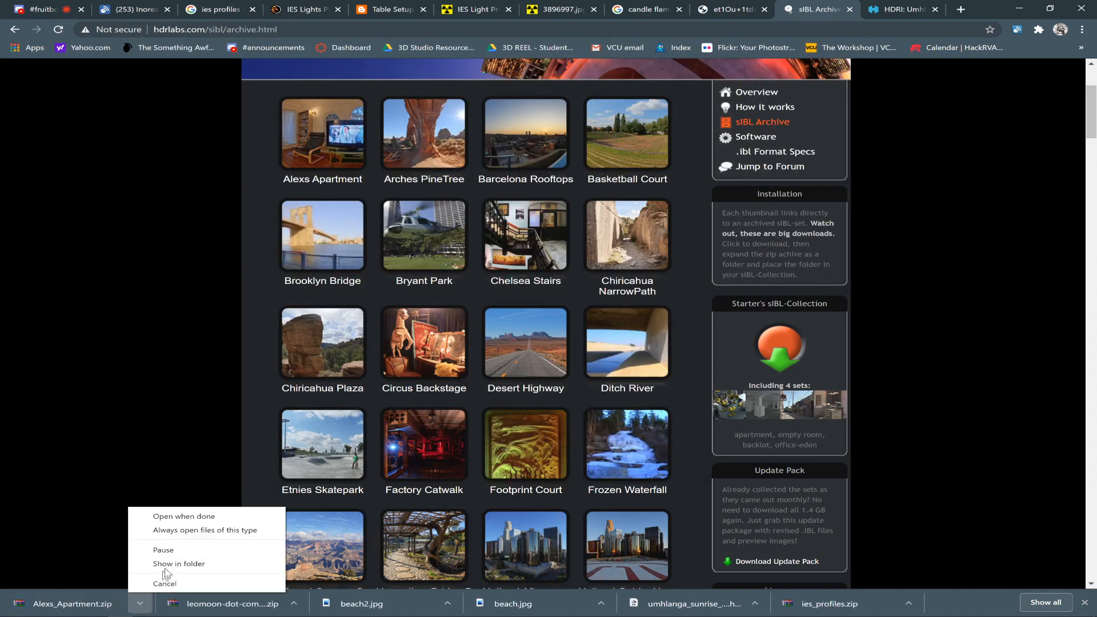
pyautogui.click(176, 559)
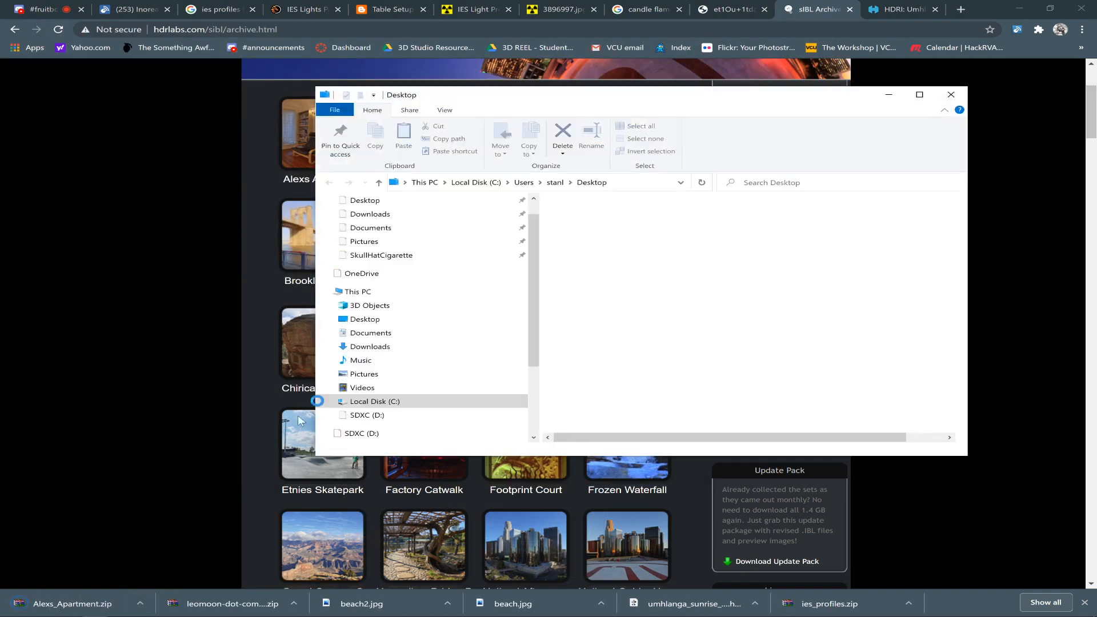
pyautogui.press('super+Up')
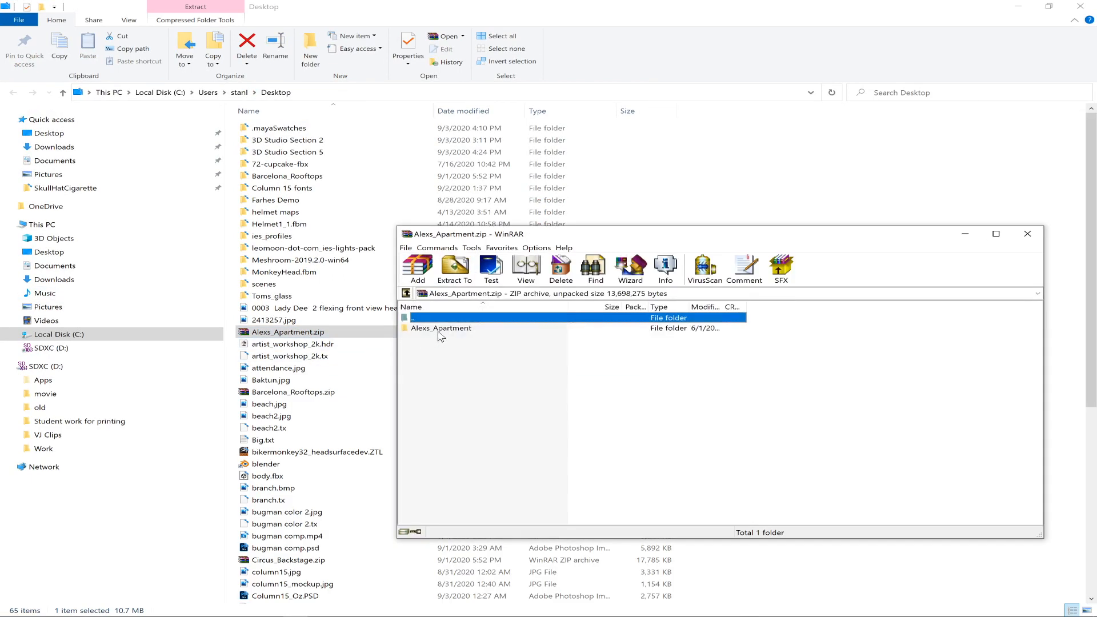
pyautogui.click(455, 269)
pyautogui.click(501, 404)
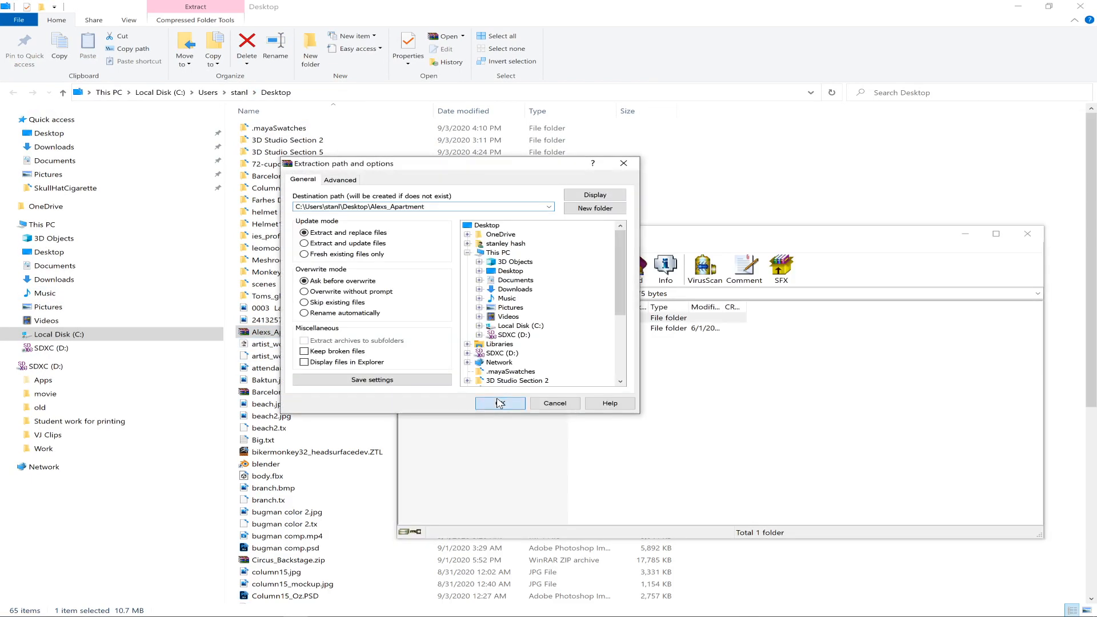
pyautogui.click(1028, 234)
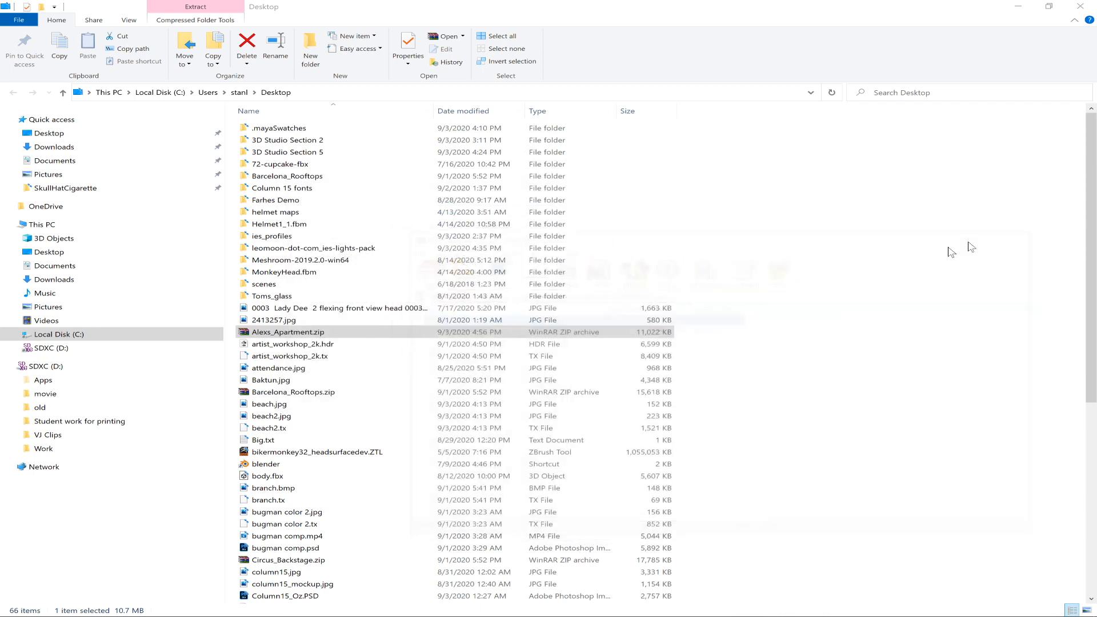
# Switch to Maya and browse into the Desktop's Alexs_Apartment folder for a replacement image for the skydome light's file texture.
pyautogui.hotkey('alt', 'Tab')
pyautogui.hotkey('alt', 'Tab')
pyautogui.hotkey('alt', 'Tab')
pyautogui.hotkey('alt', 'Tab')
pyautogui.hotkey('alt', 'Tab')
pyautogui.hotkey('alt', 'Tab')
pyautogui.hotkey('alt', 'Tab')
pyautogui.hotkey('alt', 'Tab')
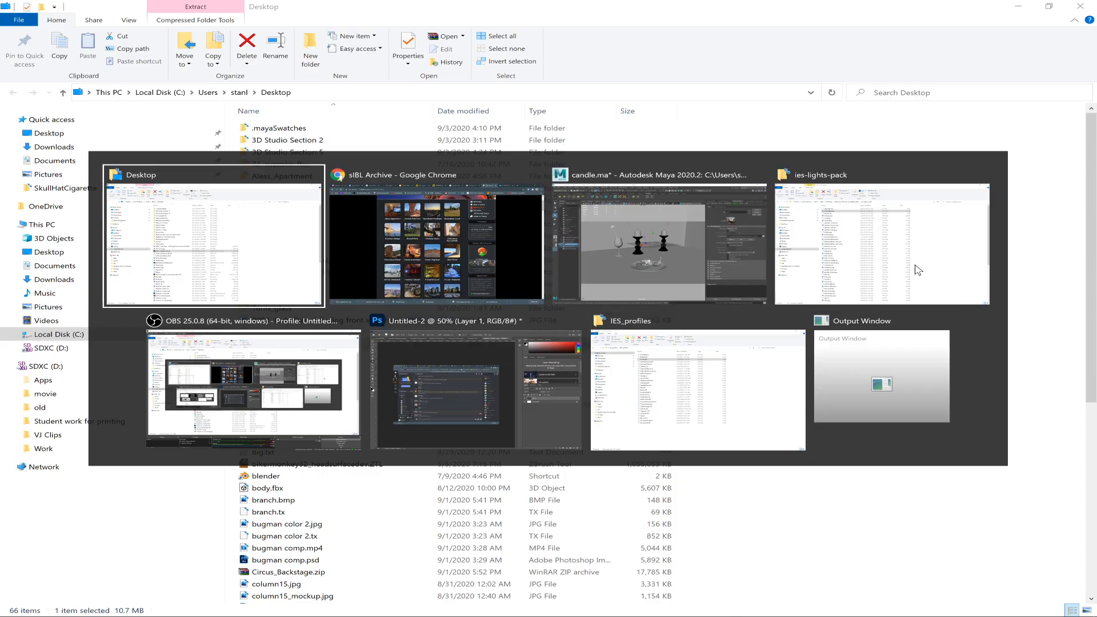
pyautogui.hotkey('alt', 'Tab')
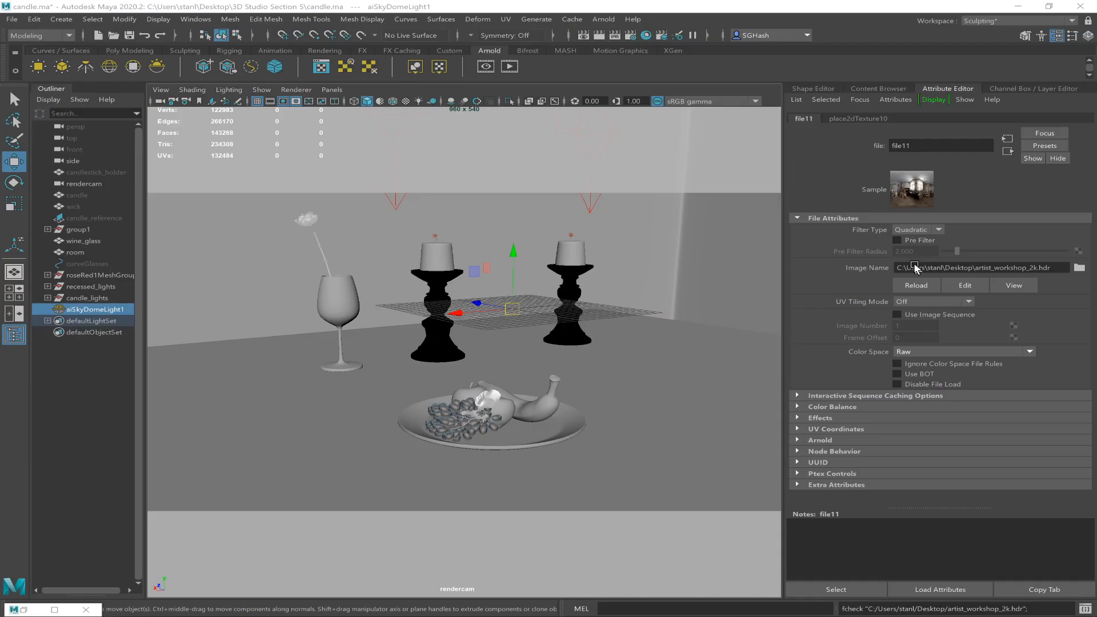
pyautogui.click(1082, 268)
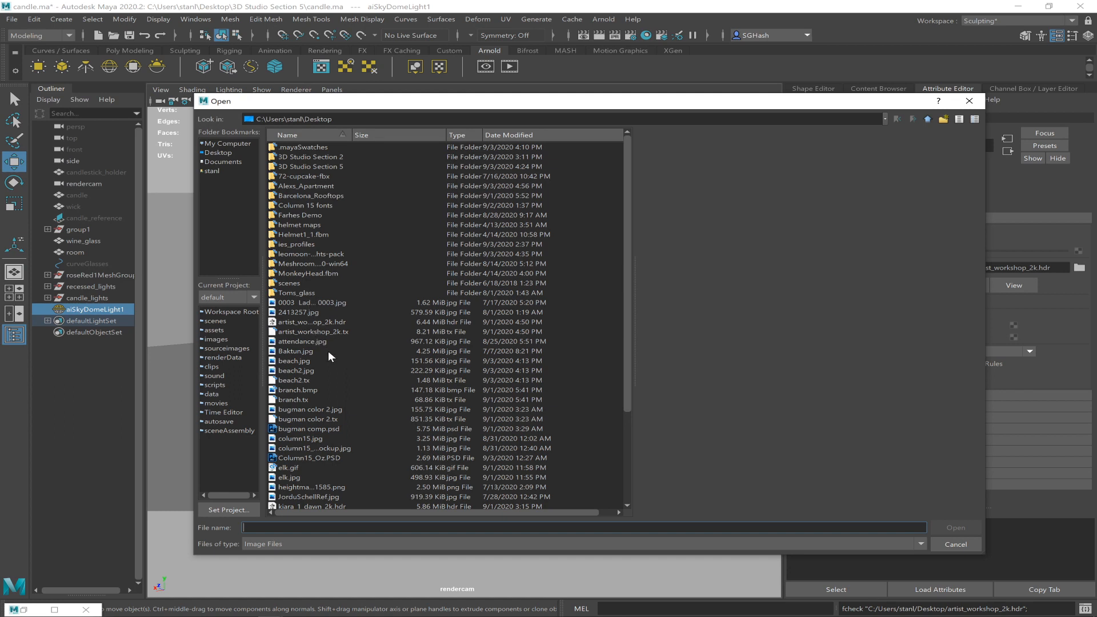
pyautogui.doubleClick(306, 185)
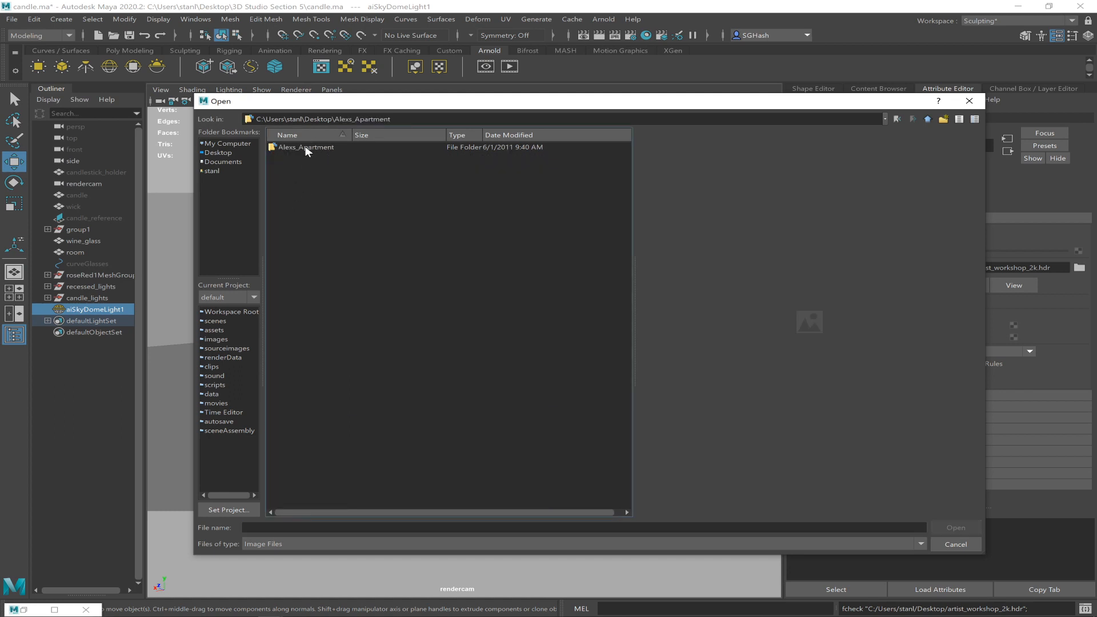
# Load Alexs_Apt_2k.hdr from the nested Alexs_Apartment folder as the sky dome light's image.
pyautogui.doubleClick(305, 147)
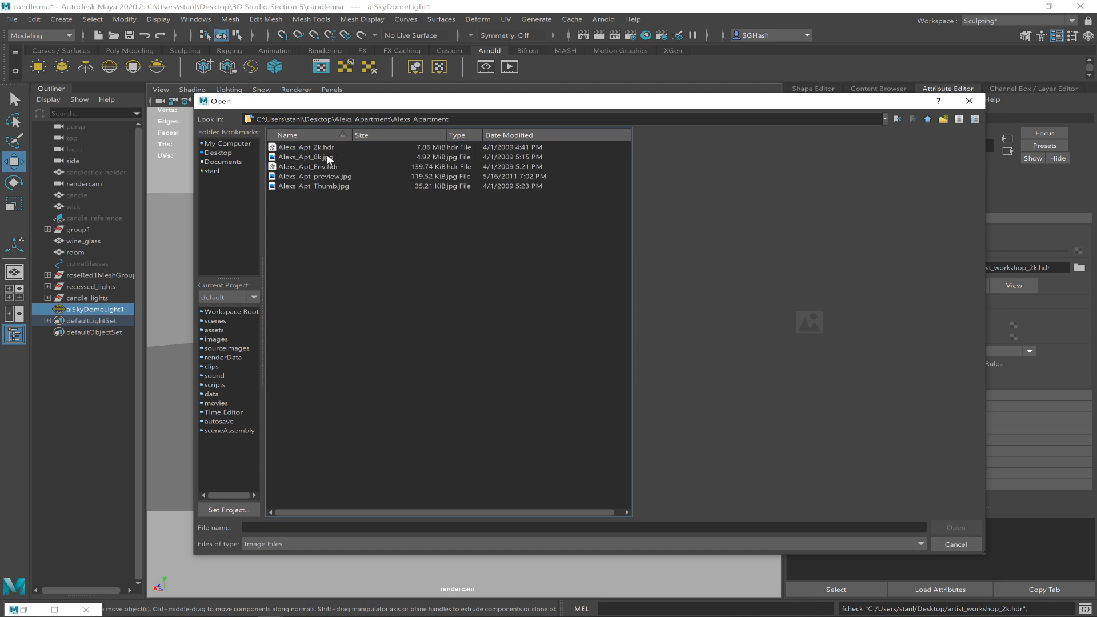
pyautogui.click(328, 157)
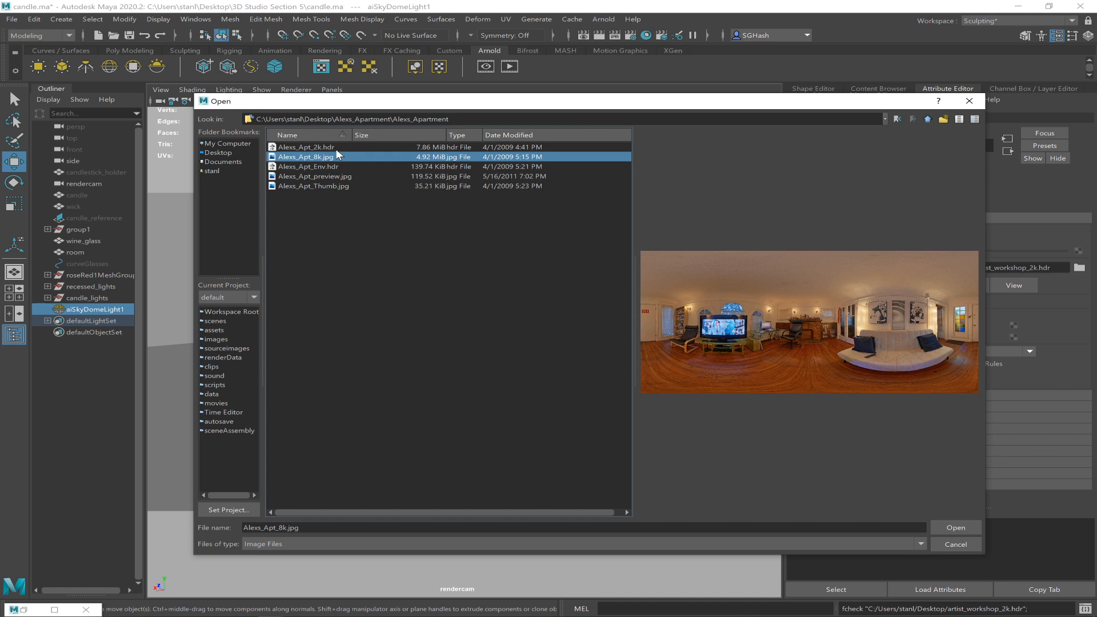
pyautogui.click(334, 146)
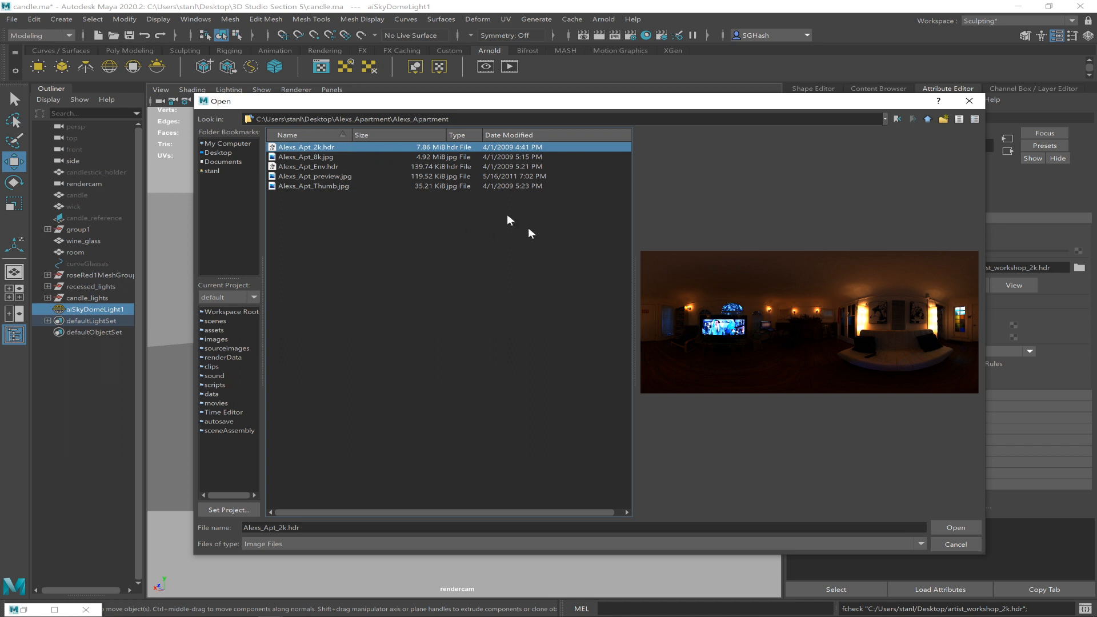
pyautogui.click(938, 526)
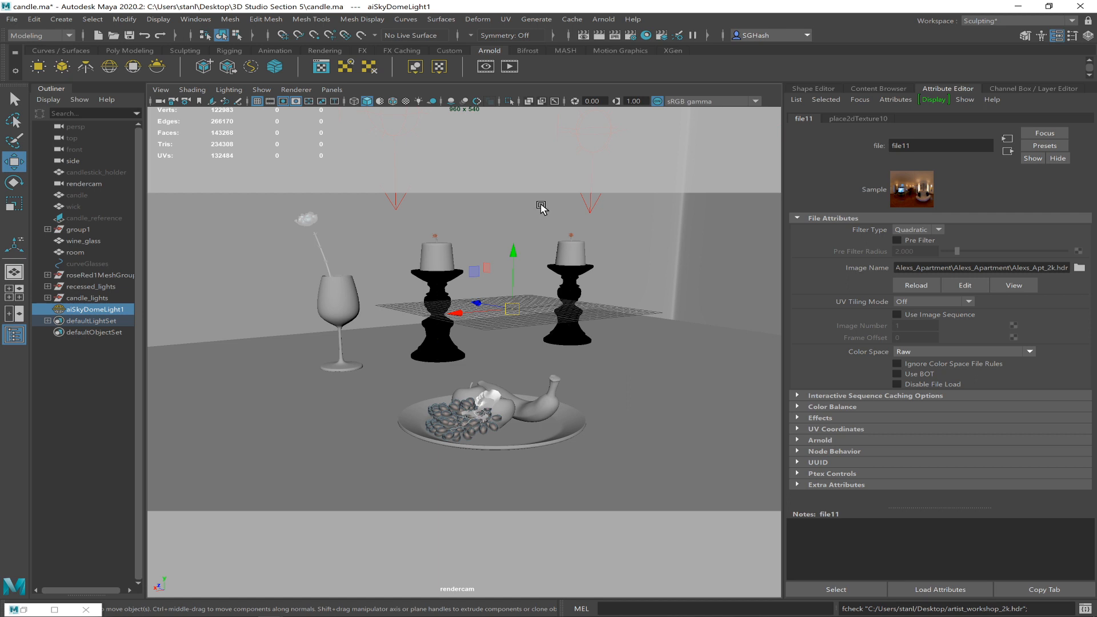
# Switch the viewport to the persp camera and examine how the apartment image surrounds the room and lights.
pyautogui.click(332, 90)
pyautogui.moveTo(400, 101)
pyautogui.click(469, 106)
pyautogui.keyDown('alt'); pyautogui.moveTo(508, 280); pyautogui.dragTo(400, 269, button='right'); pyautogui.keyUp('alt')
pyautogui.keyDown('alt'); pyautogui.moveTo(400, 269); pyautogui.dragTo(358, 257); pyautogui.keyUp('alt')
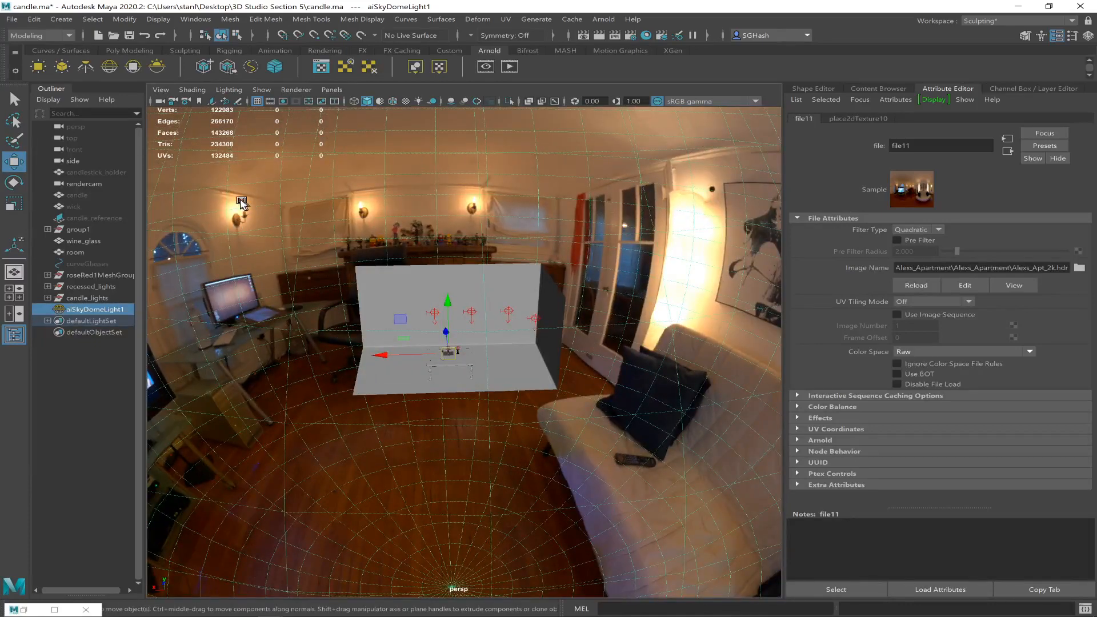
pyautogui.keyDown('alt'); pyautogui.moveTo(364, 314); pyautogui.dragTo(383, 315); pyautogui.keyUp('alt')
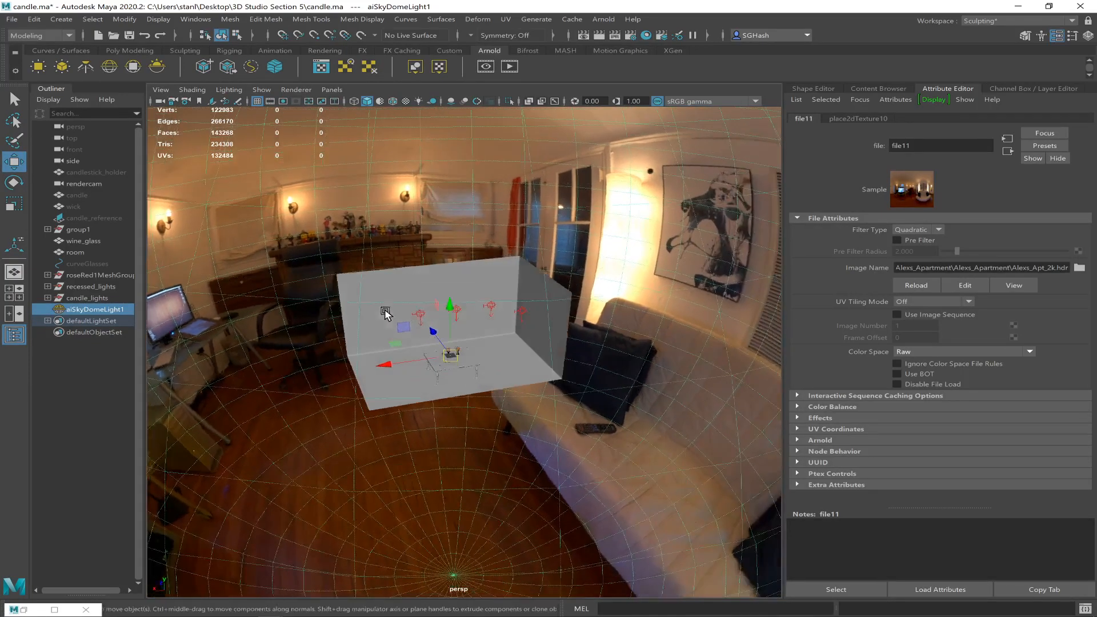
pyautogui.keyDown('alt'); pyautogui.moveTo(395, 307); pyautogui.dragTo(665, 421, button='right'); pyautogui.keyUp('alt')
# Raise the recessed_lights group to about 15.68 on the Y axis.
pyautogui.click(609, 247)
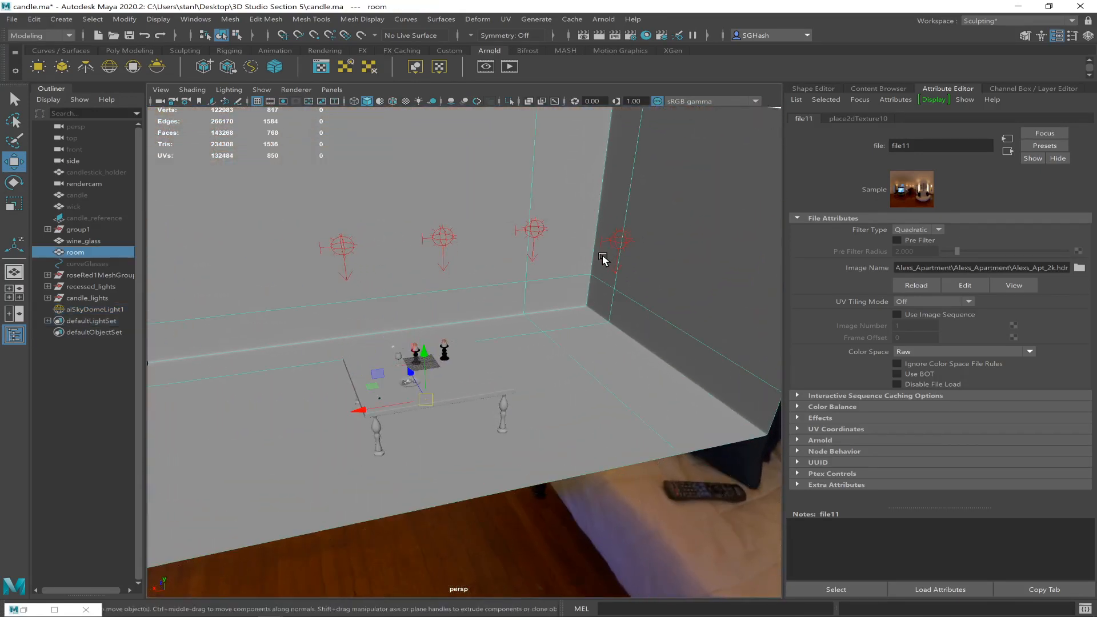
pyautogui.click(86, 286)
pyautogui.moveTo(416, 313); pyautogui.dragTo(419, 299)
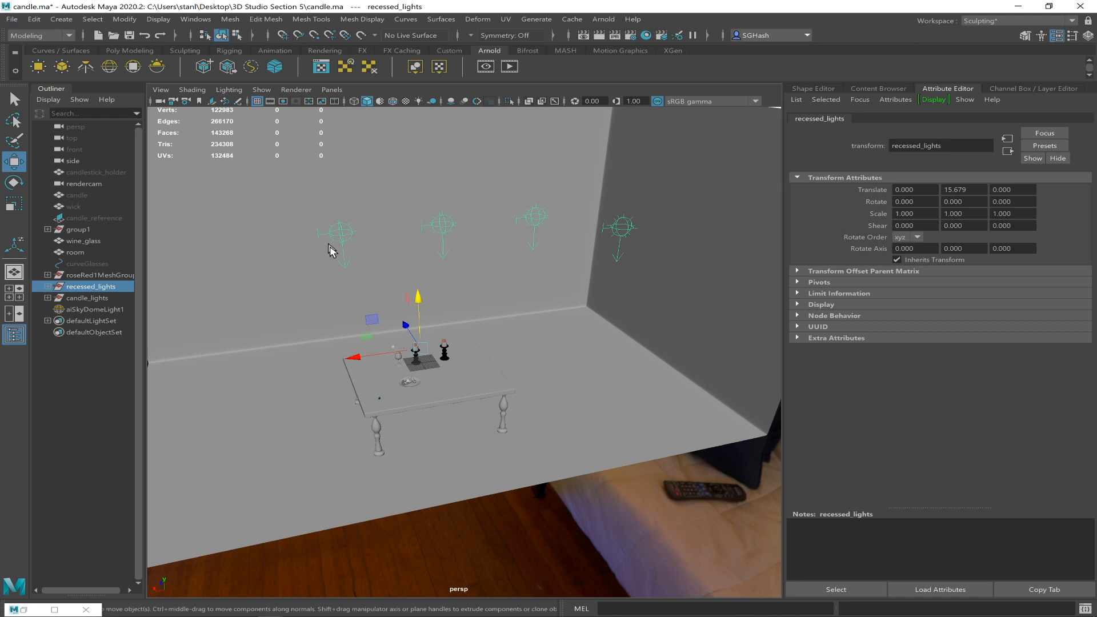
# Open the Render View maximized, display the render at actual size, and render a region covering the image's left half.
pyautogui.click(584, 36)
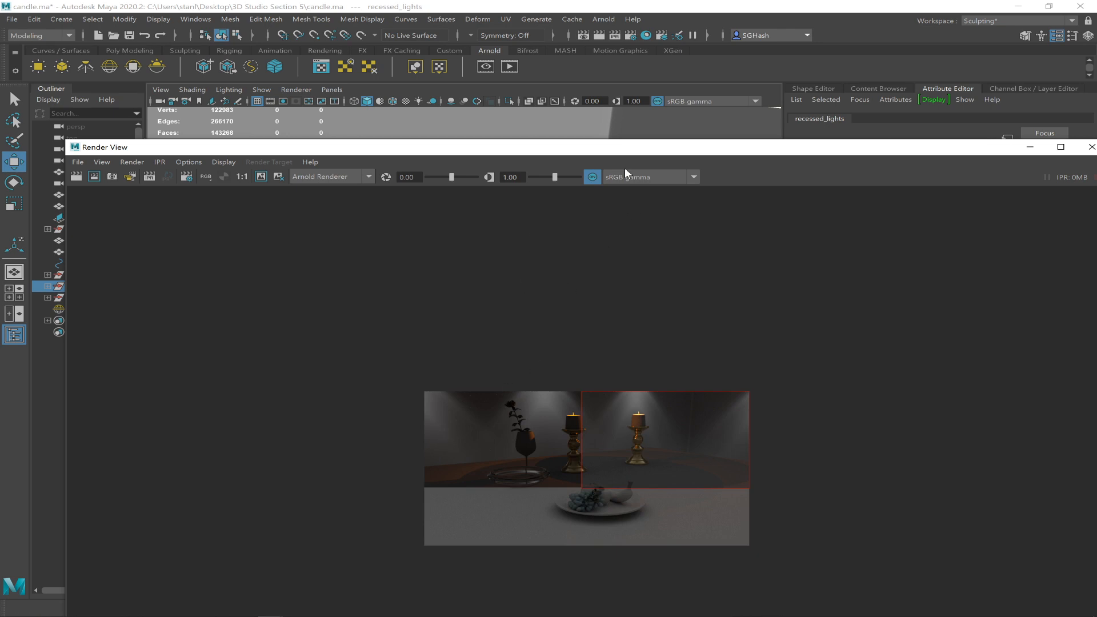
pyautogui.doubleClick(617, 147)
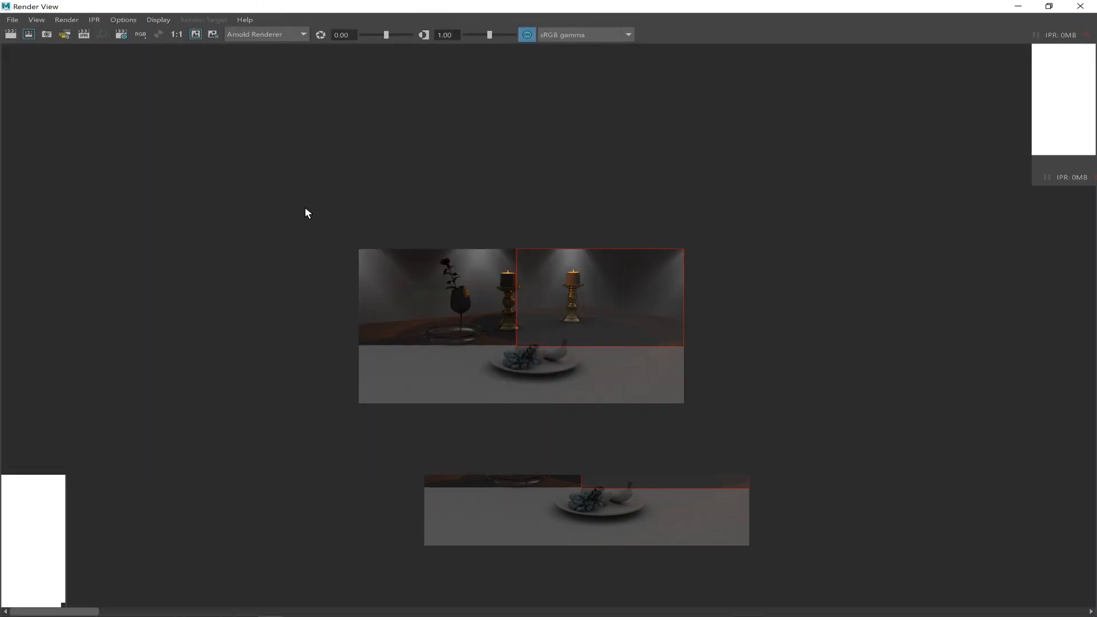
pyautogui.click(196, 36)
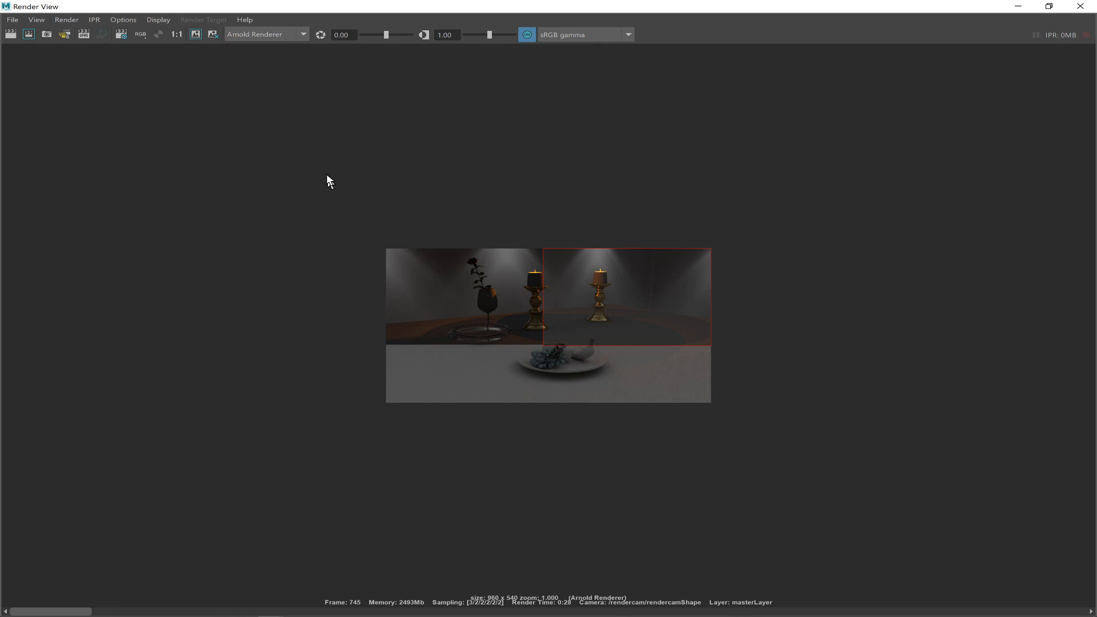
pyautogui.moveTo(557, 423)
pyautogui.mouseDown()
pyautogui.moveTo(568, 436)
pyautogui.moveTo(551, 435)
pyautogui.mouseUp()
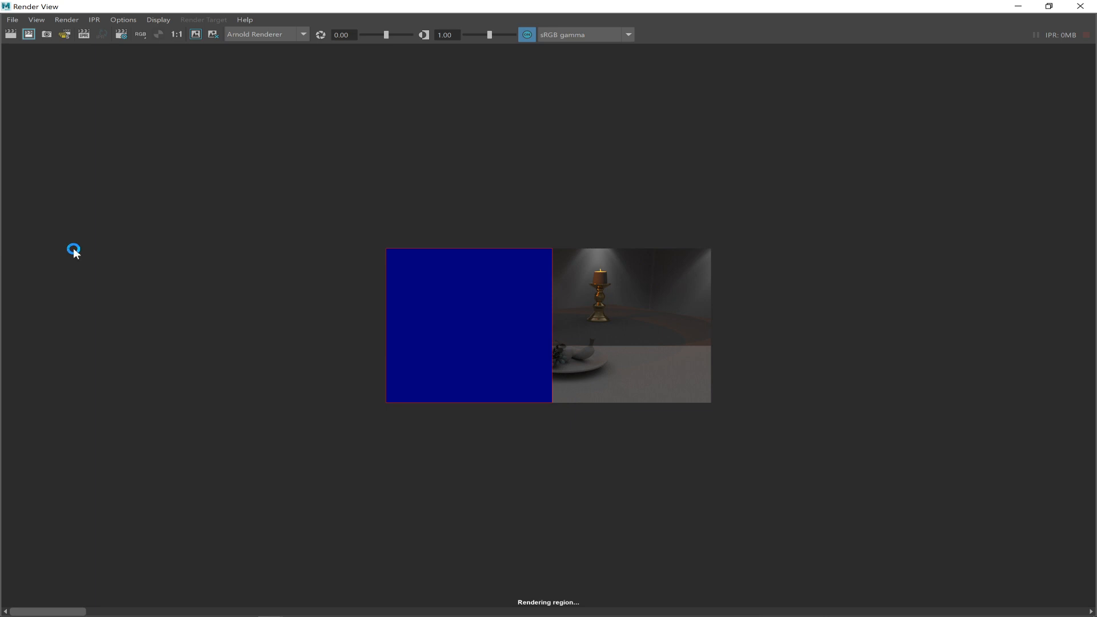
# Switch to Discord in the browser, view the blogspot-list channel, and return to the Render View.
pyautogui.hotkey('alt', 'Tab')
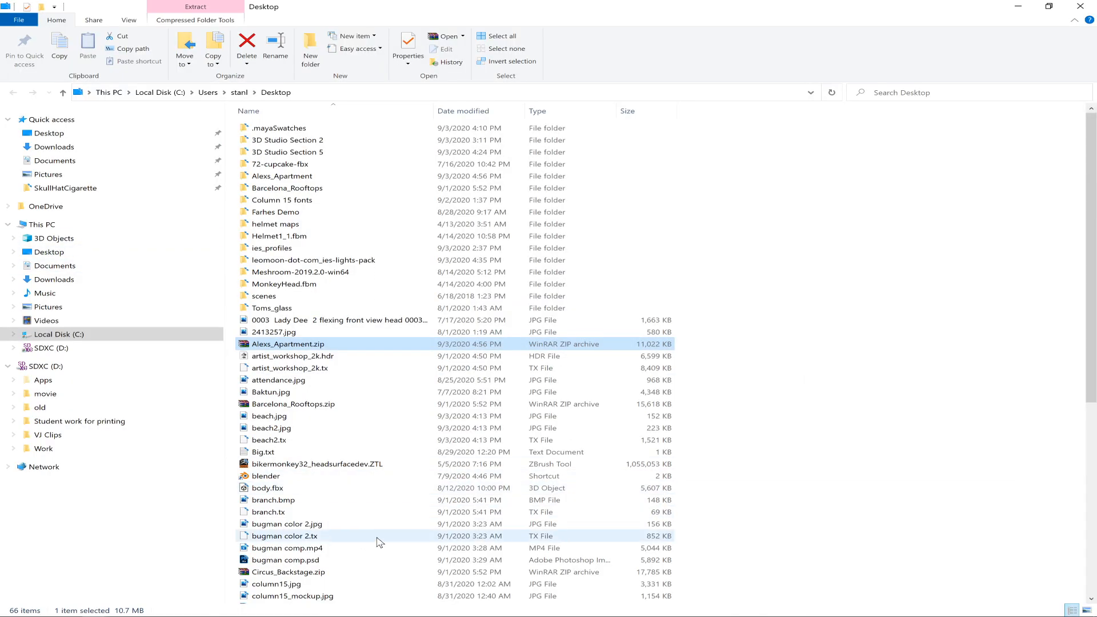
pyautogui.hotkey('alt', 'Tab')
pyautogui.hotkey('alt', 'Tab')
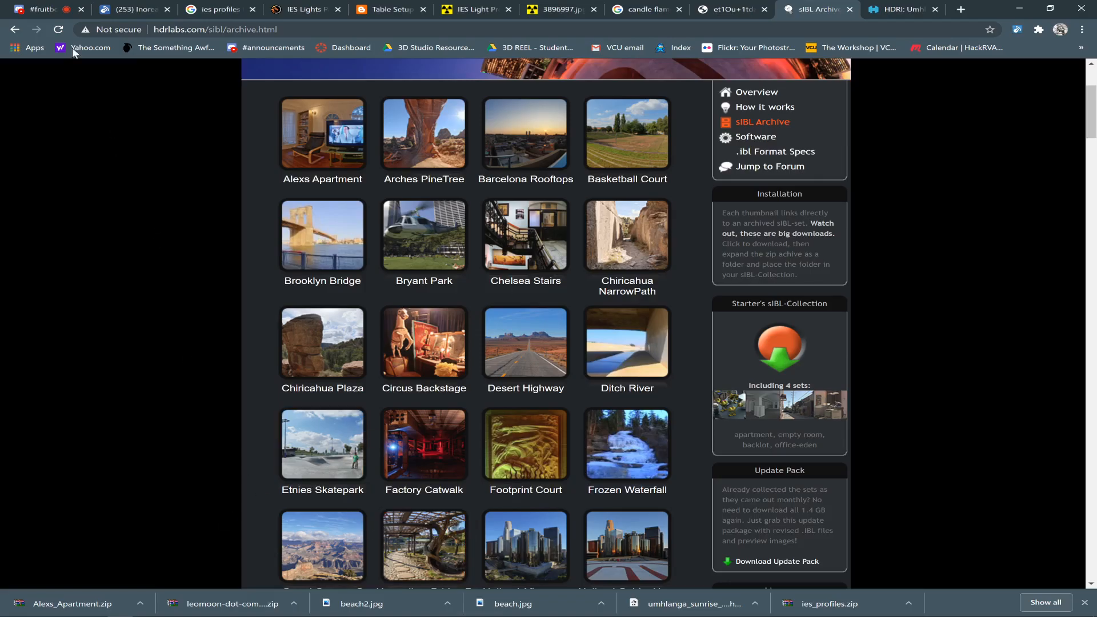
pyautogui.click(57, 11)
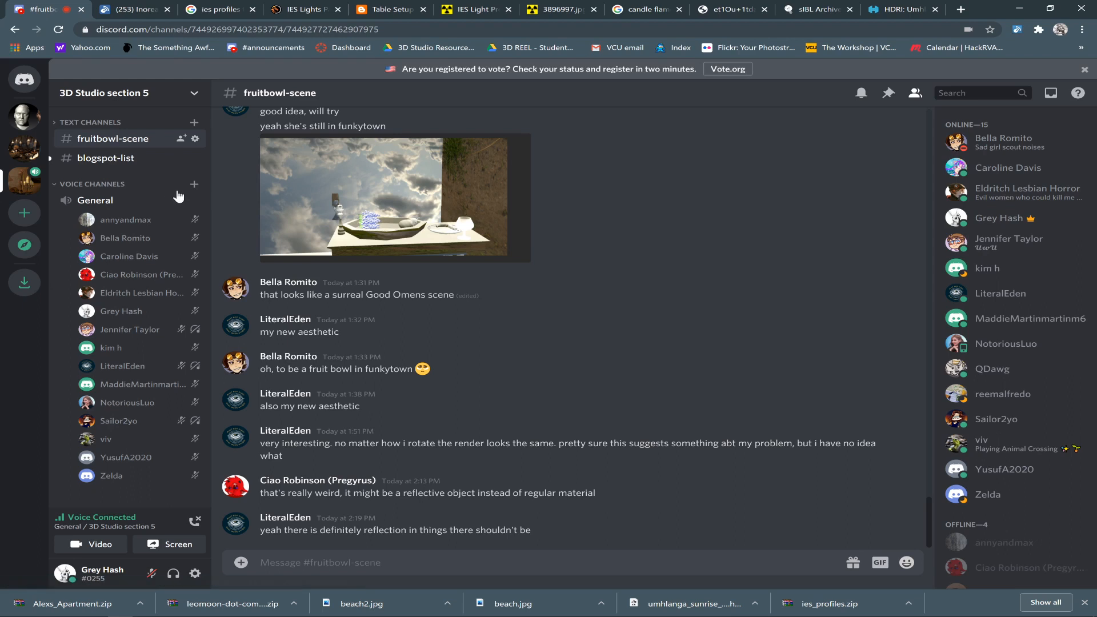
pyautogui.click(138, 158)
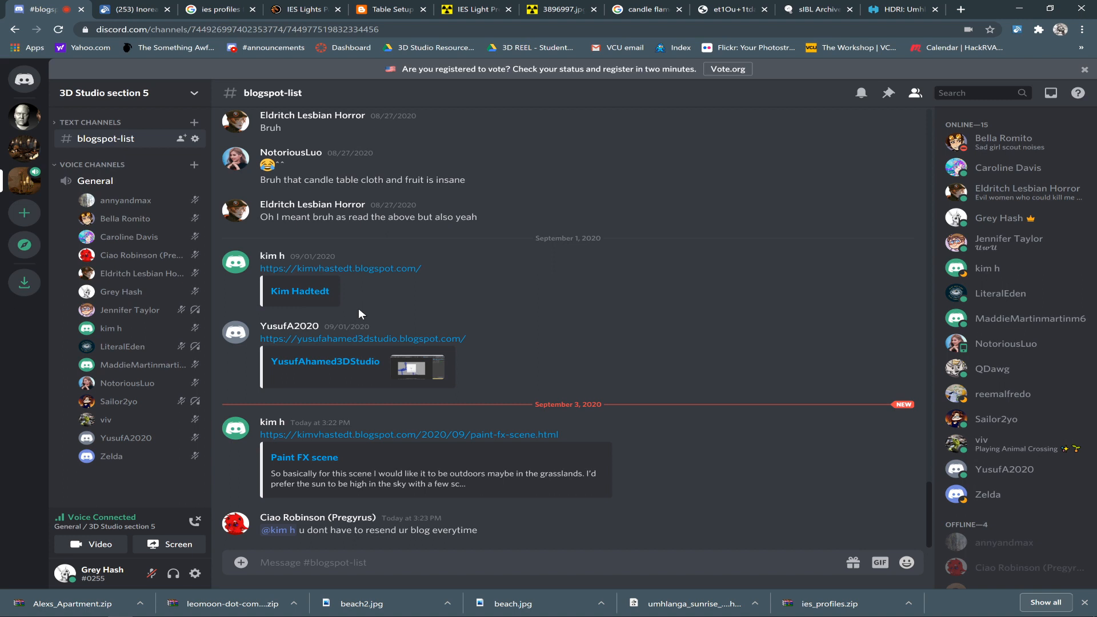
pyautogui.hotkey('alt', 'Tab')
pyautogui.hotkey('alt', 'Tab')
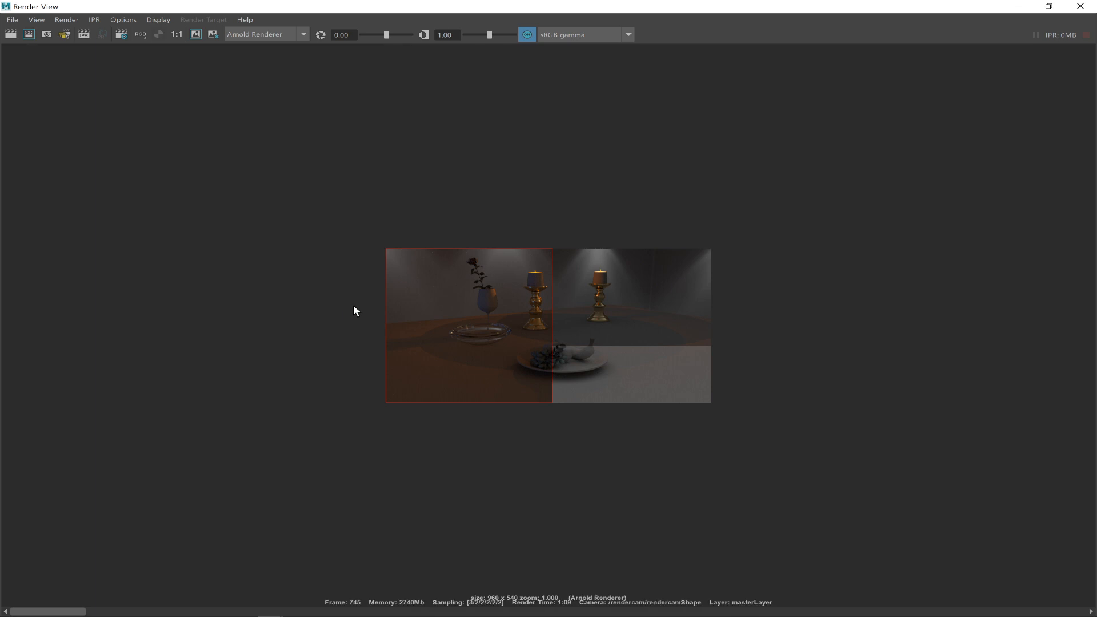
# Examine the rendered region up close, and restore the Render View to a smaller window moved aside.
pyautogui.keyDown('alt'); pyautogui.moveTo(346, 304); pyautogui.dragTo(801, 474, button='right'); pyautogui.keyUp('alt')
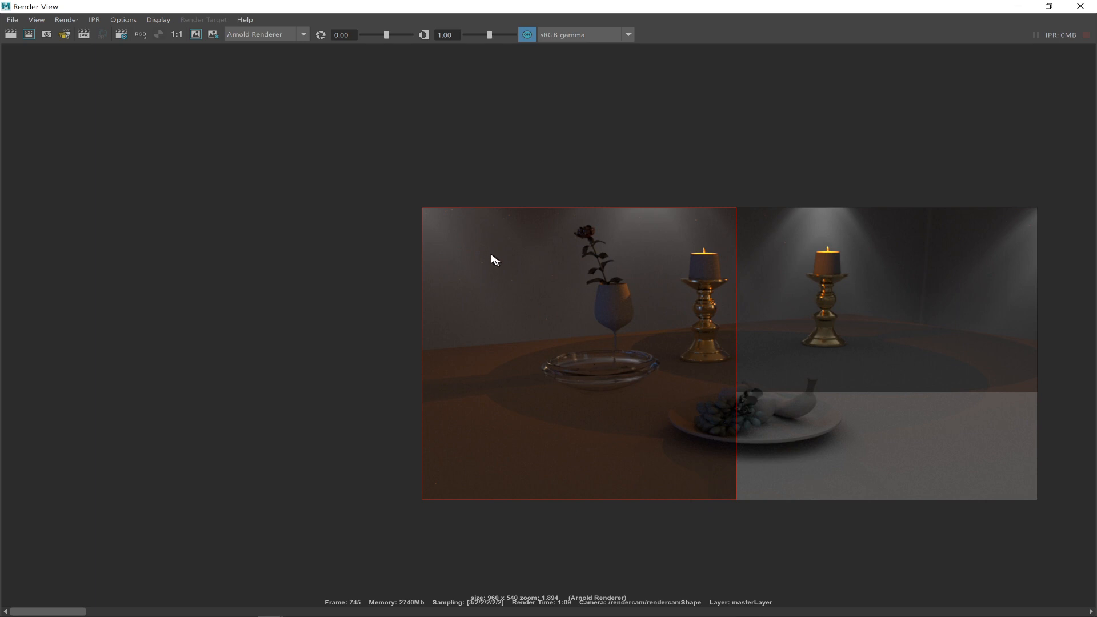
pyautogui.keyDown('ctrl'); pyautogui.keyDown('alt'); pyautogui.moveTo(815, 344); pyautogui.dragTo(822, 394); pyautogui.keyUp('alt'); pyautogui.keyUp('ctrl')
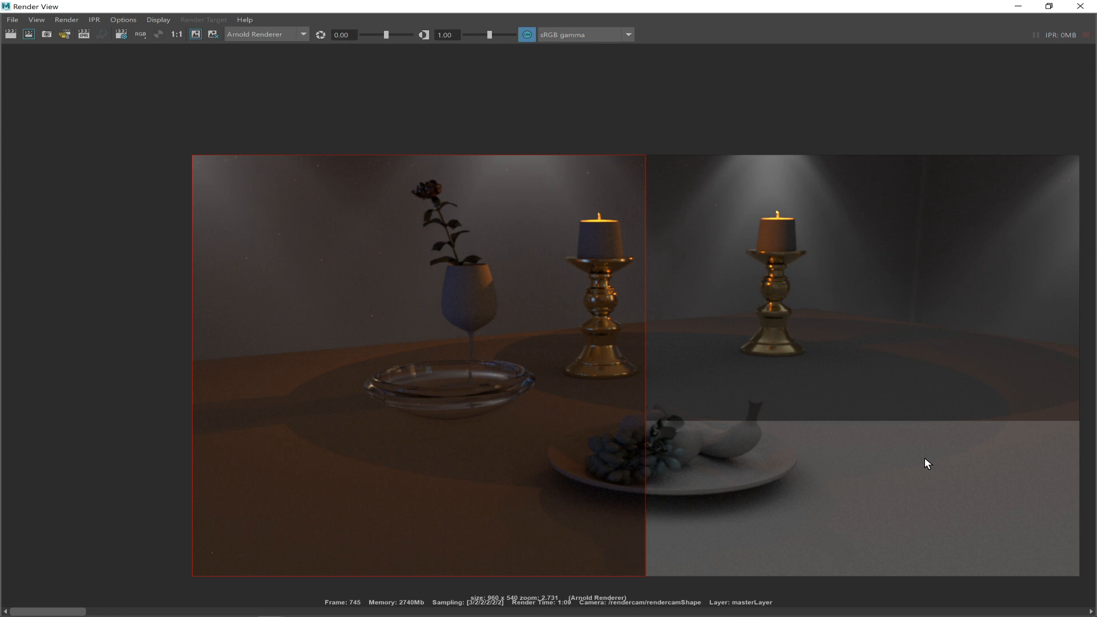
pyautogui.click(1049, 6)
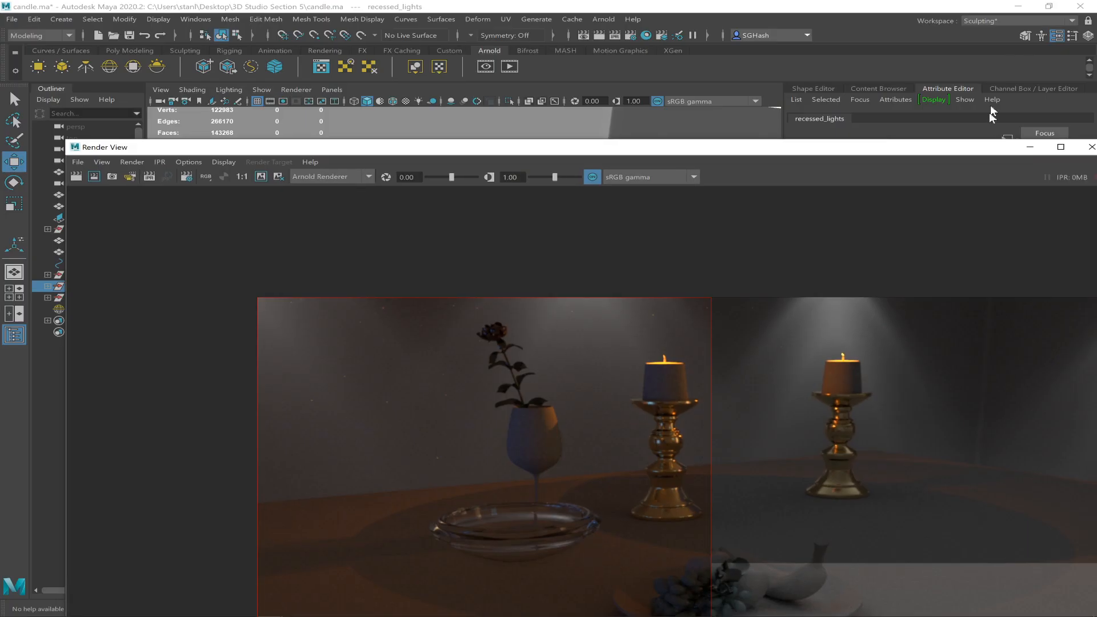
pyautogui.moveTo(920, 153); pyautogui.dragTo(567, 100)
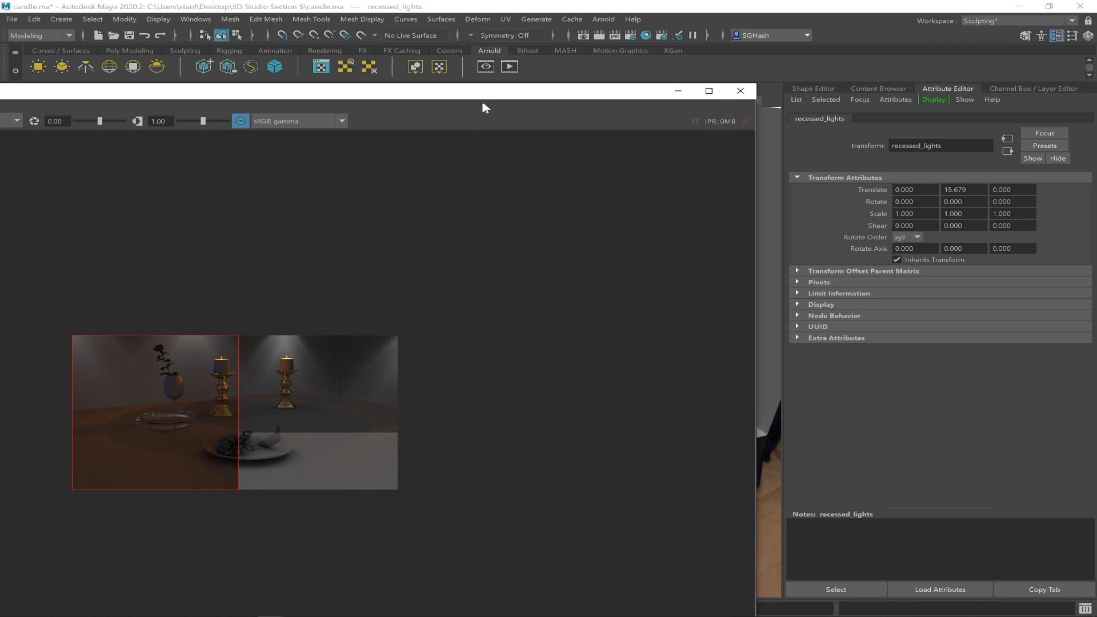
pyautogui.moveTo(491, 101); pyautogui.dragTo(550, 167)
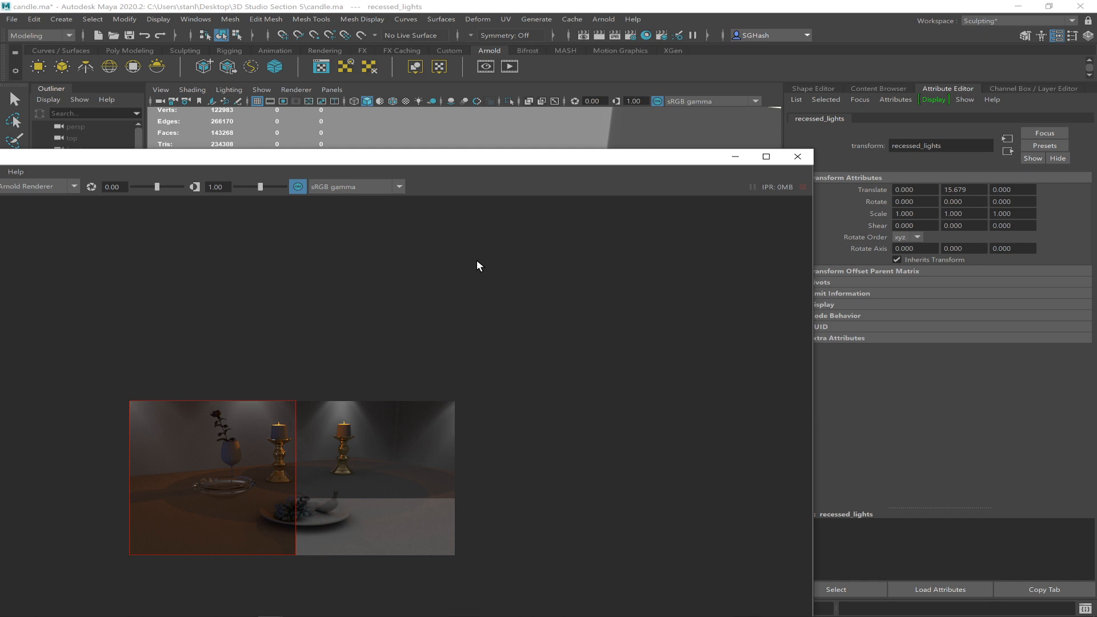
# Switch to Discord, read the latest messages in the general-chat channel, and return to Maya.
pyautogui.hotkey('alt', 'Tab')
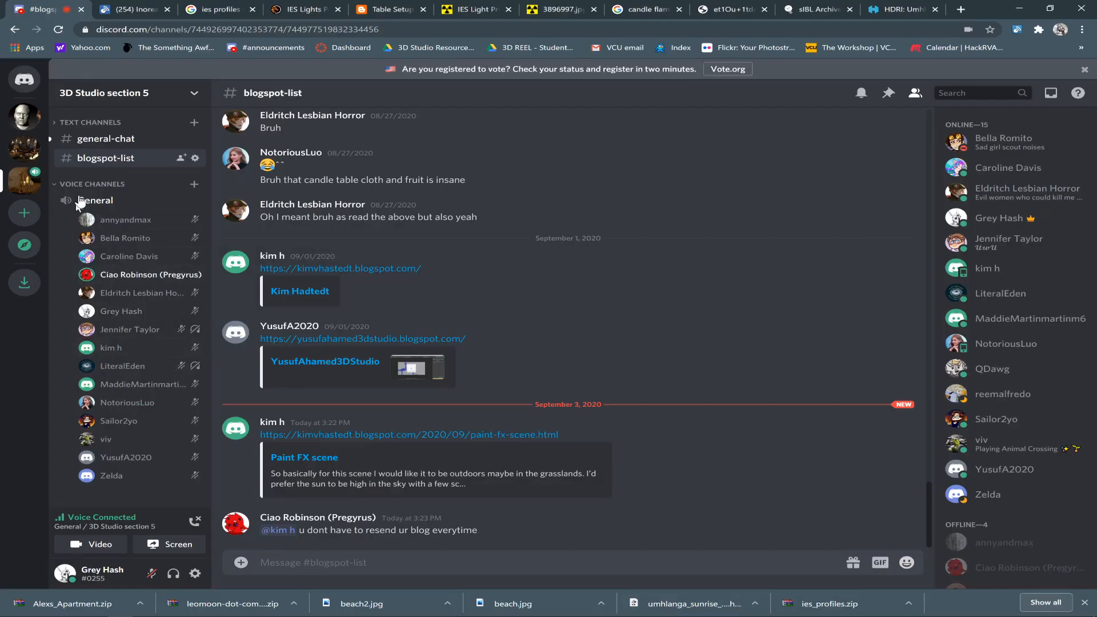
pyautogui.click(125, 143)
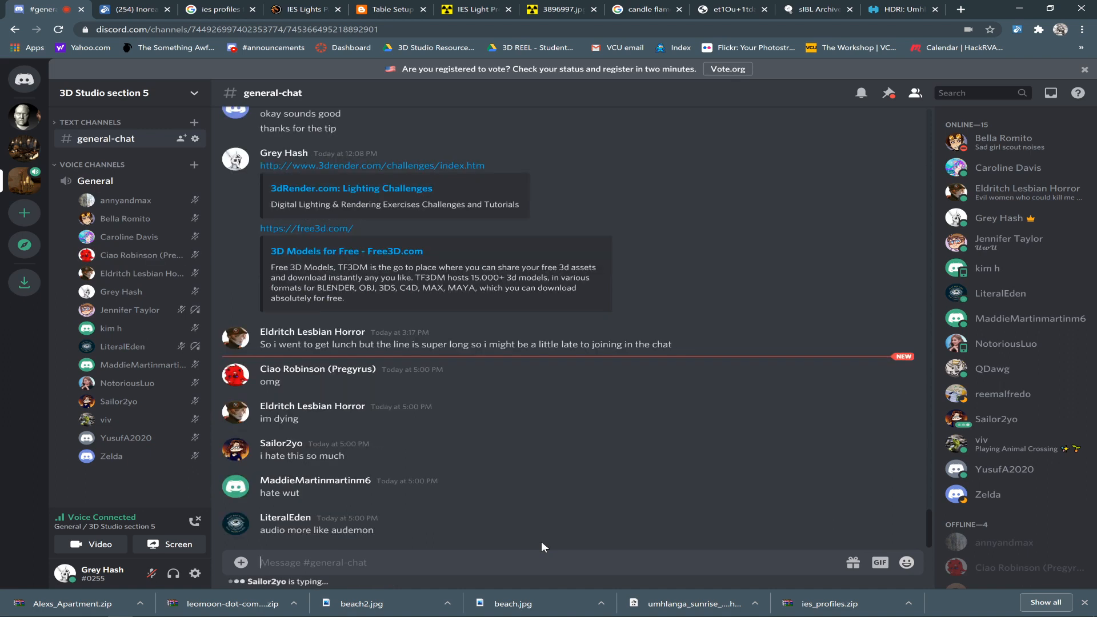
pyautogui.hotkey('alt', 'Tab')
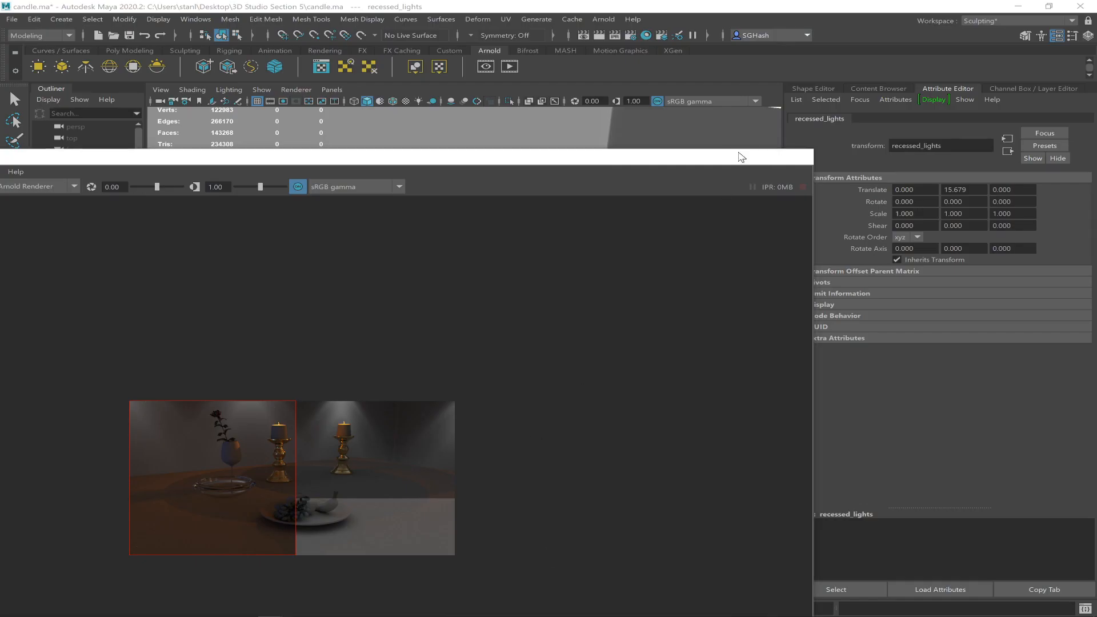
# Minimize the Render View and save the candle.ma scene.
pyautogui.click(736, 156)
pyautogui.hotkey('ctrl', 's')
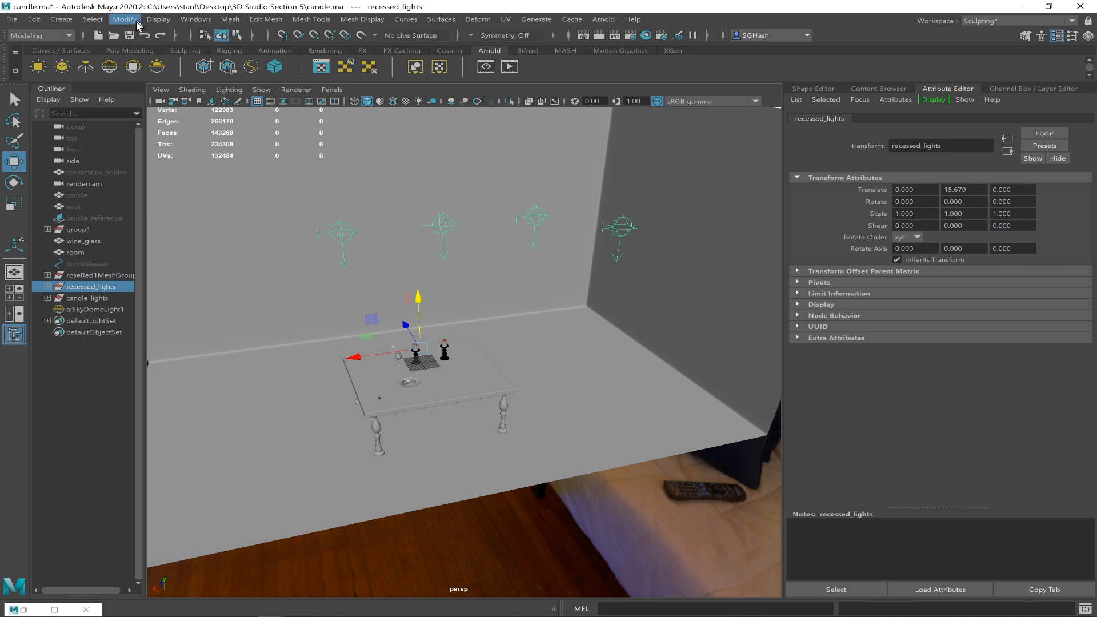
pyautogui.press('q')
pyautogui.press('w')
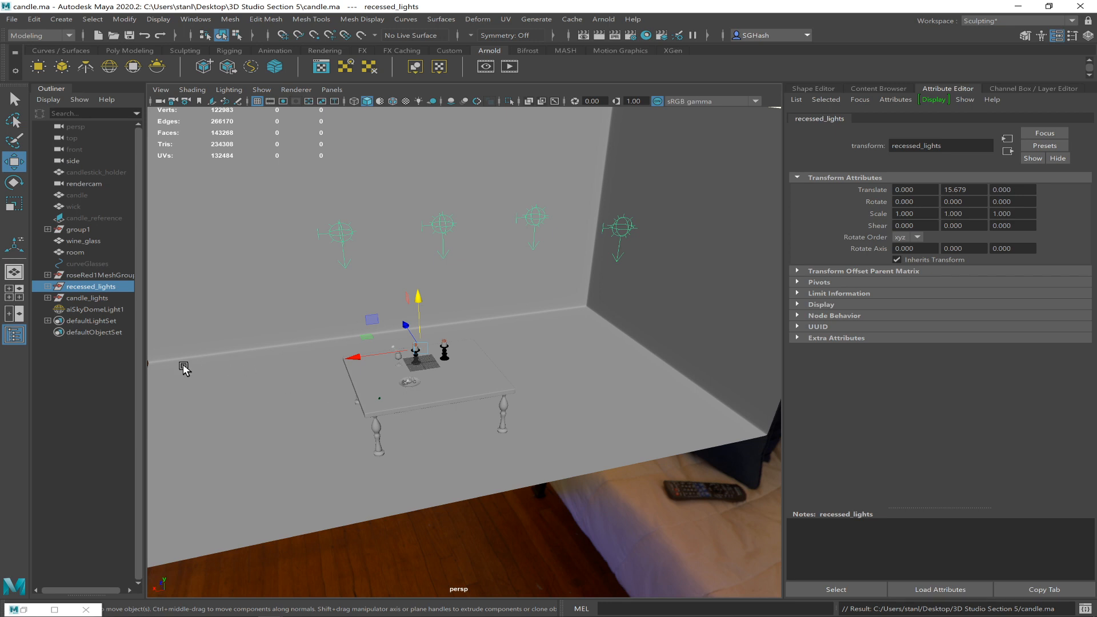
# Check Discord's general-chat for new replies and switch back to the Maya scene.
pyautogui.hotkey('alt', 'Tab')
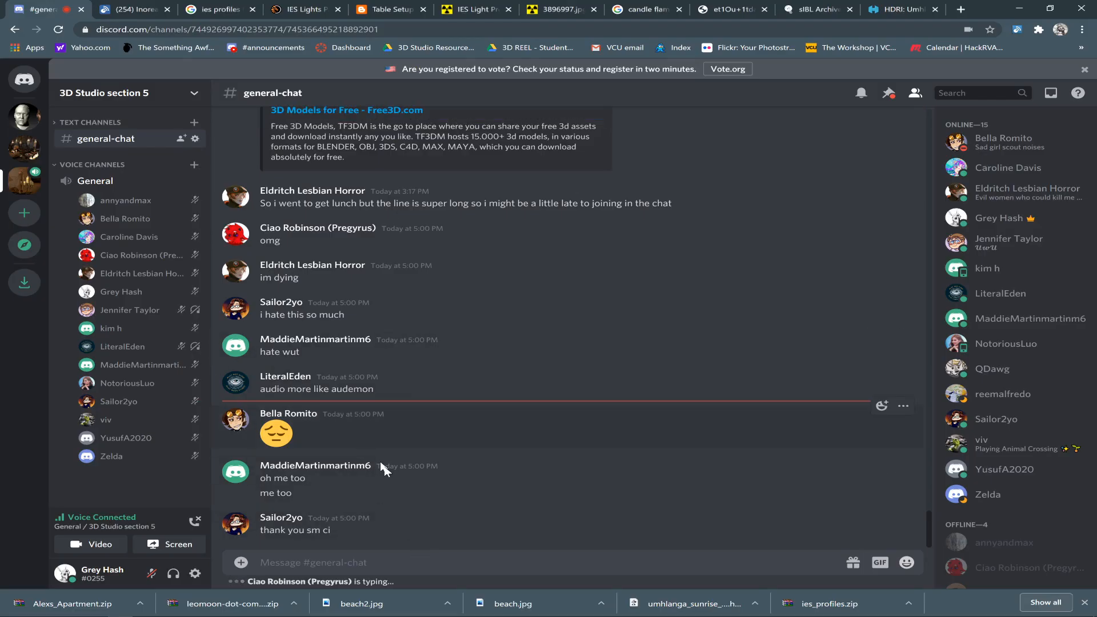
pyautogui.hotkey('alt', 'Tab')
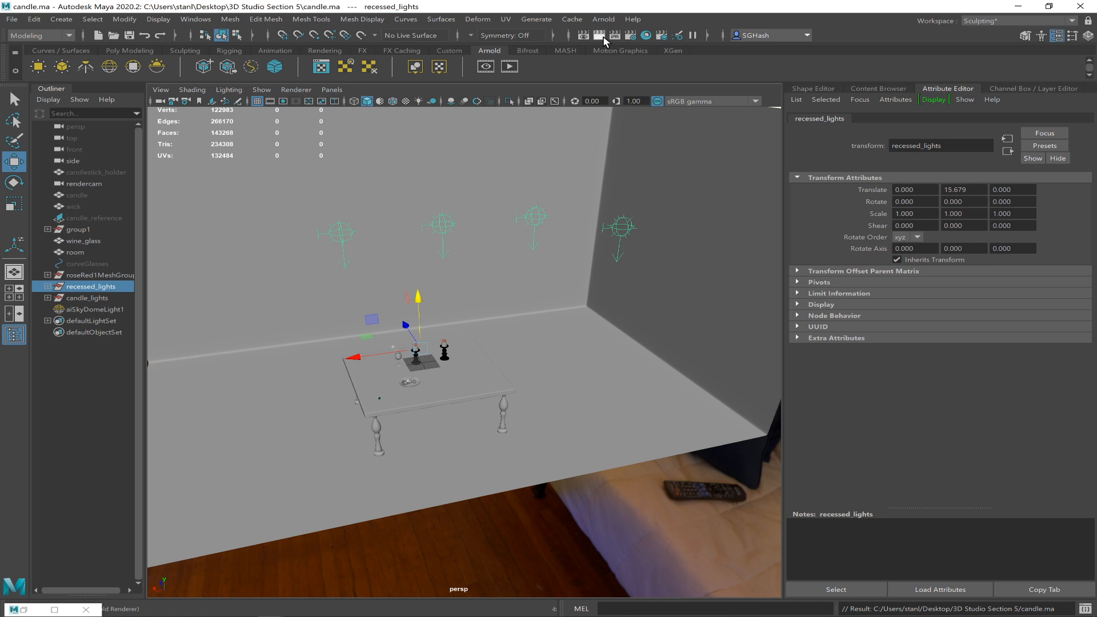
# Set the output image format to jpeg in the Render Settings, keeping Arnold Renderer as the renderer.
pyautogui.click(634, 34)
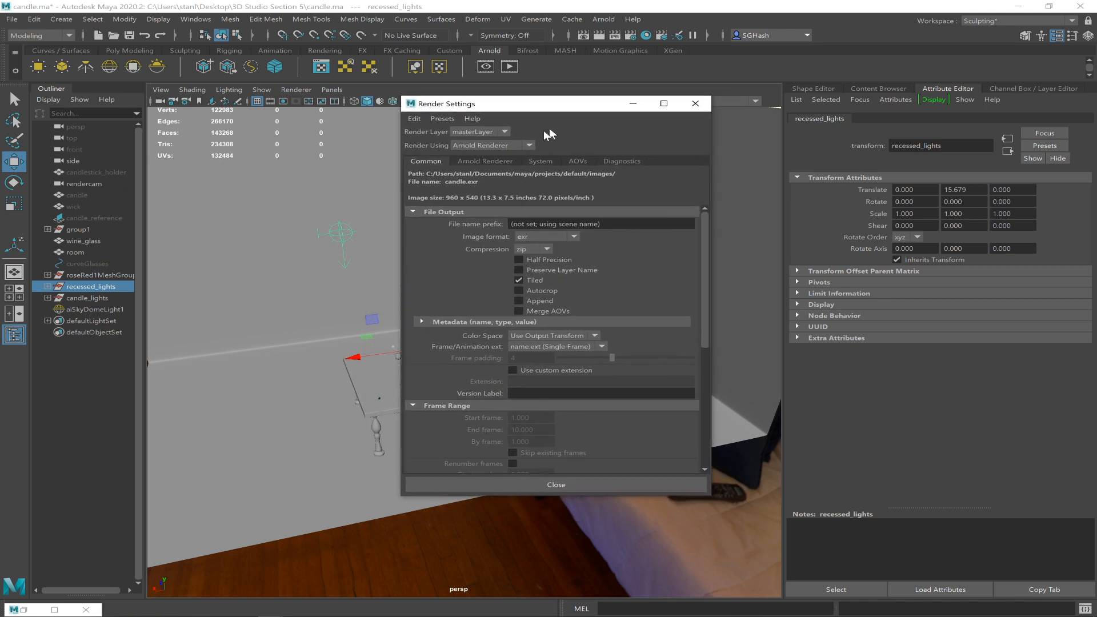
pyautogui.click(527, 145)
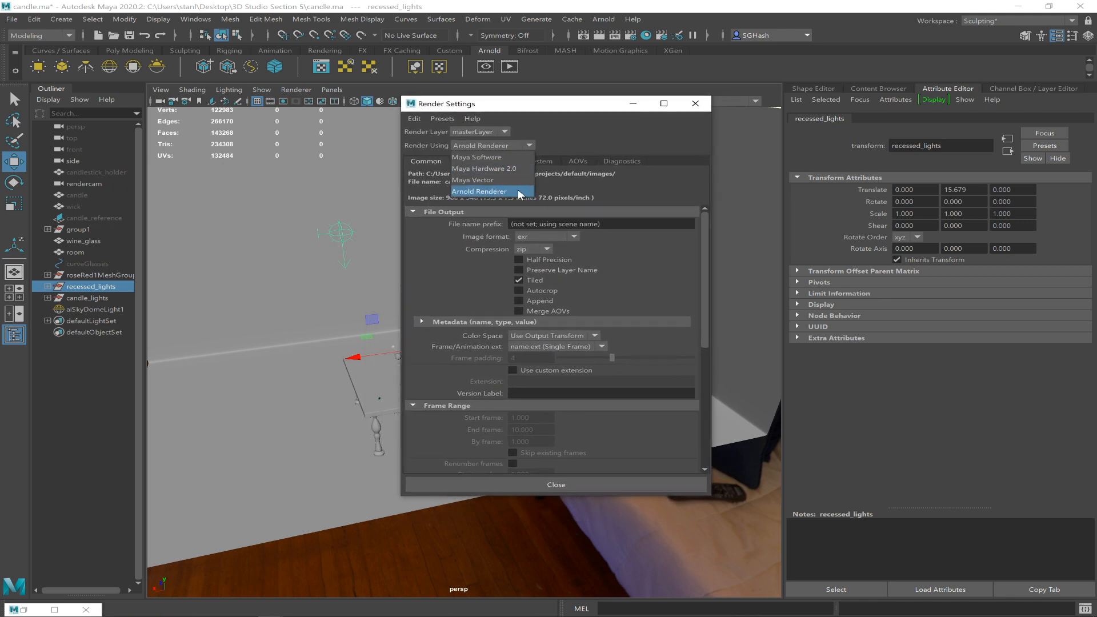
pyautogui.click(578, 140)
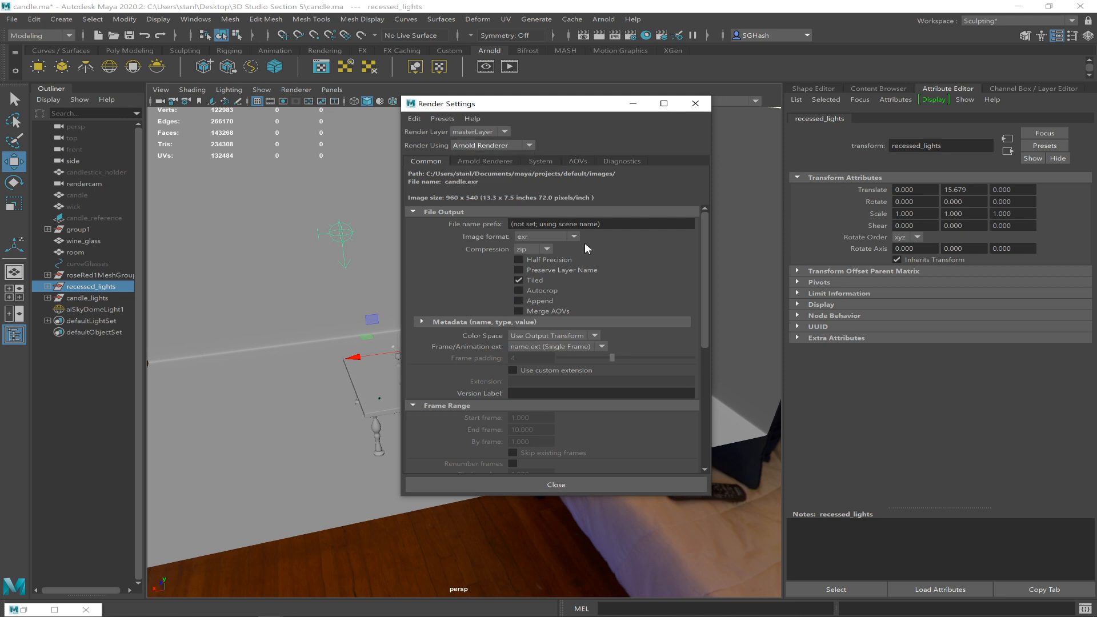
pyautogui.click(564, 237)
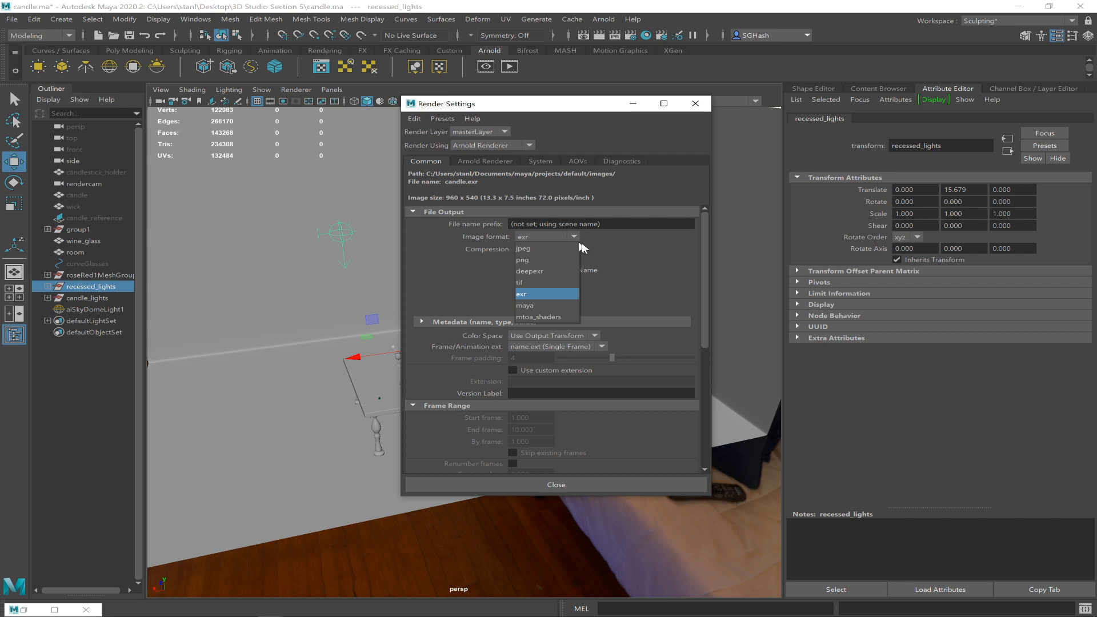
pyautogui.click(552, 251)
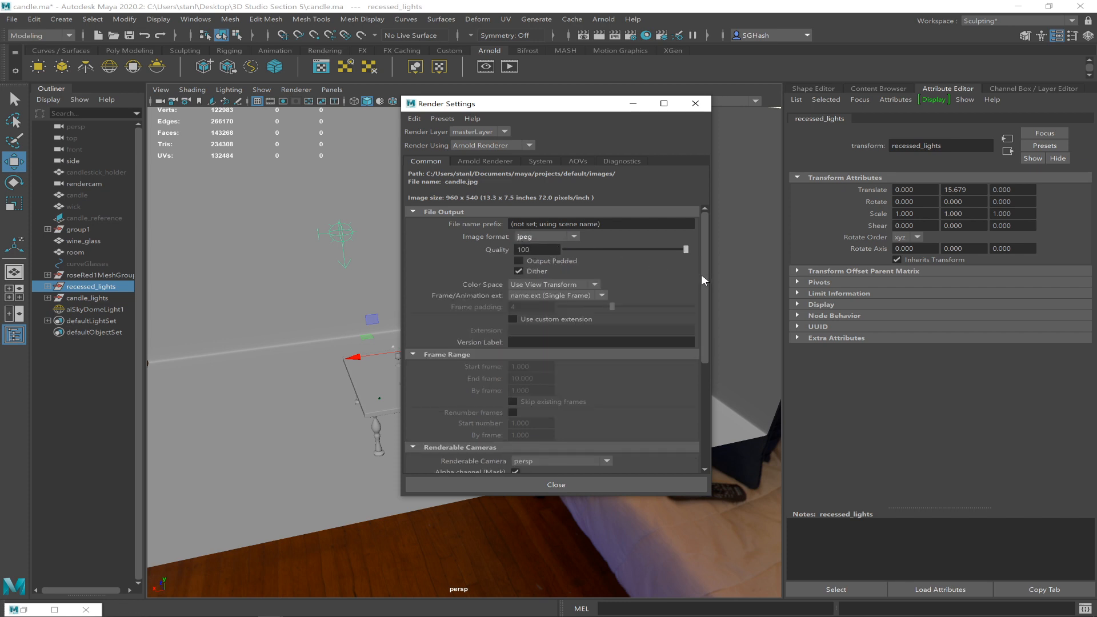
pyautogui.scroll(-5, 701, 275)
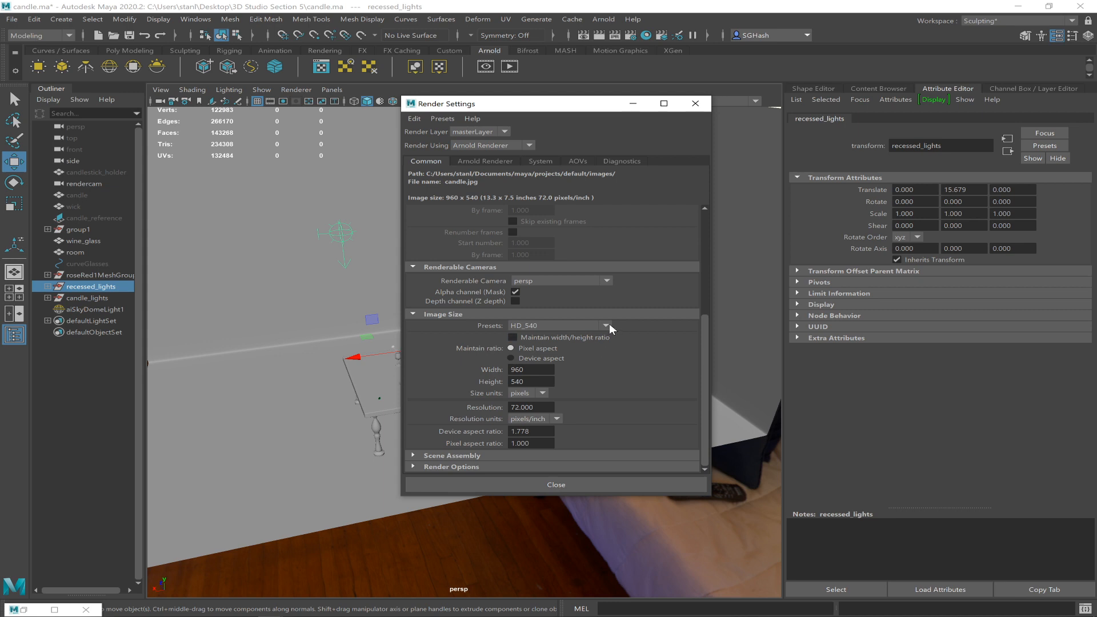
# Set the render image size to 640 by 480 pixels and close the Render Settings.
pyautogui.doubleClick(530, 369)
pyautogui.write('720')
pyautogui.click(530, 381)
pyautogui.press('Tab')
pyautogui.write('480')
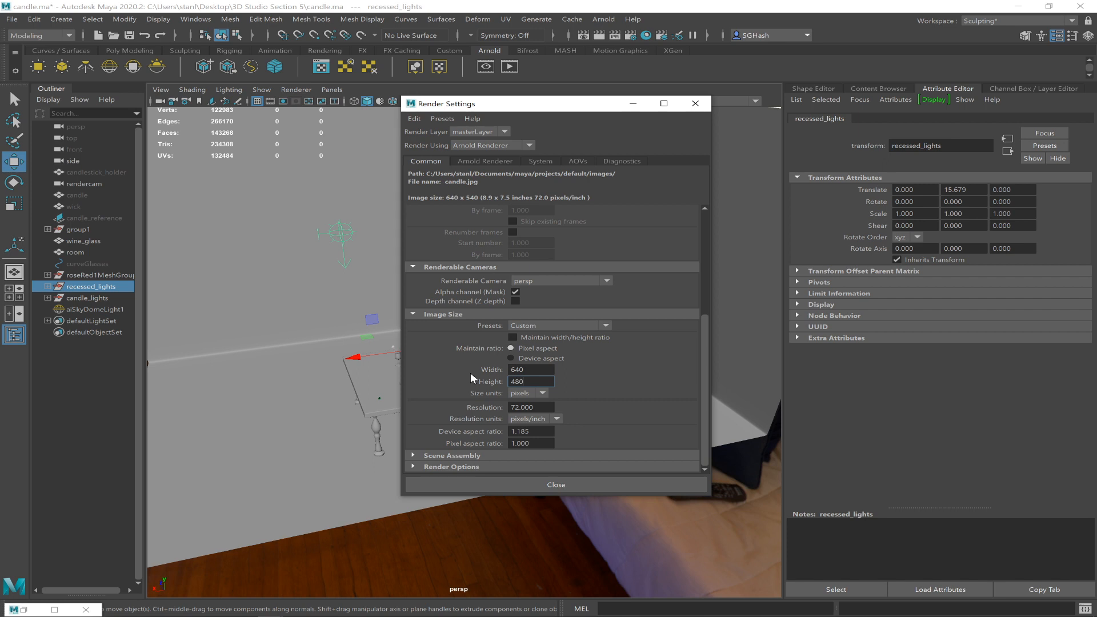
pyautogui.press('Tab')
pyautogui.click(695, 104)
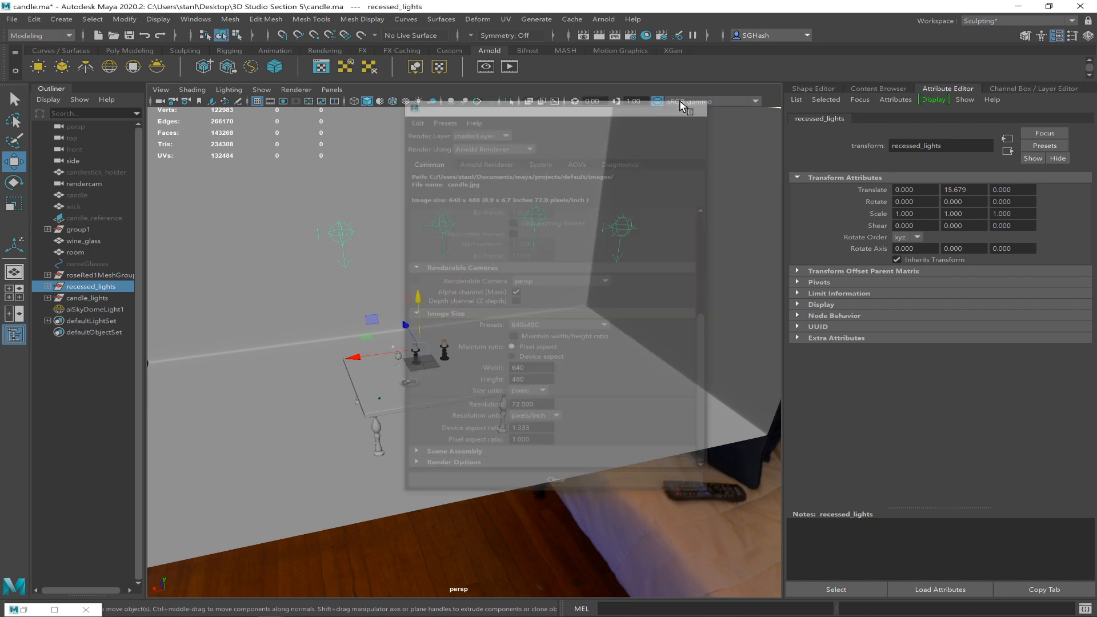
# Render the scene through the rendercam camera in the Render View.
pyautogui.click(613, 36)
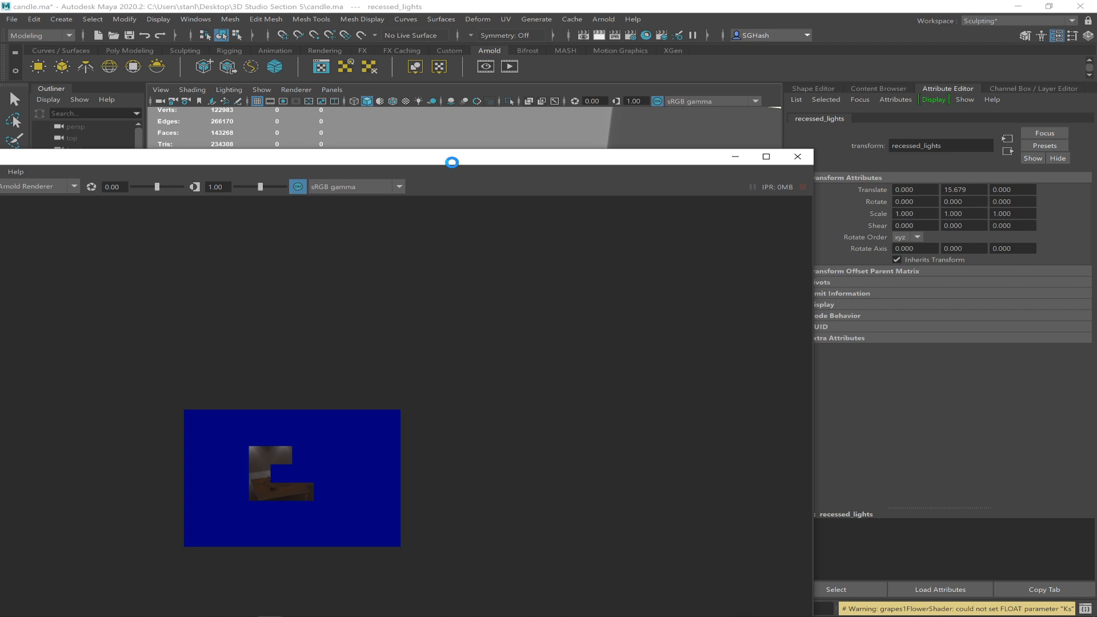
pyautogui.moveTo(456, 157); pyautogui.dragTo(825, 131)
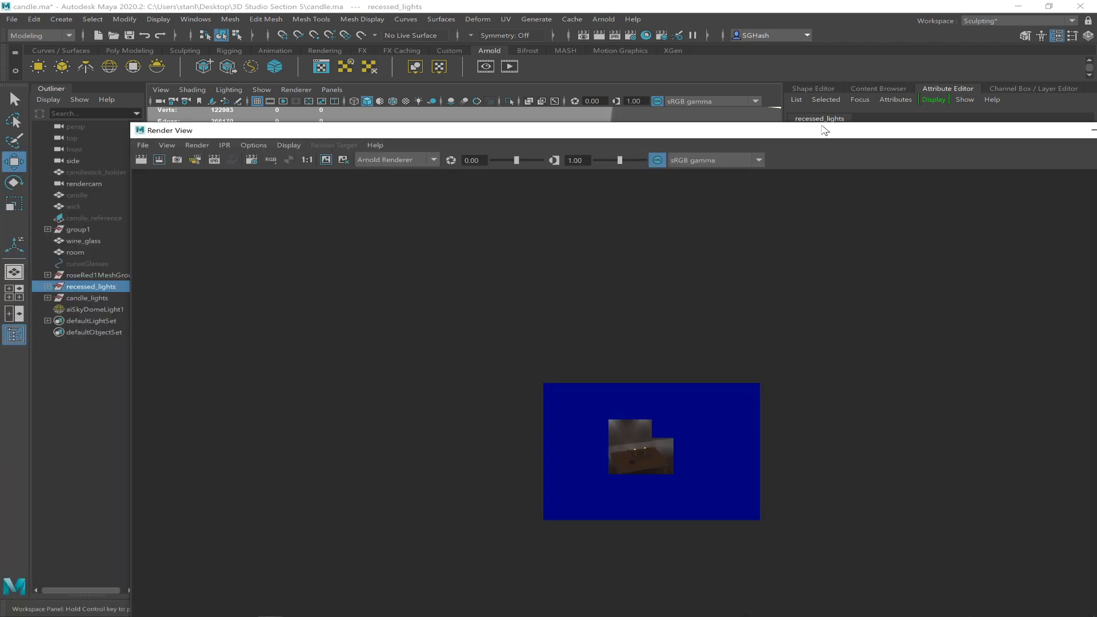
pyautogui.click(196, 145)
pyautogui.moveTo(286, 207)
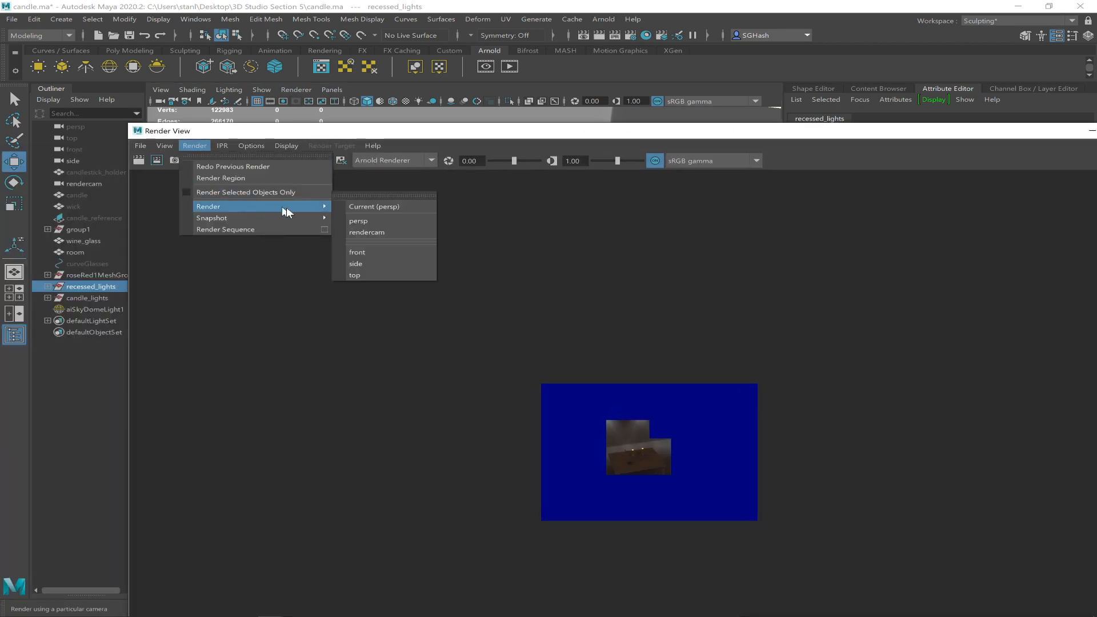
pyautogui.click(364, 231)
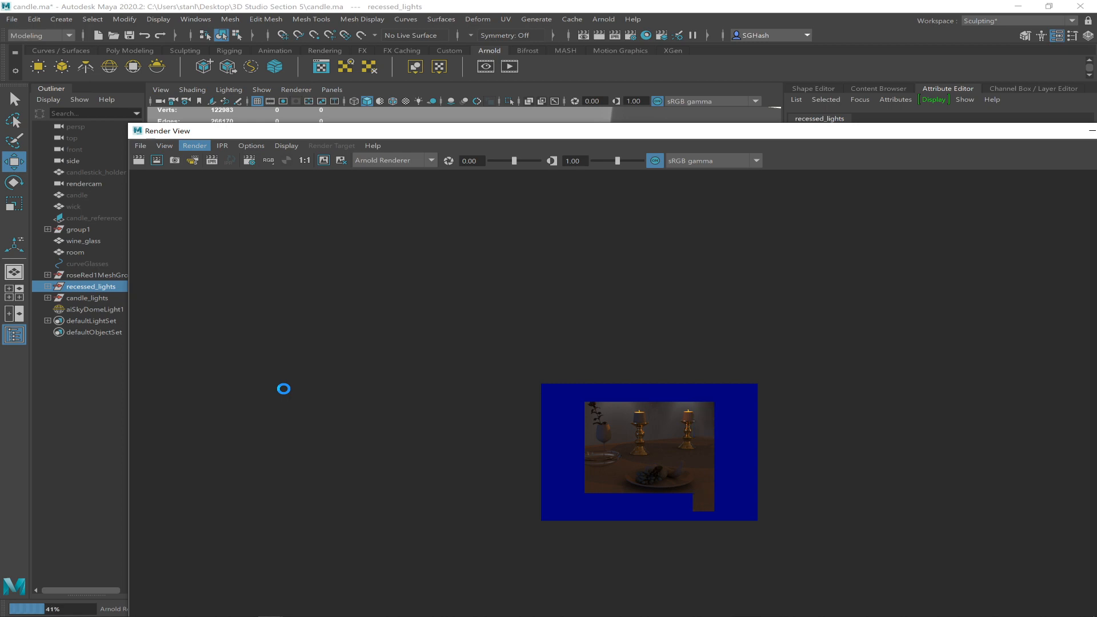
# Switch to Discord to read the new general-chat messages while the render runs, and return to Maya.
pyautogui.hotkey('alt', 'Tab')
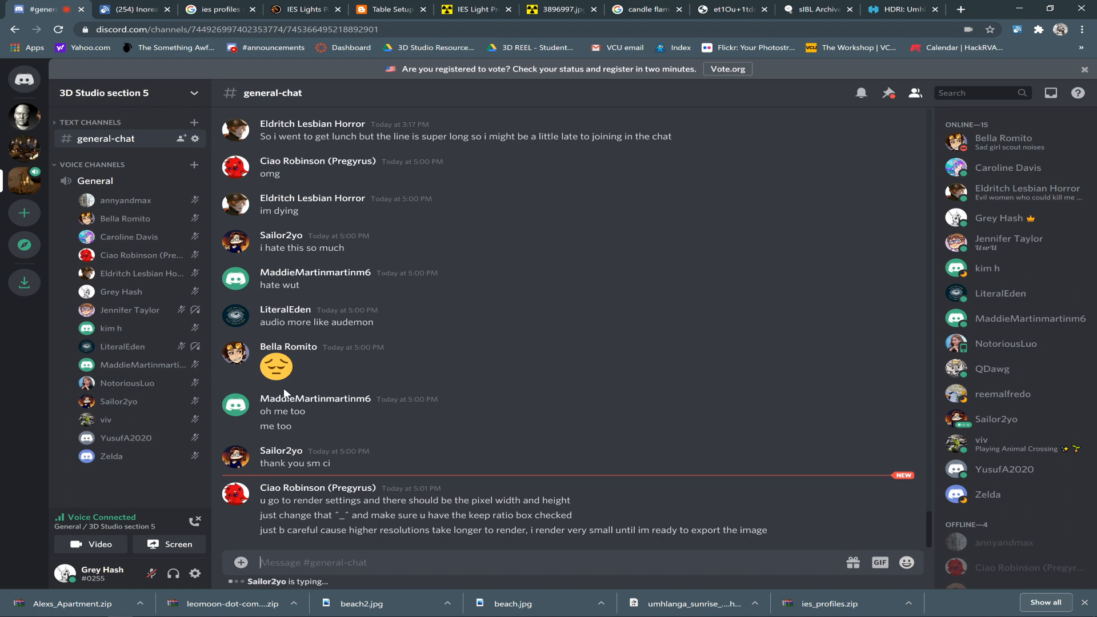
pyautogui.hotkey('alt', 'Tab')
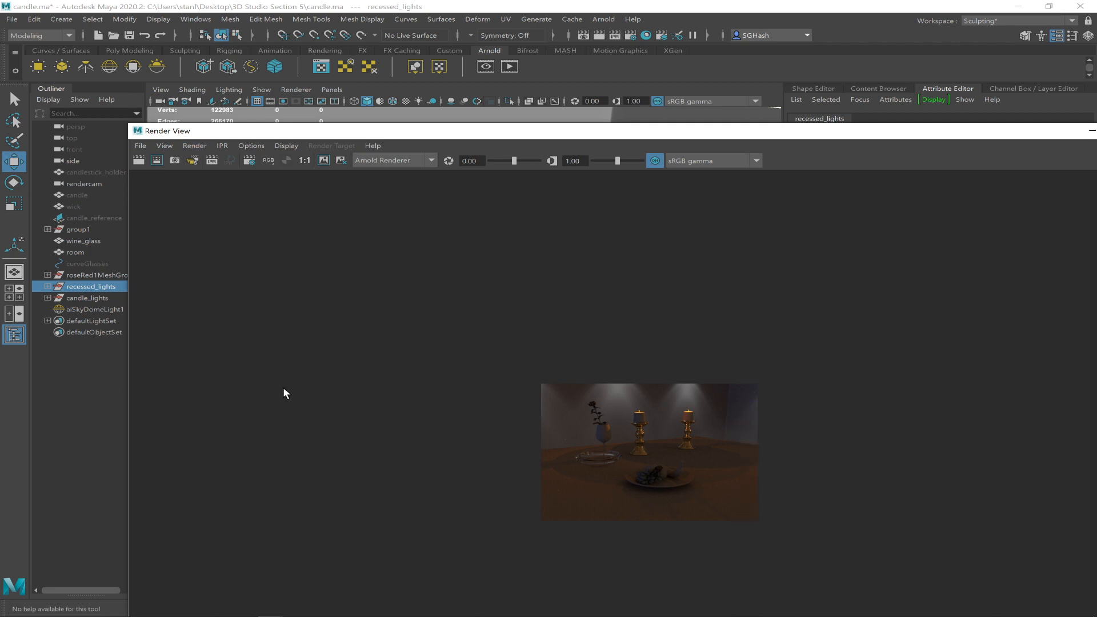
# Inspect the finished rendercam image enlarged in the maximized Render View, restore the window and minimize it.
pyautogui.doubleClick(503, 132)
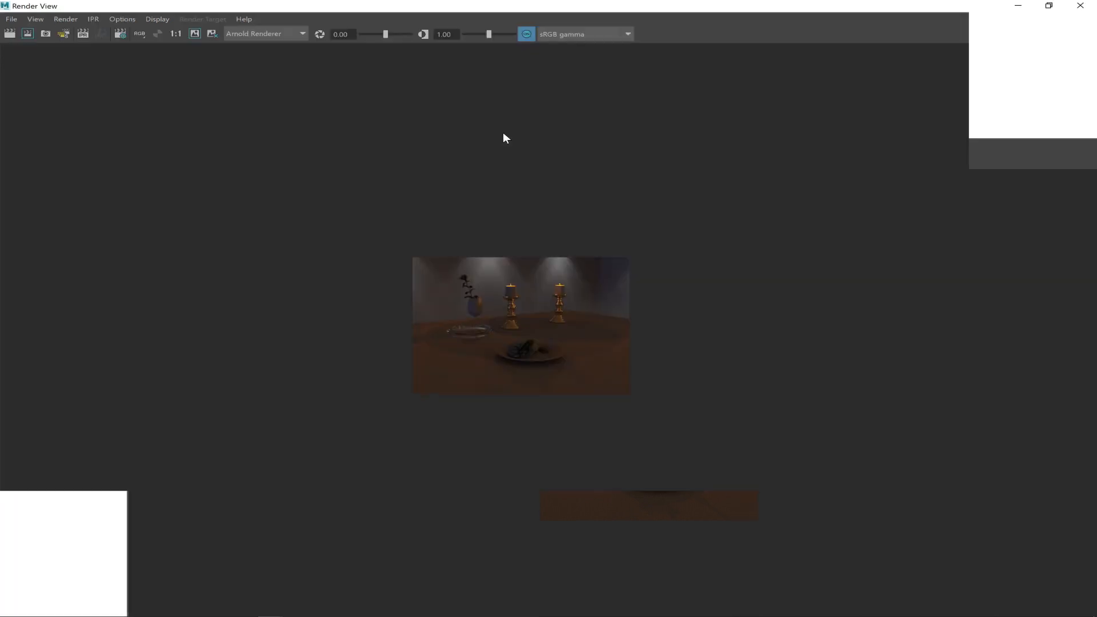
pyautogui.keyDown('alt'); pyautogui.moveTo(636, 393); pyautogui.dragTo(711, 429, button='right'); pyautogui.keyUp('alt')
pyautogui.keyDown('alt'); pyautogui.moveTo(588, 355); pyautogui.dragTo(941, 507, button='right'); pyautogui.keyUp('alt')
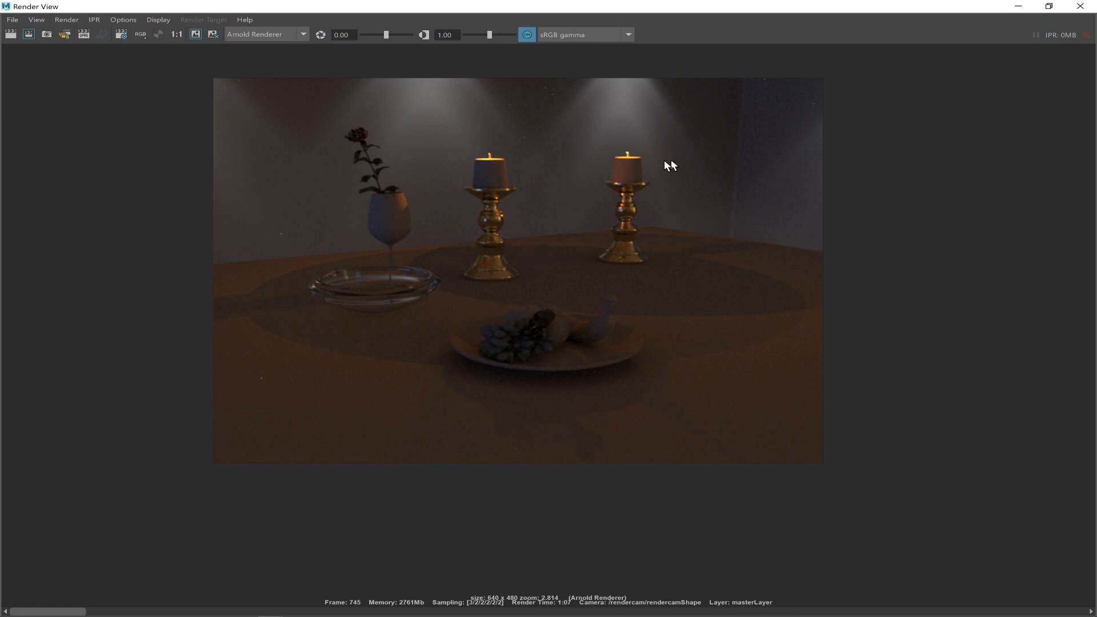
pyautogui.click(1049, 6)
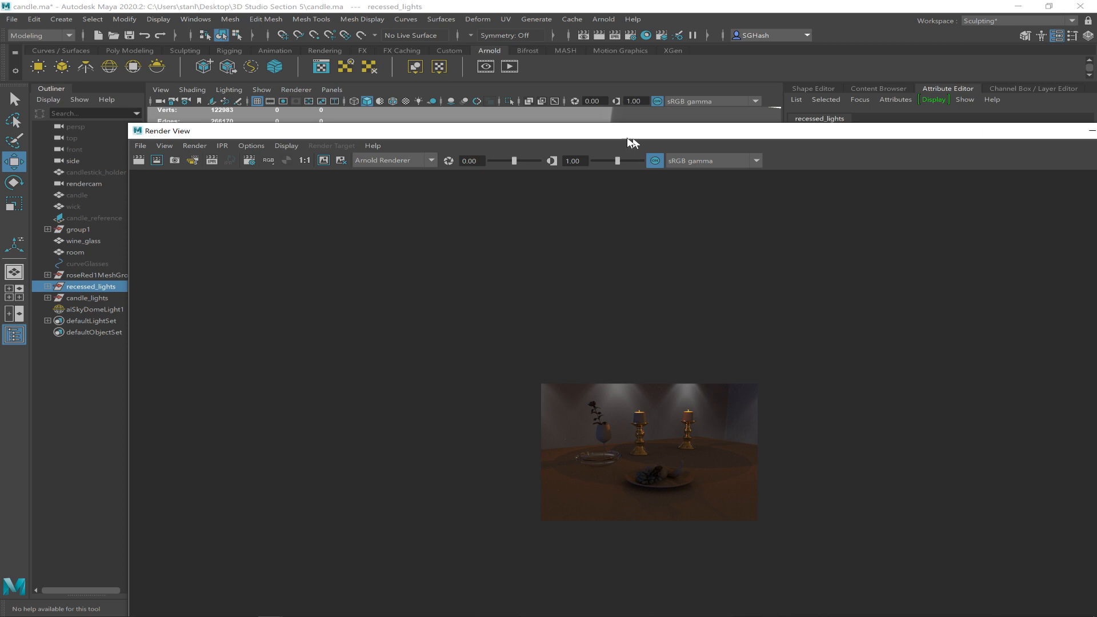
pyautogui.moveTo(593, 138); pyautogui.dragTo(375, 137)
pyautogui.keyDown('alt'); pyautogui.moveTo(569, 397); pyautogui.dragTo(695, 455, button='right'); pyautogui.keyUp('alt')
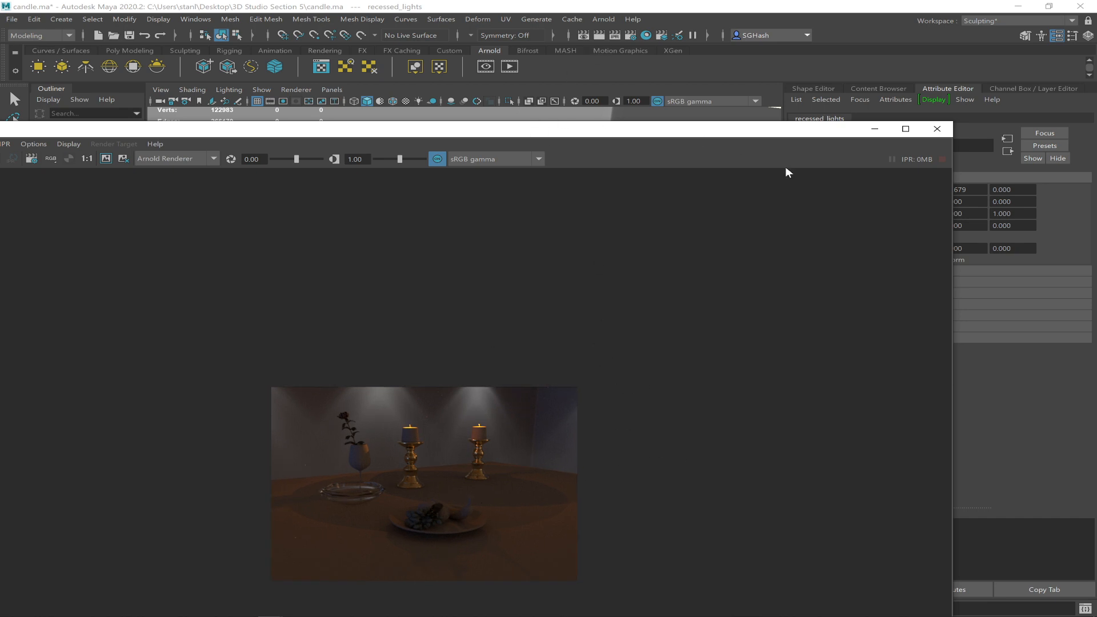
pyautogui.click(874, 129)
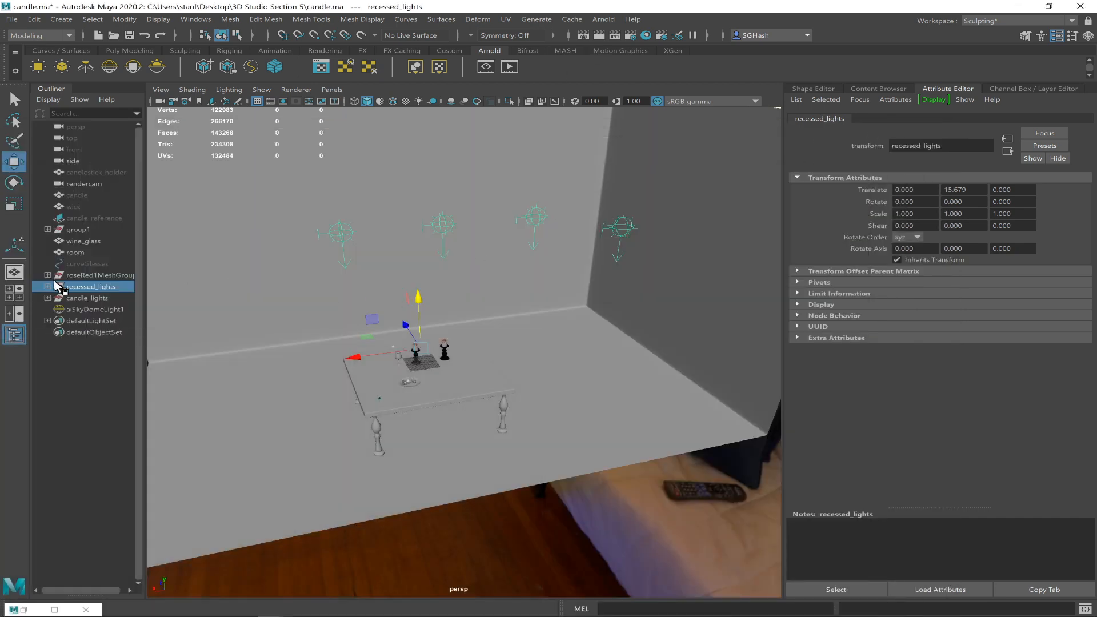
# Rotate aiSkyDomeLight1 about 87.29 degrees around the Y axis and check how the apartment surrounds the room.
pyautogui.click(74, 309)
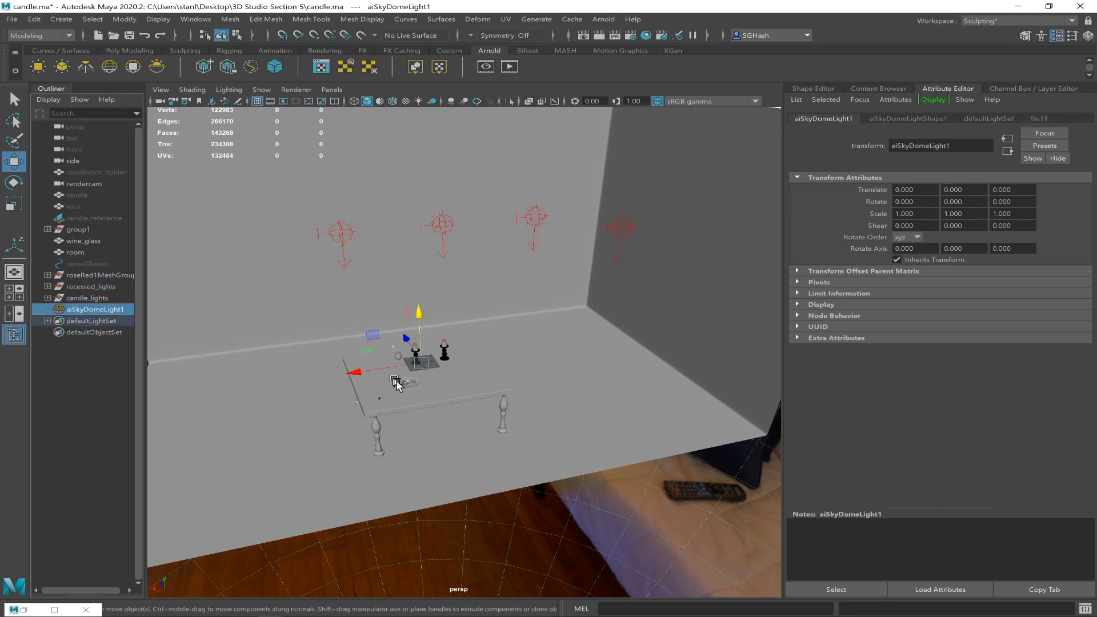
pyautogui.press('f')
pyautogui.keyDown('alt'); pyautogui.moveTo(404, 406); pyautogui.dragTo(222, 334); pyautogui.keyUp('alt')
pyautogui.keyDown('alt'); pyautogui.moveTo(223, 334); pyautogui.dragTo(371, 363, button='right'); pyautogui.keyUp('alt')
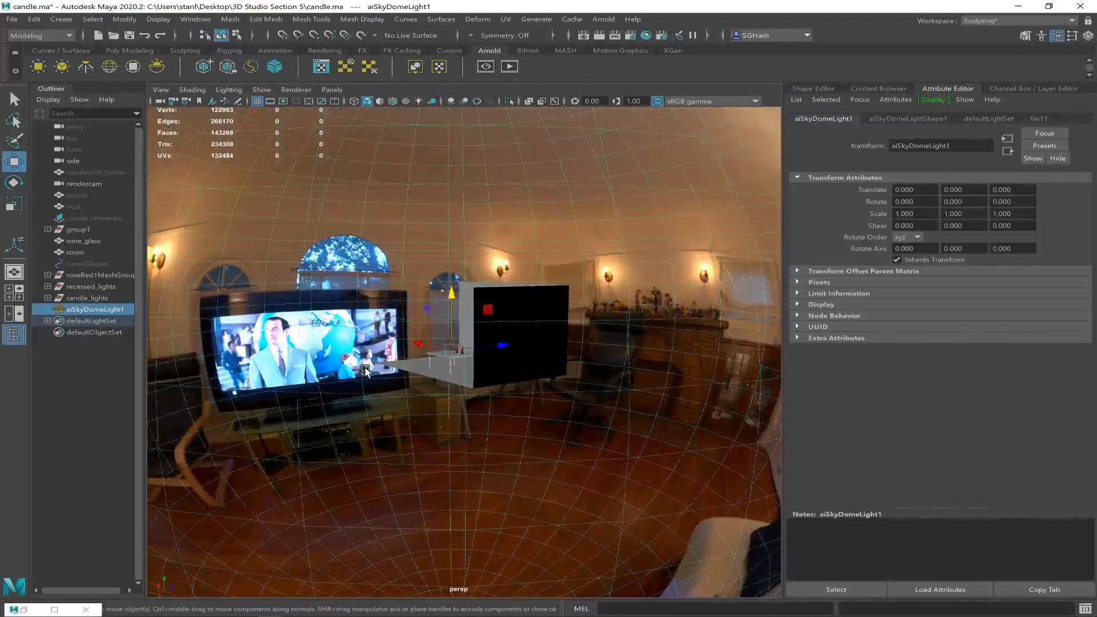
pyautogui.press('e')
pyautogui.keyDown('alt'); pyautogui.moveTo(438, 362); pyautogui.dragTo(502, 367); pyautogui.keyUp('alt')
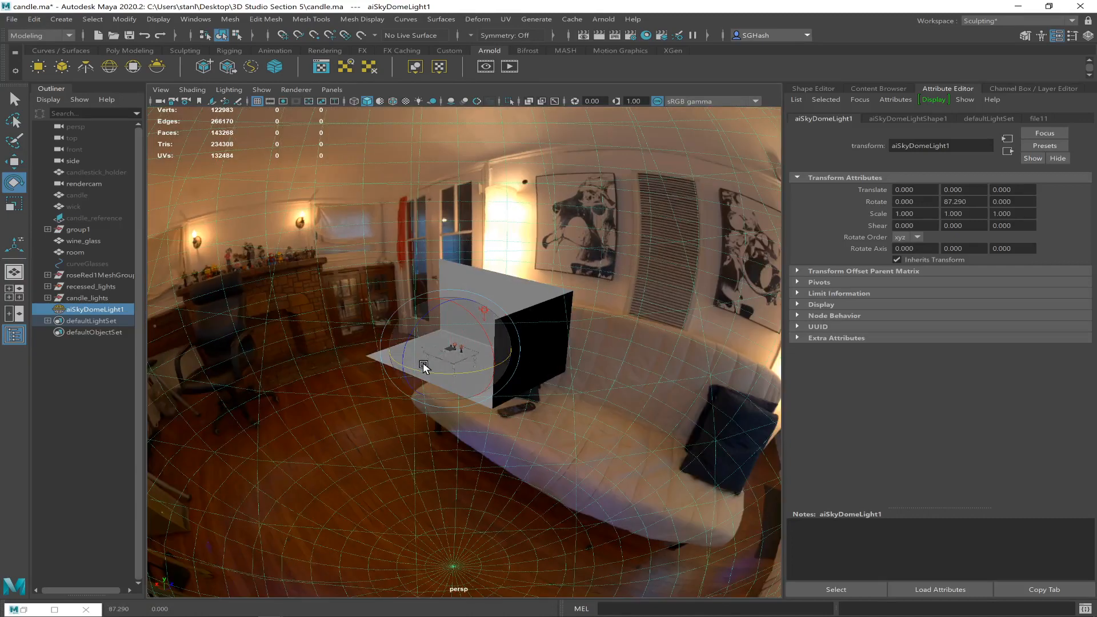
pyautogui.keyDown('alt'); pyautogui.moveTo(372, 392); pyautogui.dragTo(103, 384, button='right'); pyautogui.keyUp('alt')
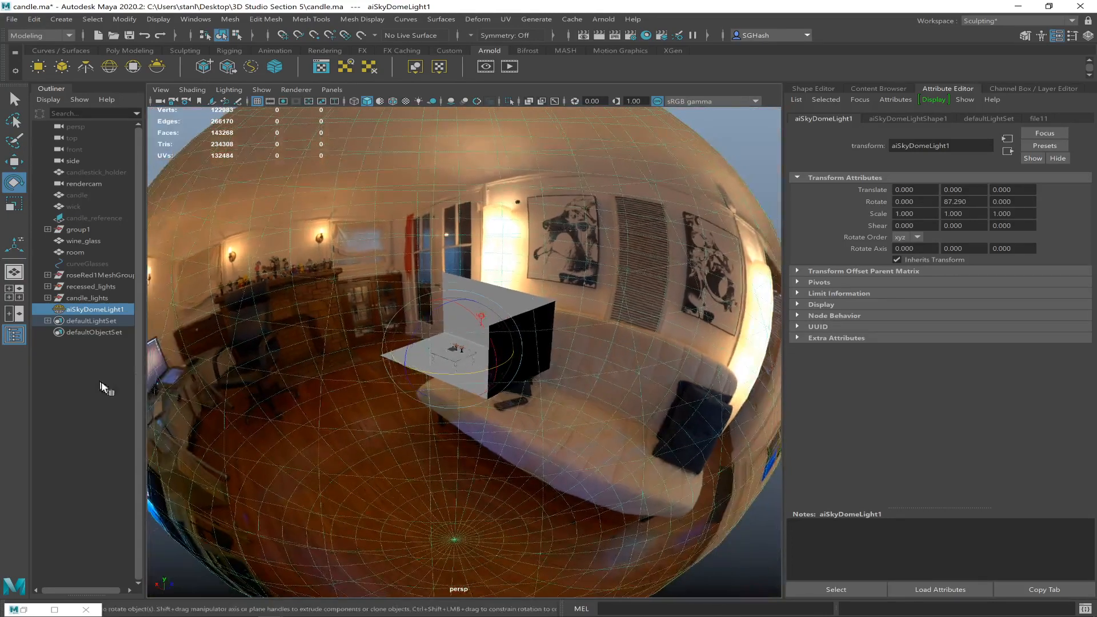
pyautogui.keyDown('alt'); pyautogui.moveTo(425, 342); pyautogui.dragTo(563, 347); pyautogui.keyUp('alt')
pyautogui.moveTo(660, 410)
pyautogui.keyDown('alt'); pyautogui.mouseDown(button='right')
pyautogui.moveTo(654, 428)
pyautogui.moveTo(621, 364)
pyautogui.moveTo(676, 400)
pyautogui.mouseUp(button='right'); pyautogui.keyUp('alt')
pyautogui.keyDown('alt'); pyautogui.moveTo(676, 400); pyautogui.dragTo(575, 381); pyautogui.keyUp('alt')
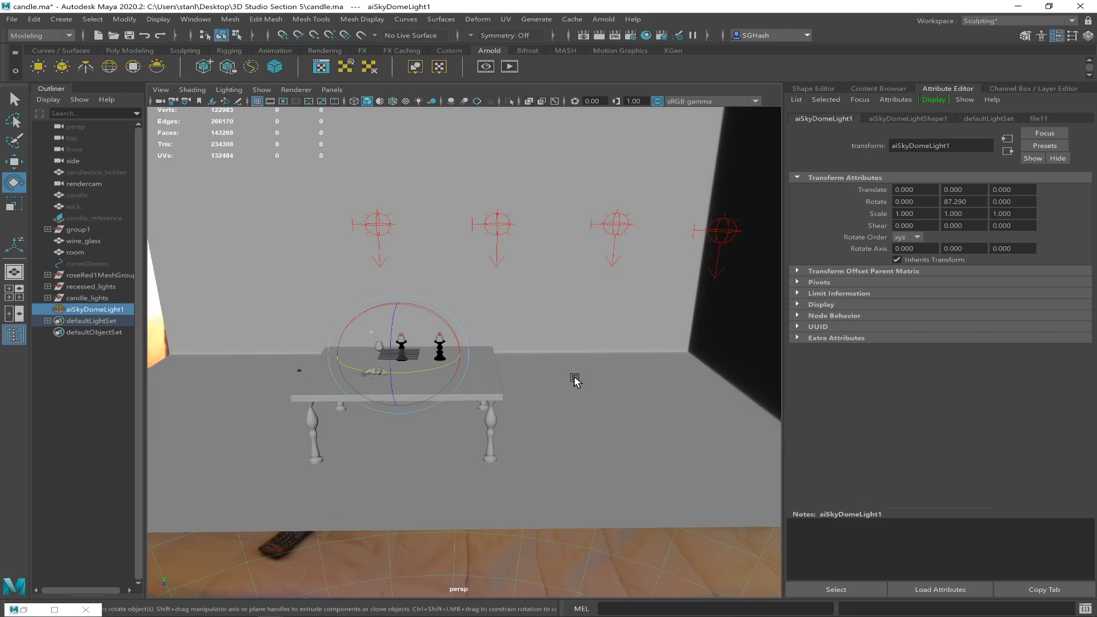
# Set the intensity of aiSkyDomeLightShape1 to 0.160.
pyautogui.hotkey('ctrl', 'a')
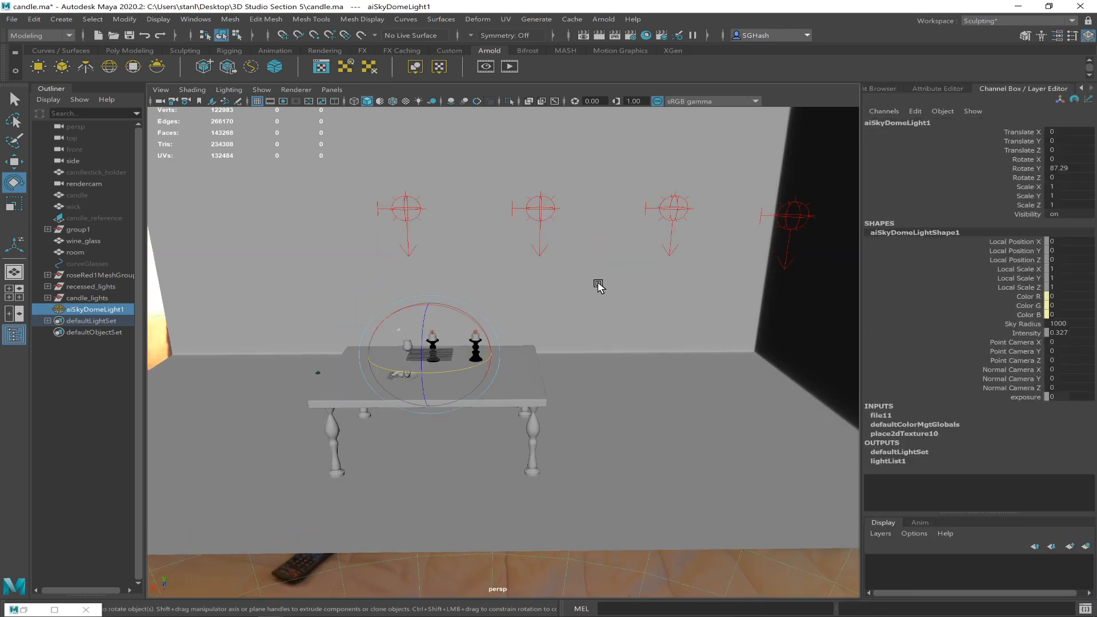
pyautogui.hotkey('ctrl', 'a')
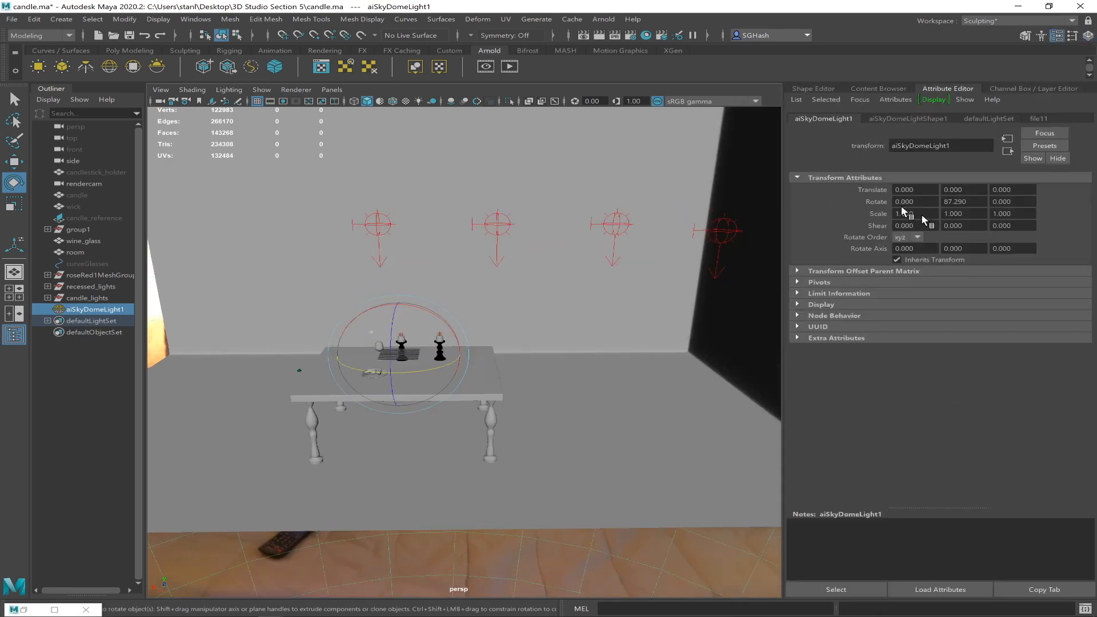
pyautogui.click(1037, 119)
pyautogui.click(929, 119)
pyautogui.click(894, 244)
pyautogui.write('.1')
pyautogui.press('Return')
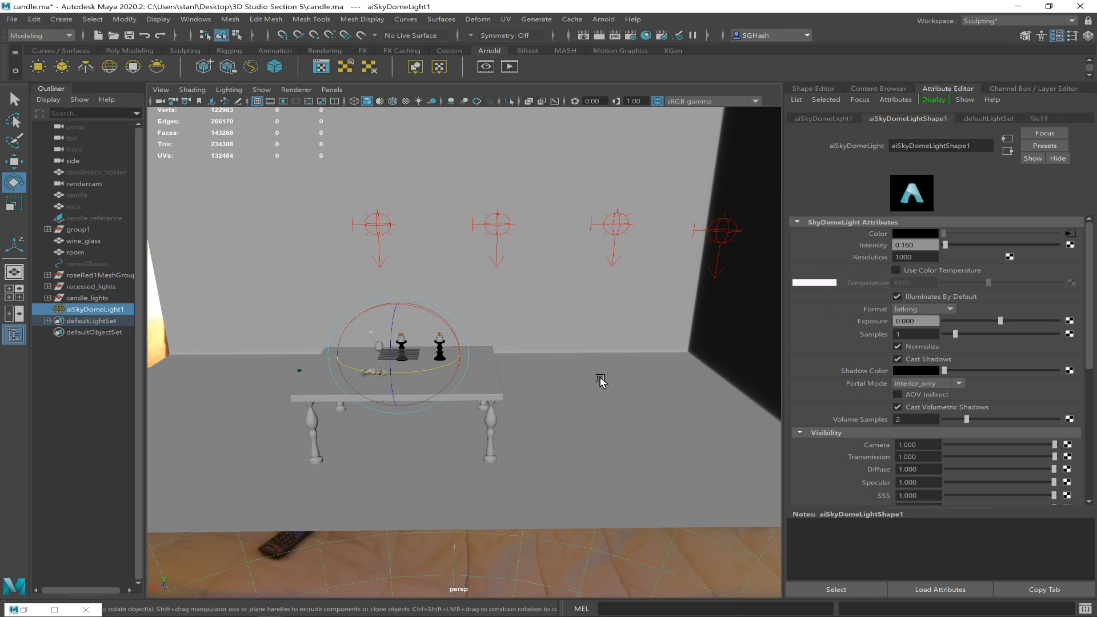
# Keep the current image in the Render View and re-render a region covering the candles and most of the fruit plate.
pyautogui.keyDown('alt'); pyautogui.moveTo(483, 385); pyautogui.dragTo(512, 385); pyautogui.keyUp('alt')
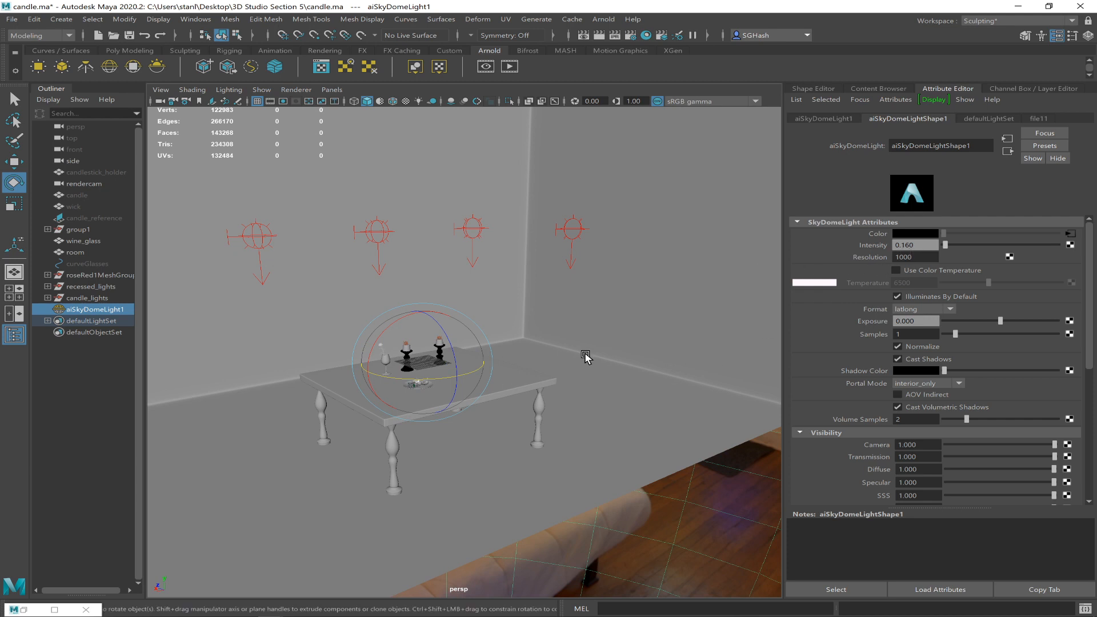
pyautogui.click(486, 66)
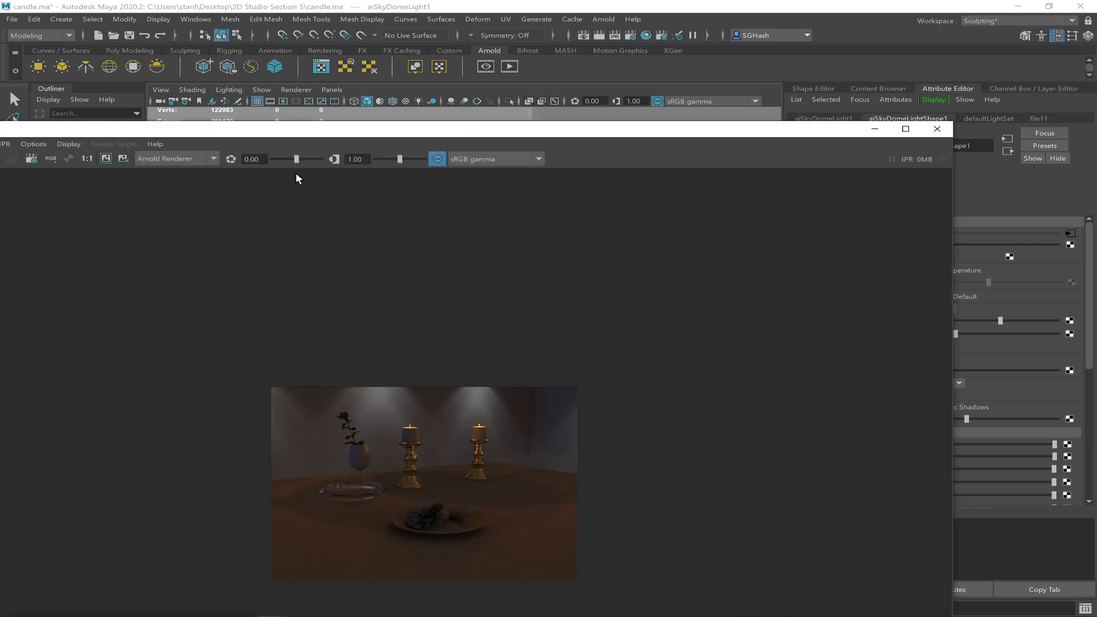
pyautogui.doubleClick(380, 130)
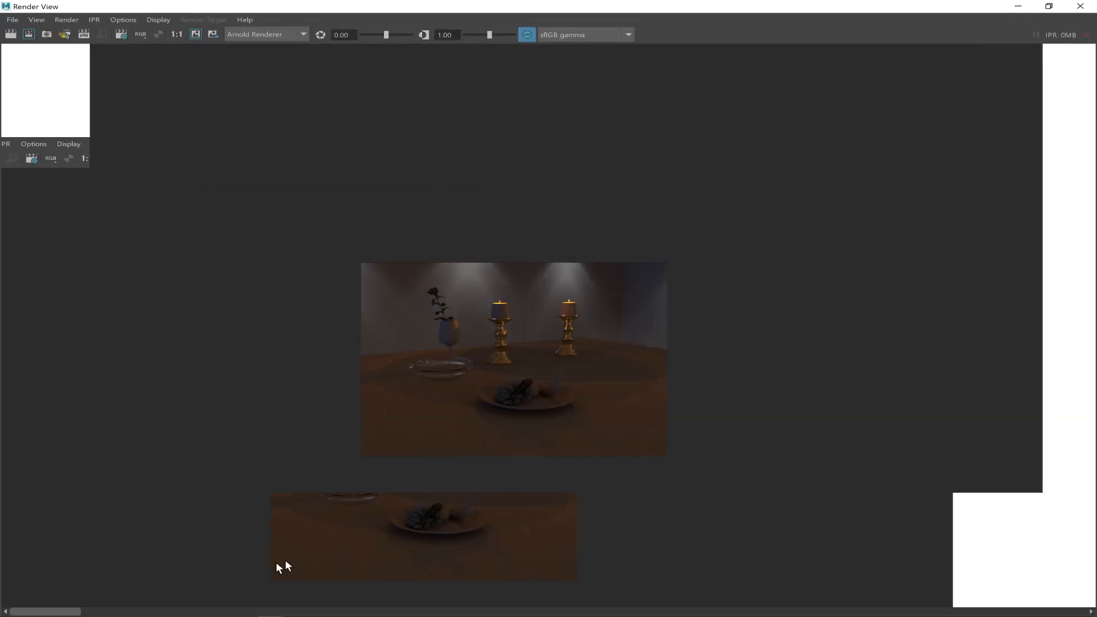
pyautogui.moveTo(41, 610); pyautogui.dragTo(667, 613)
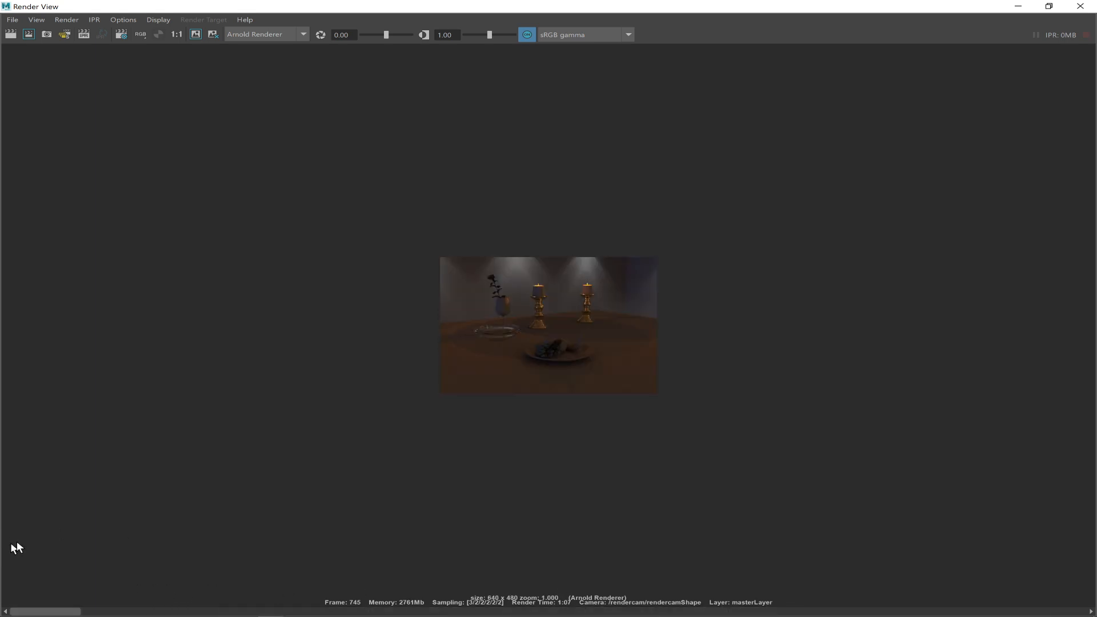
pyautogui.click(195, 35)
pyautogui.moveTo(536, 251); pyautogui.dragTo(681, 422)
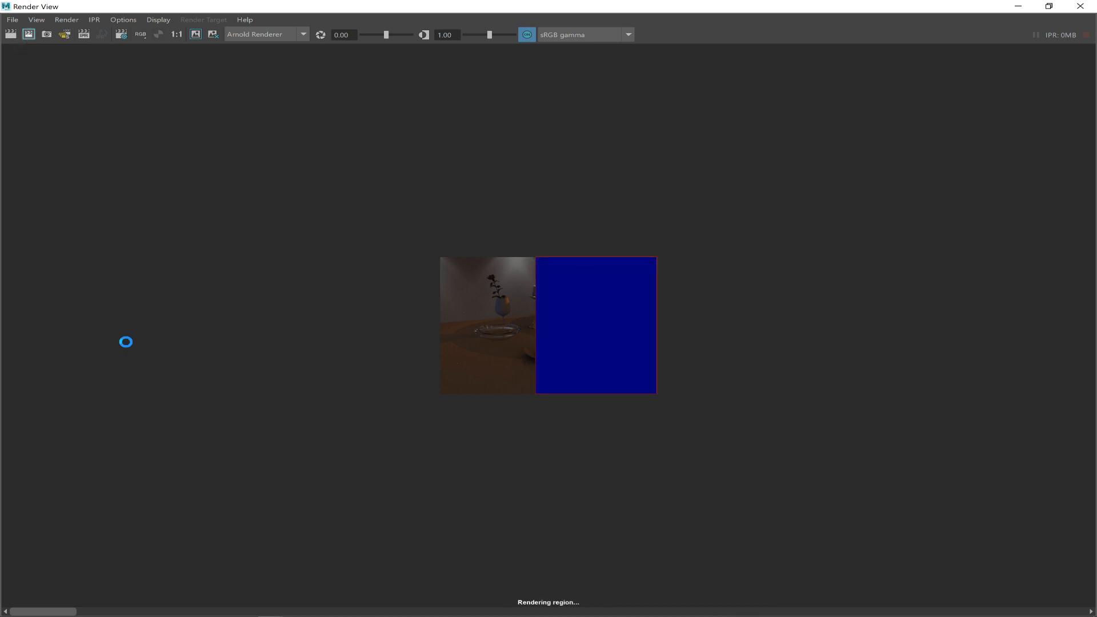
# Read Discord's general-chat during the region render and switch back to the Render View.
pyautogui.hotkey('alt', 'Tab')
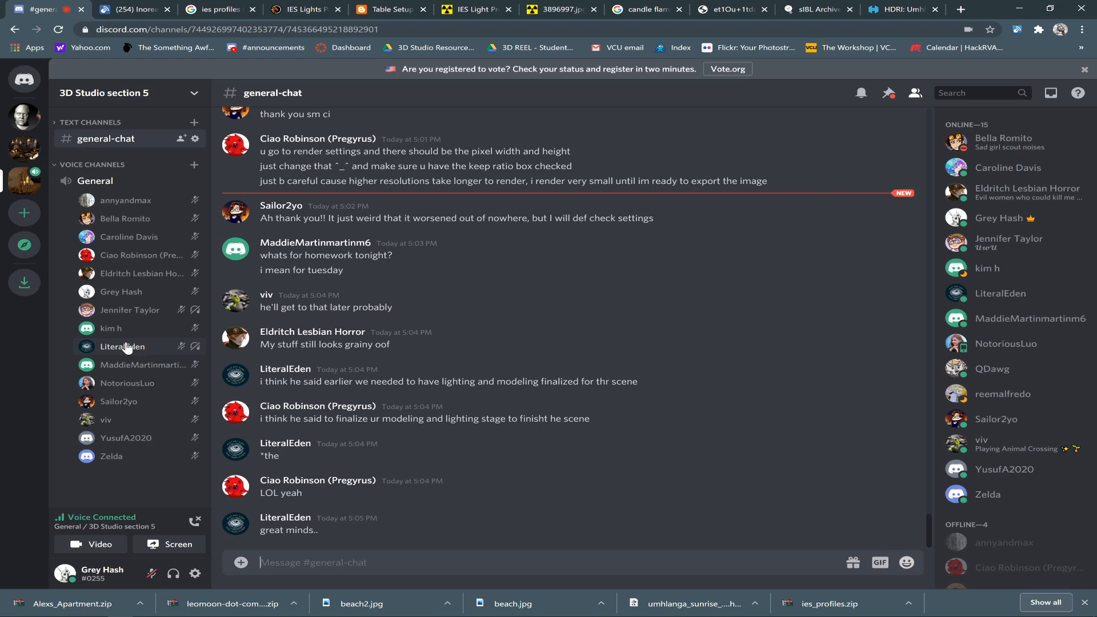
pyautogui.hotkey('alt', 'Tab')
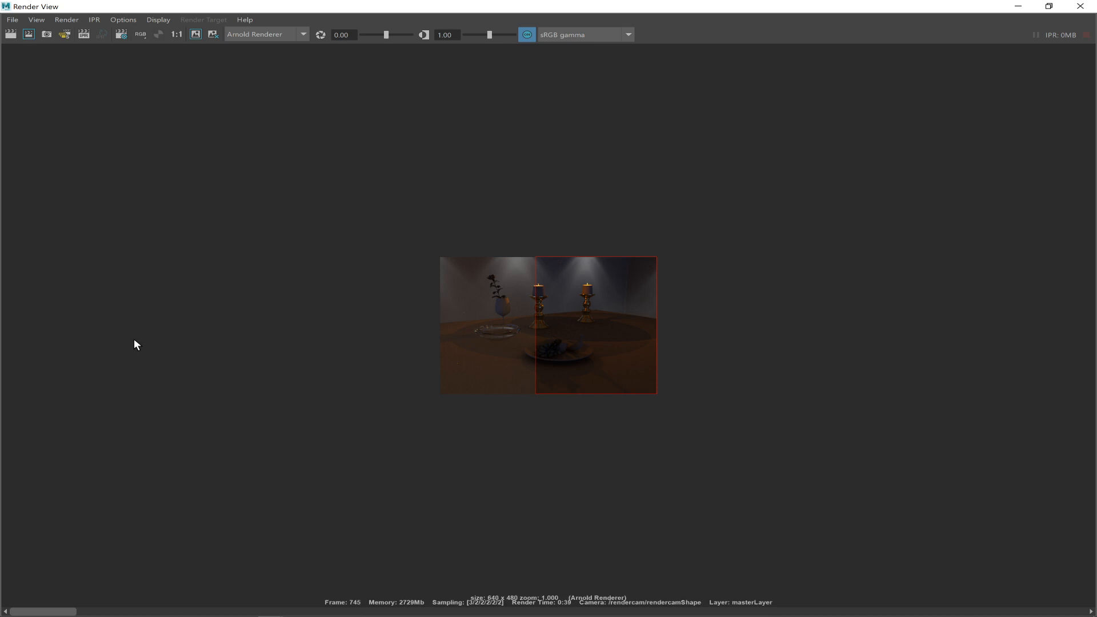
# Zoom in on the region render, compare it with the kept image, and minimize the Render View.
pyautogui.scroll(2, 141, 298)
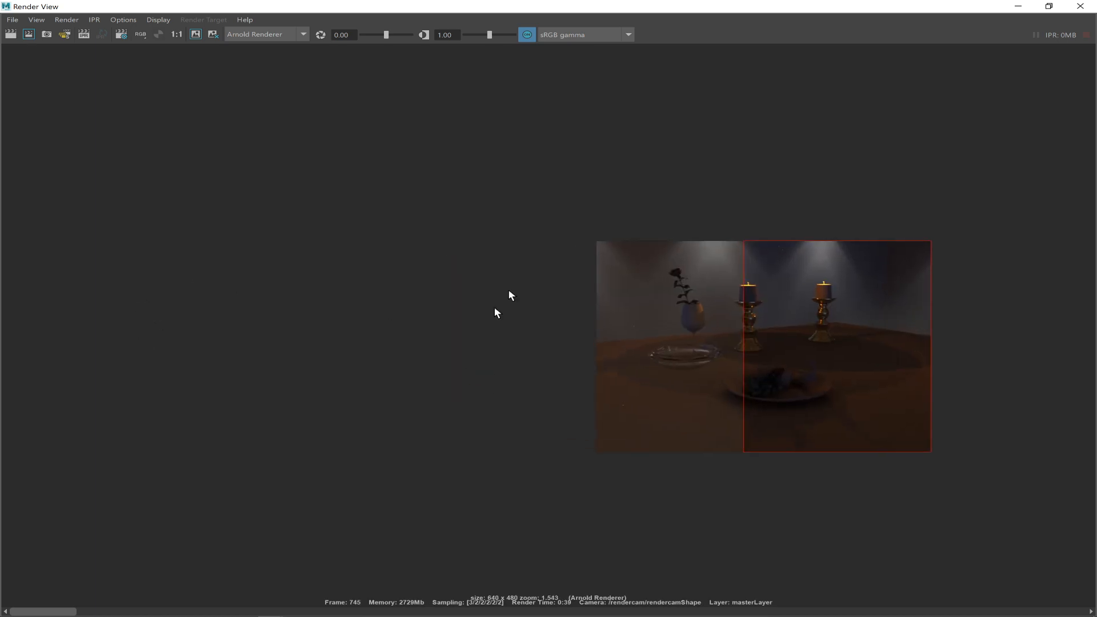
pyautogui.keyDown('ctrl'); pyautogui.keyDown('alt'); pyautogui.moveTo(595, 227); pyautogui.dragTo(986, 480); pyautogui.keyUp('alt'); pyautogui.keyUp('ctrl')
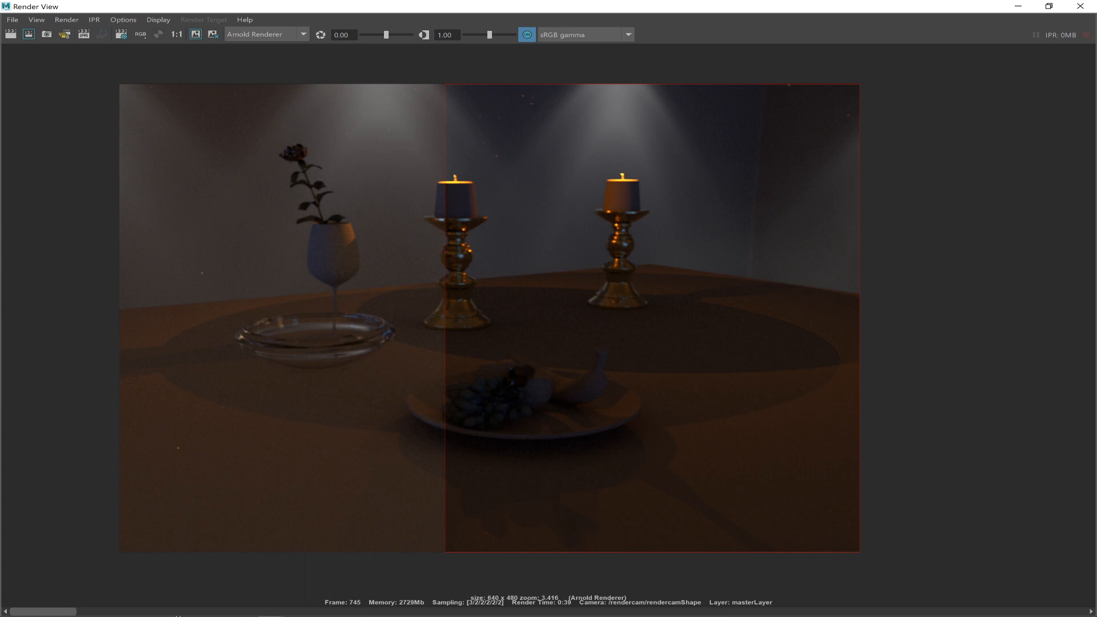
pyautogui.moveTo(53, 611); pyautogui.dragTo(12, 595)
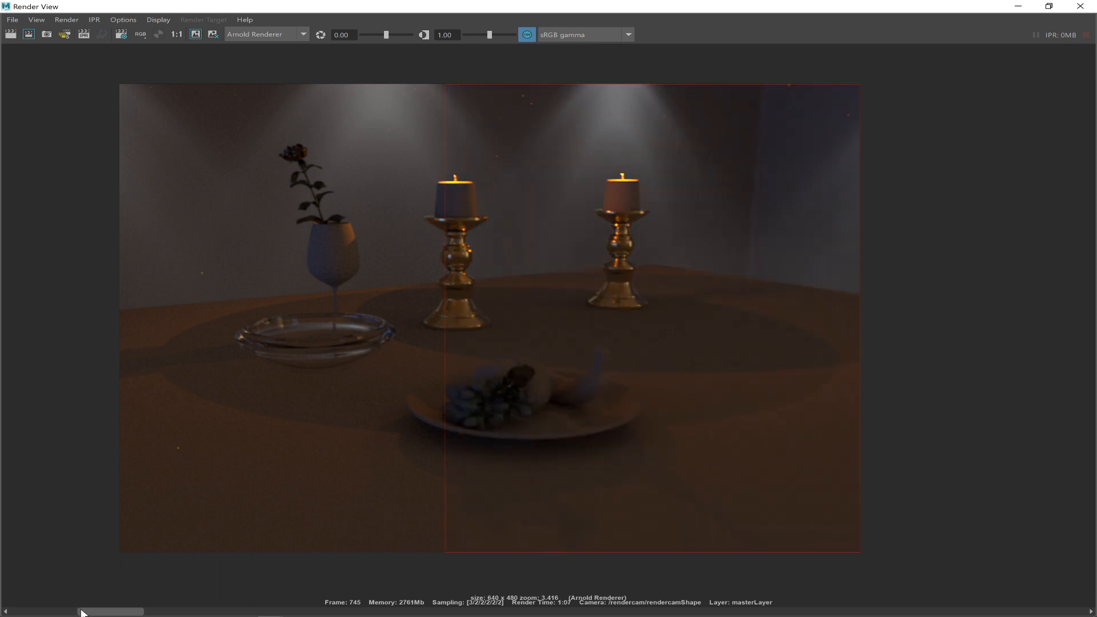
pyautogui.click(1021, 6)
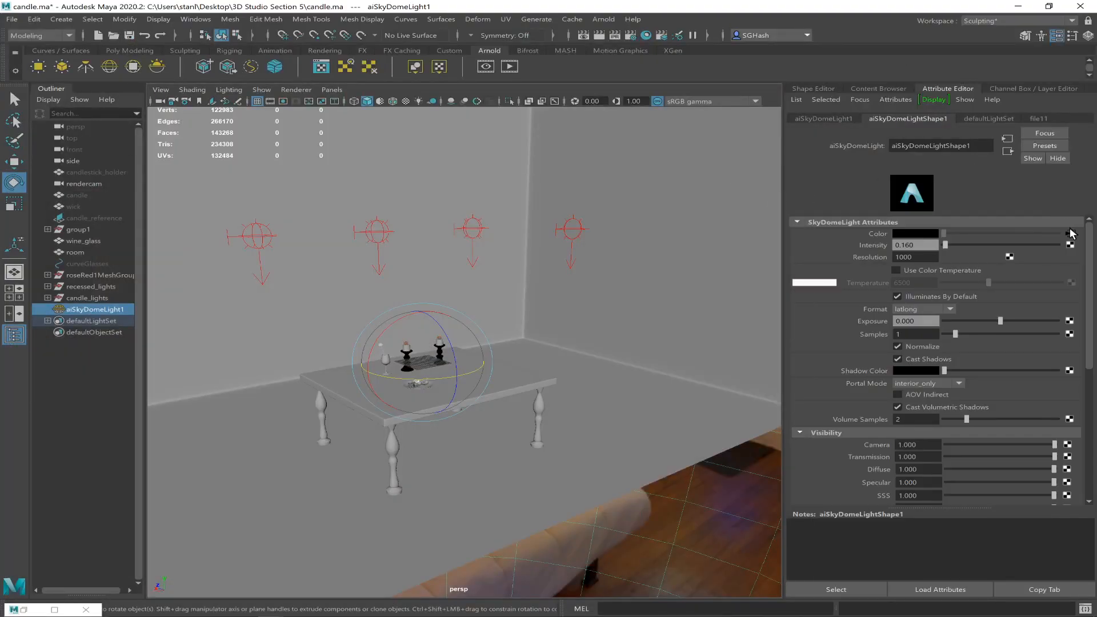
# View the sky dome's Alexs_Apt_2k.hdr image at full view, close it, and return to the aiSkyDomeLightShape1 attributes.
pyautogui.click(1070, 233)
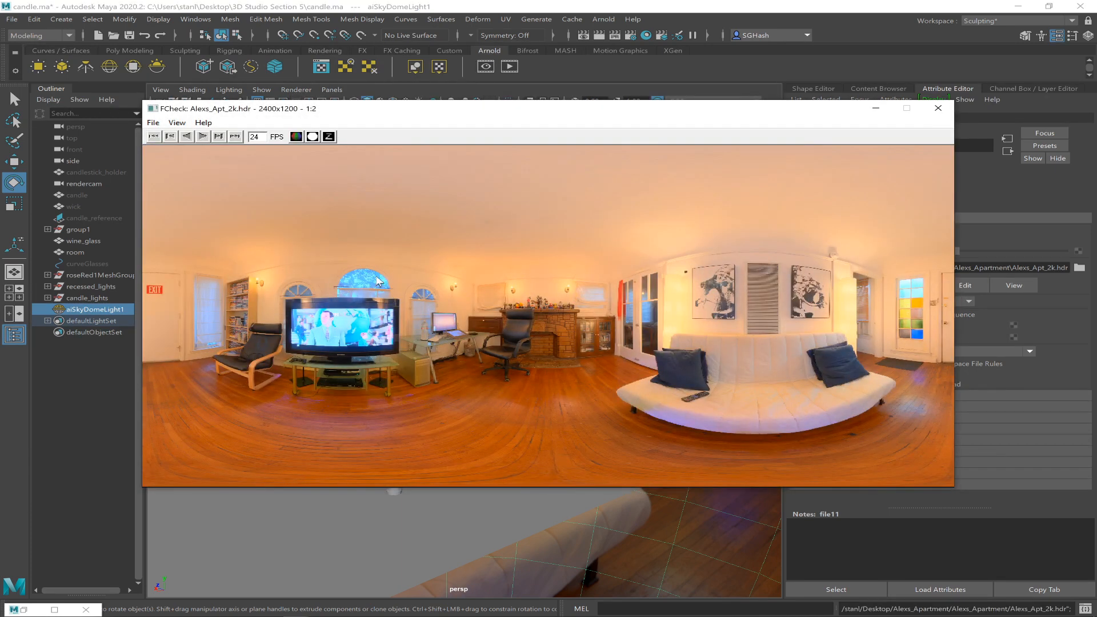
pyautogui.click(937, 108)
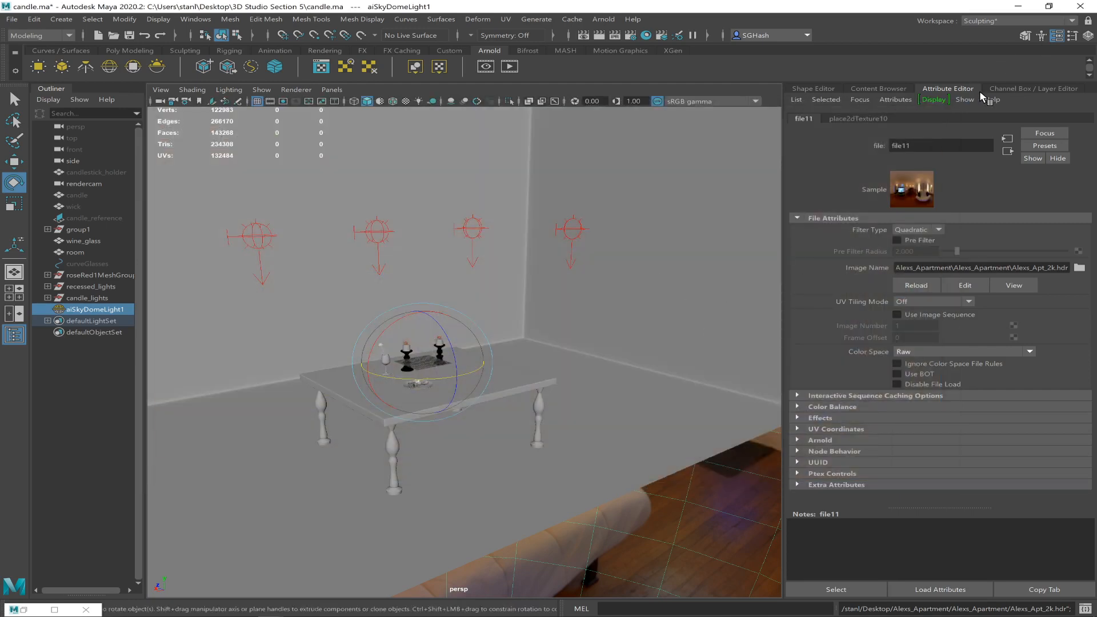
pyautogui.click(1008, 151)
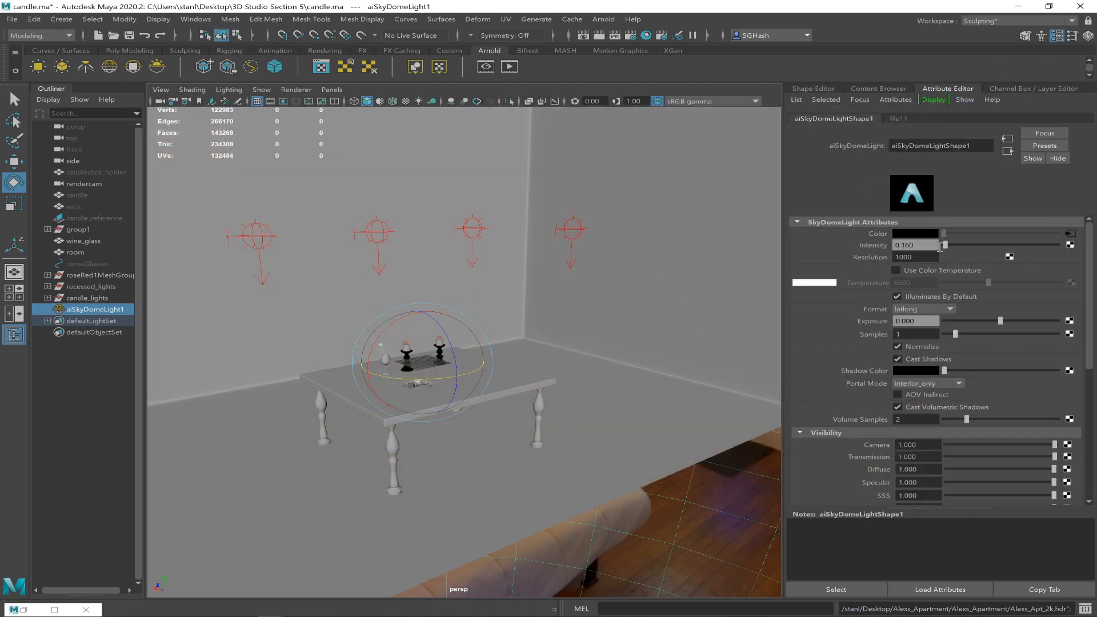
# Set the sky dome light's intensity to 1.
pyautogui.moveTo(921, 246); pyautogui.dragTo(875, 244)
pyautogui.write('1')
pyautogui.press('Return')
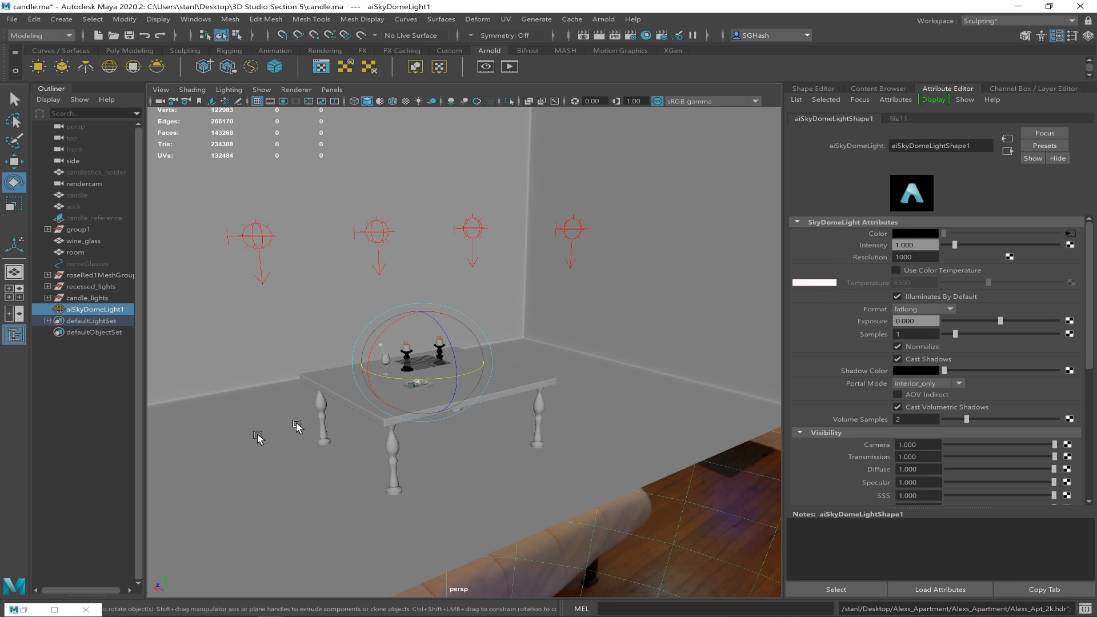
# Re-render a region from the image's left edge to the middle of the fruit plate, compare it with the dimmer remainder, and minimize the Render View.
pyautogui.click(26, 609)
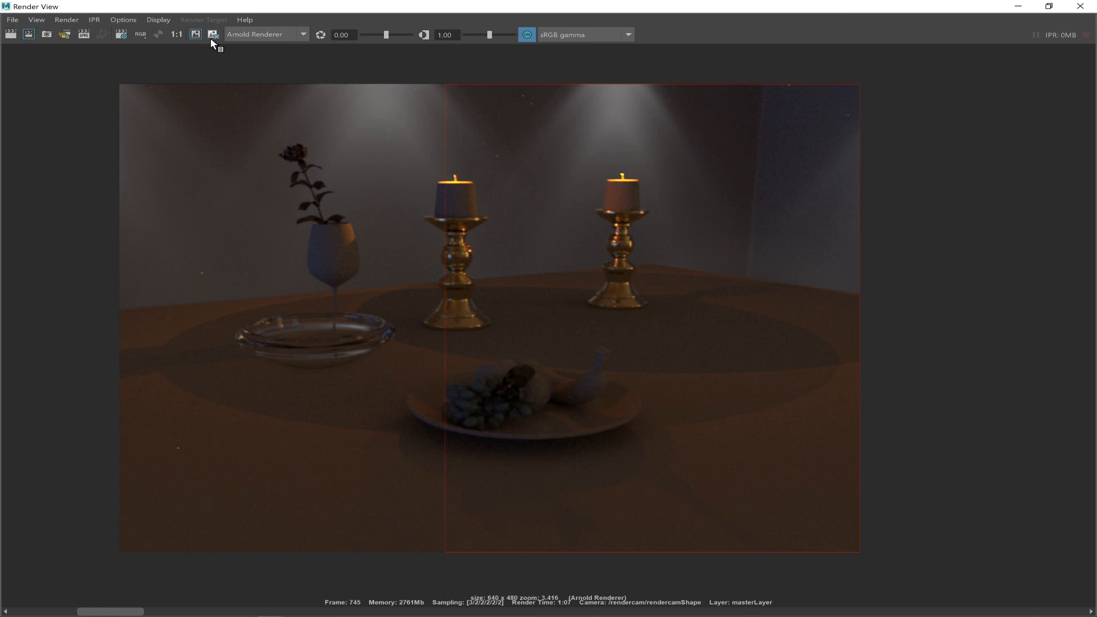
pyautogui.moveTo(112, 76); pyautogui.dragTo(507, 555)
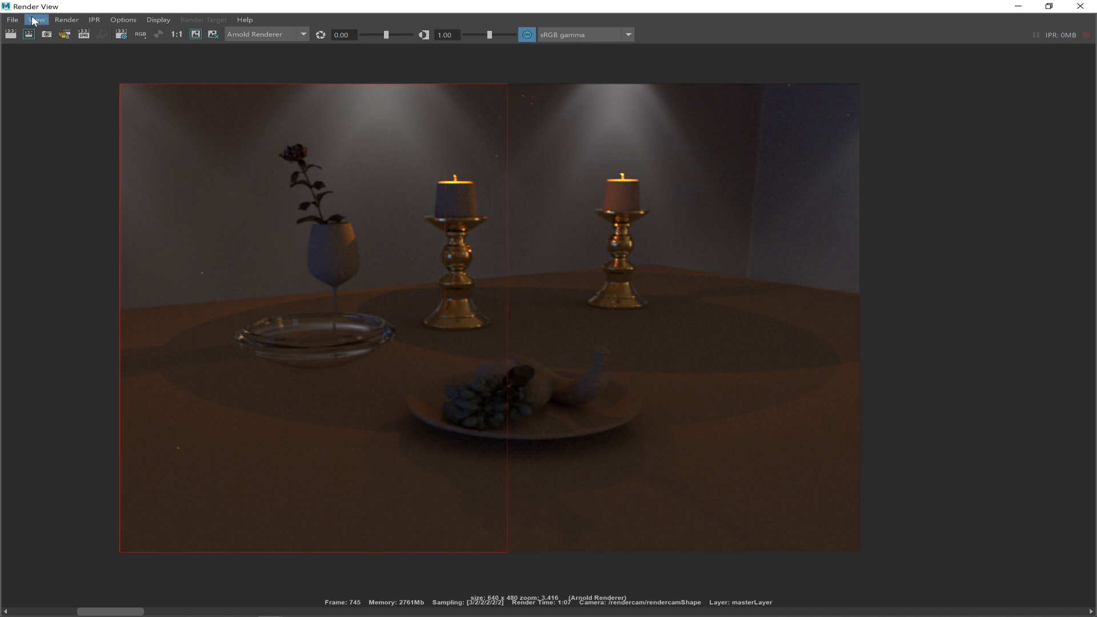
pyautogui.click(29, 34)
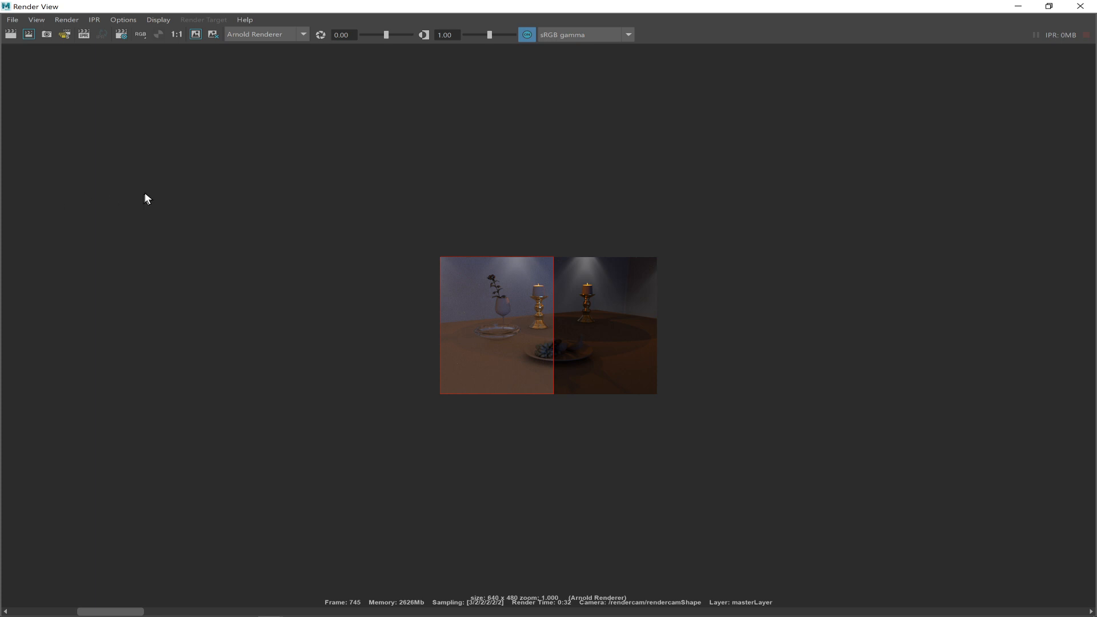
pyautogui.scroll(2, 145, 195)
pyautogui.keyDown('ctrl'); pyautogui.keyDown('alt'); pyautogui.moveTo(759, 413); pyautogui.dragTo(862, 493); pyautogui.keyUp('alt'); pyautogui.keyUp('ctrl')
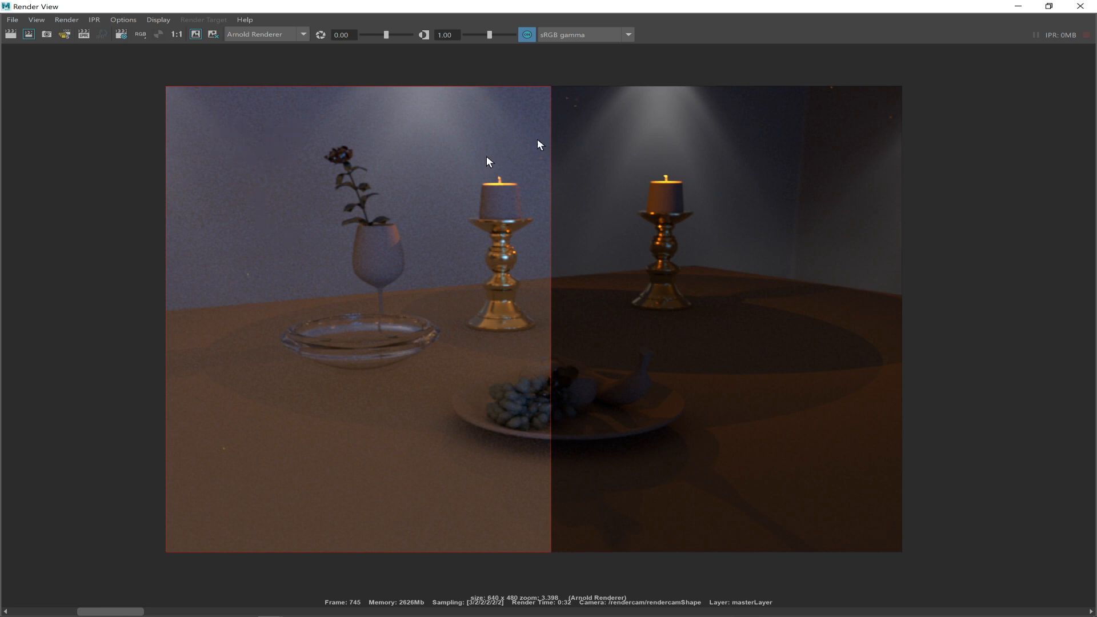
pyautogui.click(1018, 7)
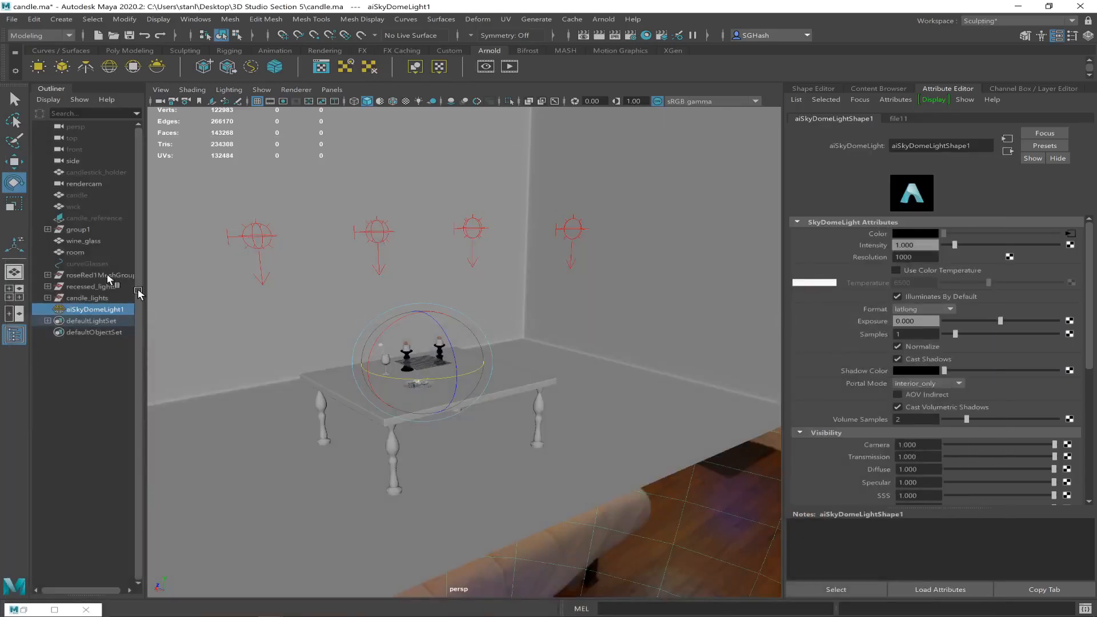
# Set the sky dome light's samples to 4 and briefly check Discord's general-chat.
pyautogui.click(912, 334)
pyautogui.write('4')
pyautogui.press('Return')
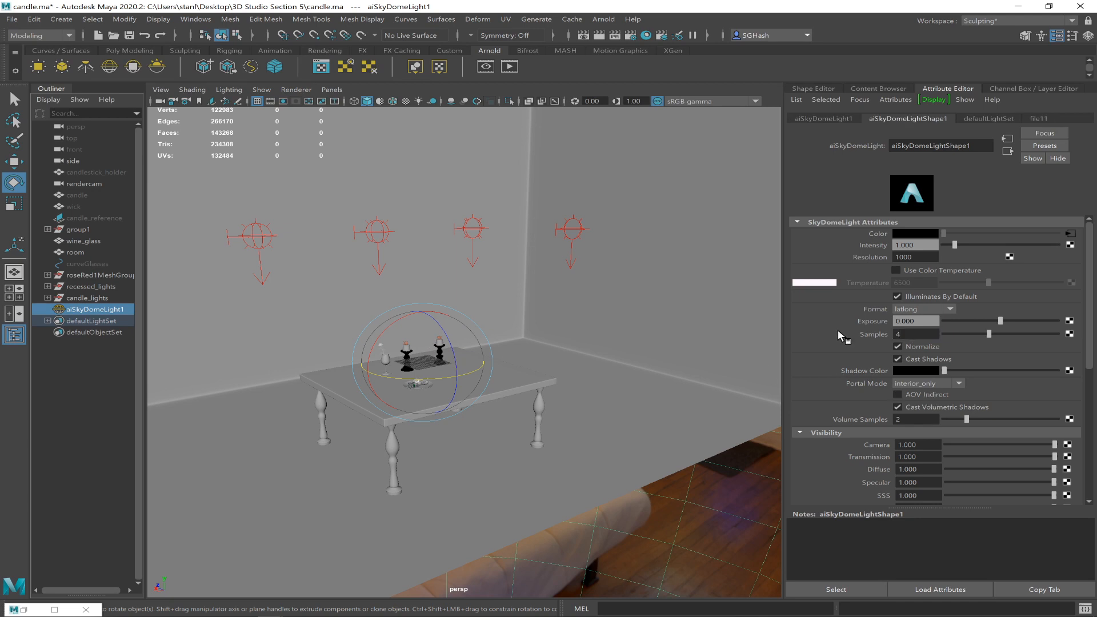
pyautogui.hotkey('alt', 'Tab')
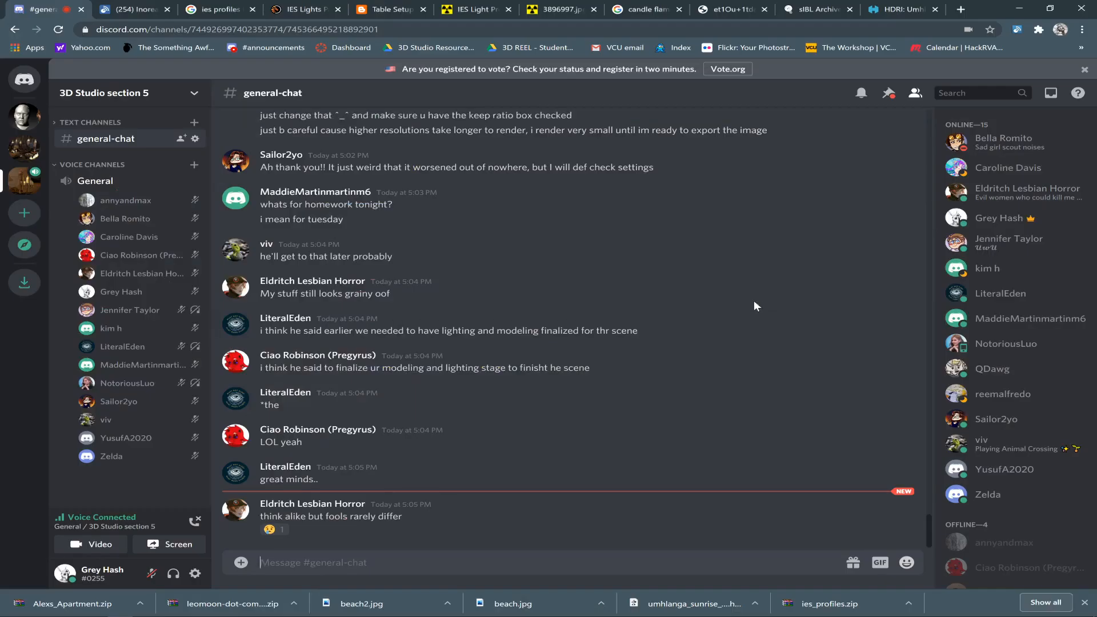
pyautogui.hotkey('alt', 'Tab')
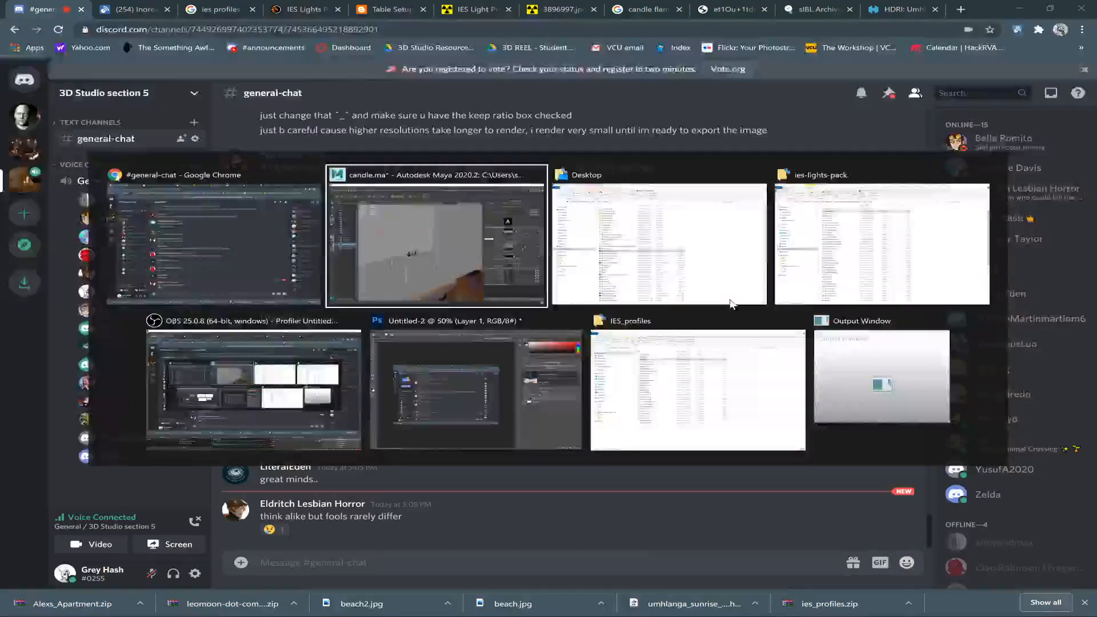
# Bring up the Render View and render a small region covering the upper-left wall up to the rose.
pyautogui.click(583, 35)
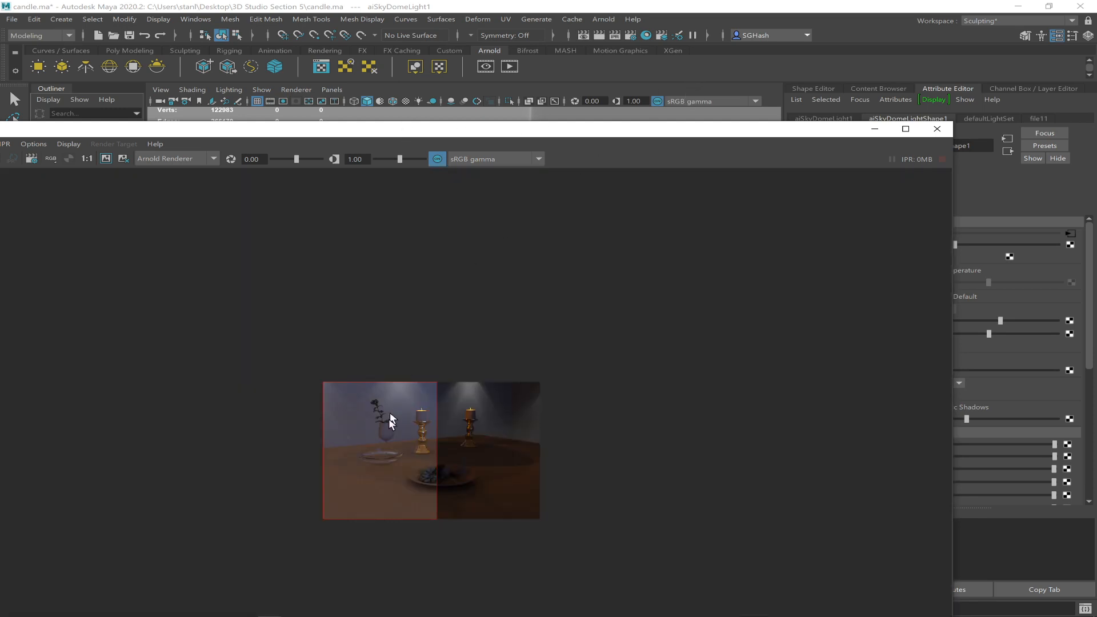
pyautogui.moveTo(323, 383); pyautogui.dragTo(375, 437)
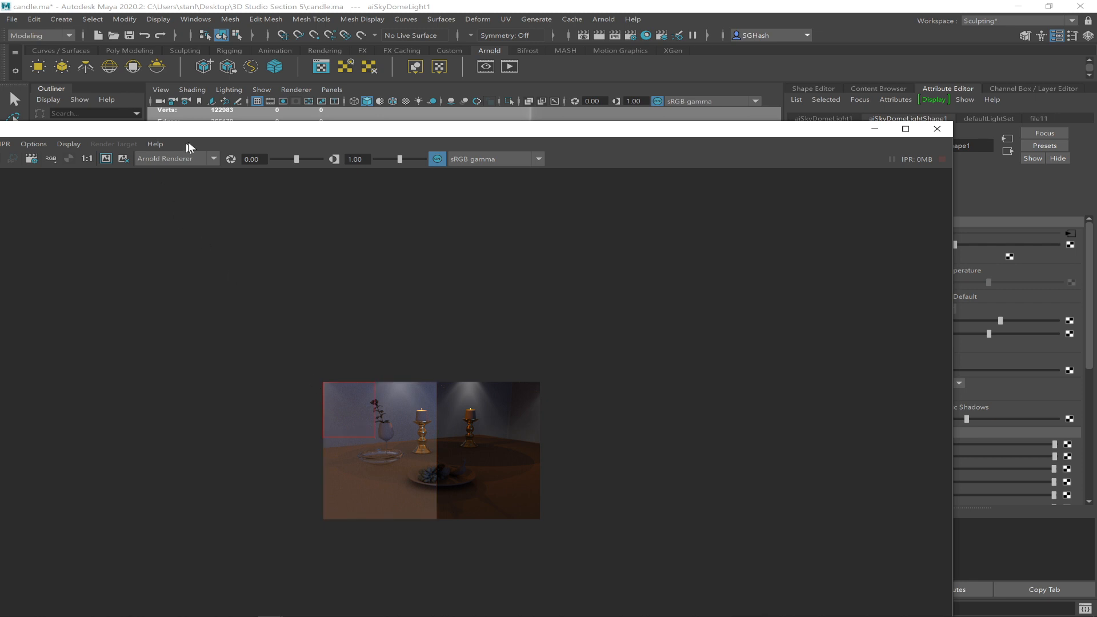
pyautogui.moveTo(257, 132); pyautogui.dragTo(438, 133)
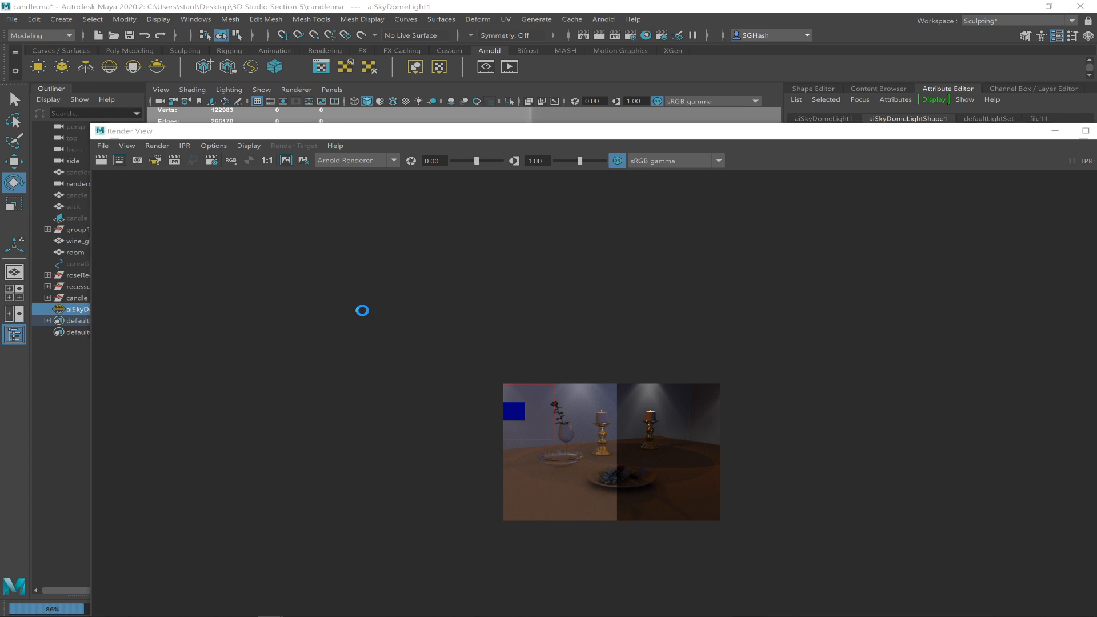
# Check Discord's general-chat during the region render and reposition the Render View window over the Maya workspace.
pyautogui.hotkey('alt', 'Tab')
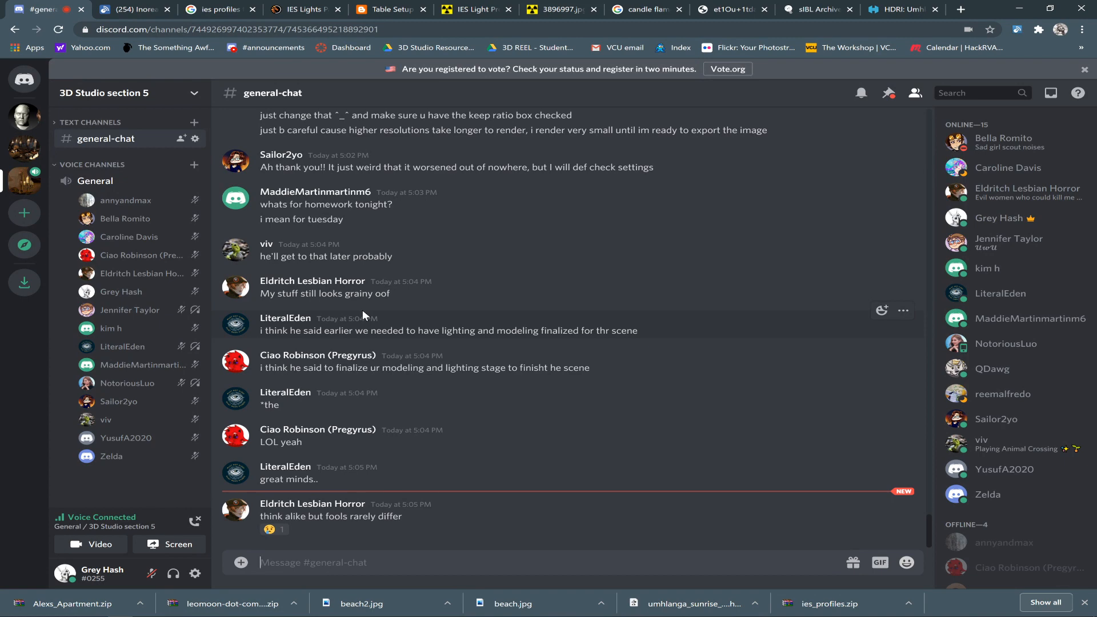
pyautogui.hotkey('alt', 'Tab')
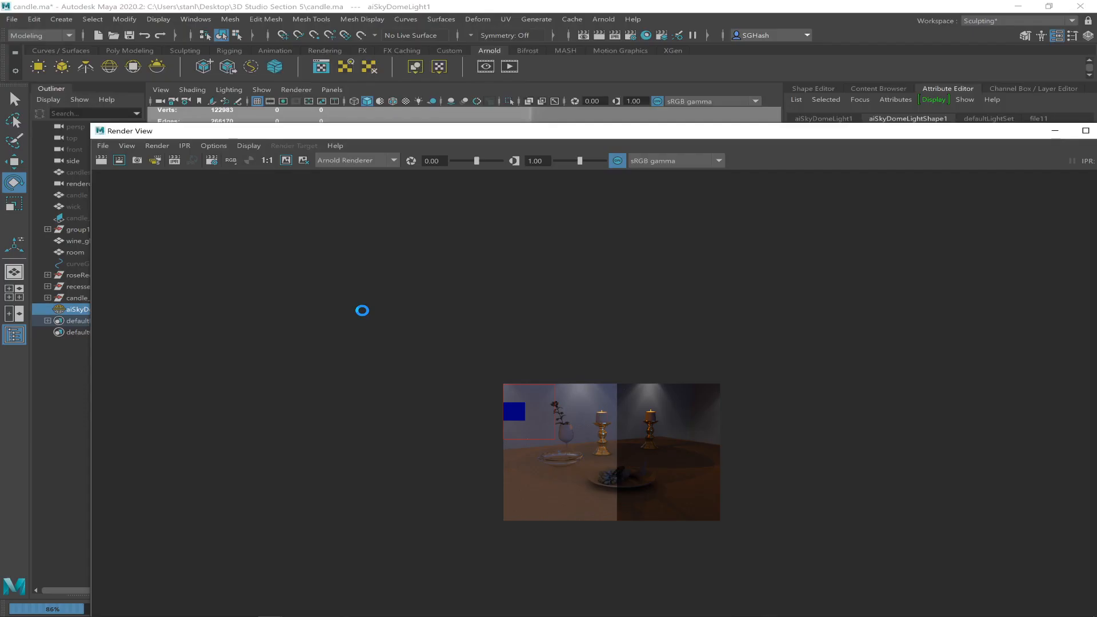
pyautogui.moveTo(512, 132); pyautogui.dragTo(409, 54)
pyautogui.moveTo(545, 53); pyautogui.dragTo(571, 50)
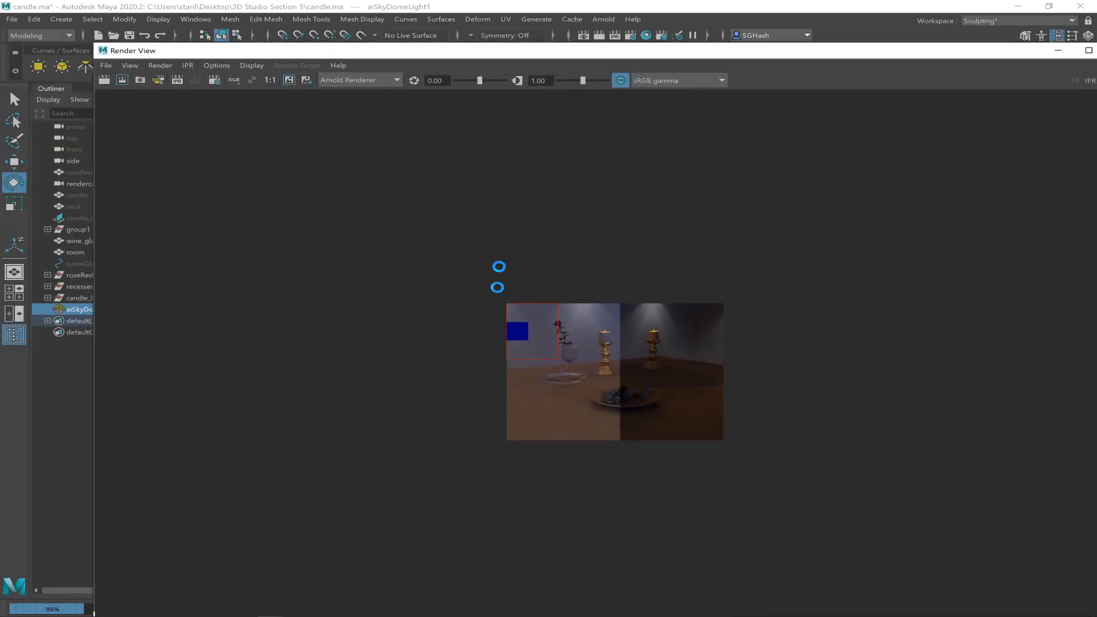
# Inspect the wall around the rose up close, comparing the grain inside and outside the rendered region.
pyautogui.scroll(2, 541, 272)
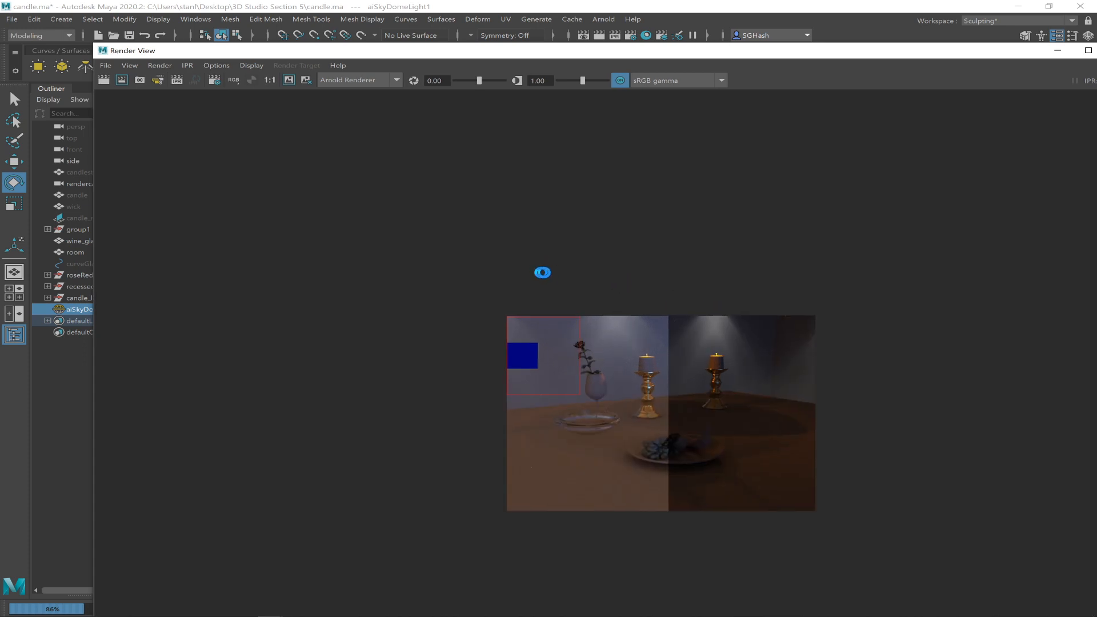
pyautogui.scroll(1, 542, 273)
pyautogui.scroll(2, 676, 377)
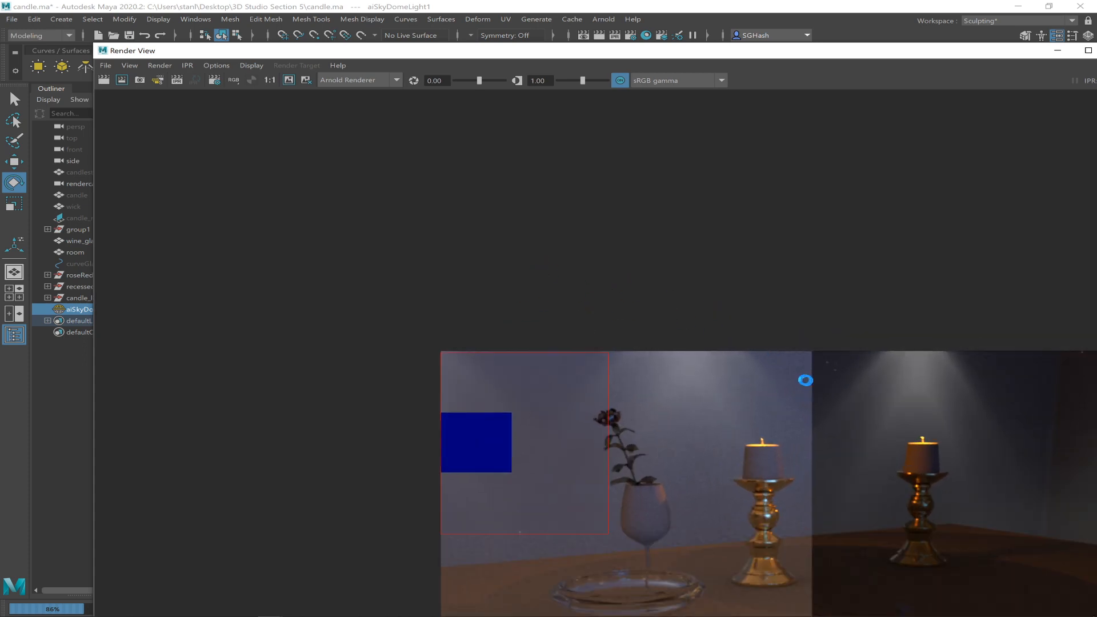
pyautogui.scroll(1, 637, 333)
pyautogui.scroll(1, 750, 367)
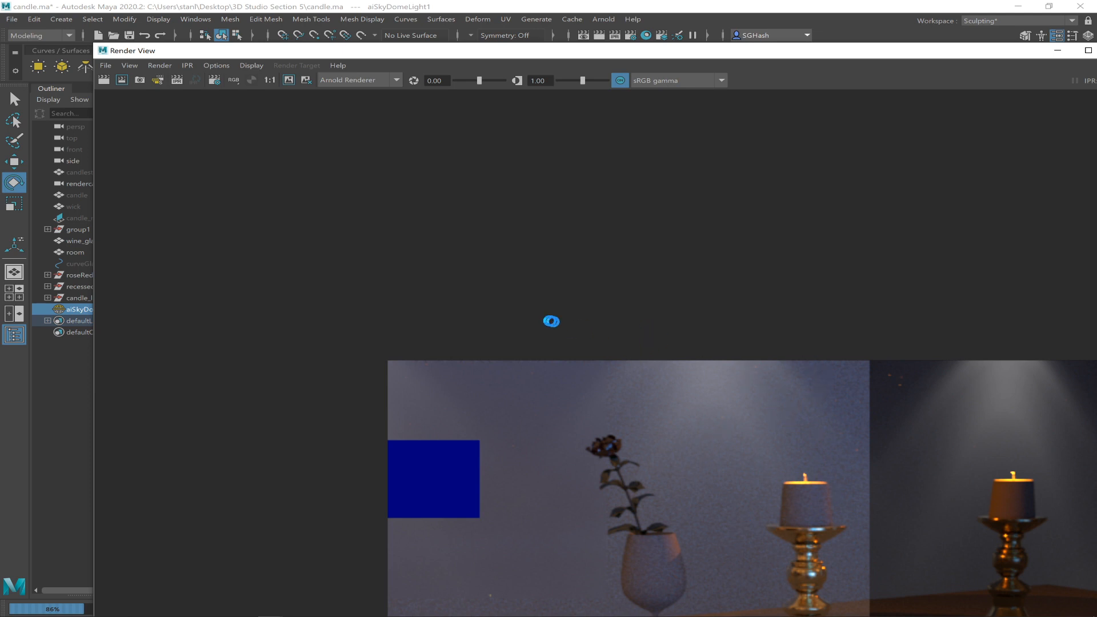
pyautogui.moveTo(487, 383); pyautogui.dragTo(797, 534)
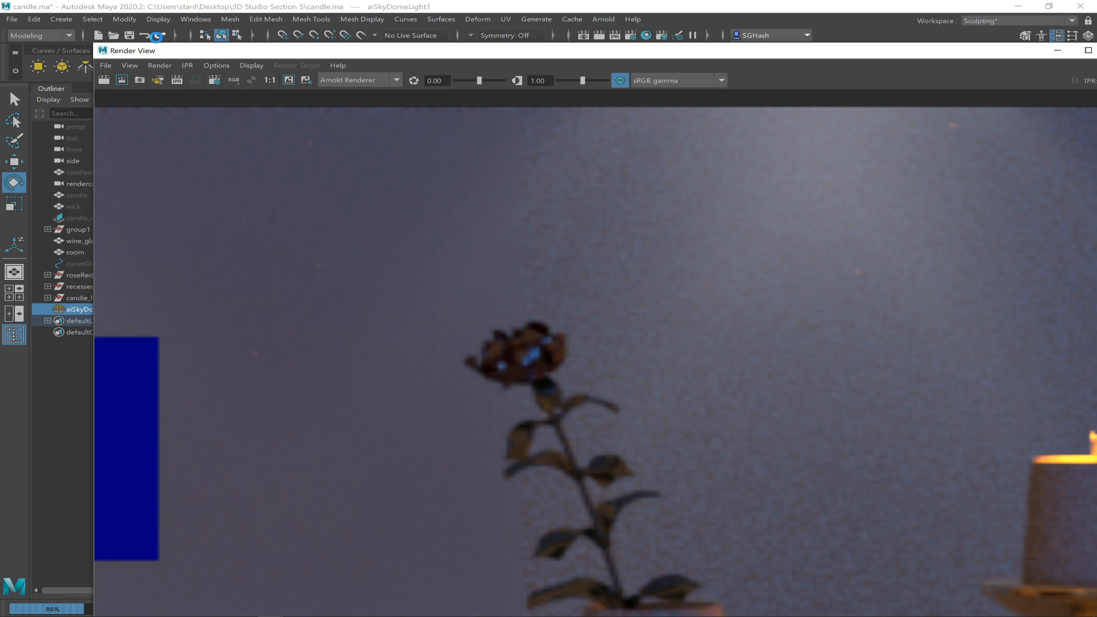
# Render the small upper-left wall region again and clear the region marker.
pyautogui.click(121, 80)
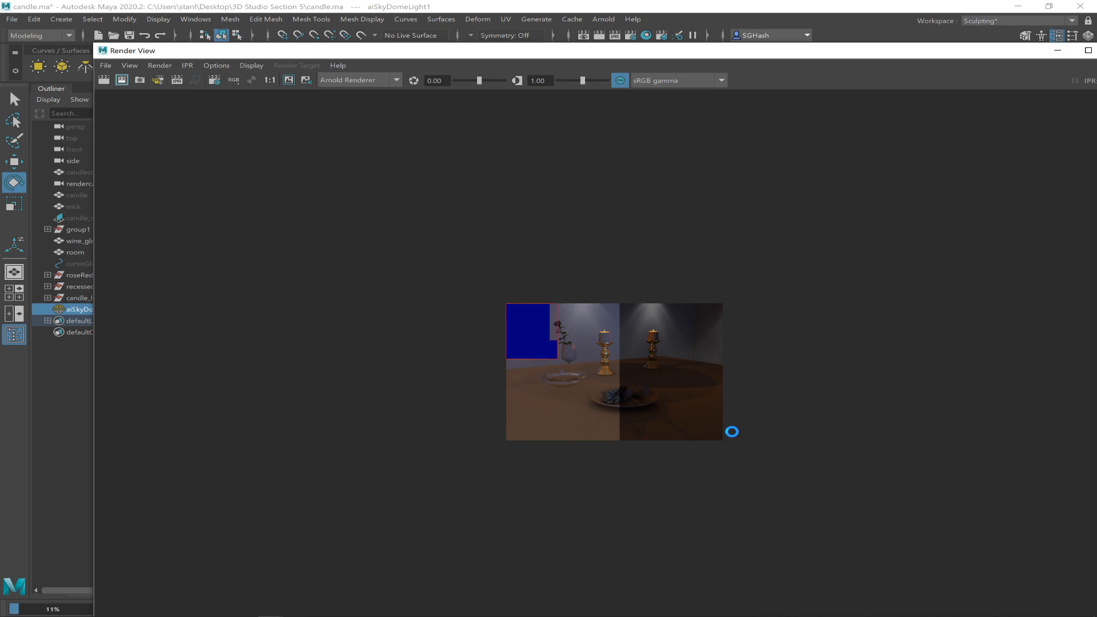
pyautogui.rightClick(732, 431)
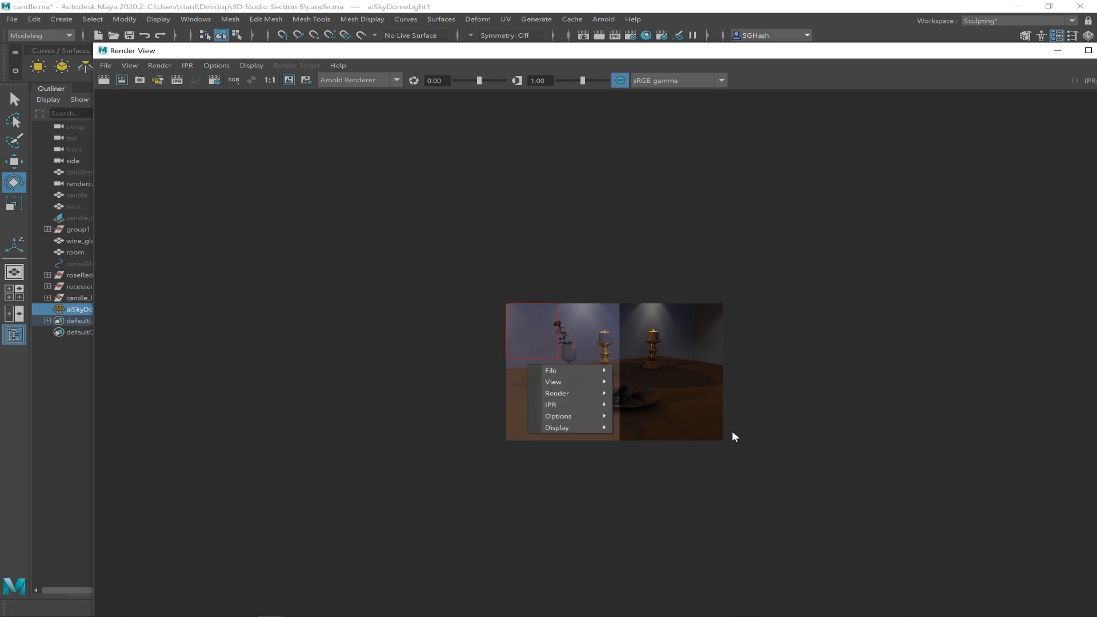
pyautogui.click(785, 287)
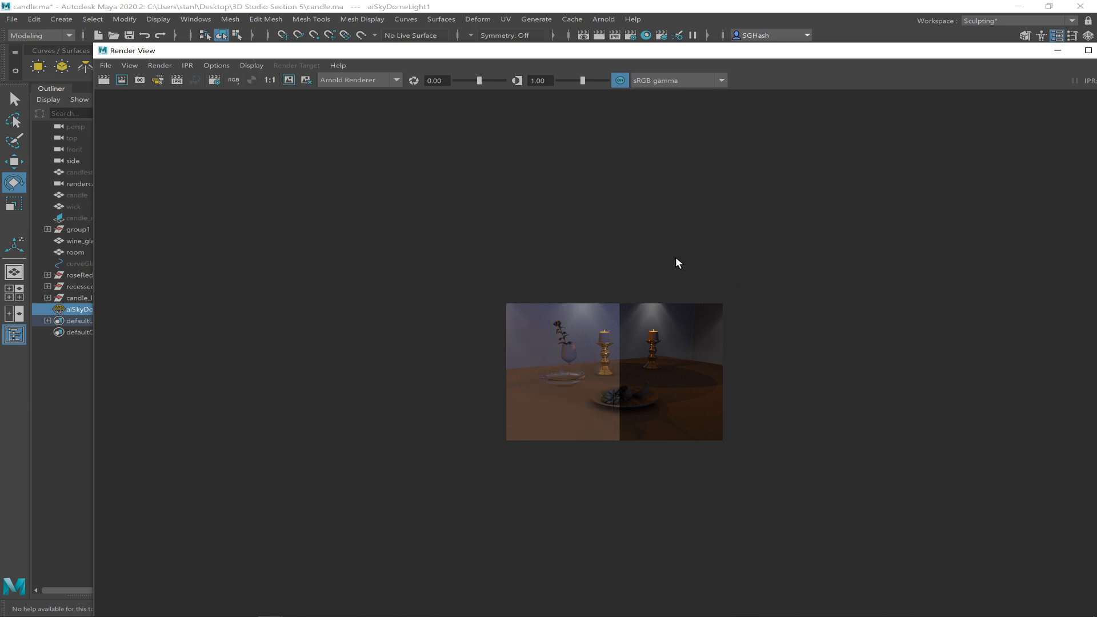
# Compare the noise on the re-rendered wall area with the surrounding wall, wine glass and candles at several magnifications.
pyautogui.keyDown('ctrl'); pyautogui.keyDown('alt'); pyautogui.moveTo(483, 297); pyautogui.dragTo(633, 379); pyautogui.keyUp('alt'); pyautogui.keyUp('ctrl')
pyautogui.keyDown('ctrl'); pyautogui.keyDown('alt'); pyautogui.moveTo(298, 199); pyautogui.dragTo(916, 404); pyautogui.keyUp('alt'); pyautogui.keyUp('ctrl')
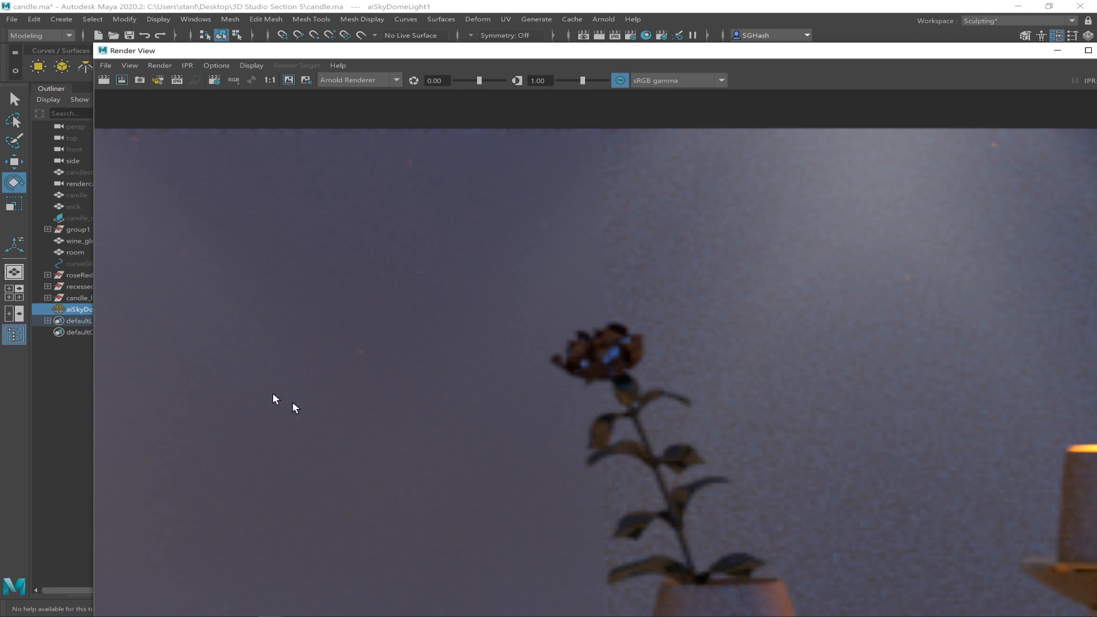
pyautogui.scroll(-4, 247, 305)
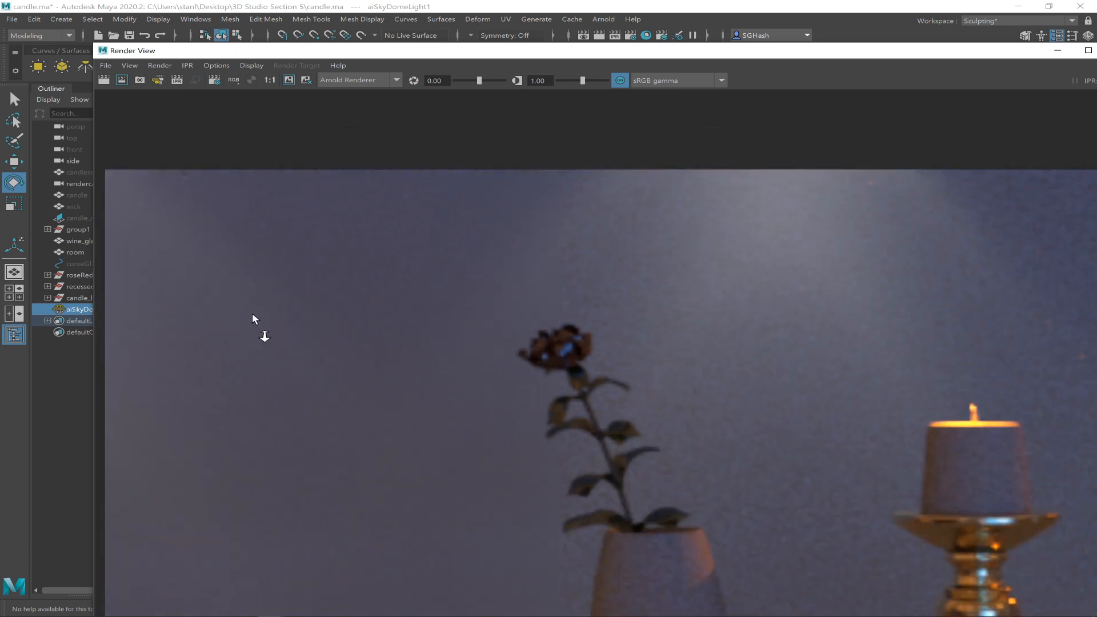
pyautogui.scroll(-1, 177, 338)
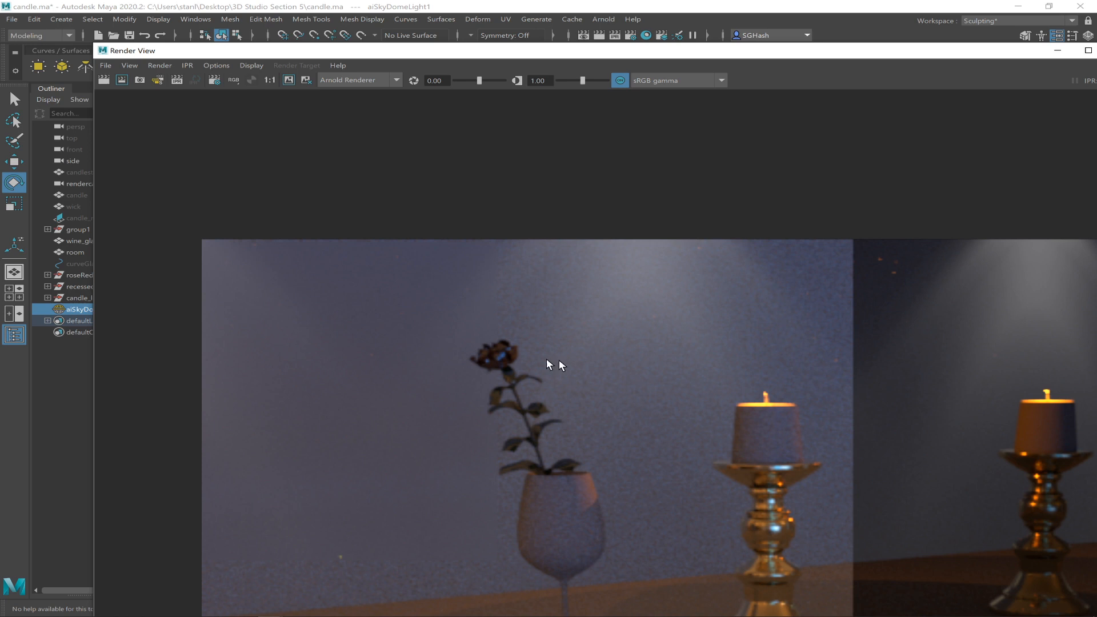
pyautogui.scroll(-3, 448, 242)
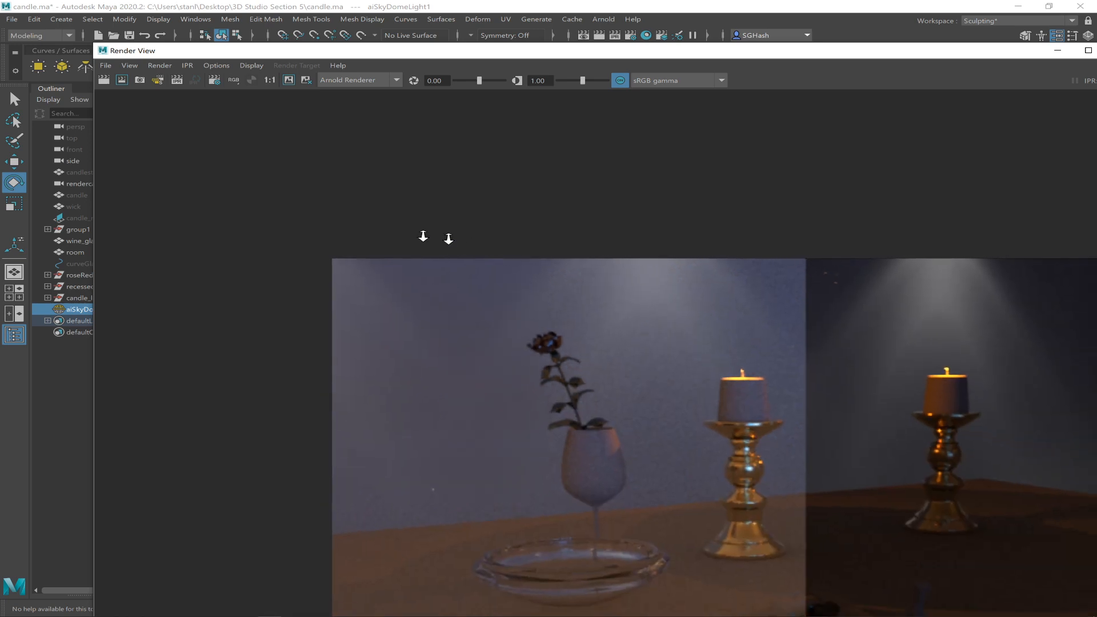
pyautogui.scroll(-1, 482, 317)
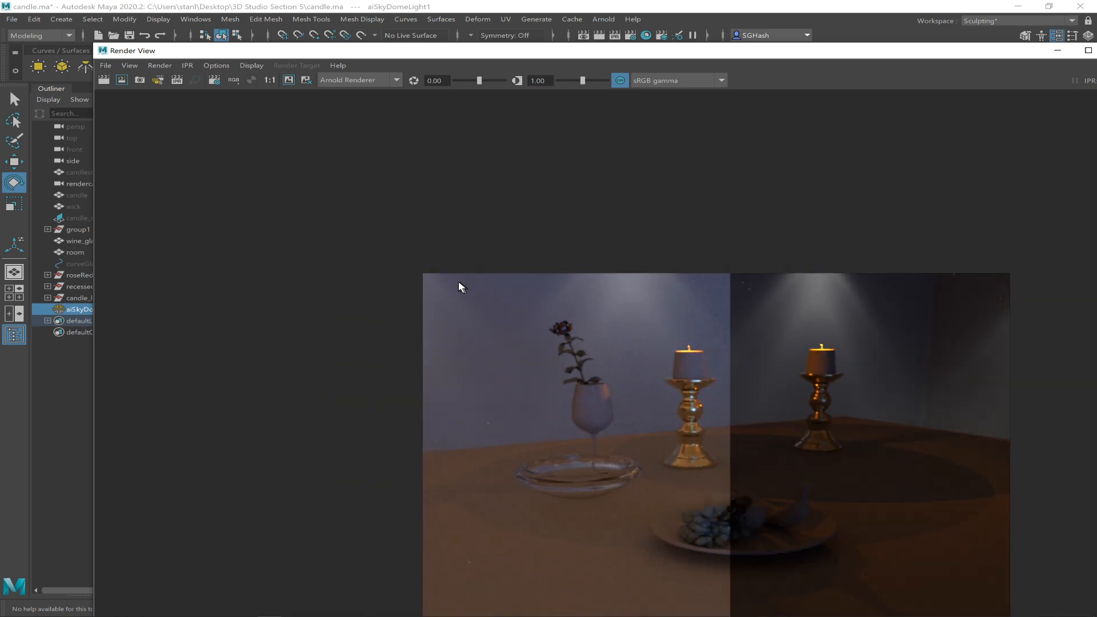
pyautogui.scroll(1, 979, 534)
pyautogui.scroll(2, 1001, 522)
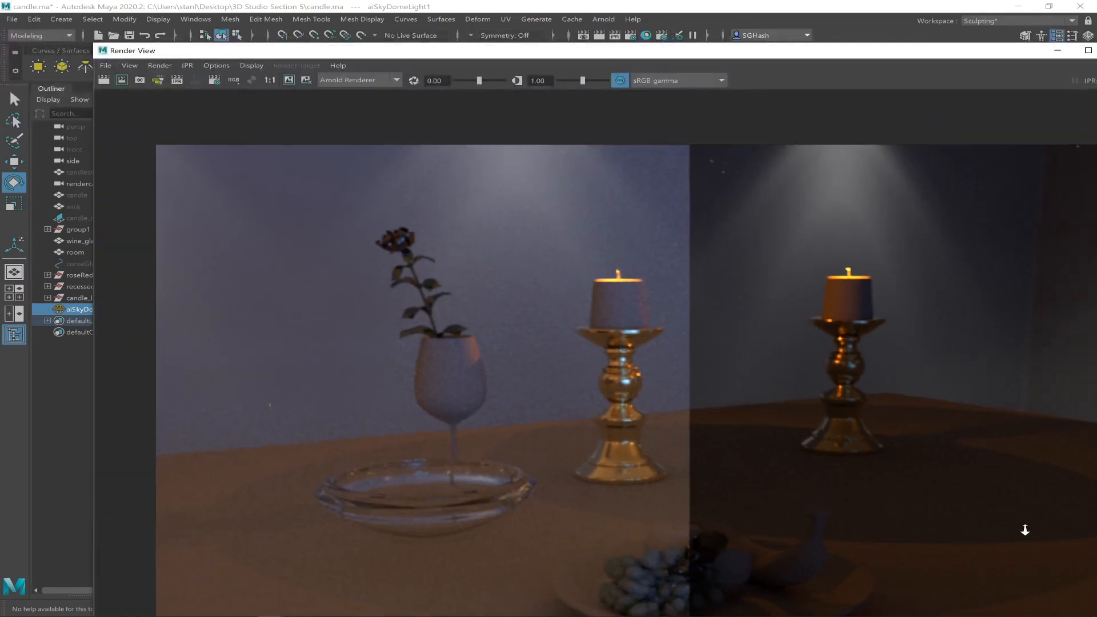
pyautogui.scroll(-2, 560, 291)
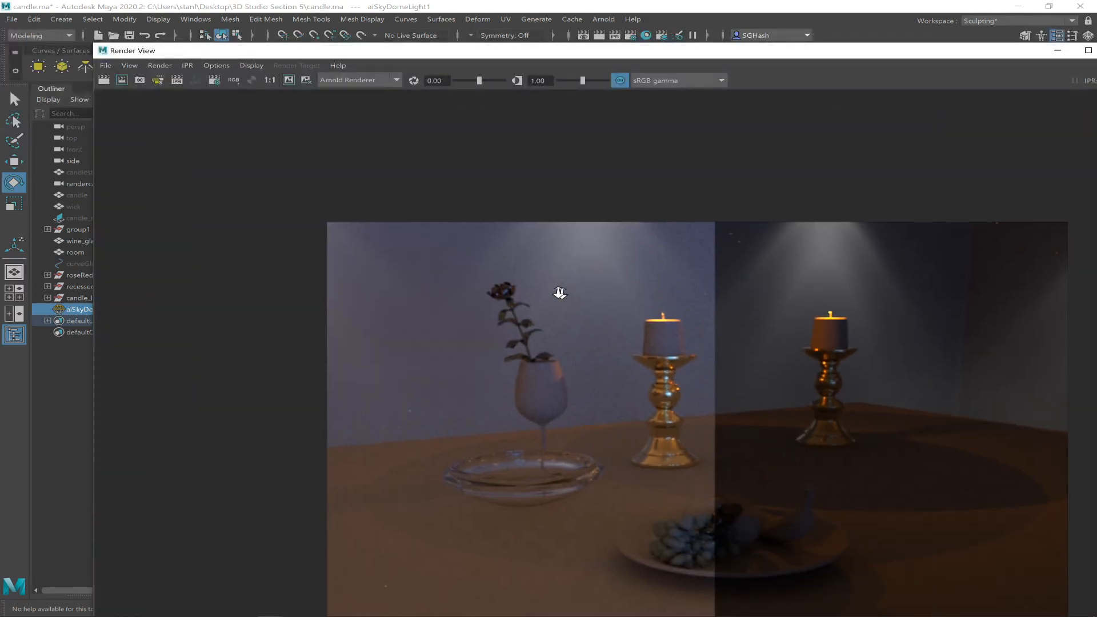
pyautogui.scroll(-1, 623, 366)
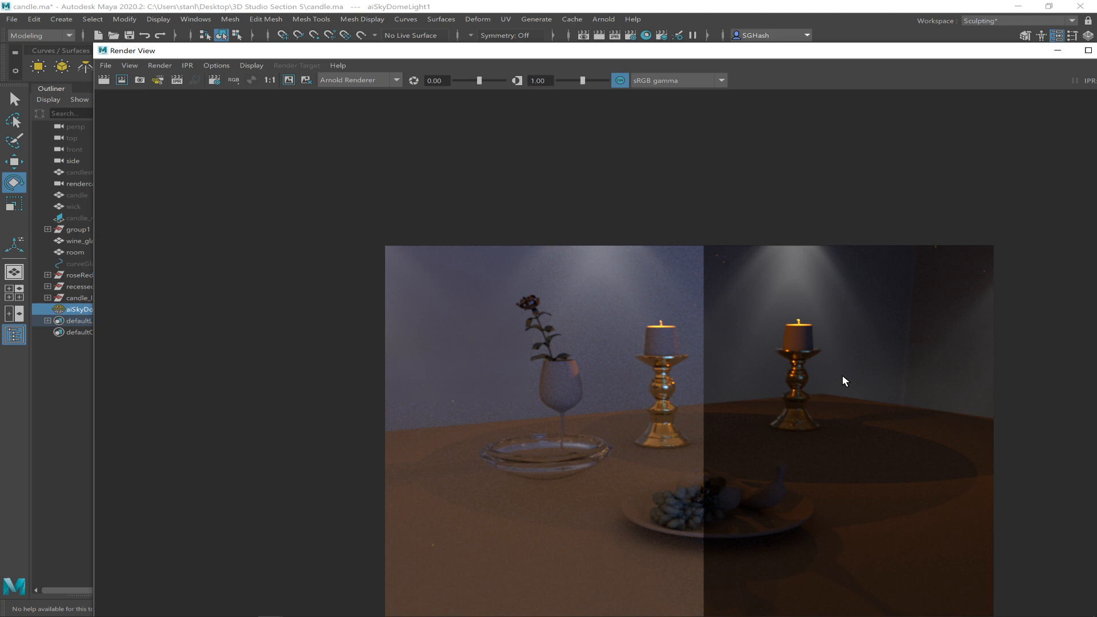
# Check Discord's general-chat and move the Render View aside to uncover the aiSkyDomeLightShape1 attributes.
pyautogui.moveTo(717, 51); pyautogui.dragTo(563, 41)
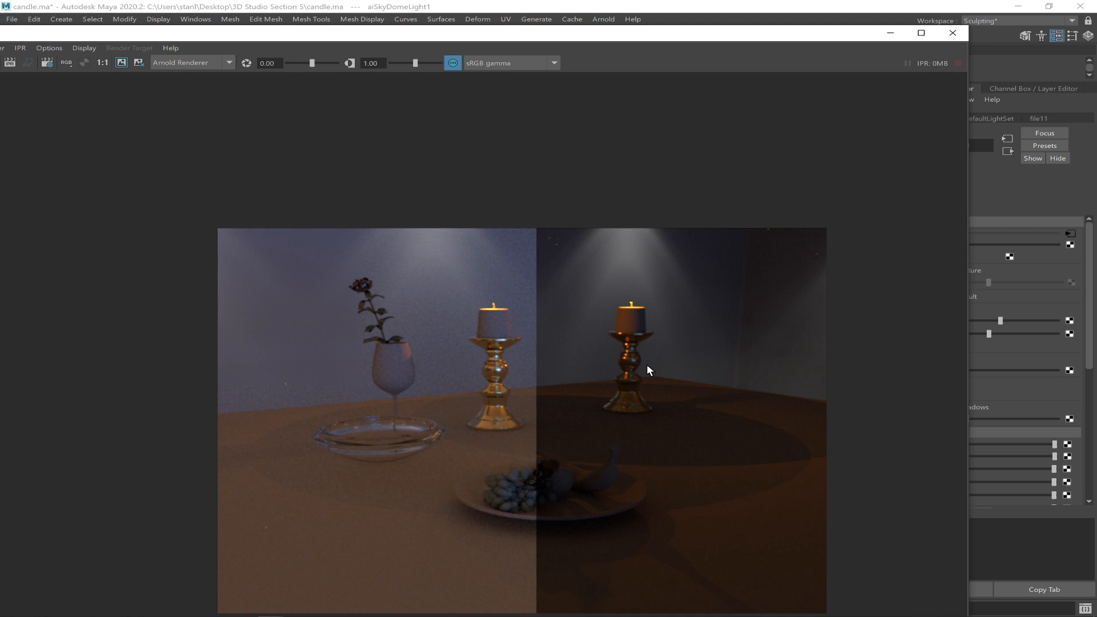
pyautogui.hotkey('alt', 'Tab')
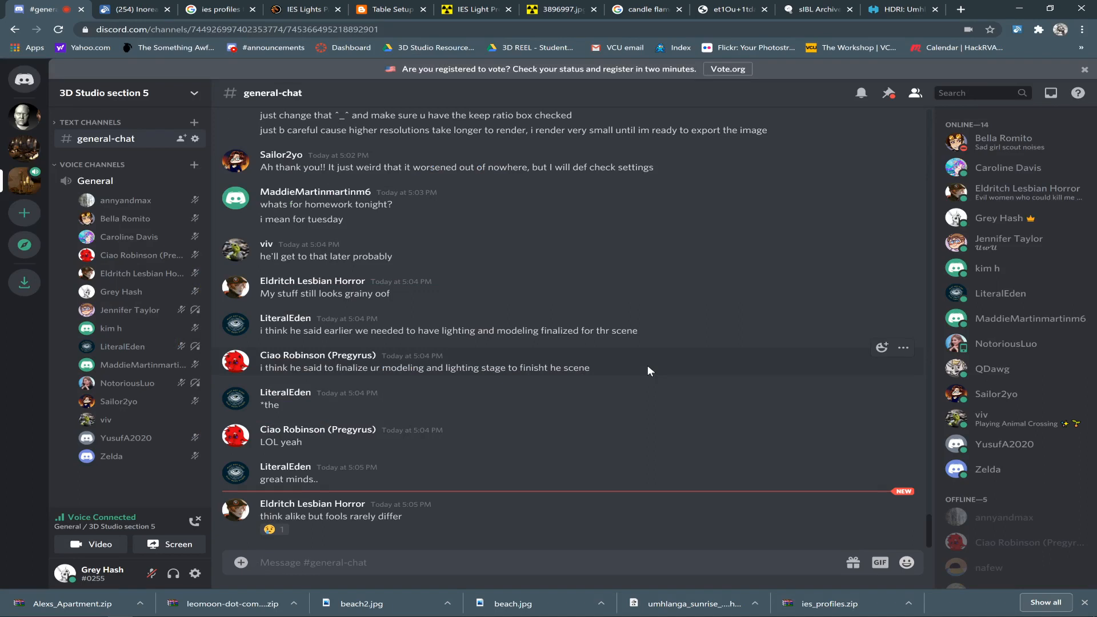
pyautogui.hotkey('alt', 'Tab')
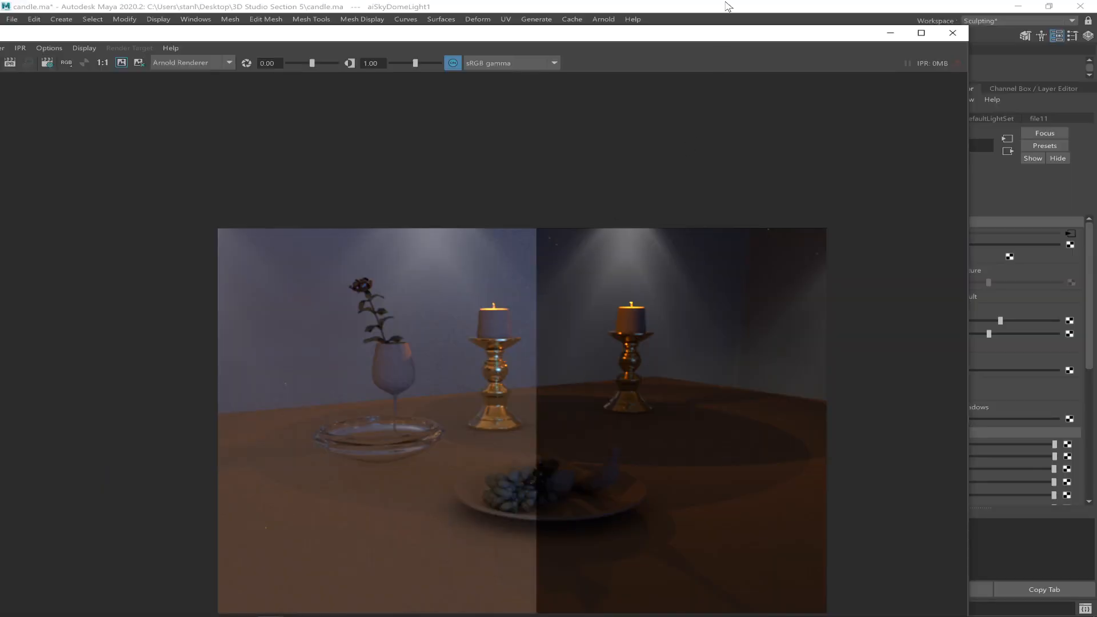
pyautogui.moveTo(644, 38); pyautogui.dragTo(554, 41)
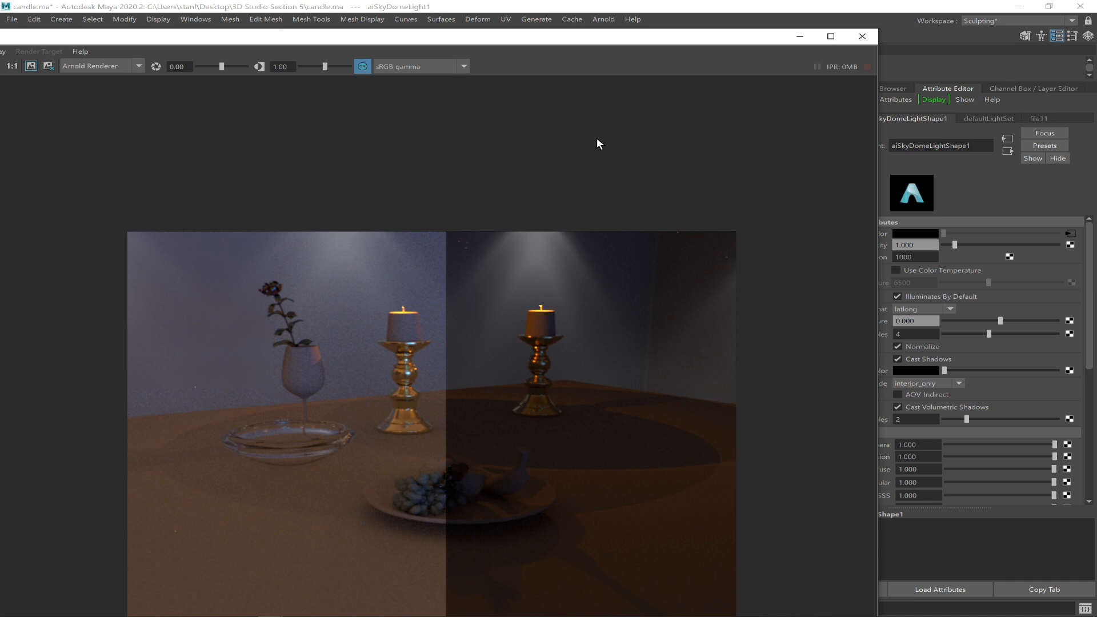
pyautogui.moveTo(665, 40); pyautogui.dragTo(502, 81)
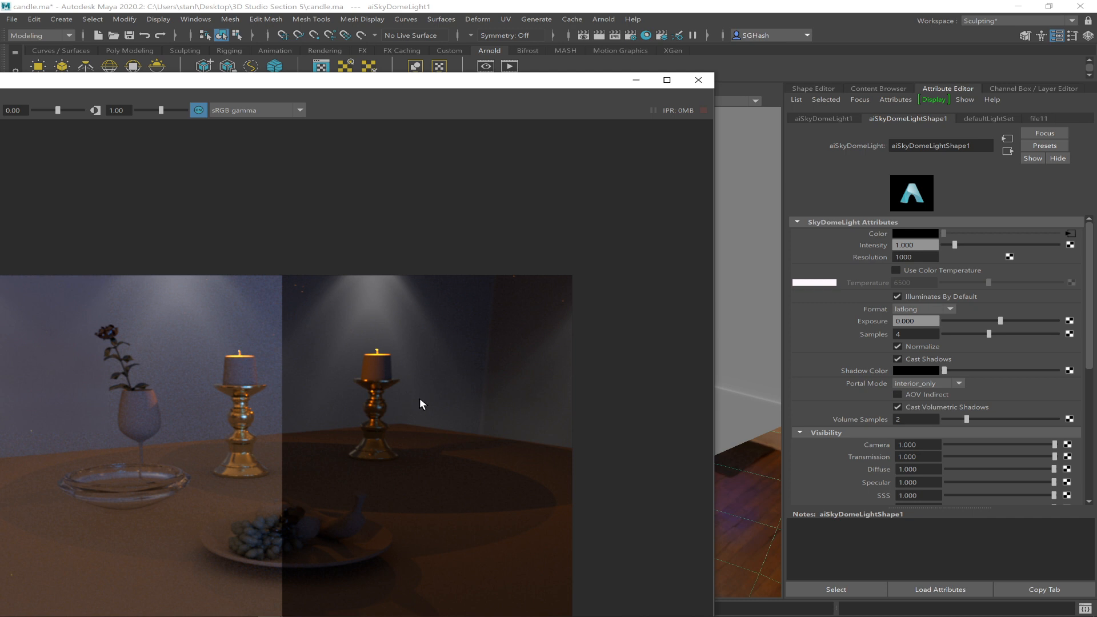
# Set the sky dome light's intensity to 0.2 and maximize the Render View.
pyautogui.click(886, 244)
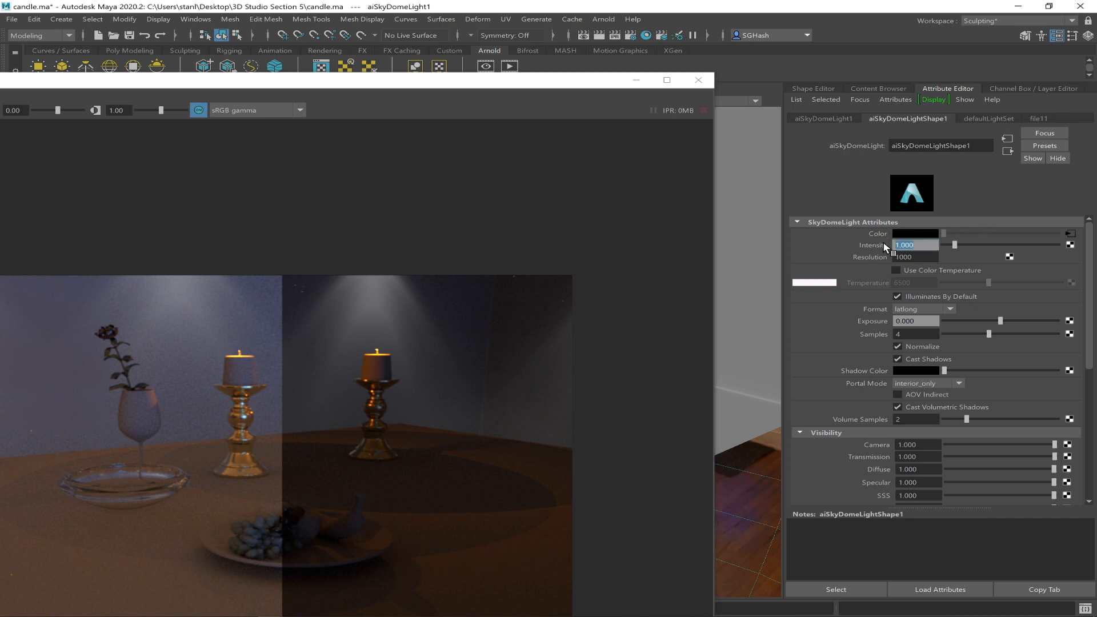
pyautogui.write('0.2')
pyautogui.press('Return')
pyautogui.moveTo(540, 87); pyautogui.dragTo(664, 71)
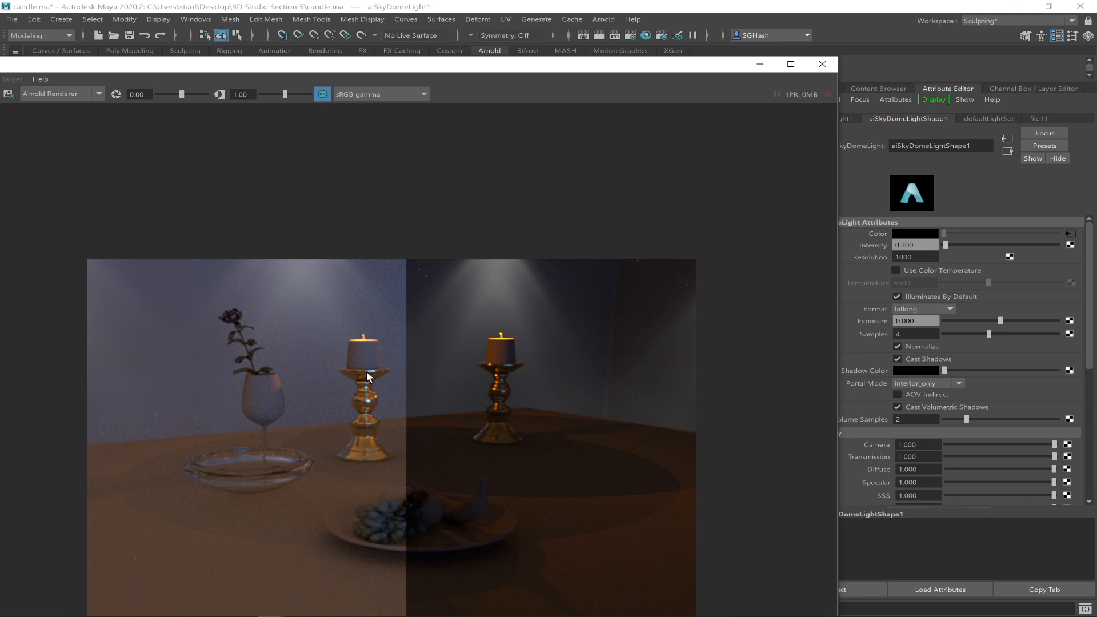
pyautogui.doubleClick(513, 71)
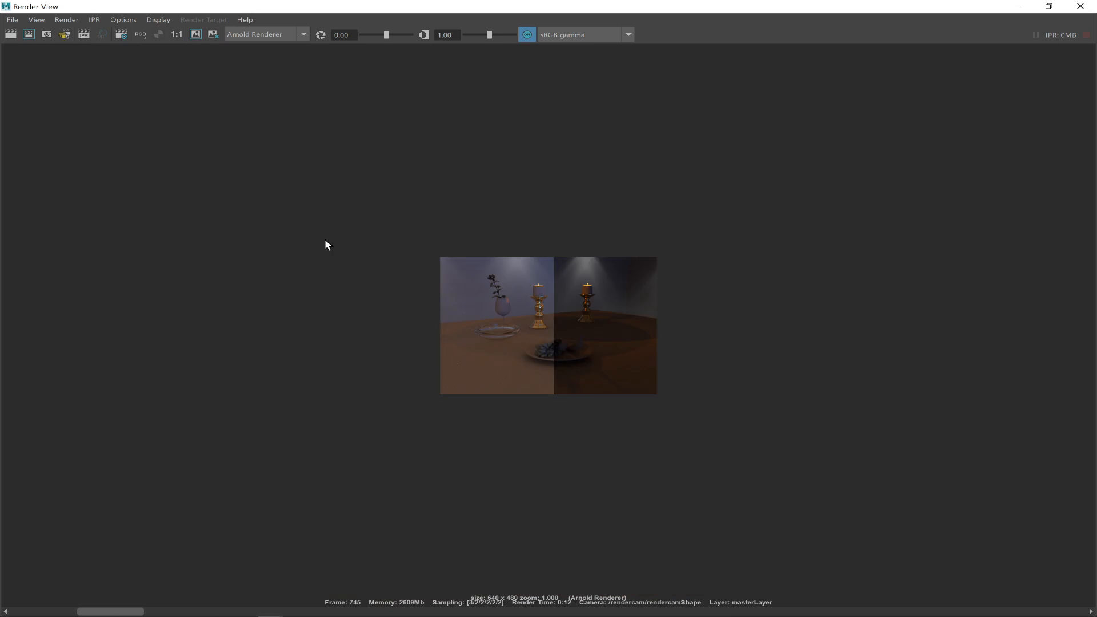
# Render a narrow horizontal band across the candles, and a region covering about the left three-fifths of the image.
pyautogui.scroll(3, 481, 239)
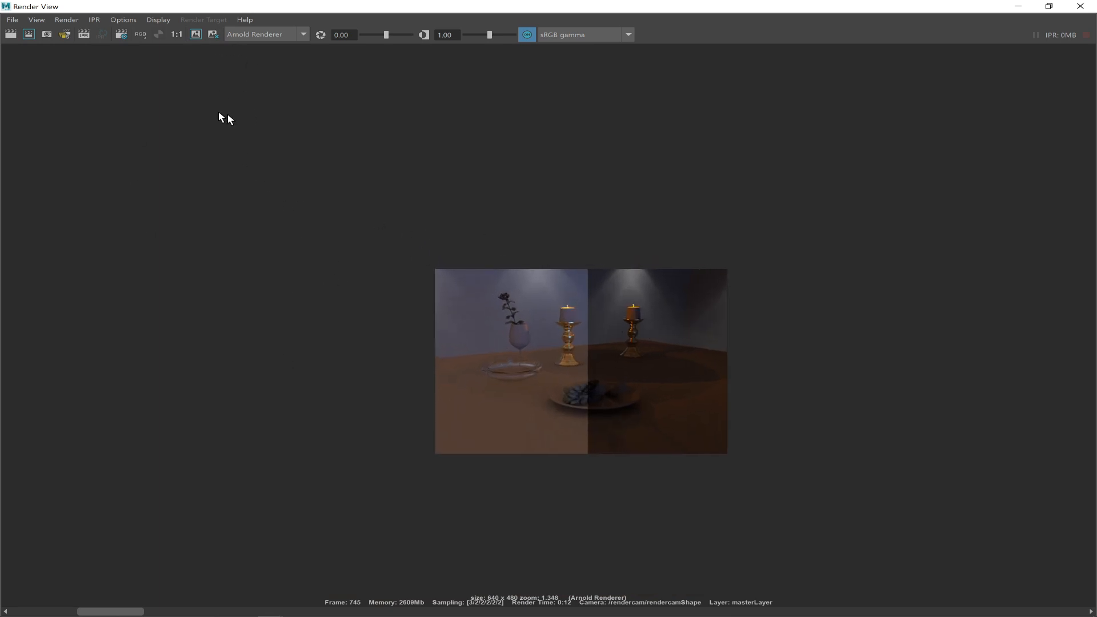
pyautogui.click(195, 35)
pyautogui.moveTo(435, 317); pyautogui.dragTo(738, 393)
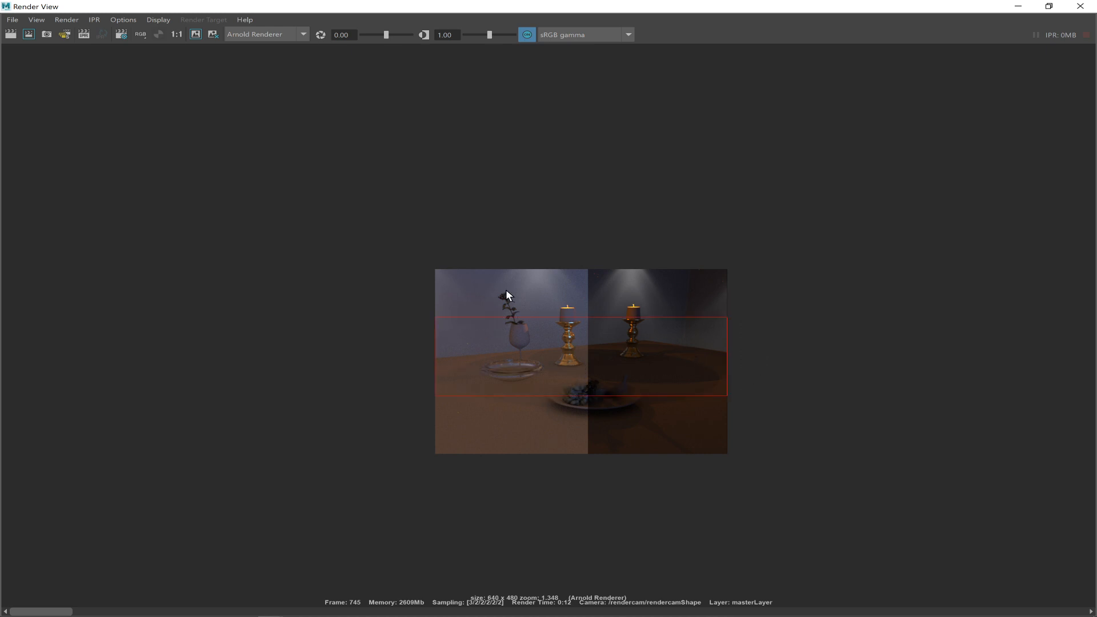
pyautogui.moveTo(426, 300); pyautogui.dragTo(736, 325)
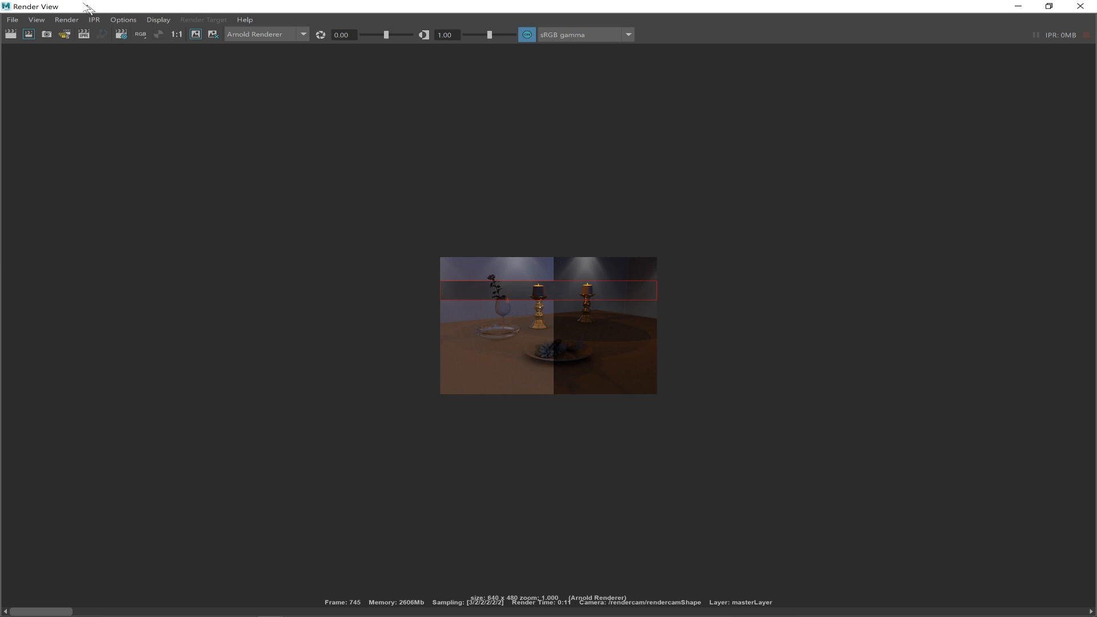
pyautogui.moveTo(416, 243); pyautogui.dragTo(572, 421)
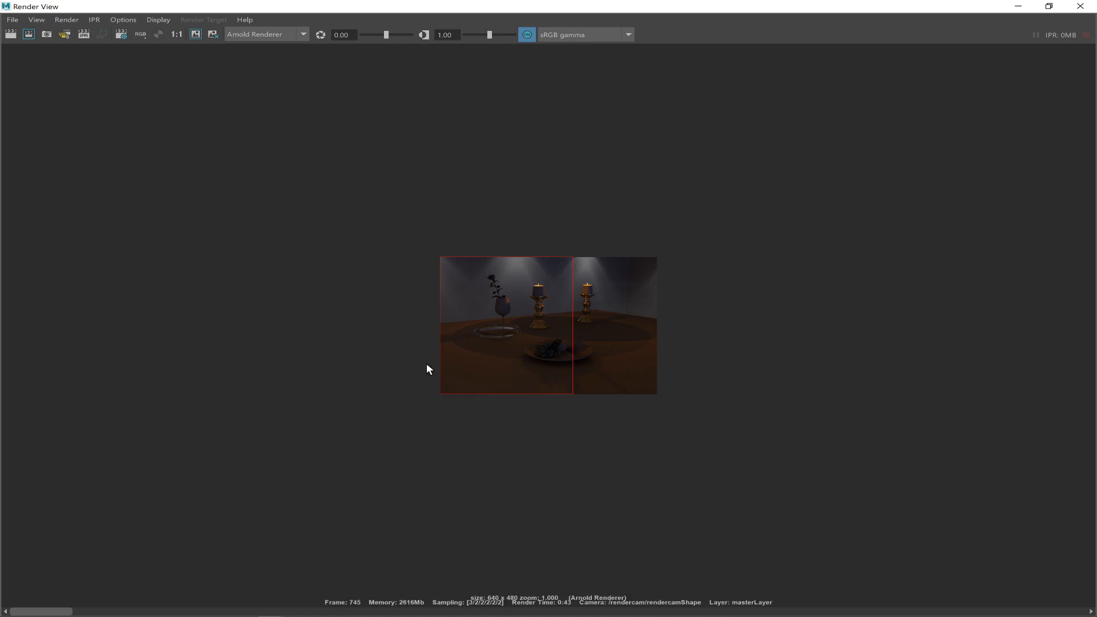
# Examine the brightness of the darker render up close and check Discord's general-chat for messages.
pyautogui.scroll(3, 432, 364)
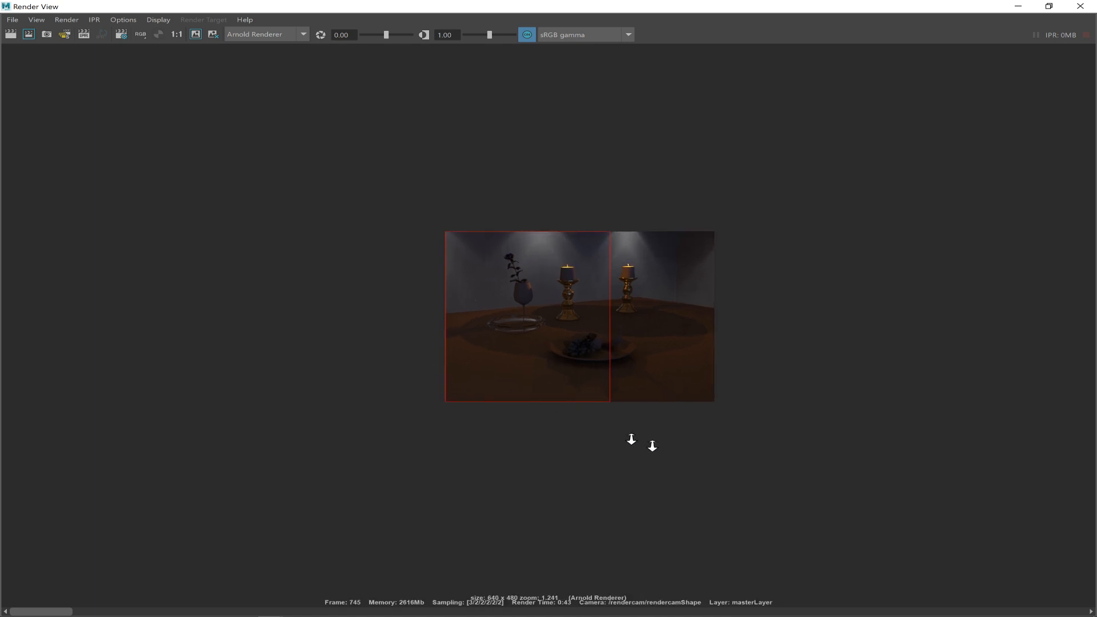
pyautogui.keyDown('ctrl'); pyautogui.keyDown('alt'); pyautogui.moveTo(431, 204); pyautogui.dragTo(816, 412); pyautogui.keyUp('alt'); pyautogui.keyUp('ctrl')
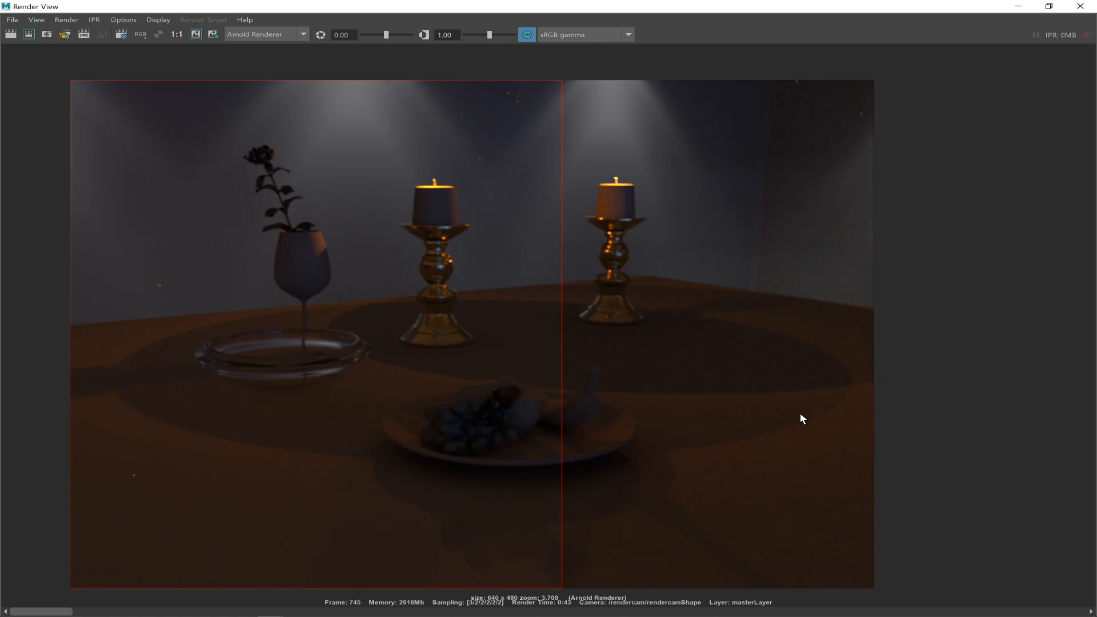
pyautogui.keyDown('alt'); pyautogui.moveTo(784, 415); pyautogui.dragTo(781, 423, button='right'); pyautogui.keyUp('alt')
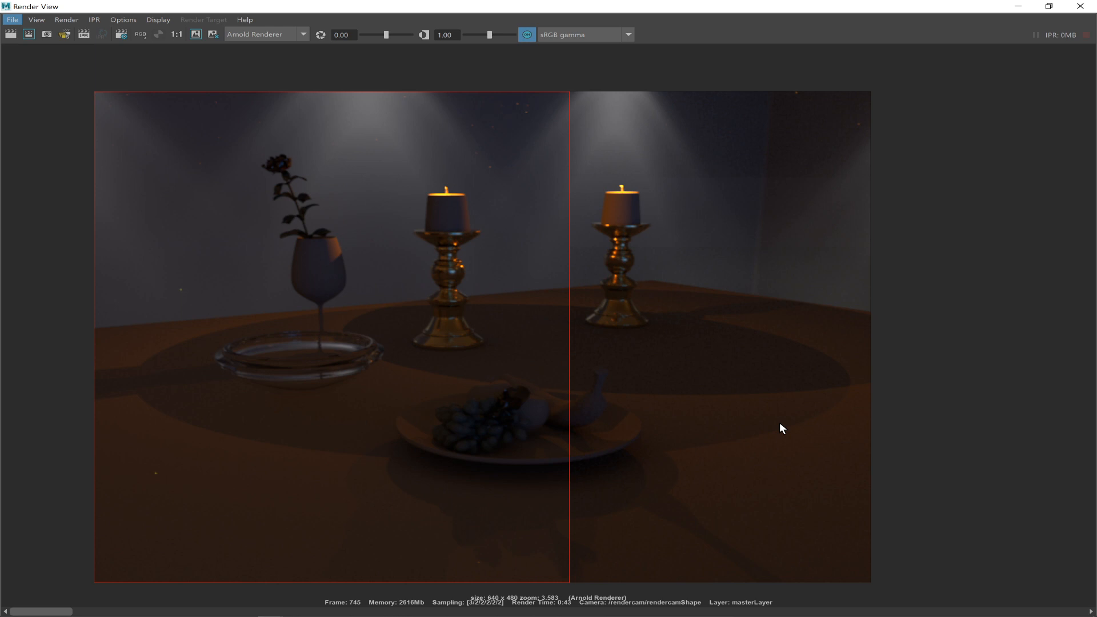
pyautogui.hotkey('alt', 'Tab')
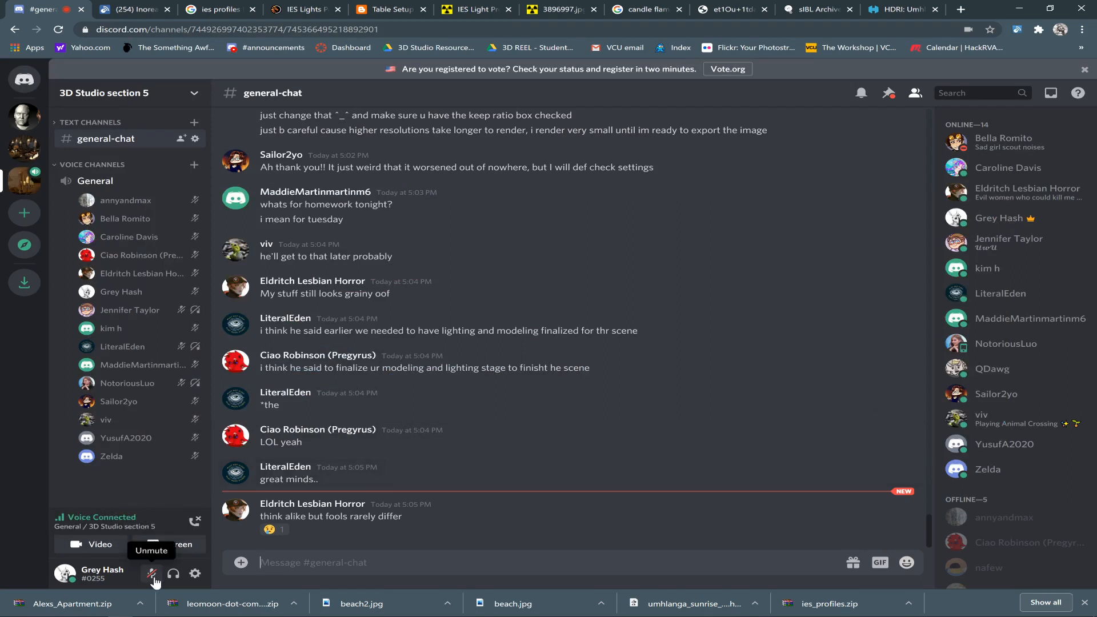
pyautogui.hotkey('alt', 'Tab')
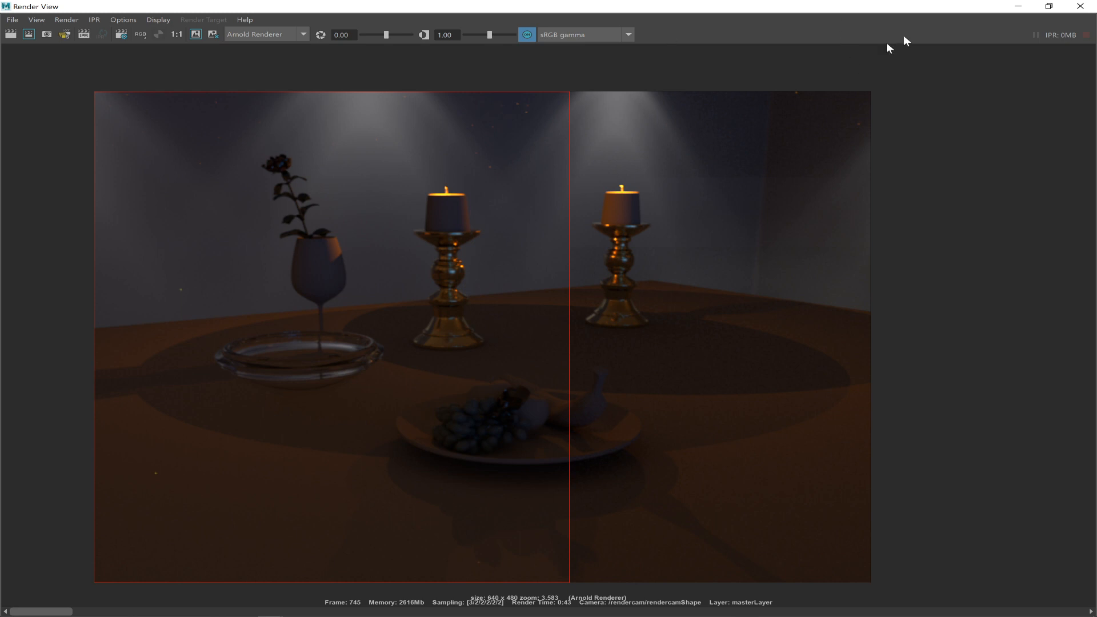
# Rotate the sky dome about 47 degrees around its vertical axis and set its intensity to 0.3.
pyautogui.click(1018, 6)
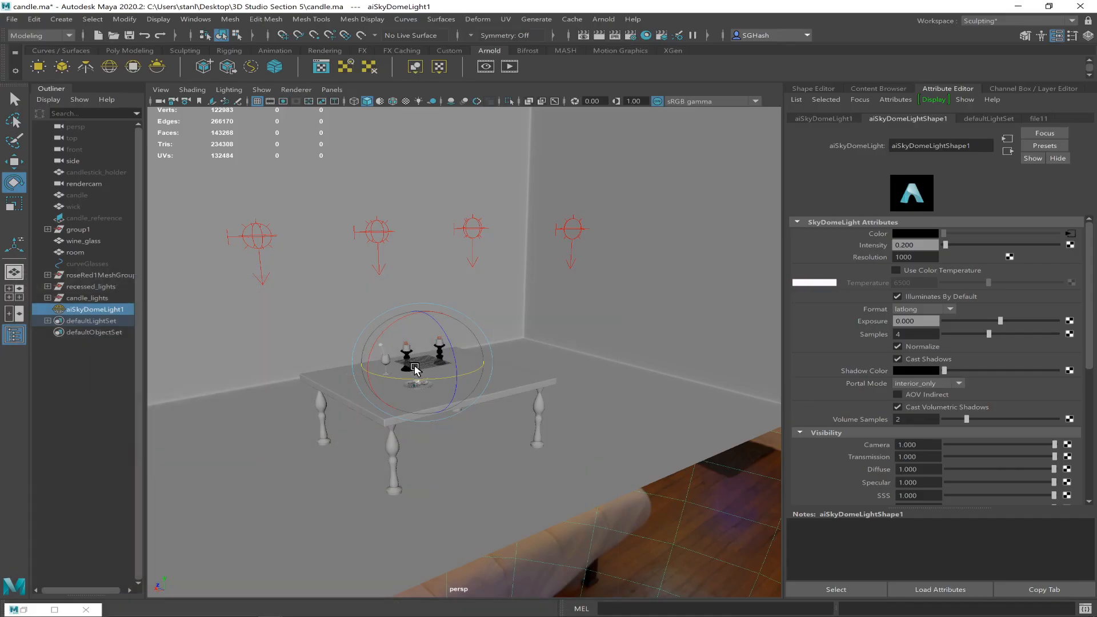
pyautogui.moveTo(438, 382); pyautogui.dragTo(402, 389)
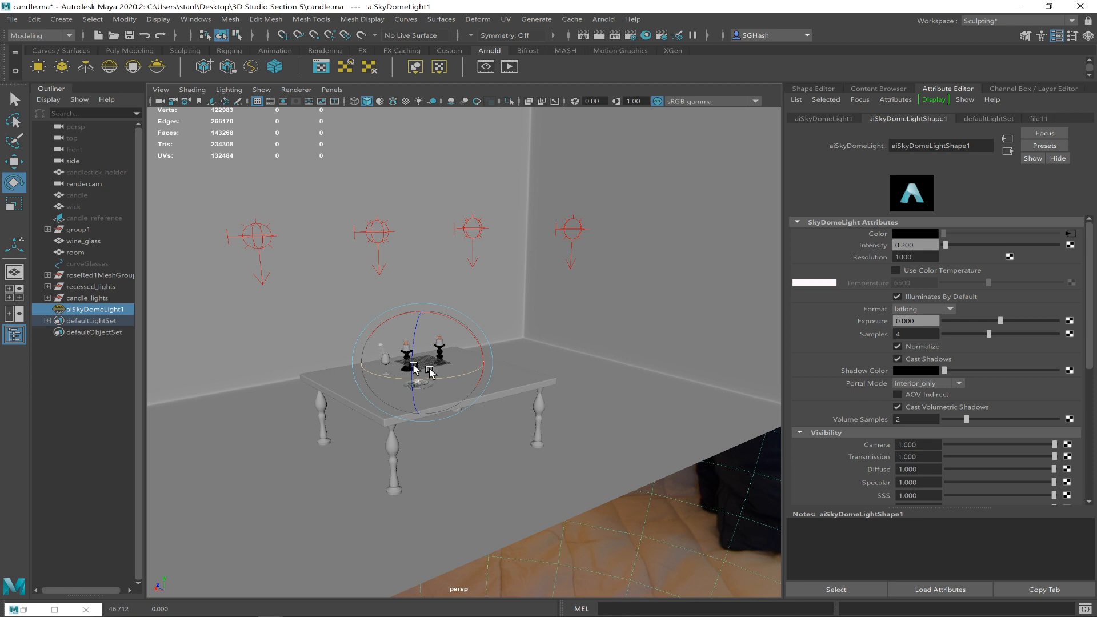
pyautogui.press('alt')
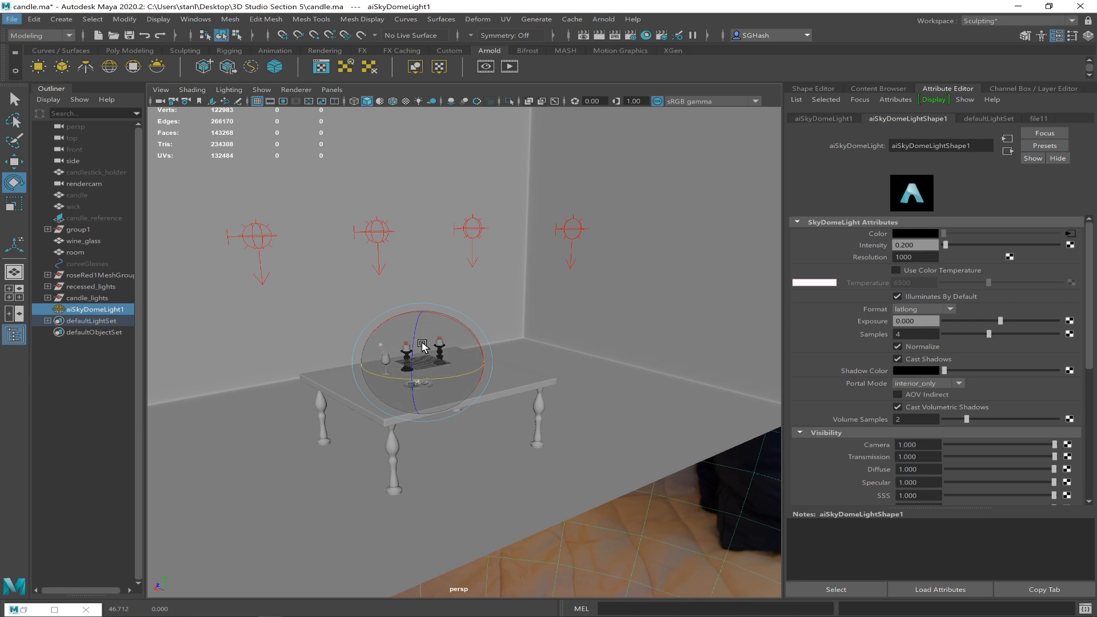
pyautogui.moveTo(930, 247); pyautogui.dragTo(855, 239)
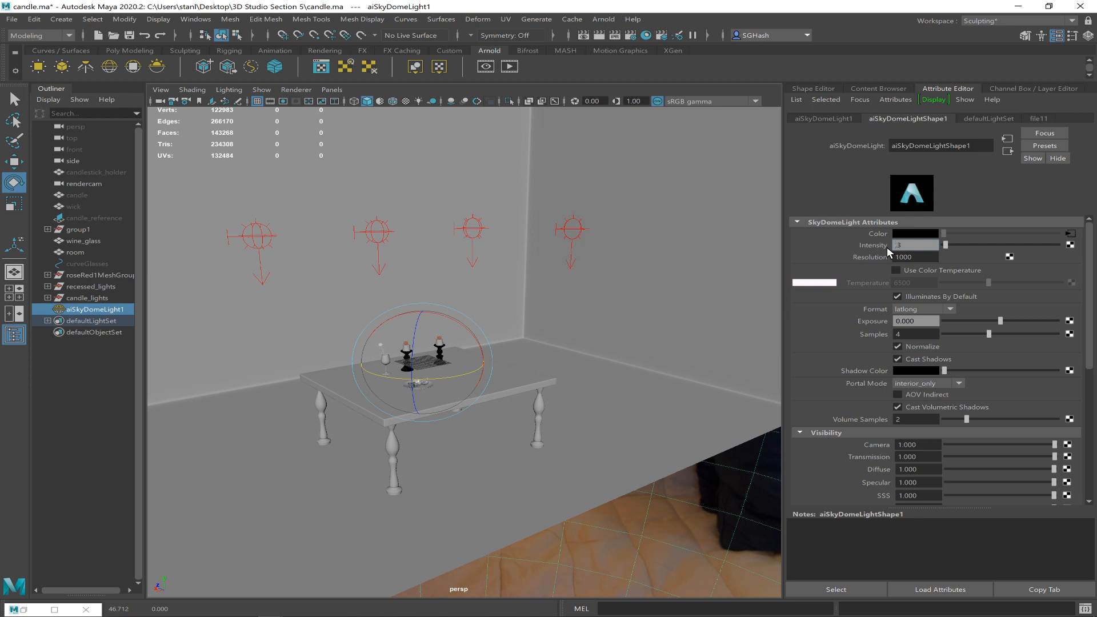
pyautogui.hotkey('alt', 'Tab')
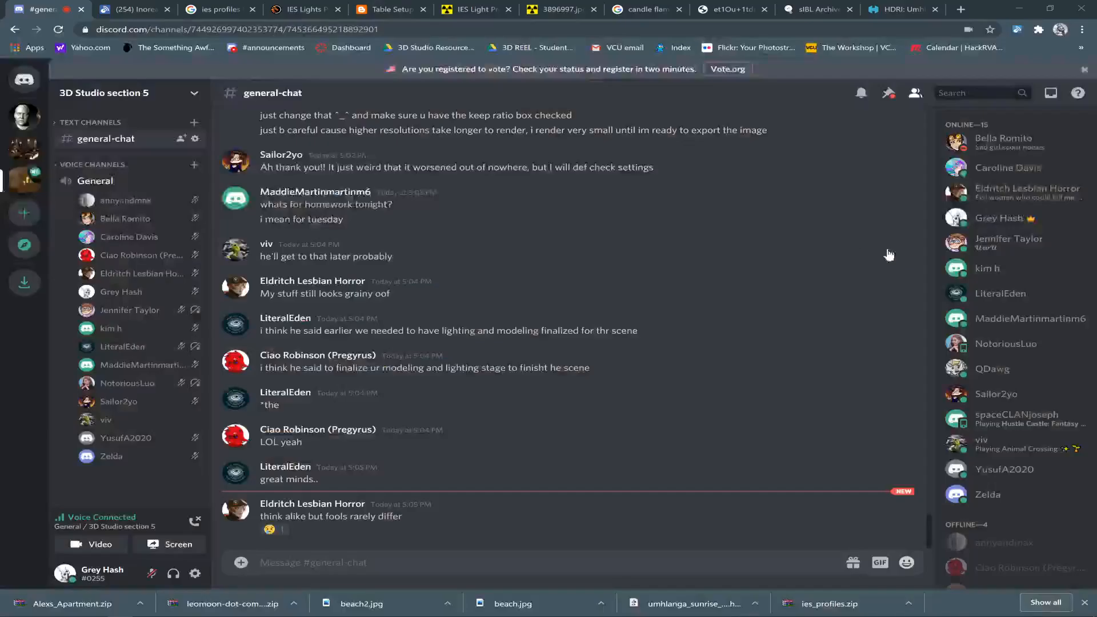
pyautogui.hotkey('alt', 'Tab')
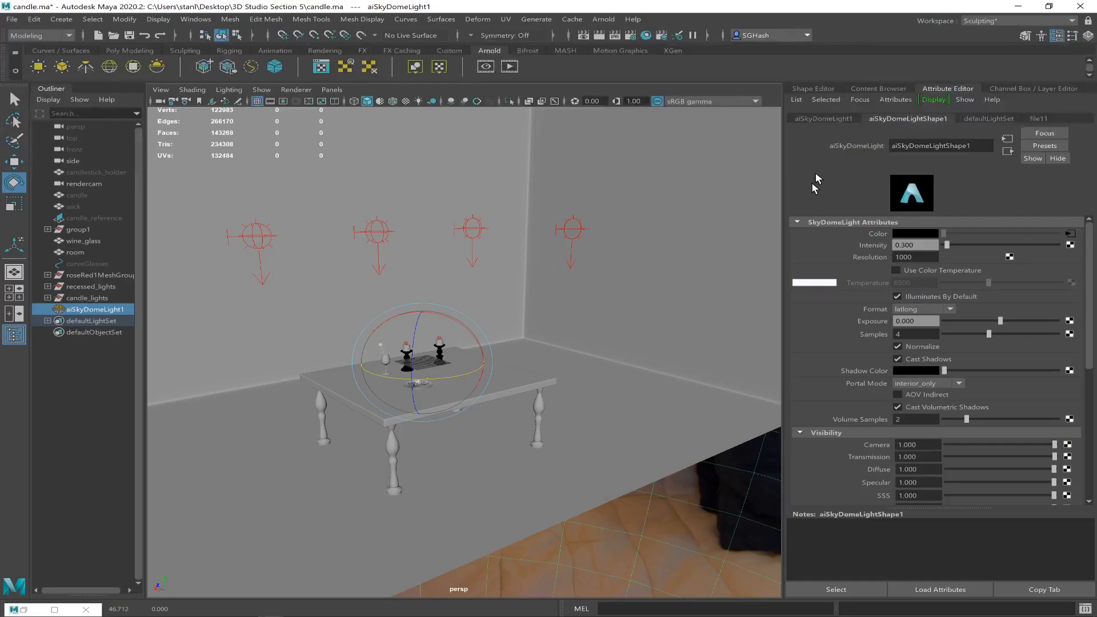
# Examine the existing render and how the apartment image surrounds the room, viewing the dome from outside and close to the table.
pyautogui.click(583, 35)
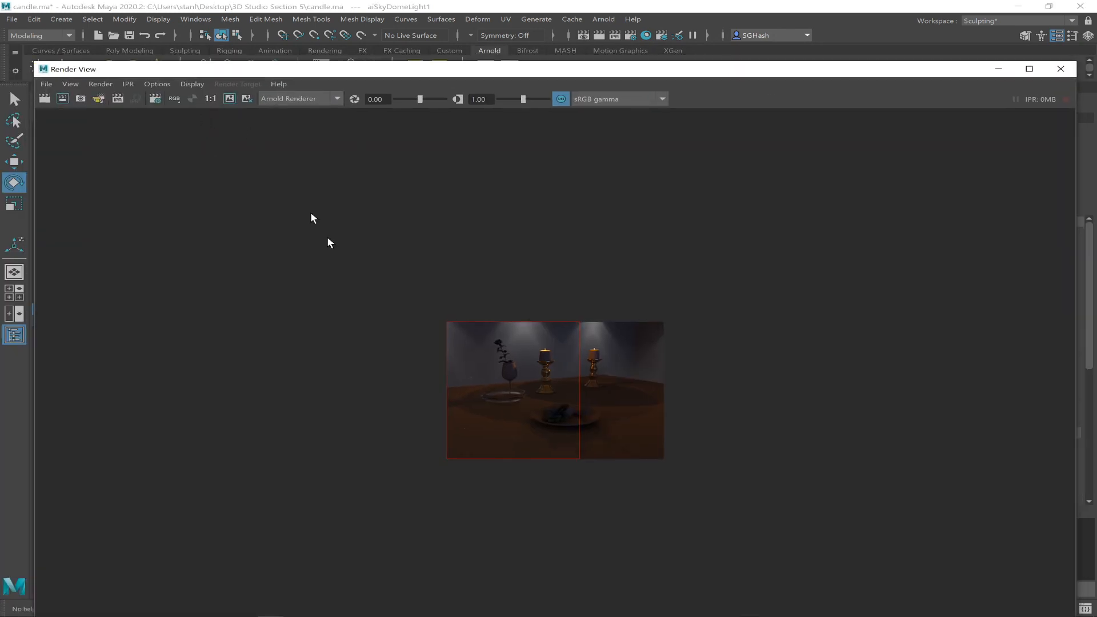
pyautogui.moveTo(745, 616)
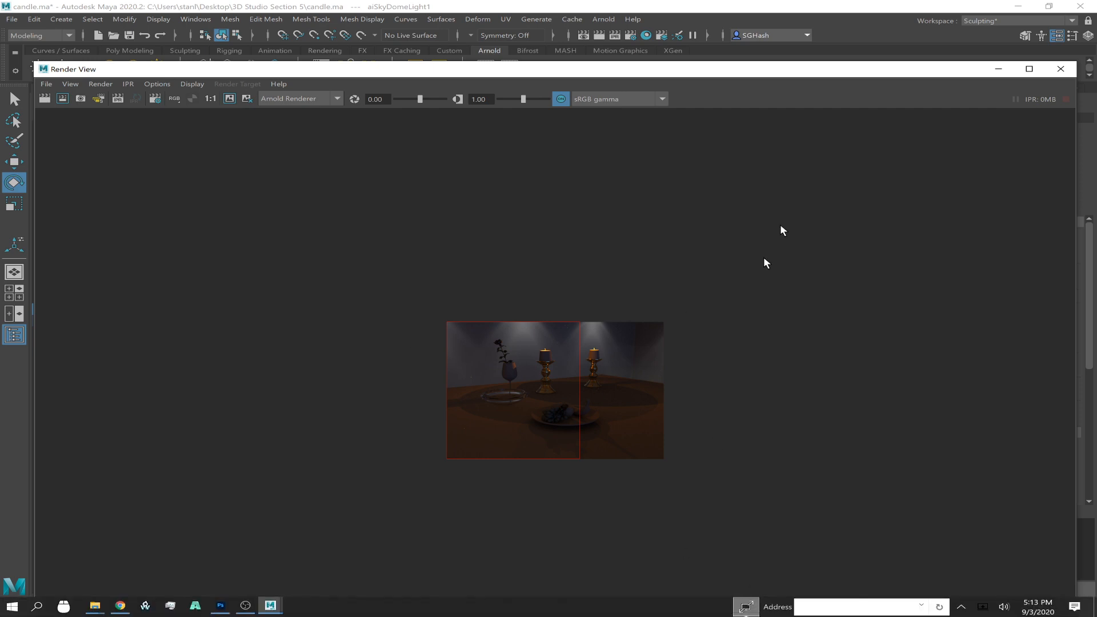
pyautogui.click(999, 68)
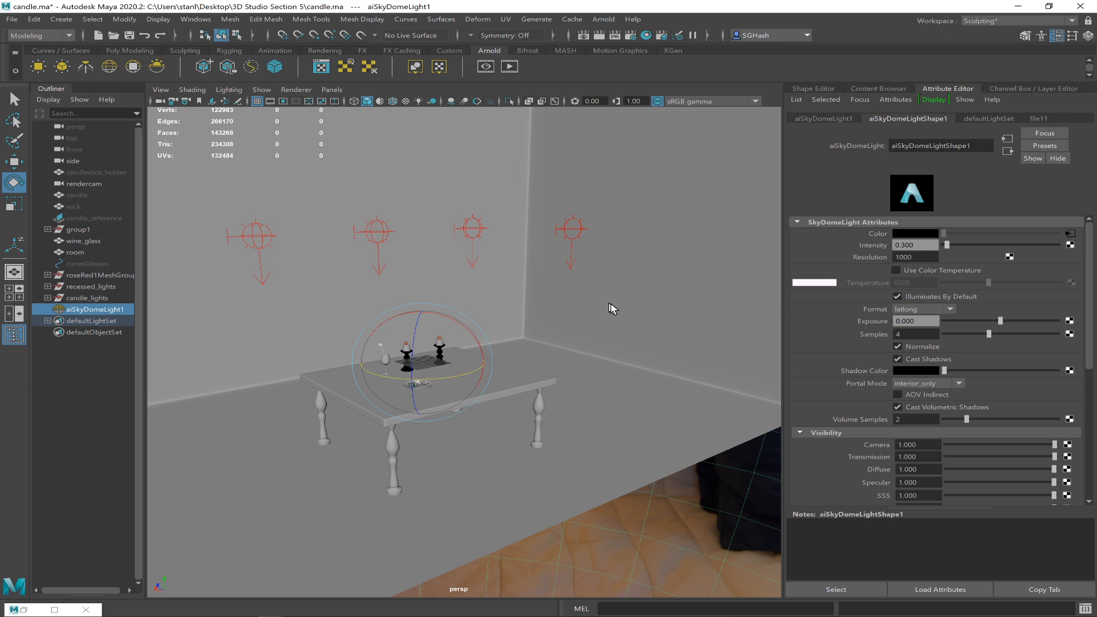
pyautogui.scroll(-5, 503, 334)
pyautogui.keyDown('alt'); pyautogui.moveTo(509, 335); pyautogui.dragTo(425, 400); pyautogui.keyUp('alt')
pyautogui.scroll(10, 424, 400)
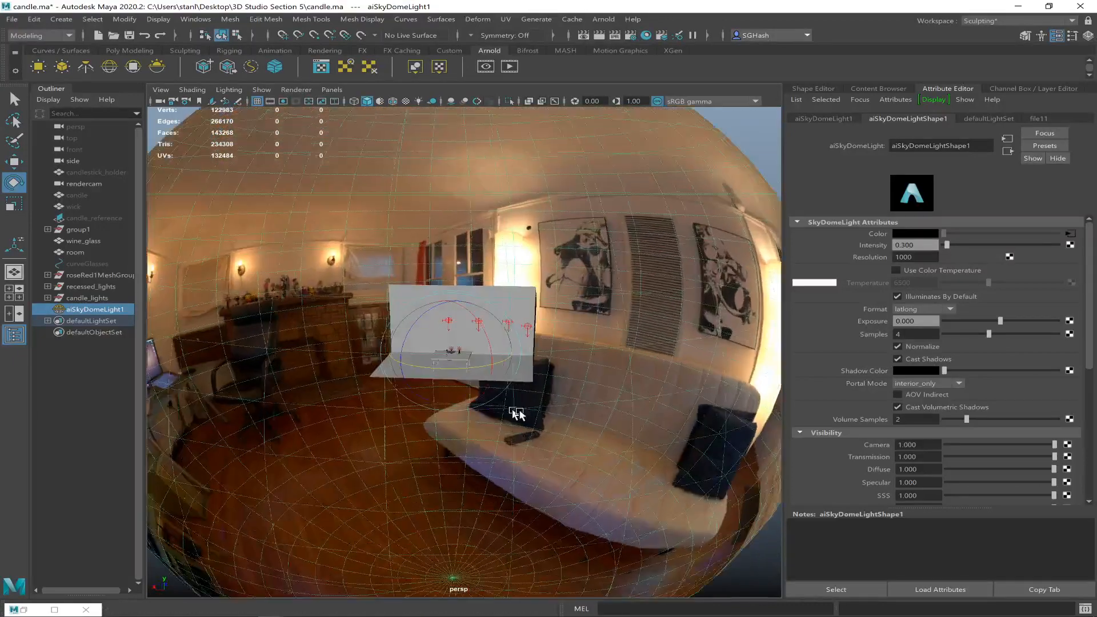
pyautogui.keyDown('alt'); pyautogui.moveTo(309, 366); pyautogui.dragTo(372, 363); pyautogui.keyUp('alt')
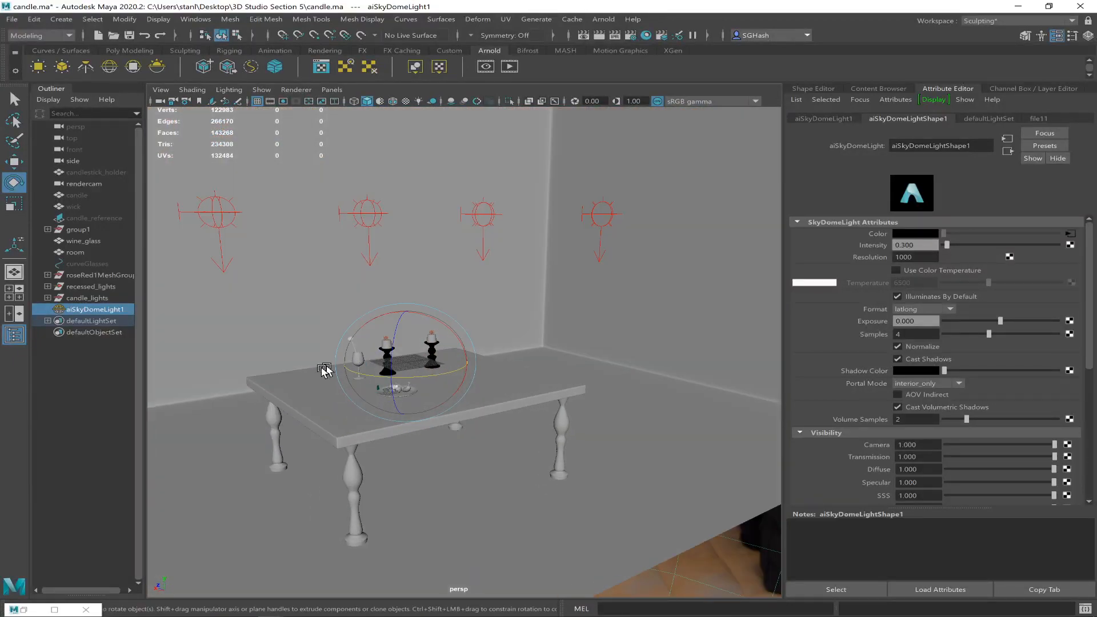
# Render a region covering the right half of the still-life, looking at the open Photoshop document while it renders.
pyautogui.click(584, 36)
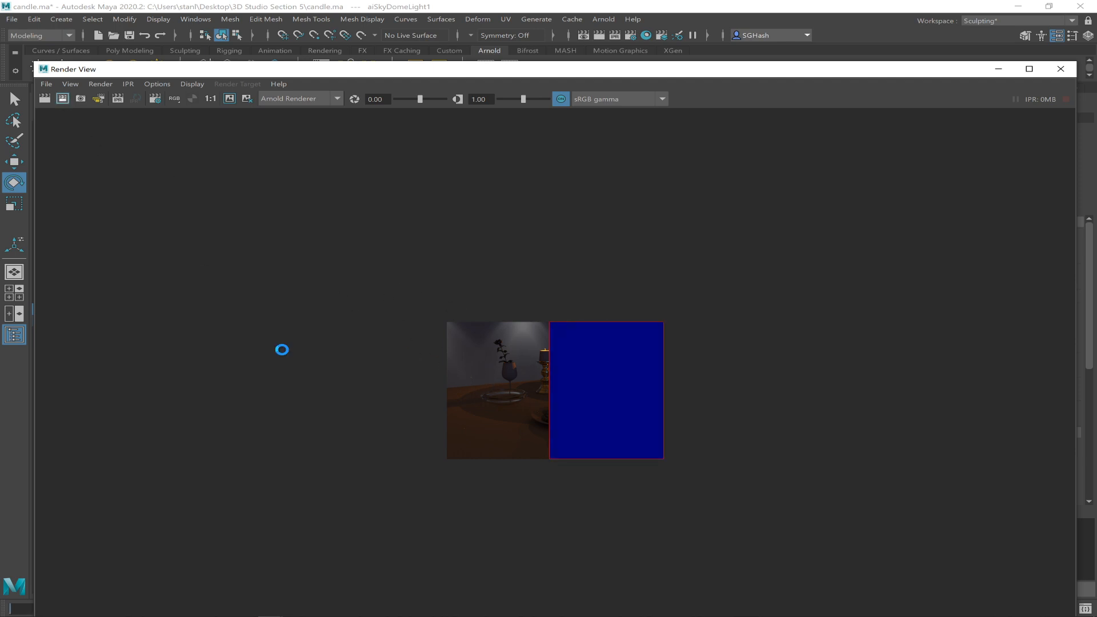
pyautogui.hotkey('alt', 'Tab')
pyautogui.hotkey('alt', 'Tab')
pyautogui.hotkey('alt', 'Tab')
pyautogui.hotkey('alt', 'Tab')
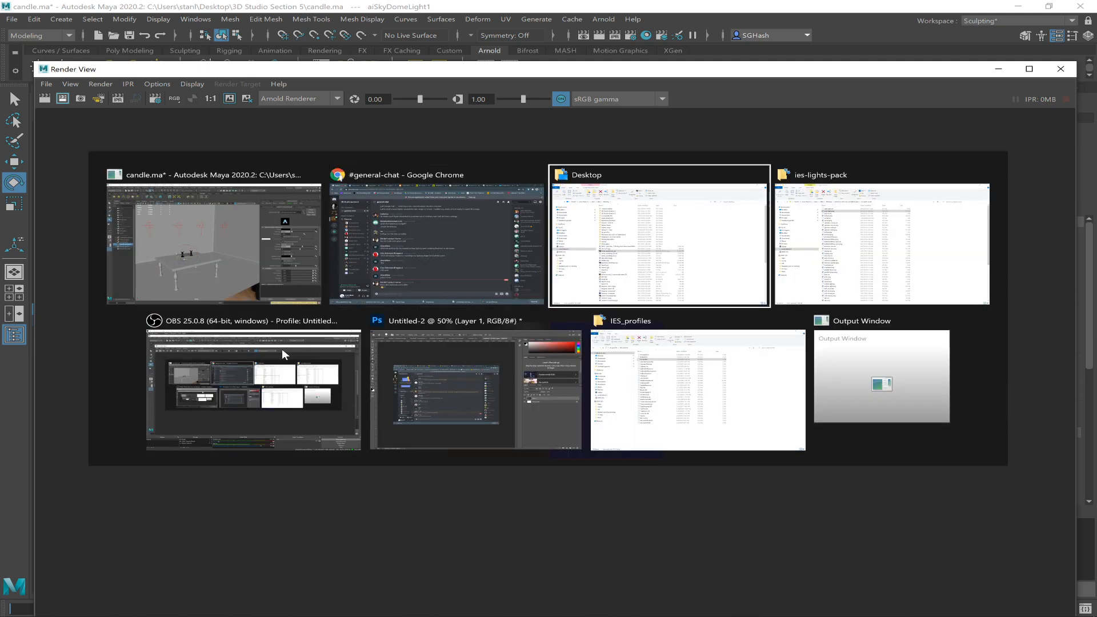
pyautogui.hotkey('alt', 'Tab')
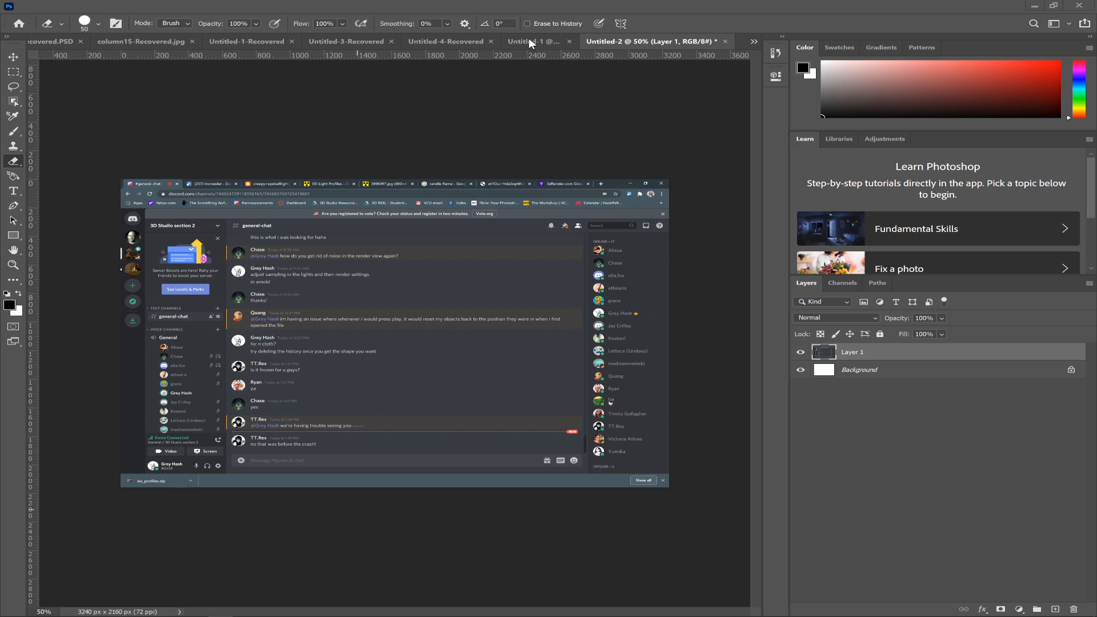
pyautogui.hotkey('alt', 'Tab')
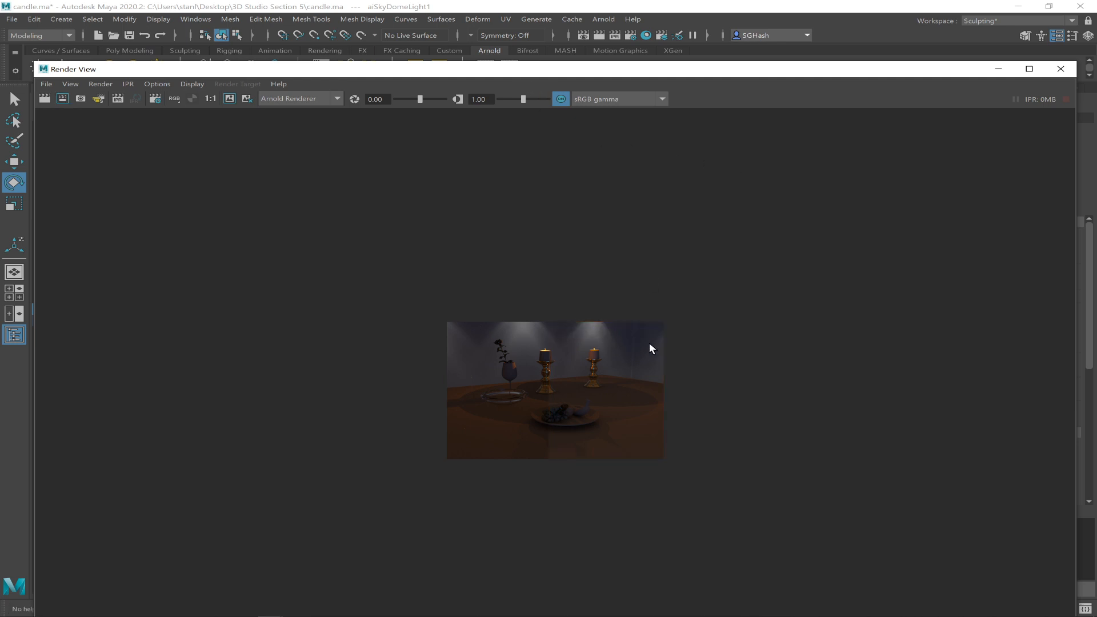
# Compare the brightness of the two image halves up close and render the left half as a region as well.
pyautogui.scroll(2, 567, 345)
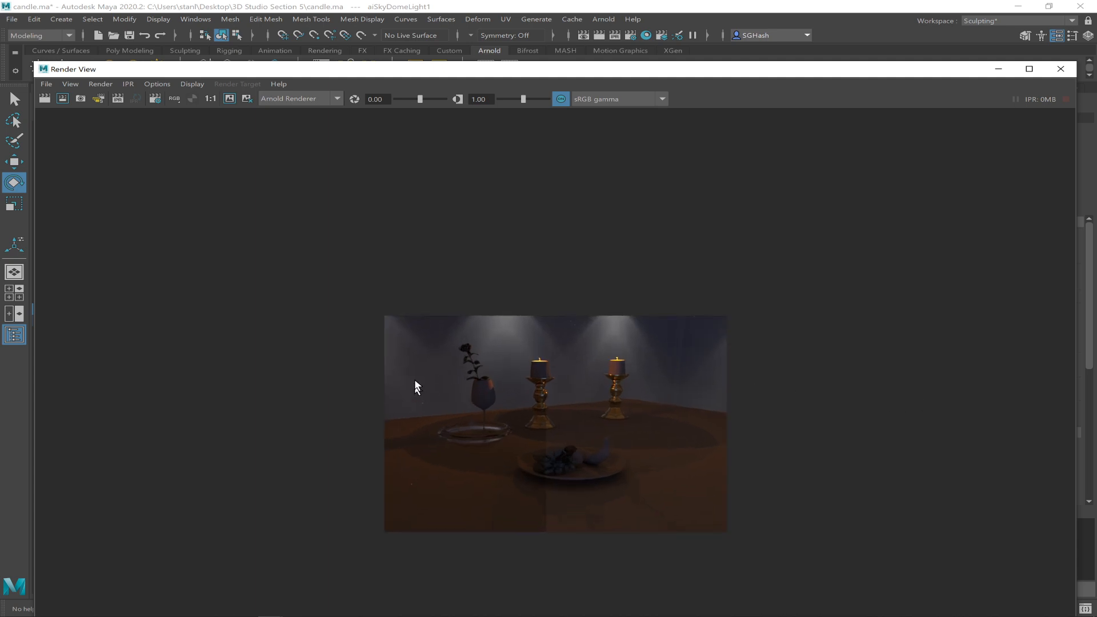
pyautogui.keyDown('ctrl'); pyautogui.keyDown('alt'); pyautogui.moveTo(753, 539); pyautogui.dragTo(789, 560); pyautogui.keyUp('alt'); pyautogui.keyUp('ctrl')
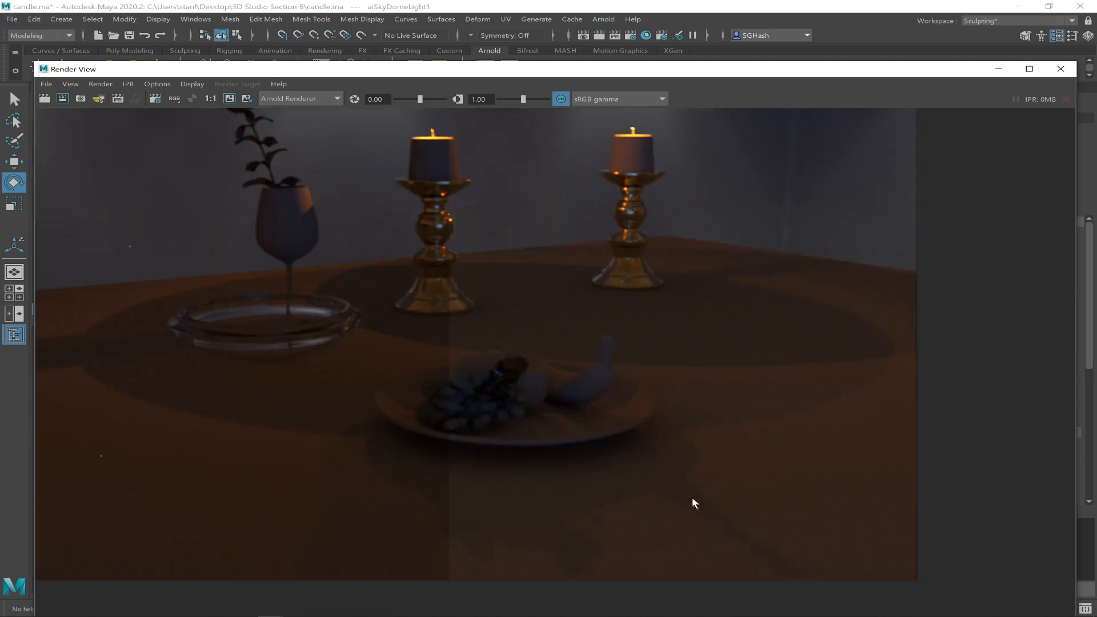
pyautogui.scroll(-3, 692, 503)
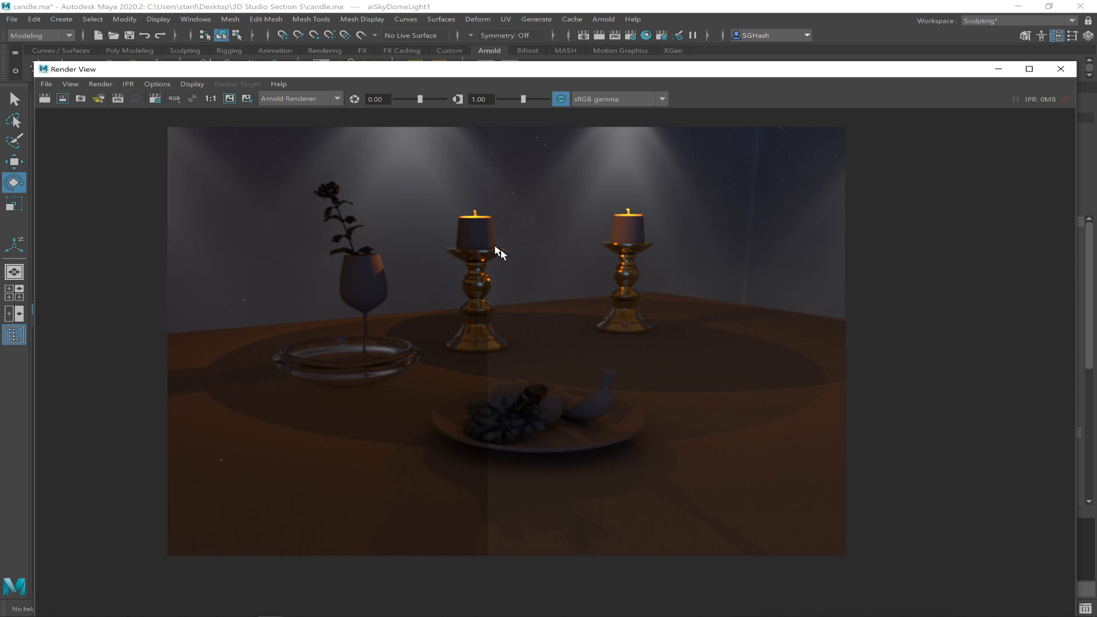
pyautogui.moveTo(149, 122); pyautogui.dragTo(514, 579)
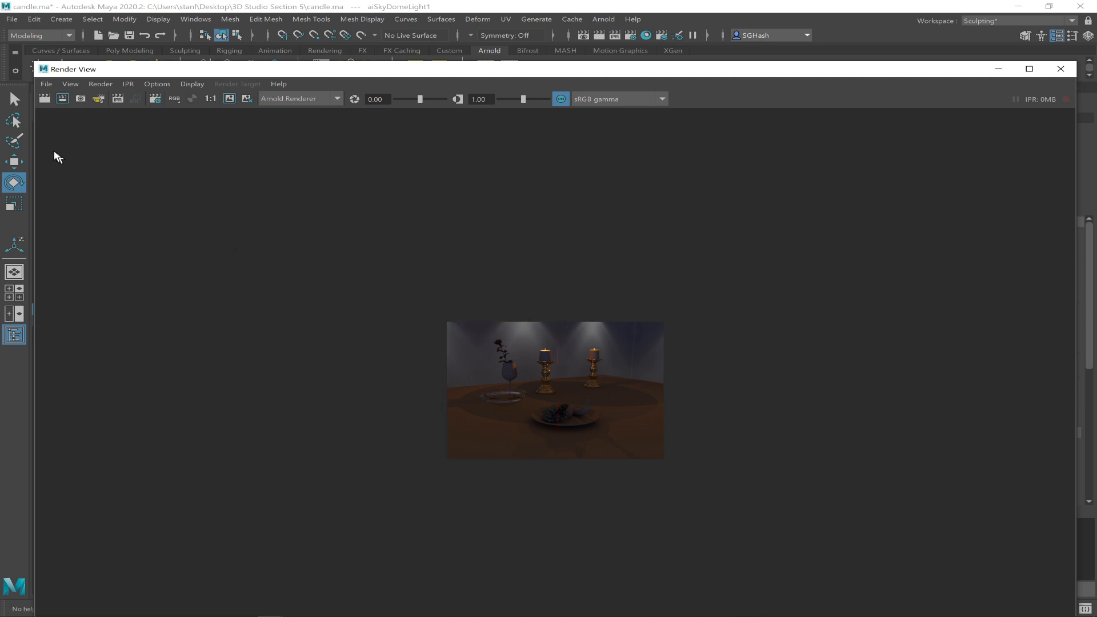
# Set the save mode for the rendered image to Color Managed Image - View Transform embedded and apply it.
pyautogui.click(46, 84)
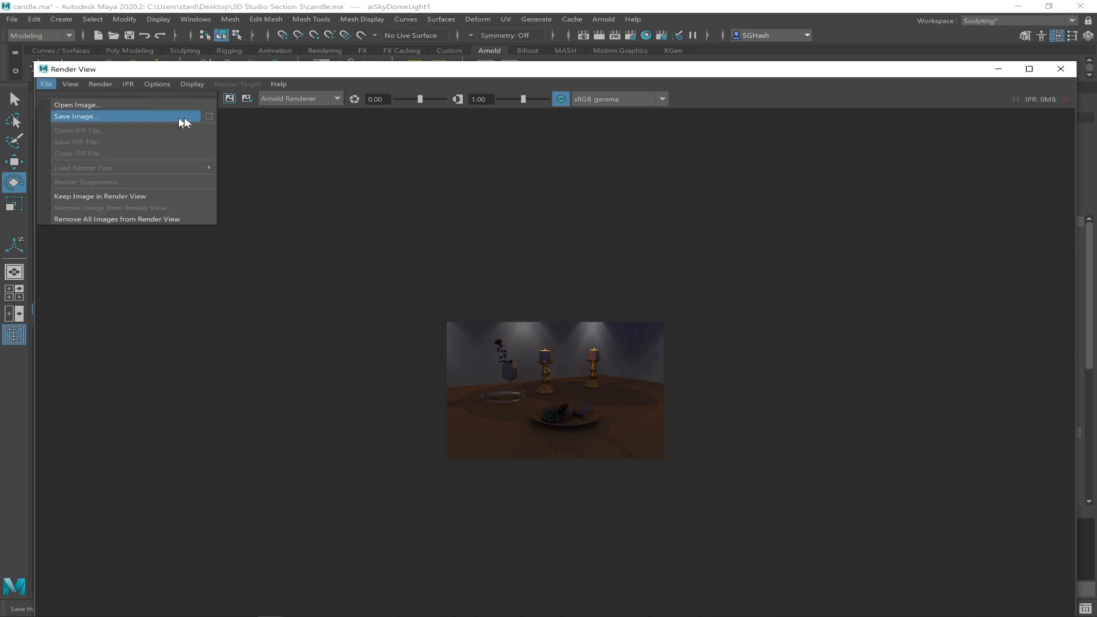
pyautogui.click(205, 117)
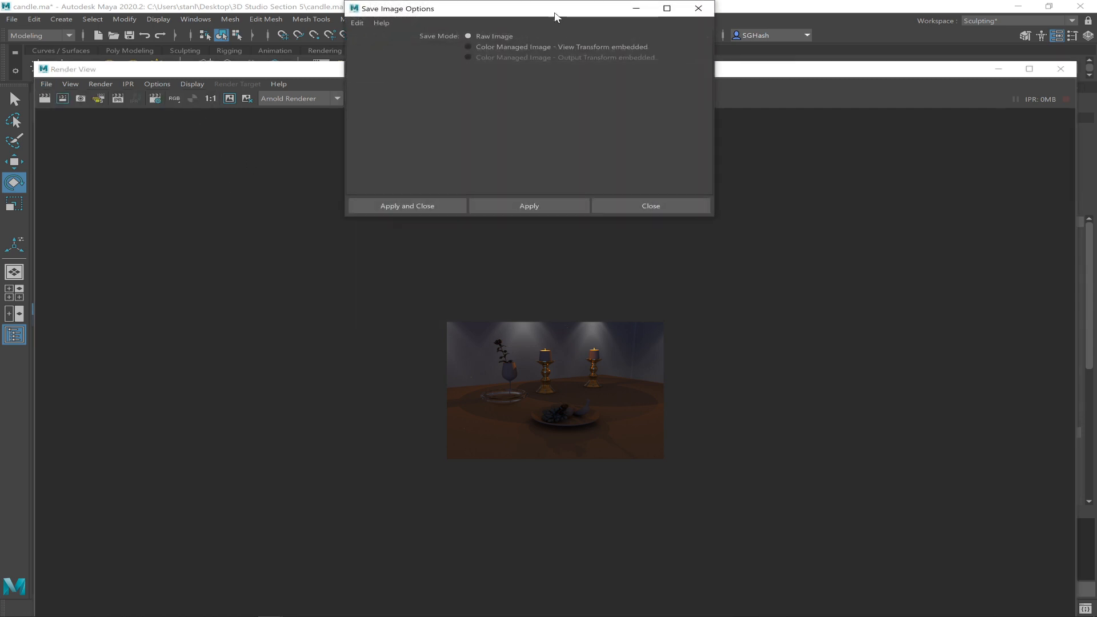
pyautogui.moveTo(555, 13); pyautogui.dragTo(536, 145)
pyautogui.click(456, 181)
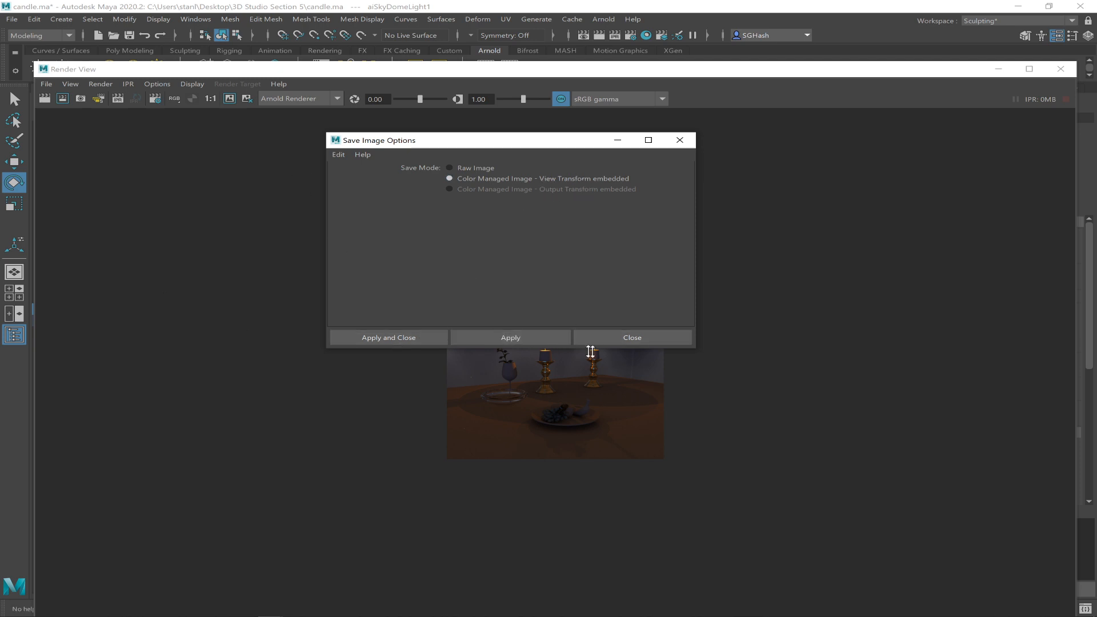
pyautogui.click(372, 338)
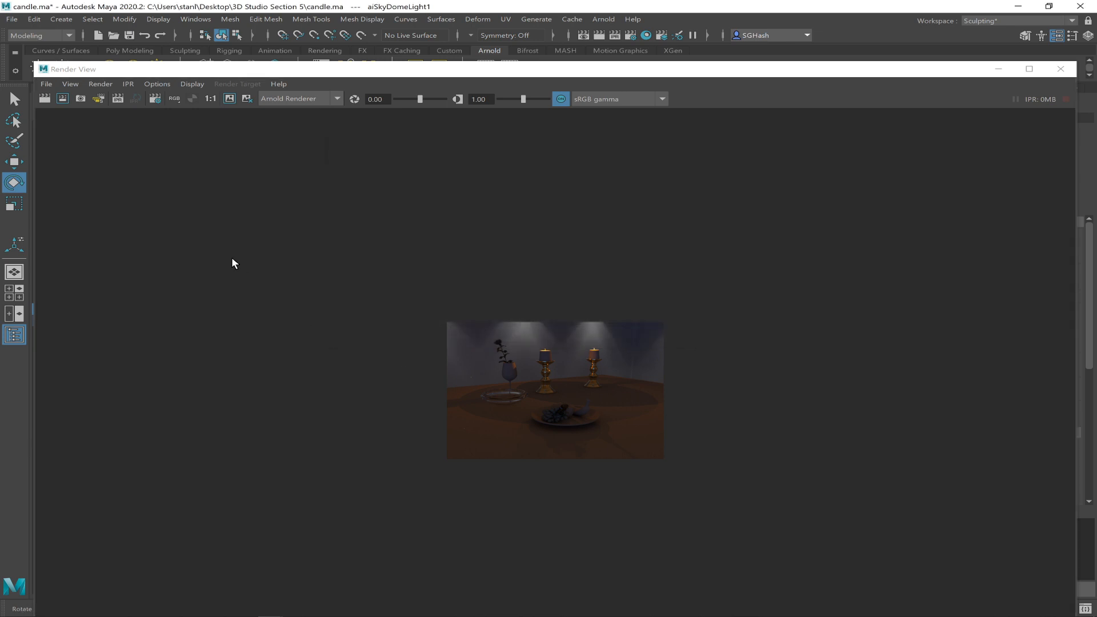
# Render the whole still-life frame and move the render window higher on the screen.
pyautogui.click(44, 97)
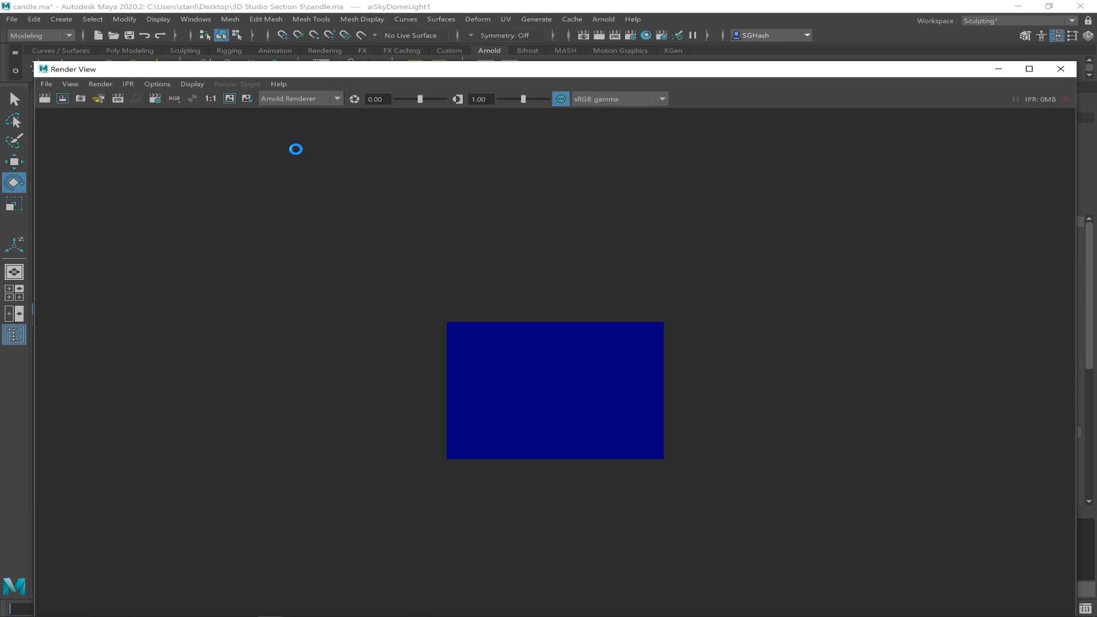
pyautogui.moveTo(379, 70); pyautogui.dragTo(366, 37)
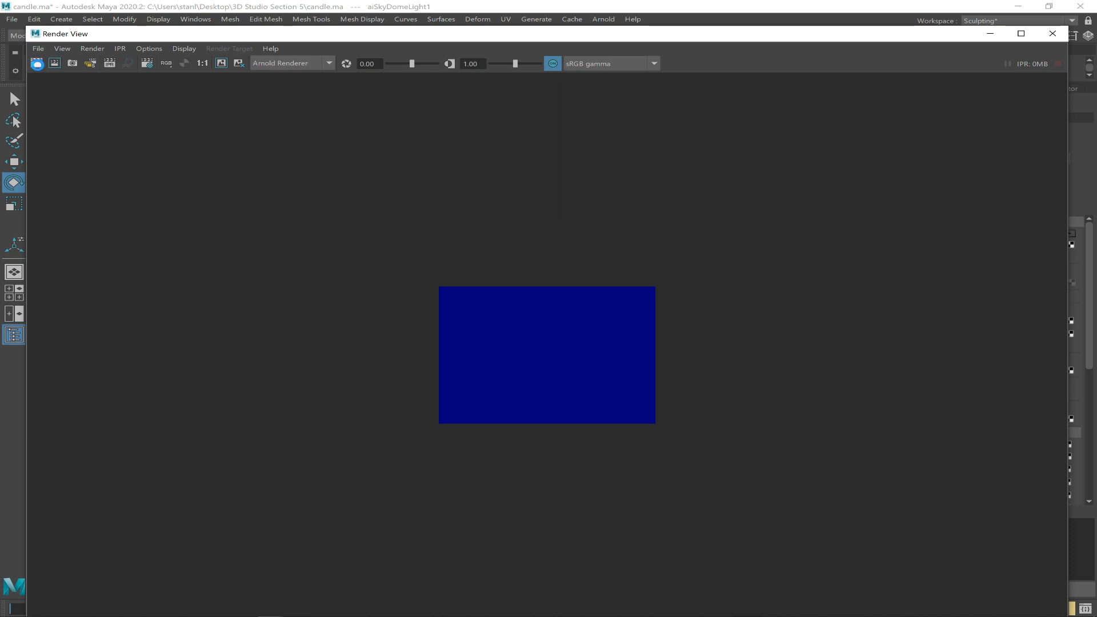
pyautogui.hotkey('alt', 'Tab')
pyautogui.hotkey('alt', 'Tab')
pyautogui.hotkey('alt', 'Tab')
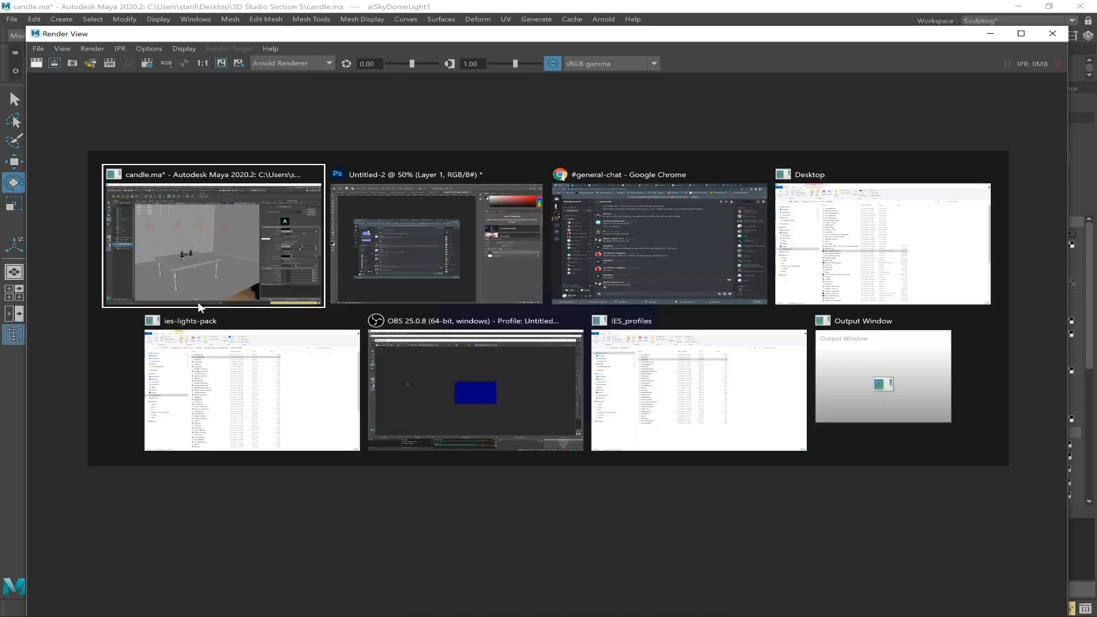
pyautogui.press('Tab')
pyautogui.press('Tab')
pyautogui.press('Tab')
pyautogui.press('Tab')
pyautogui.press('Tab')
pyautogui.press('Tab')
pyautogui.press('Tab')
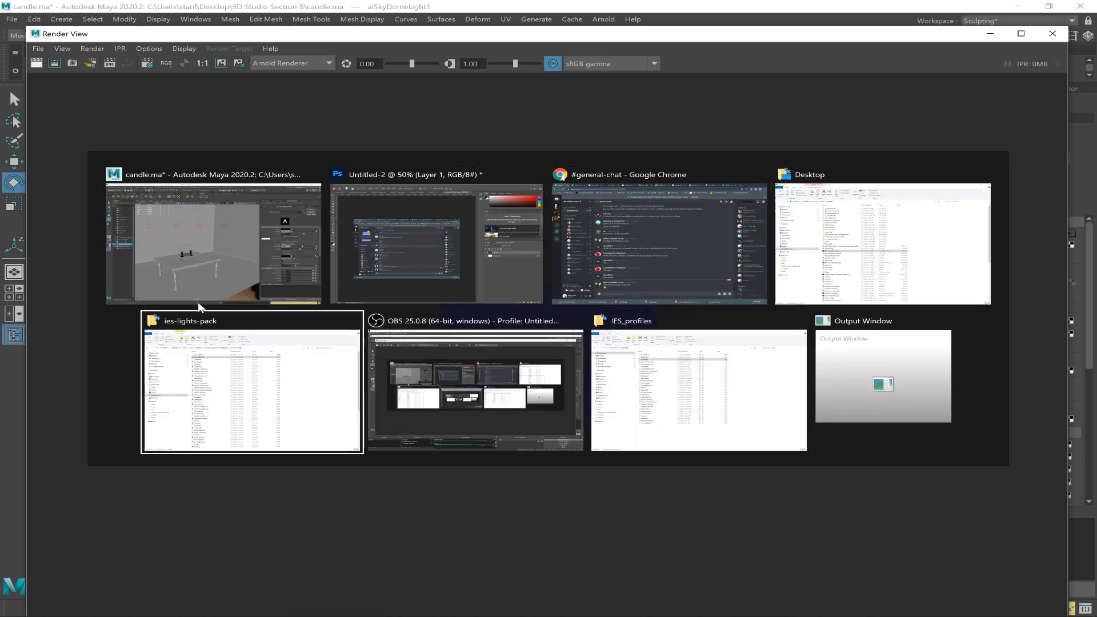
pyautogui.press('Tab')
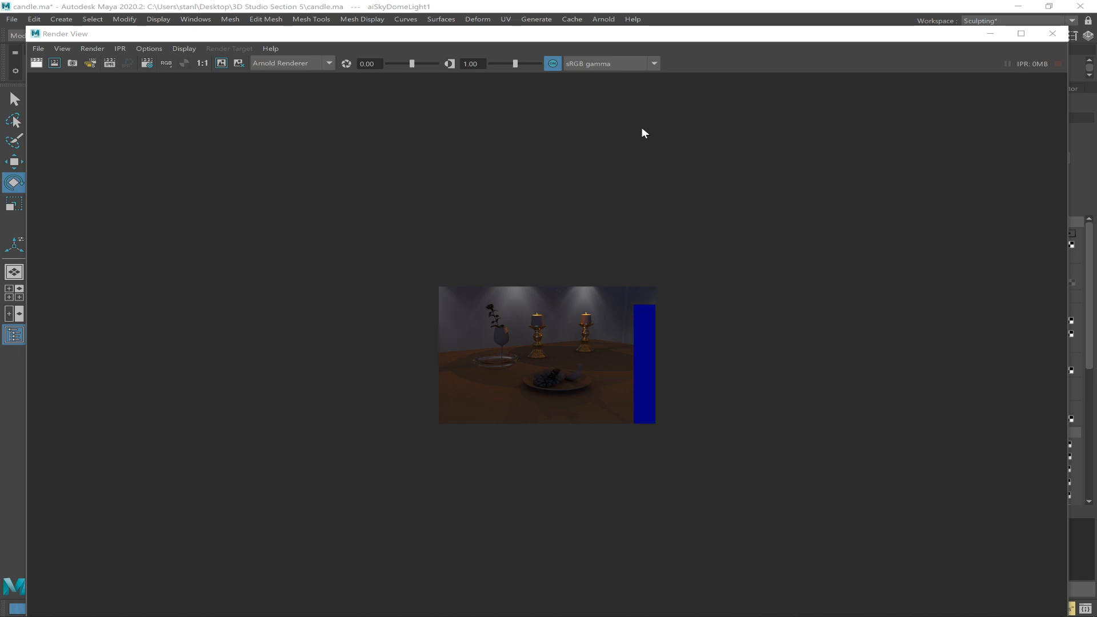
# Check the selected save mode in the rendered image's save options and close them.
pyautogui.rightClick(643, 133)
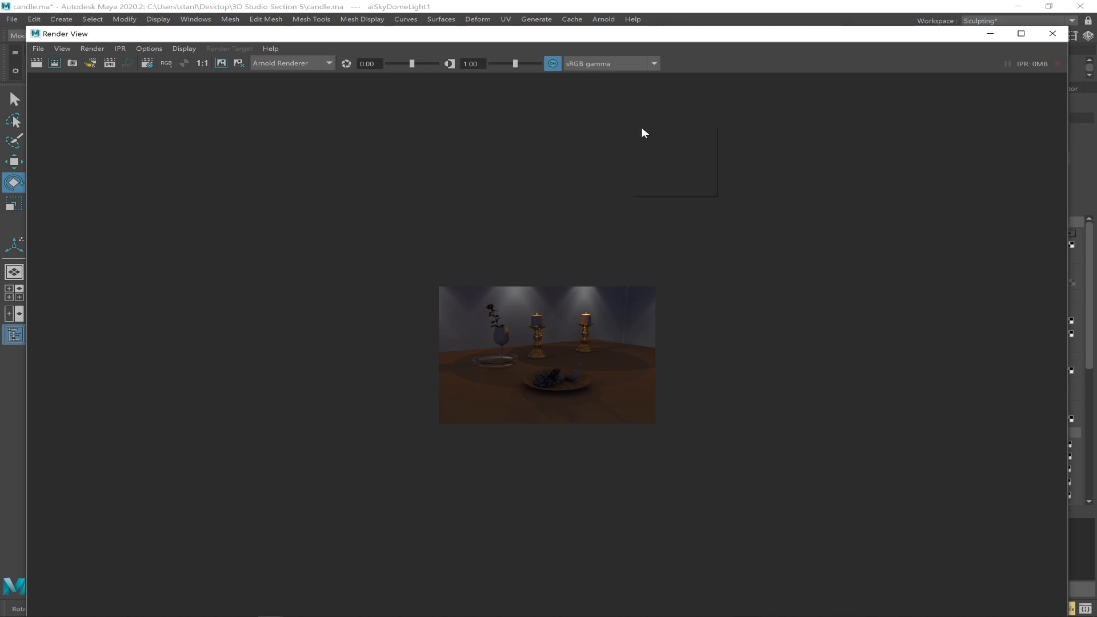
pyautogui.click(443, 200)
pyautogui.click(38, 49)
pyautogui.click(200, 81)
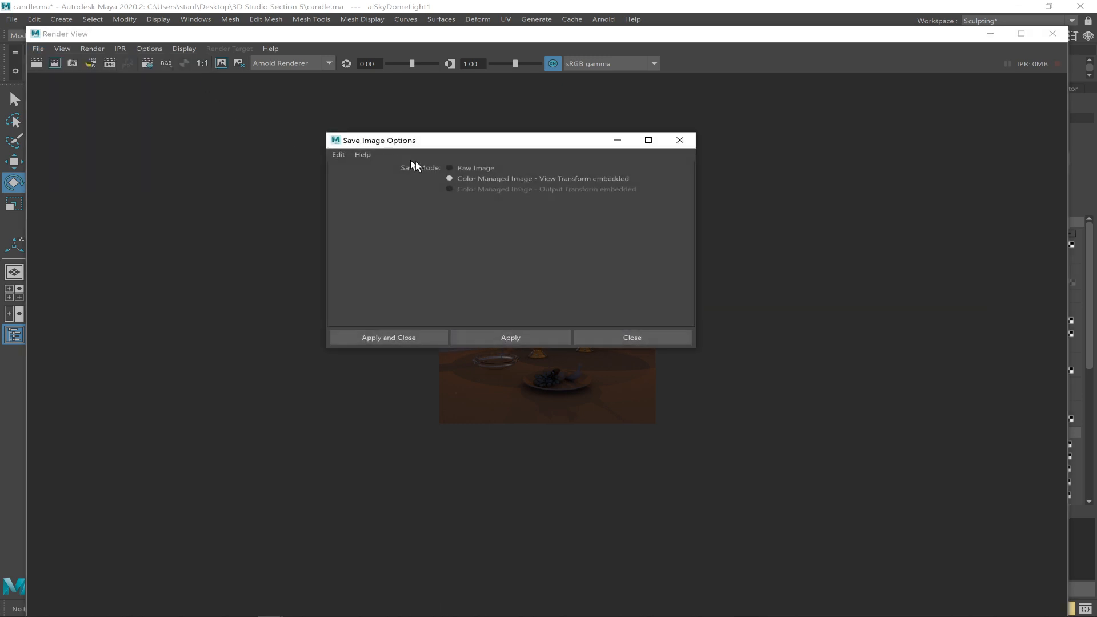
pyautogui.click(637, 337)
# Save the rendered image to the Desktop as candlelight in Maya IFF format.
pyautogui.click(38, 49)
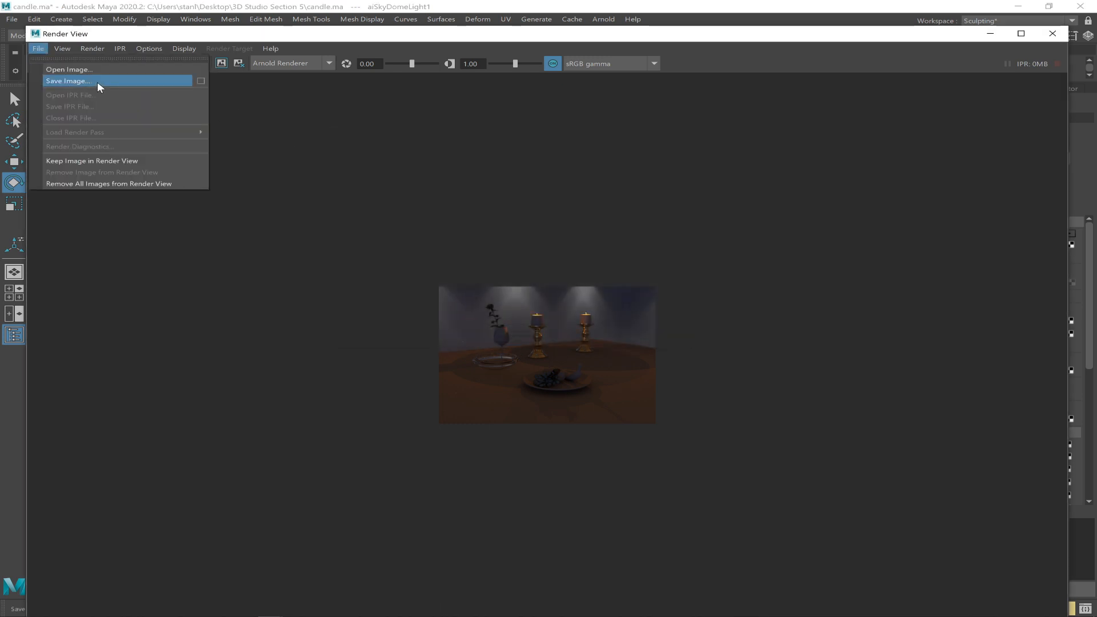
pyautogui.click(97, 81)
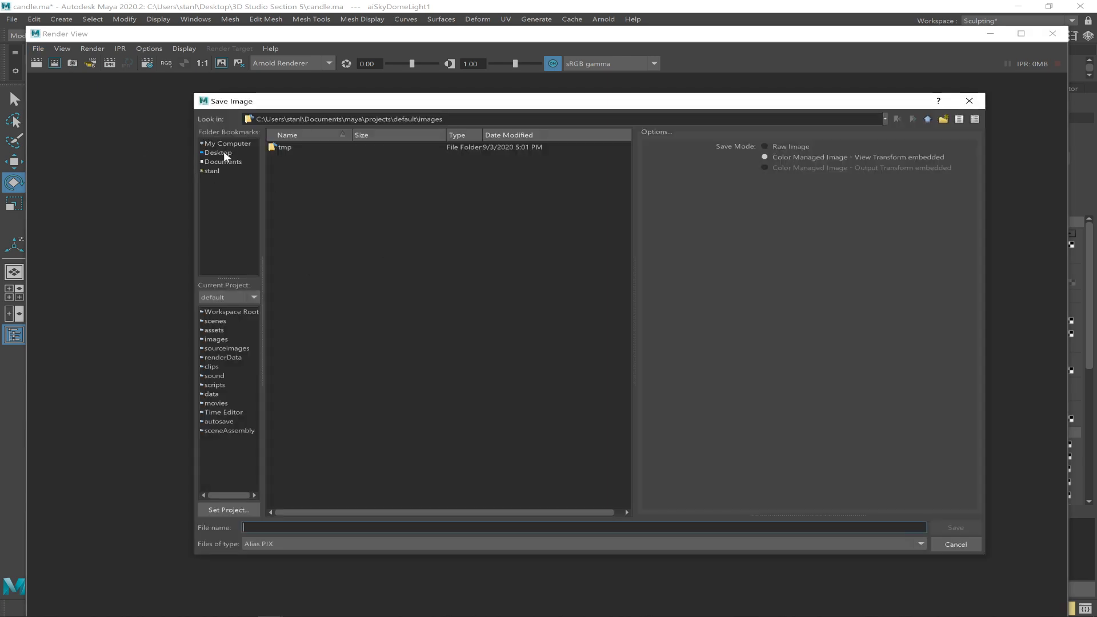
pyautogui.click(222, 152)
pyautogui.click(382, 541)
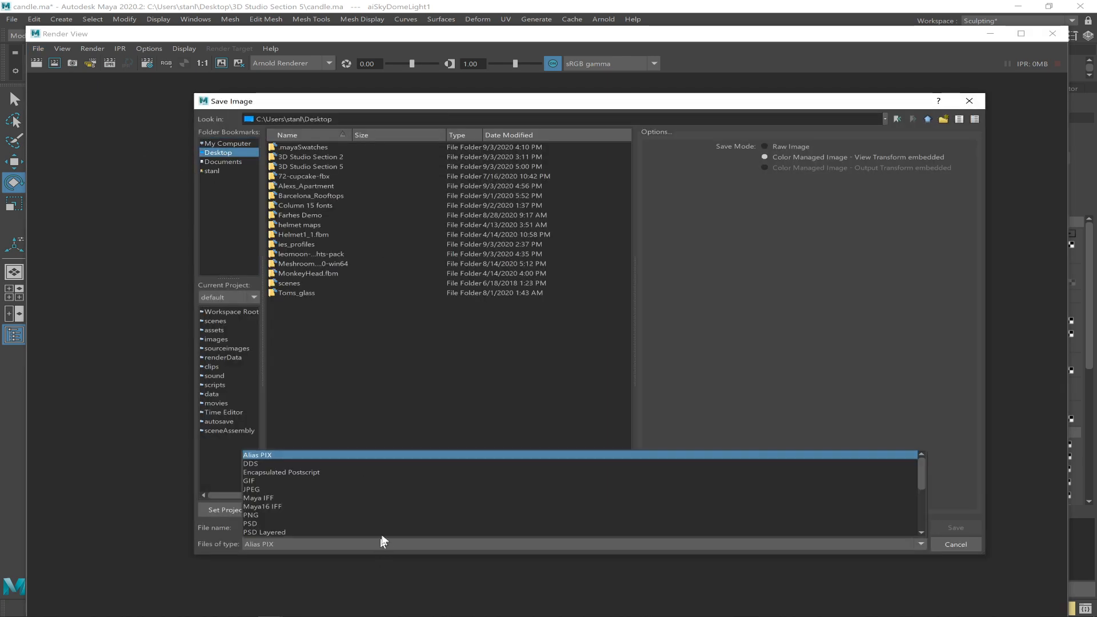
pyautogui.click(363, 502)
pyautogui.click(301, 528)
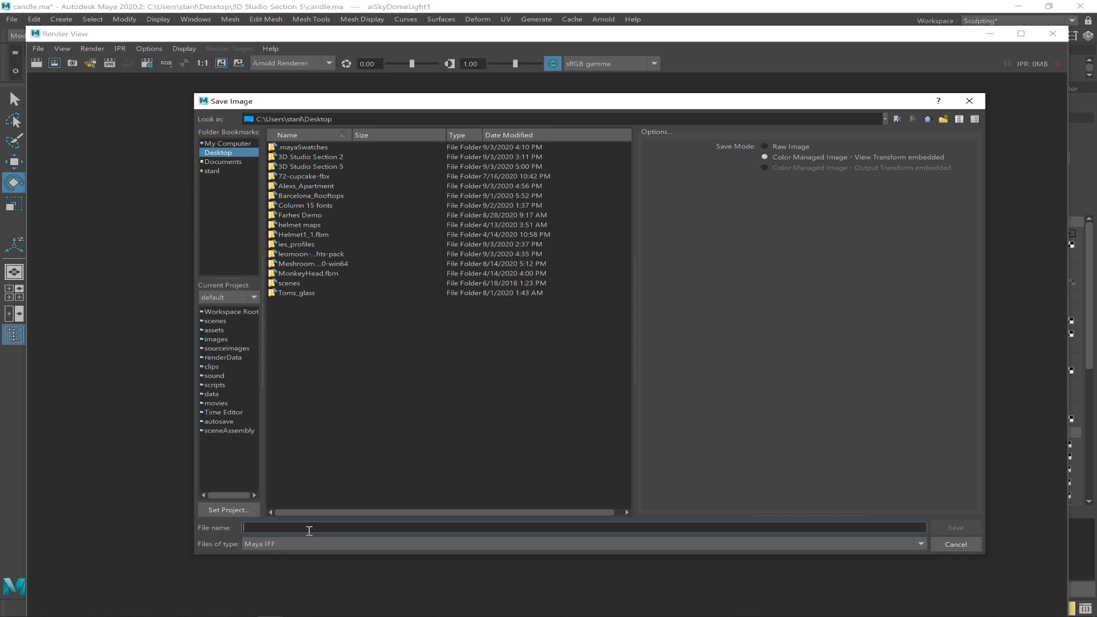
pyautogui.write('candlelight')
pyautogui.press('Return')
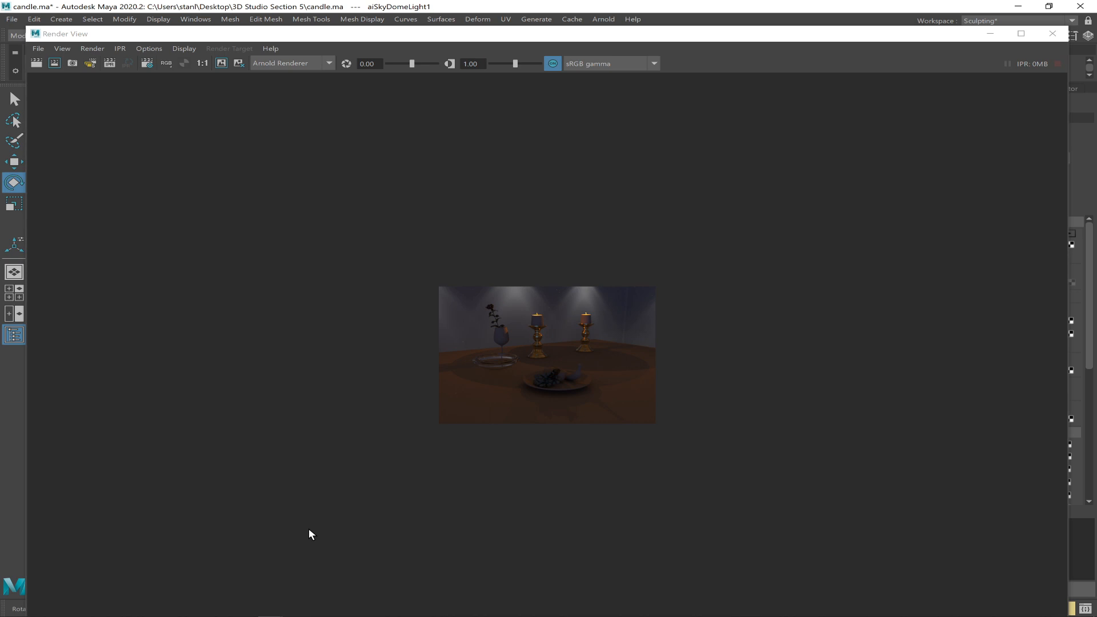
# Minimize the render window, switch to Photoshop and try to close the program.
pyautogui.hotkey('alt', 'Tab')
pyautogui.press('Escape')
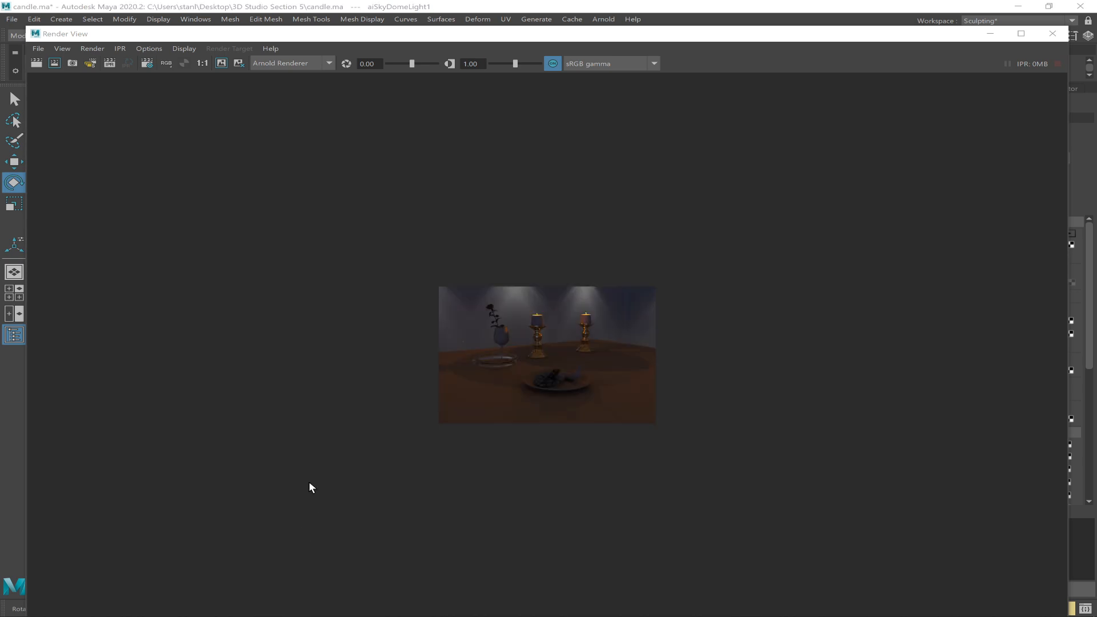
pyautogui.moveTo(746, 609)
pyautogui.click(991, 33)
pyautogui.hotkey('alt', 'Tab')
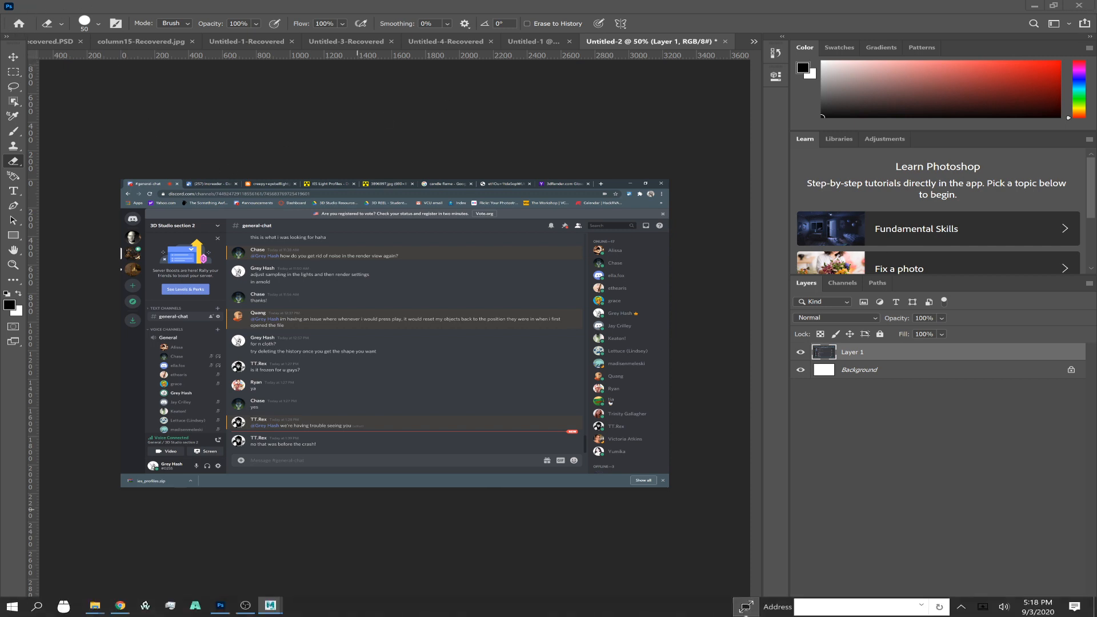
pyautogui.click(219, 610)
pyautogui.rightClick(223, 609)
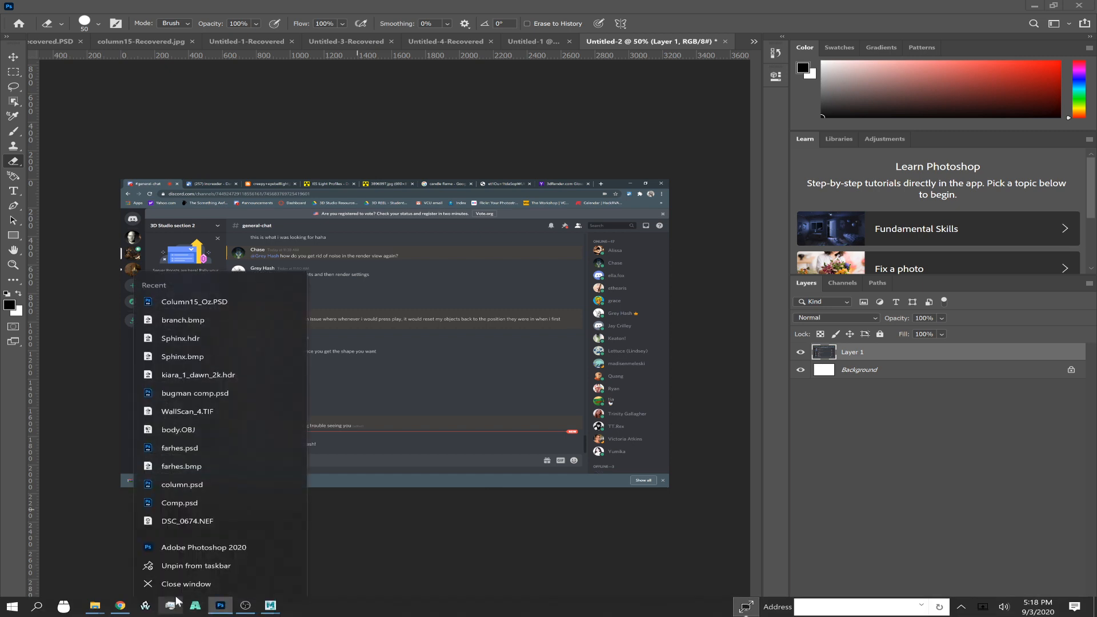
pyautogui.click(208, 582)
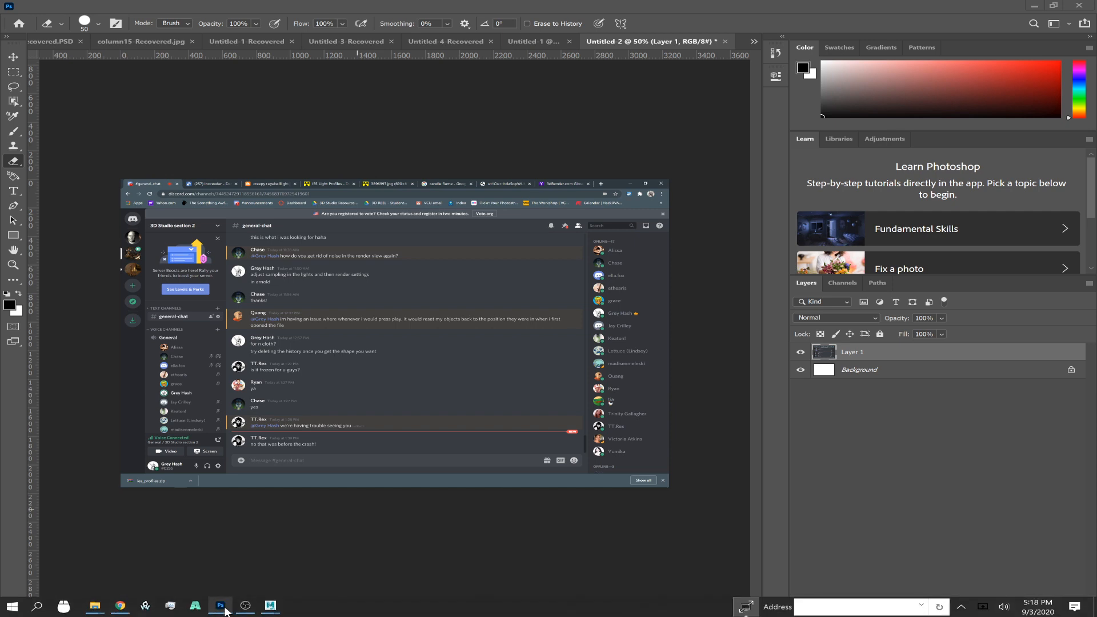
pyautogui.moveTo(227, 612)
pyautogui.rightClick(220, 607)
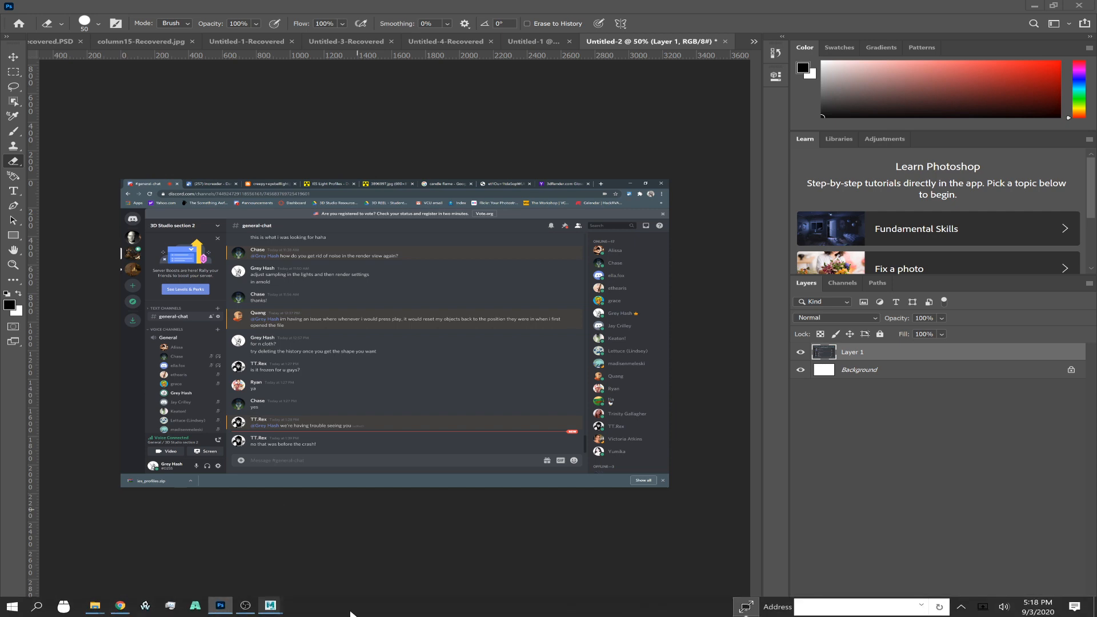
# Open Task Manager and show the list of running processes.
pyautogui.rightClick(351, 611)
pyautogui.click(384, 554)
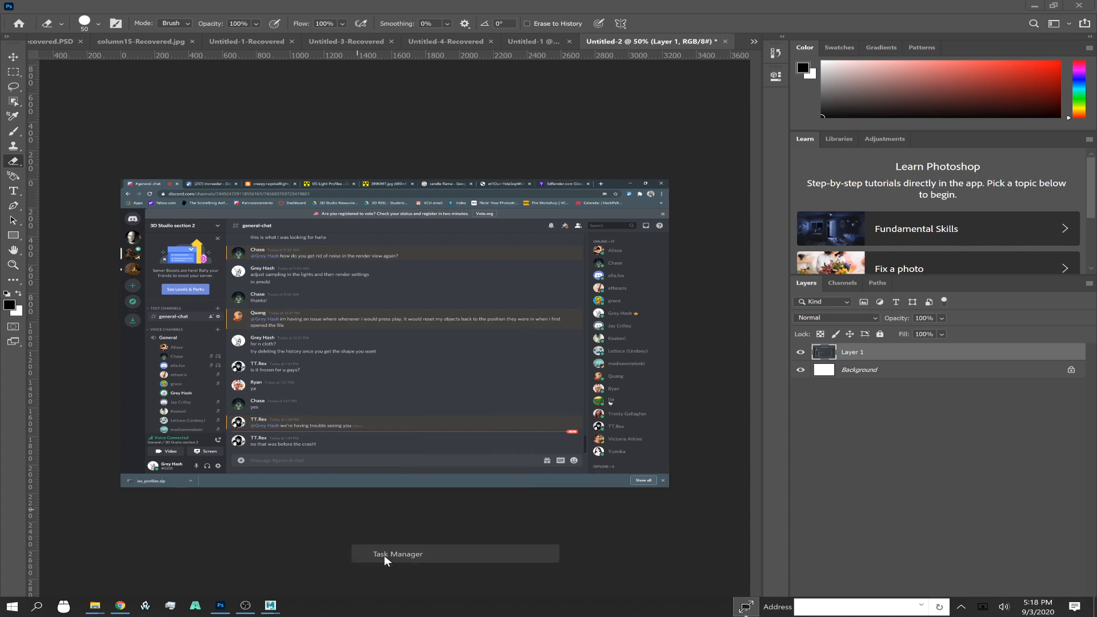
pyautogui.click(521, 38)
pyautogui.click(481, 37)
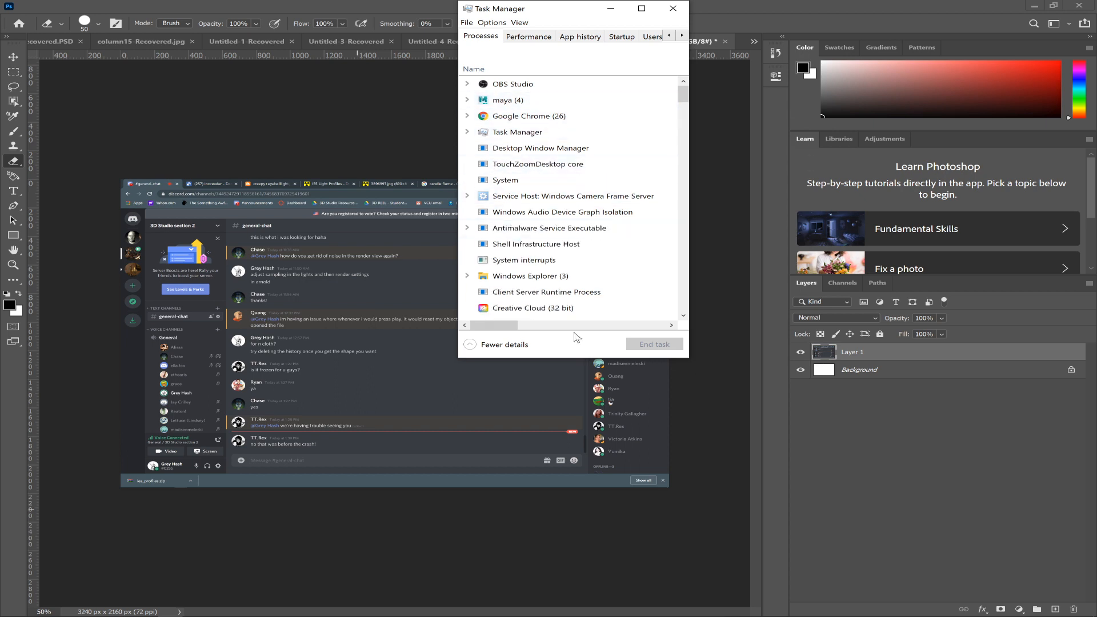
# Try once more to close the Photoshop window normally.
pyautogui.click(220, 610)
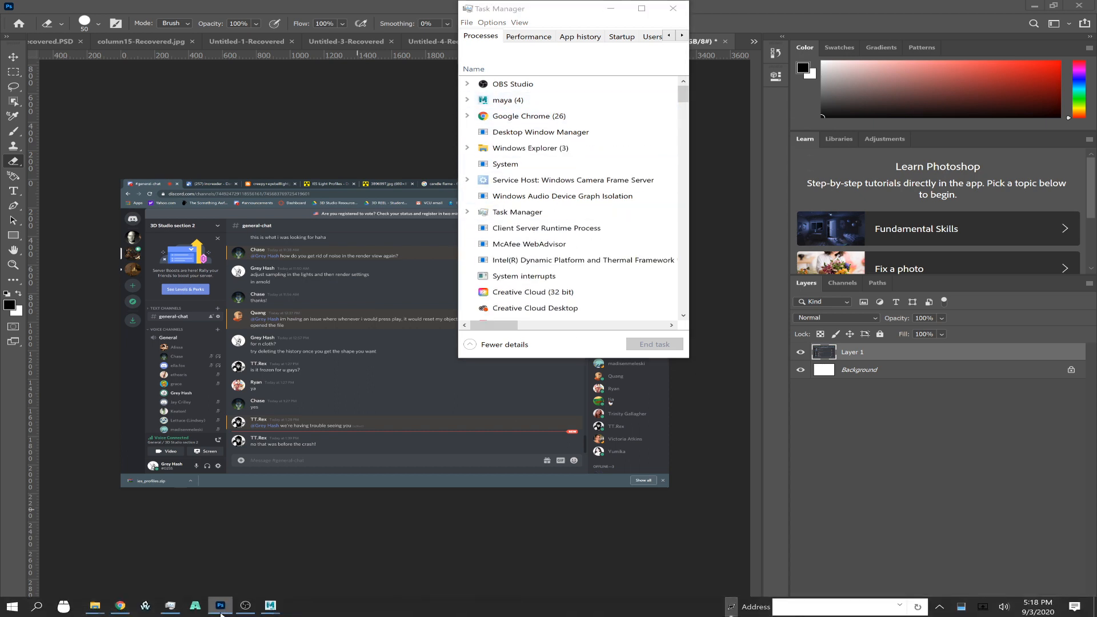
pyautogui.rightClick(221, 610)
pyautogui.click(197, 578)
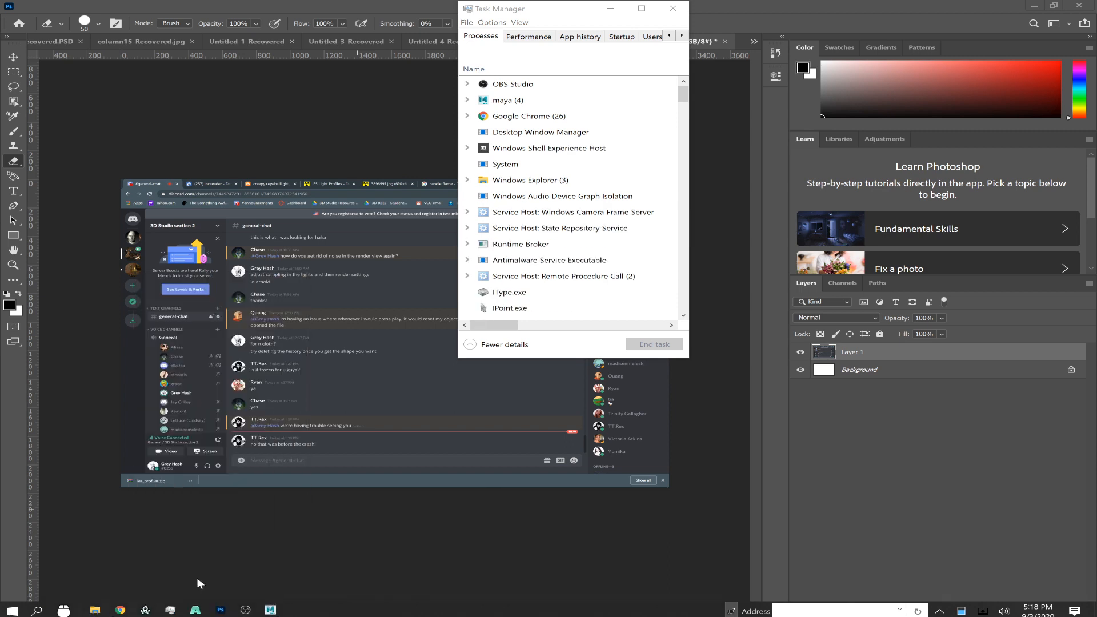
# Find Adobe Photoshop 2020 among the running processes and end its task.
pyautogui.click(684, 95)
pyautogui.moveTo(684, 95); pyautogui.dragTo(688, 136)
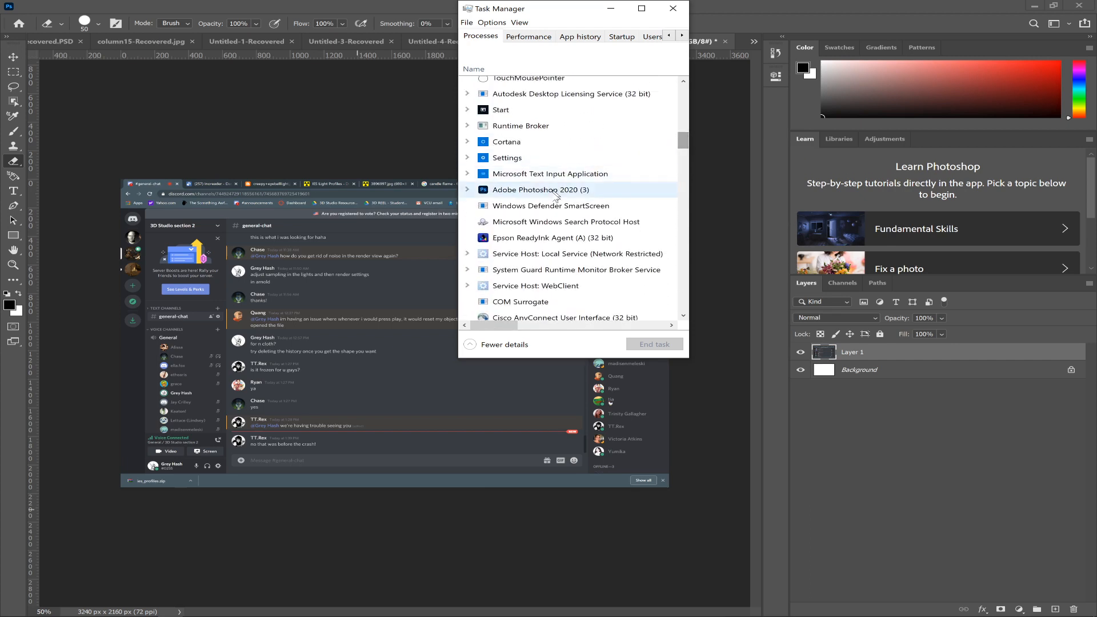
pyautogui.click(552, 194)
pyautogui.click(654, 344)
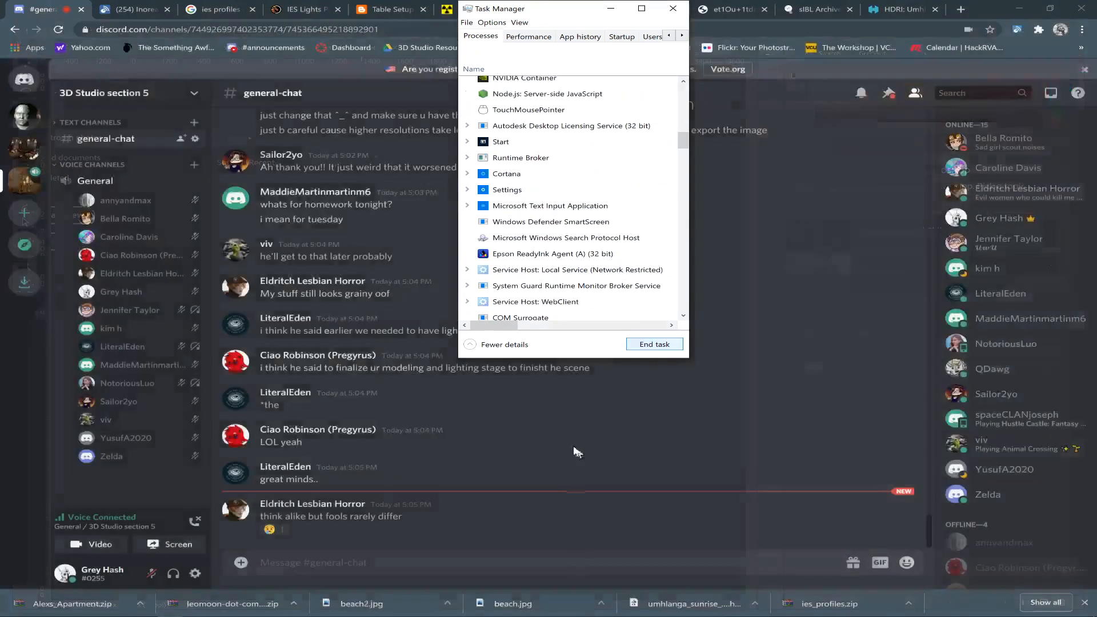
# Relaunch Photoshop and minimize Task Manager.
pyautogui.moveTo(109, 616)
pyautogui.click(225, 613)
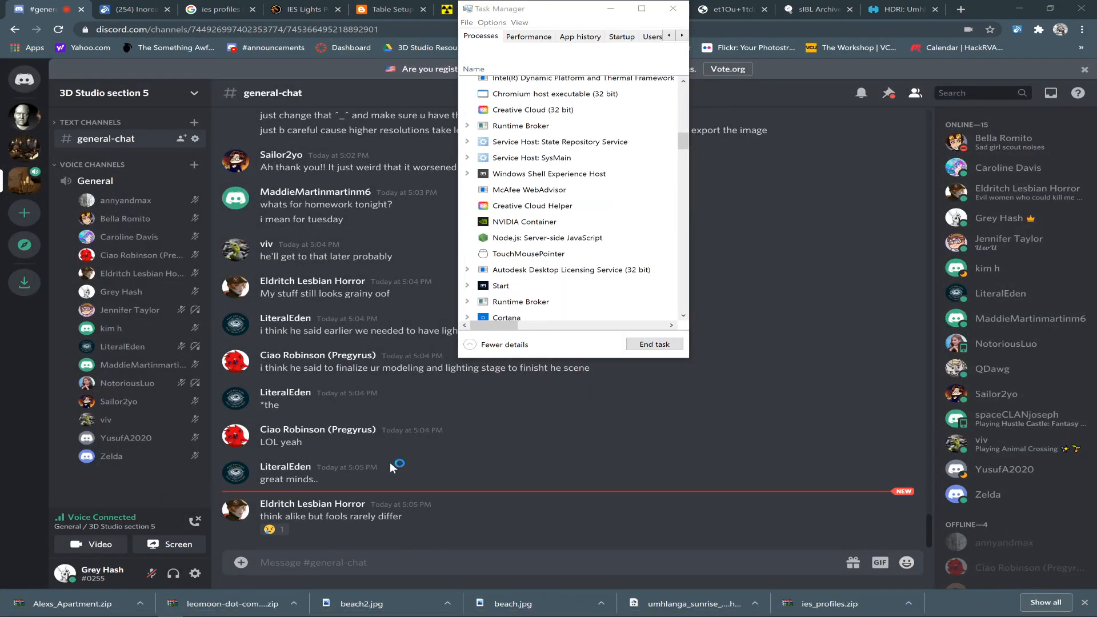
pyautogui.click(613, 8)
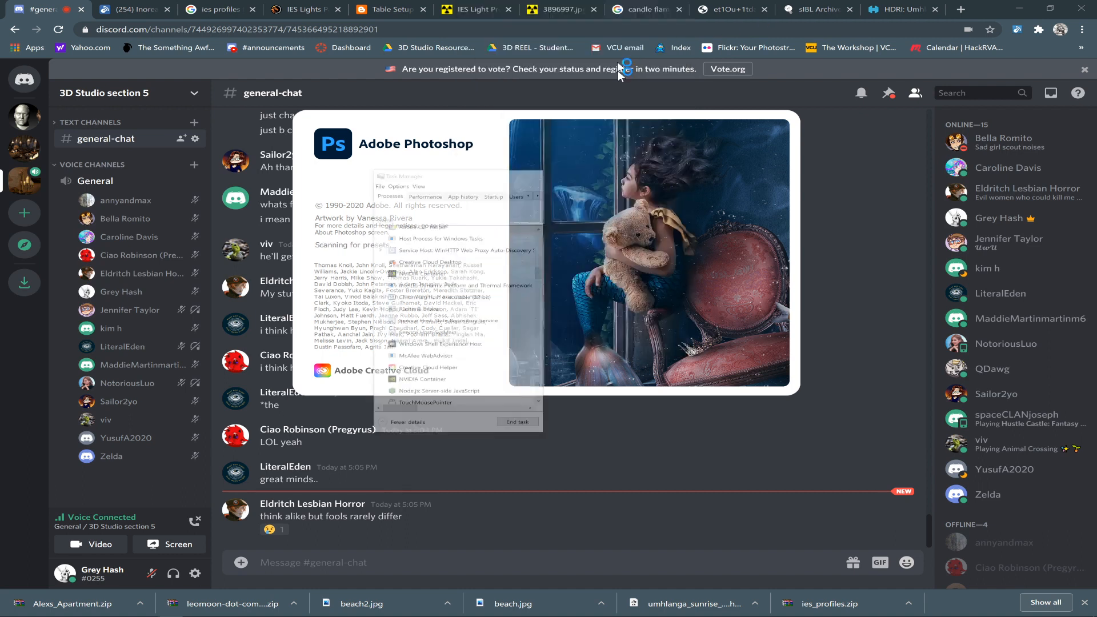
# Look at the candle flame image enlarged in Chrome and at the candle flame image search page.
pyautogui.click(728, 17)
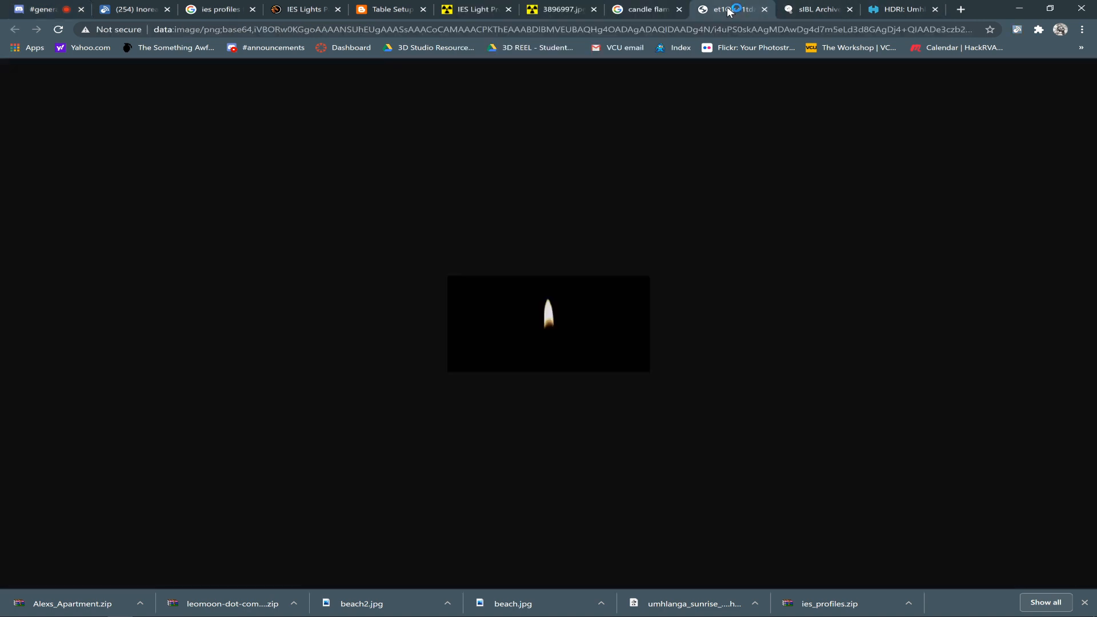
pyautogui.keyDown('ctrl'); pyautogui.scroll(9, 543, 324); pyautogui.keyUp('ctrl')
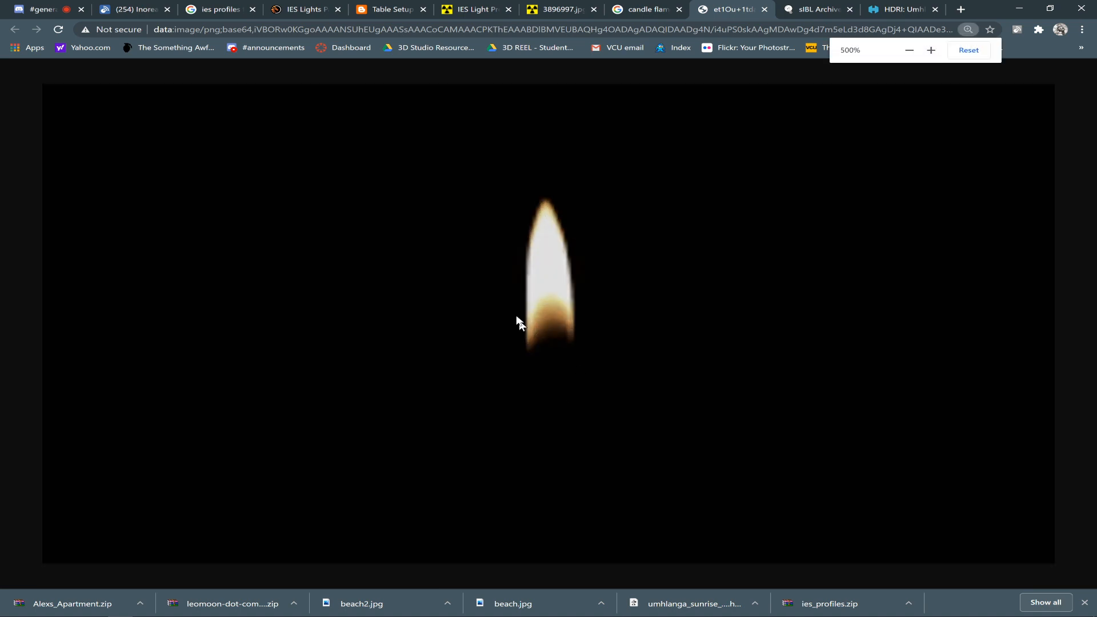
pyautogui.click(646, 9)
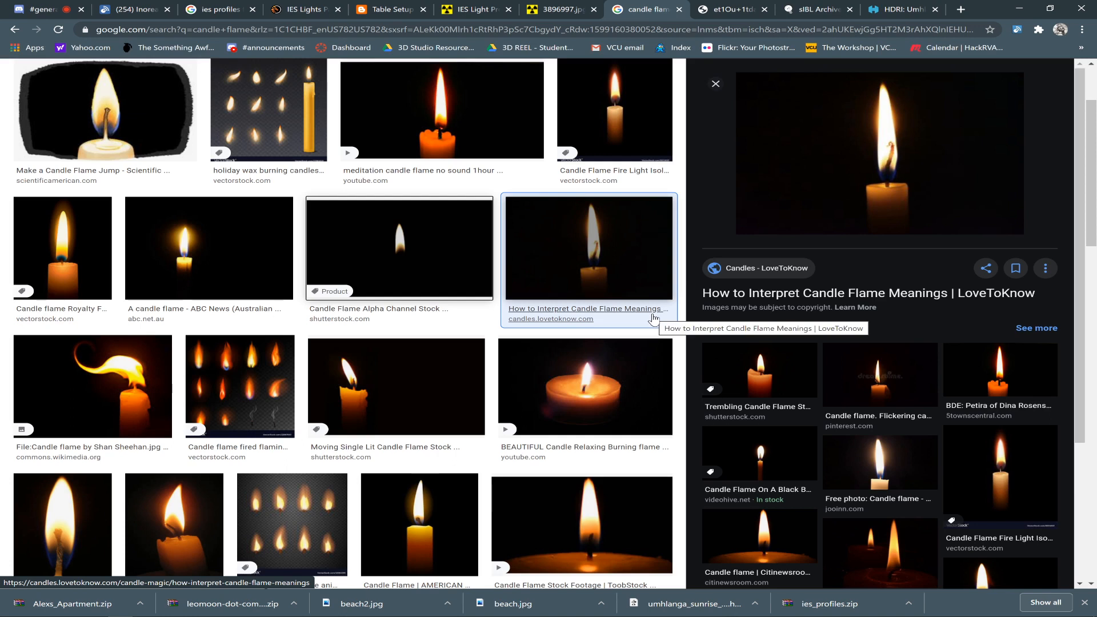
pyautogui.moveTo(776, 616)
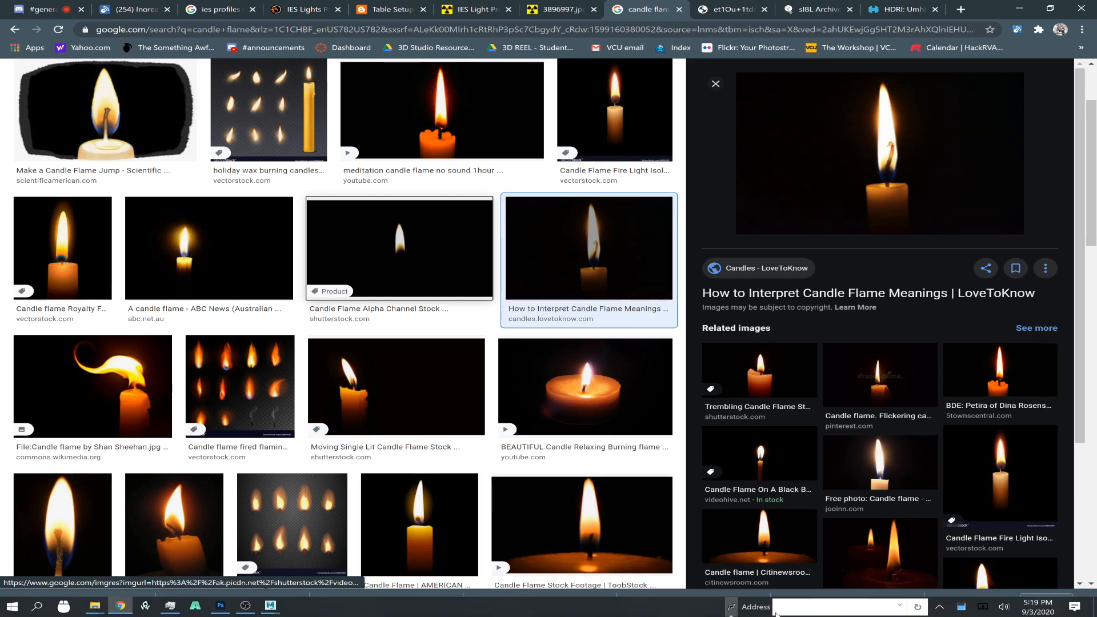
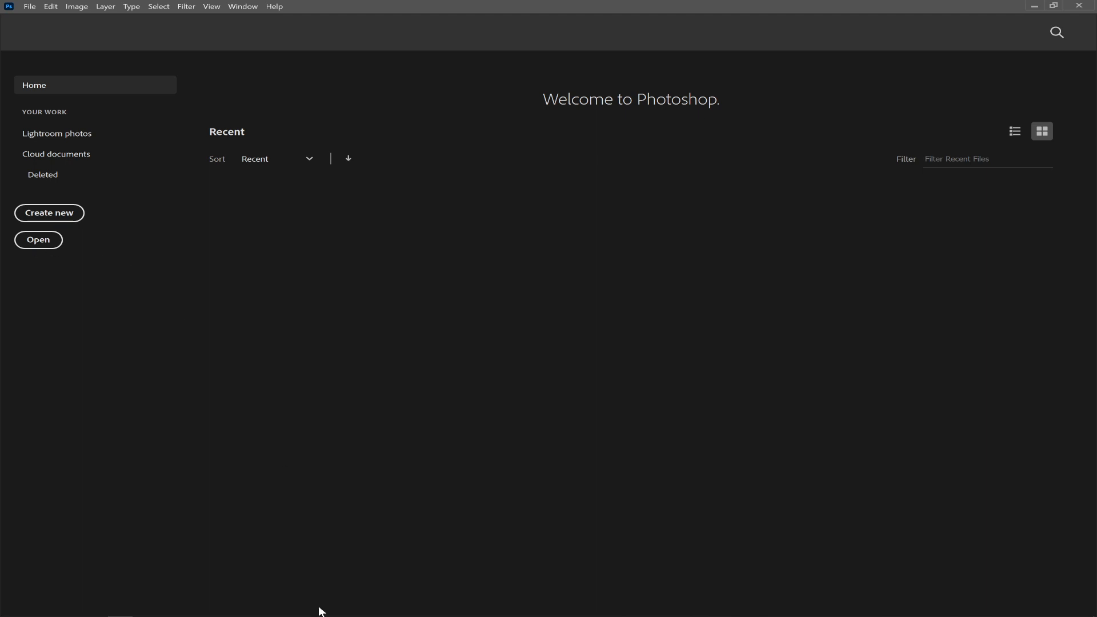
pyautogui.moveTo(920, 613)
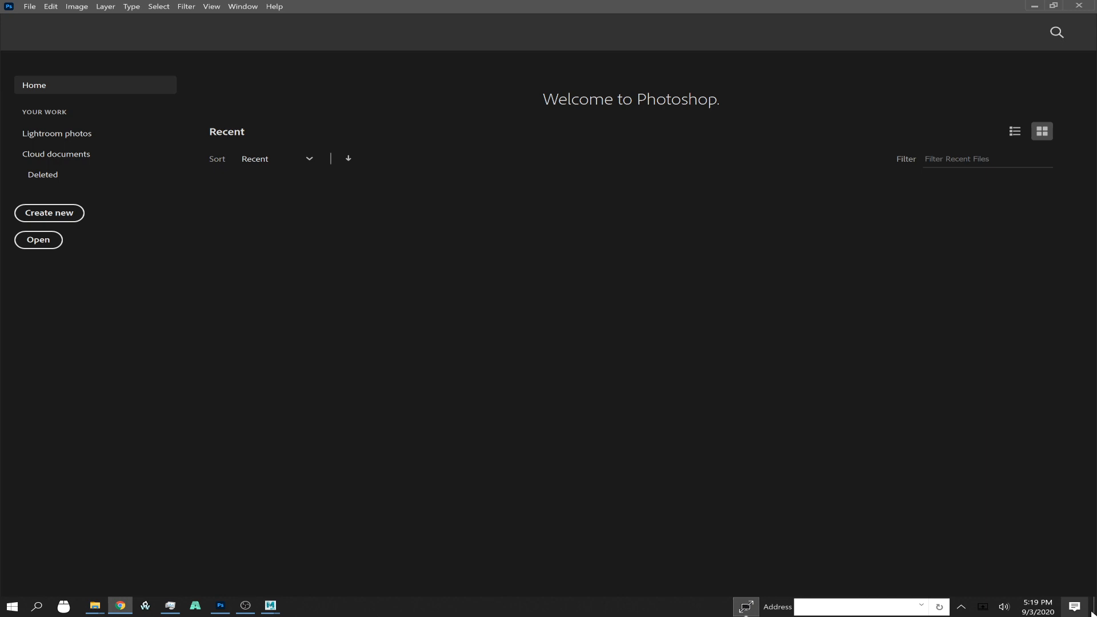
pyautogui.click(1035, 610)
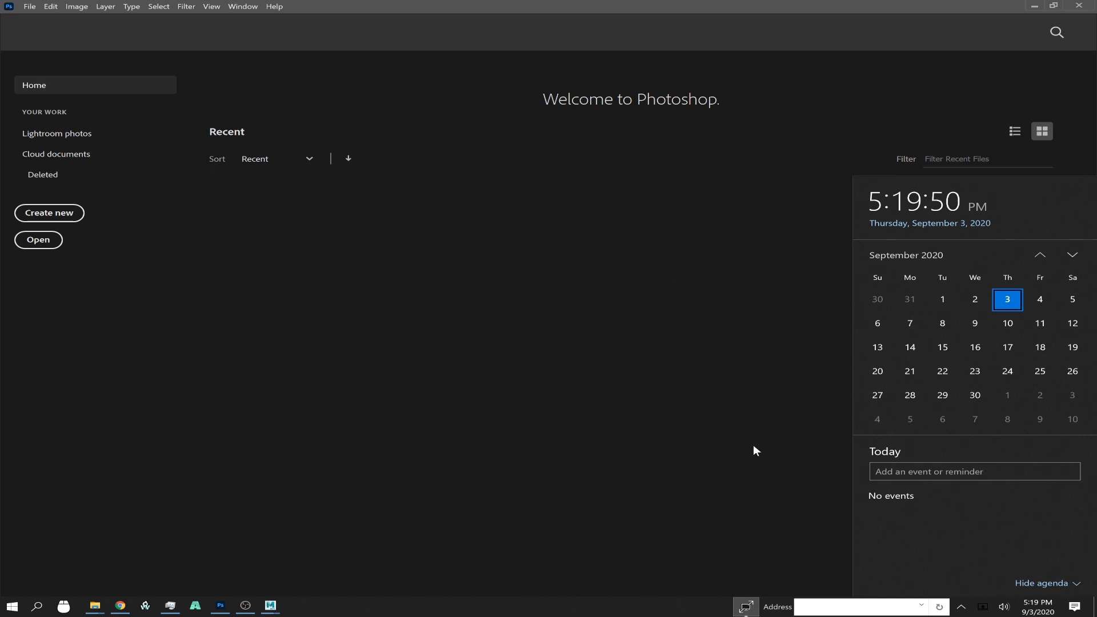
pyautogui.click(220, 606)
pyautogui.moveTo(223, 614)
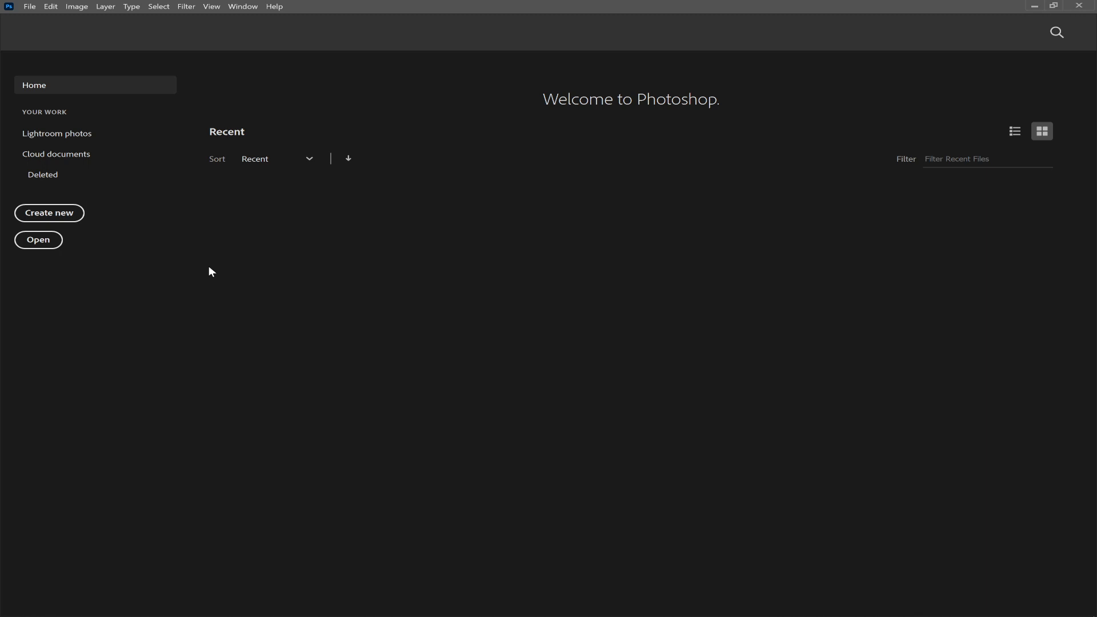
# Discard the pending crop in the recovered document and open candlelight.iff from the Desktop folder.
pyautogui.moveTo(746, 614)
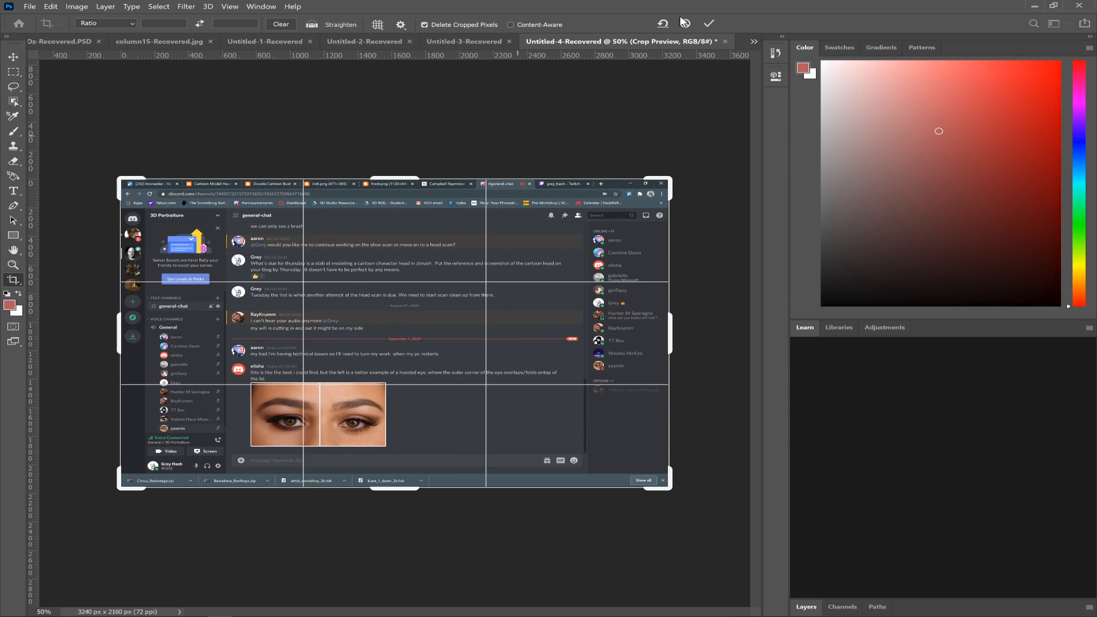
pyautogui.click(682, 26)
pyautogui.hotkey('ctrl', 'o')
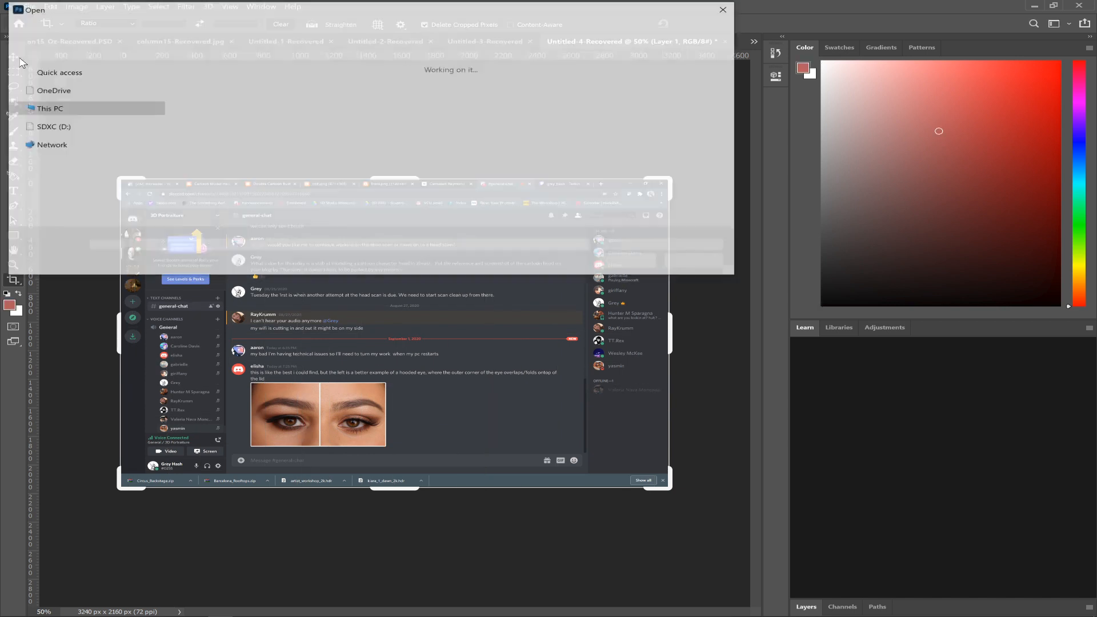
pyautogui.write('ol')
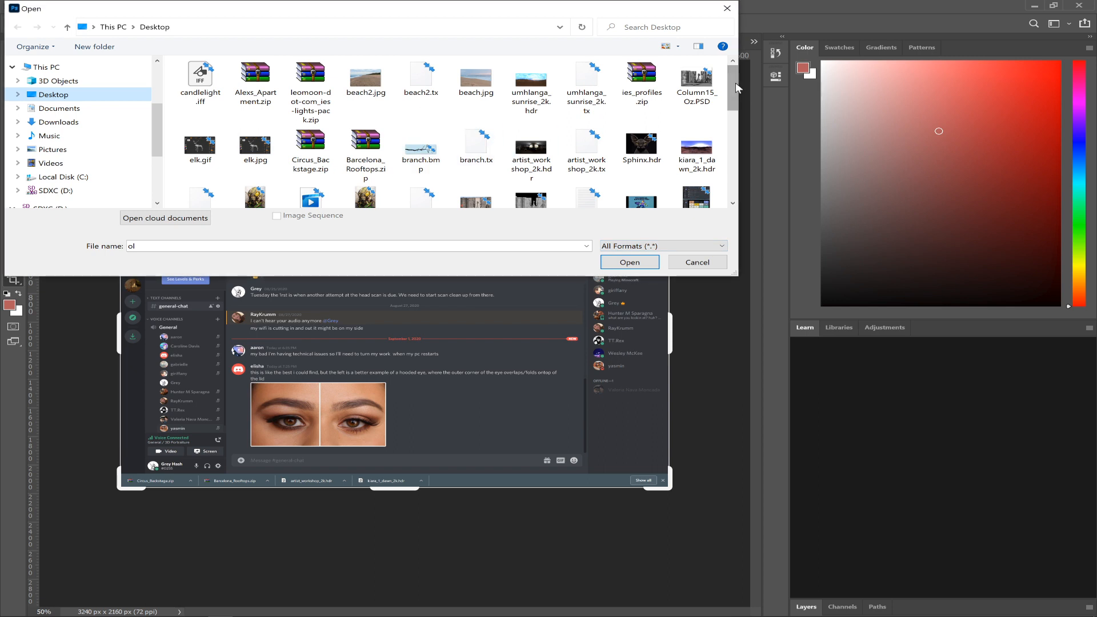
pyautogui.moveTo(736, 86); pyautogui.dragTo(754, 105)
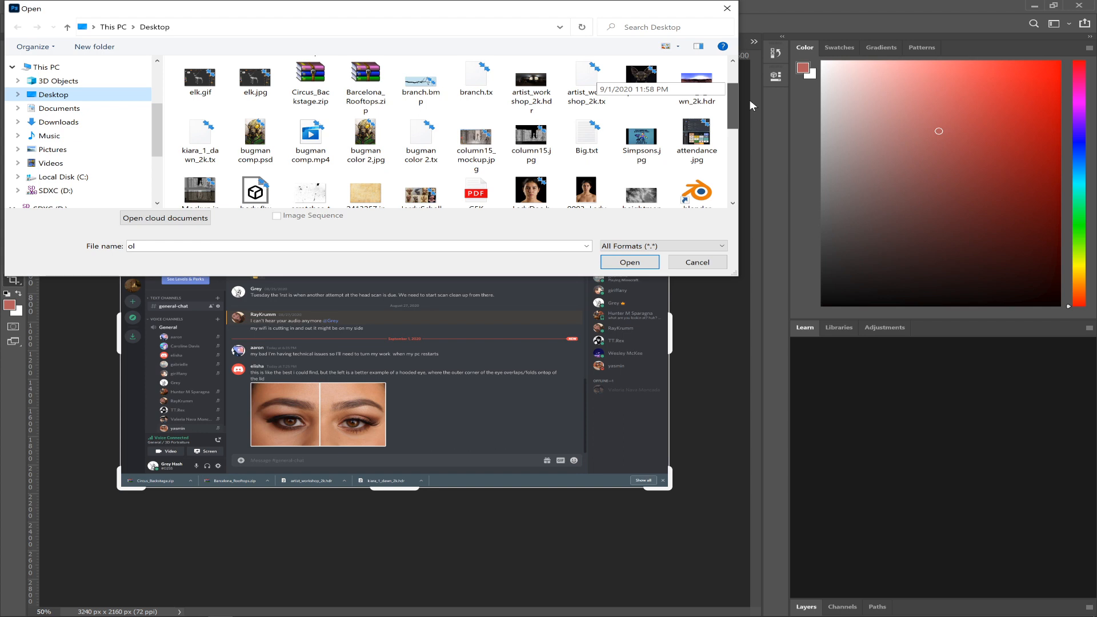
pyautogui.moveTo(750, 100)
pyautogui.mouseDown()
pyautogui.moveTo(755, 162)
pyautogui.moveTo(743, 79)
pyautogui.mouseUp()
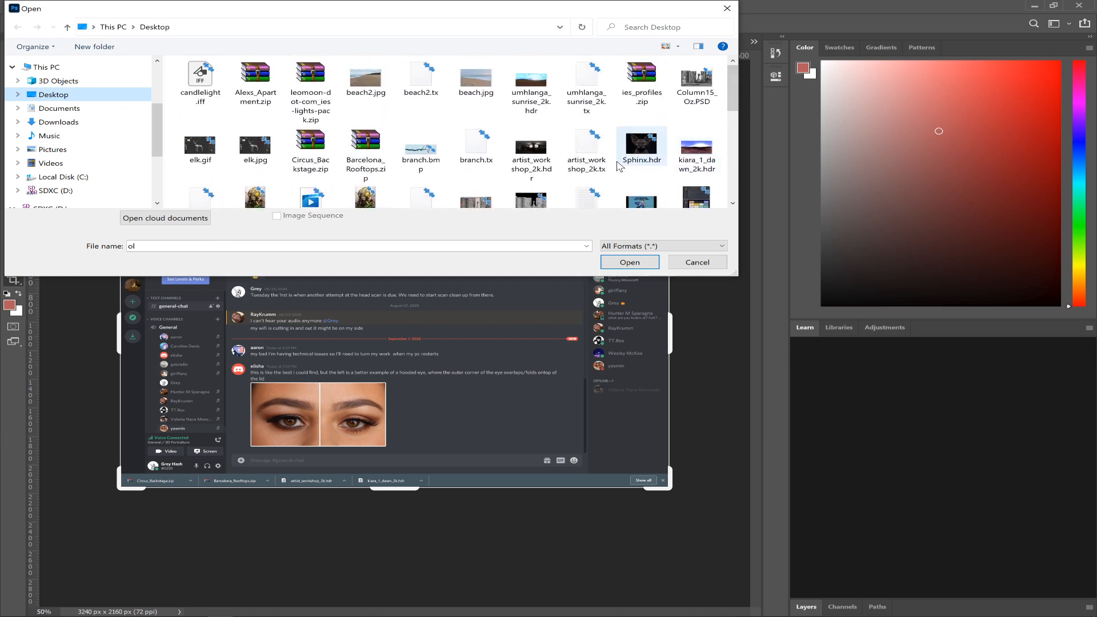
pyautogui.click(214, 85)
pyautogui.doubleClick(214, 86)
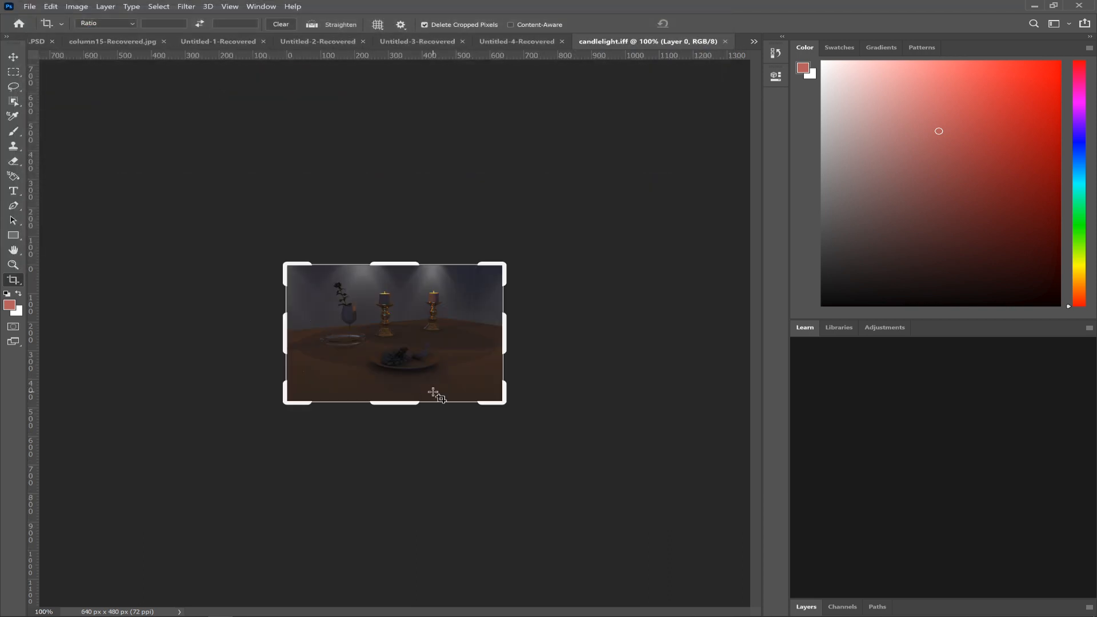
# Copy the enlarged candle flame image from Chrome and paste it into candlelight.iff in Photoshop, placing it over the left candle and the glass.
pyautogui.hotkey('ctrl', '+')
pyautogui.hotkey('ctrl', '+')
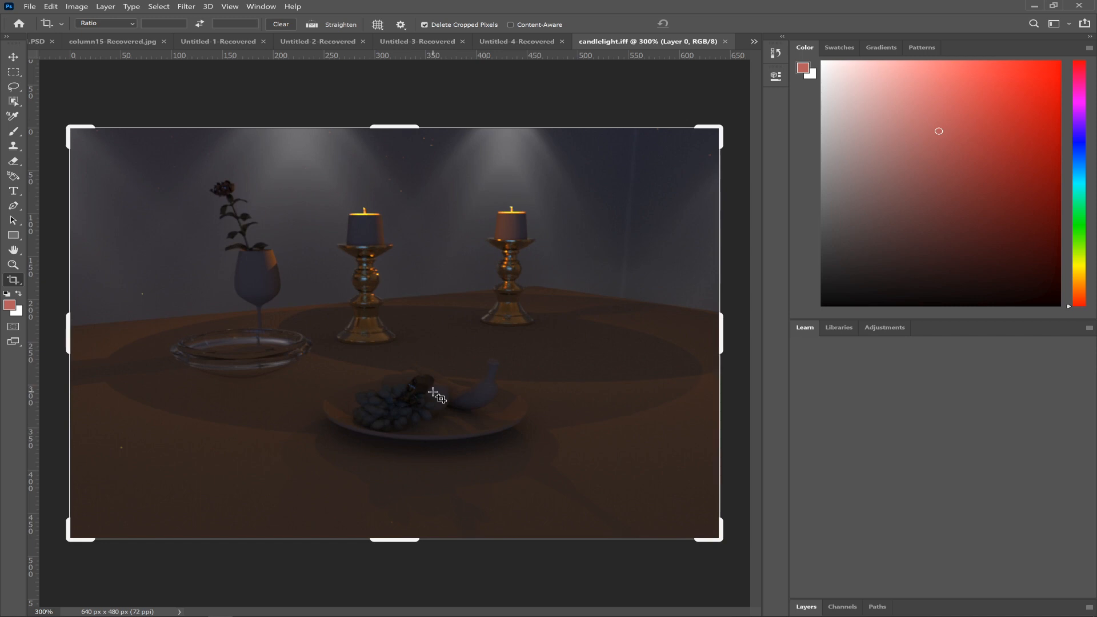
pyautogui.press('v')
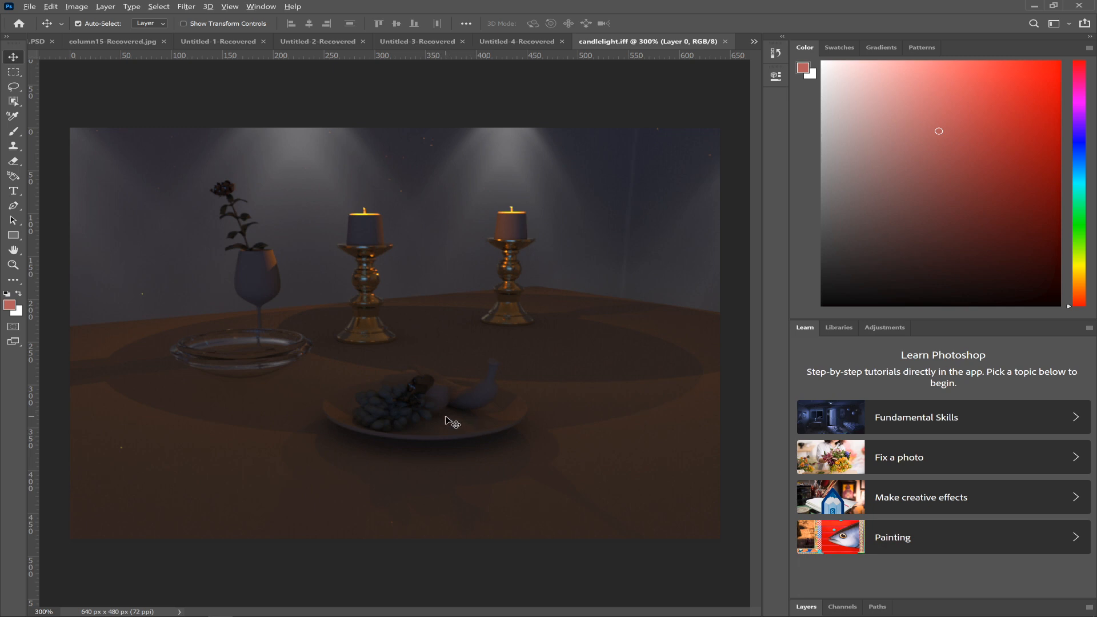
pyautogui.hotkey('alt', 'Tab')
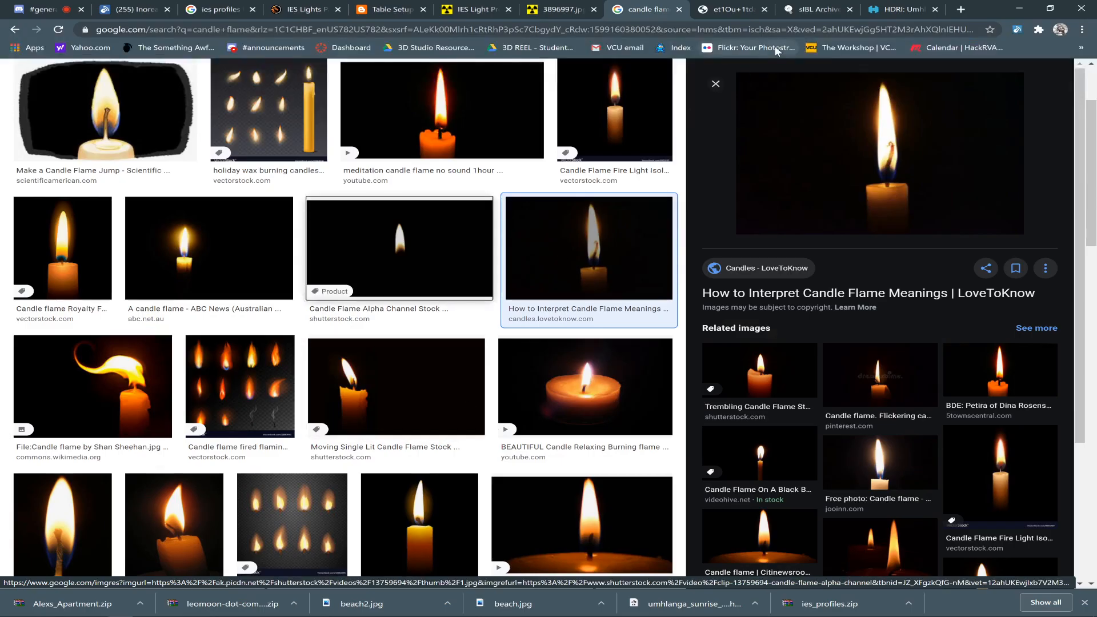
pyautogui.click(721, 9)
pyautogui.rightClick(584, 217)
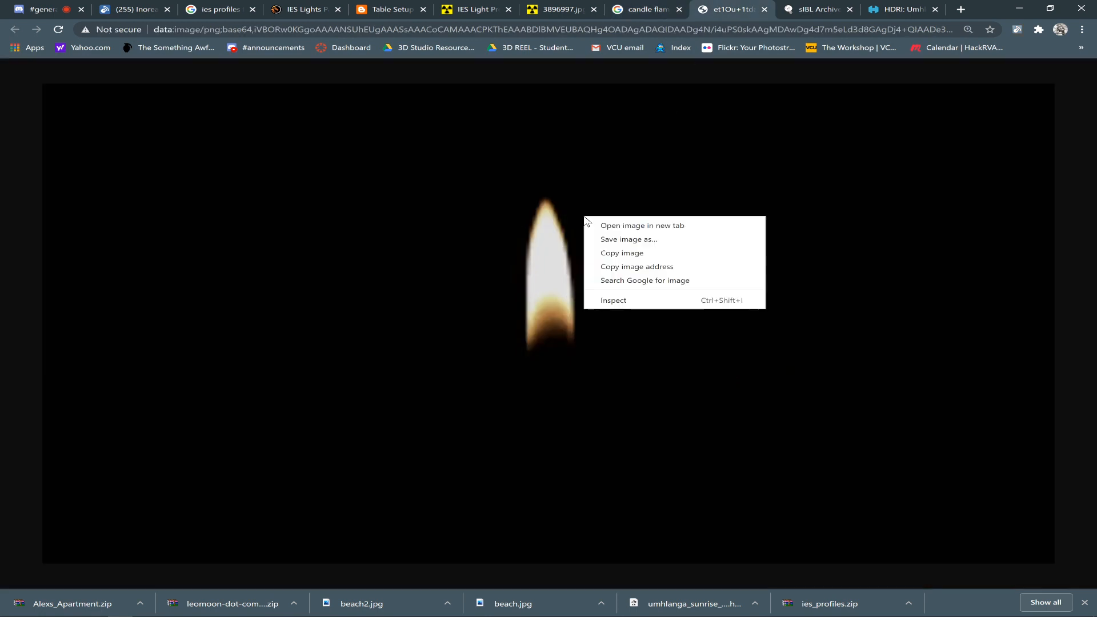
pyautogui.click(614, 252)
pyautogui.hotkey('alt', 'Tab')
pyautogui.press('ctrl')
pyautogui.hotkey('ctrl', 'v')
pyautogui.moveTo(461, 319); pyautogui.dragTo(316, 195)
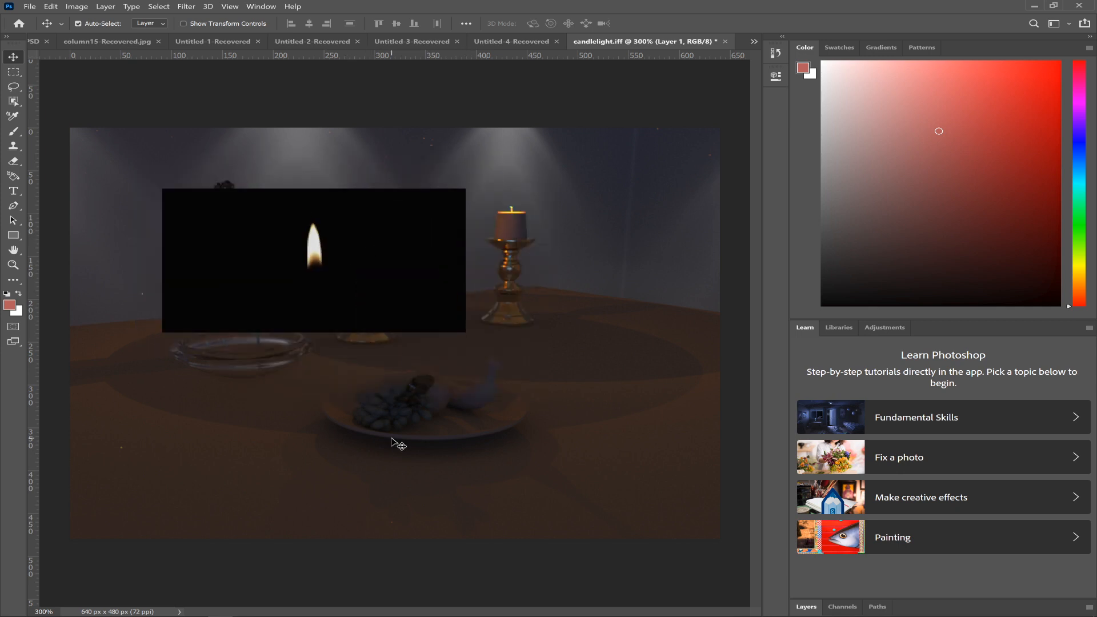
# Set the pasted flame layer's blend mode to Screen and move the flame above the left candle.
pyautogui.click(252, 7)
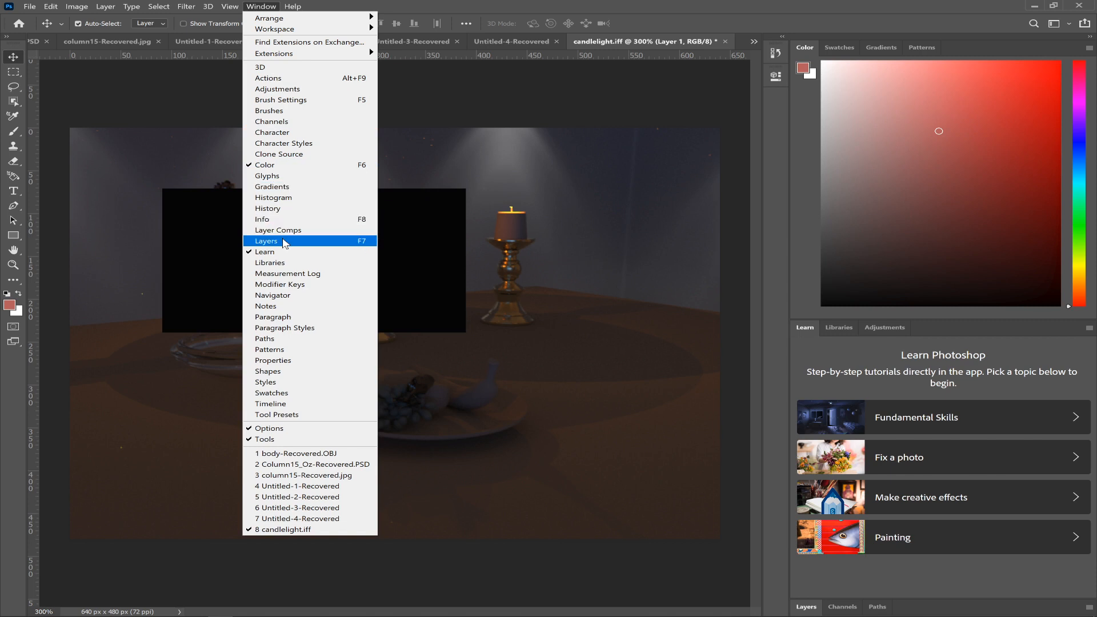
pyautogui.click(284, 243)
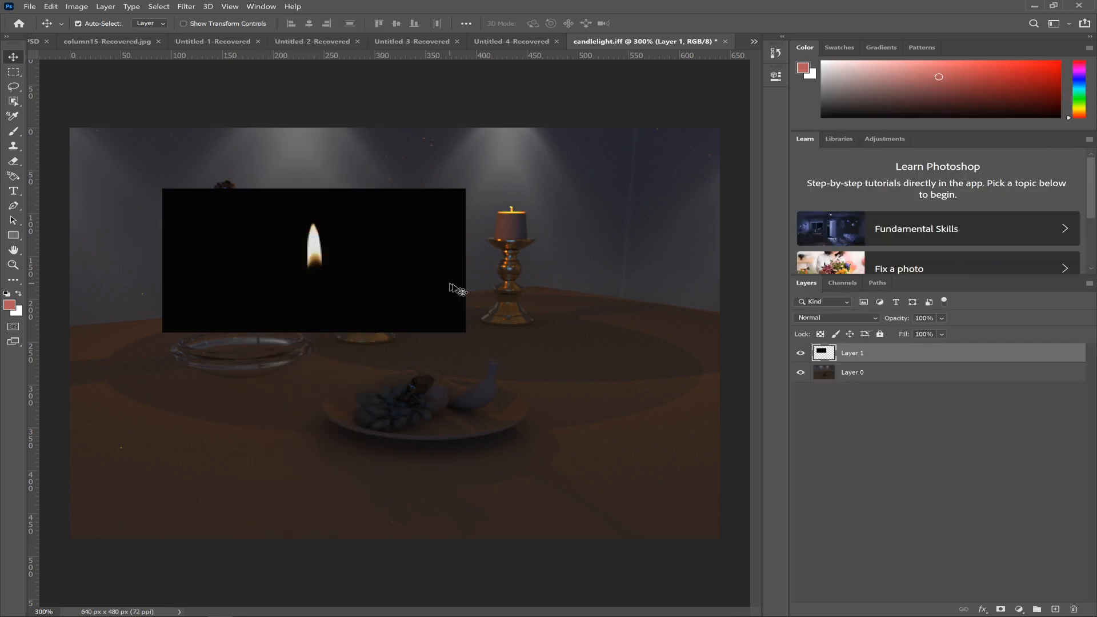
pyautogui.moveTo(415, 279)
pyautogui.mouseDown()
pyautogui.moveTo(466, 280)
pyautogui.moveTo(415, 257)
pyautogui.mouseUp()
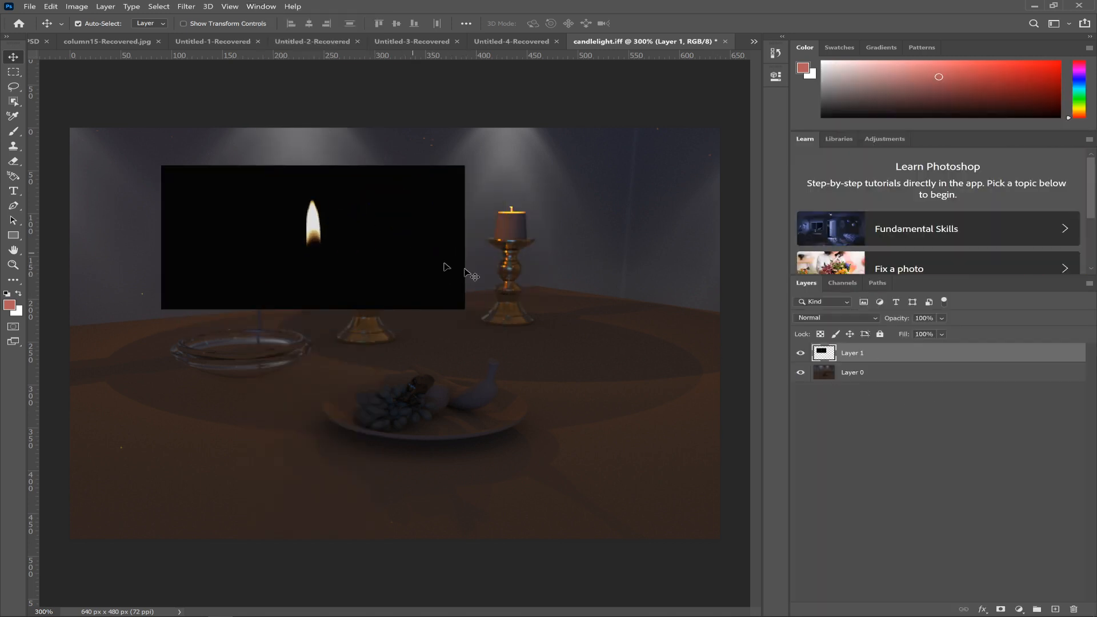
pyautogui.click(856, 323)
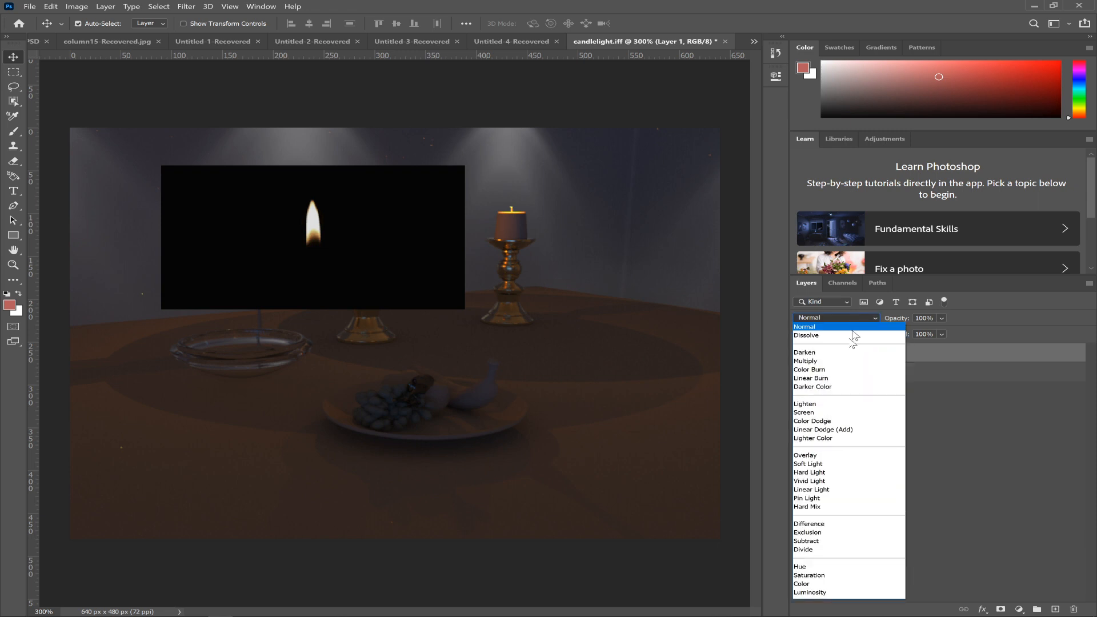
pyautogui.click(823, 409)
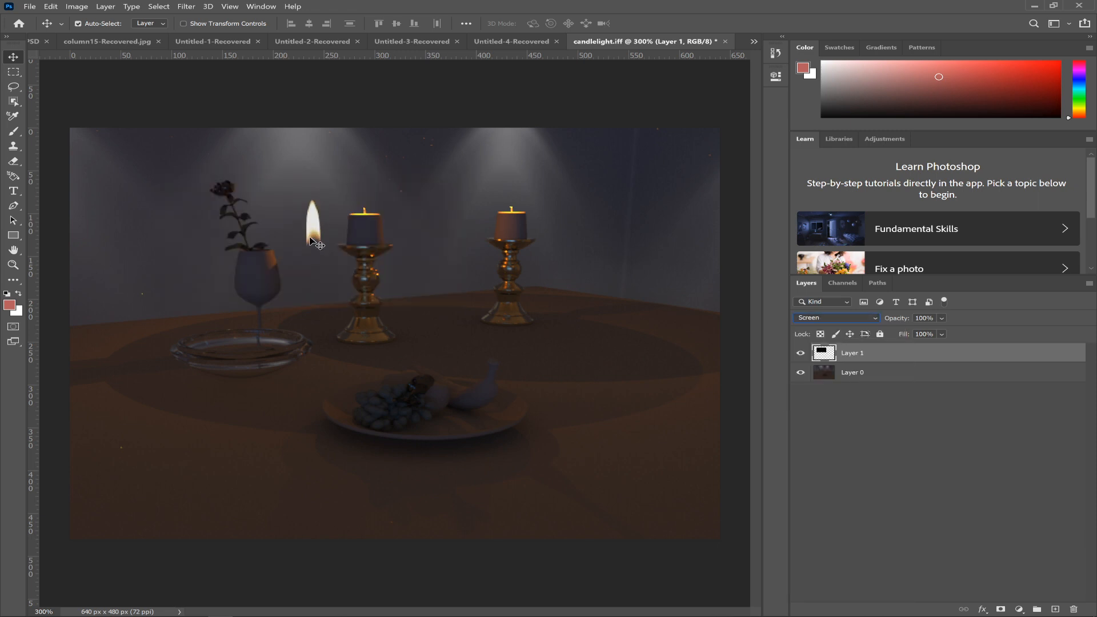
pyautogui.moveTo(310, 239); pyautogui.dragTo(361, 188)
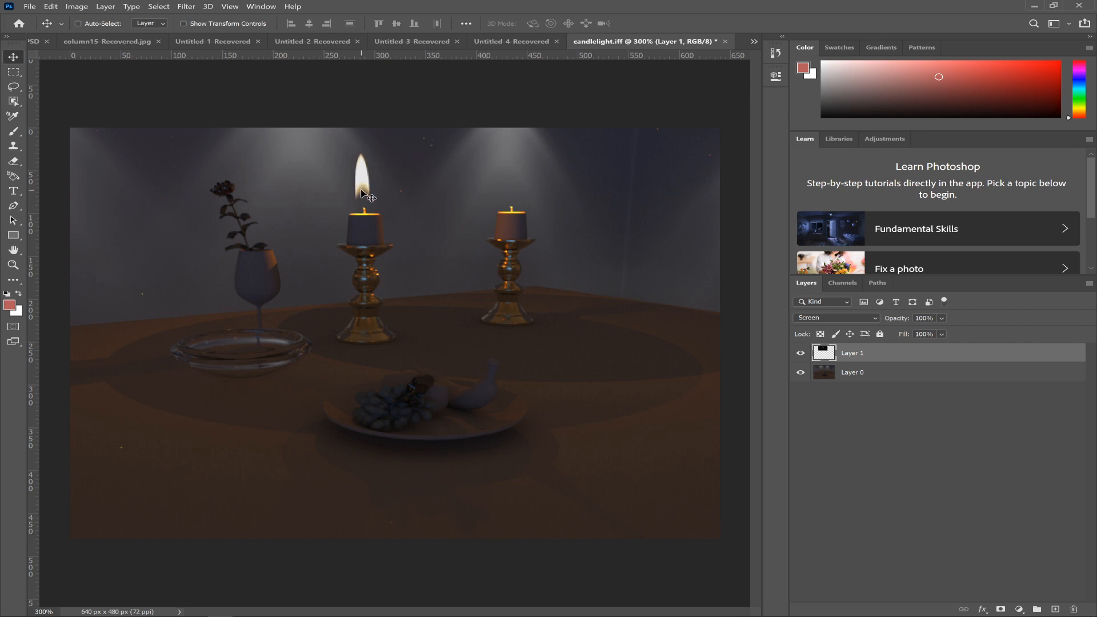
# Try scaling the flame layer to about 34% just above the left candle's wick, and undo that transform.
pyautogui.hotkey('ctrl', '+')
pyautogui.hotkey('ctrl', '+')
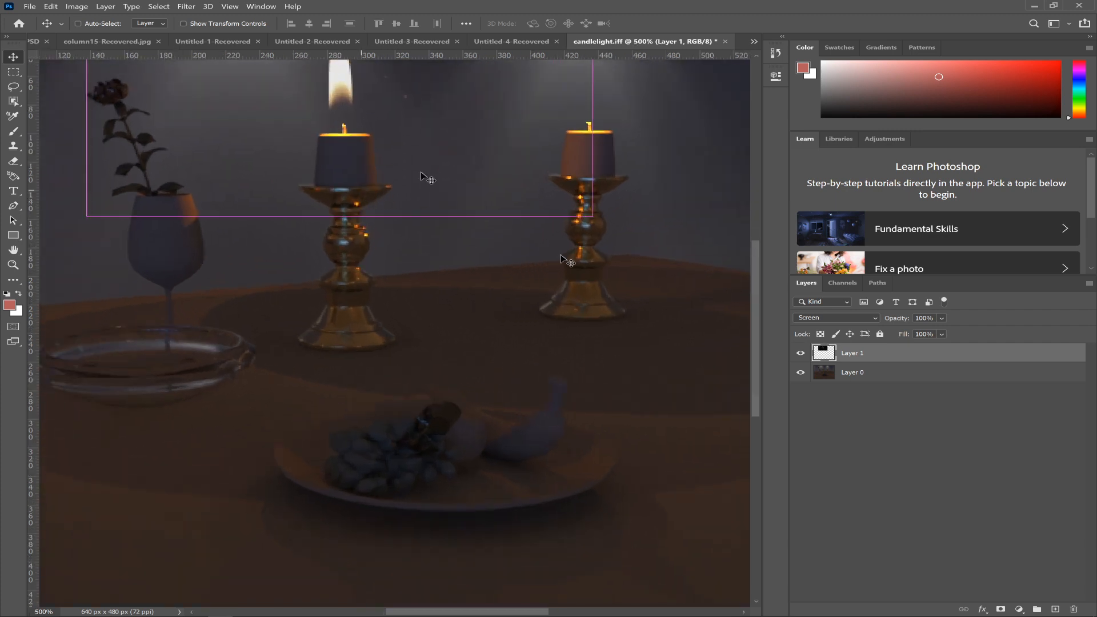
pyautogui.moveTo(758, 377); pyautogui.dragTo(756, 344)
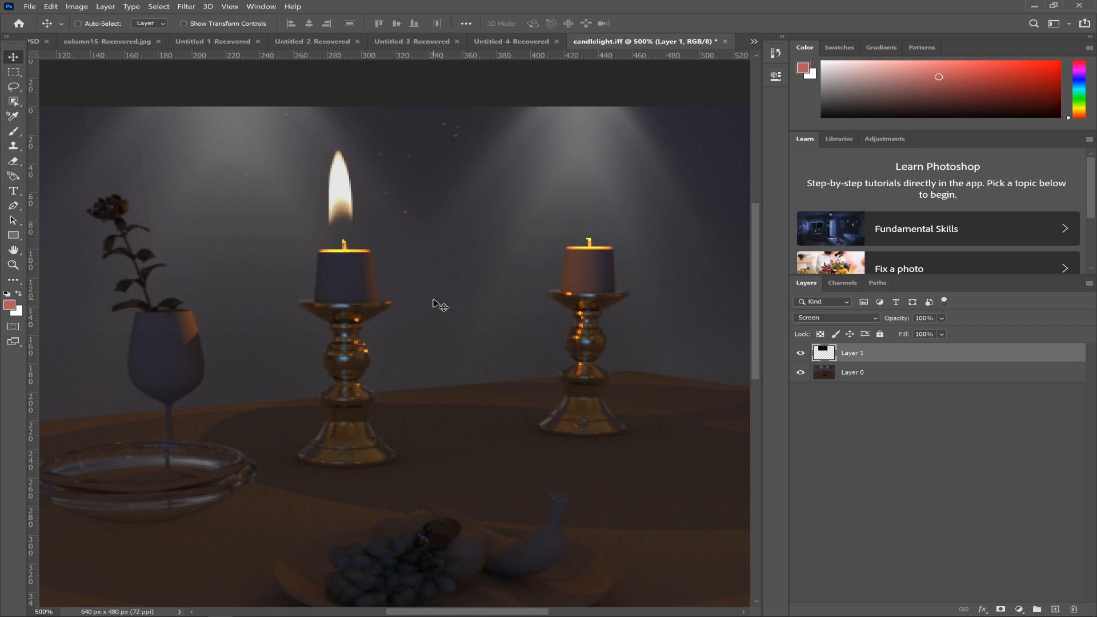
pyautogui.hotkey('ctrl', 't')
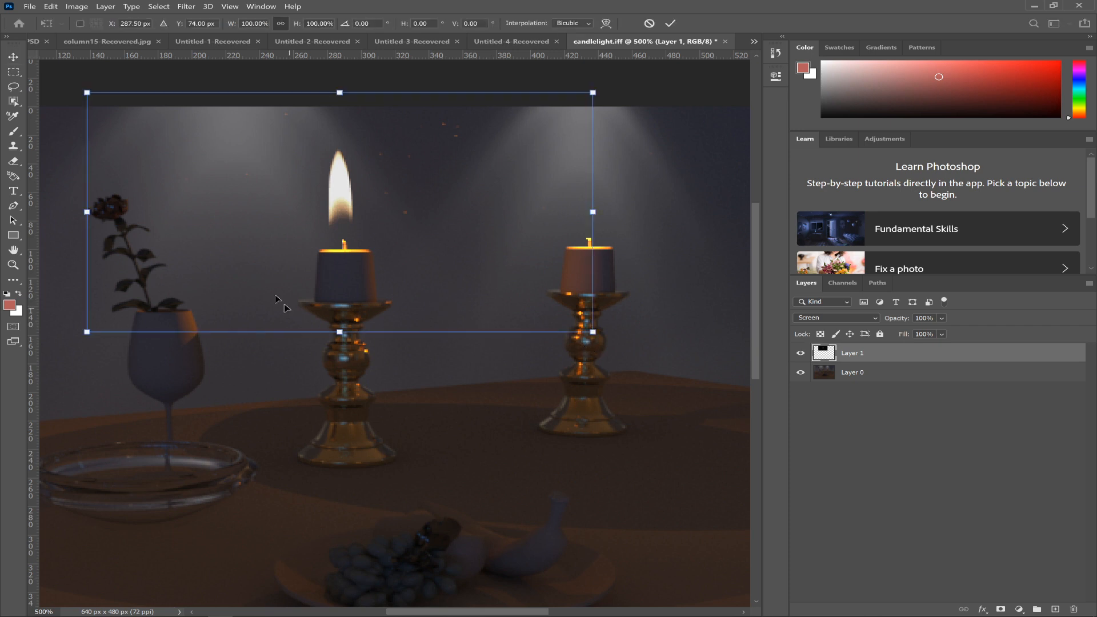
pyautogui.keyDown('alt'); pyautogui.moveTo(594, 334); pyautogui.dragTo(488, 279); pyautogui.keyUp('alt')
pyautogui.moveTo(417, 240); pyautogui.dragTo(402, 253)
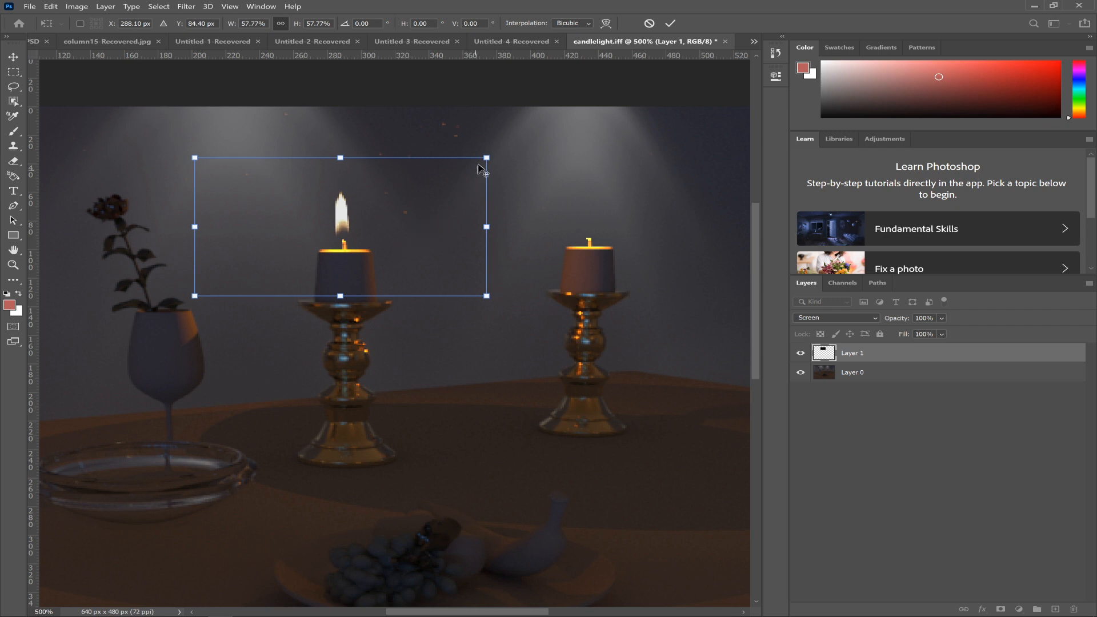
pyautogui.keyDown('alt'); pyautogui.moveTo(486, 159); pyautogui.dragTo(426, 192); pyautogui.keyUp('alt')
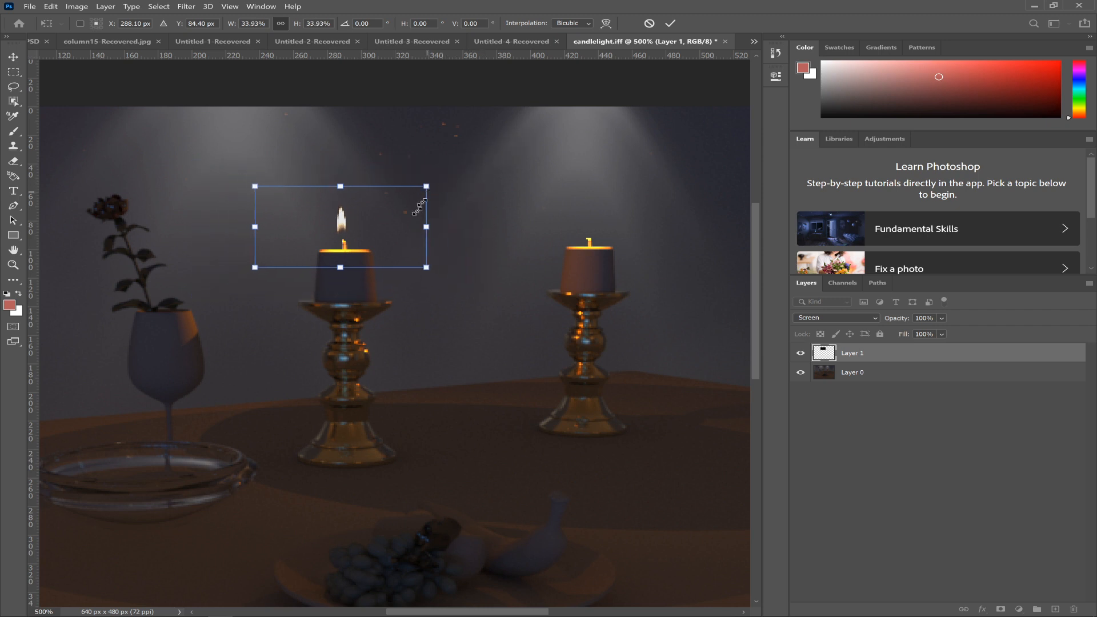
pyautogui.moveTo(404, 229); pyautogui.dragTo(403, 233)
pyautogui.press('Return')
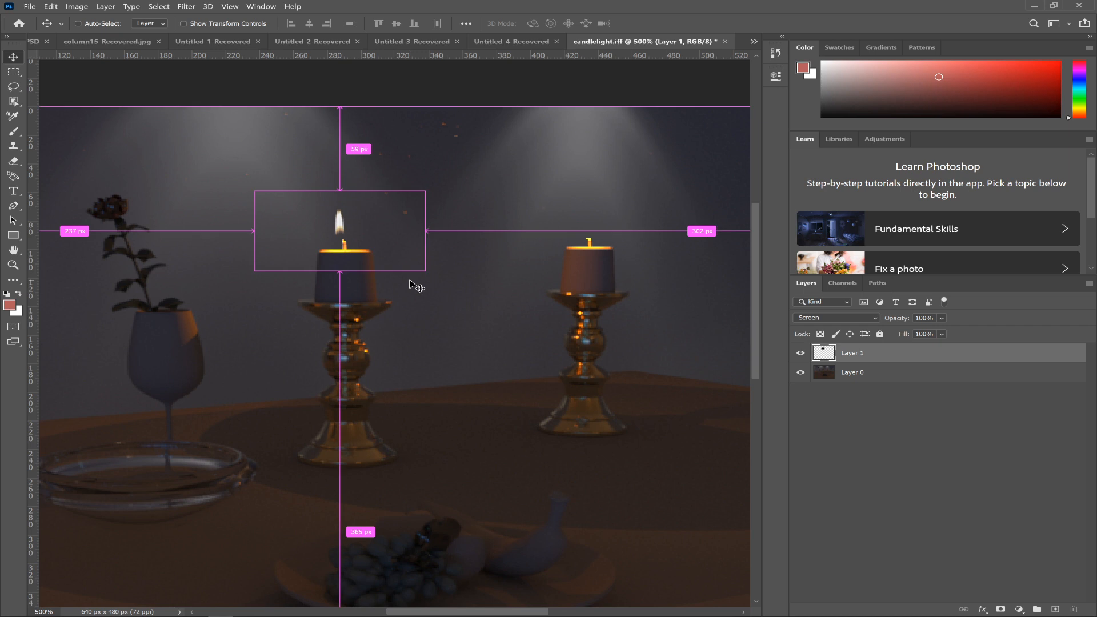
pyautogui.hotkey('ctrl', 'z')
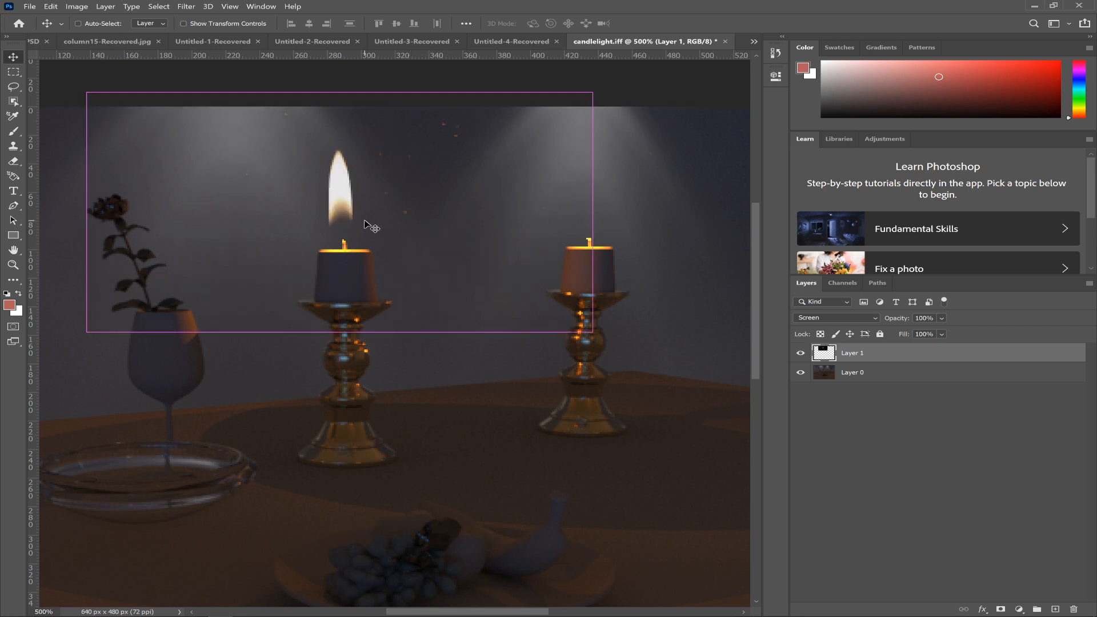
# Scale the flame layer proportionally to slightly under half its size and place the flame just above the left candle's wick.
pyautogui.hotkey('ctrl', 't')
pyautogui.keyDown('alt'); pyautogui.moveTo(594, 332); pyautogui.dragTo(477, 280); pyautogui.keyUp('alt')
pyautogui.moveTo(408, 218)
pyautogui.mouseDown()
pyautogui.moveTo(410, 233)
pyautogui.moveTo(418, 228)
pyautogui.mouseUp()
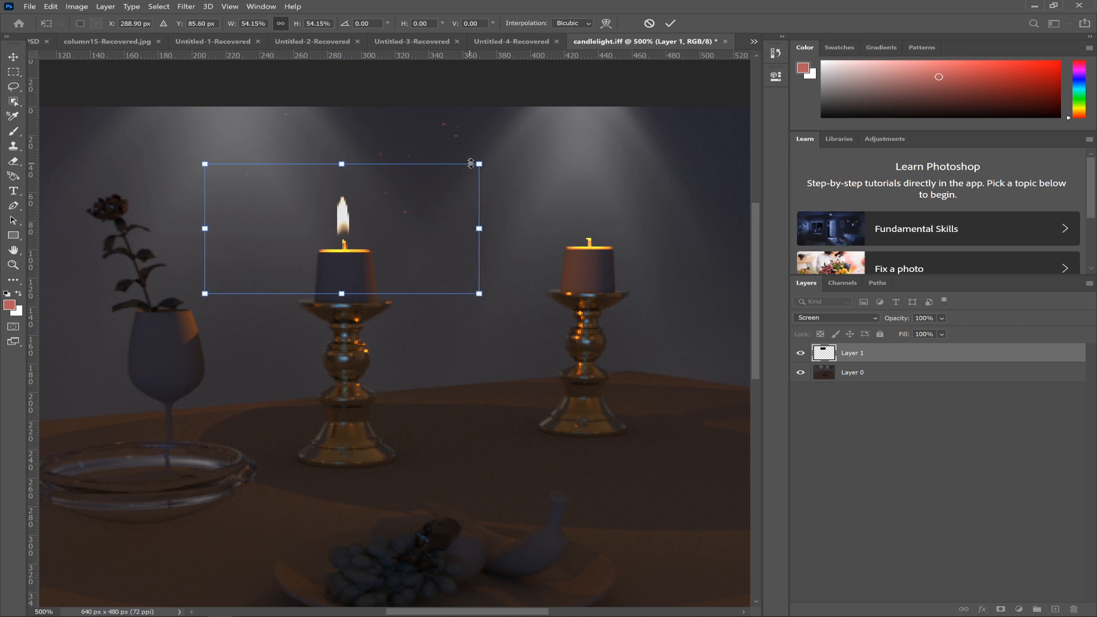
pyautogui.keyDown('alt'); pyautogui.moveTo(479, 164); pyautogui.dragTo(456, 175); pyautogui.keyUp('alt')
pyautogui.press('Return')
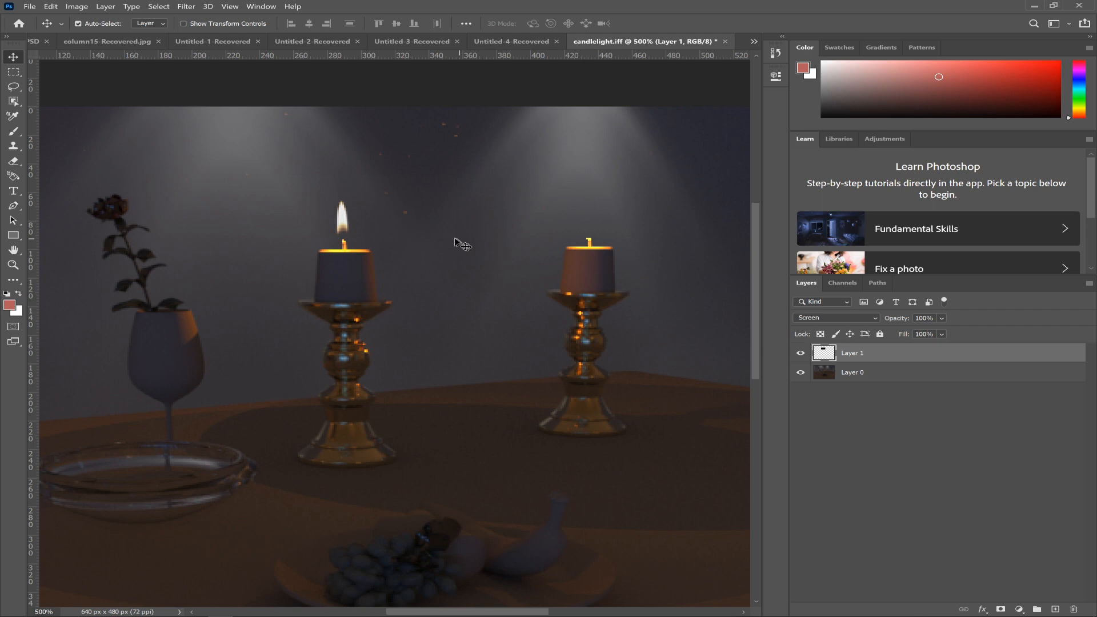
# Darken the flame layer with a Curves adjustment, pulling one RGB curve point to input 165 and output 72.
pyautogui.hotkey('ctrl', 'm')
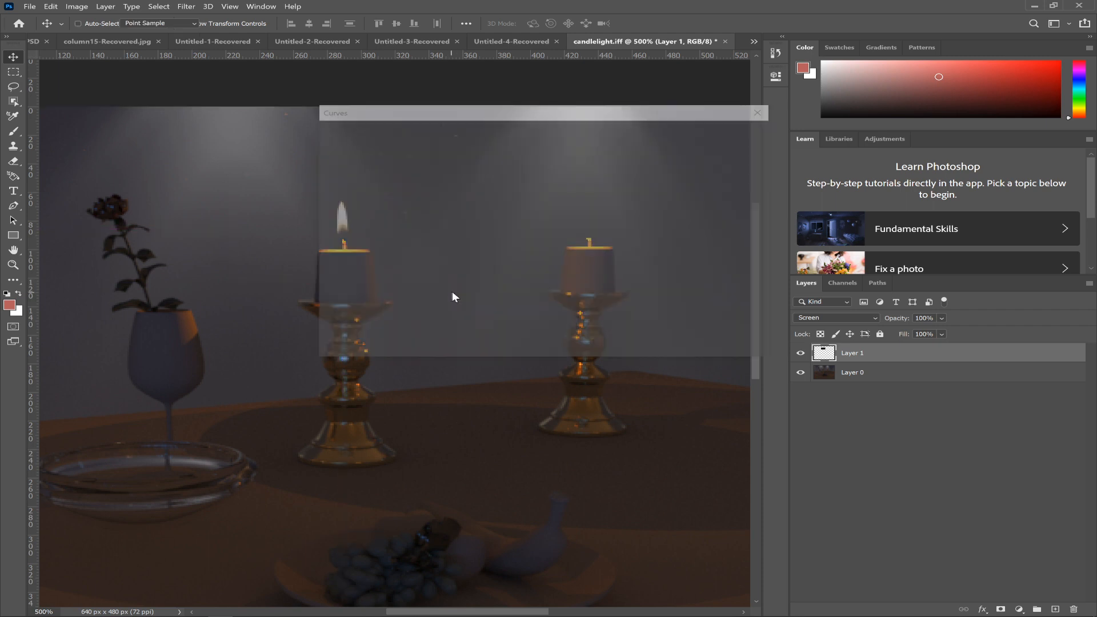
pyautogui.moveTo(536, 119); pyautogui.dragTo(642, 179)
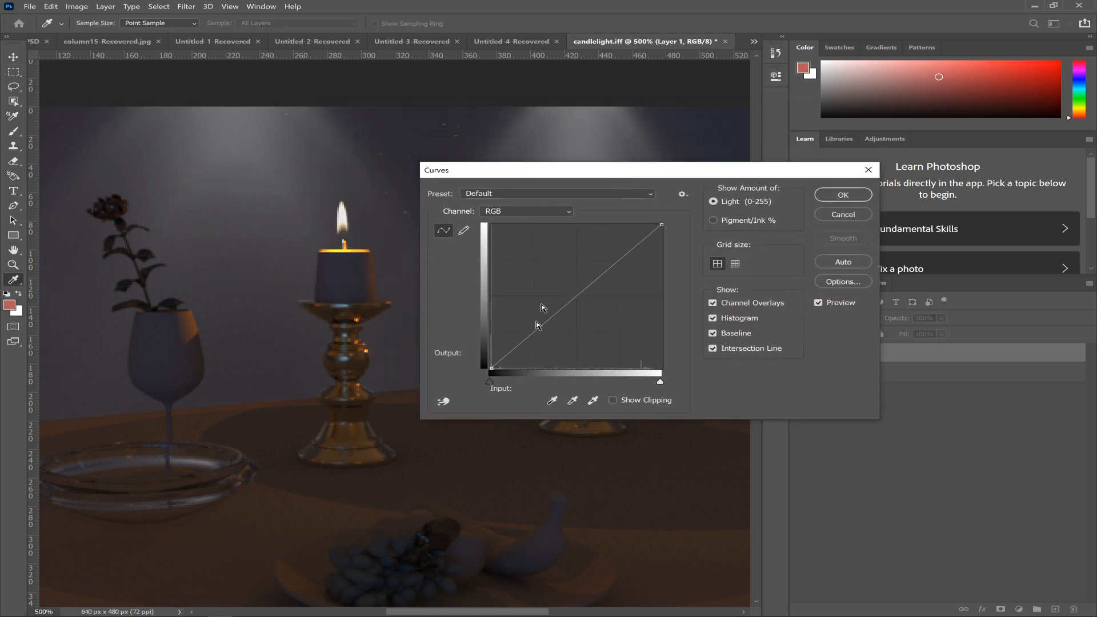
pyautogui.click(552, 318)
pyautogui.moveTo(552, 319); pyautogui.dragTo(525, 304)
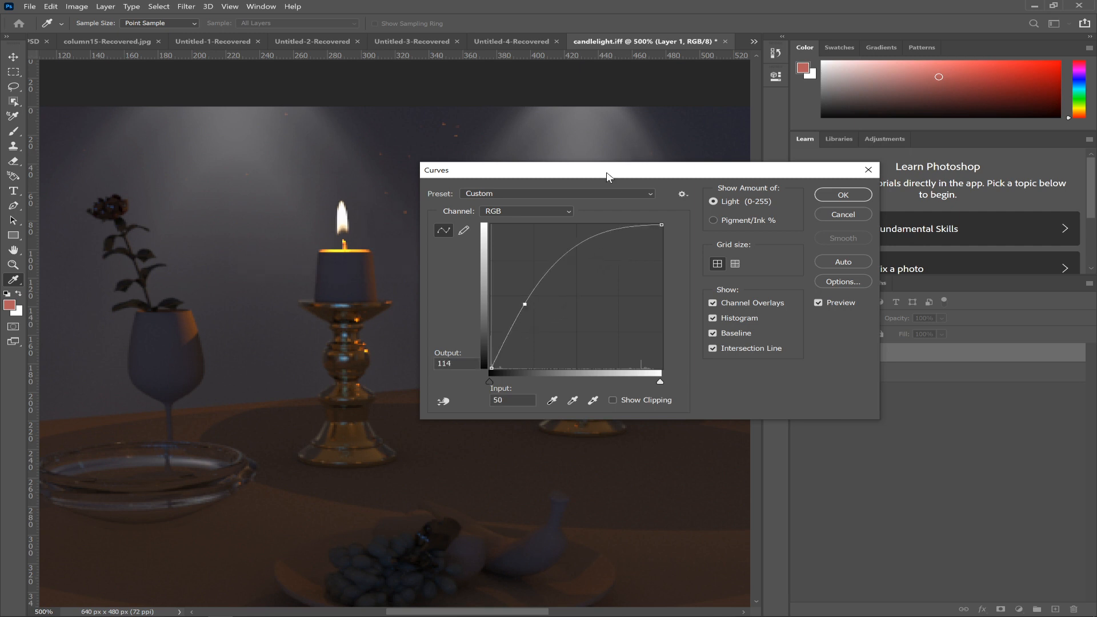
pyautogui.moveTo(607, 175); pyautogui.dragTo(712, 200)
pyautogui.moveTo(632, 329); pyautogui.dragTo(605, 316)
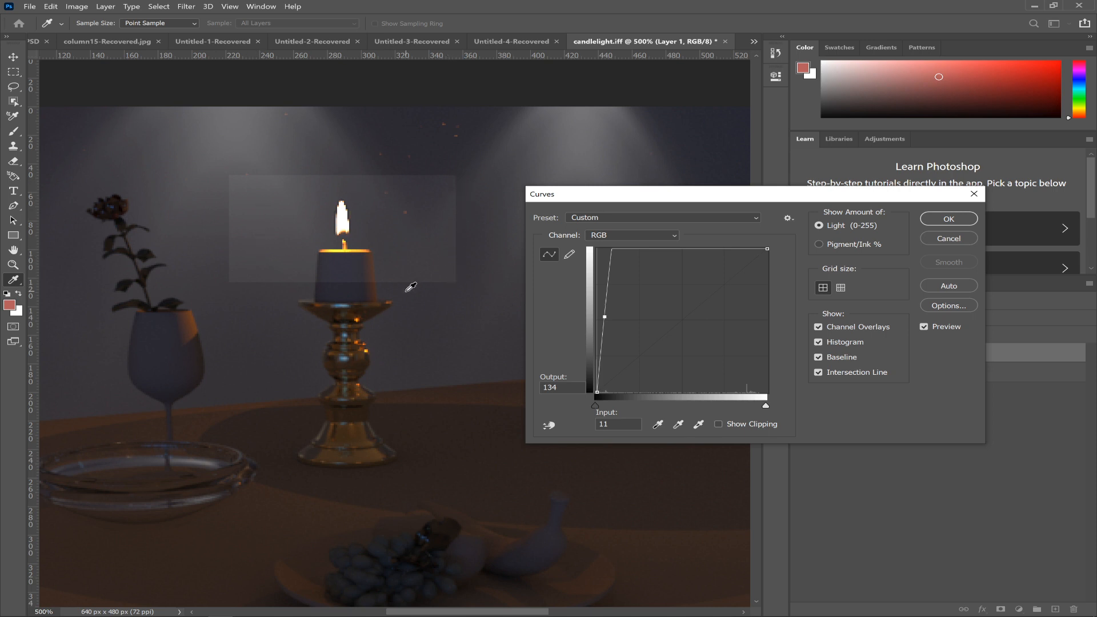
pyautogui.hotkey('ctrl', 'z')
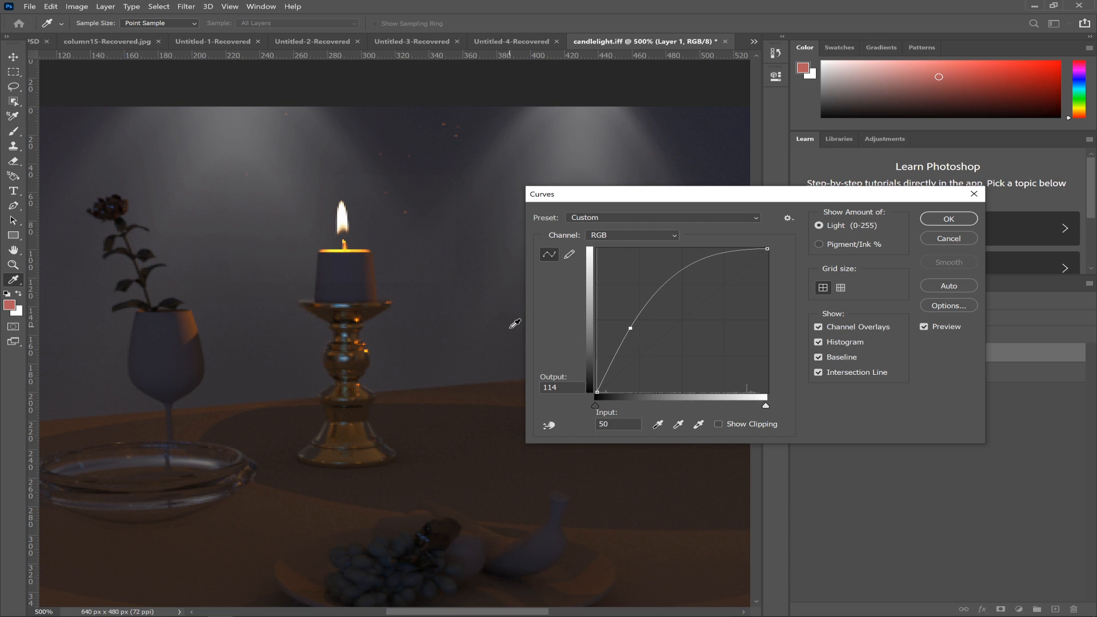
pyautogui.moveTo(631, 327); pyautogui.dragTo(706, 353)
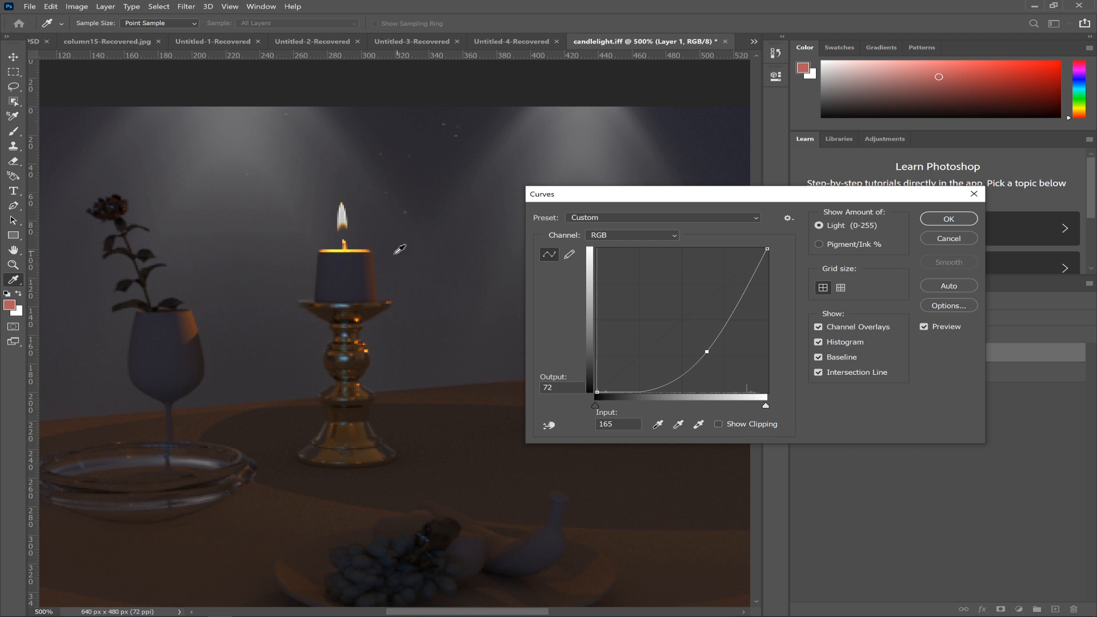
pyautogui.click(944, 220)
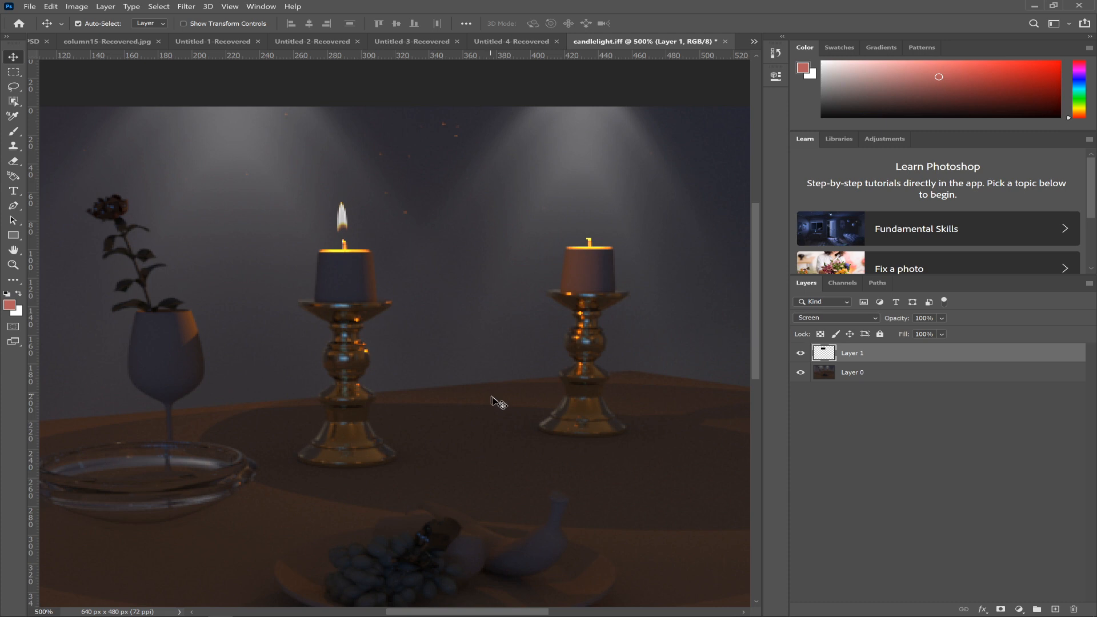
# Duplicate the flame layer in place.
pyautogui.press('ctrl')
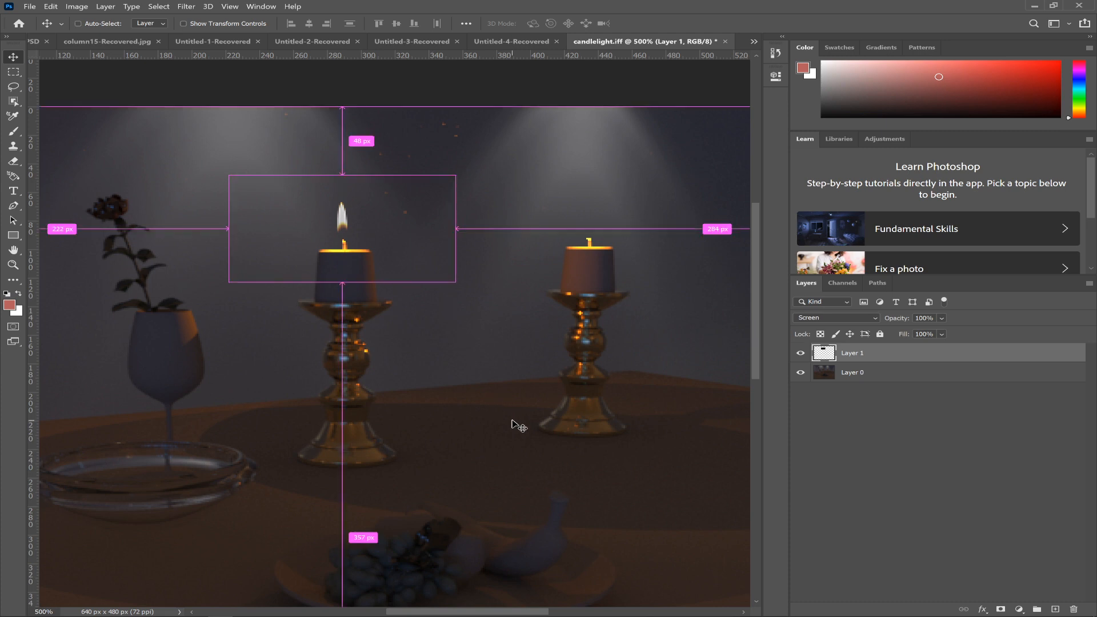
pyautogui.hotkey('ctrl', 'j')
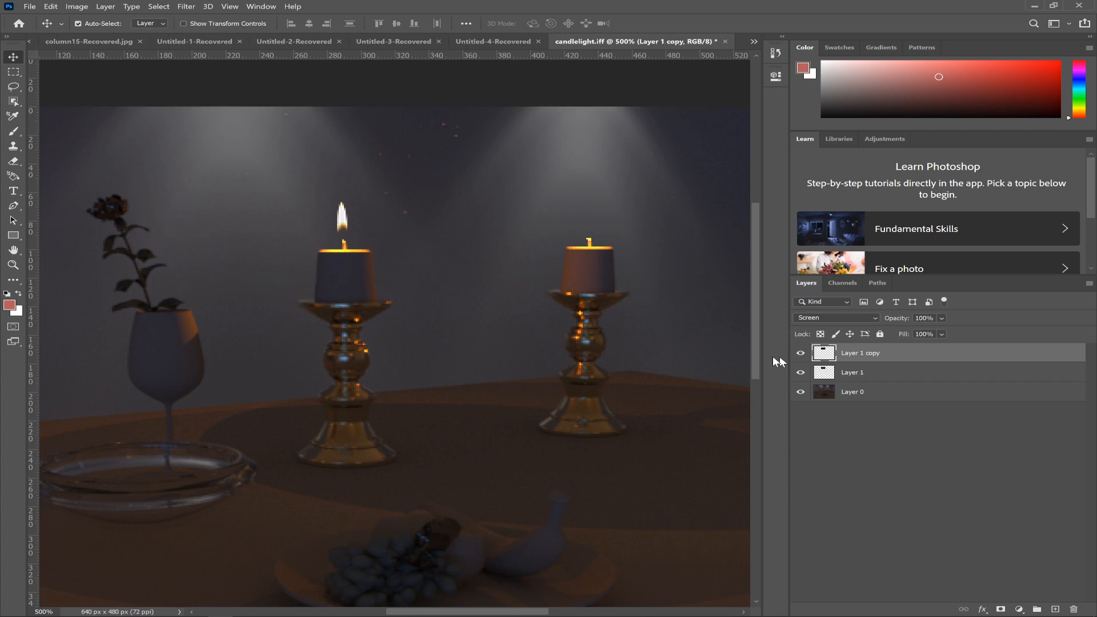
# Soften the duplicated flame layer with a small-radius Gaussian Blur to make a tight glow around the flame.
pyautogui.click(186, 6)
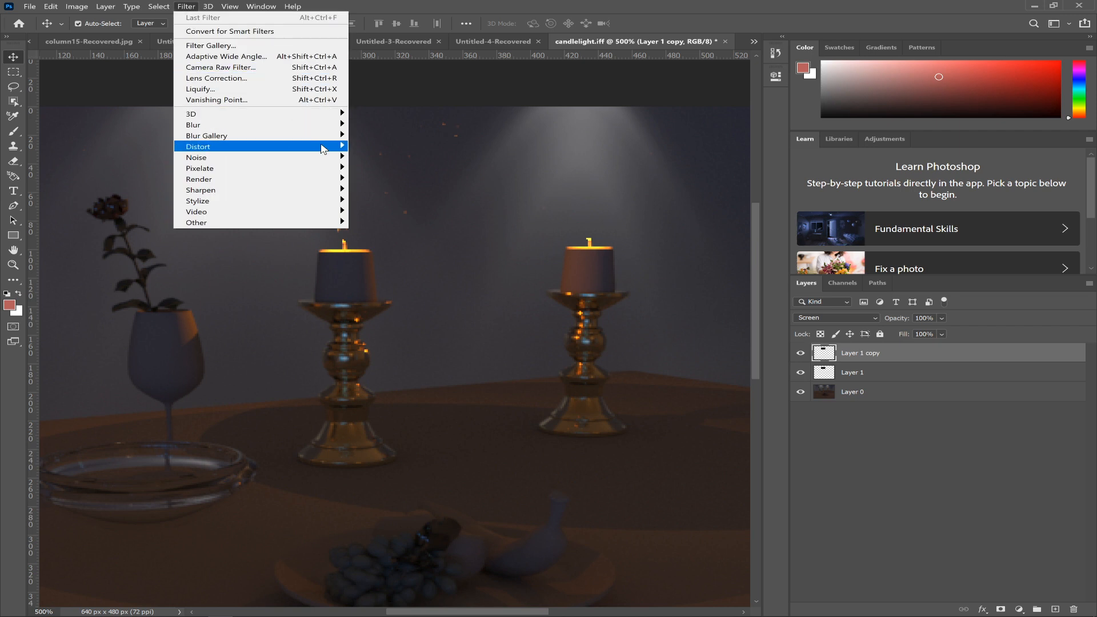
pyautogui.moveTo(329, 124)
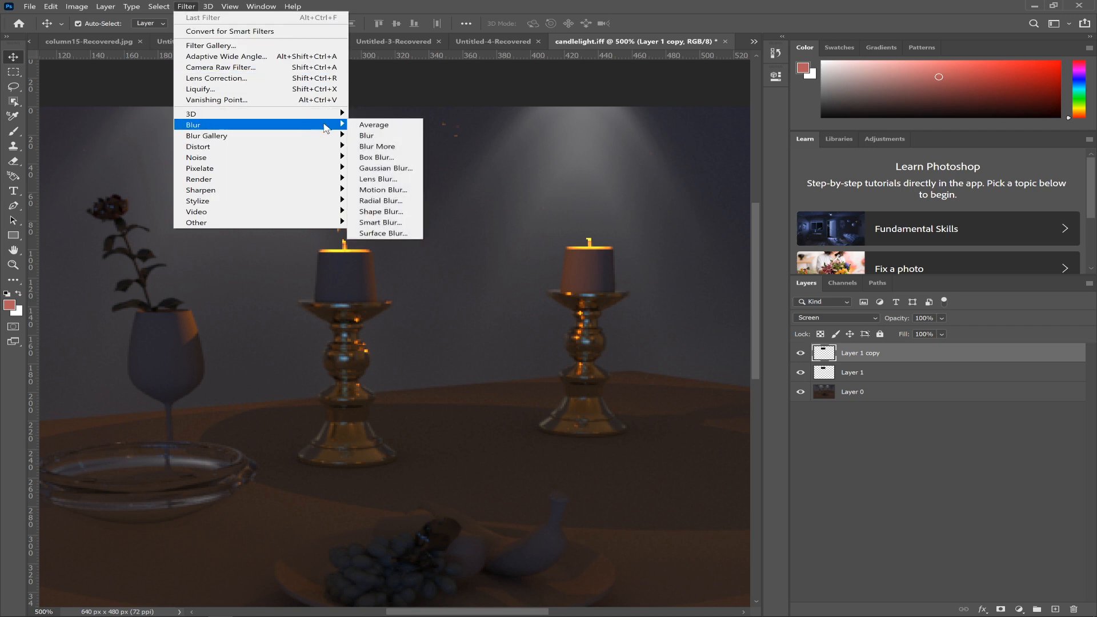
pyautogui.click(386, 168)
pyautogui.moveTo(458, 307); pyautogui.dragTo(457, 307)
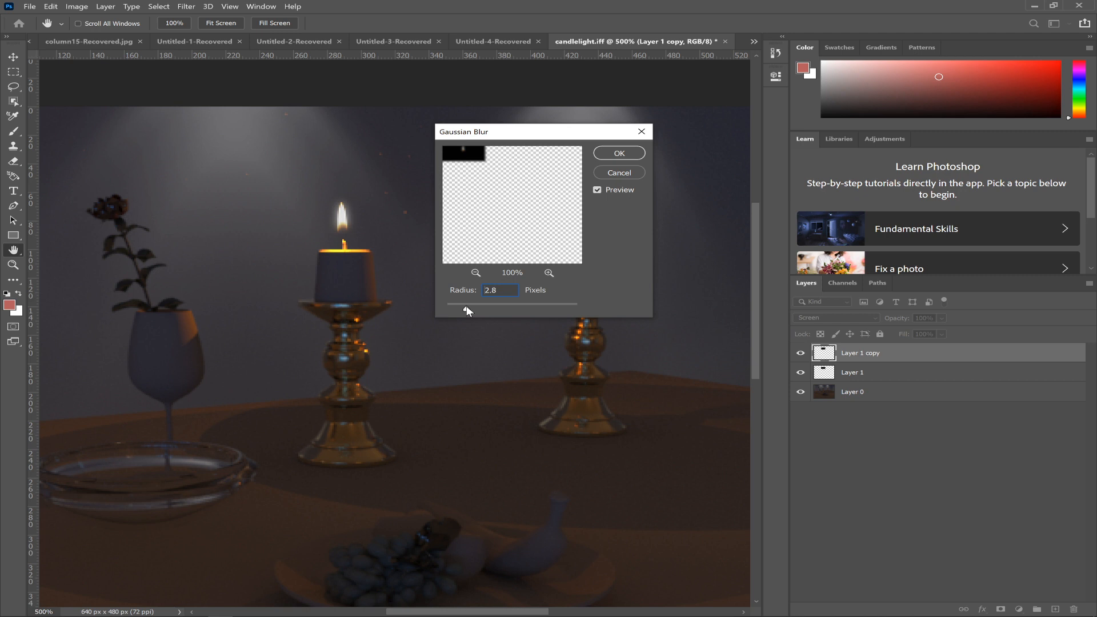
pyautogui.moveTo(470, 309); pyautogui.dragTo(468, 310)
pyautogui.click(476, 306)
pyautogui.click(606, 153)
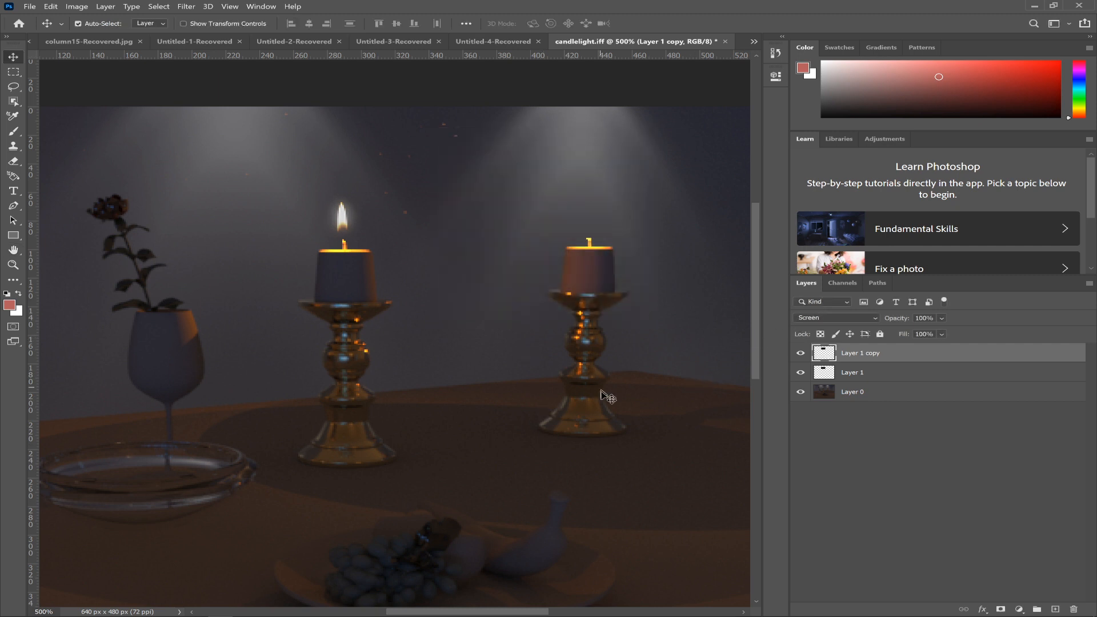
# Try duplicating the blurred flame layer and lowering its opacity to 47%, and revert both changes.
pyautogui.keyDown('ctrl'); pyautogui.keyDown('alt'); pyautogui.moveTo(608, 410); pyautogui.dragTo(609, 413); pyautogui.keyUp('alt'); pyautogui.keyUp('ctrl')
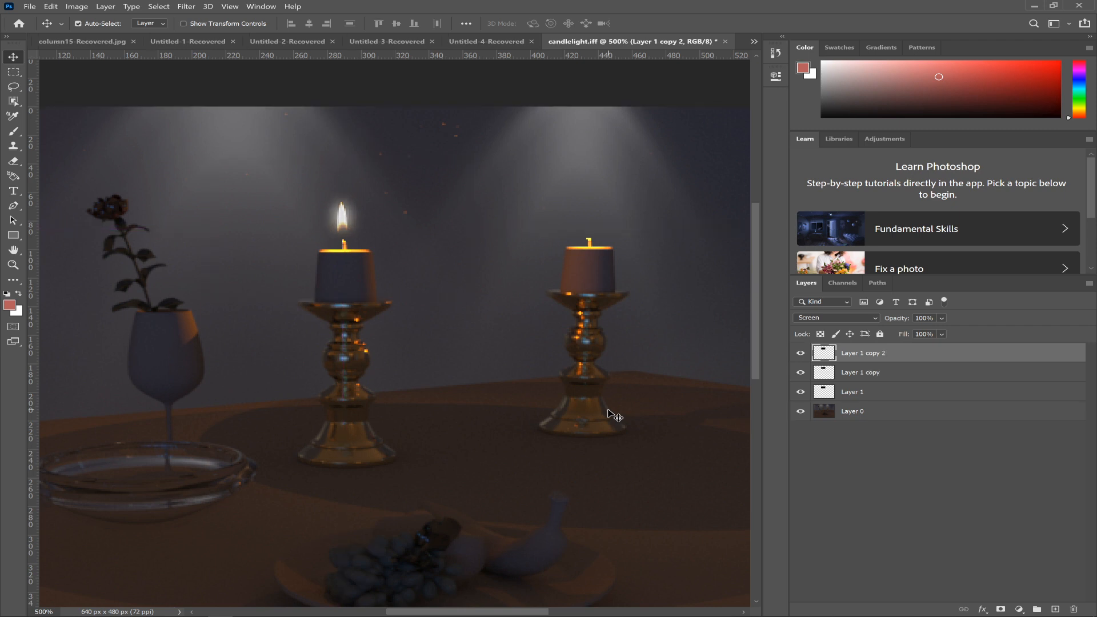
pyautogui.hotkey('ctrl', 'z')
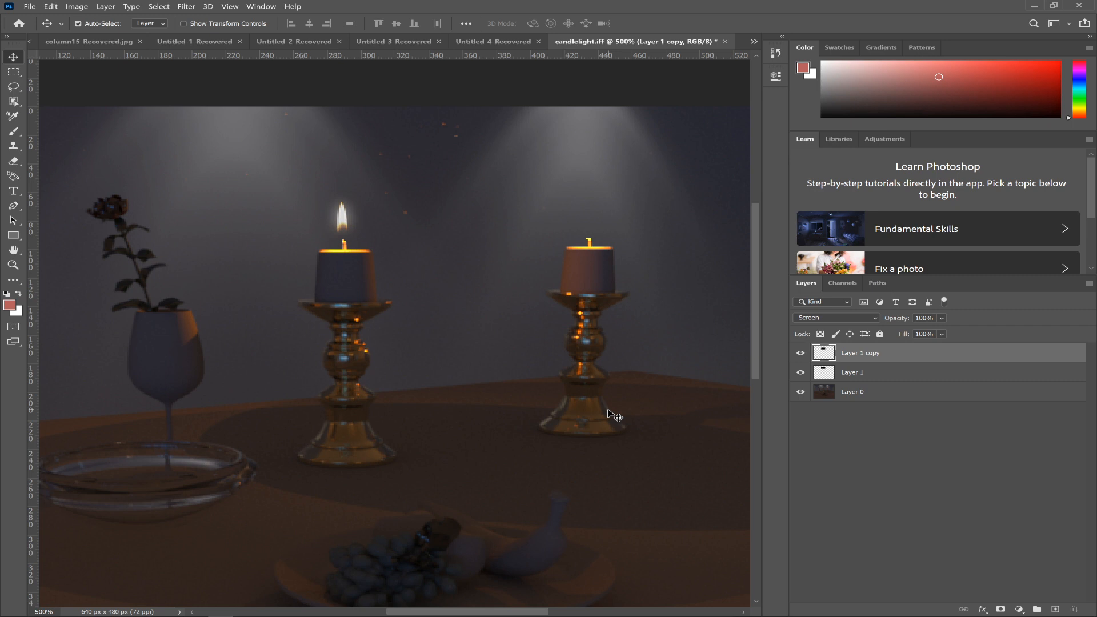
pyautogui.click(941, 318)
pyautogui.click(945, 331)
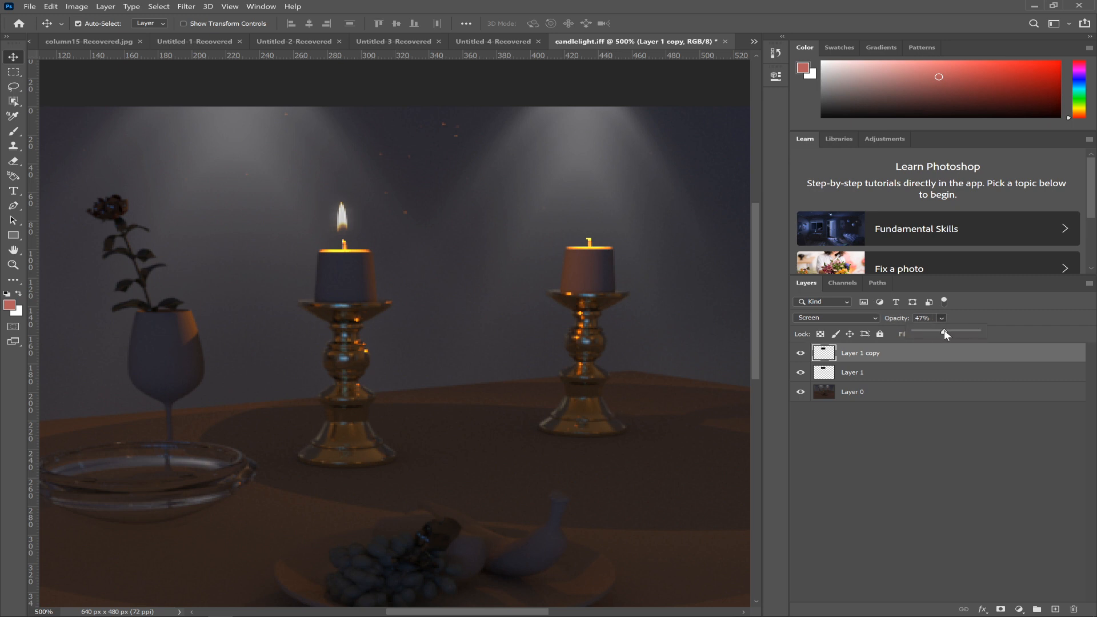
pyautogui.moveTo(946, 332); pyautogui.dragTo(1004, 337)
pyautogui.click(836, 360)
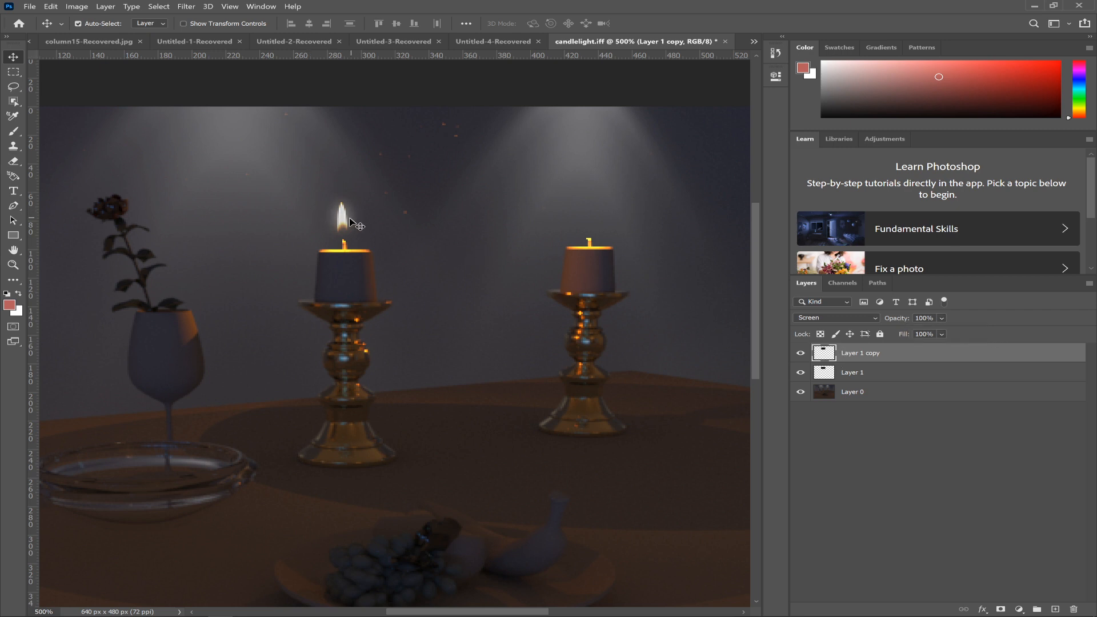
# Duplicate the original unblurred flame layer in place and move the new copy to the top of the layer stack.
pyautogui.click(892, 381)
pyautogui.keyDown('alt'); pyautogui.moveTo(578, 460); pyautogui.dragTo(573, 460); pyautogui.keyUp('alt')
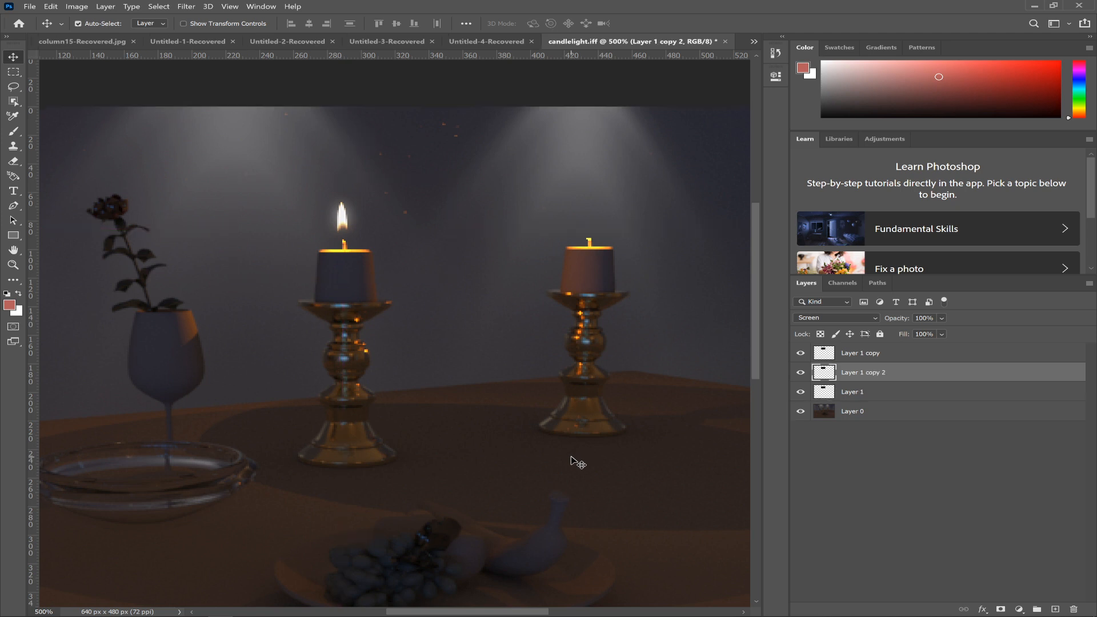
pyautogui.moveTo(918, 372); pyautogui.dragTo(907, 350)
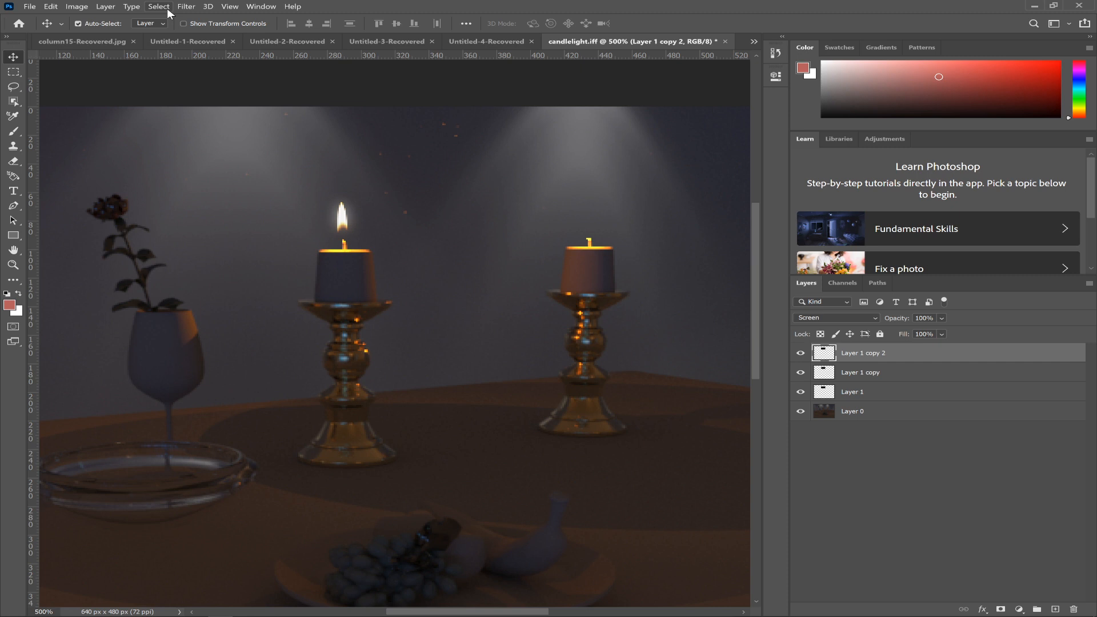
# Apply a Gaussian Blur with a 13.9-pixel radius to the topmost flame copy and toggle its visibility to check the glow.
pyautogui.click(186, 6)
pyautogui.moveTo(283, 127)
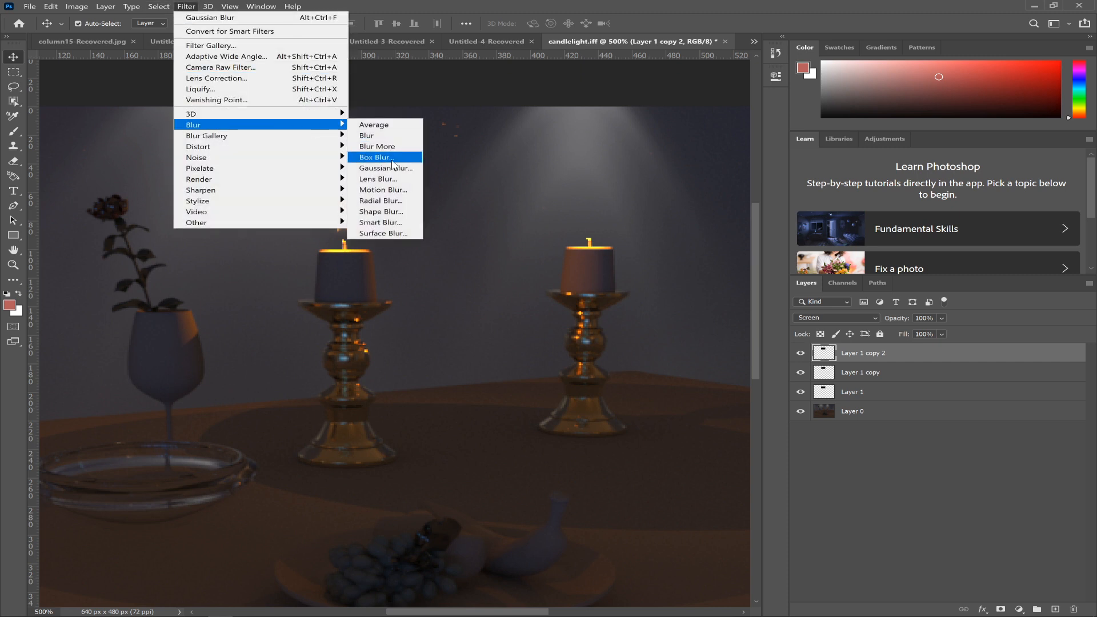
pyautogui.click(388, 168)
pyautogui.moveTo(482, 310); pyautogui.dragTo(501, 310)
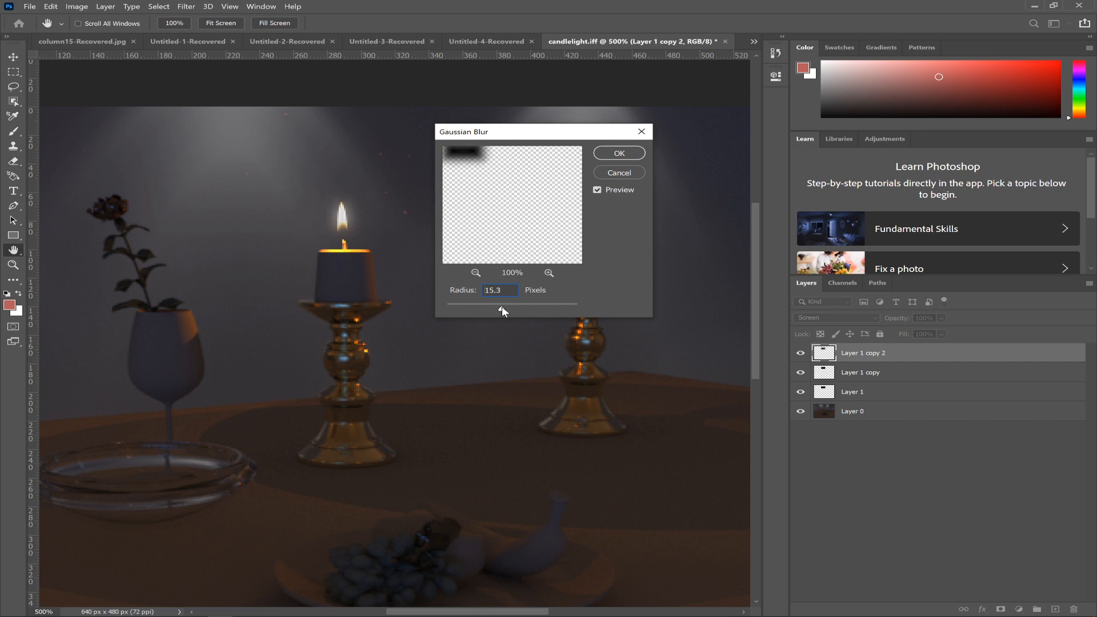
pyautogui.moveTo(506, 309); pyautogui.dragTo(499, 307)
pyautogui.moveTo(500, 309); pyautogui.dragTo(502, 309)
pyautogui.click(622, 154)
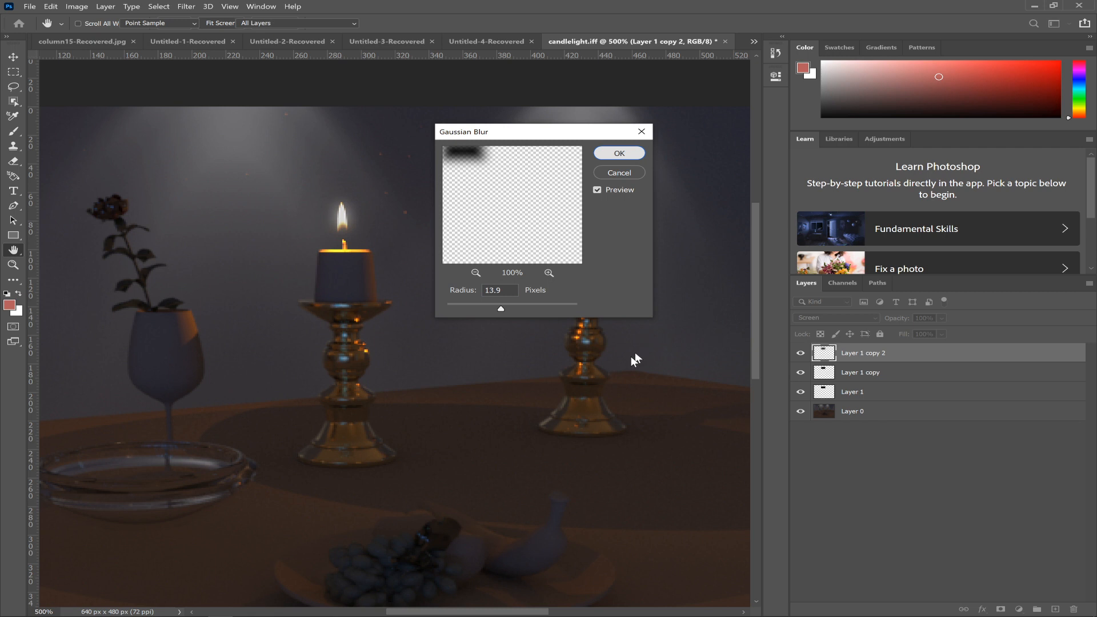
pyautogui.click(801, 354)
pyautogui.click(800, 354)
pyautogui.click(800, 356)
pyautogui.click(800, 355)
# Rename the topmost flame copy "outer glow" and the blurred copy beneath it "inner glow", and check the inner glow's effect.
pyautogui.doubleClick(849, 353)
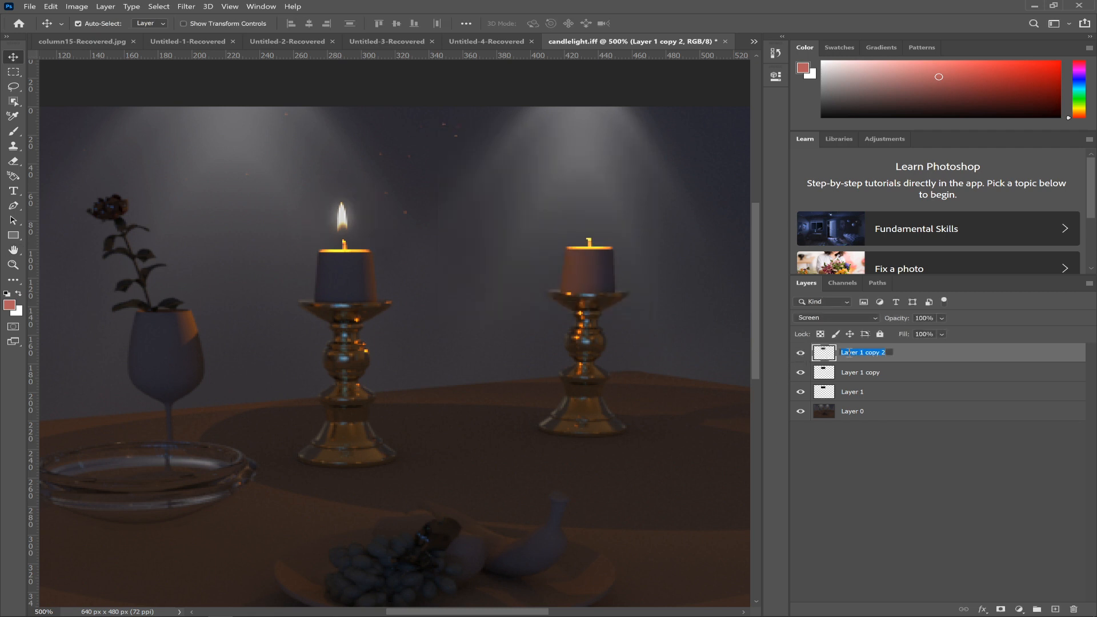
pyautogui.write('outer glow')
pyautogui.press('Return')
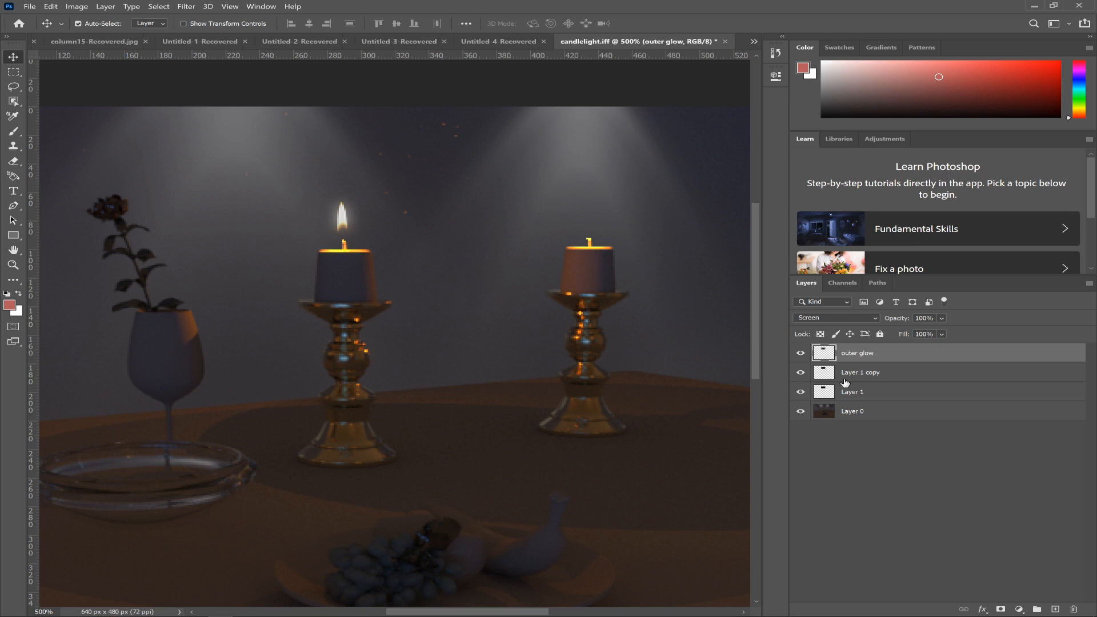
pyautogui.doubleClick(850, 374)
pyautogui.write('inner glow')
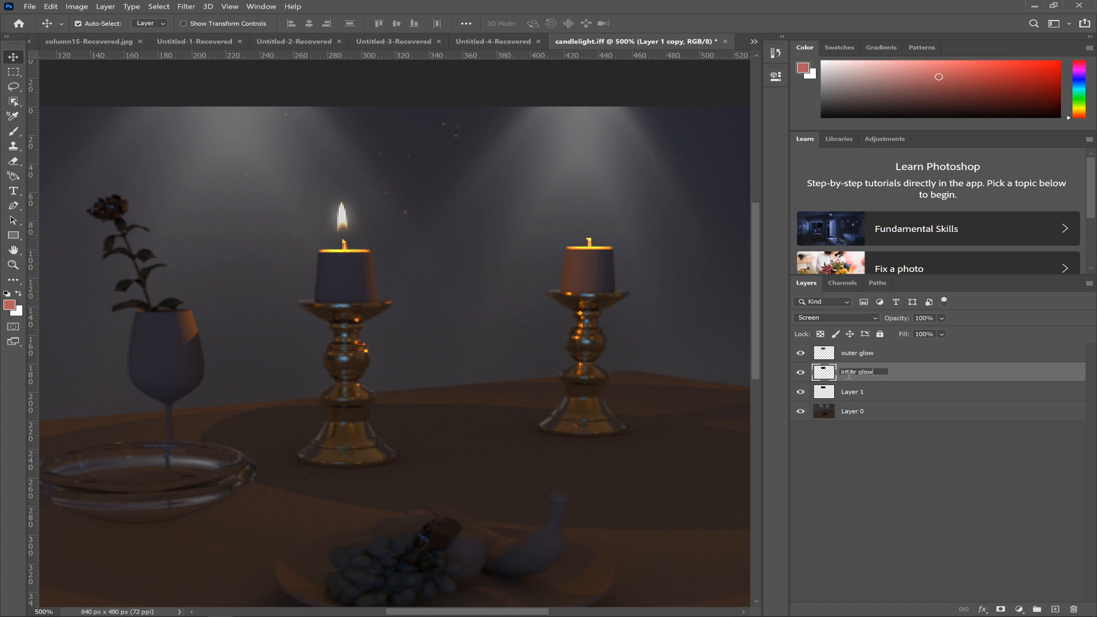
pyautogui.press('Return')
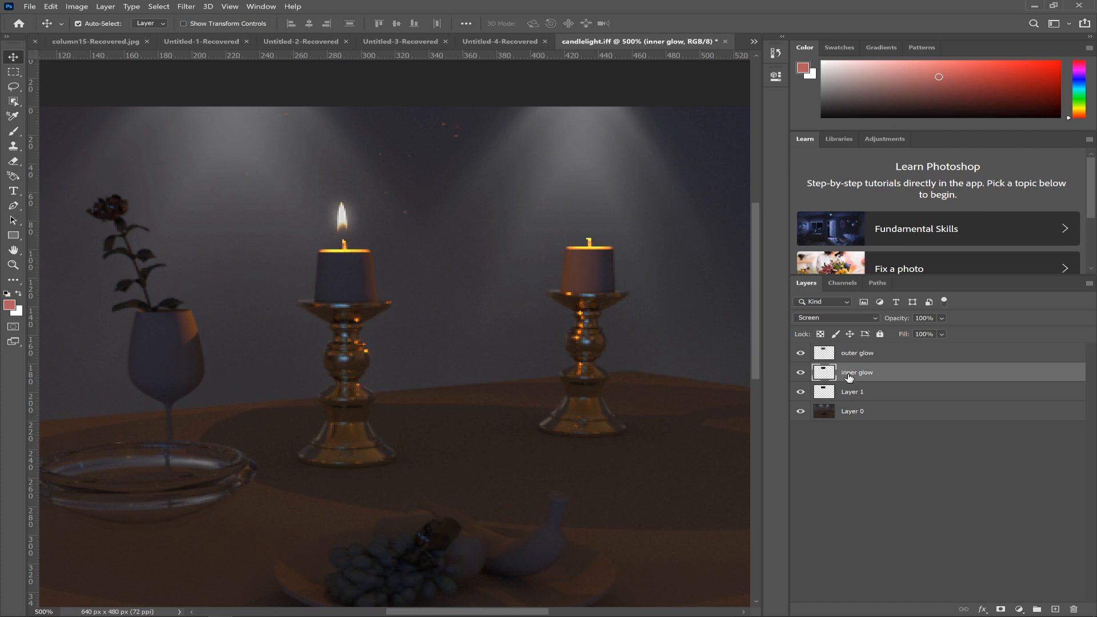
pyautogui.click(801, 374)
pyautogui.click(801, 374)
pyautogui.click(801, 374)
pyautogui.click(801, 374)
# Group the outer glow, inner glow and original flame layers together and expand the group.
pyautogui.hotkey('ctrl', '-')
pyautogui.hotkey('ctrl', '-')
pyautogui.hotkey('ctrl', '-')
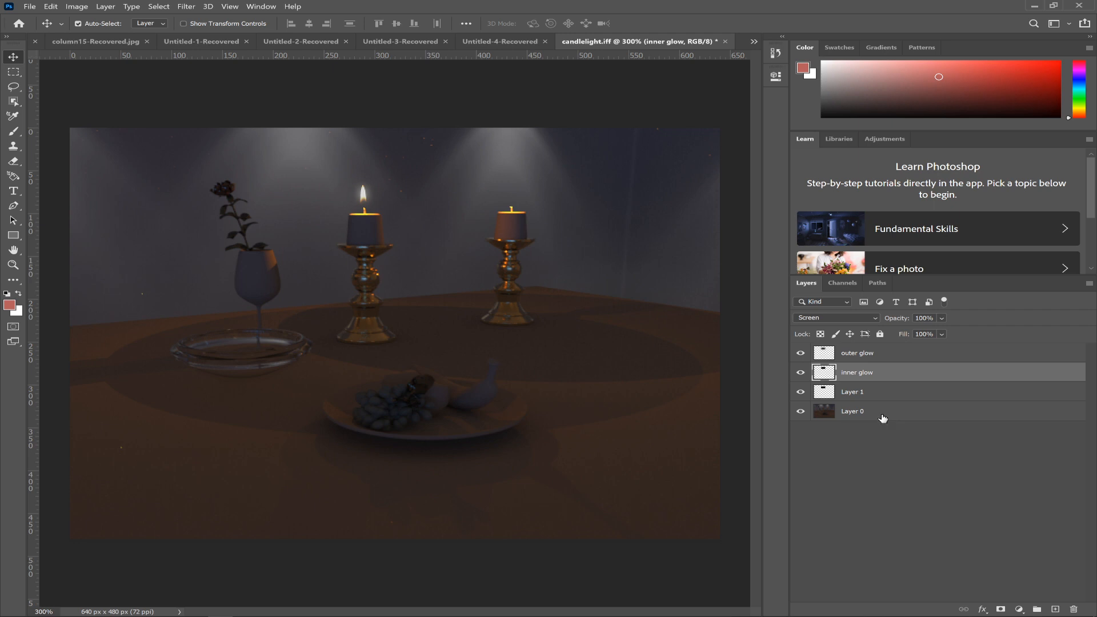
pyautogui.click(869, 355)
pyautogui.keyDown('shift'); pyautogui.click(864, 389); pyautogui.keyUp('shift')
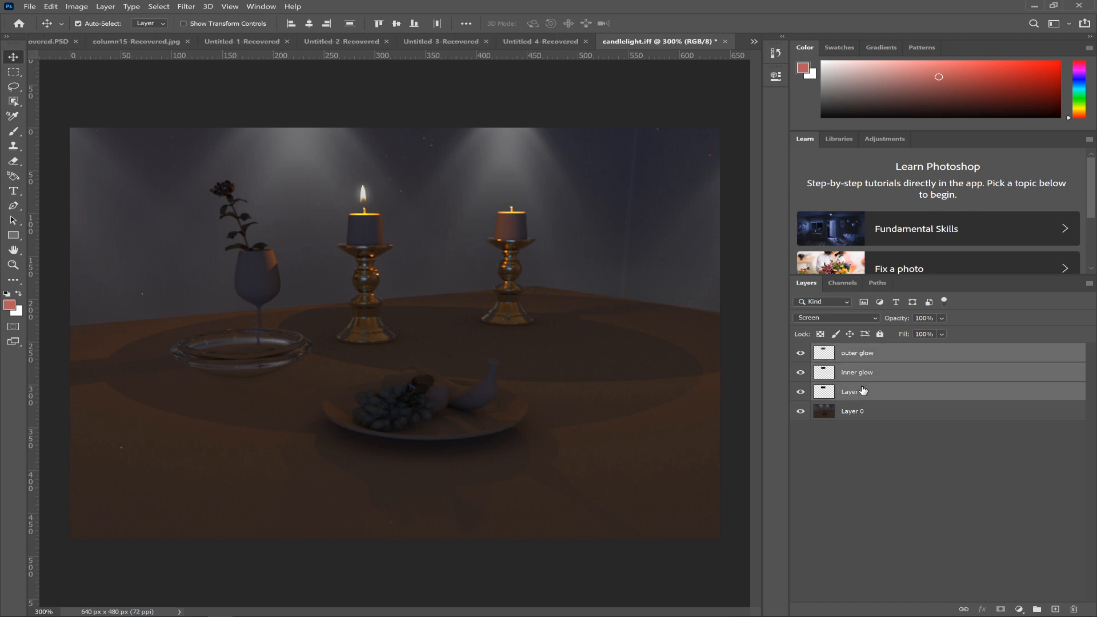
pyautogui.hotkey('ctrl', 'g')
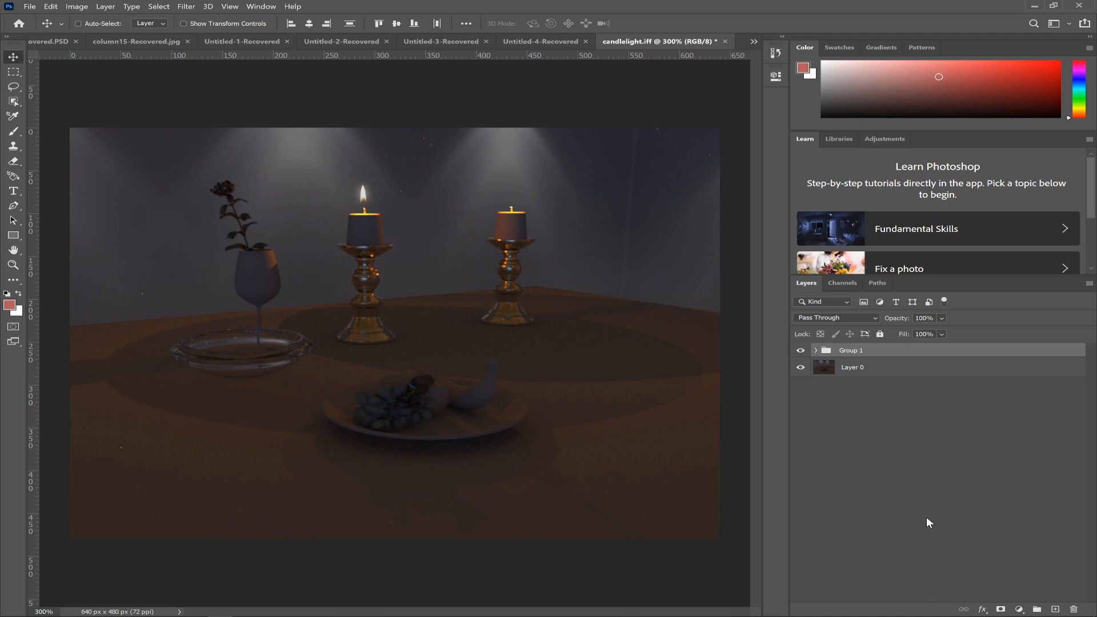
pyautogui.click(817, 350)
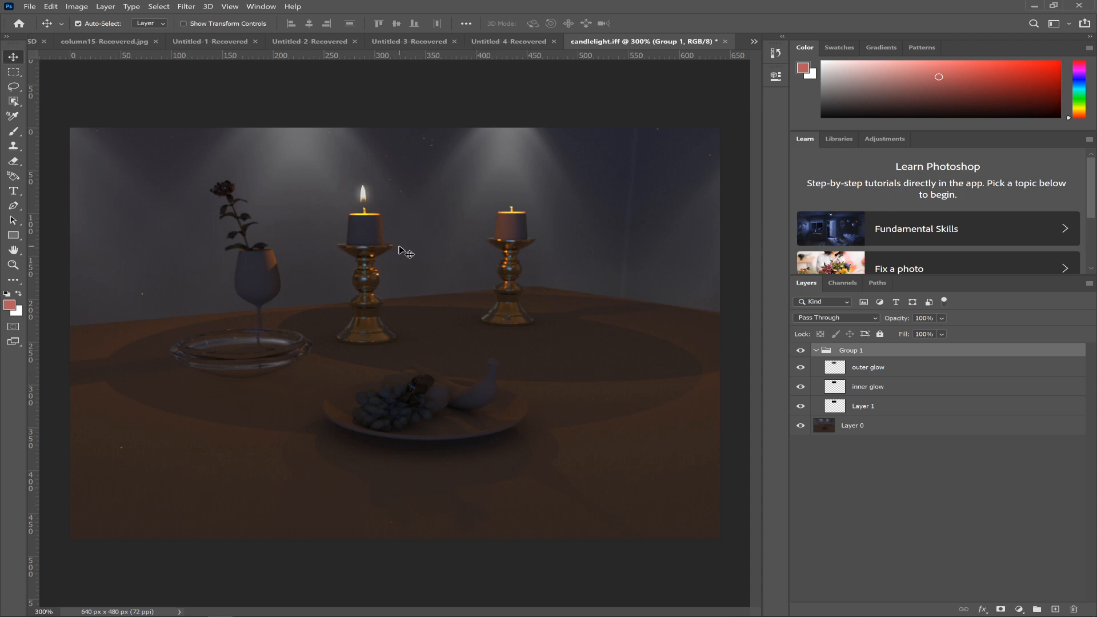
# Delete the outer glow layer and lower the inner glow and flame layers together onto the left candle's wick.
pyautogui.click(366, 244)
pyautogui.press('ctrl')
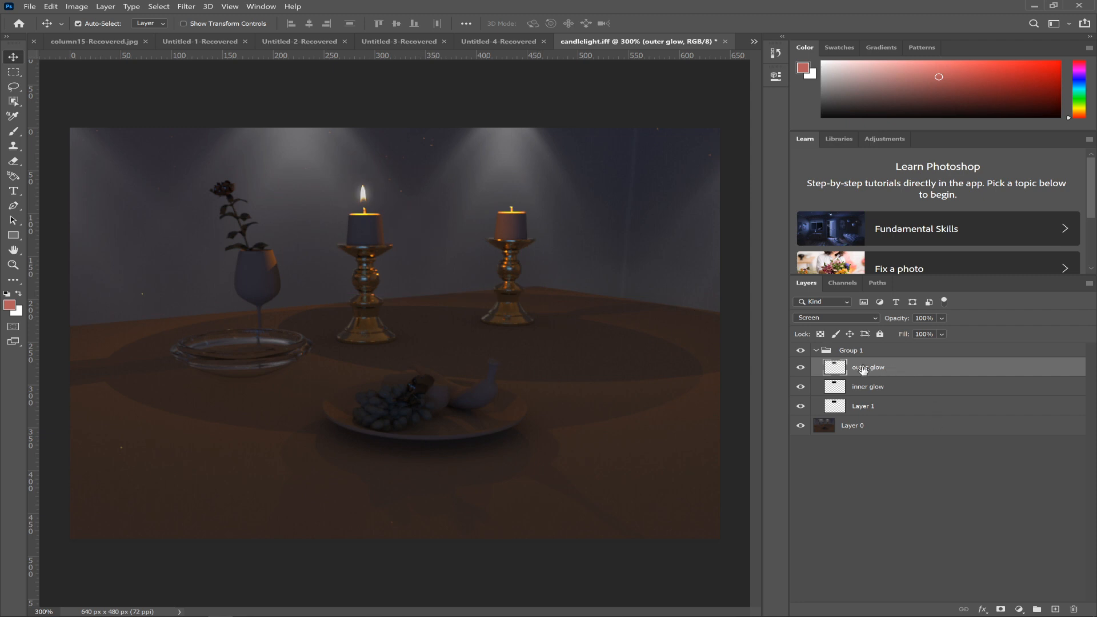
pyautogui.press('Delete')
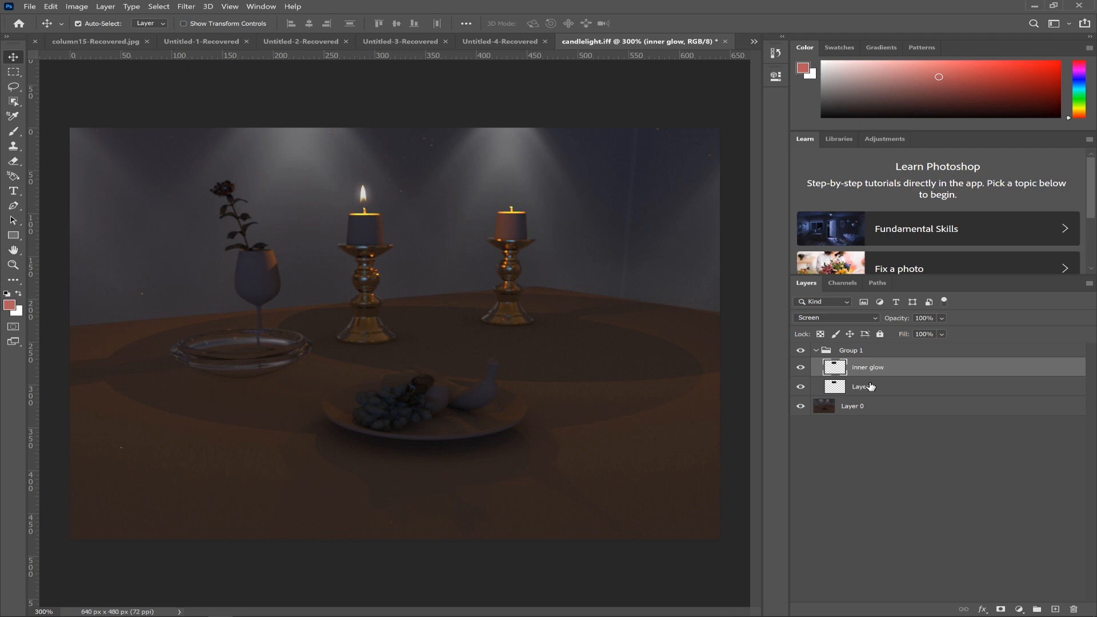
pyautogui.keyDown('ctrl'); pyautogui.click(871, 387); pyautogui.keyUp('ctrl')
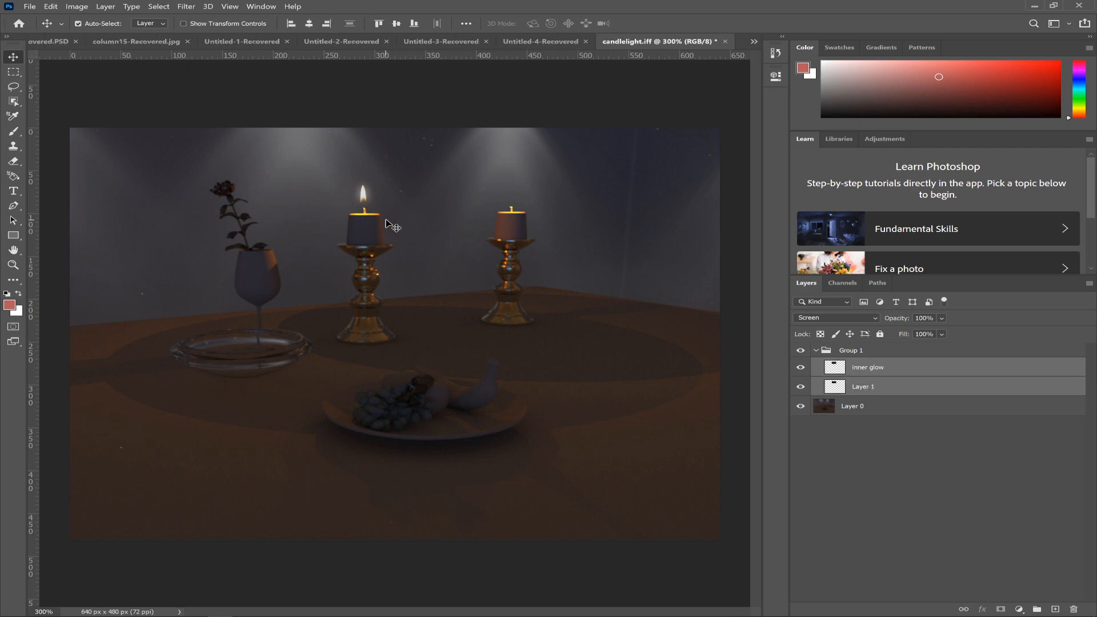
pyautogui.moveTo(362, 195); pyautogui.dragTo(363, 200)
# Duplicate the flame group in place and collapse the original group.
pyautogui.click(878, 351)
pyautogui.press('ctrl')
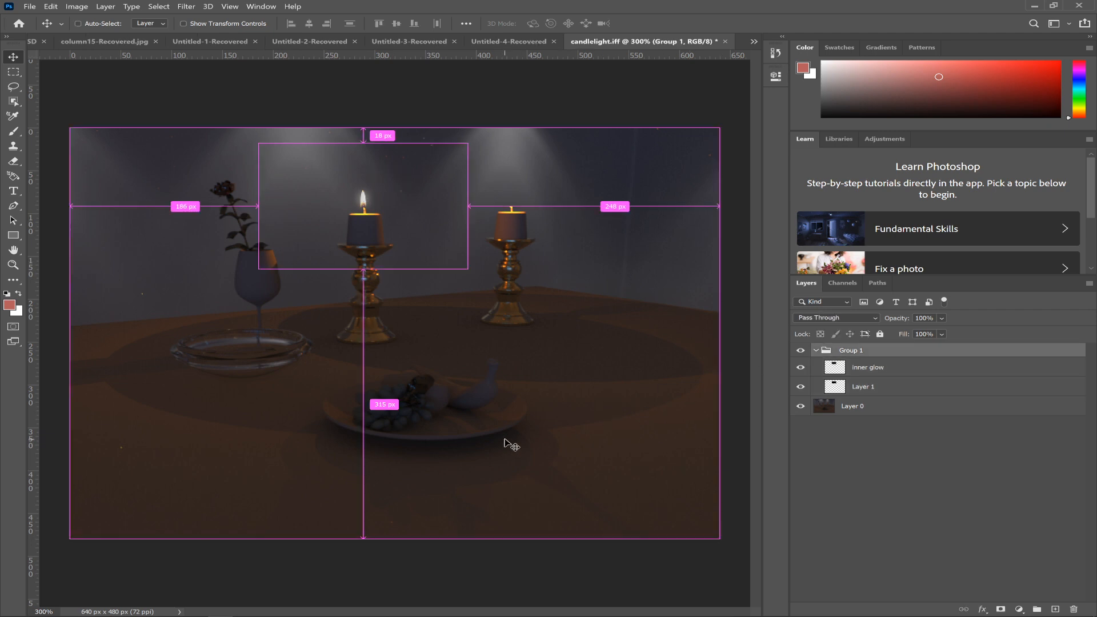
pyautogui.keyDown('alt'); pyautogui.click(543, 436); pyautogui.keyUp('alt')
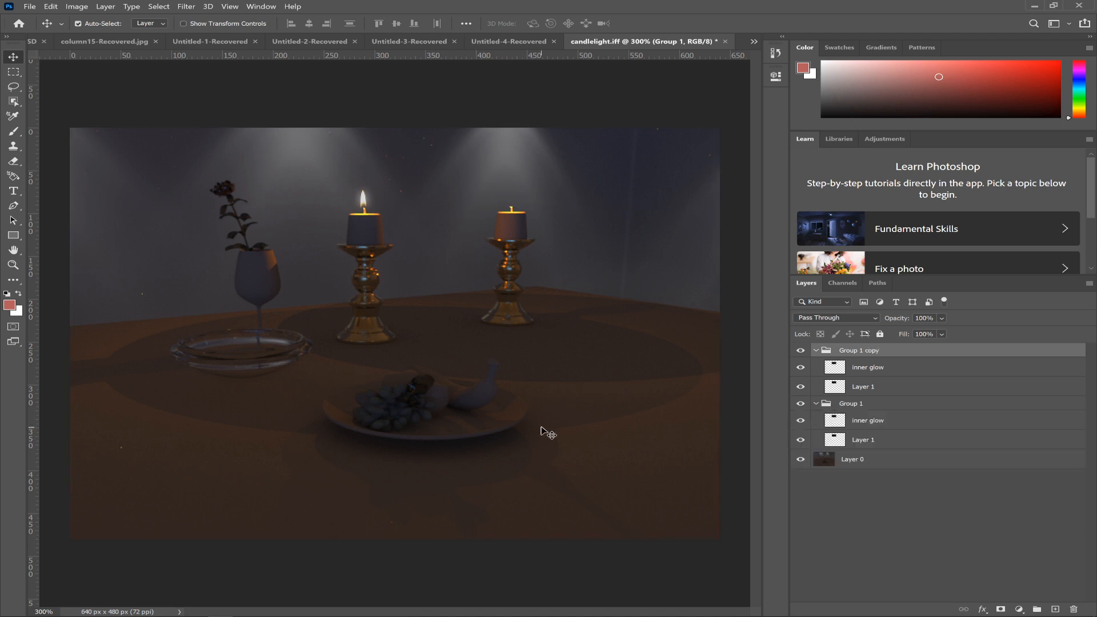
pyautogui.click(827, 404)
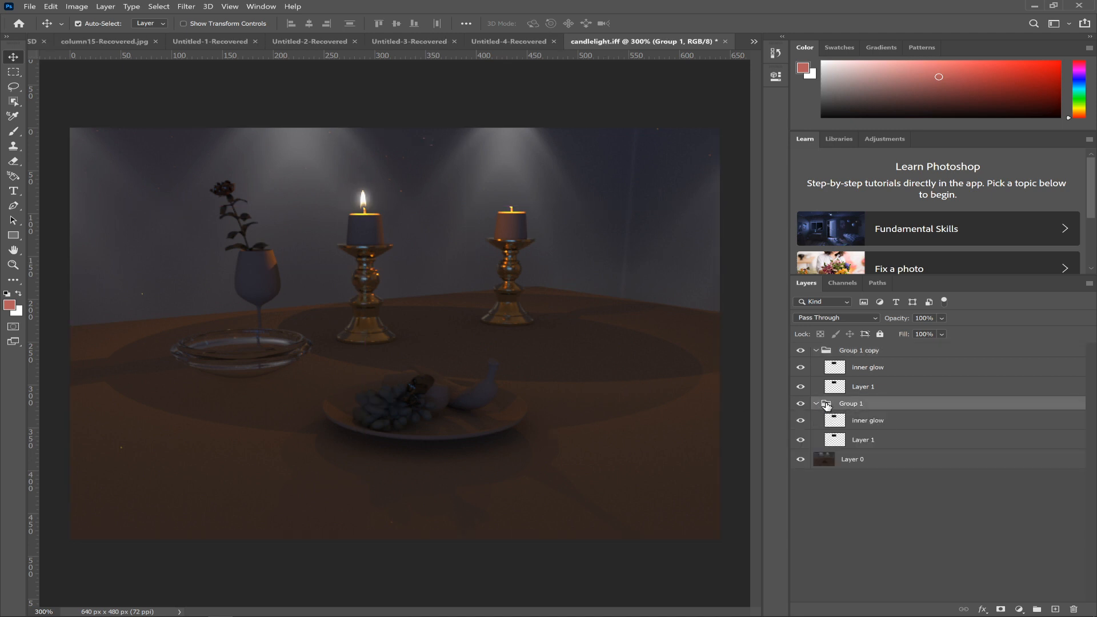
pyautogui.click(818, 404)
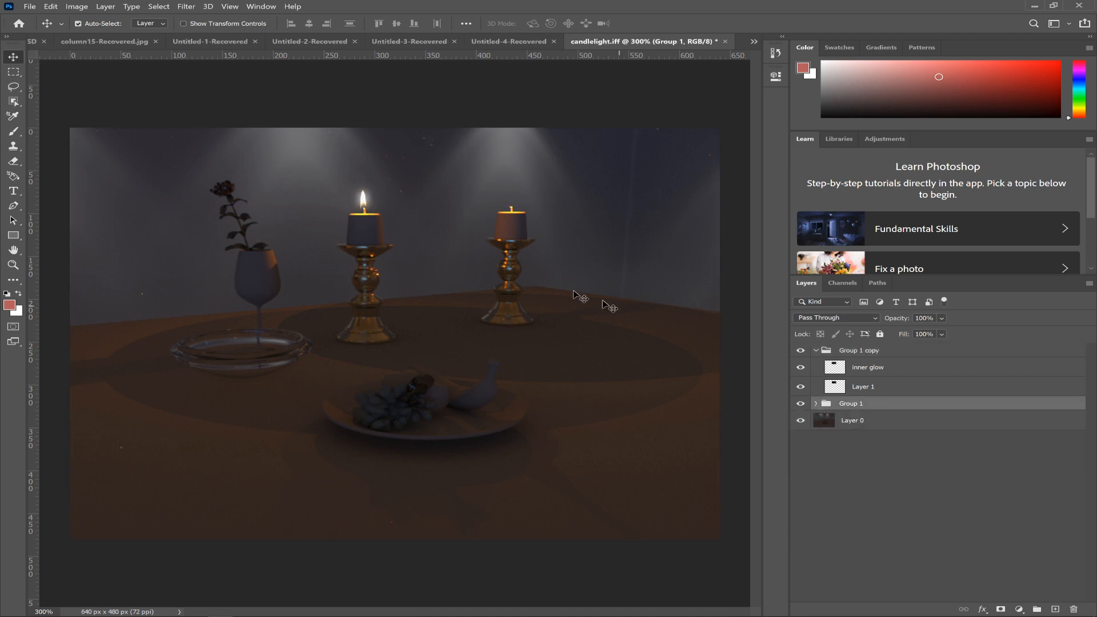
# Move the duplicated group's inner glow and flame layers together onto the right candle's wick, and deselect all layers.
pyautogui.click(863, 351)
pyautogui.click(866, 368)
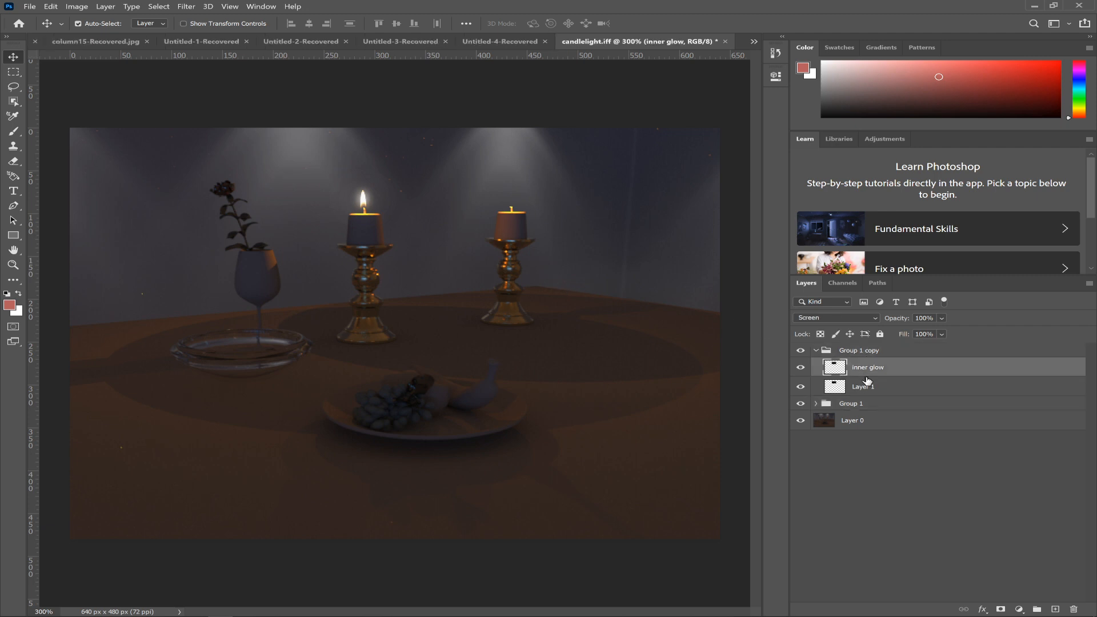
pyautogui.keyDown('shift'); pyautogui.click(866, 389); pyautogui.keyUp('shift')
pyautogui.moveTo(378, 203); pyautogui.dragTo(512, 199)
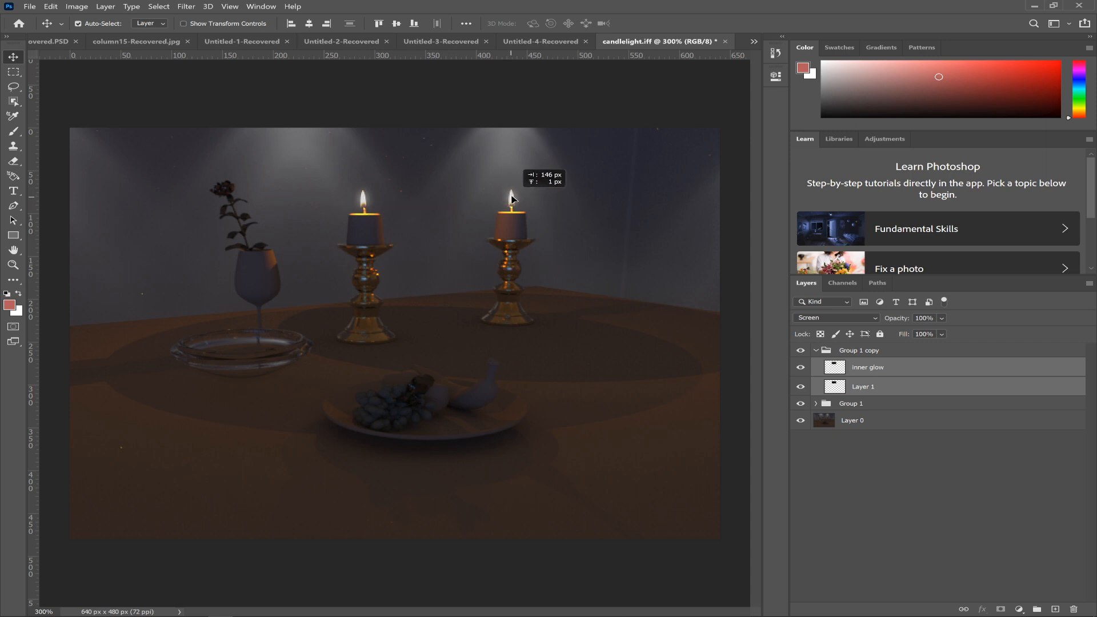
pyautogui.moveTo(510, 195); pyautogui.dragTo(510, 196)
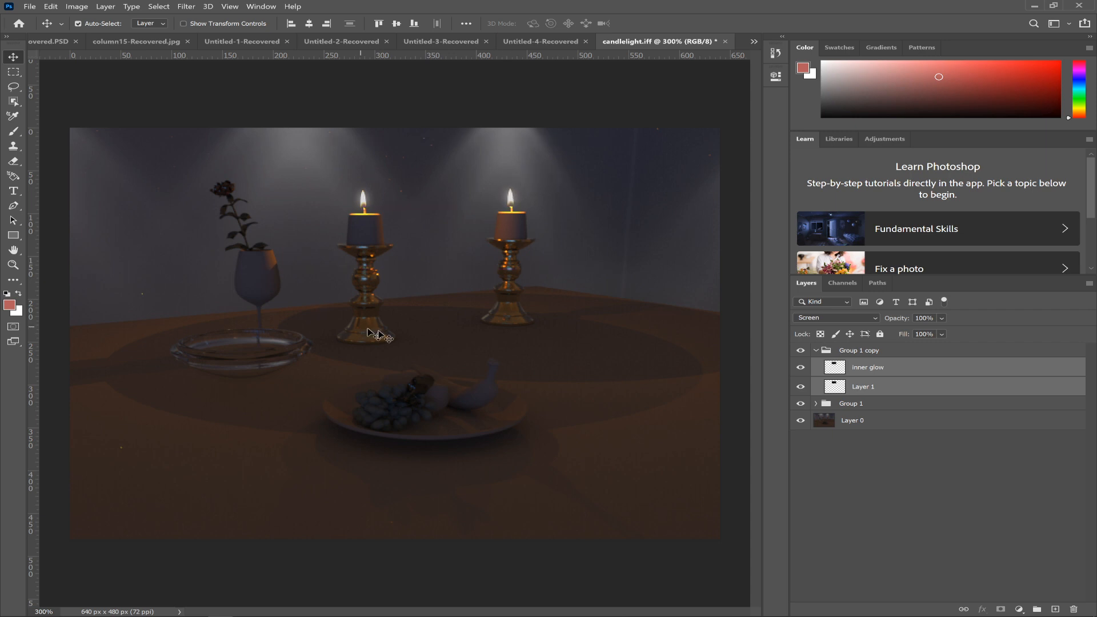
pyautogui.click(833, 490)
pyautogui.click(834, 491)
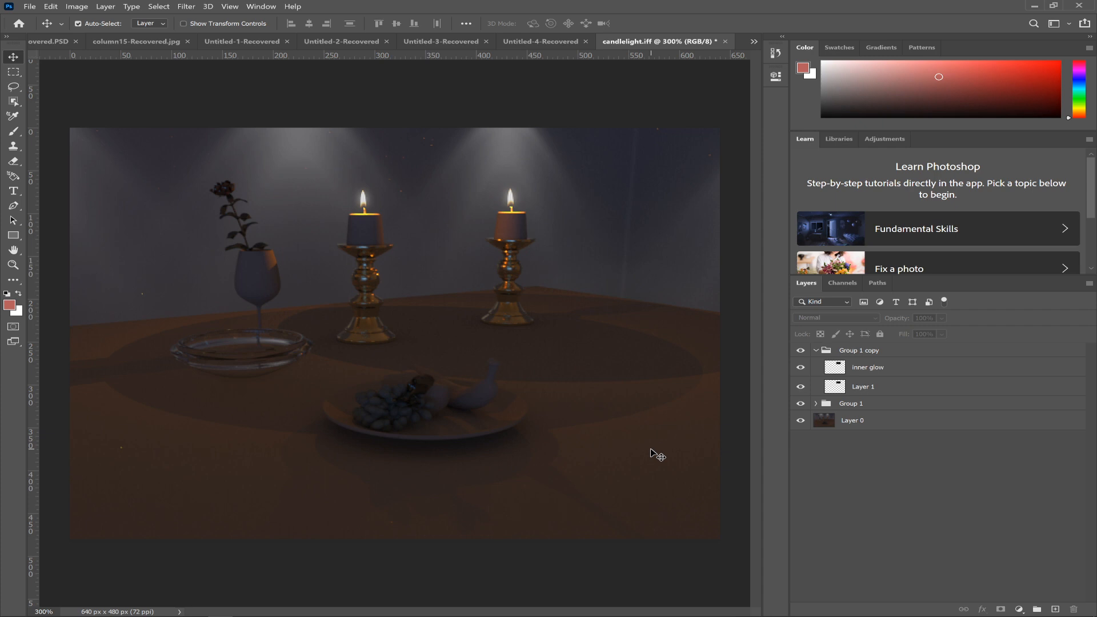
# Switch to the browser to read the general-chat channel in Discord, and return to the candlelight image in Photoshop.
pyautogui.hotkey('alt', 'Tab')
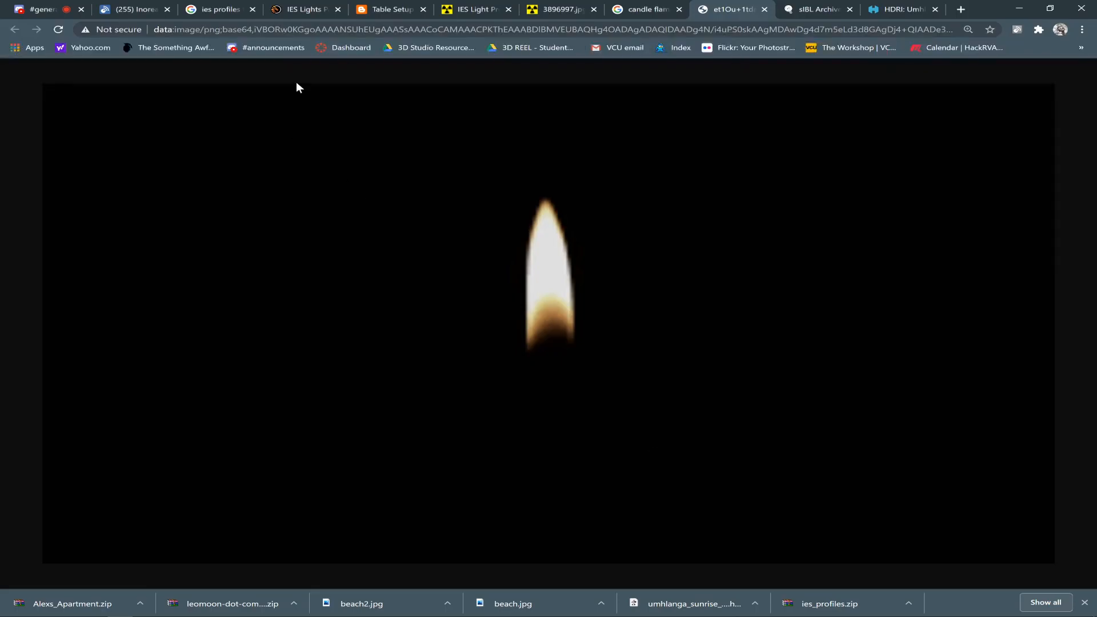
pyautogui.click(30, 12)
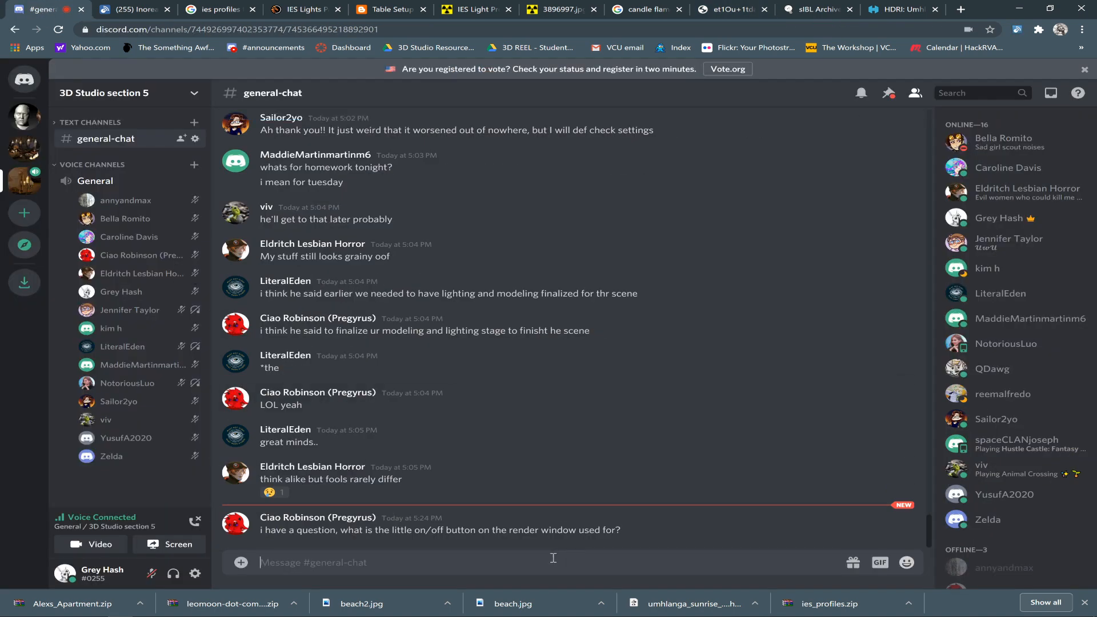
pyautogui.hotkey('alt', 'Tab')
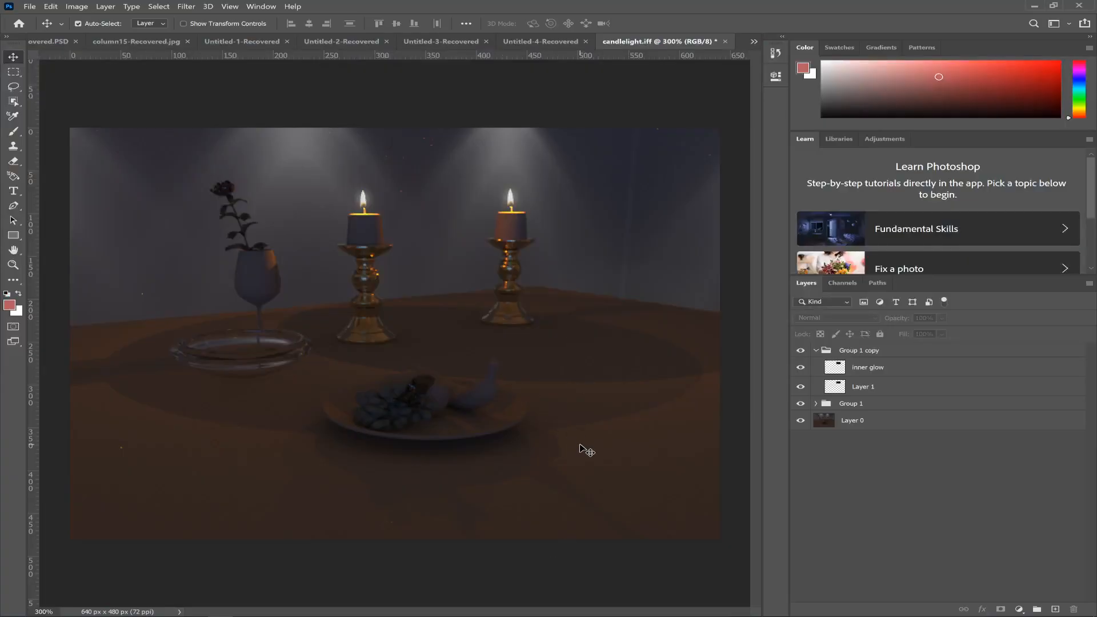
# Check Discord's general-chat channel in the browser for new messages twice, going back to the candlelight image in Photoshop each time.
pyautogui.hotkey('alt', 'Tab')
pyautogui.hotkey('alt', 'Tab')
pyautogui.hotkey('alt', 'Tab')
pyautogui.hotkey('alt', 'Tab')
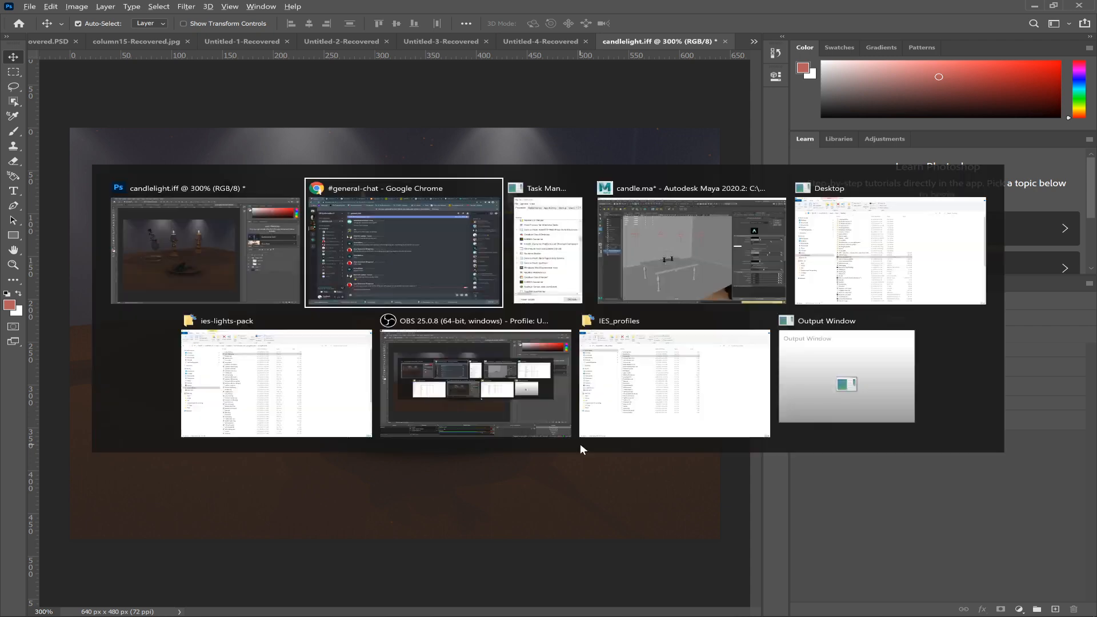
pyautogui.hotkey('alt', 'Tab')
pyautogui.hotkey('alt', 'Tab')
pyautogui.hotkey('alt', 'Tab')
pyautogui.hotkey('alt', 'Tab')
pyautogui.hotkey('alt', 'Tab')
pyautogui.hotkey('alt', 'Tab')
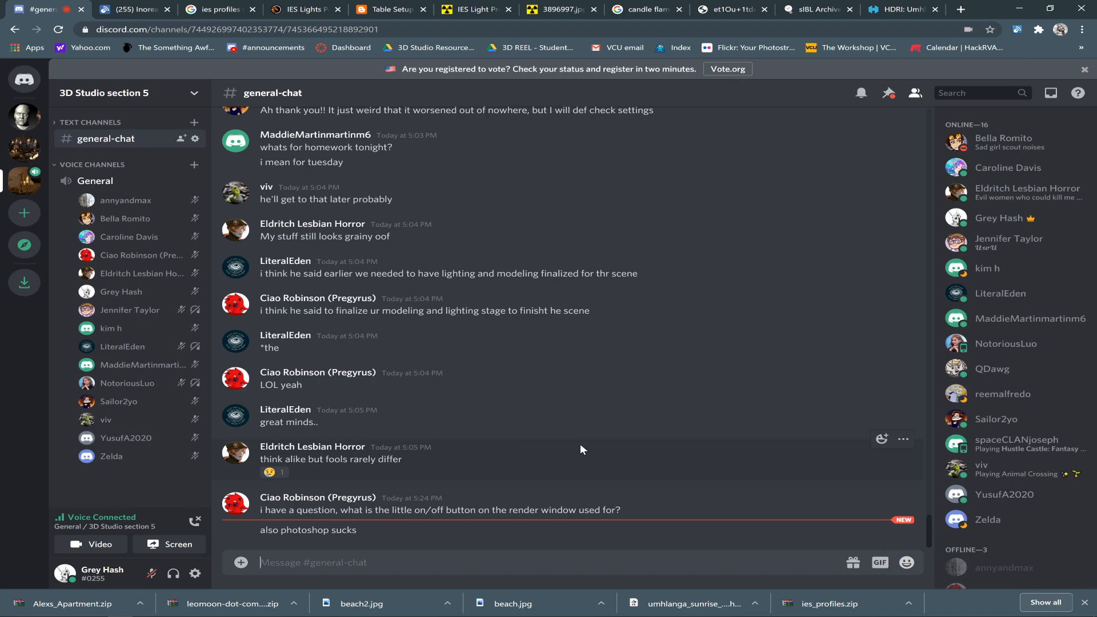
pyautogui.hotkey('alt', 'Tab')
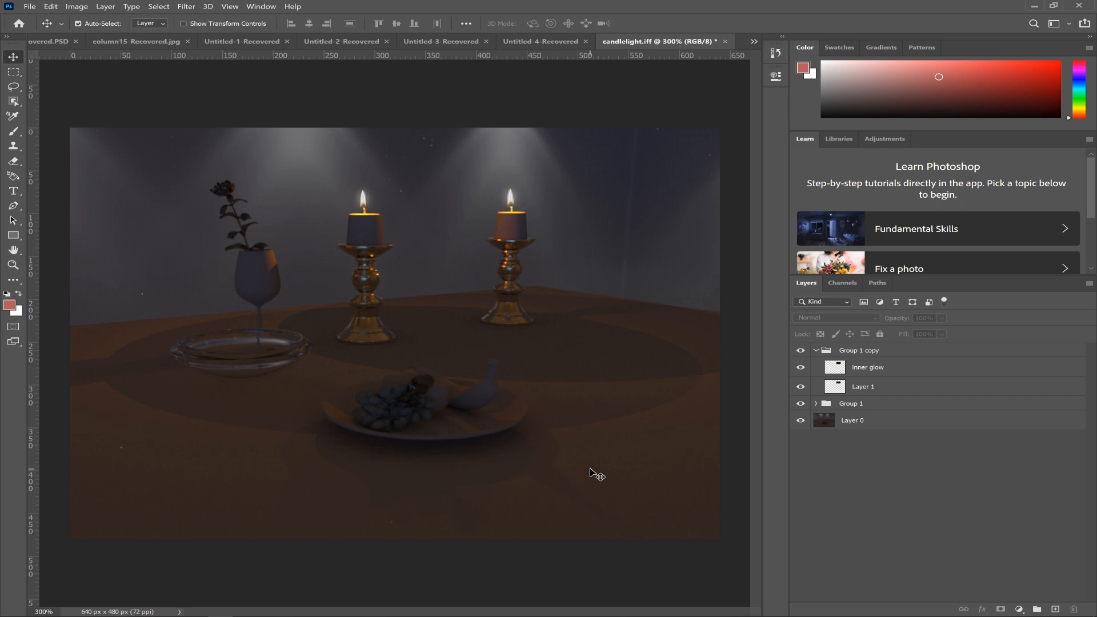
pyautogui.hotkey('alt', 'Tab')
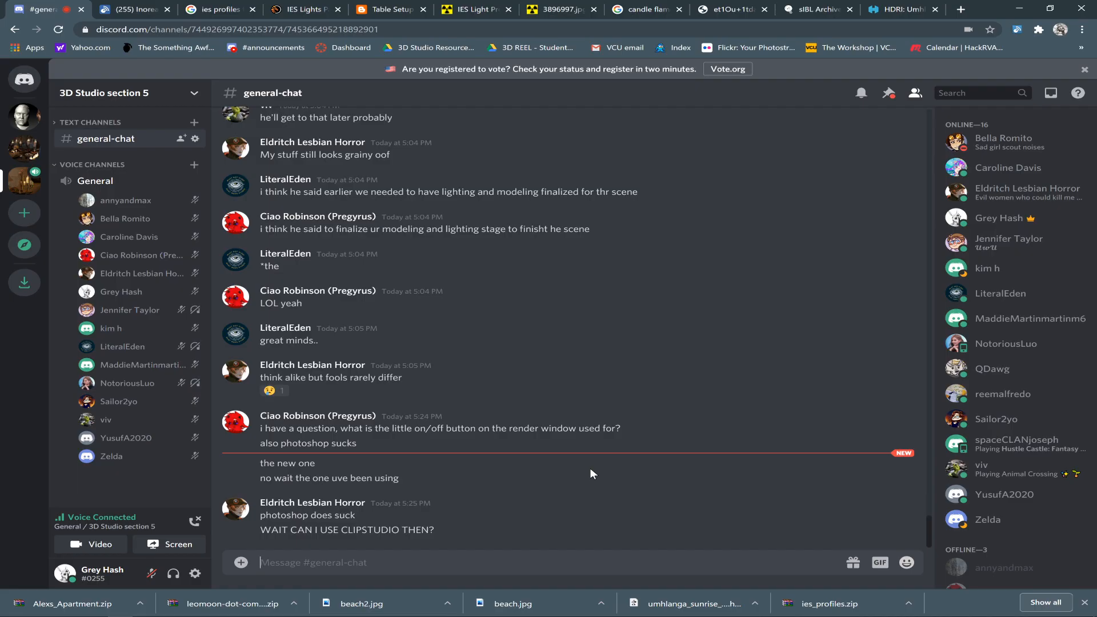
pyautogui.hotkey('alt', 'Tab')
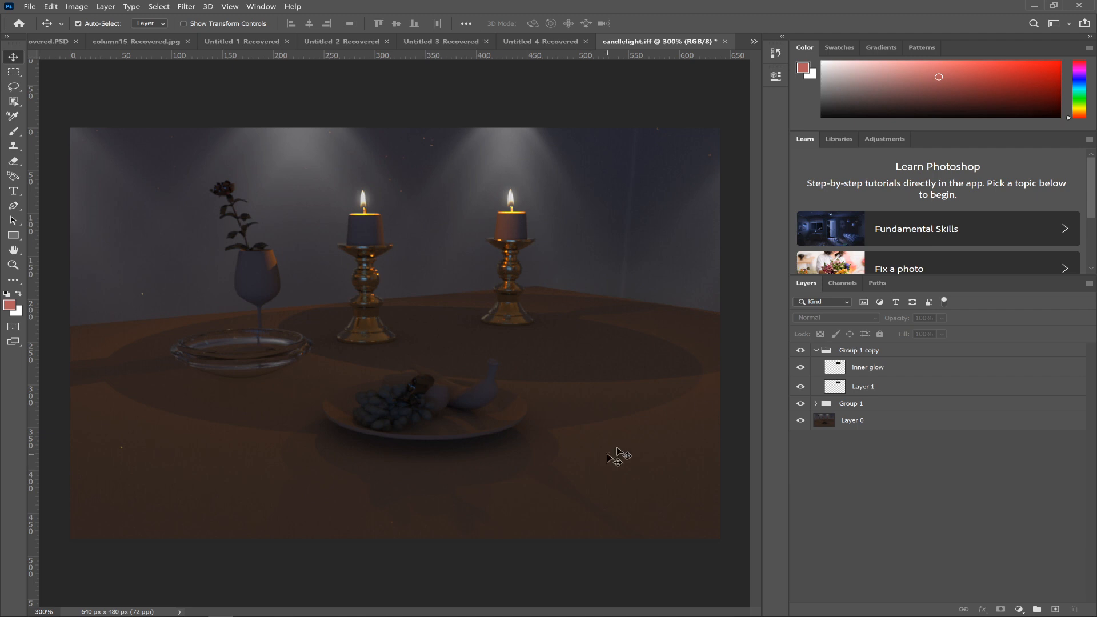
# Duplicate the inner glow layer inside the Group 1 copy layer group to strengthen the right flame's glow.
pyautogui.click(815, 354)
pyautogui.click(815, 352)
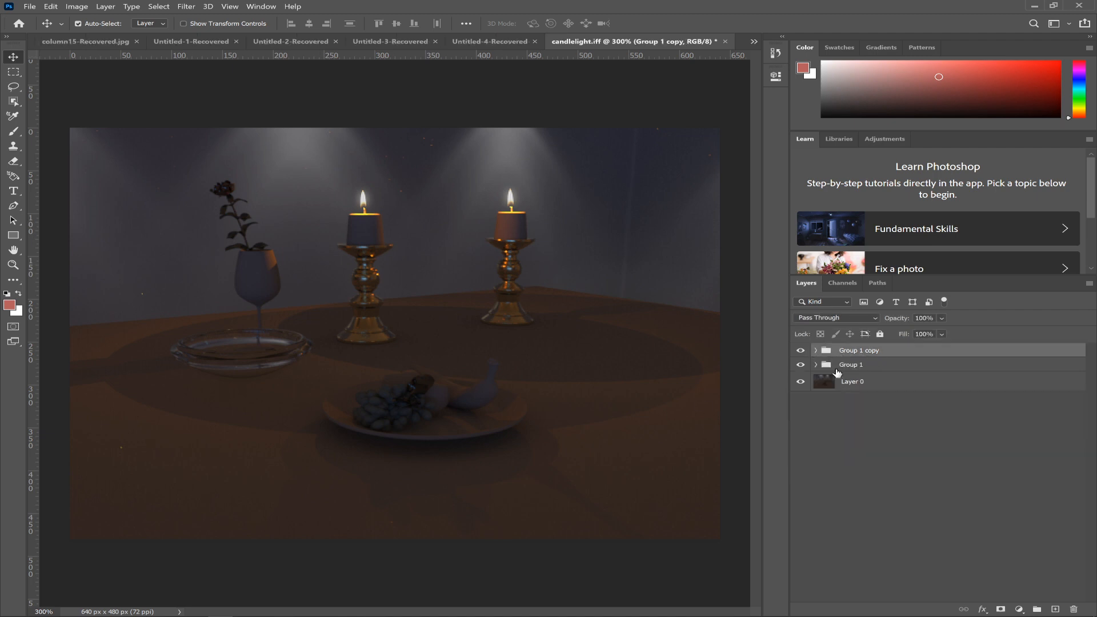
pyautogui.click(818, 350)
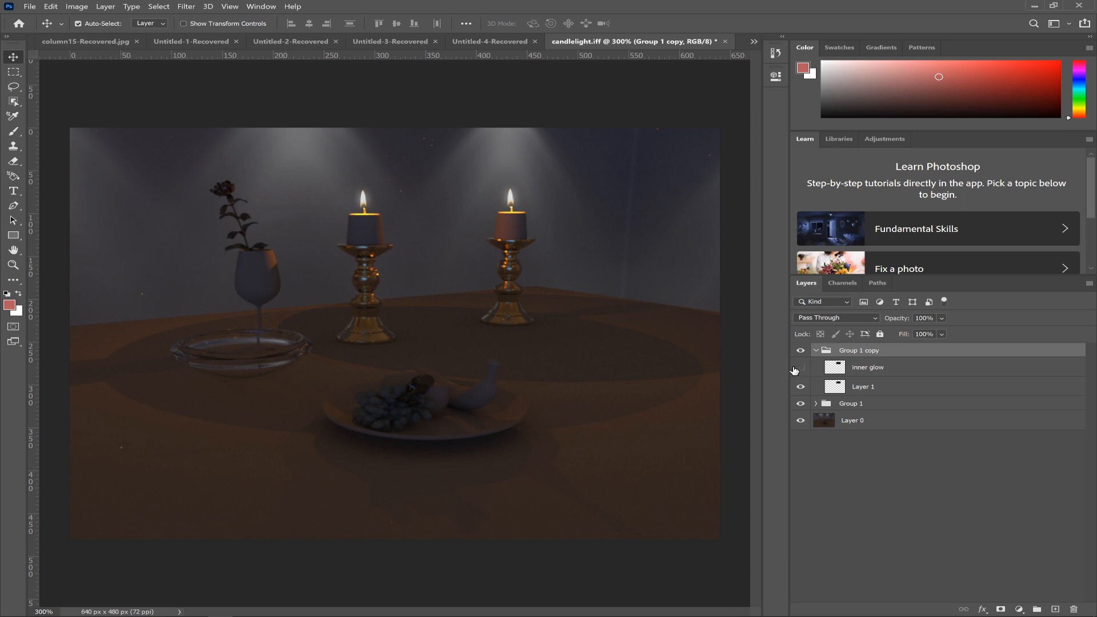
pyautogui.hotkey('shift', 'alt', 's')
pyautogui.click(882, 372)
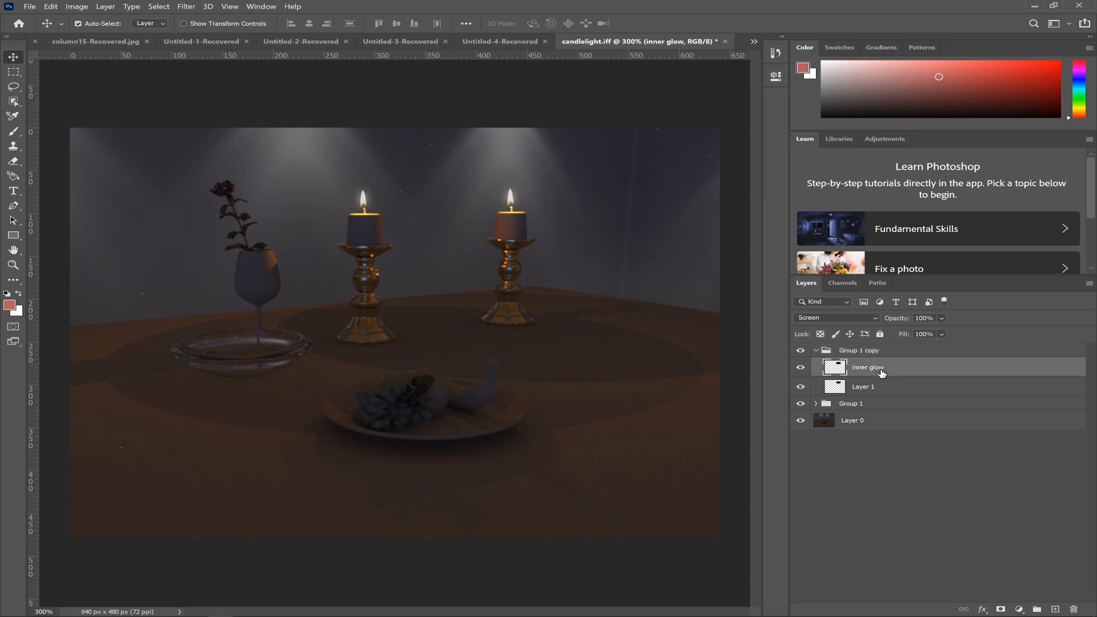
pyautogui.hotkey('ctrl', 'j')
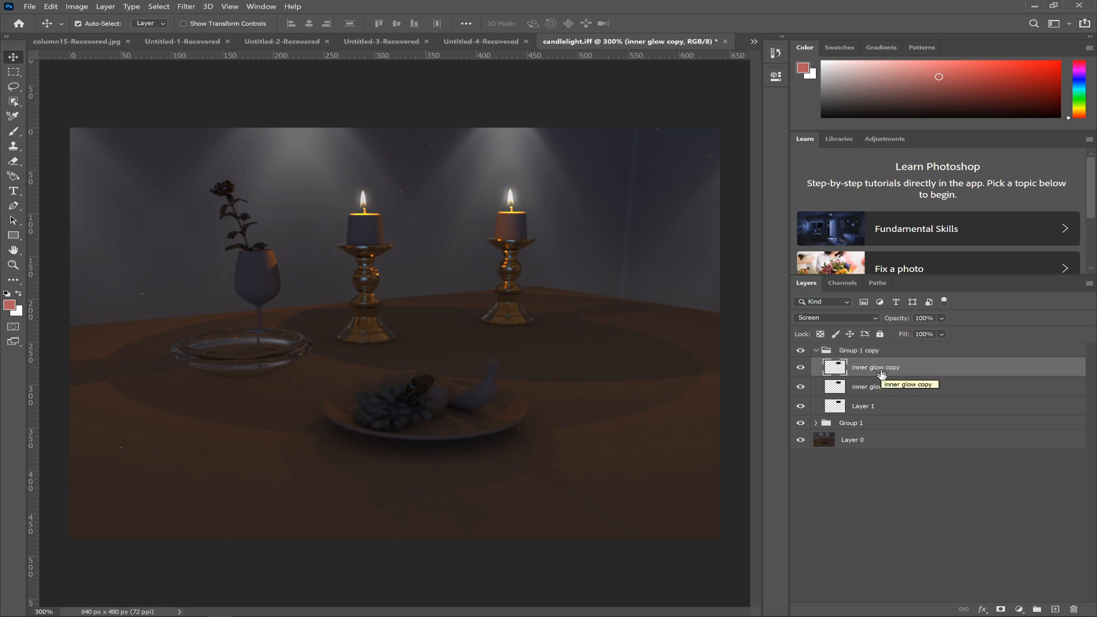
# Expand Group 1 and duplicate its inner glow layer to strengthen the left flame's glow.
pyautogui.keyDown('ctrl'); pyautogui.click(816, 423); pyautogui.keyUp('ctrl')
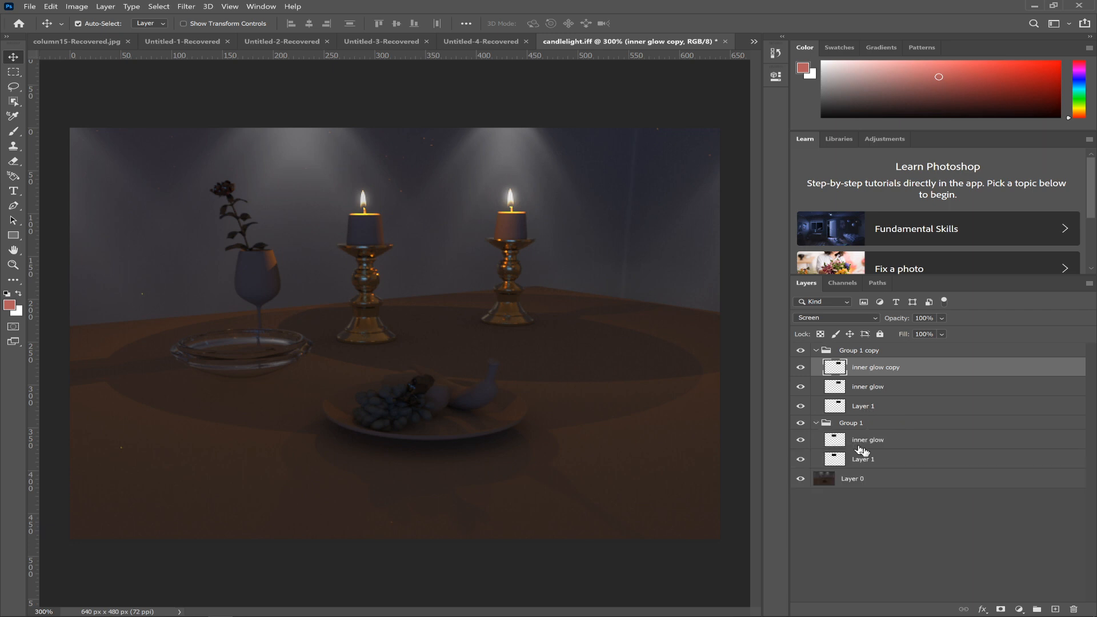
pyautogui.click(893, 447)
pyautogui.hotkey('ctrl', 'j')
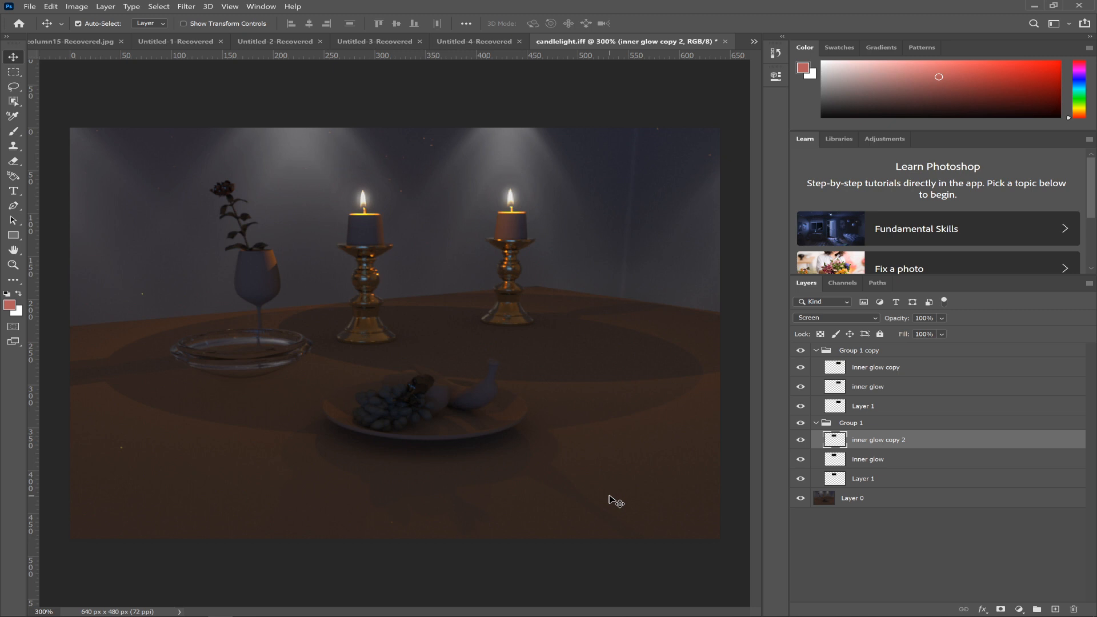
# Read the latest Discord messages in the browser, and switch to the candle scene's Render View in Maya.
pyautogui.hotkey('alt', 'Tab')
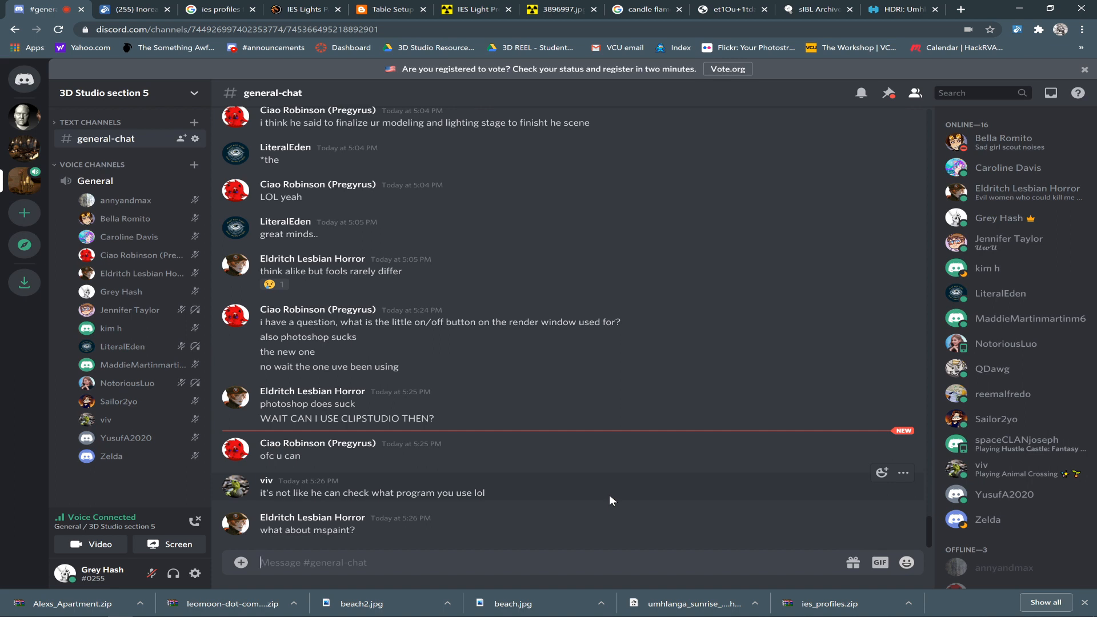
pyautogui.hotkey('alt', 'Tab')
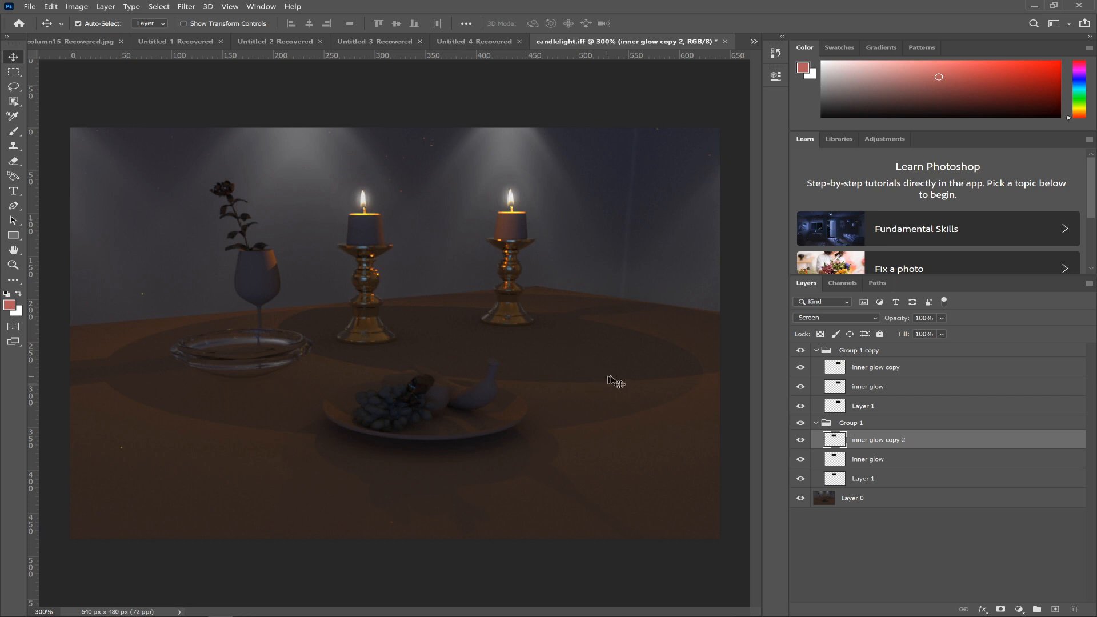
pyautogui.hotkey('alt', 'Tab')
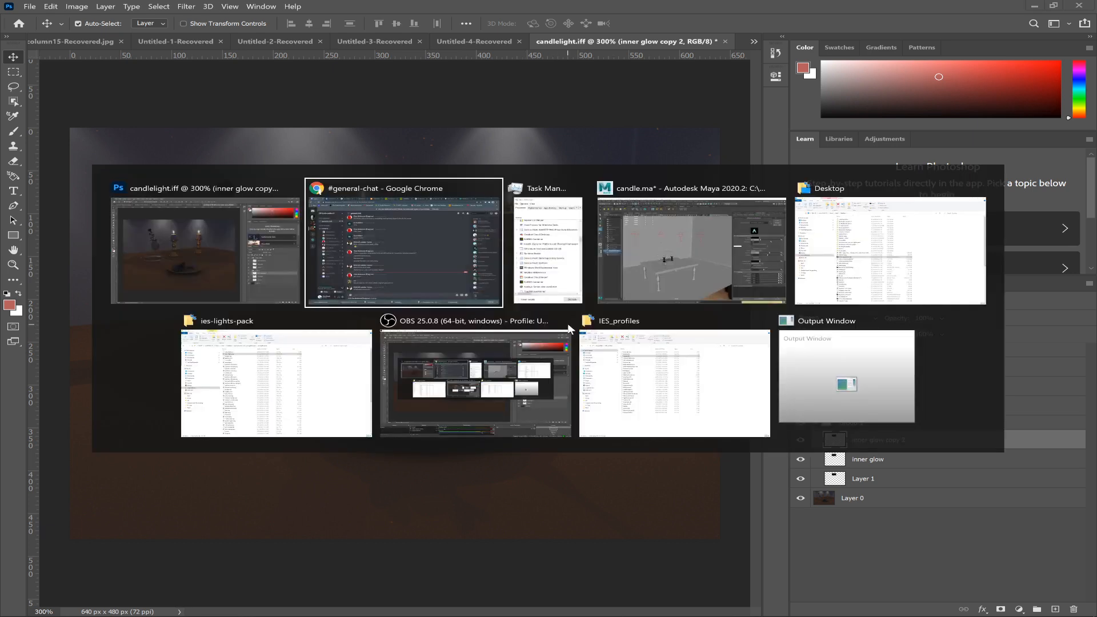
pyautogui.hotkey('alt', 'Tab')
pyautogui.hotkey('alt', 'Tab')
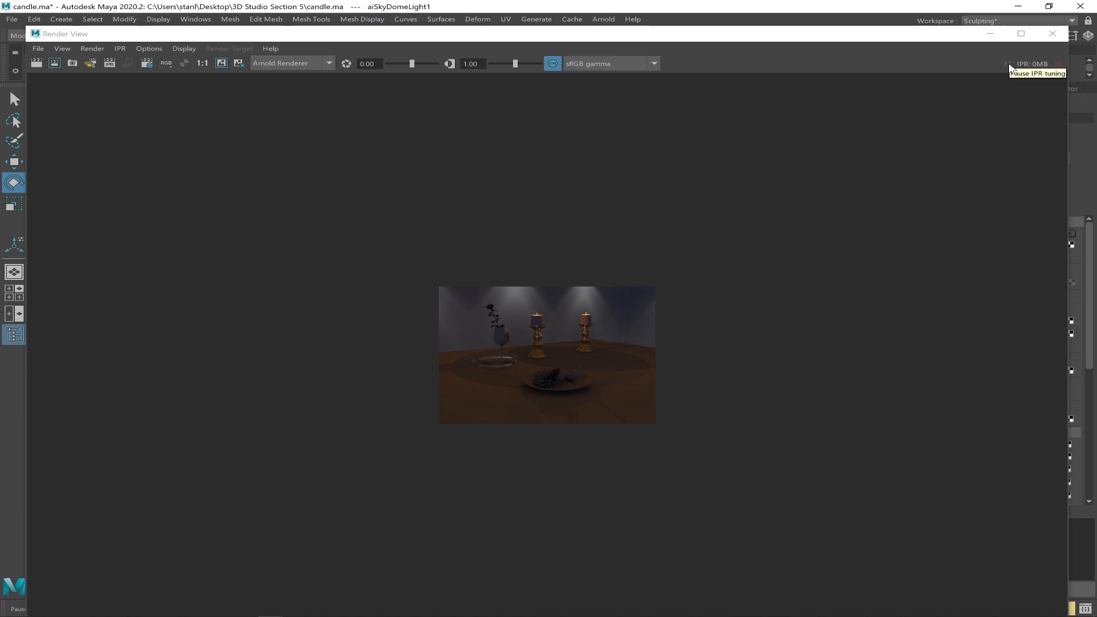
# Close the Render View and save the candle.ma scene.
pyautogui.click(1051, 33)
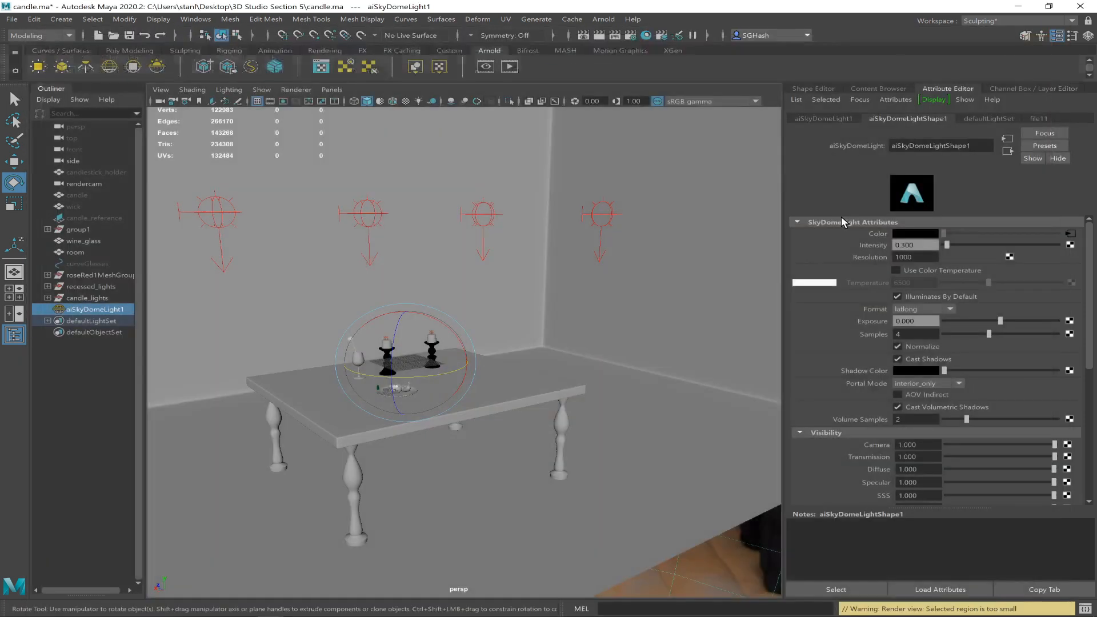
pyautogui.click(130, 35)
pyautogui.press('q')
pyautogui.press('e')
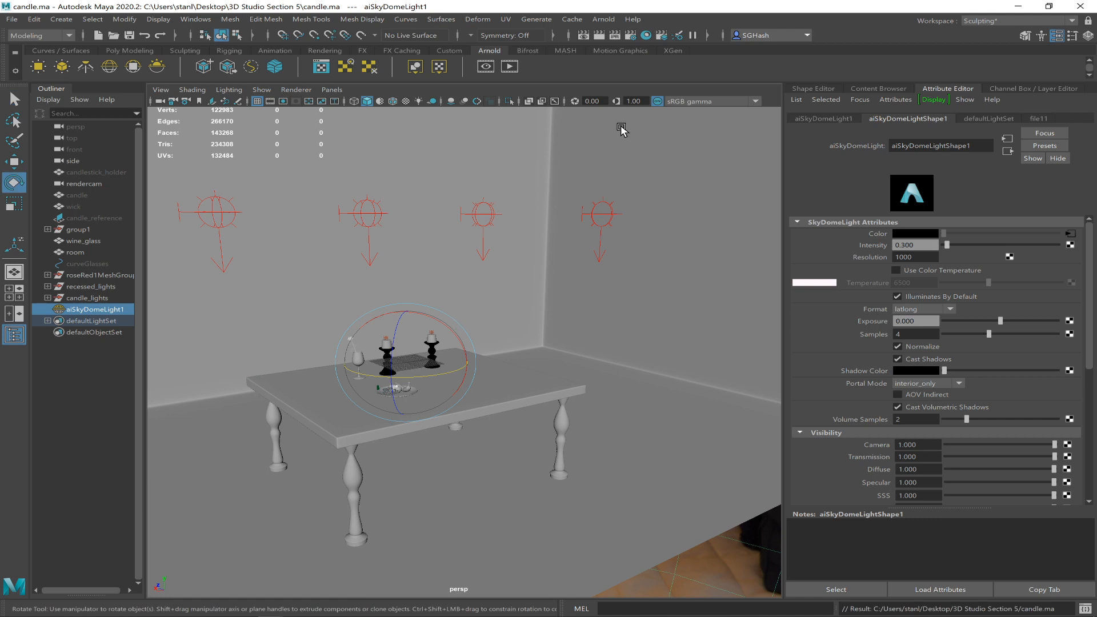
# Run a live IPR session in the Arnold RenderView with rendercamShape as the camera, and close that window.
pyautogui.click(511, 68)
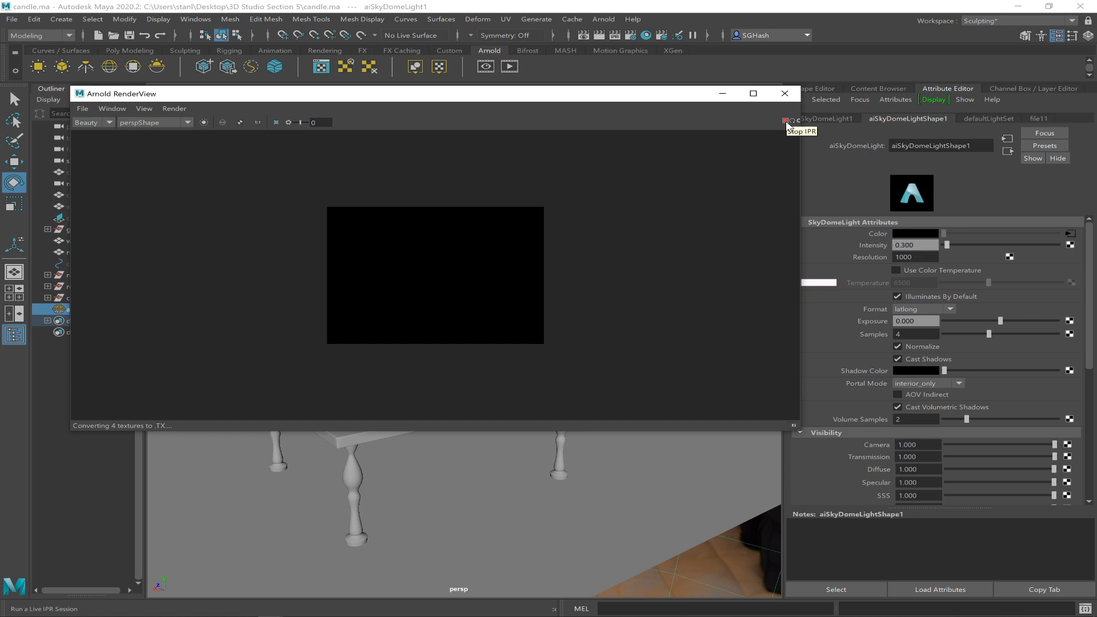
pyautogui.click(187, 125)
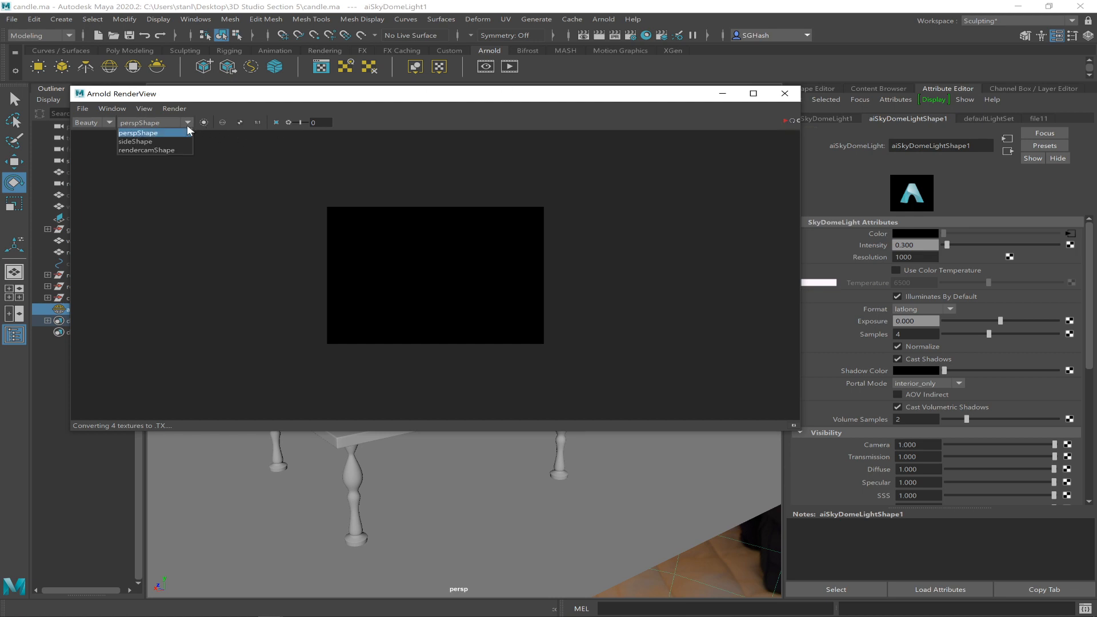
pyautogui.click(149, 149)
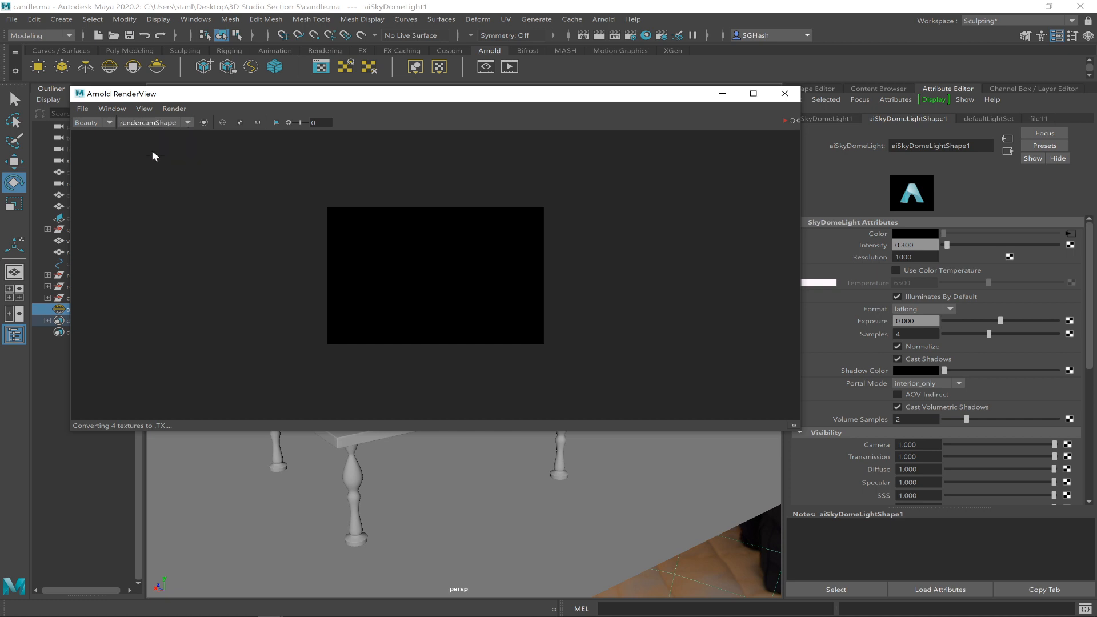
pyautogui.click(83, 109)
pyautogui.moveTo(106, 109)
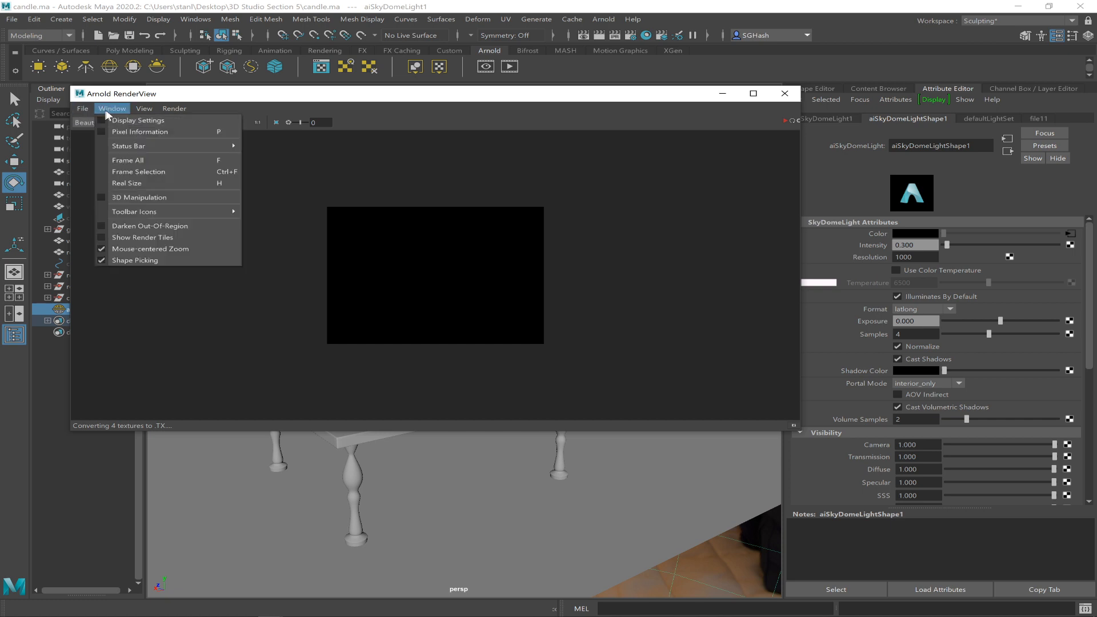
pyautogui.moveTo(172, 109)
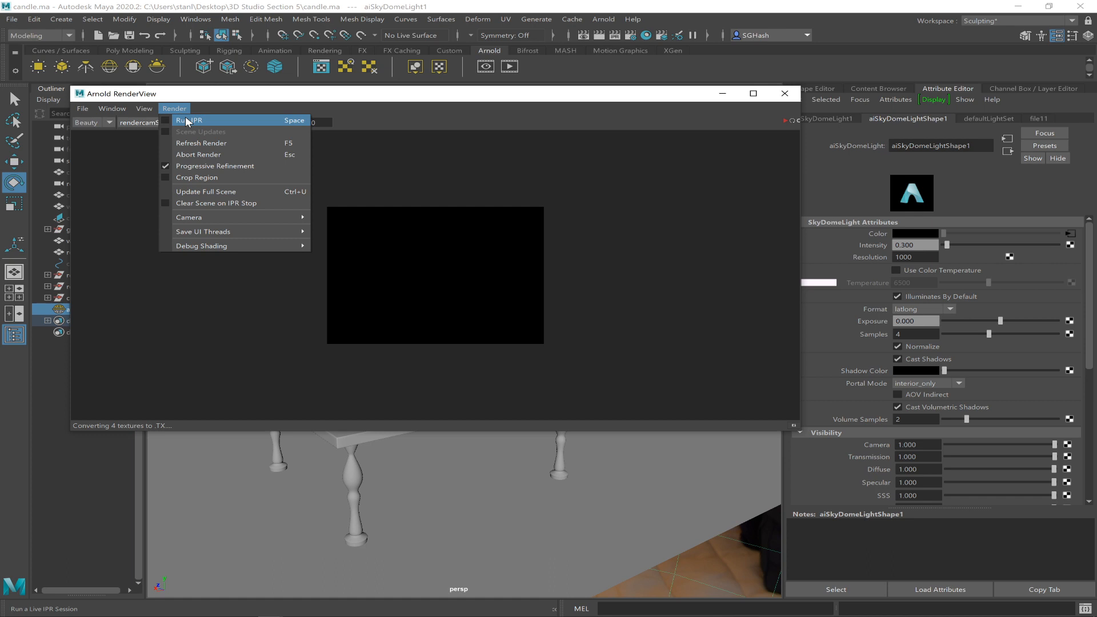
pyautogui.click(187, 120)
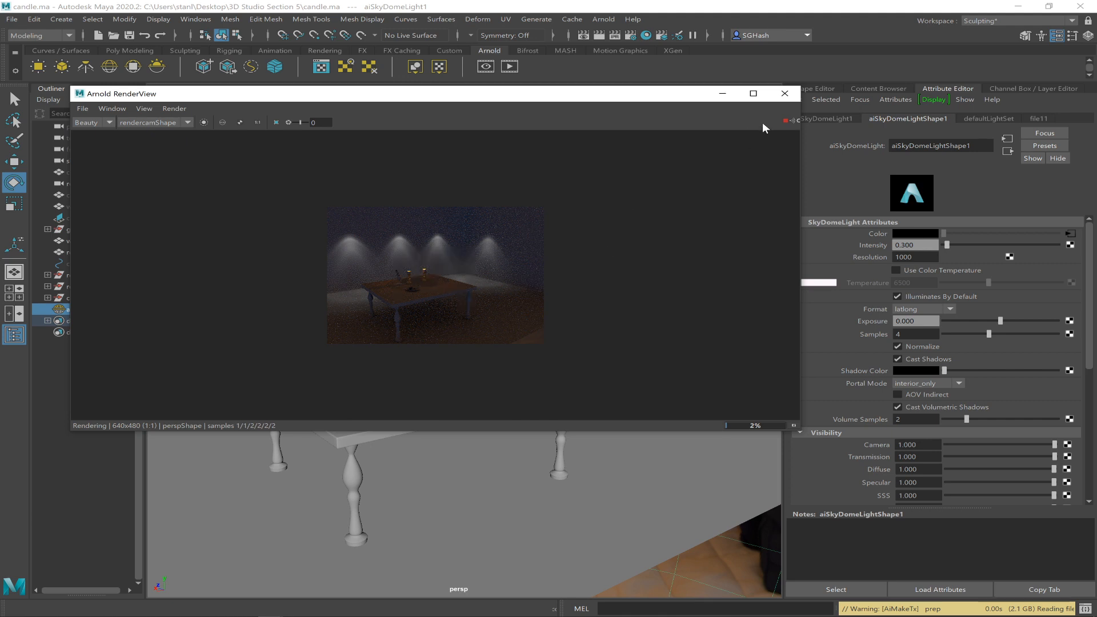
pyautogui.click(785, 94)
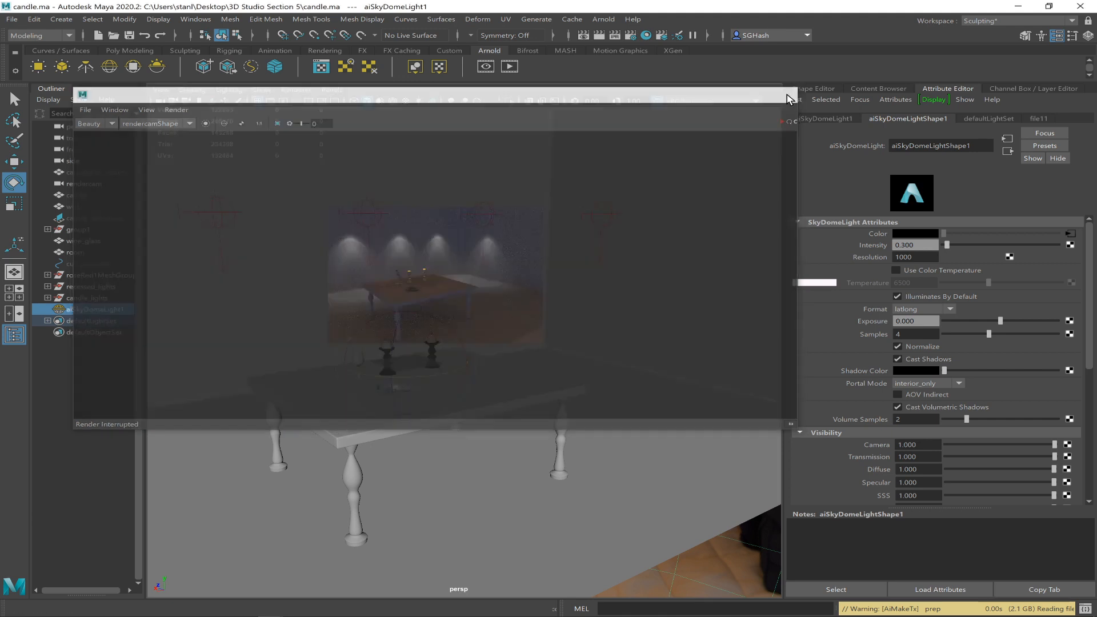
# Reopen Maya's Render View and examine the candlelight render up close and in a maximized window, restoring the window size.
pyautogui.click(584, 35)
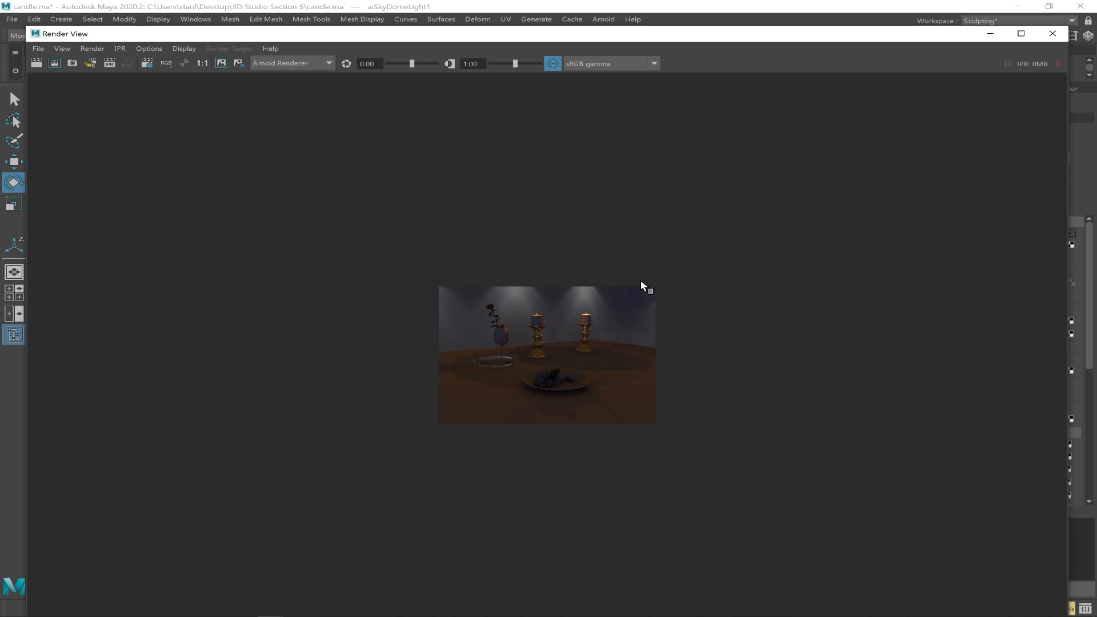
pyautogui.scroll(4, 720, 304)
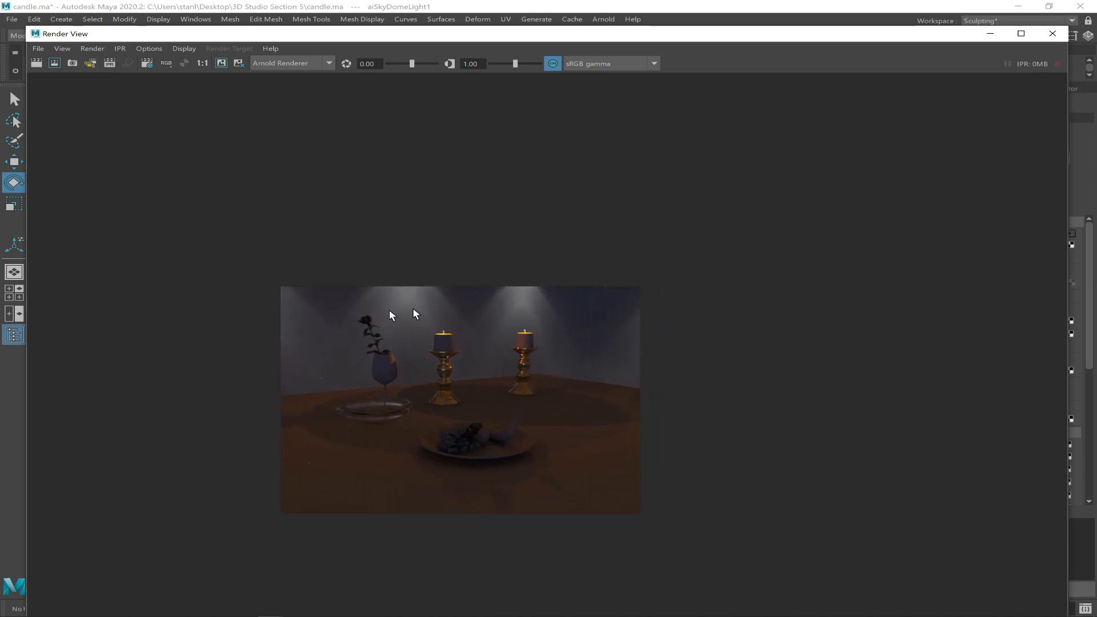
pyautogui.keyDown('ctrl'); pyautogui.keyDown('alt'); pyautogui.moveTo(286, 299); pyautogui.dragTo(686, 488); pyautogui.keyUp('alt'); pyautogui.keyUp('ctrl')
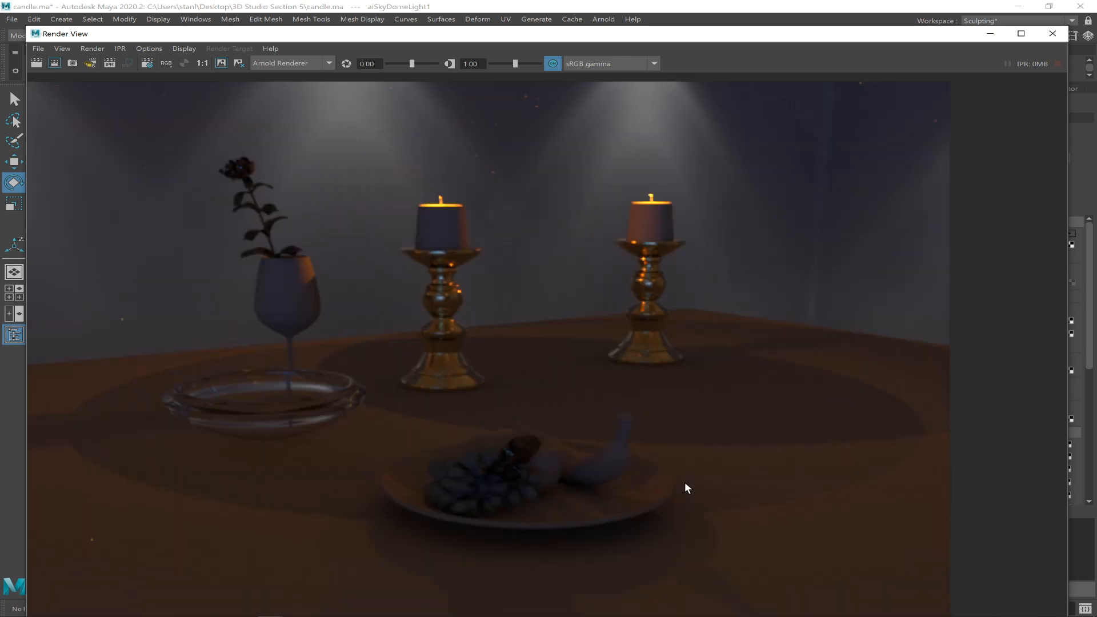
pyautogui.scroll(-1, 549, 426)
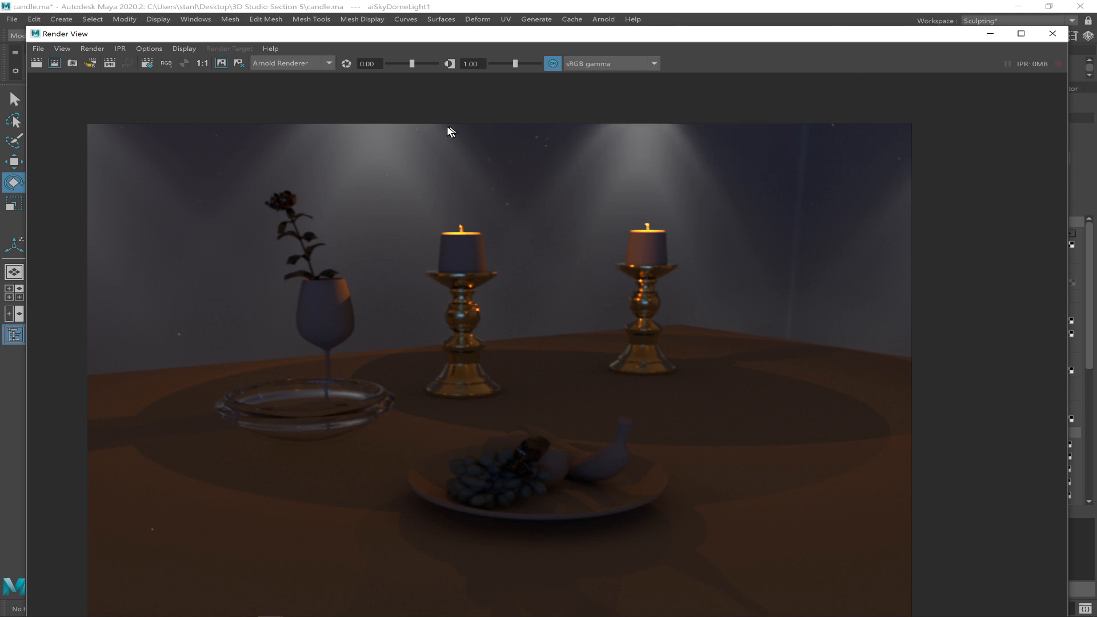
pyautogui.doubleClick(506, 35)
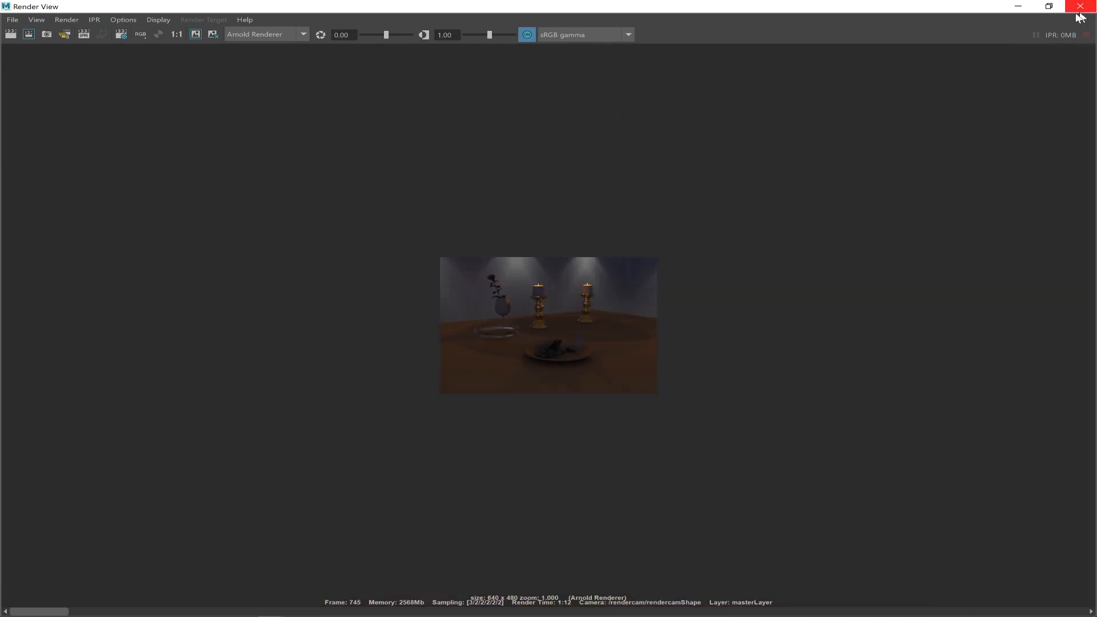
pyautogui.click(1050, 6)
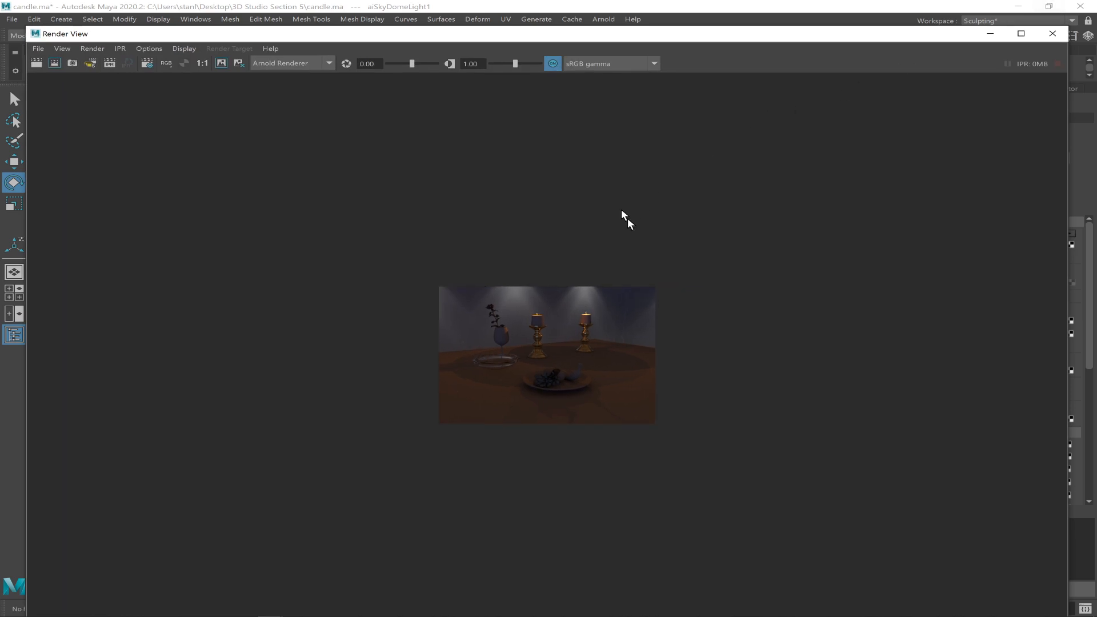
# Switch the Render View's color management off and on repeatedly to compare the render with and without the view transform.
pyautogui.click(553, 64)
pyautogui.click(554, 64)
pyautogui.click(553, 63)
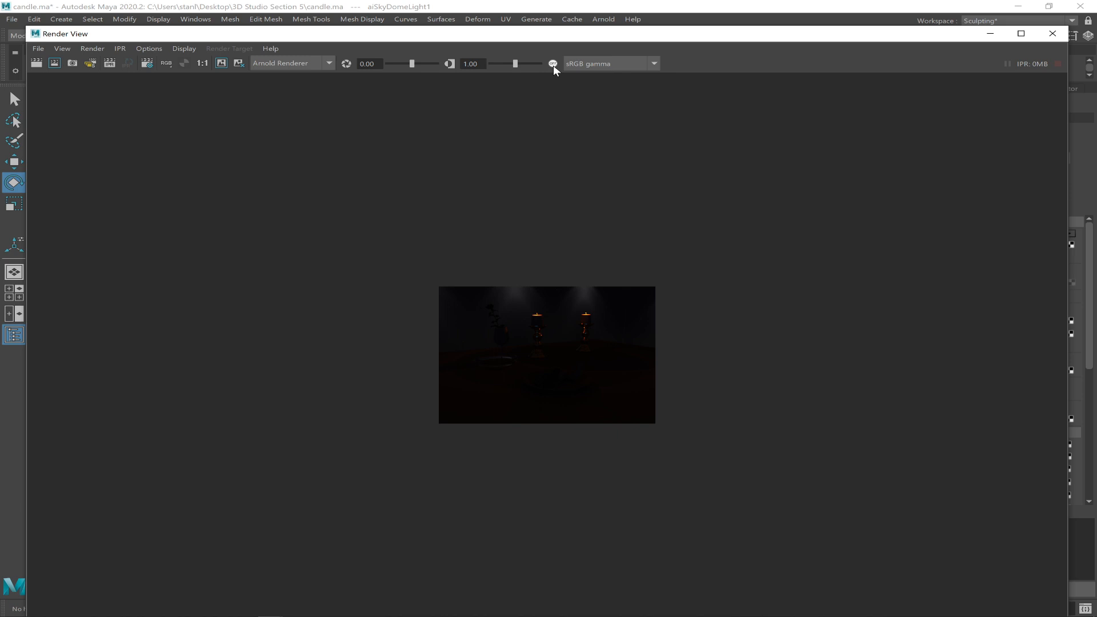
pyautogui.click(553, 63)
pyautogui.click(553, 63)
pyautogui.click(553, 63)
pyautogui.click(553, 63)
pyautogui.click(553, 63)
pyautogui.click(553, 63)
pyautogui.click(553, 63)
pyautogui.click(553, 63)
pyautogui.click(554, 63)
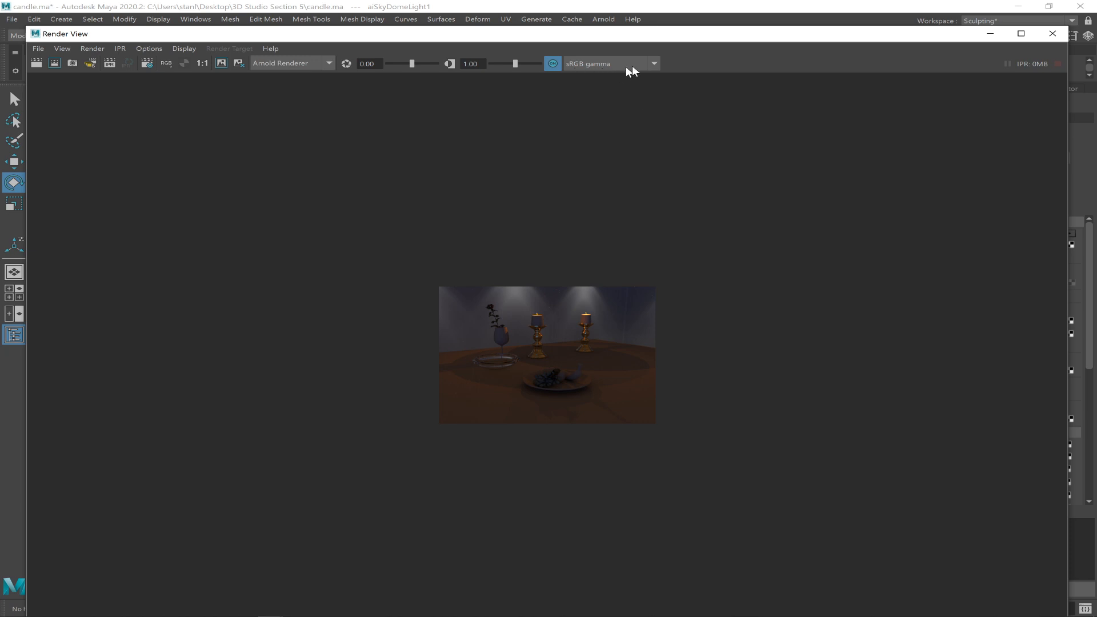
# Switch the Render View's view transform between 2.2 gamma and sRGB gamma several times to compare the render, leaving it at 2.2 gamma.
pyautogui.click(655, 64)
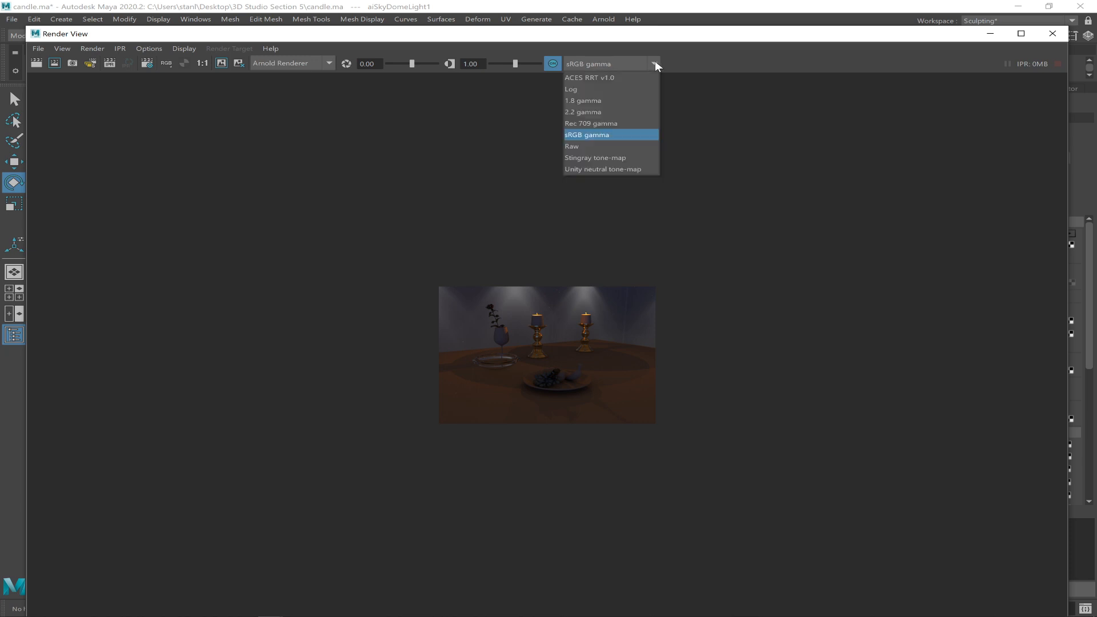
pyautogui.click(594, 112)
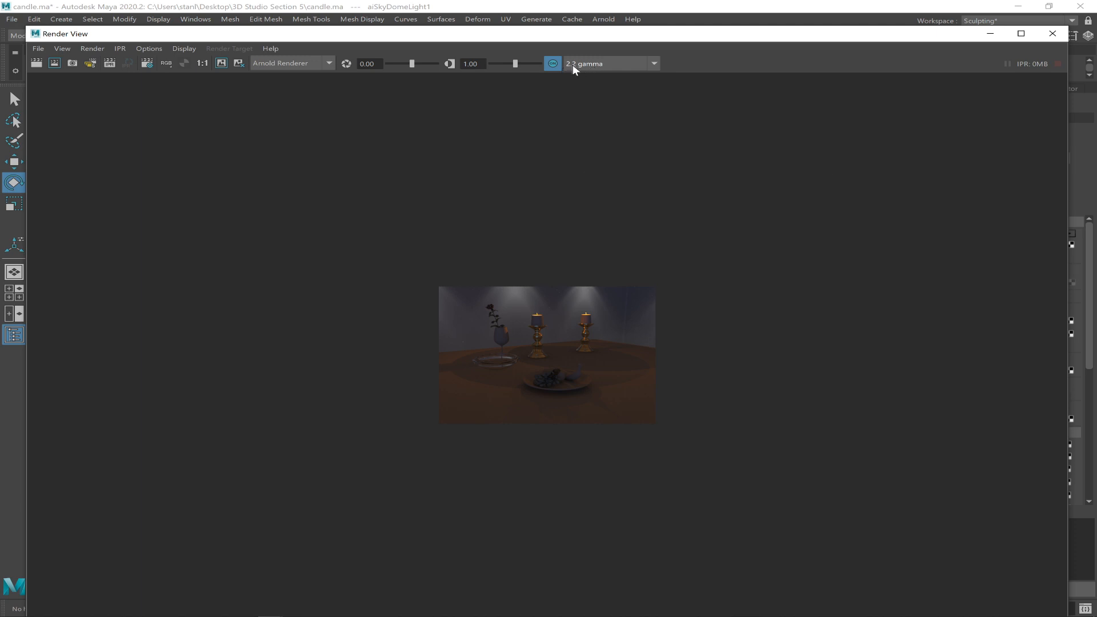
pyautogui.click(635, 66)
pyautogui.click(605, 134)
pyautogui.click(624, 64)
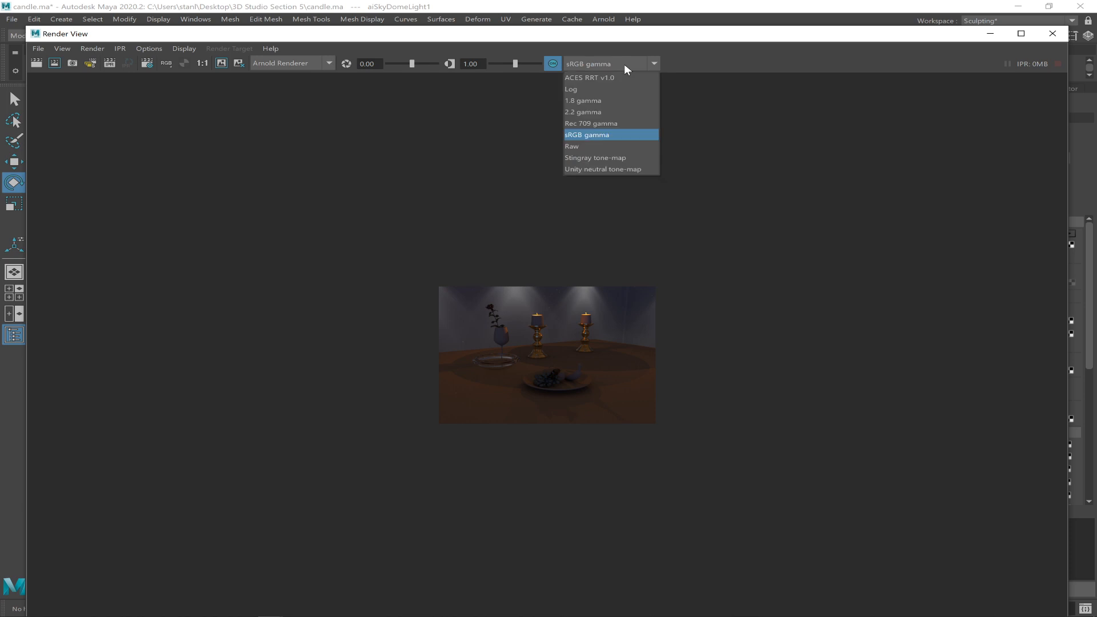
pyautogui.click(618, 113)
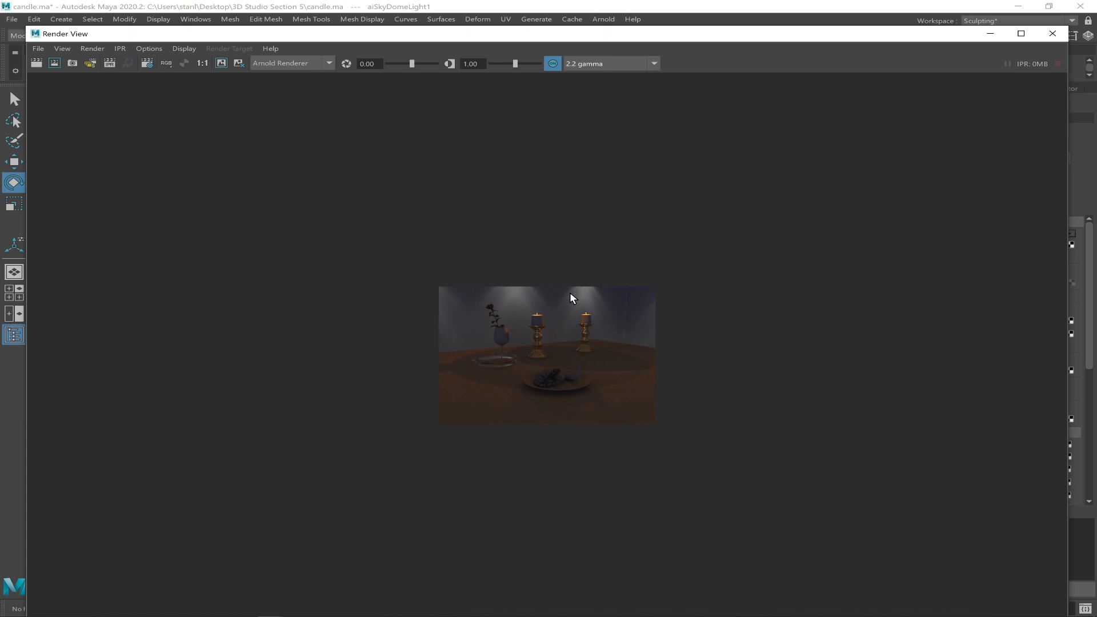
pyautogui.click(615, 65)
pyautogui.click(604, 137)
pyautogui.click(620, 63)
pyautogui.click(616, 112)
# Examine the save modes in the Render View's Save Image options with color management on, and close the options without applying.
pyautogui.click(39, 49)
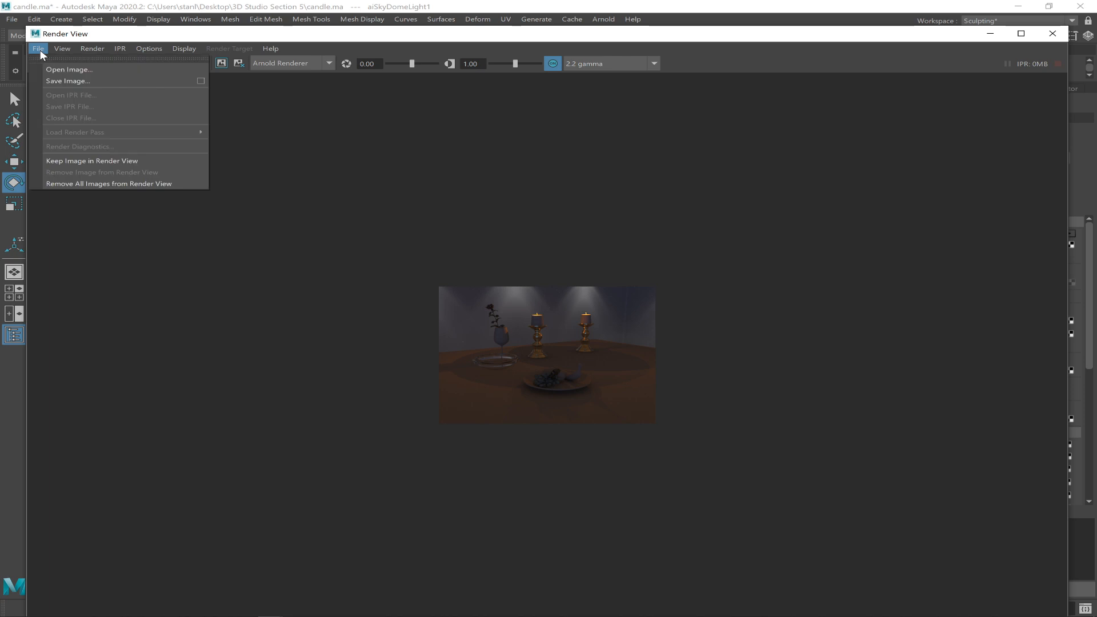
pyautogui.click(201, 82)
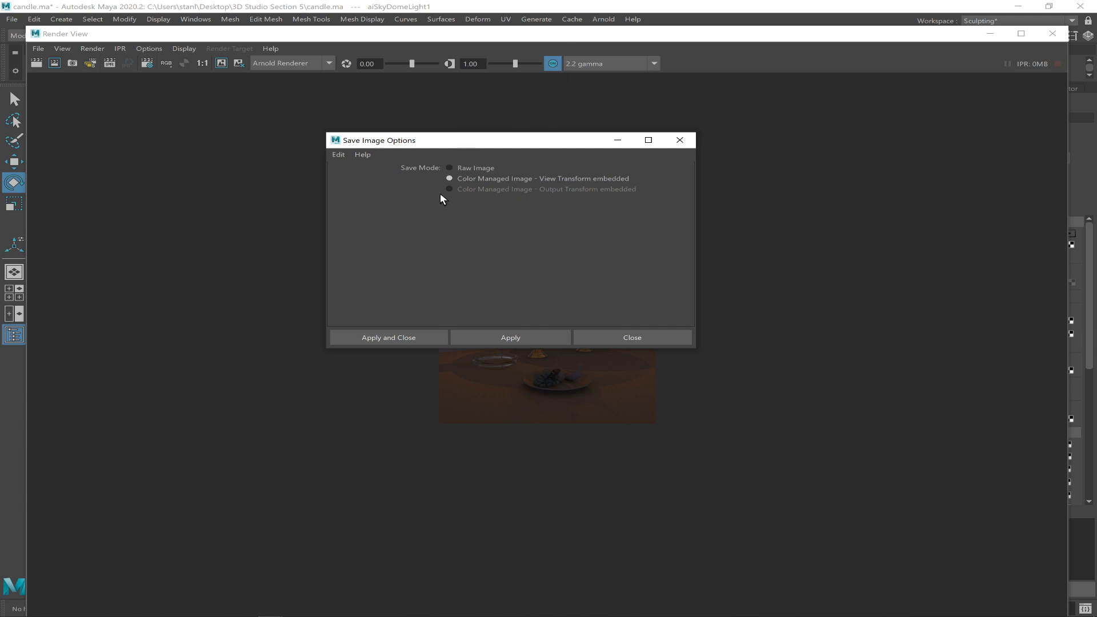
pyautogui.moveTo(497, 147); pyautogui.dragTo(371, 195)
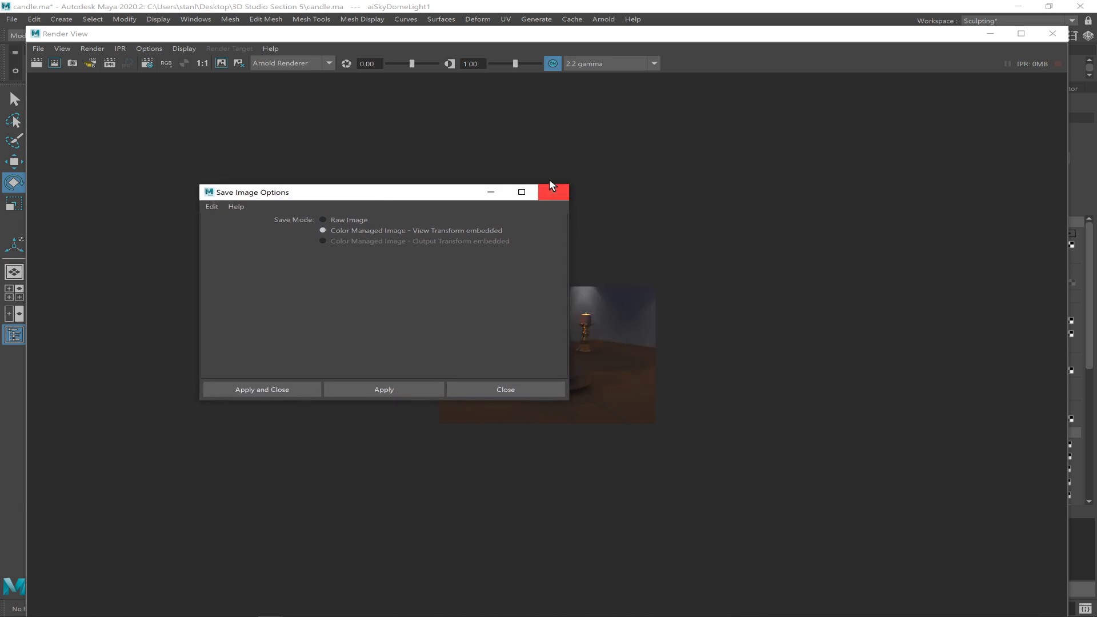
pyautogui.click(553, 187)
# Turn off the Render View's color management and check which save mode the Save Image options use, closing them without applying.
pyautogui.click(550, 66)
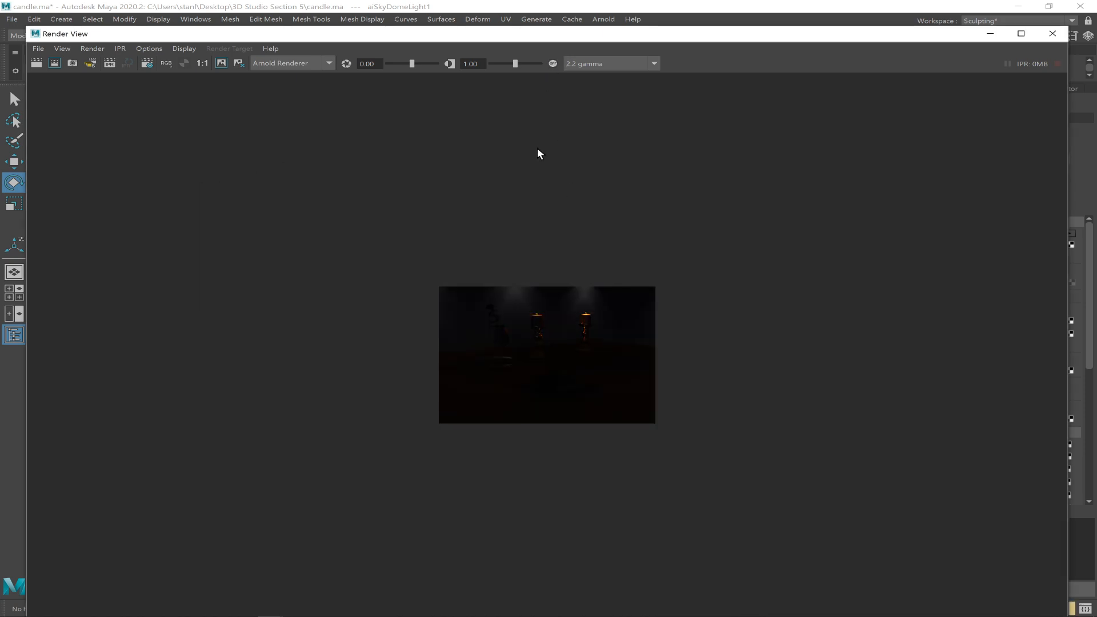
pyautogui.click(38, 48)
pyautogui.click(202, 81)
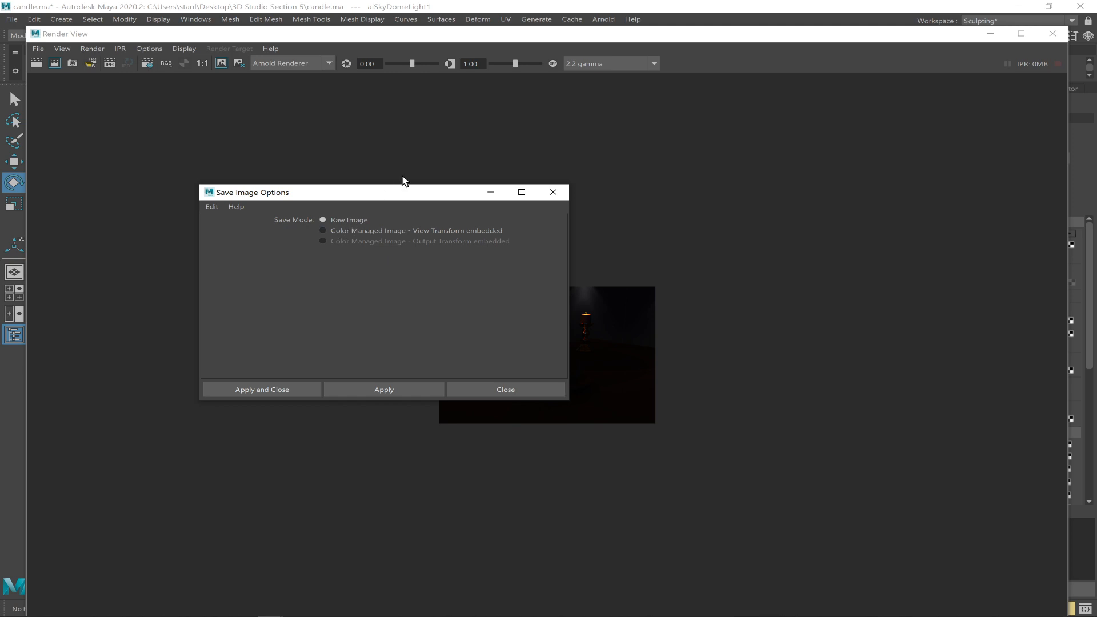
pyautogui.moveTo(395, 199); pyautogui.dragTo(292, 132)
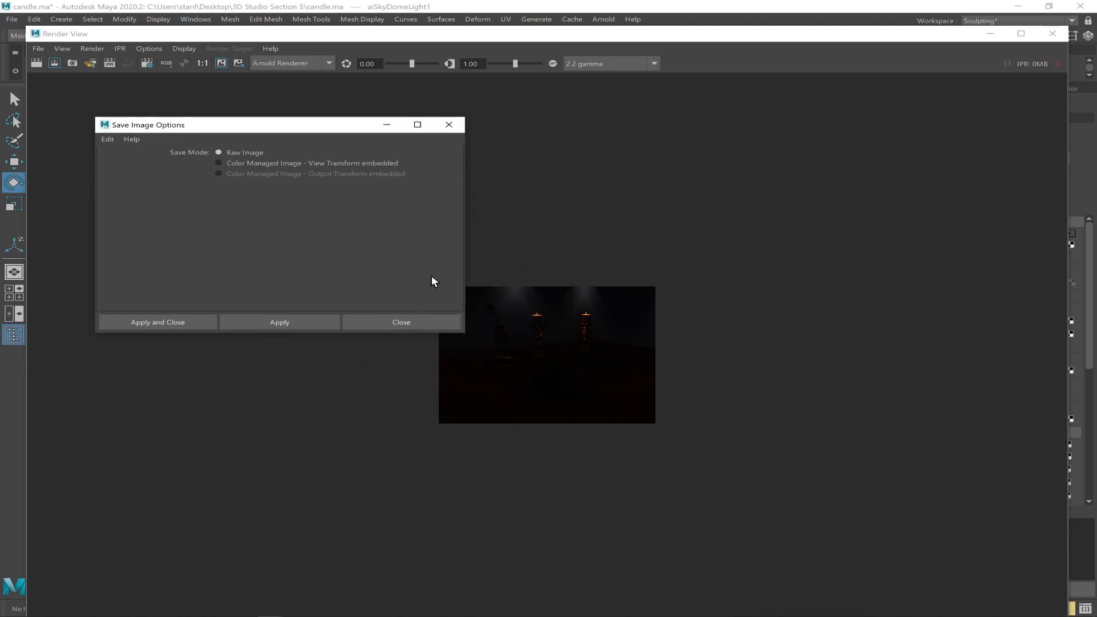
pyautogui.click(407, 324)
# Set the Render View's view transform back to sRGB gamma.
pyautogui.click(605, 64)
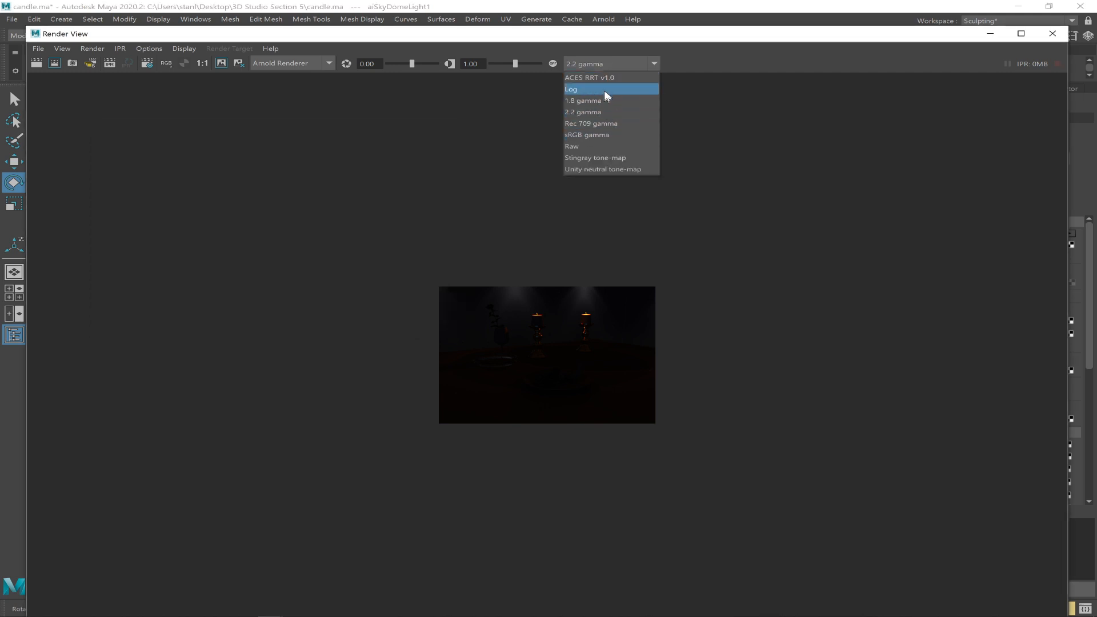
pyautogui.click(598, 134)
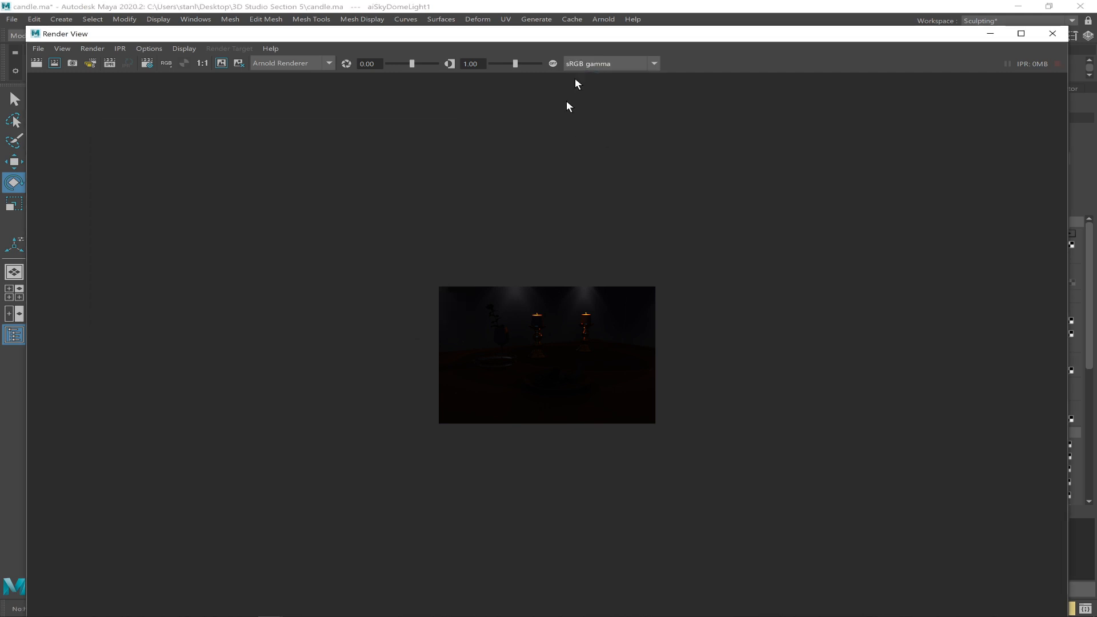
# Set the render view transform to 2.2 gamma and enable color management for the displayed image.
pyautogui.click(610, 64)
pyautogui.click(609, 110)
pyautogui.click(553, 64)
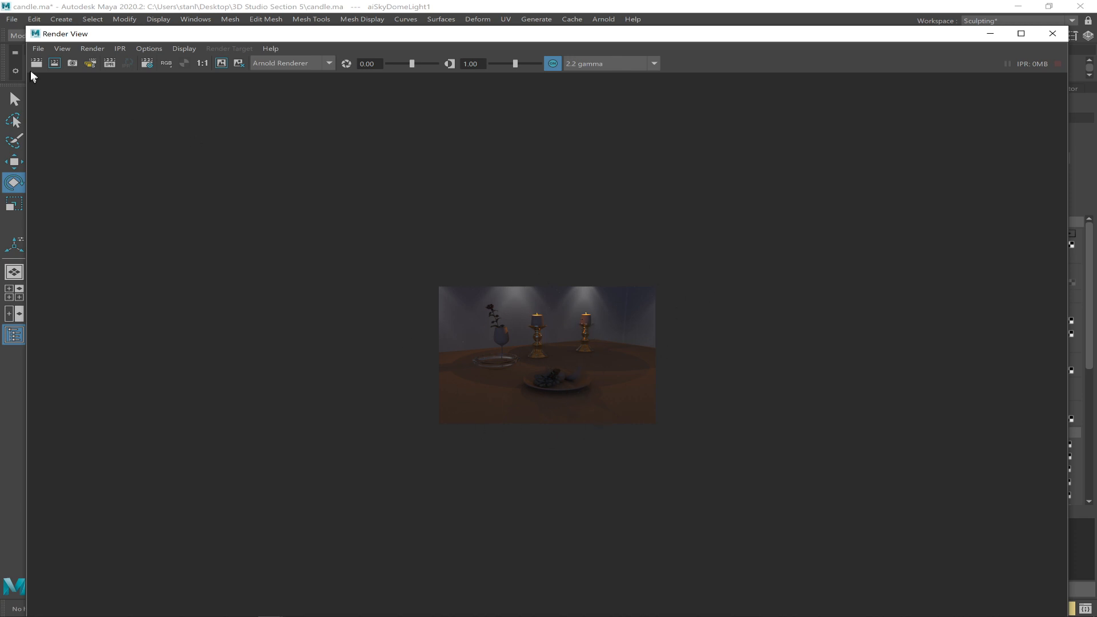
# Apply the save mode Color Managed Image - View Transform embedded to the rendered image and close the save options.
pyautogui.click(38, 49)
pyautogui.click(199, 82)
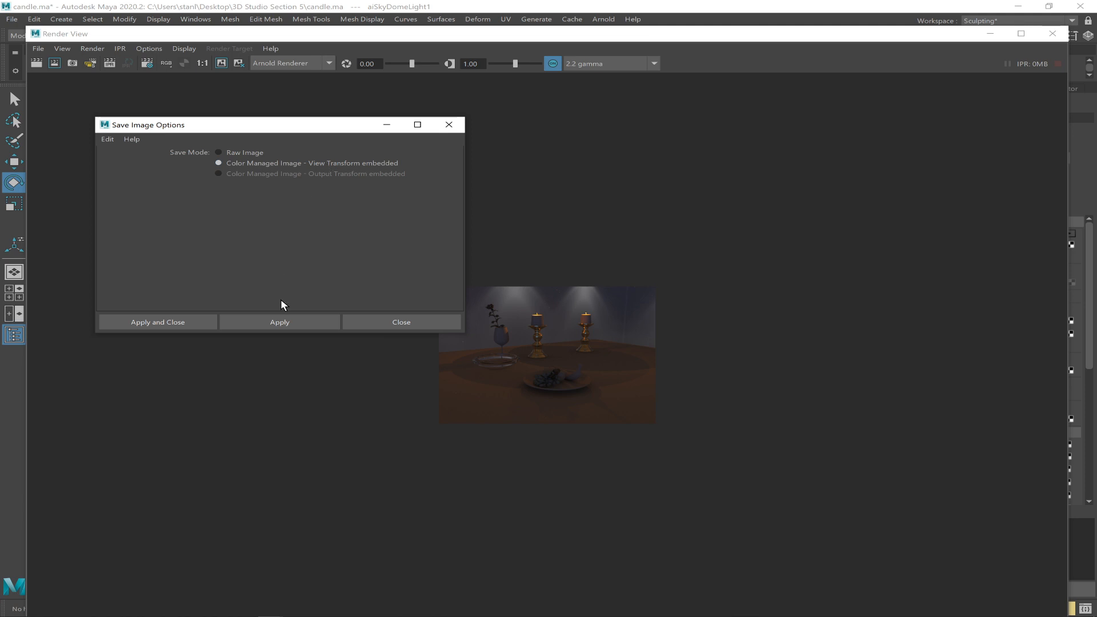
pyautogui.click(289, 320)
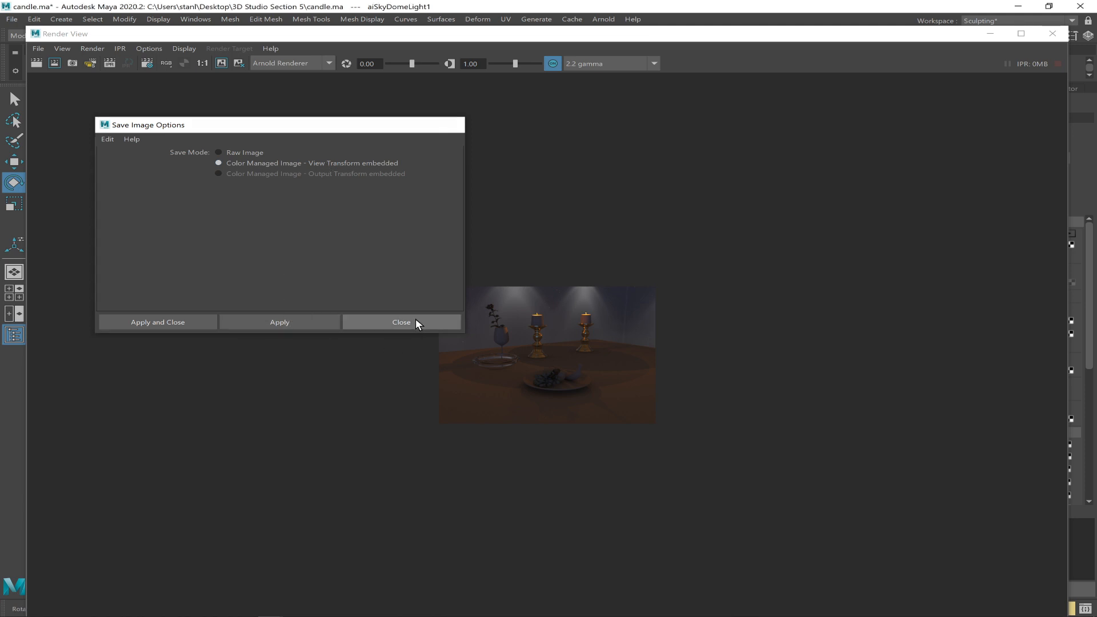
pyautogui.click(416, 319)
# Switch to Photoshop to view the candlelight.iff composite, check the Discord general-chat, and return to Maya.
pyautogui.hotkey('alt', 'Tab')
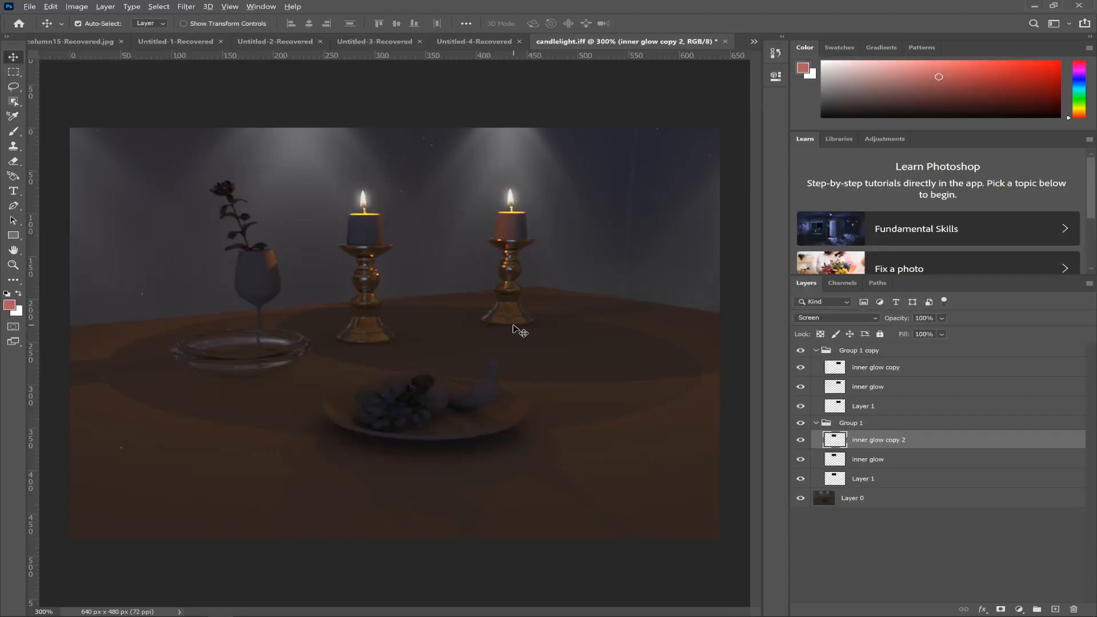
pyautogui.hotkey('alt', 'Tab')
pyautogui.press('Tab')
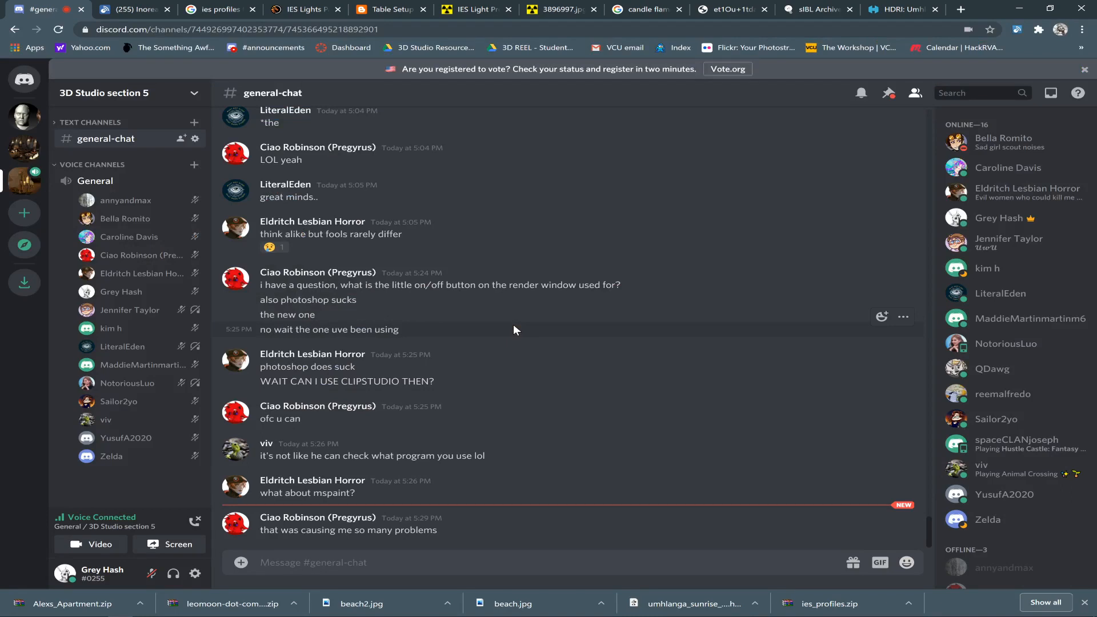
pyautogui.hotkey('alt', 'Tab')
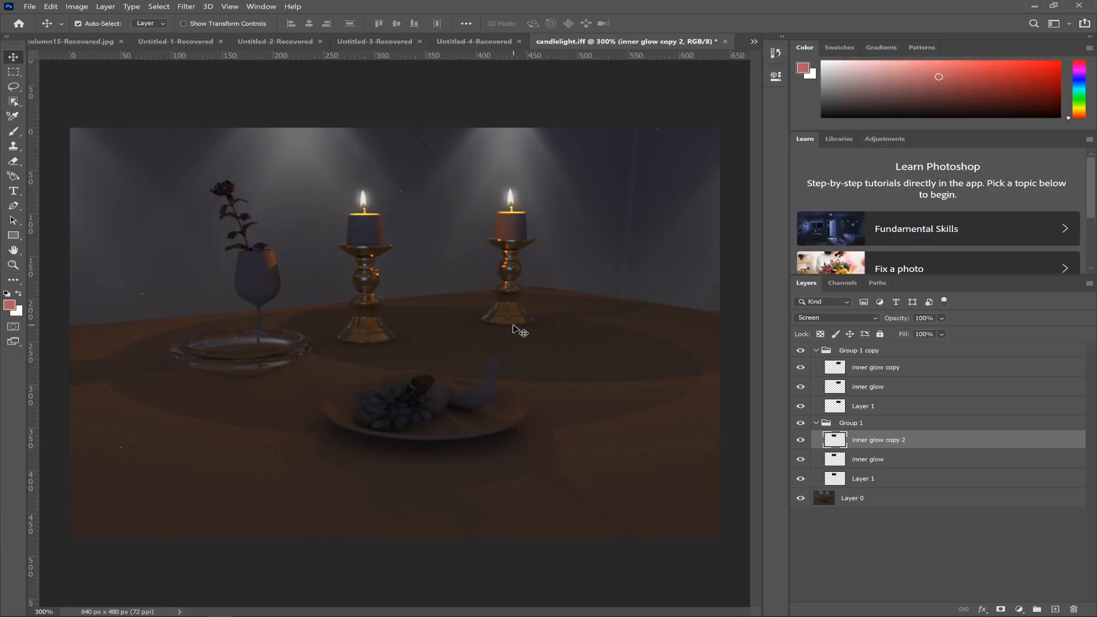
pyautogui.hotkey('alt', 'Tab')
pyautogui.hotkey('alt', 'Tab')
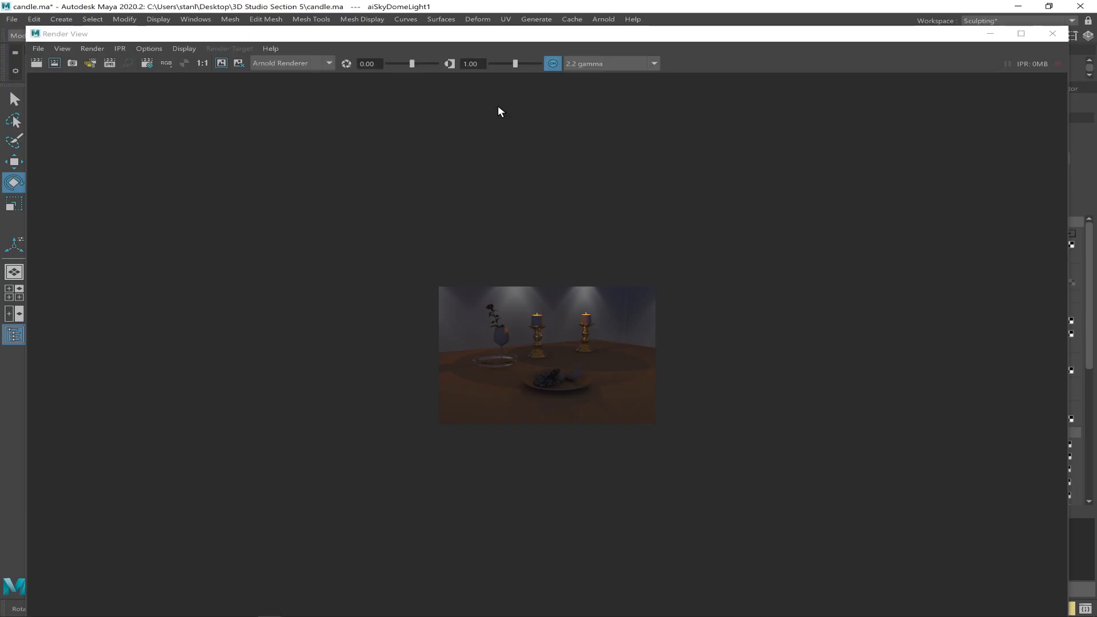
# Review the available save modes for the rendered image and close the save options.
pyautogui.click(38, 49)
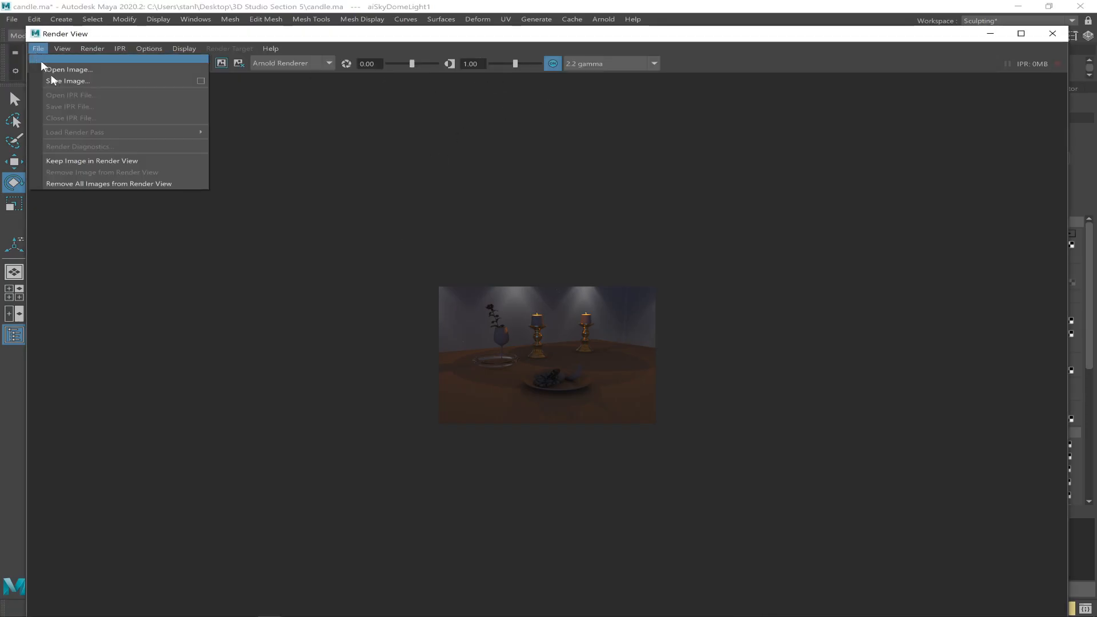
pyautogui.click(200, 82)
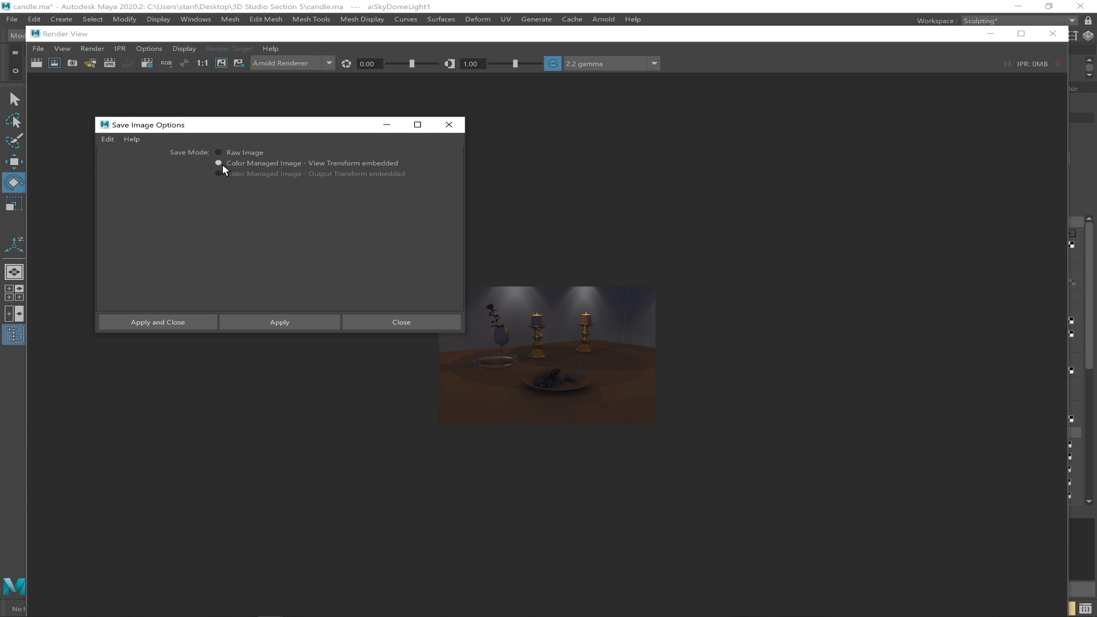
pyautogui.click(449, 125)
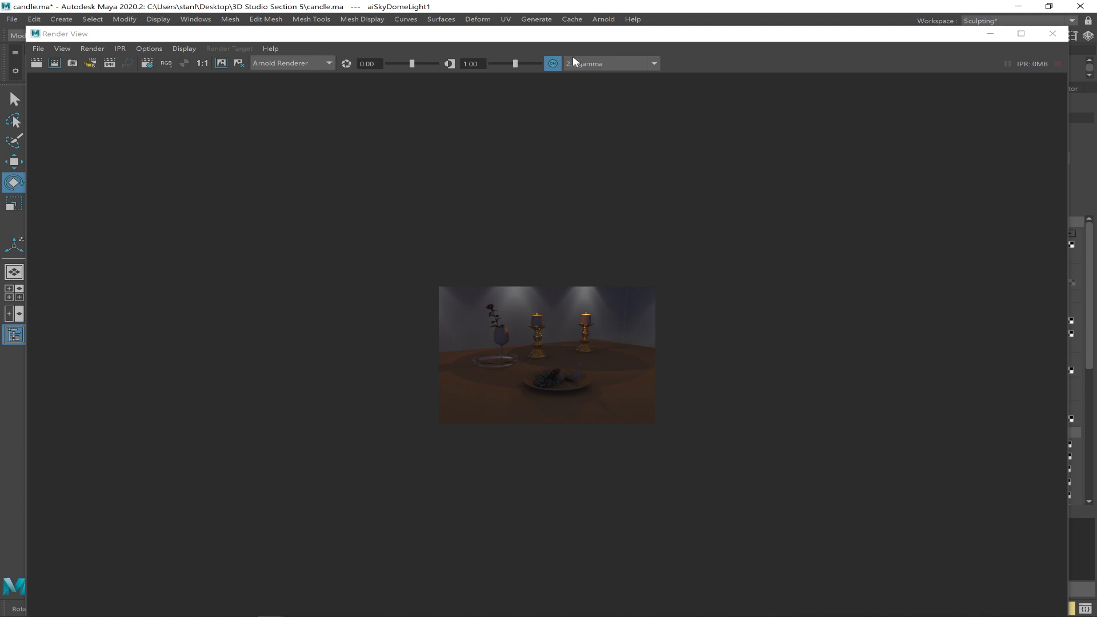
# Compare the render under the sRGB gamma and 2.2 gamma view transforms, ending on 2.2 gamma.
pyautogui.click(595, 60)
pyautogui.click(588, 108)
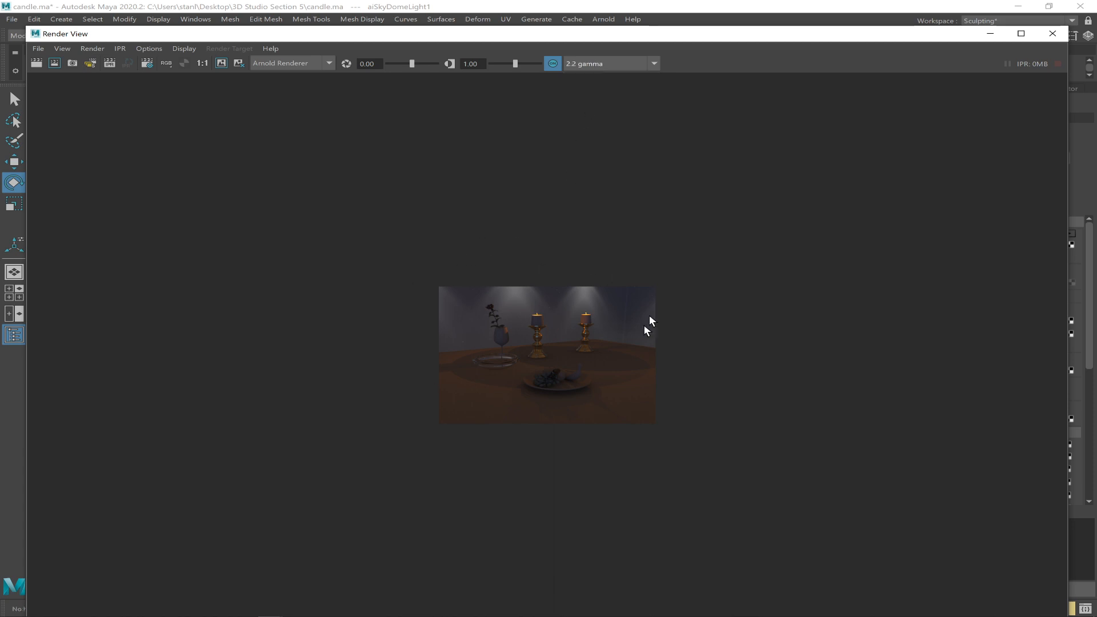
pyautogui.click(574, 66)
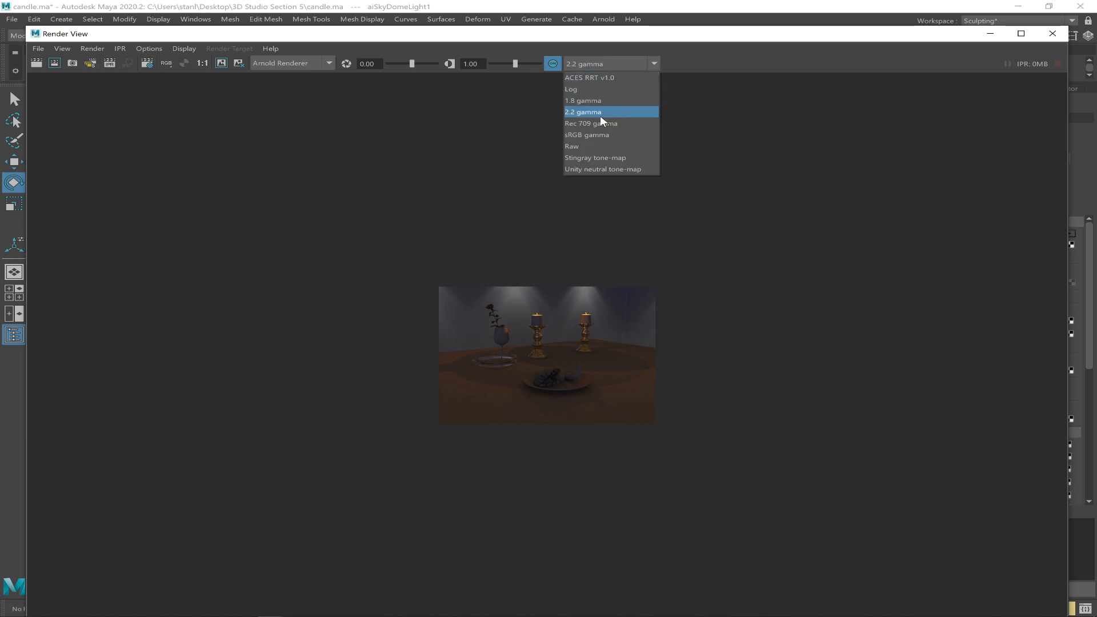
pyautogui.click(579, 135)
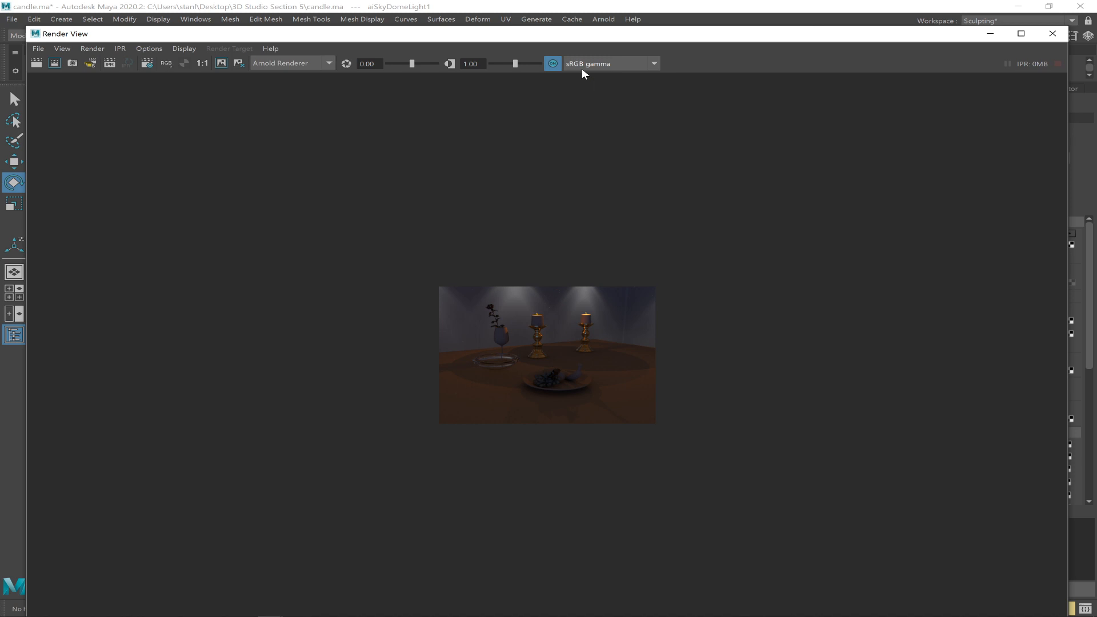
pyautogui.click(581, 67)
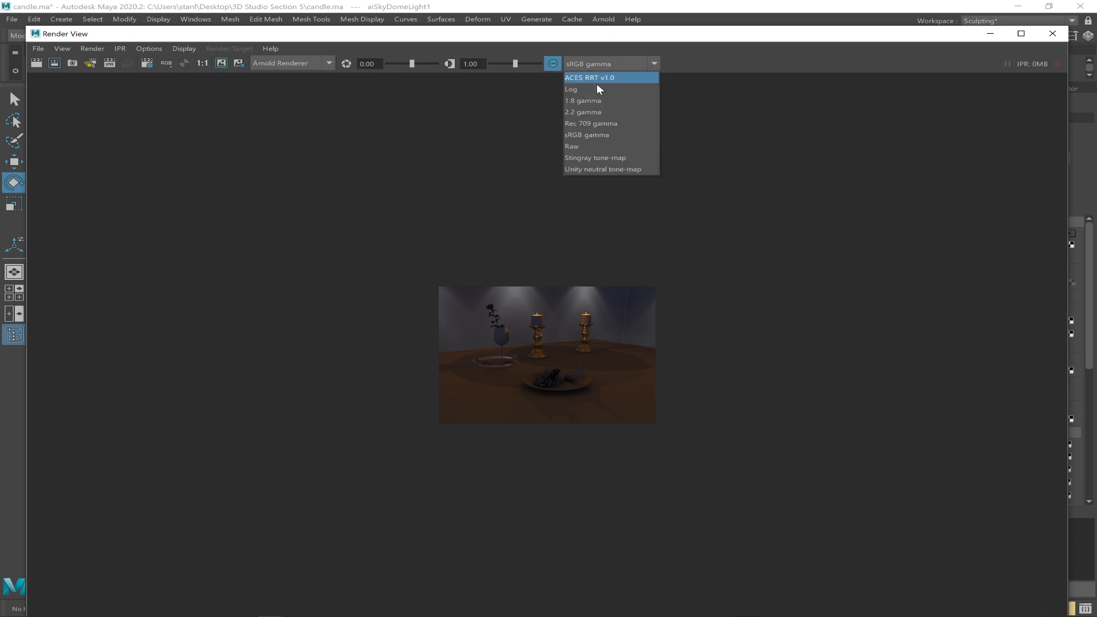
pyautogui.click(593, 107)
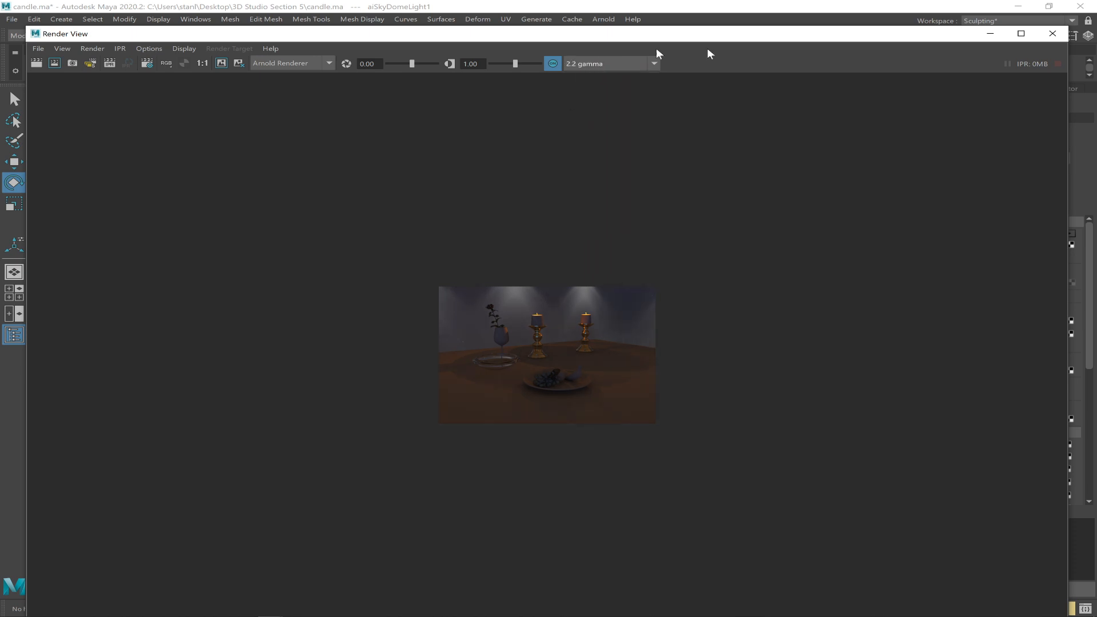
# Minimize the Render View and enable Use Color Temperature on aiSkyDomeLight1.
pyautogui.rightClick(992, 33)
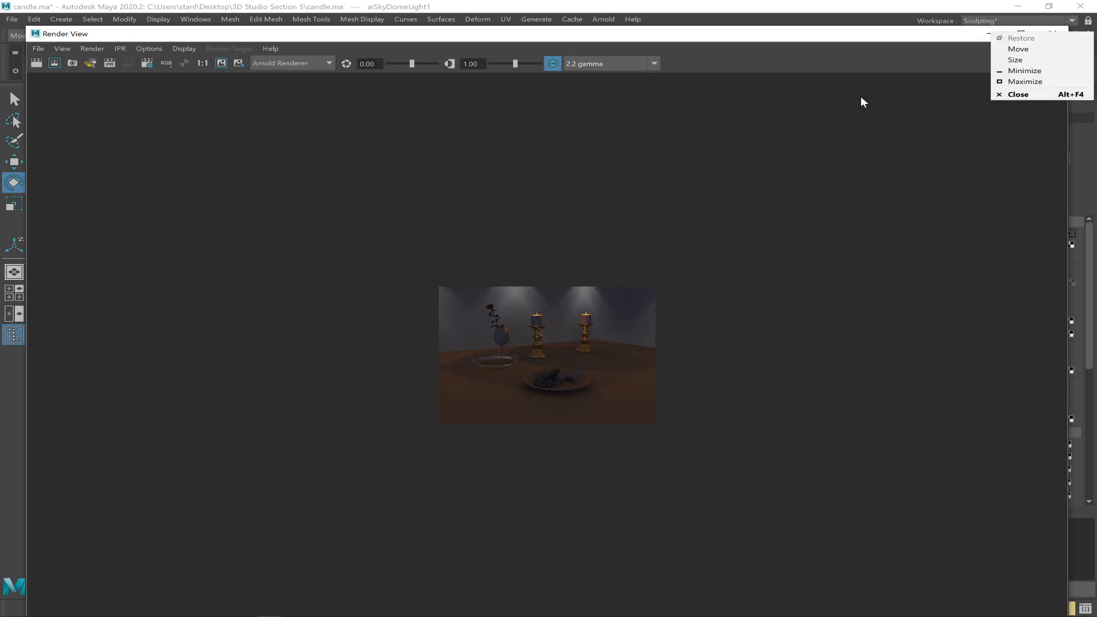
pyautogui.click(1019, 94)
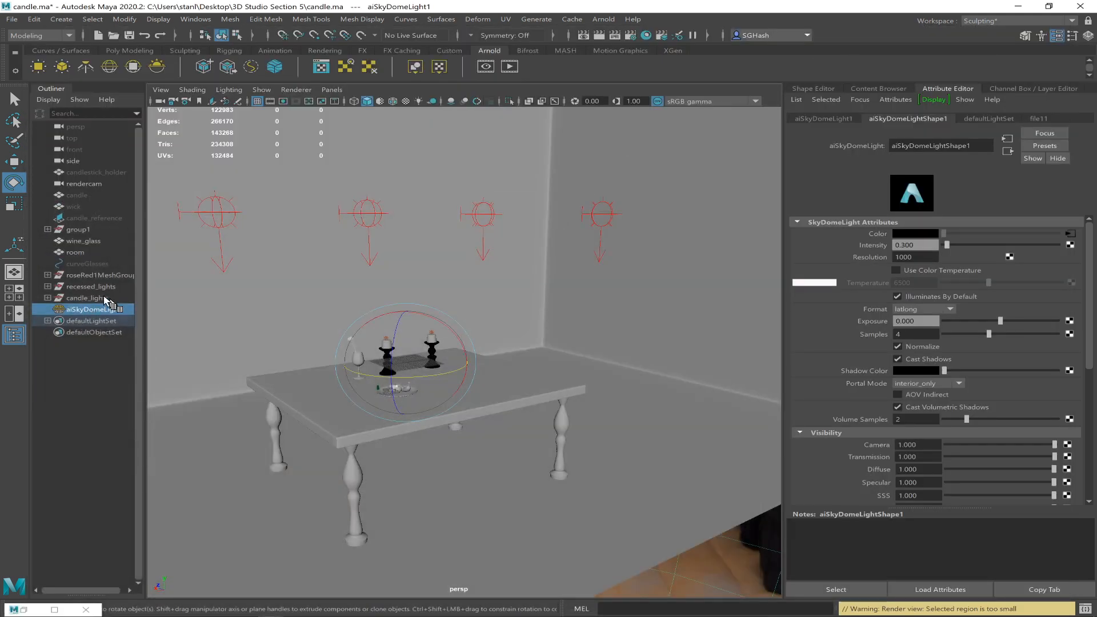
pyautogui.click(74, 312)
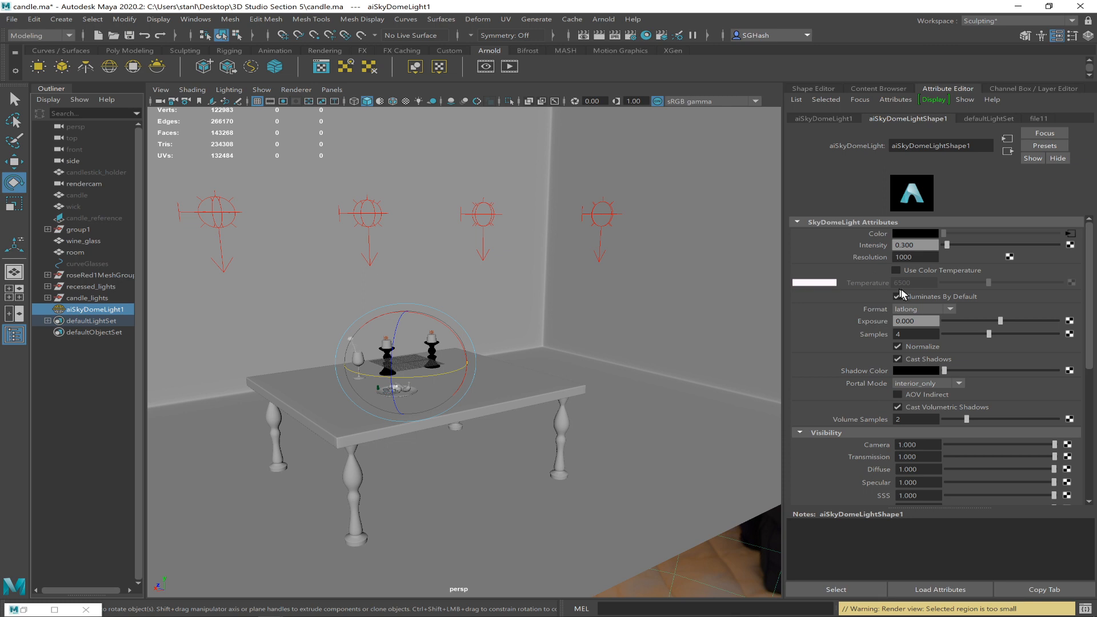
pyautogui.click(896, 270)
pyautogui.moveTo(925, 284); pyautogui.dragTo(891, 284)
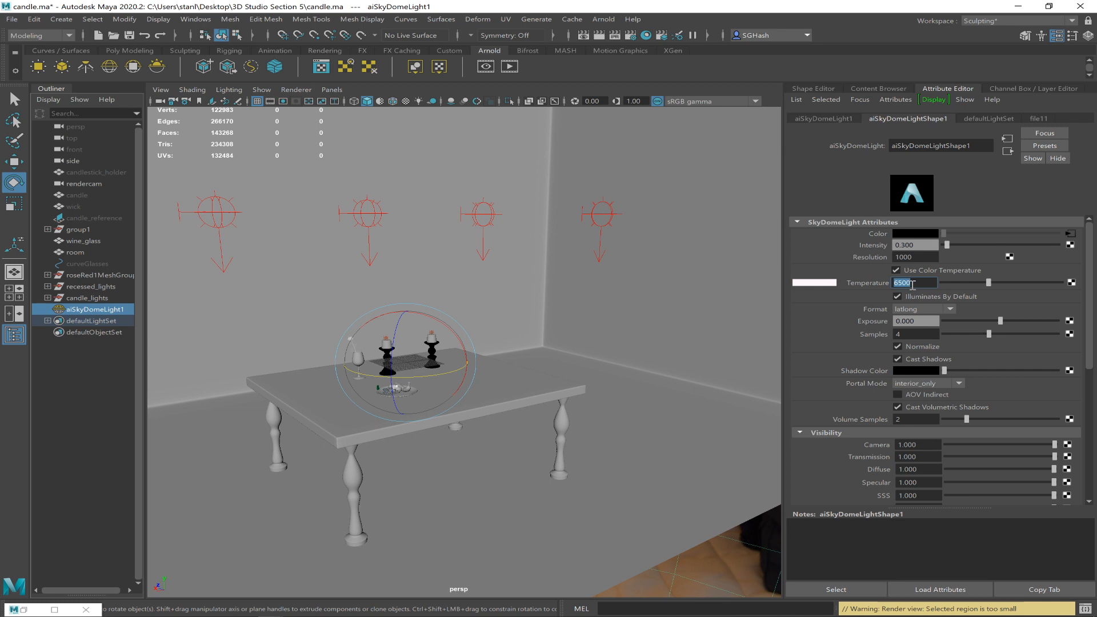
pyautogui.moveTo(917, 285); pyautogui.dragTo(890, 284)
# Switch to the browser and open the Color Temperatures glossary page from the 3dRender.com archives.
pyautogui.hotkey('alt', 'Tab')
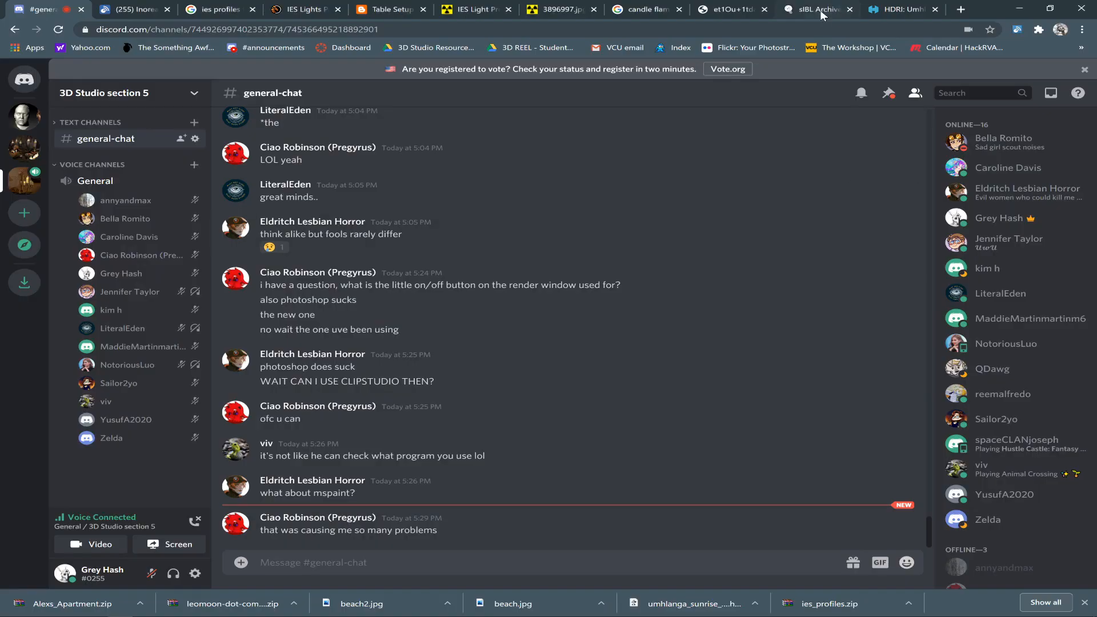
pyautogui.click(727, 9)
pyautogui.click(663, 10)
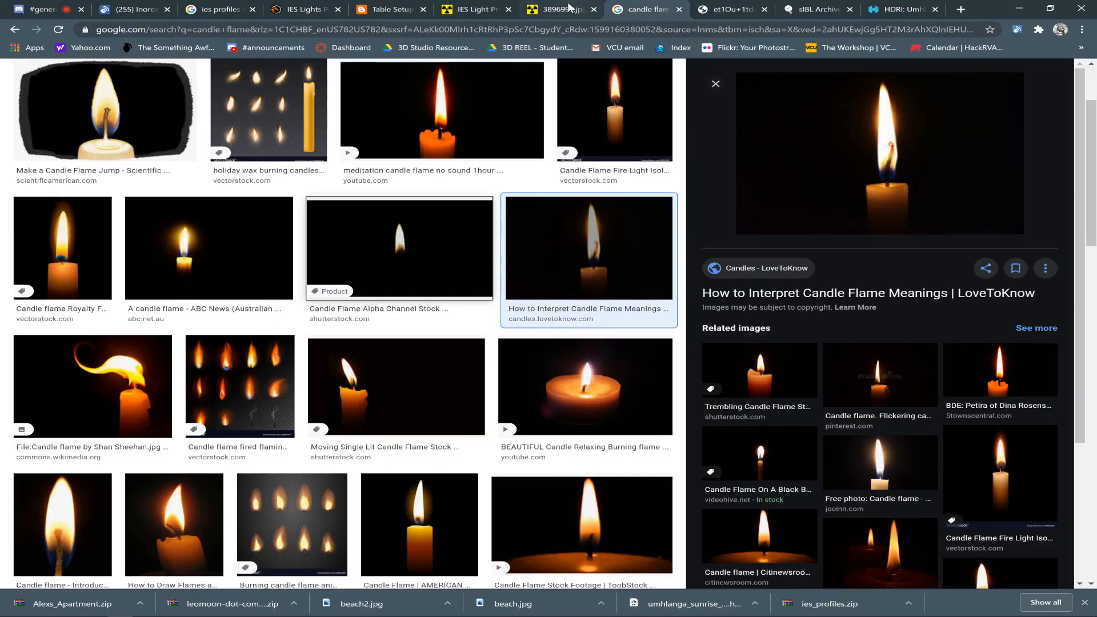
pyautogui.click(570, 7)
pyautogui.click(367, 9)
pyautogui.click(337, 8)
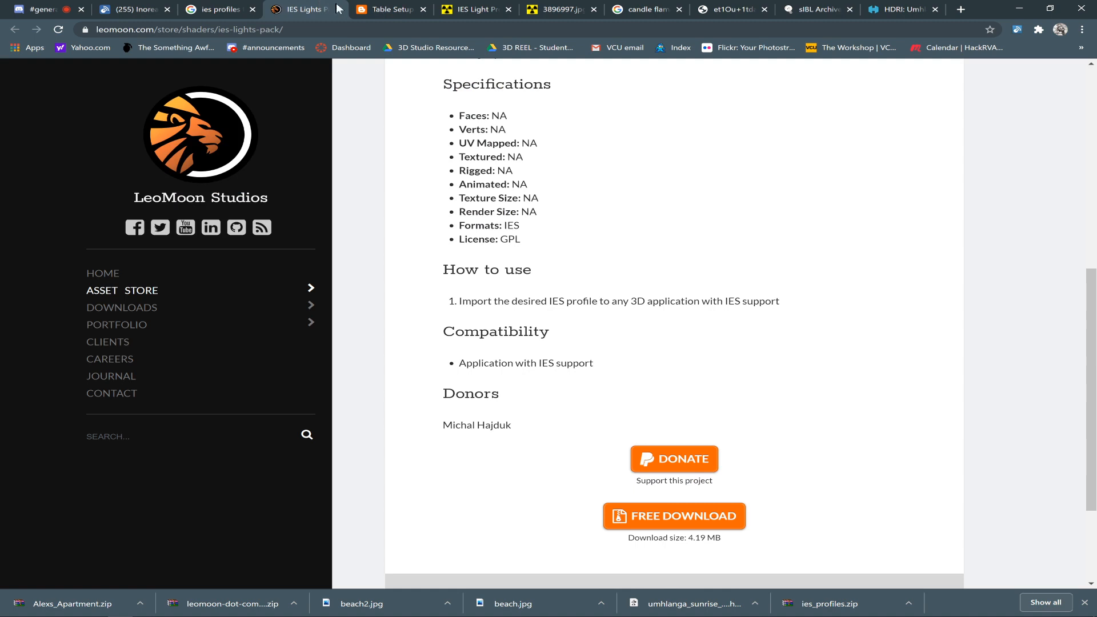
pyautogui.click(354, 30)
pyautogui.write('3d')
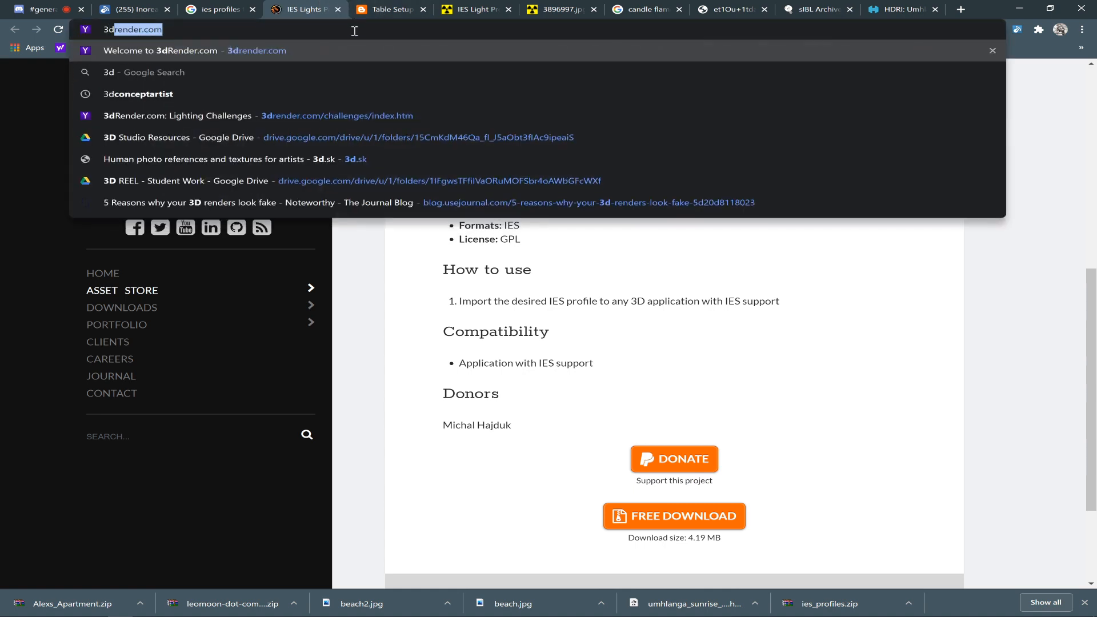
pyautogui.press('Return')
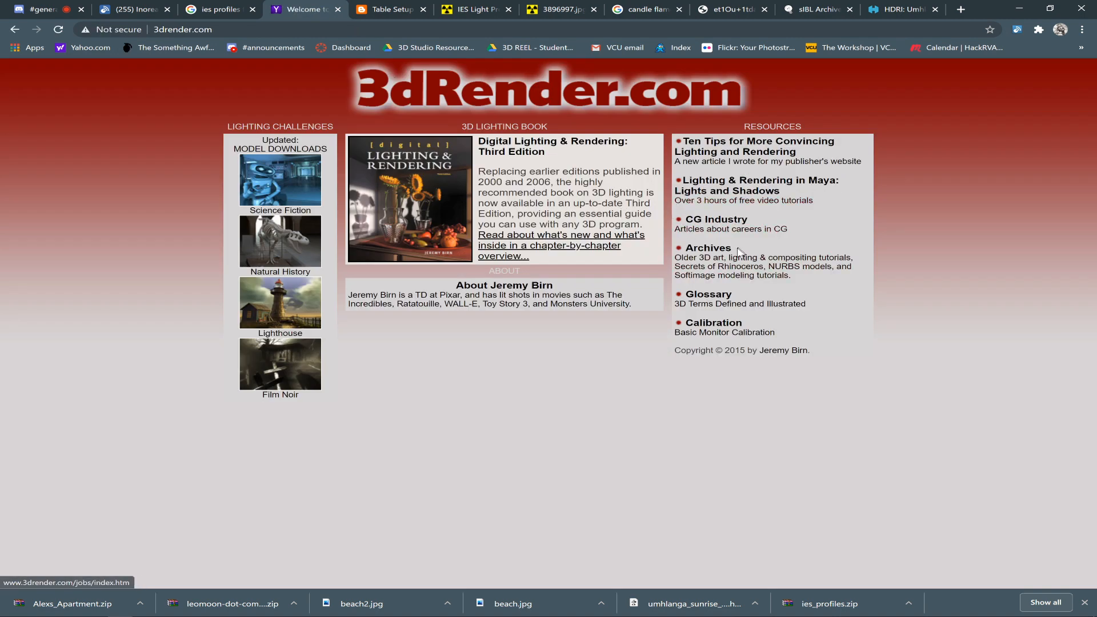
pyautogui.click(710, 249)
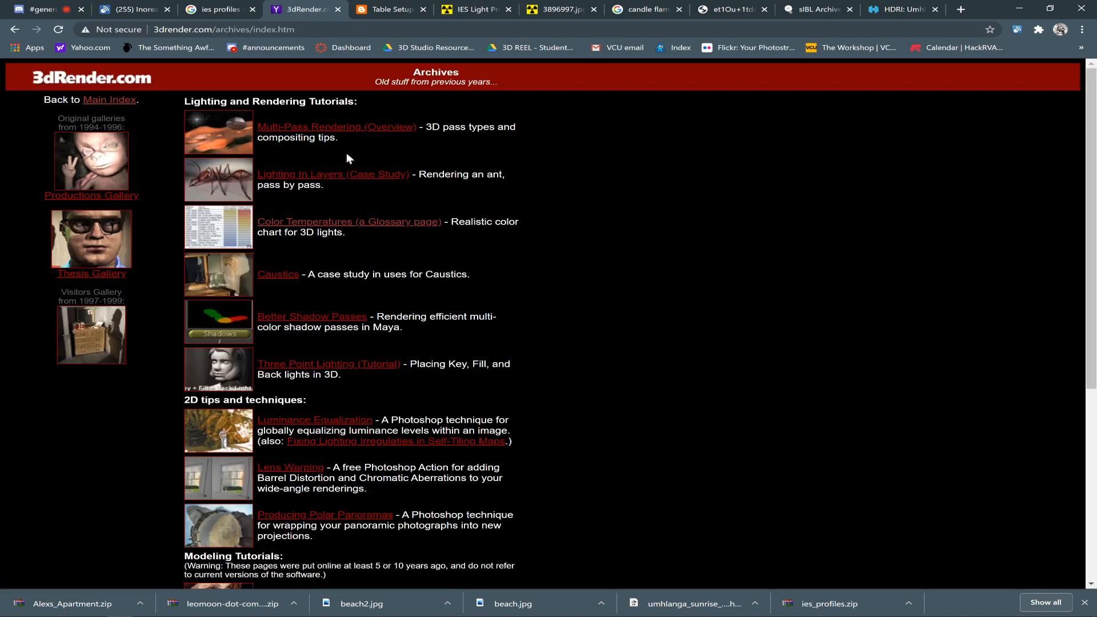
pyautogui.click(302, 222)
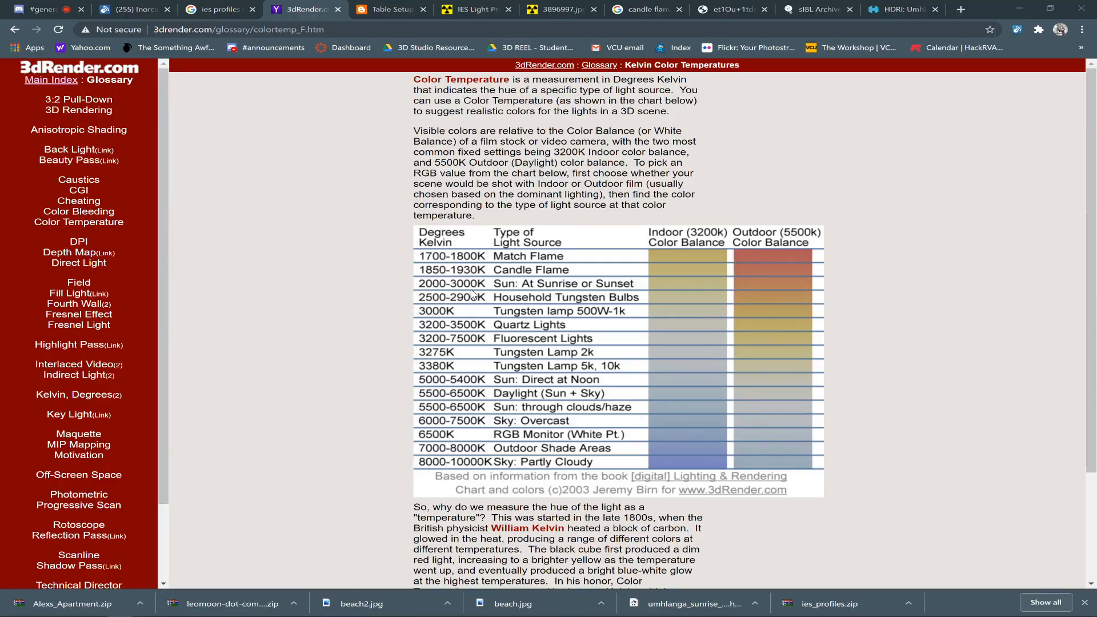
# Return to Maya and set the sky dome light's Temperature to 3000.
pyautogui.hotkey('alt', 'Tab')
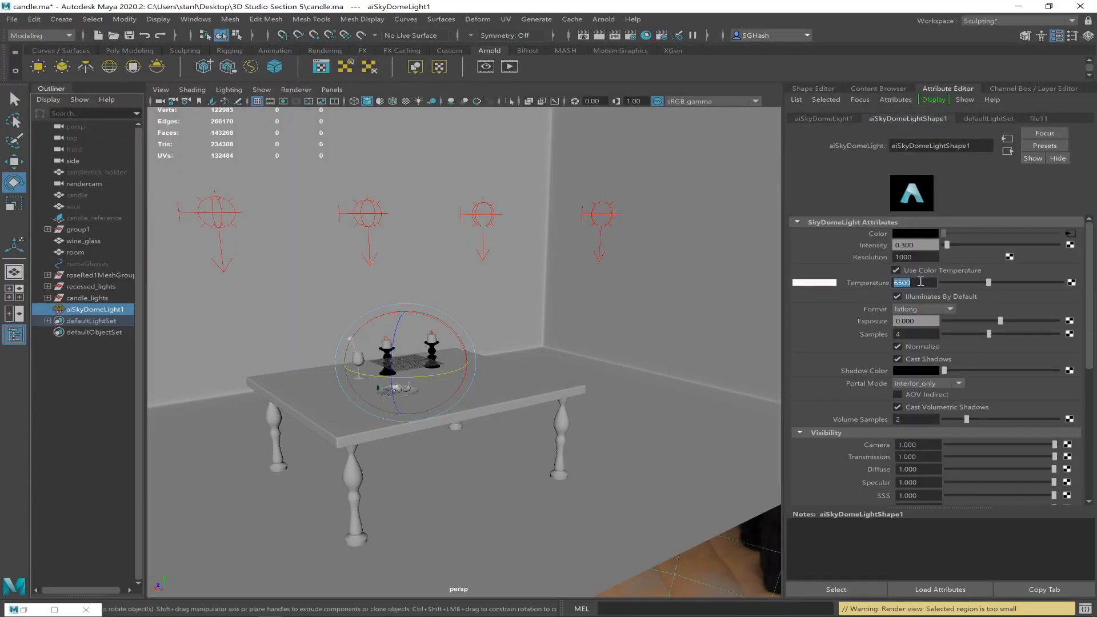
pyautogui.write('3000')
pyautogui.press('Return')
# Disable the light's color temperature, inspect the file texture connected to its Color, and re-enable the color temperature.
pyautogui.click(920, 270)
pyautogui.click(1070, 235)
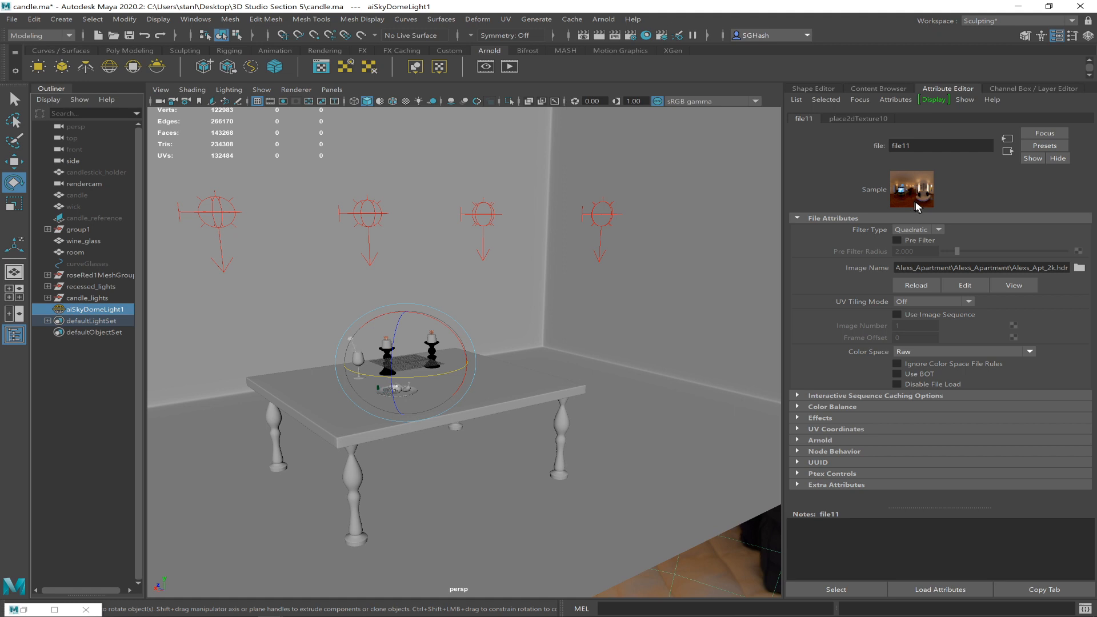
pyautogui.click(1007, 152)
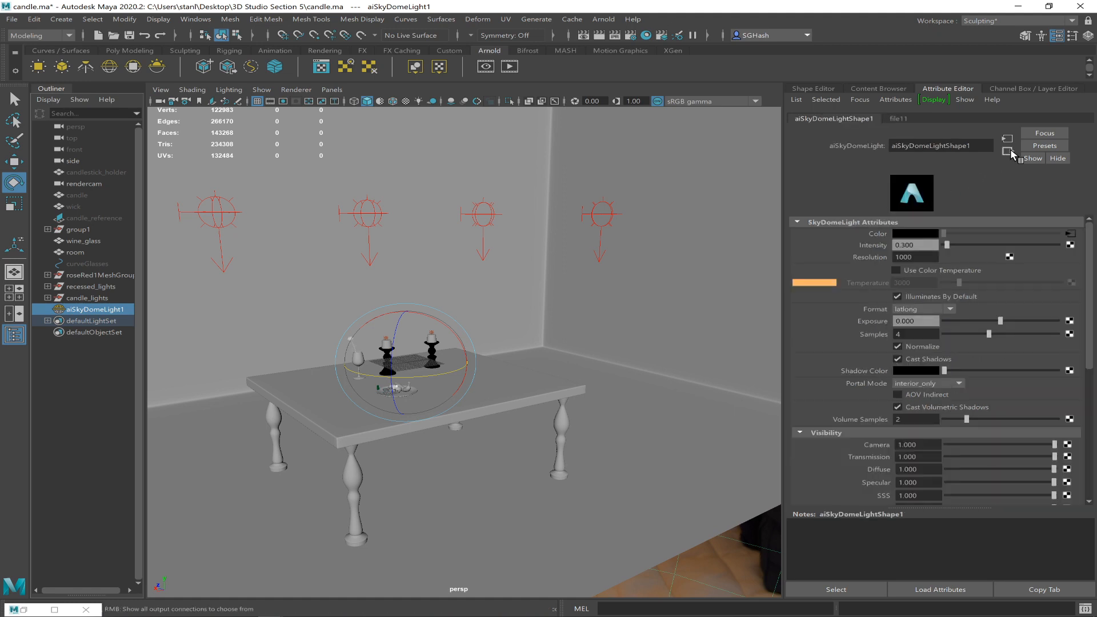
pyautogui.click(919, 270)
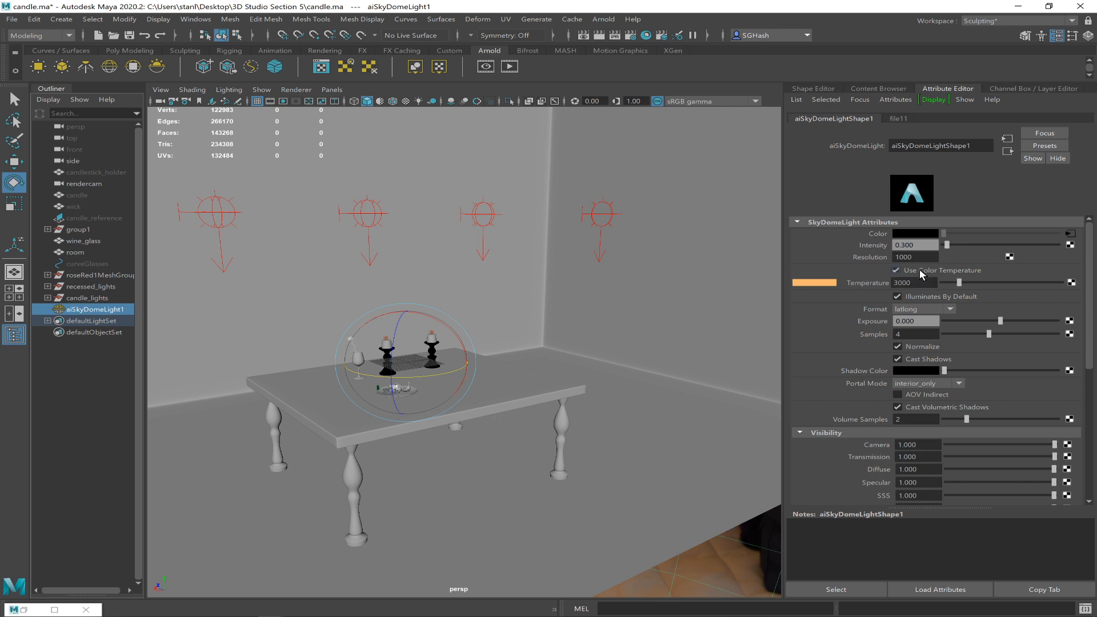
# Reopen the Render View and render a region covering the wine glass and both candlesticks.
pyautogui.click(581, 35)
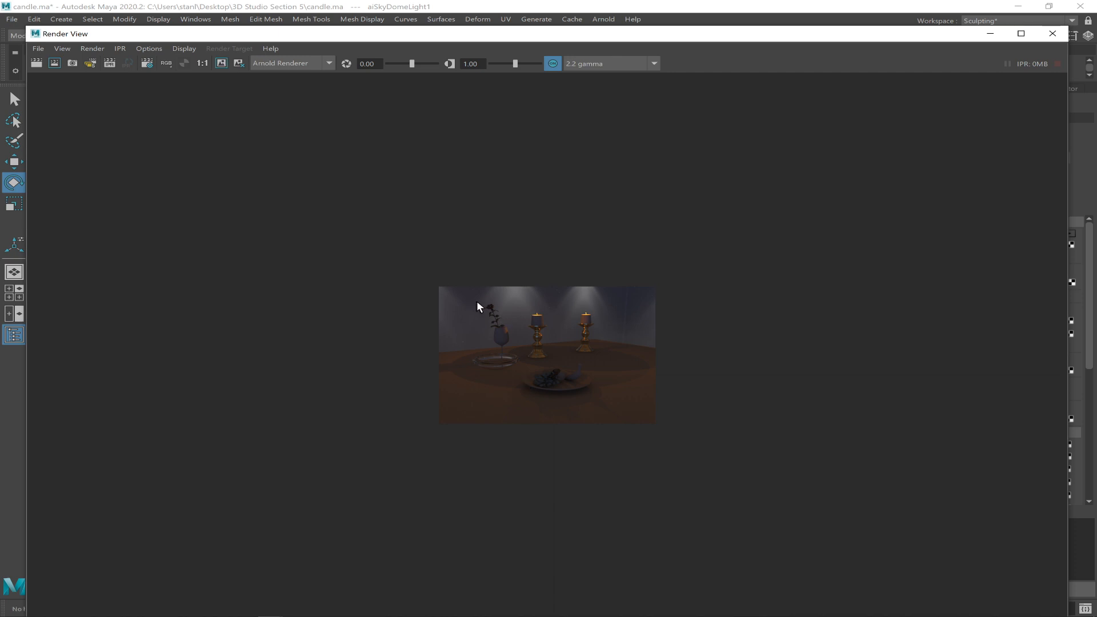
pyautogui.moveTo(571, 366); pyautogui.dragTo(622, 386)
pyautogui.moveTo(464, 304); pyautogui.dragTo(615, 379)
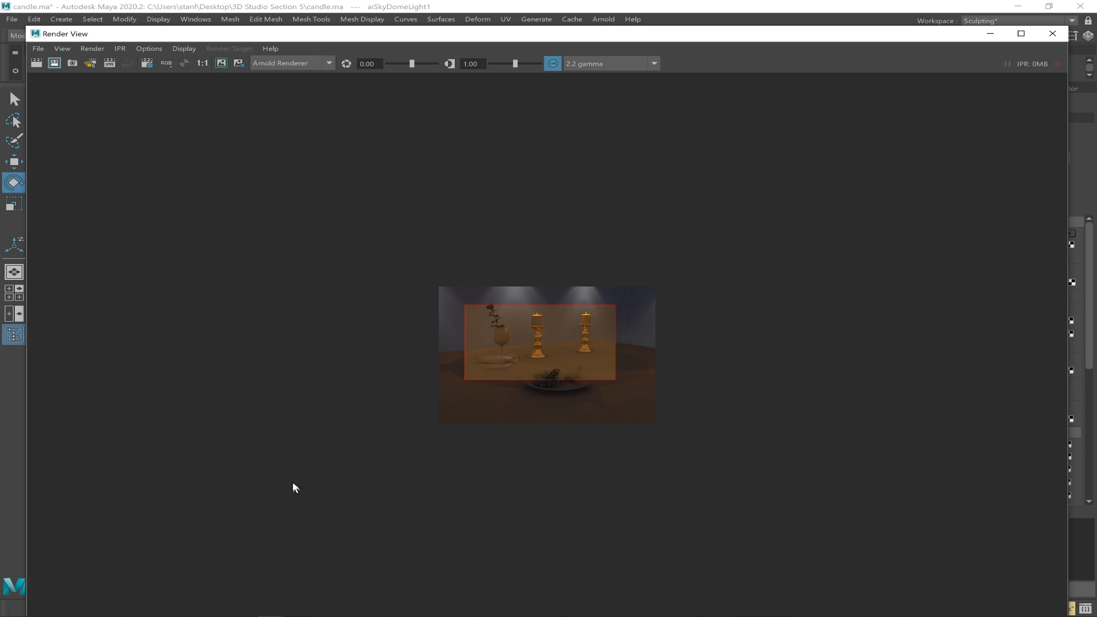
pyautogui.keyDown('alt'); pyautogui.moveTo(405, 375); pyautogui.dragTo(698, 448, button='right'); pyautogui.keyUp('alt')
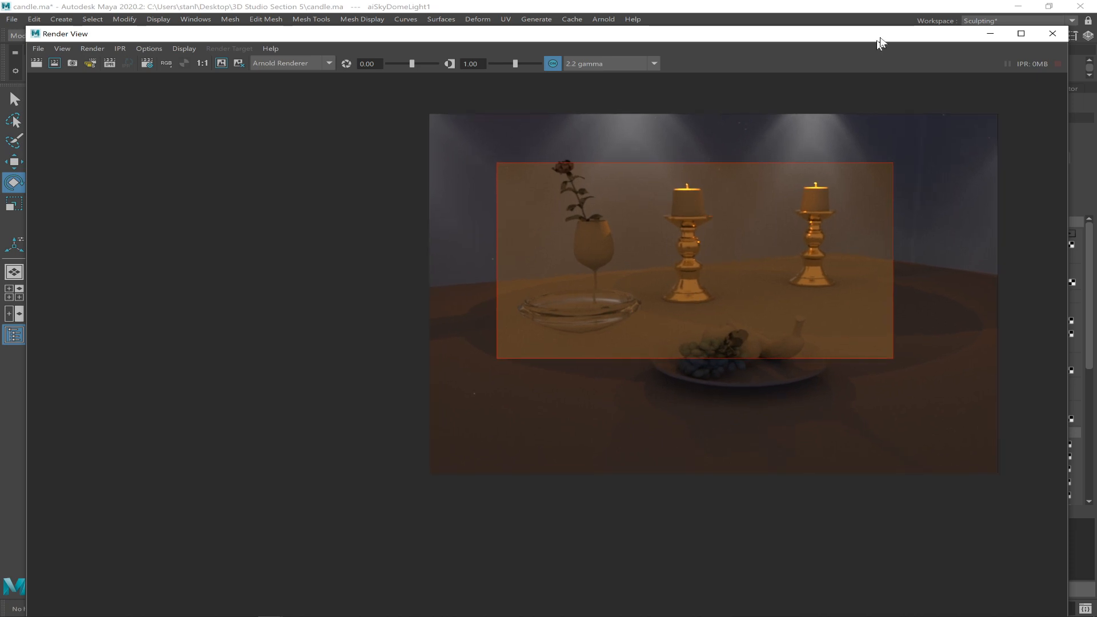
# Minimize the Render View and turn off Use Color Temperature on aiSkyDomeLight1.
pyautogui.moveTo(922, 37); pyautogui.dragTo(750, 78)
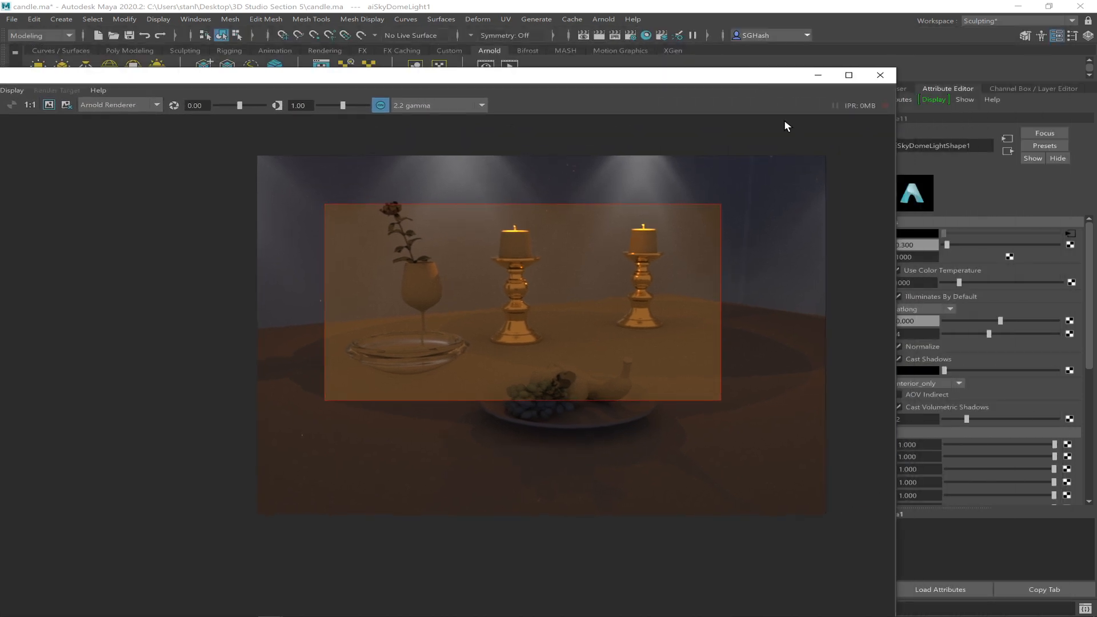
pyautogui.click(817, 75)
pyautogui.click(896, 271)
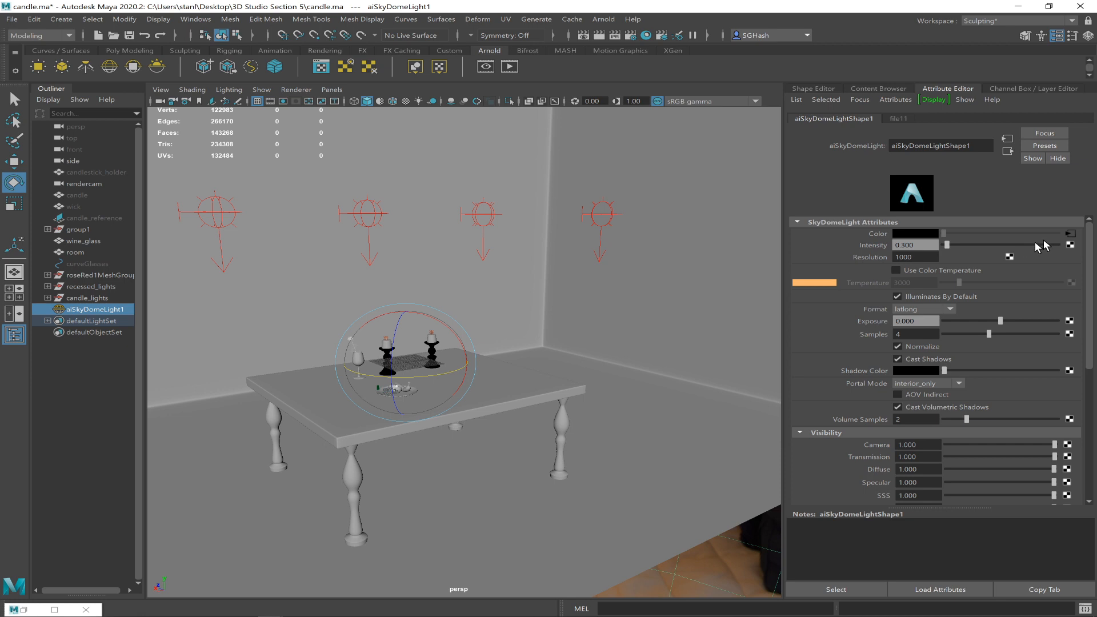
# Preview the HDR images on the Desktop and load artist_workshop_2k.hdr into the file texture driving the sky dome light's Color.
pyautogui.click(1071, 233)
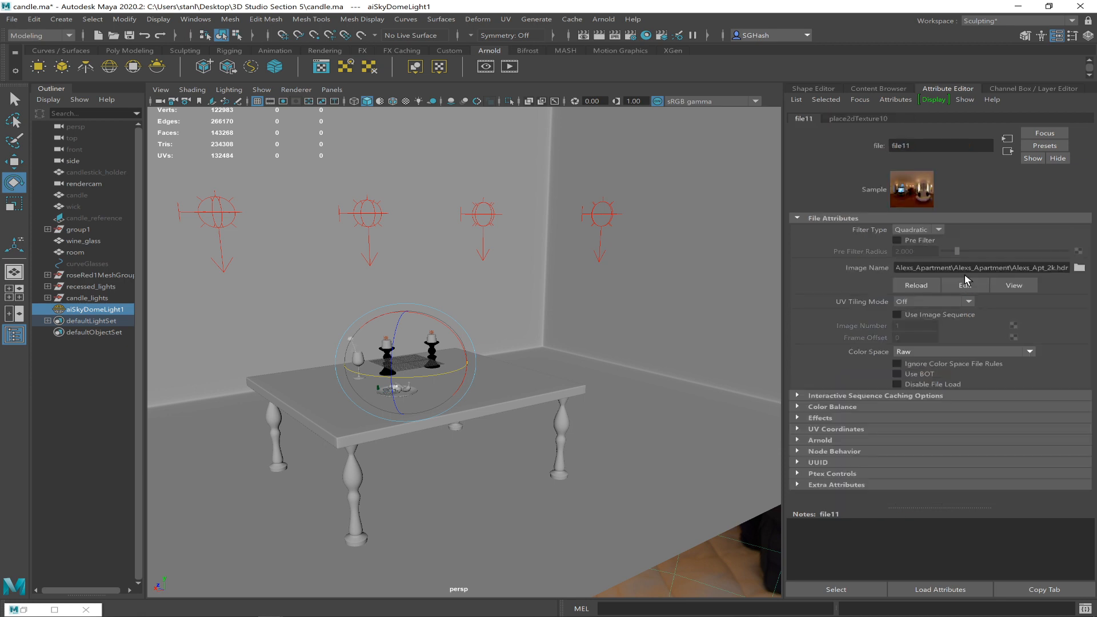
pyautogui.click(1079, 267)
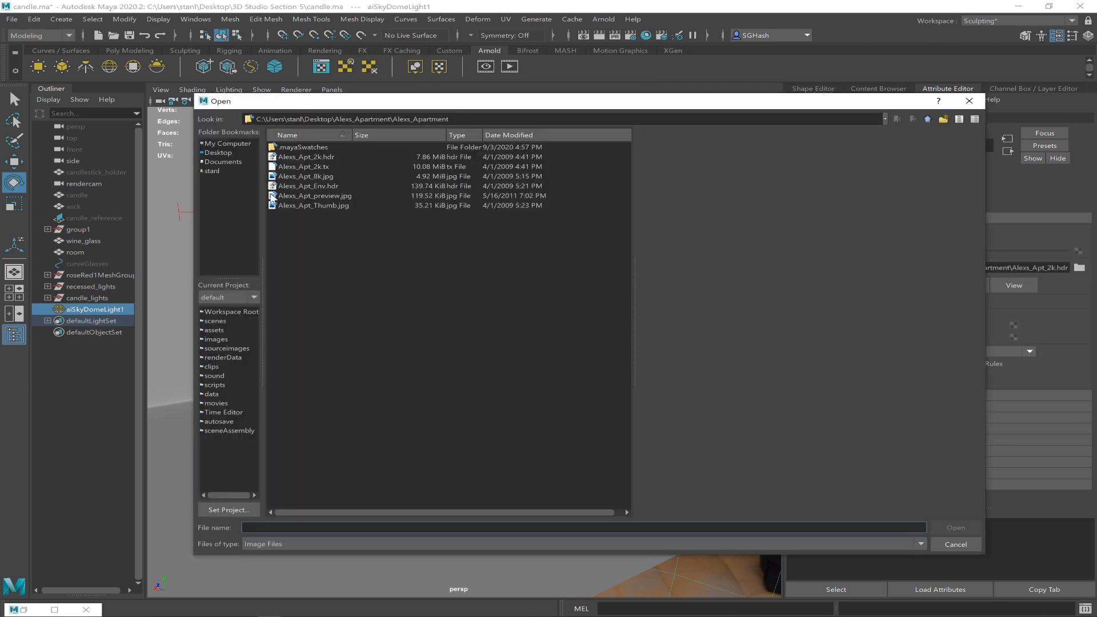
pyautogui.click(221, 152)
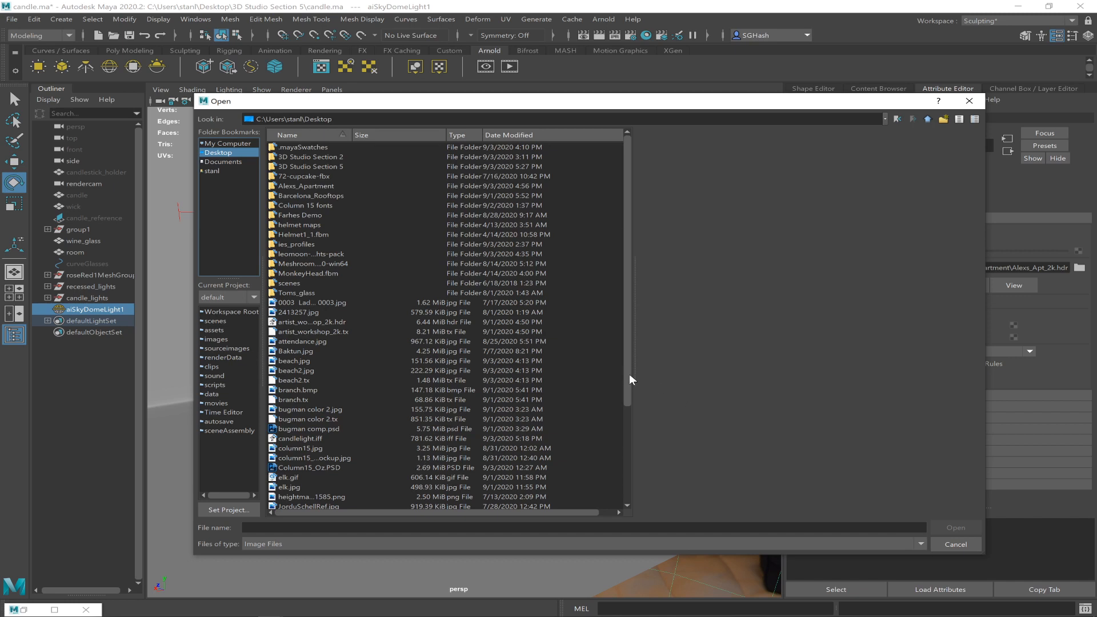
pyautogui.scroll(-5, 629, 374)
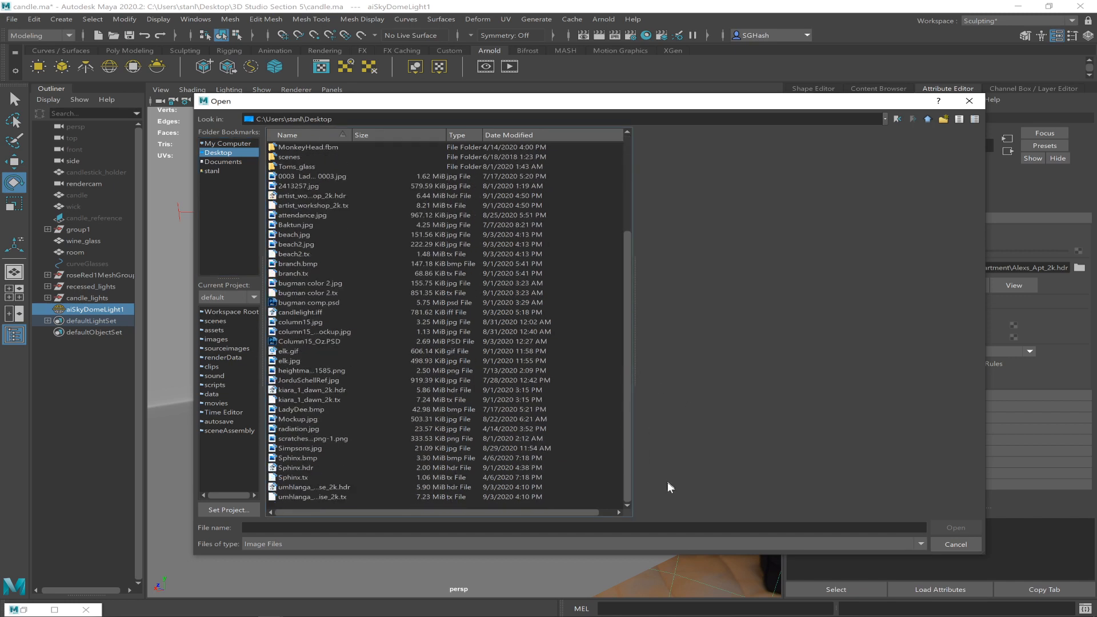
pyautogui.click(332, 488)
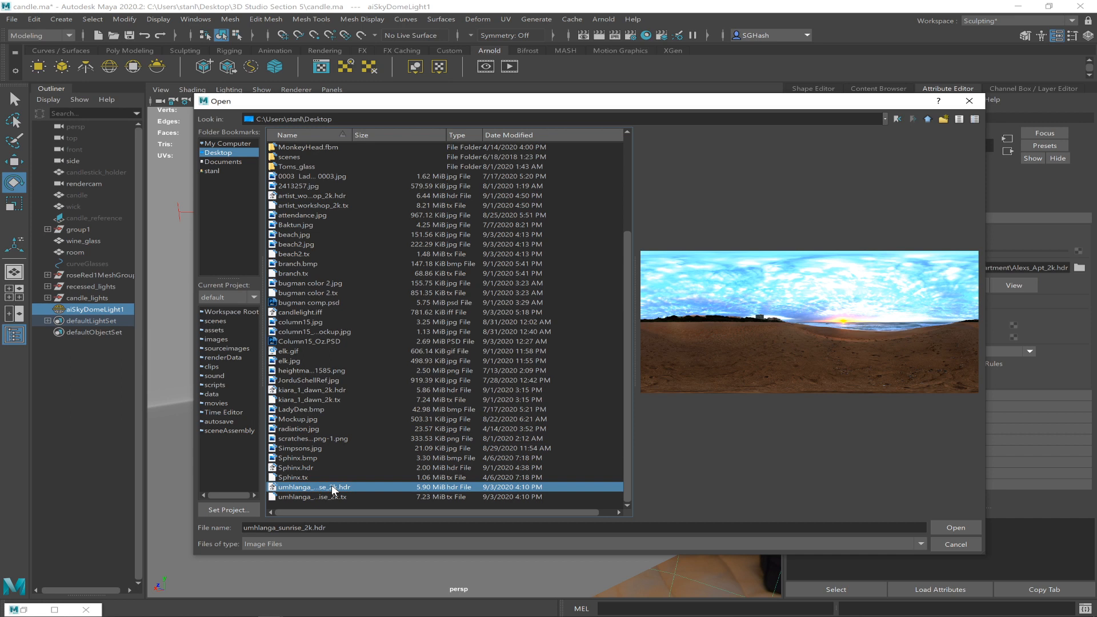
pyautogui.click(328, 391)
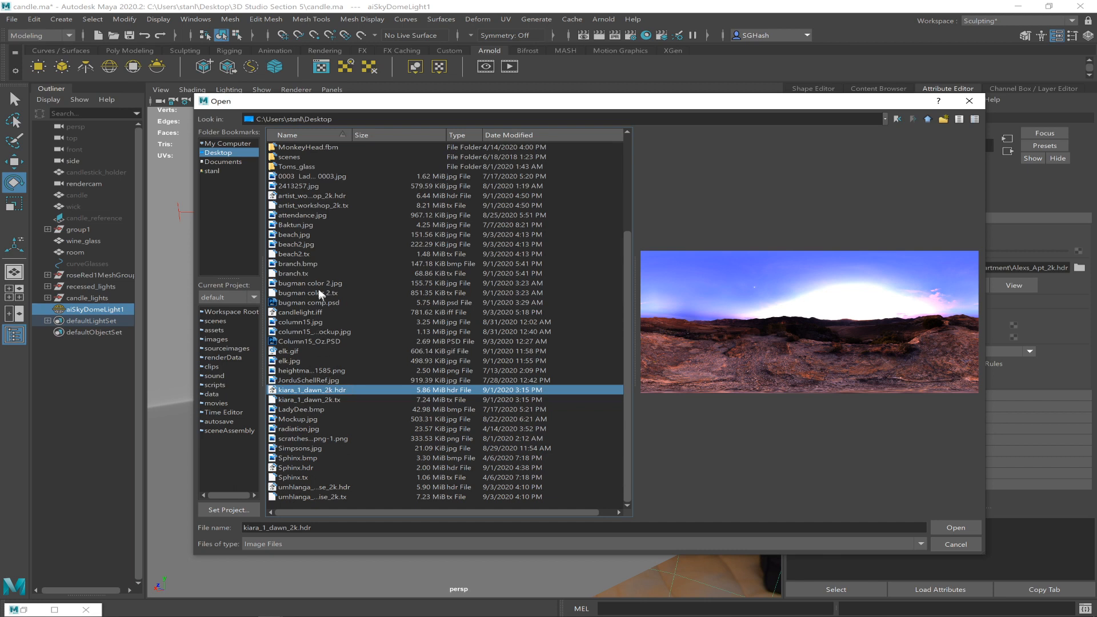
pyautogui.click(291, 196)
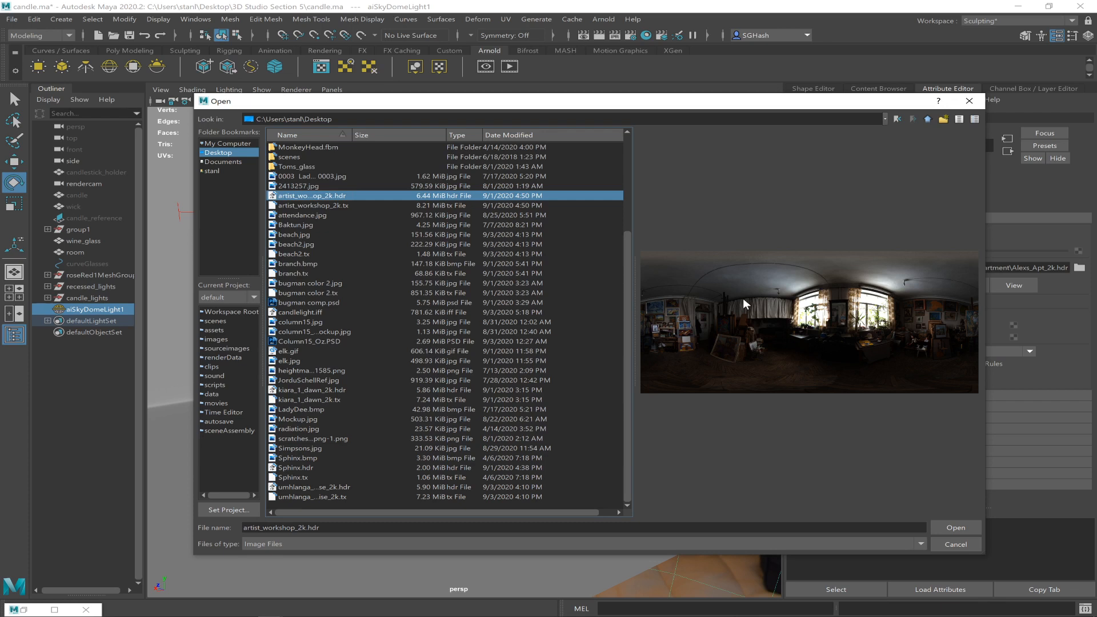
pyautogui.click(956, 529)
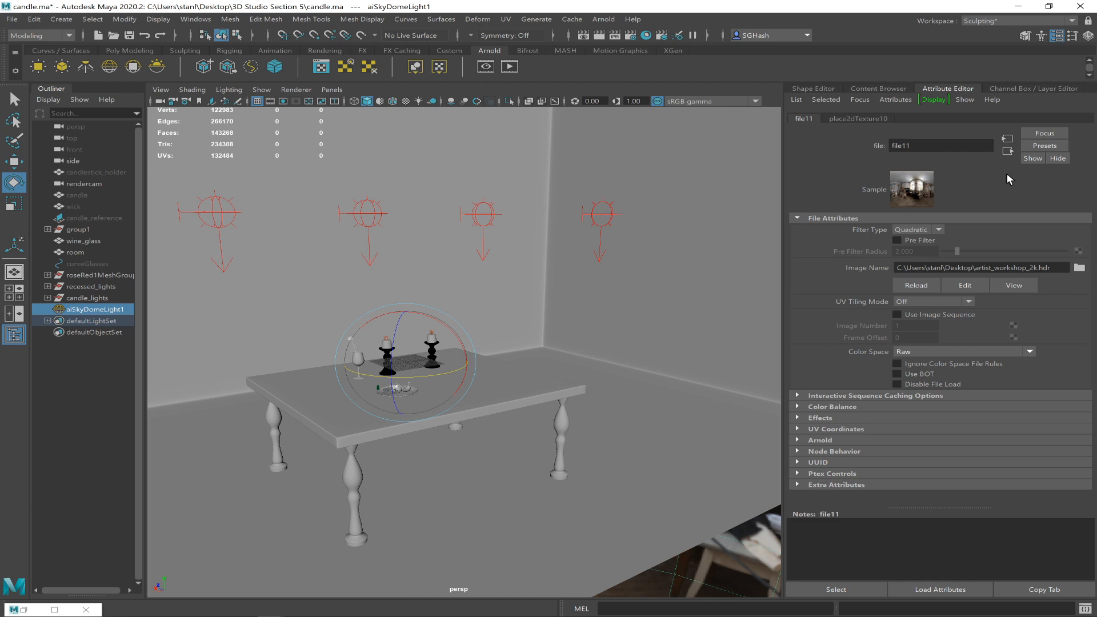
# Return to the sky dome light's attributes and set its Intensity to 1.
pyautogui.scroll(-5, 421, 384)
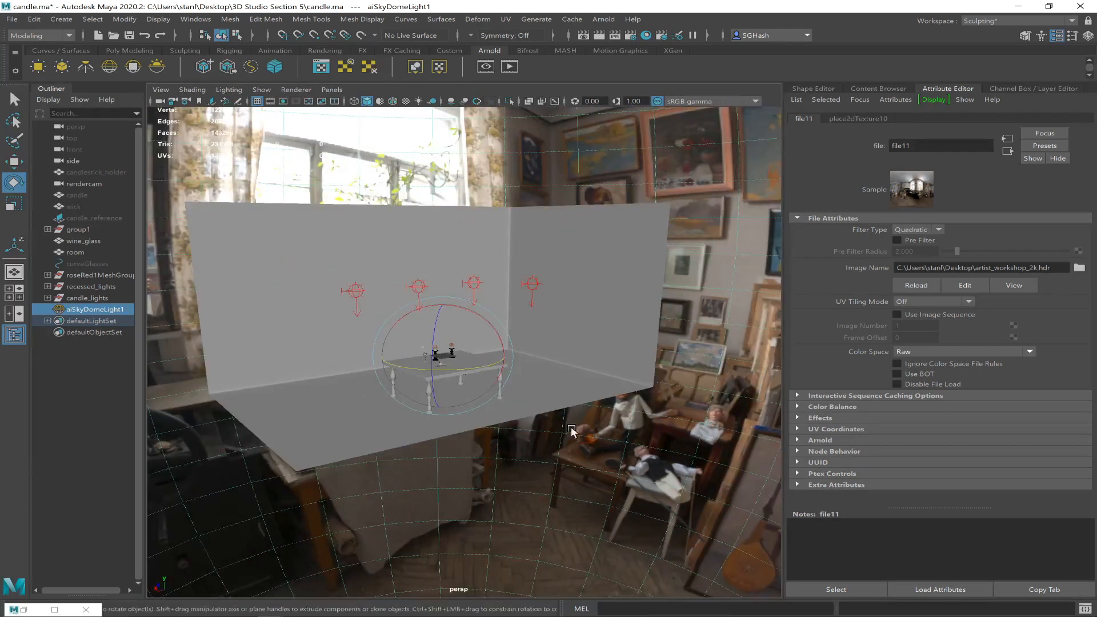
pyautogui.scroll(-5, 572, 430)
pyautogui.moveTo(436, 399)
pyautogui.keyDown('alt'); pyautogui.mouseDown()
pyautogui.moveTo(318, 409)
pyautogui.moveTo(439, 409)
pyautogui.mouseUp(); pyautogui.keyUp('alt')
pyautogui.scroll(10, 360, 362)
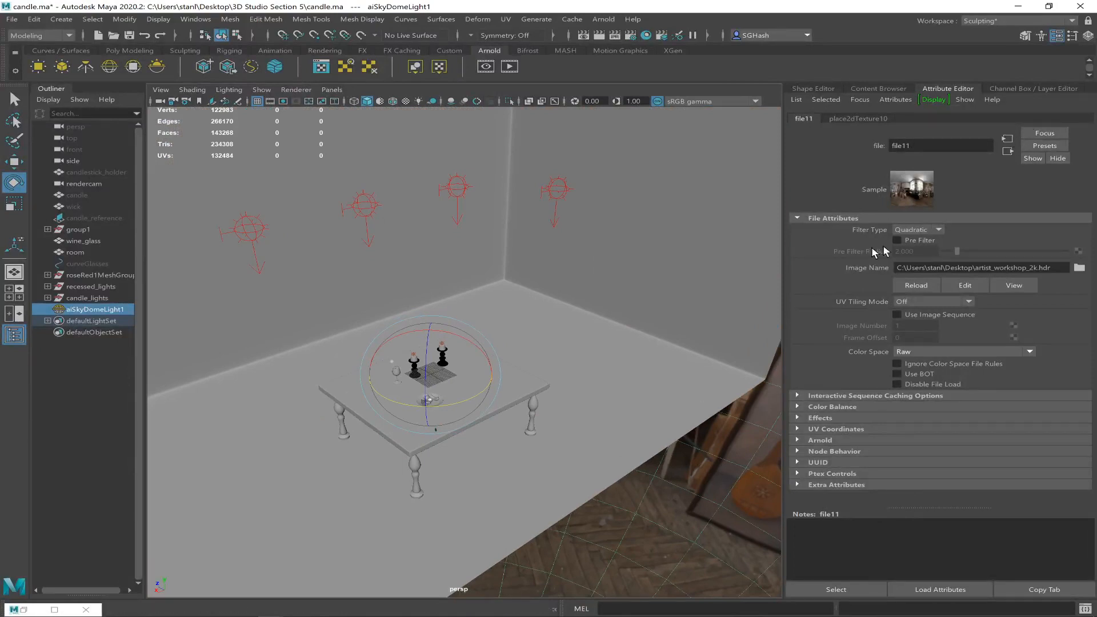
pyautogui.click(1008, 152)
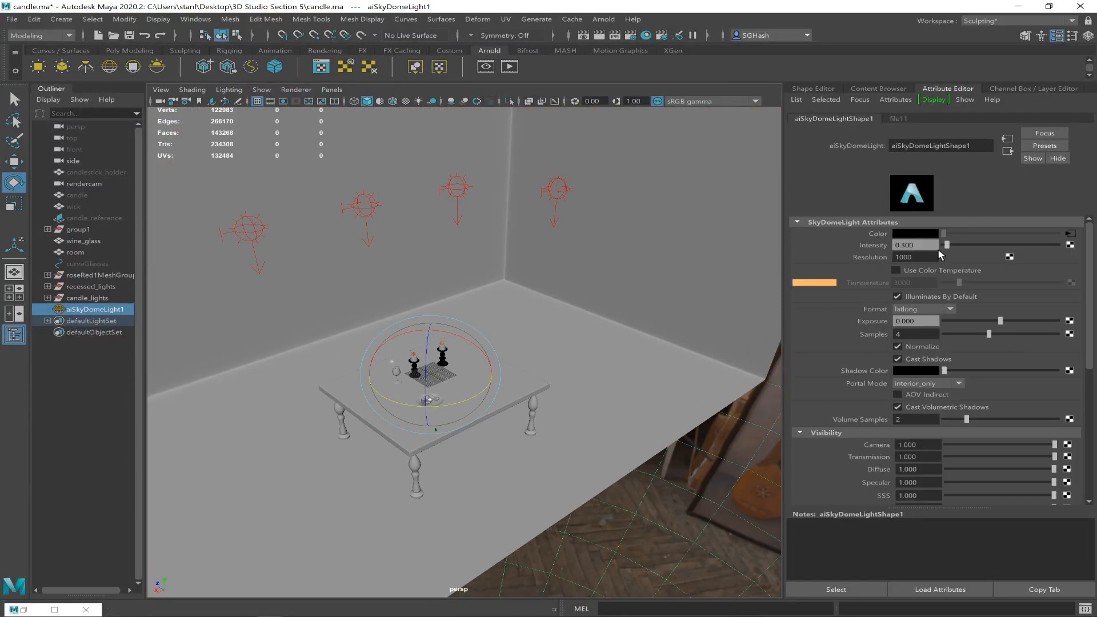
pyautogui.doubleClick(911, 244)
pyautogui.write('1')
pyautogui.press('Return')
# Open the Arnold Render View maximized and re-render the full candlelit table frame.
pyautogui.scroll(-10, 617, 471)
pyautogui.keyDown('alt'); pyautogui.moveTo(558, 448); pyautogui.dragTo(397, 425); pyautogui.keyUp('alt')
pyautogui.keyDown('alt'); pyautogui.moveTo(397, 425); pyautogui.dragTo(657, 518, button='right'); pyautogui.keyUp('alt')
pyautogui.keyDown('alt'); pyautogui.moveTo(480, 211); pyautogui.dragTo(608, 244, button='right'); pyautogui.keyUp('alt')
pyautogui.click(485, 67)
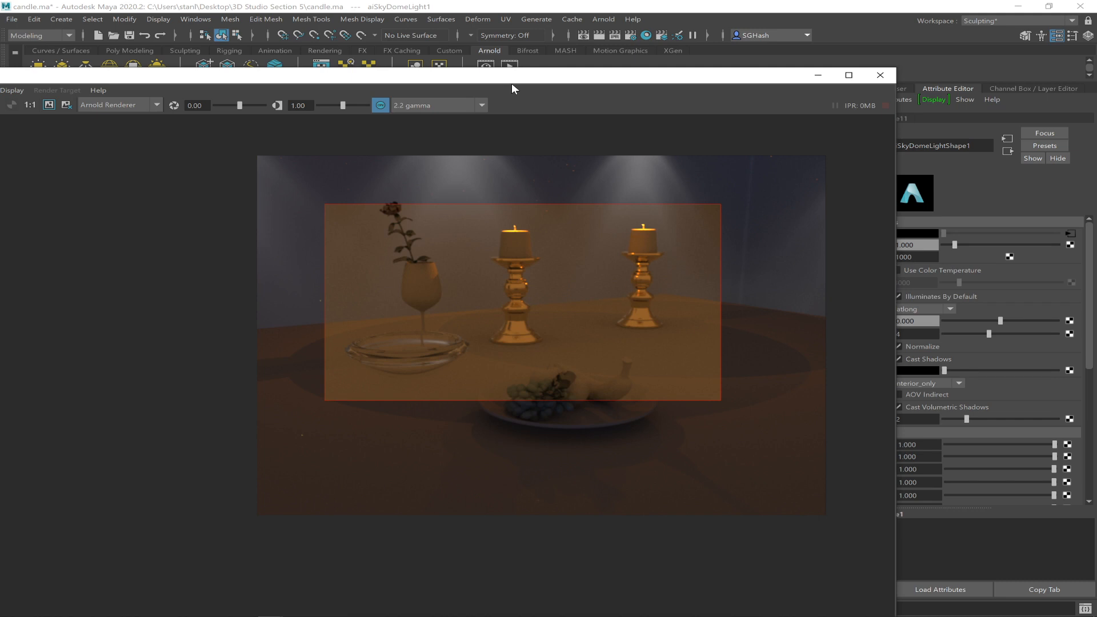
pyautogui.doubleClick(516, 80)
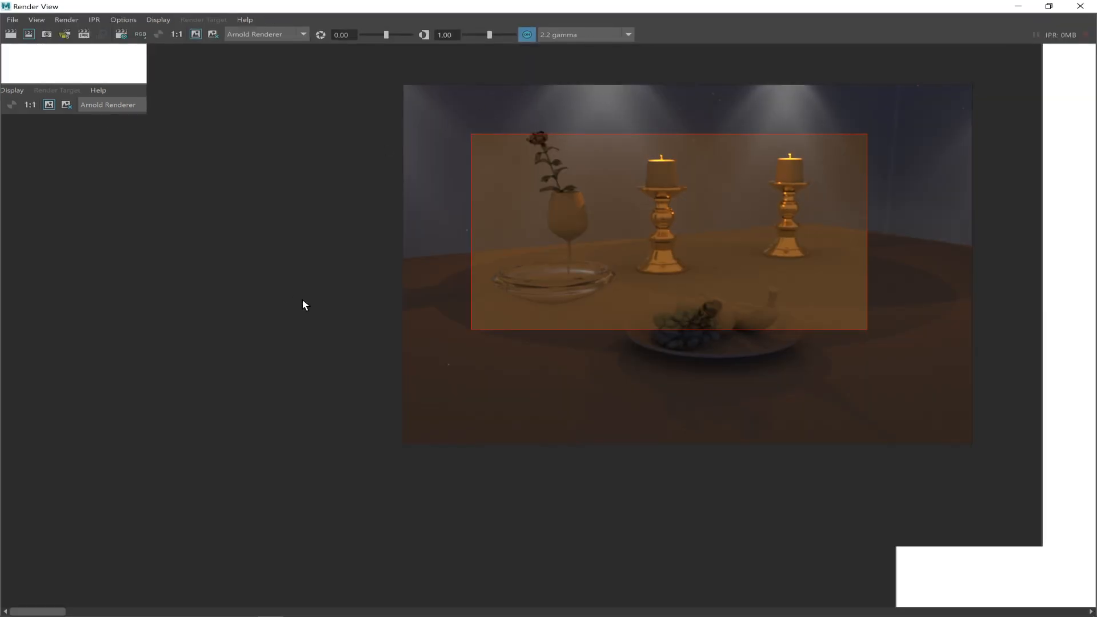
pyautogui.keyDown('alt'); pyautogui.moveTo(393, 341); pyautogui.dragTo(469, 275, button='right'); pyautogui.keyUp('alt')
pyautogui.click(11, 34)
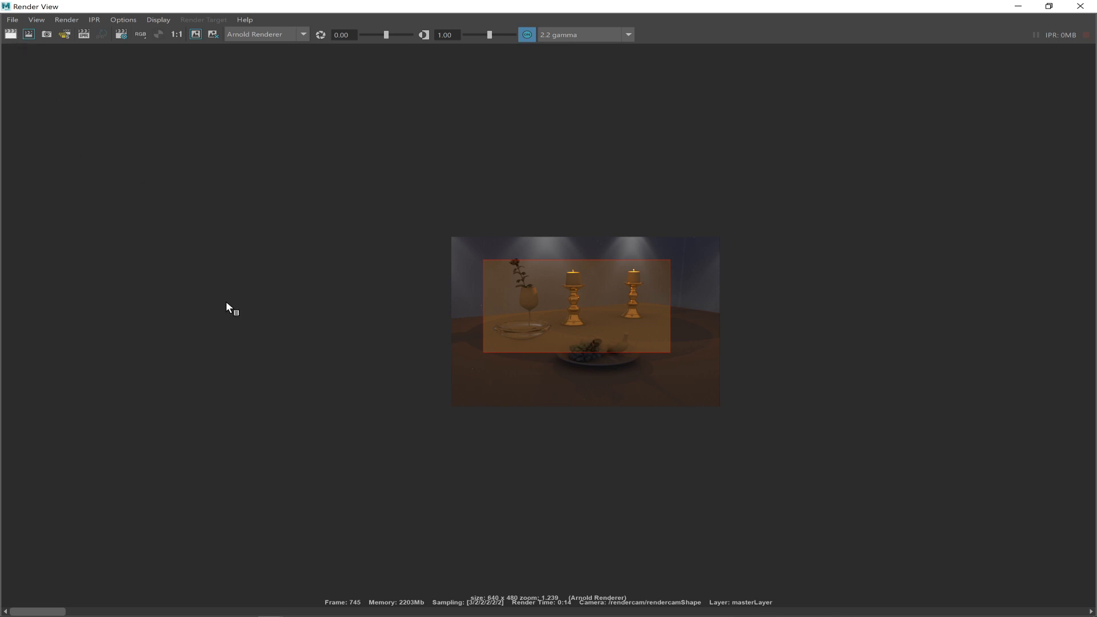
# Switch to Chrome, view the Discord general-chat channel, and check the live stream on its Twitch page before closing that page.
pyautogui.hotkey('alt', 'Tab')
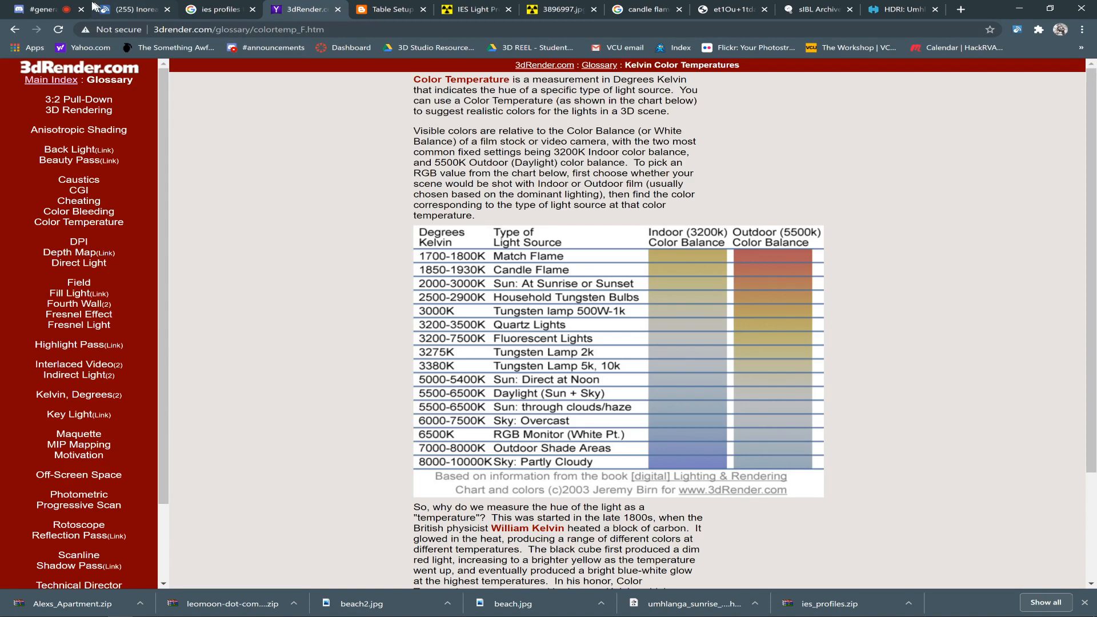
pyautogui.click(72, 7)
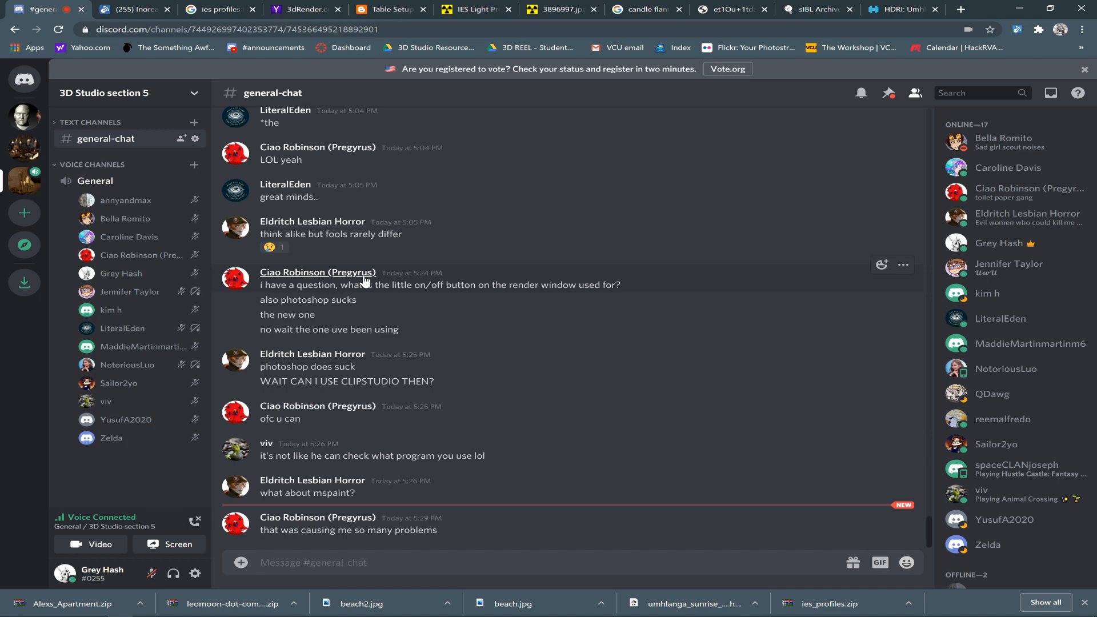
pyautogui.hotkey('ctrl', 't')
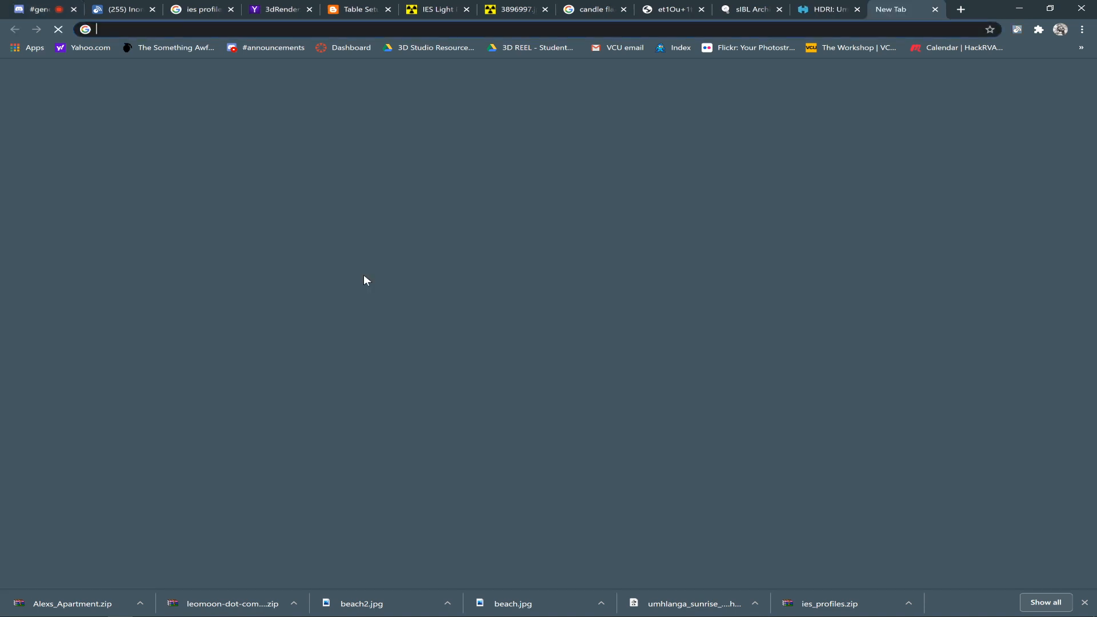
pyautogui.write('twi')
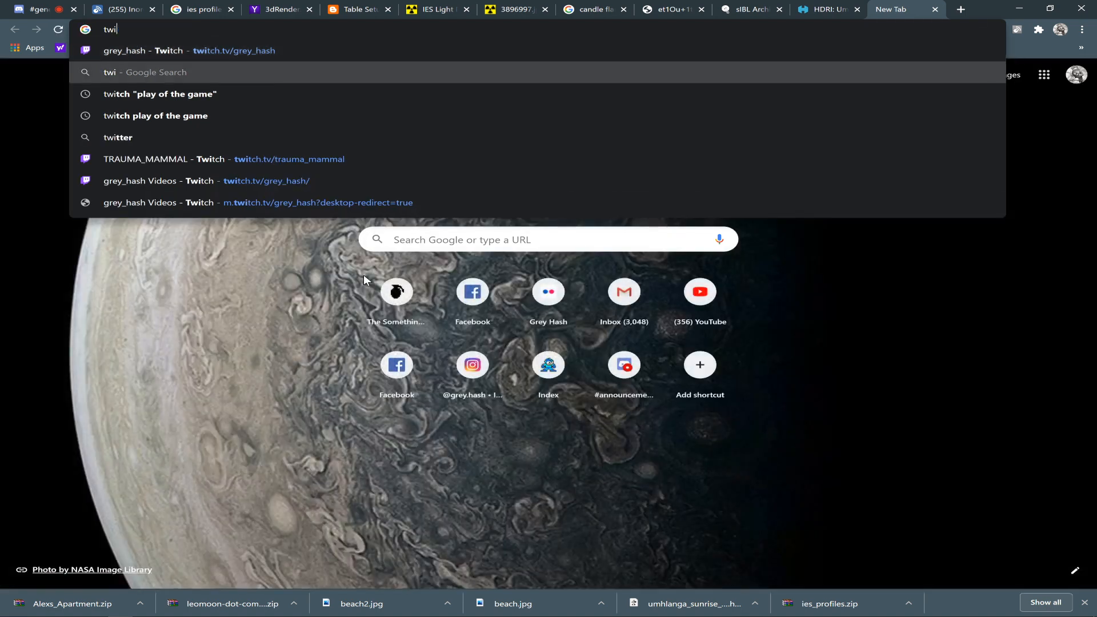
pyautogui.press('Return')
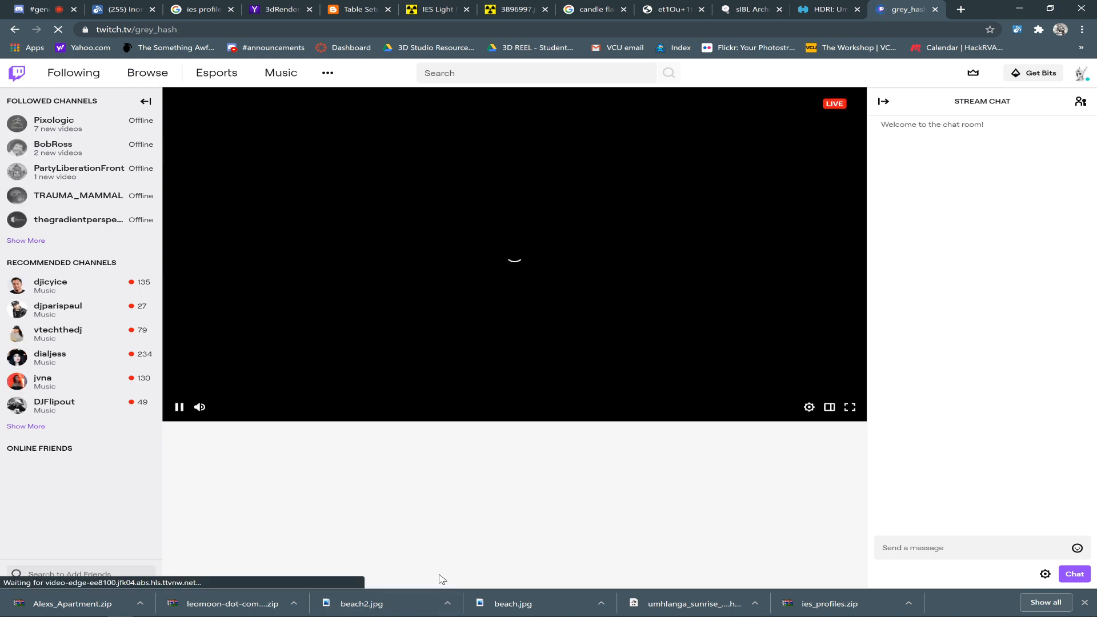
pyautogui.hotkey('alt', 'Tab')
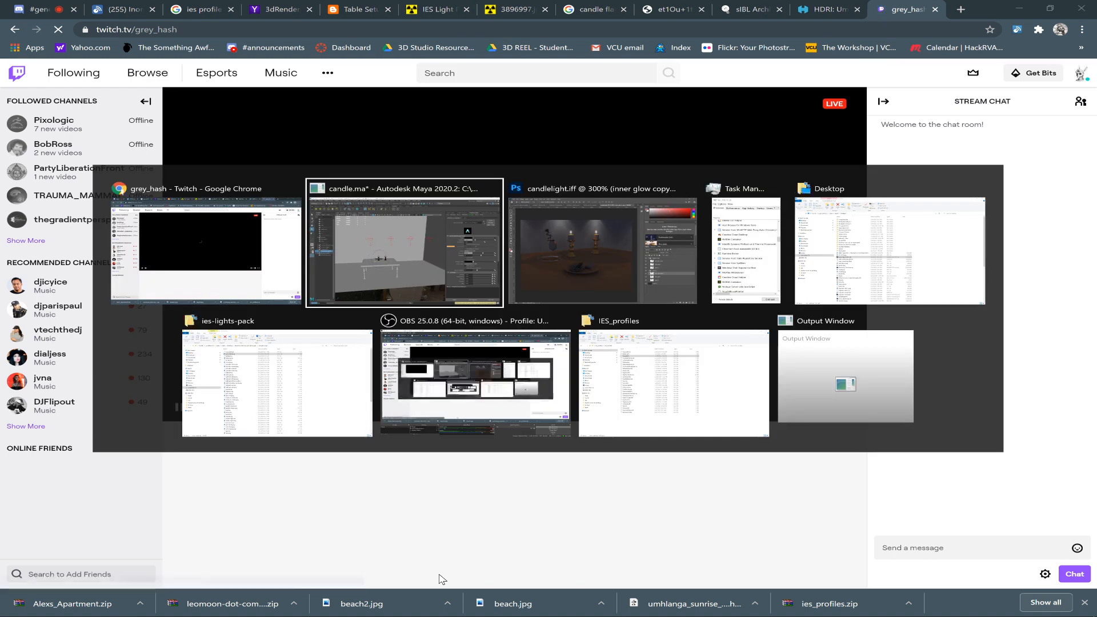
pyautogui.hotkey('alt', 'Tab')
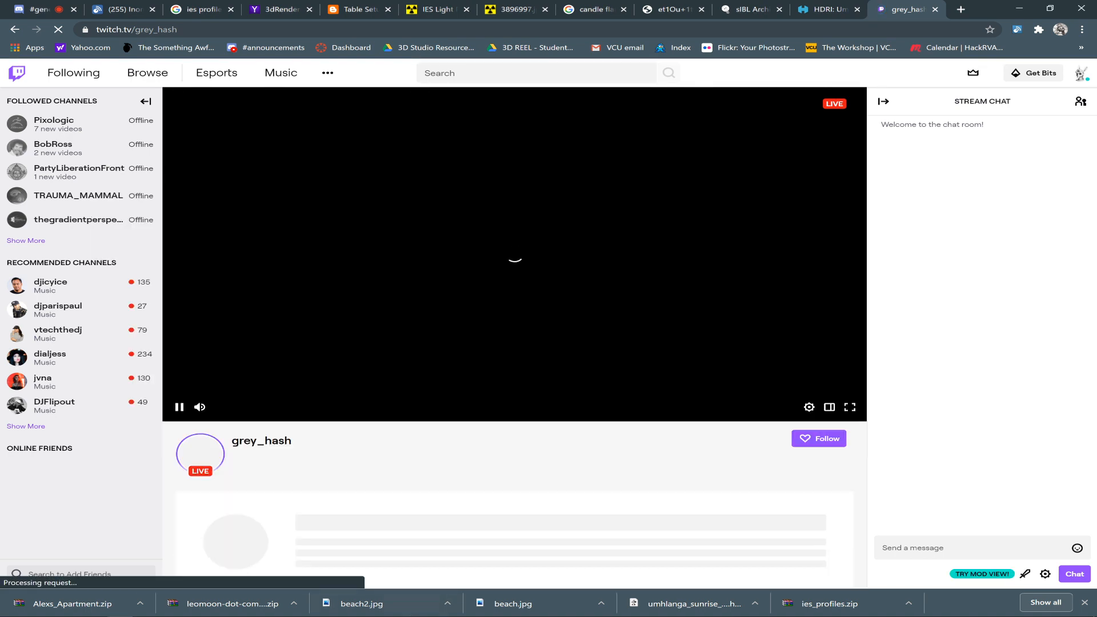
pyautogui.moveTo(410, 616)
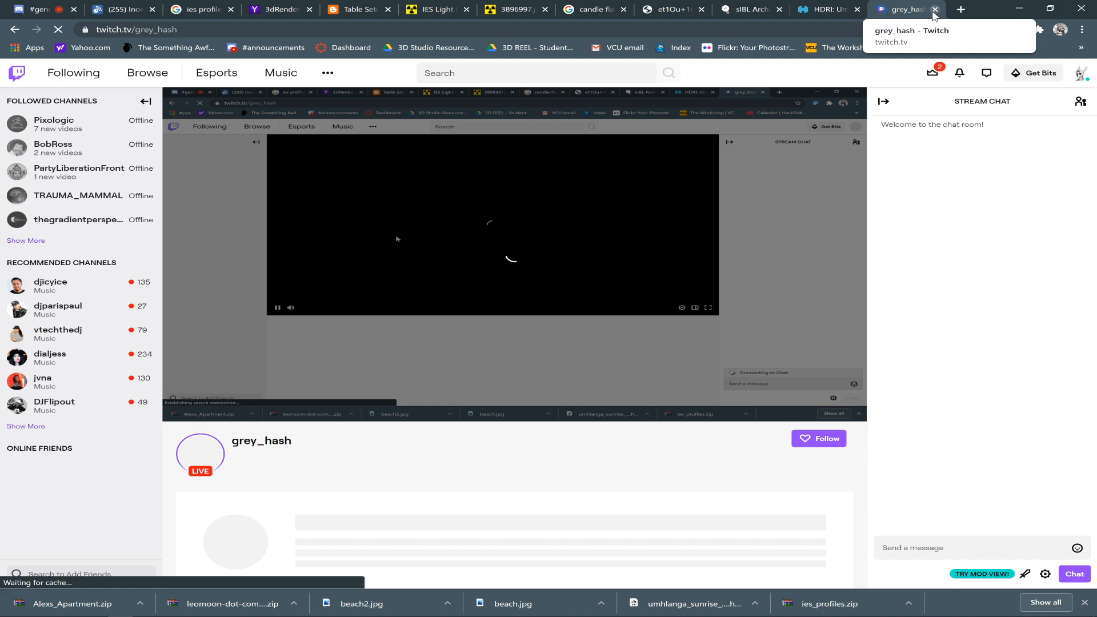
pyautogui.click(935, 10)
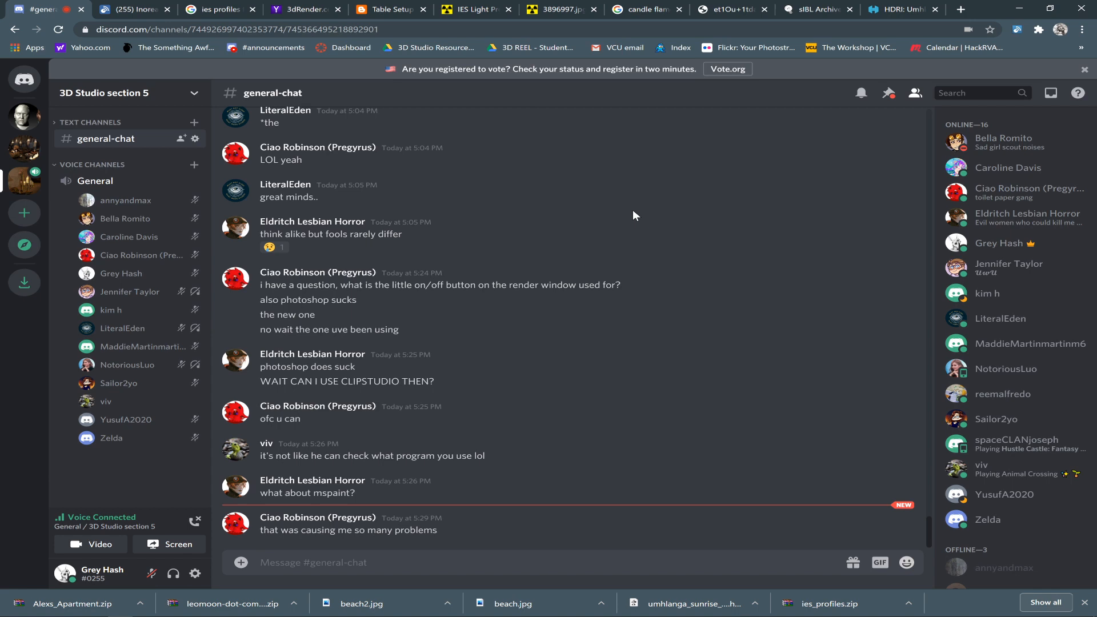
# Return to Maya's Render View and examine the finished render of the wine glass, candlesticks and fruit plate up close.
pyautogui.hotkey('alt', 'Tab')
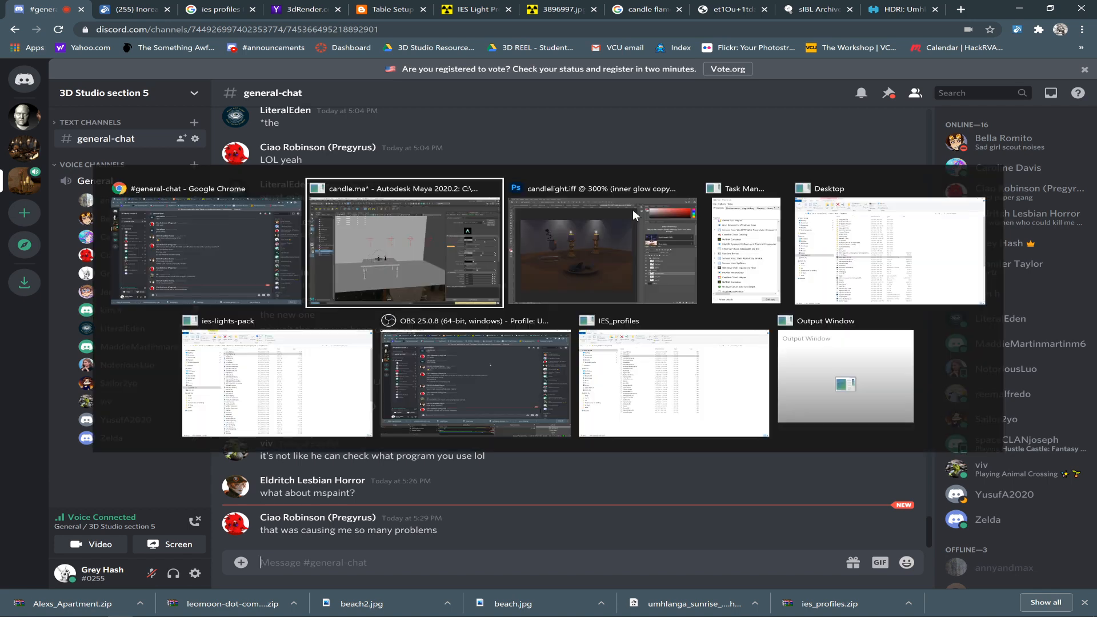
pyautogui.hotkey('alt', 'Tab')
pyautogui.hotkey('alt', 'Tab')
pyautogui.hotkey('alt', 'Tab')
pyautogui.press('Tab')
pyautogui.press('Tab')
pyautogui.press('Tab')
pyautogui.press('Tab')
pyautogui.press('Tab')
pyautogui.press('Tab')
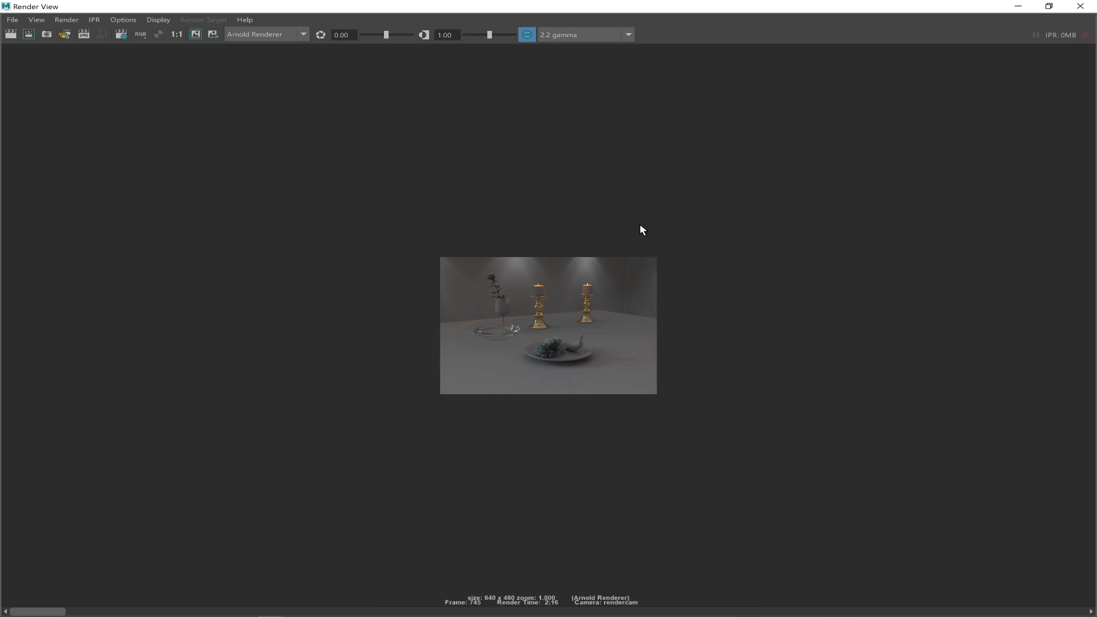
pyautogui.scroll(4, 867, 324)
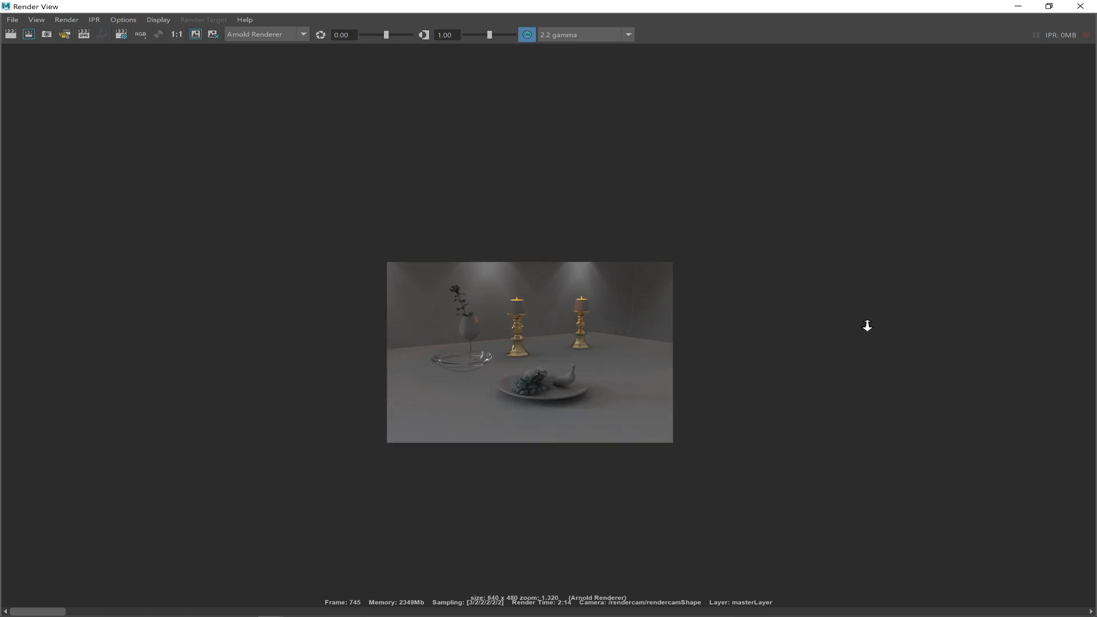
pyautogui.scroll(3, 760, 274)
pyautogui.moveTo(316, 290); pyautogui.dragTo(550, 394)
pyautogui.keyDown('ctrl'); pyautogui.keyDown('alt'); pyautogui.moveTo(666, 474); pyautogui.dragTo(801, 606); pyautogui.keyUp('alt'); pyautogui.keyUp('ctrl')
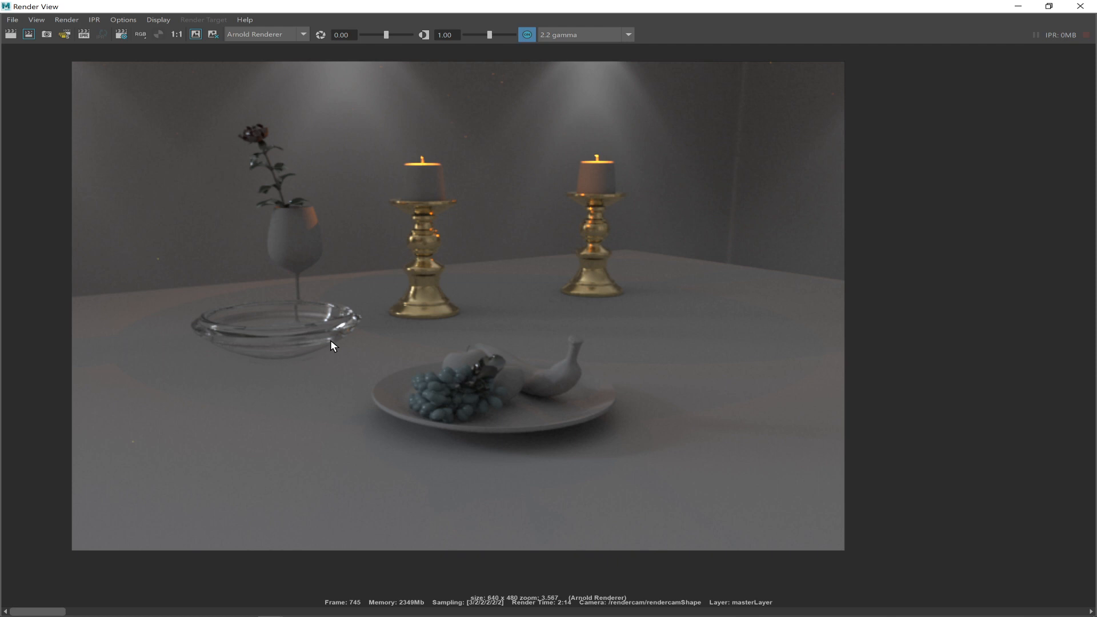
# Switch to Chrome and try to download the Circus Backstage set from the sIBL Archive.
pyautogui.press('alt')
pyautogui.hotkey('alt', 'Tab')
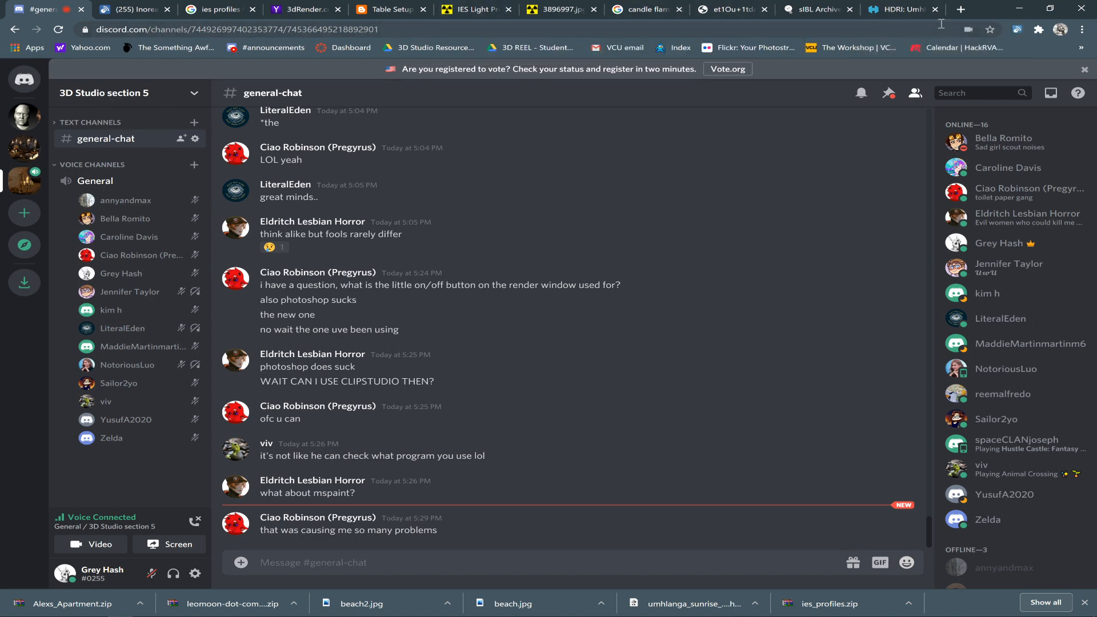
pyautogui.click(802, 10)
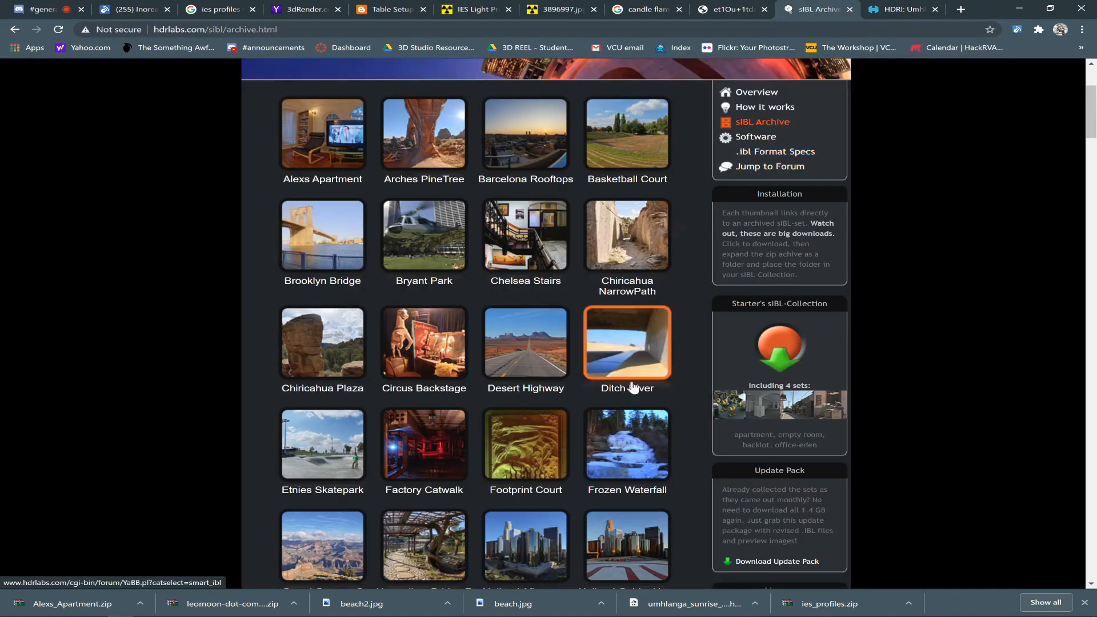
pyautogui.moveTo(423, 394)
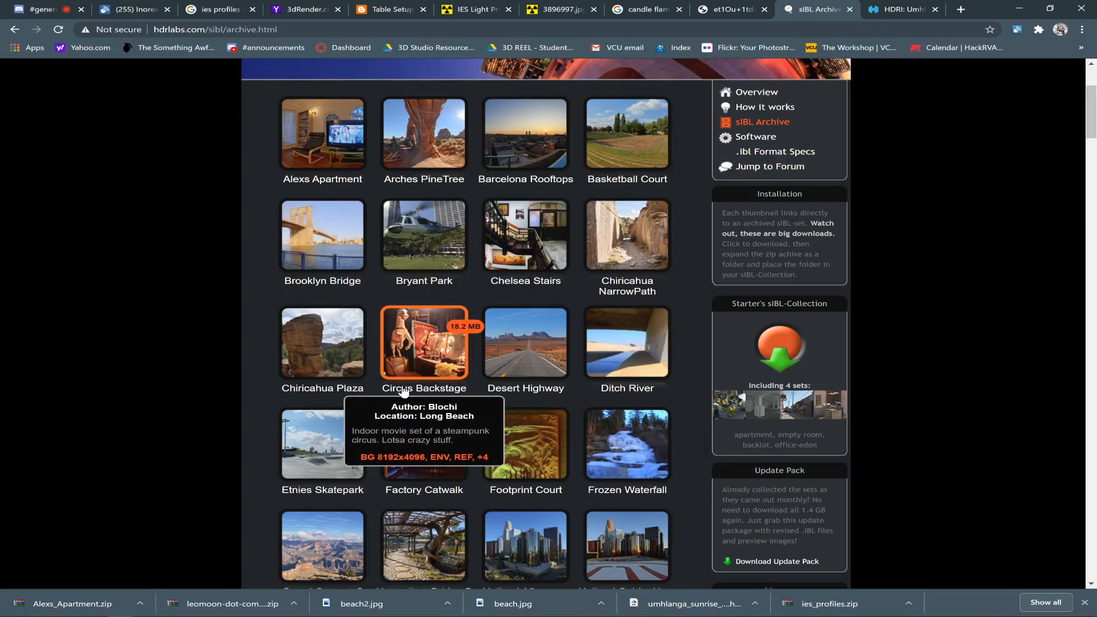
pyautogui.click(402, 385)
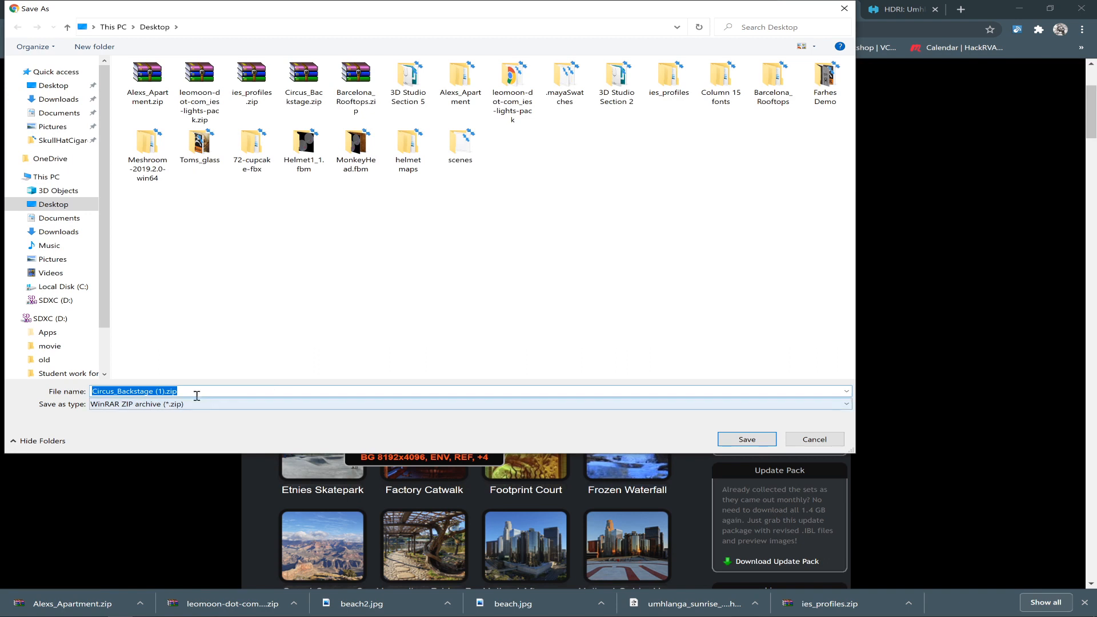
pyautogui.click(801, 435)
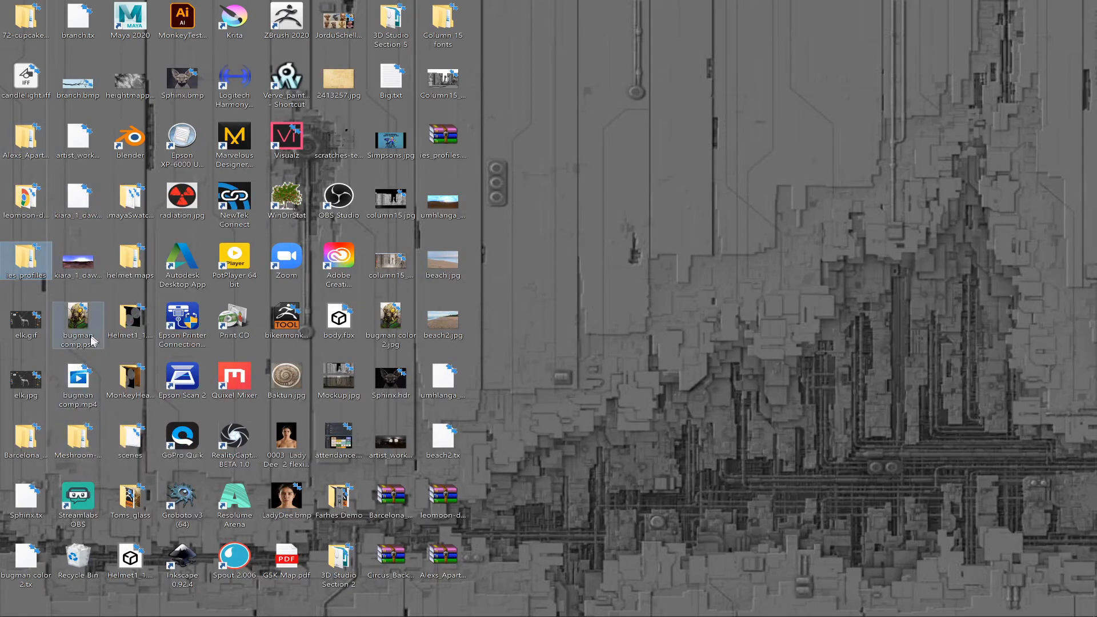
# Switch to the Desktop folder in File Explorer and extract Circus_Backstage.zip with WinRAR.
pyautogui.hotkey('alt', 'Tab')
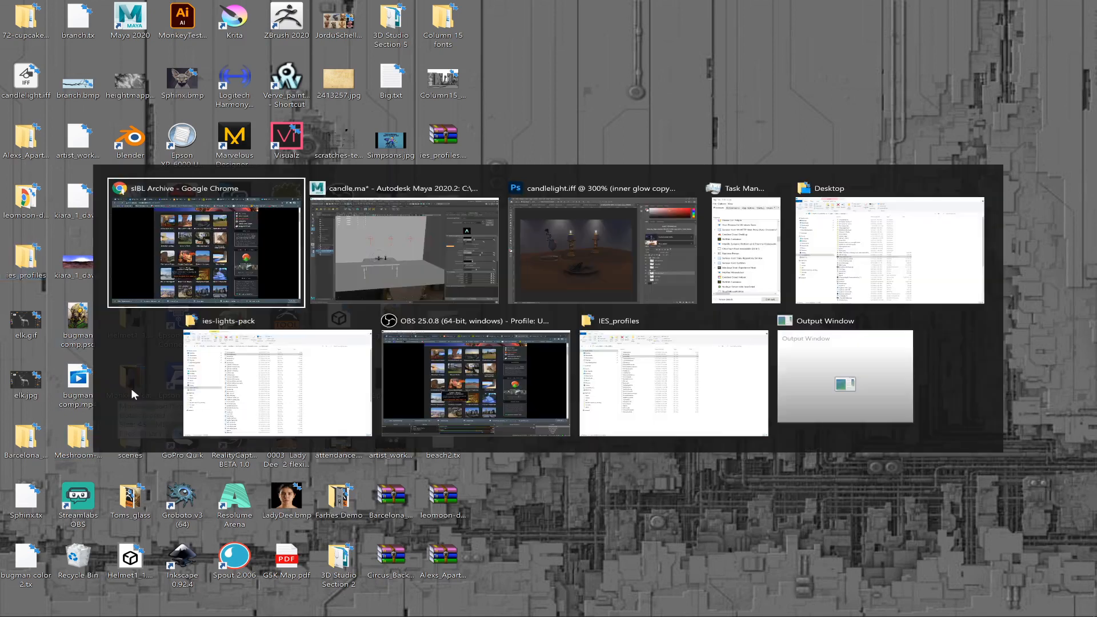
pyautogui.hotkey('alt', 'Tab')
pyautogui.hotkey('alt', 'Tab')
pyautogui.hotkey('alt', 'Tab')
pyautogui.hotkey('alt', 'Tab')
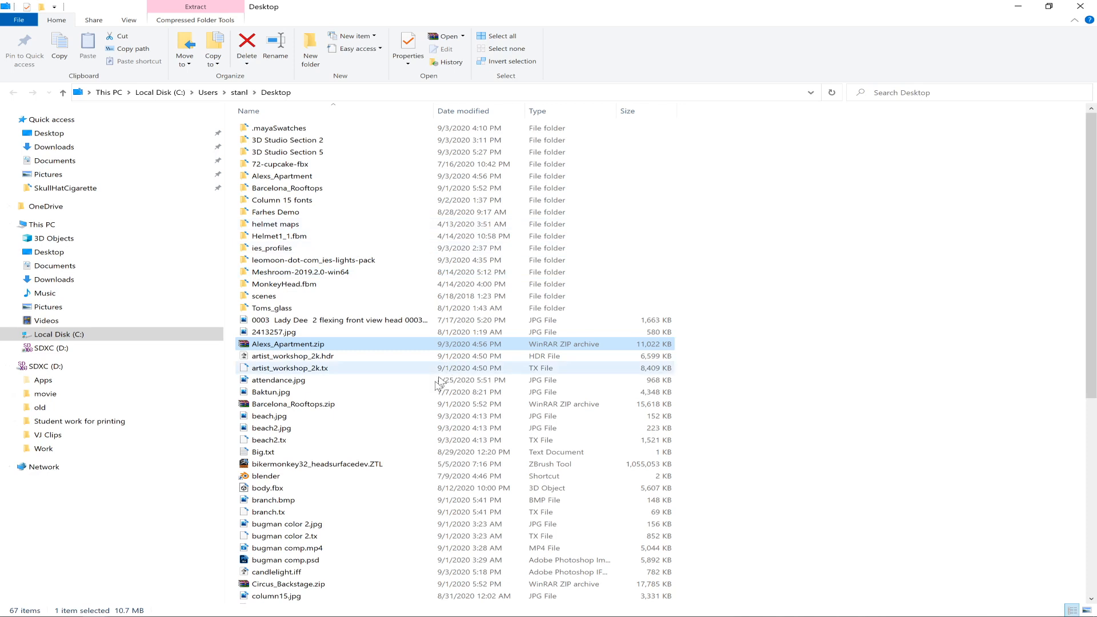
pyautogui.moveTo(1090, 287); pyautogui.dragTo(1090, 489)
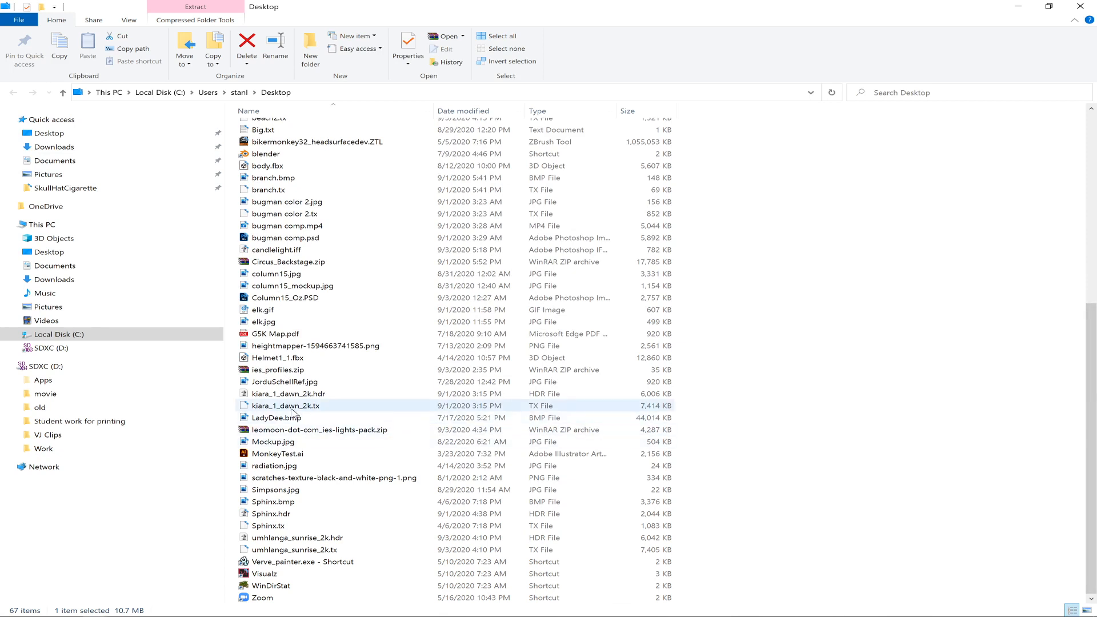
pyautogui.click(318, 264)
pyautogui.doubleClick(318, 264)
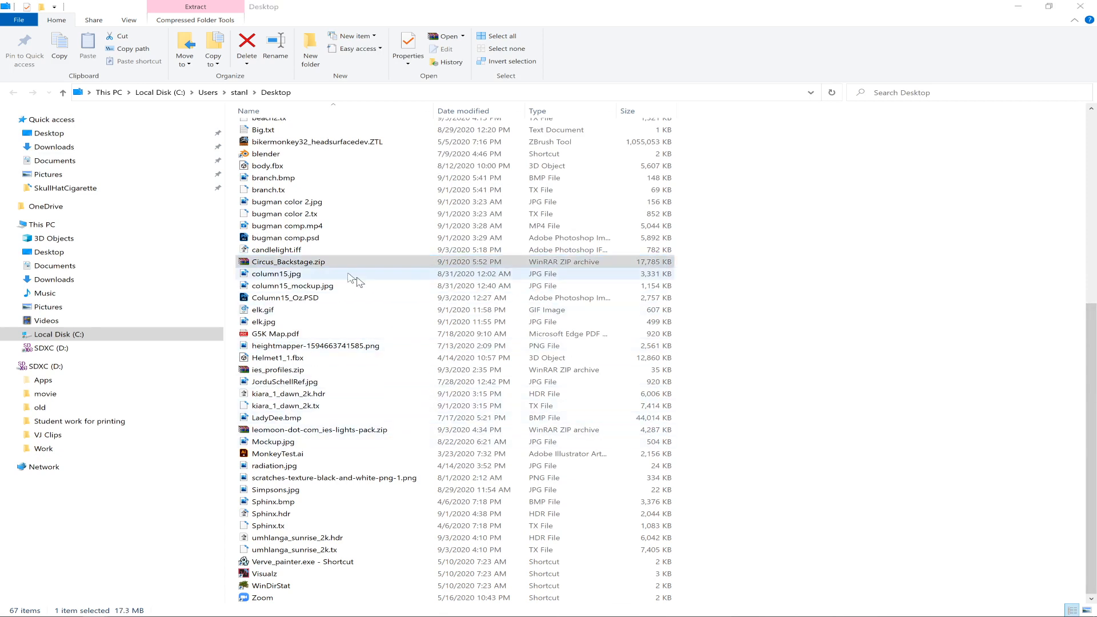
pyautogui.click(456, 269)
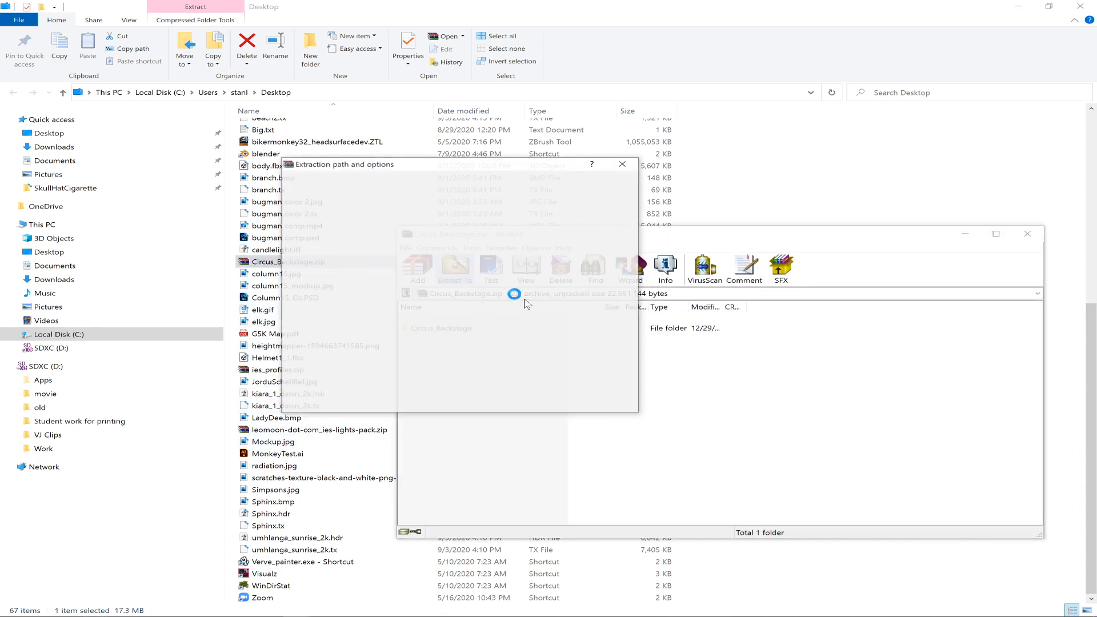
pyautogui.click(500, 404)
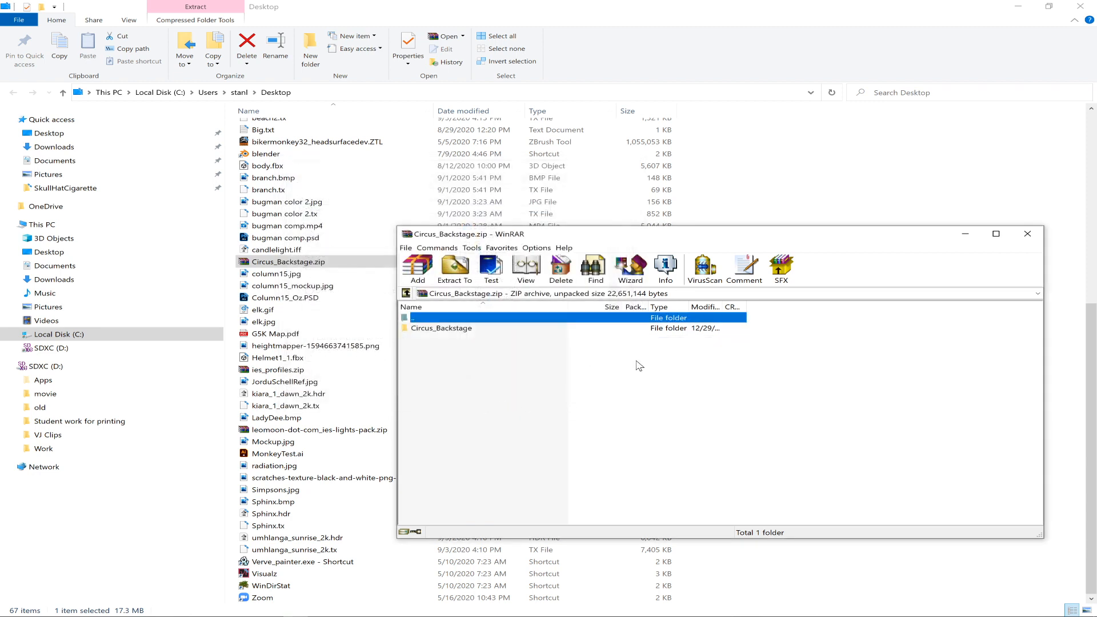
pyautogui.click(1027, 234)
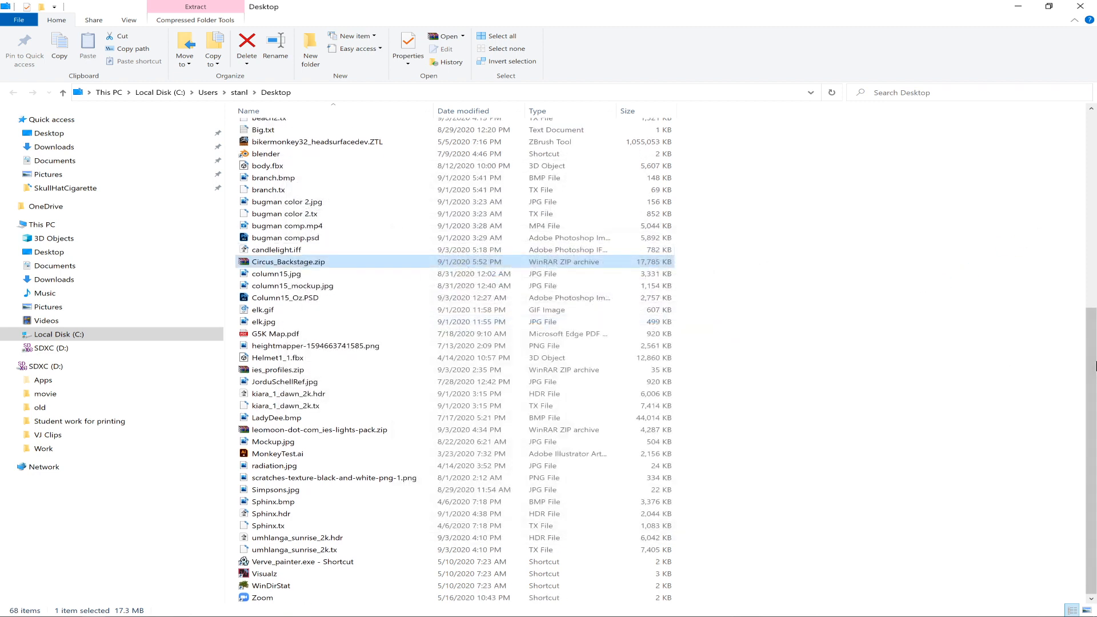
# Go into the extracted inner Circus_Backstage folder and view Circus_Backstage_thumb.jpg in Photos.
pyautogui.moveTo(1094, 367); pyautogui.dragTo(1095, 170)
pyautogui.doubleClick(313, 200)
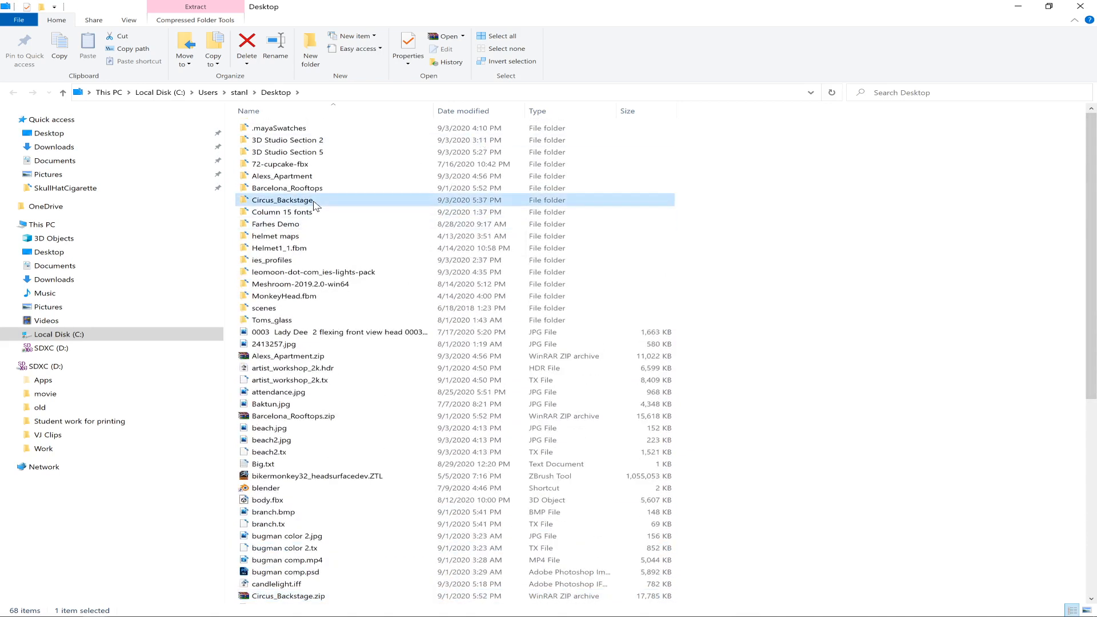
pyautogui.click(298, 129)
pyautogui.doubleClick(297, 130)
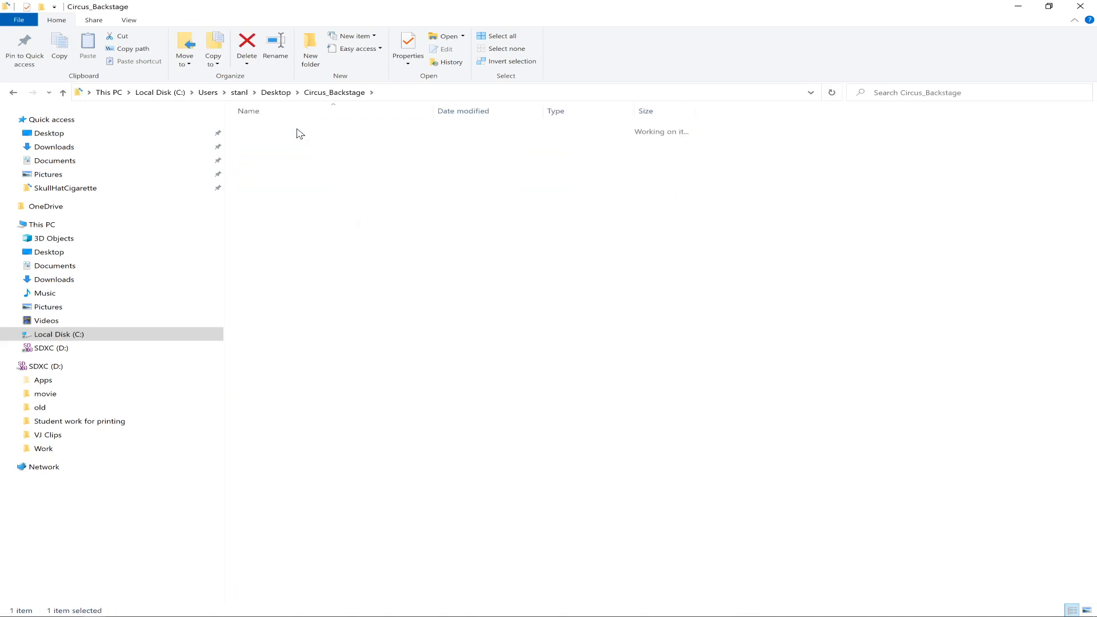
pyautogui.click(631, 164)
pyautogui.doubleClick(633, 166)
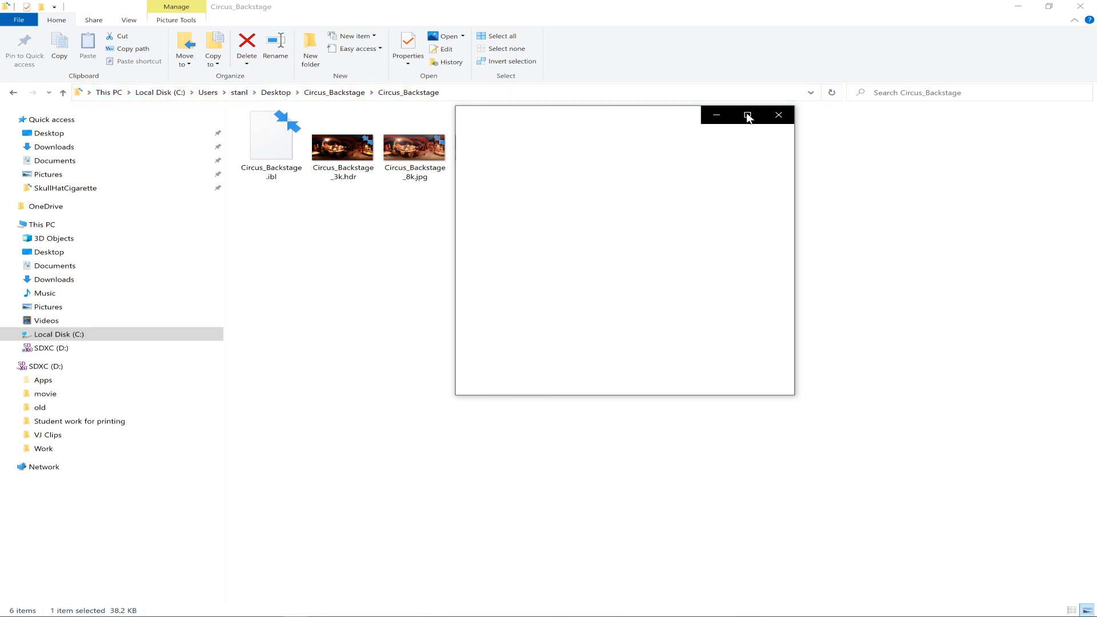
pyautogui.click(747, 117)
pyautogui.click(1082, 7)
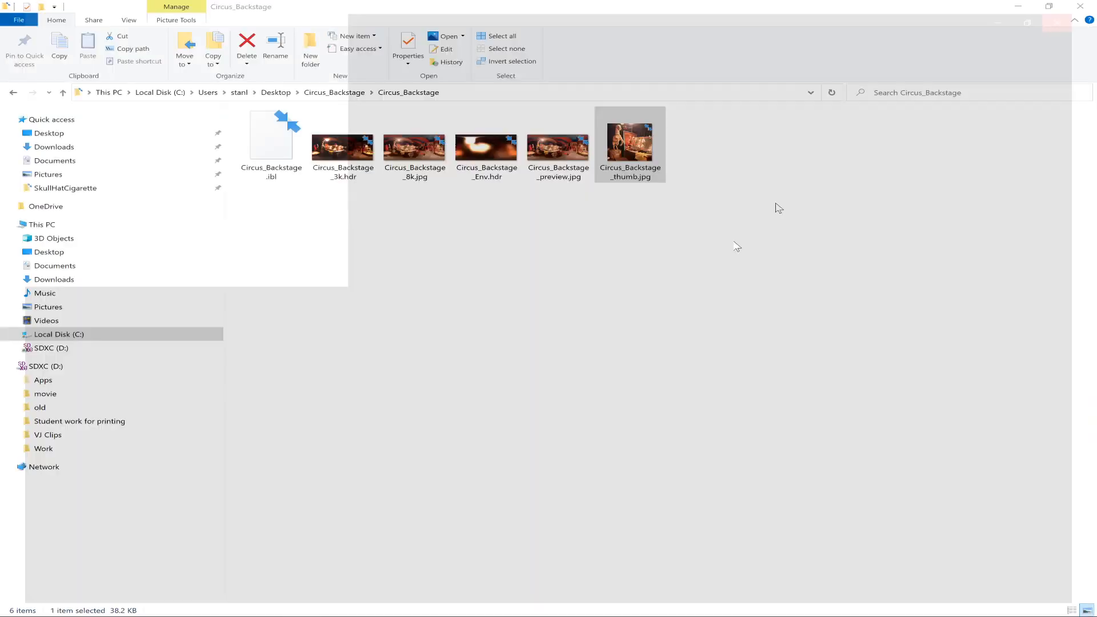
# Check Circus_Backstage_thumb.jpg in Paint and close it again.
pyautogui.rightClick(647, 139)
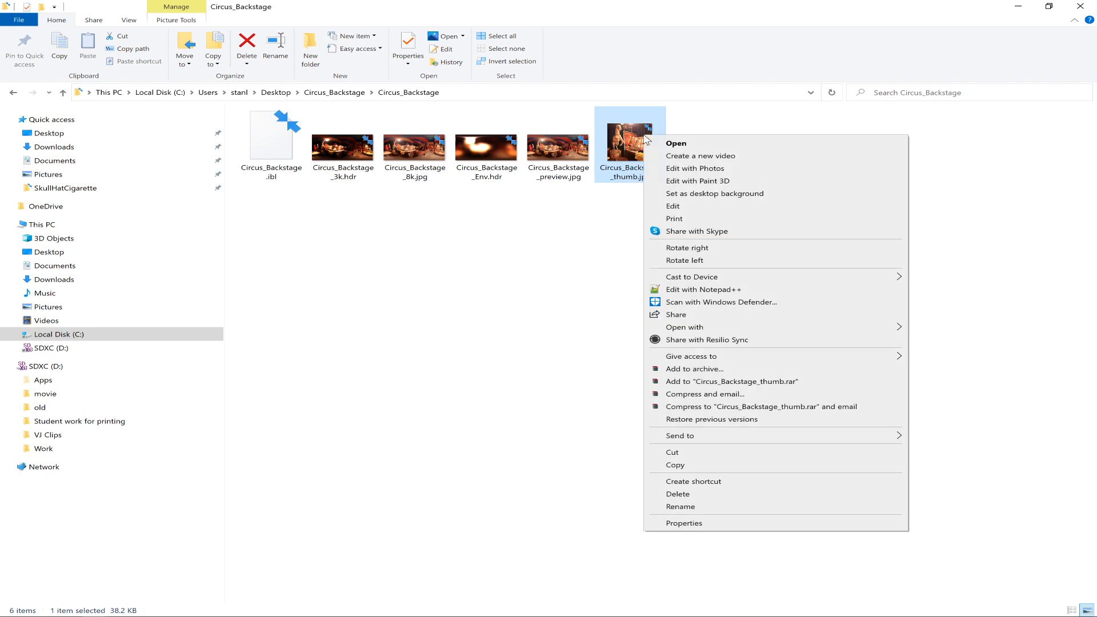
pyautogui.click(786, 207)
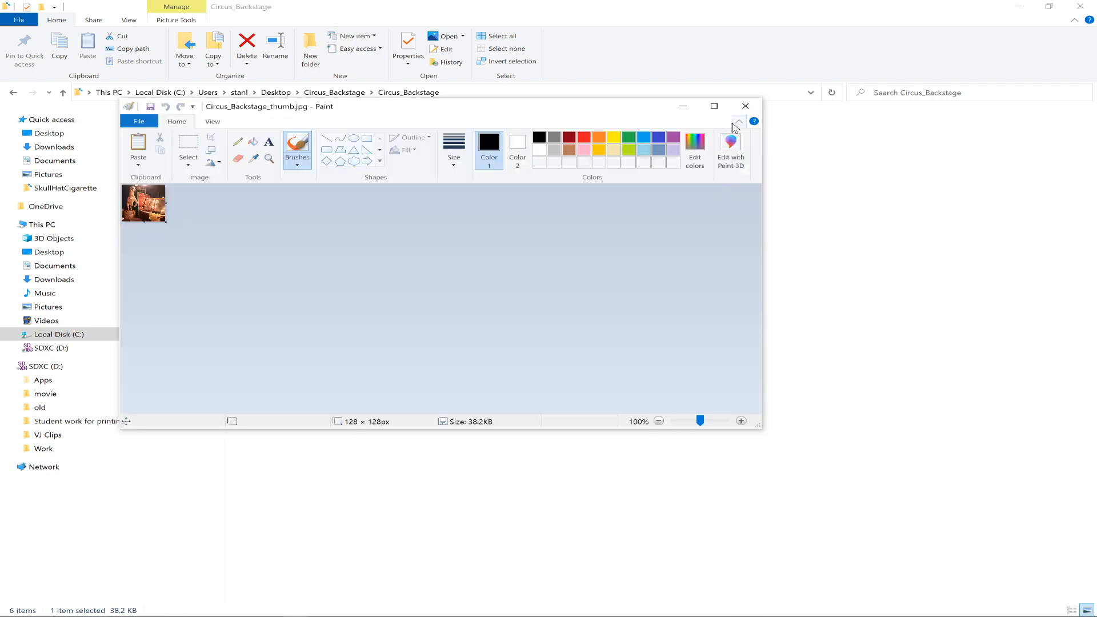
pyautogui.click(746, 105)
pyautogui.rightClick(641, 130)
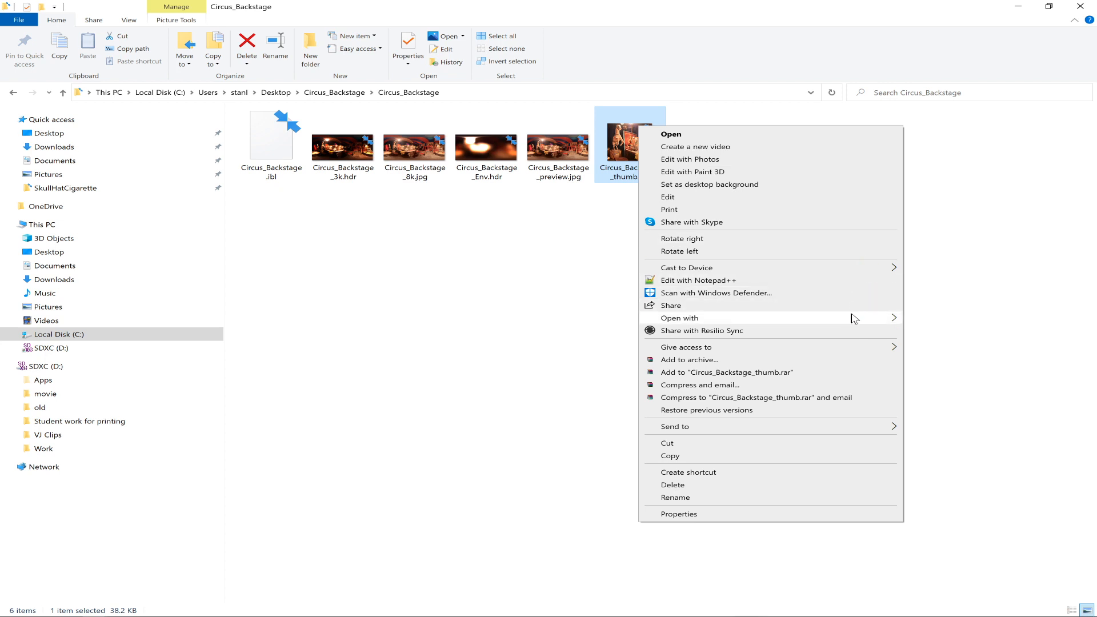
pyautogui.moveTo(852, 317)
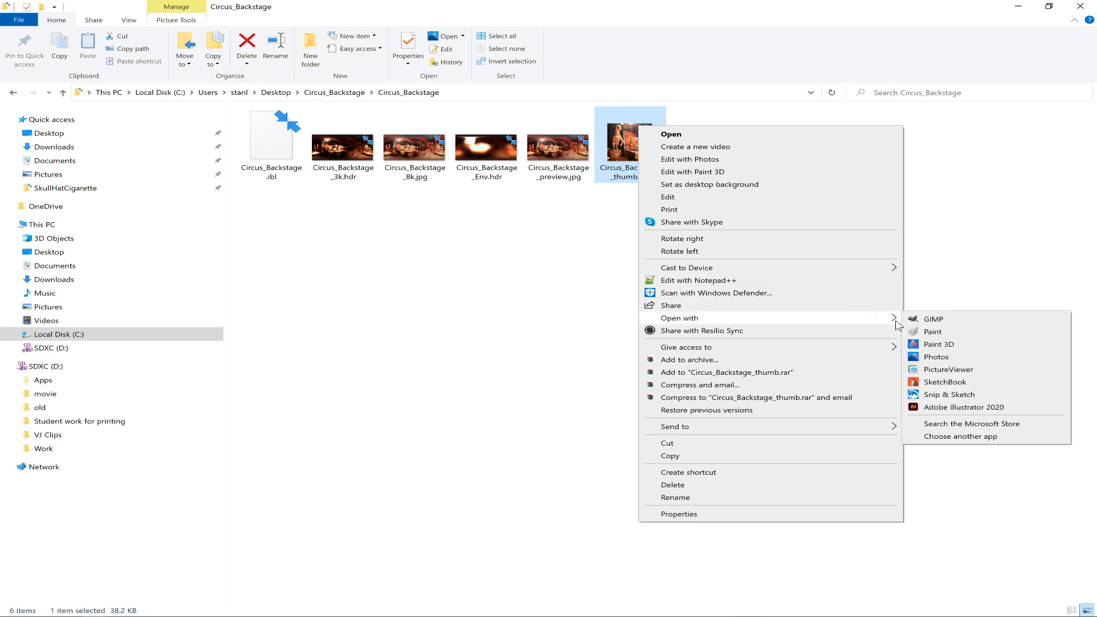
pyautogui.click(946, 332)
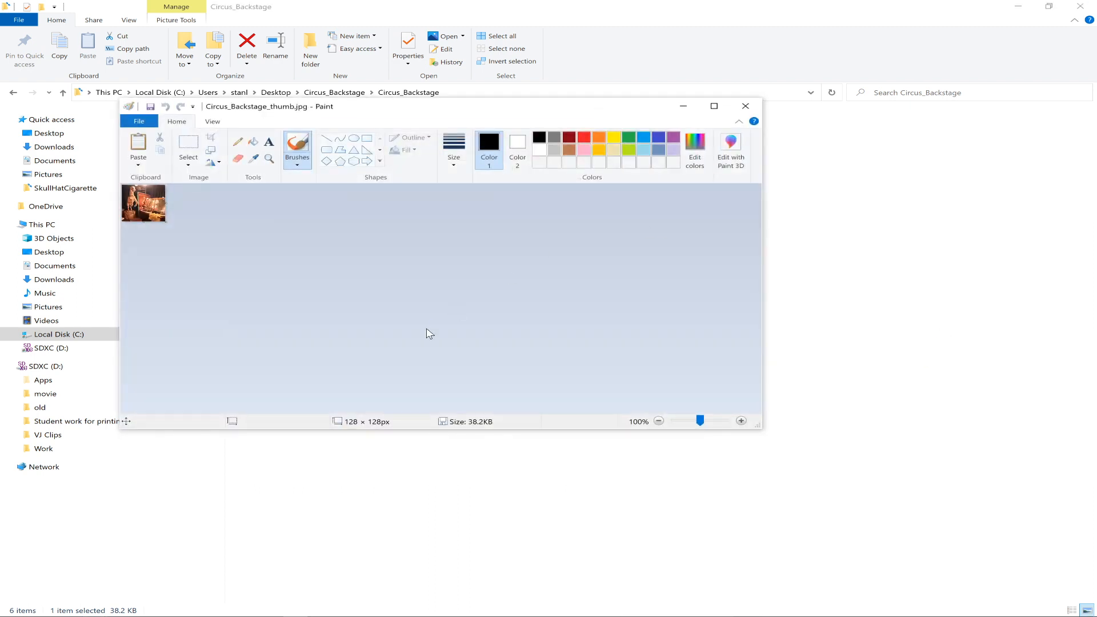
pyautogui.click(745, 106)
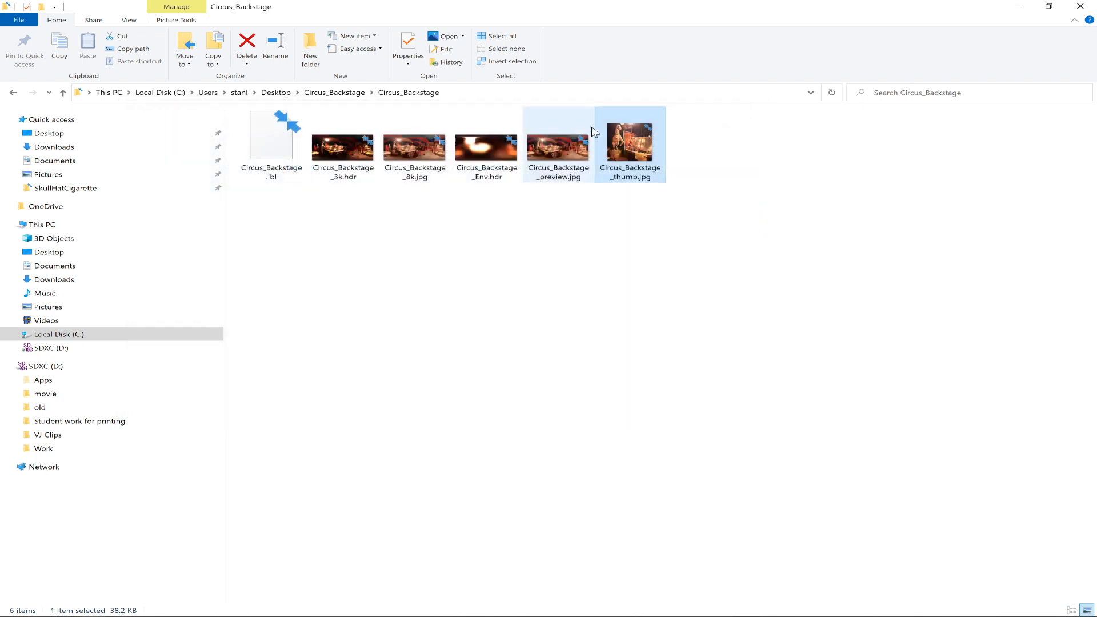
# View the Circus_Backstage_preview.jpg panorama enlarged and close the viewer.
pyautogui.doubleClick(547, 163)
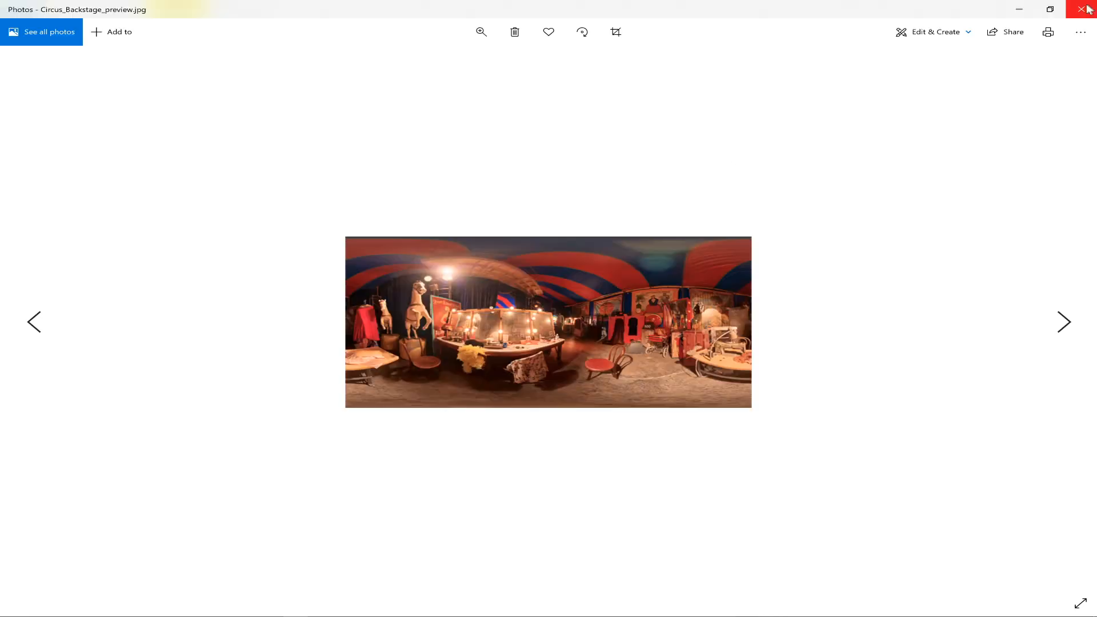
pyautogui.keyDown('ctrl'); pyautogui.scroll(3, 773, 288); pyautogui.keyUp('ctrl')
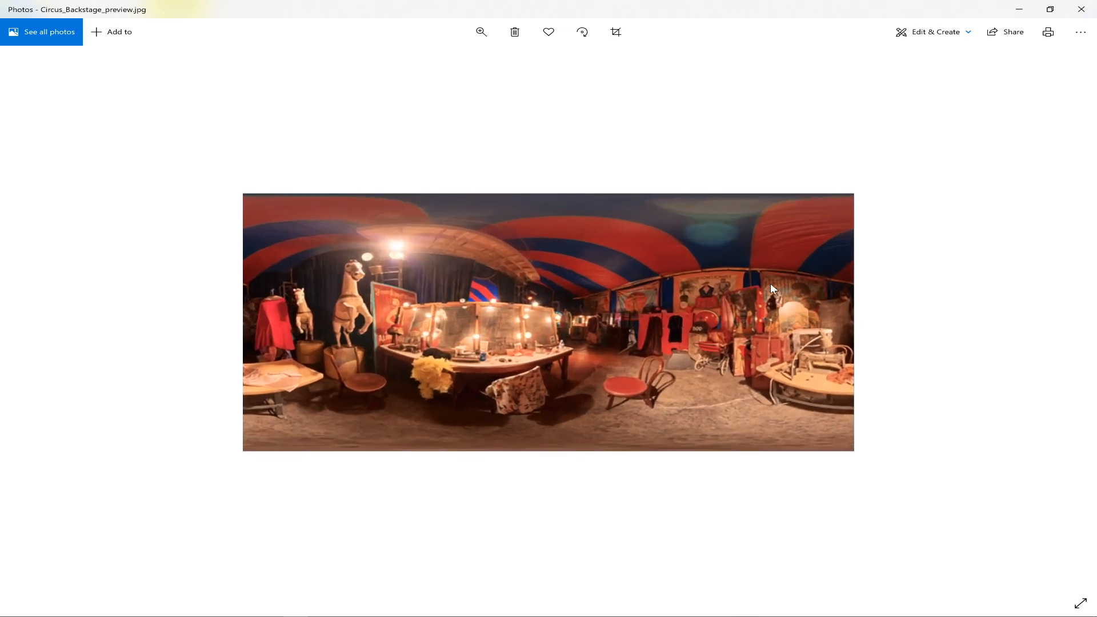
pyautogui.keyDown('ctrl'); pyautogui.scroll(-1, 771, 284); pyautogui.keyUp('ctrl')
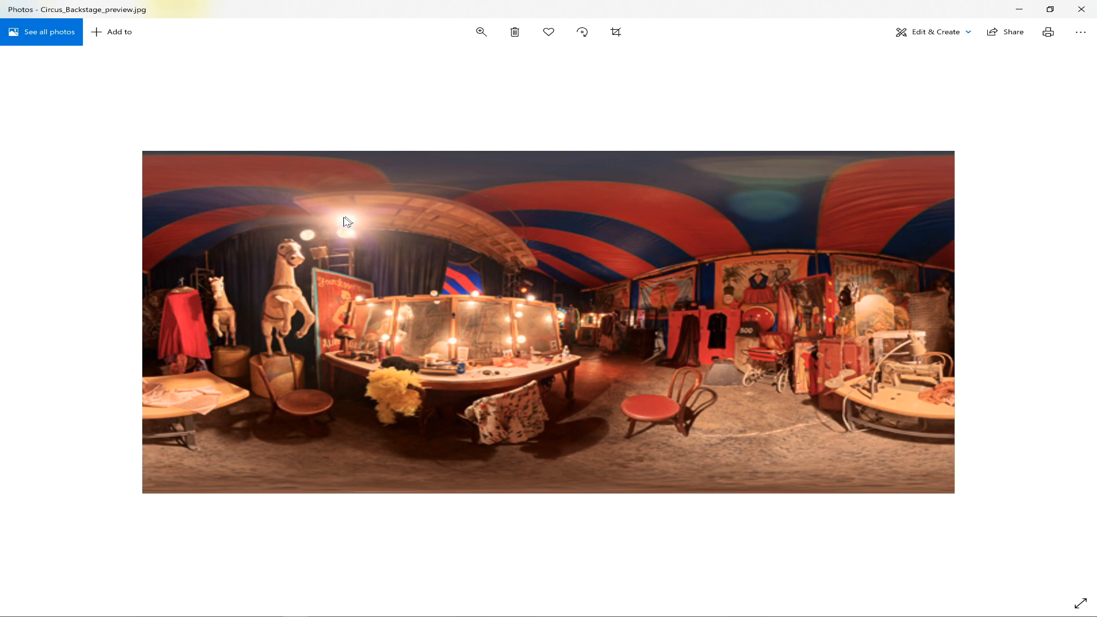
pyautogui.click(1081, 9)
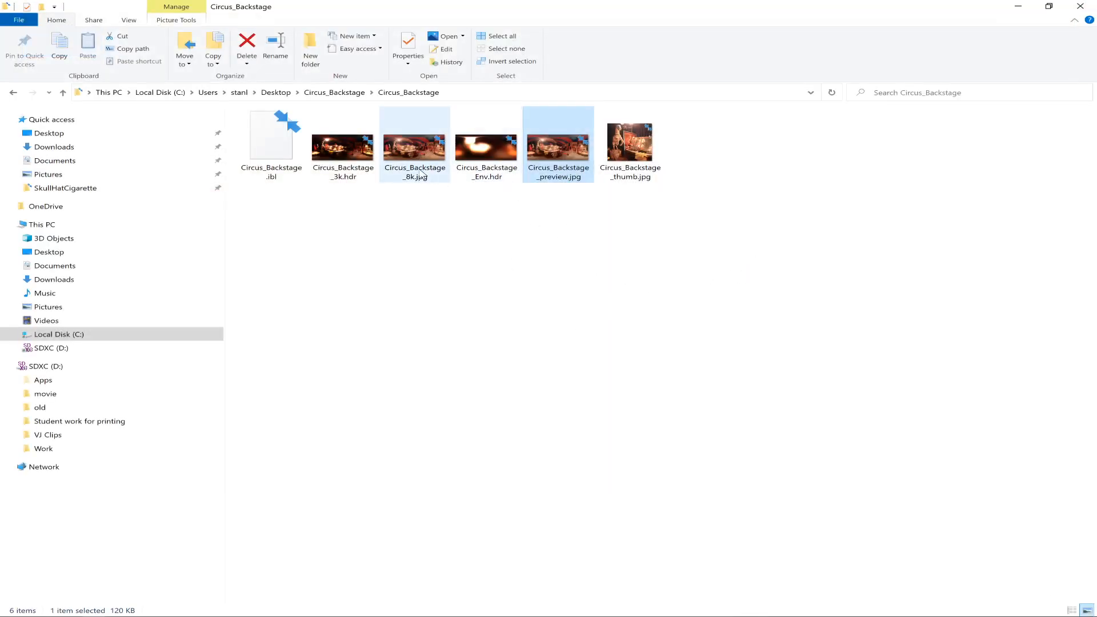
# Return to Maya and load Circus_Backstage_3k.hdr as the image of the sky dome light's color file texture.
pyautogui.hotkey('alt', 'Tab')
pyautogui.hotkey('alt', 'Tab')
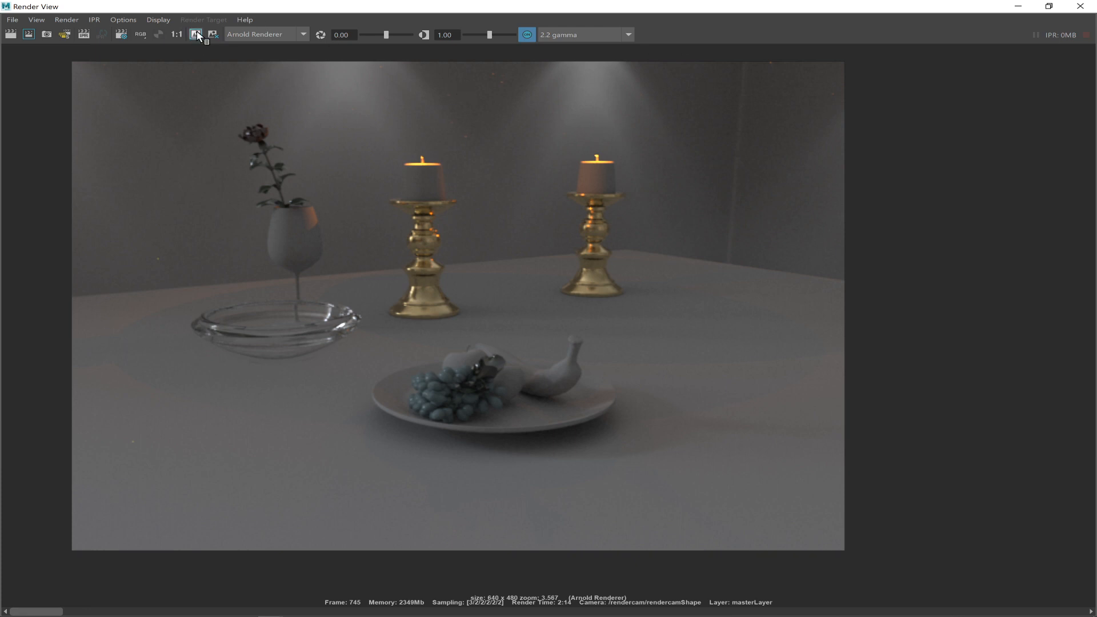
pyautogui.click(1019, 6)
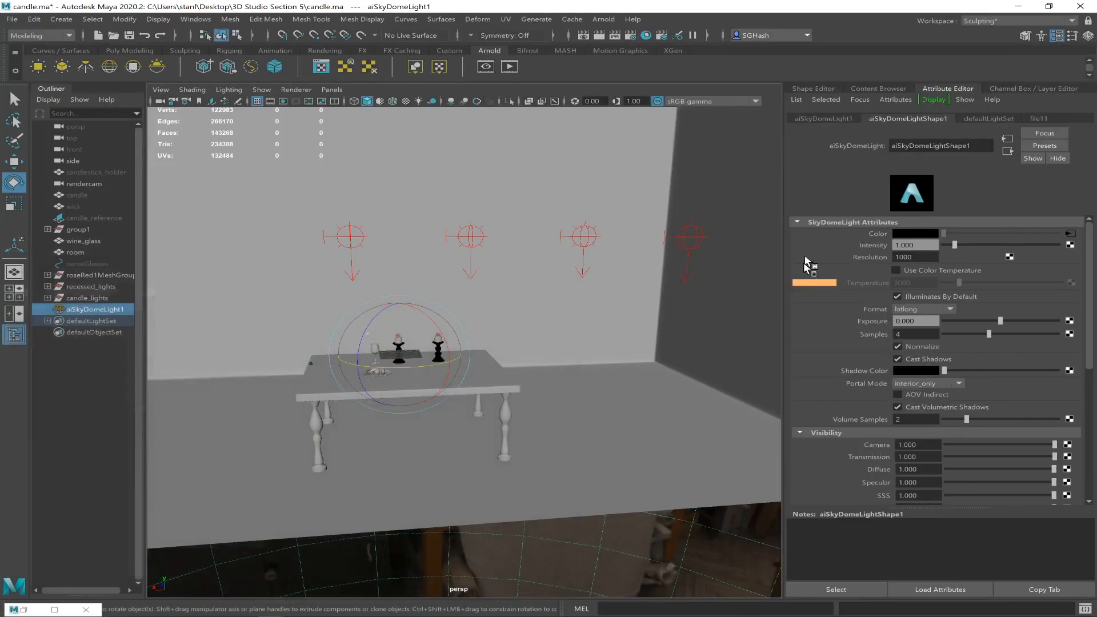
pyautogui.click(1070, 235)
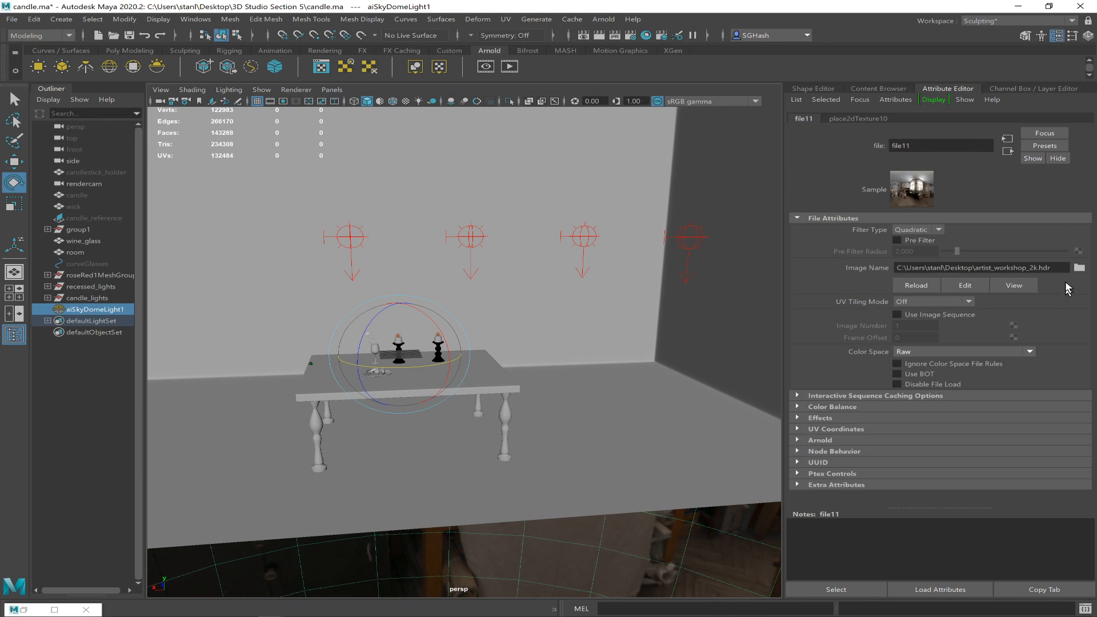
pyautogui.click(1075, 268)
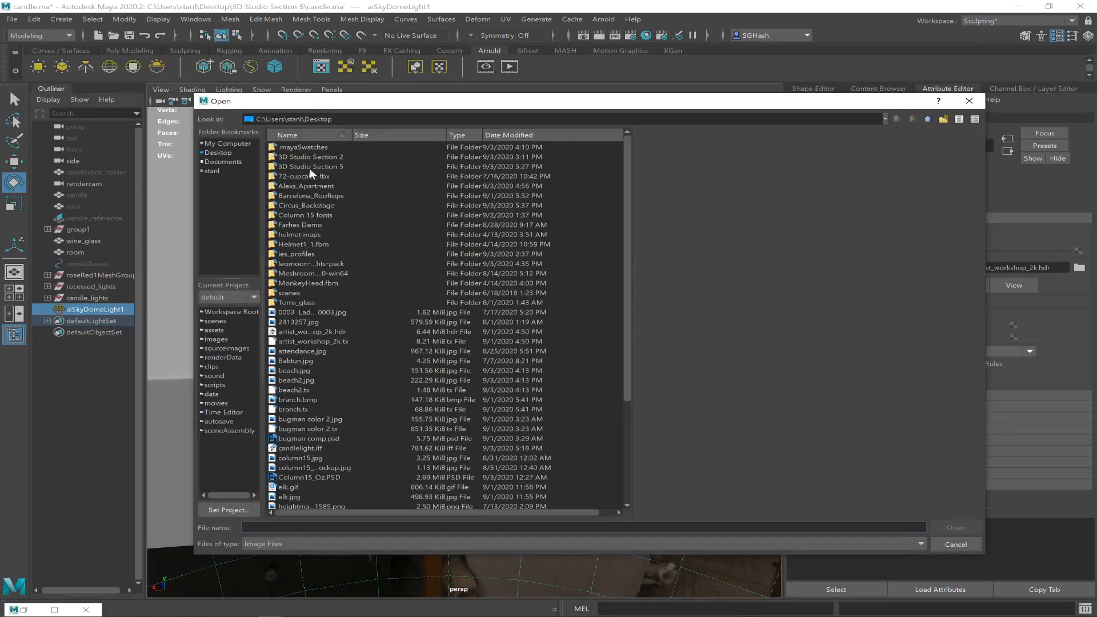
pyautogui.doubleClick(295, 206)
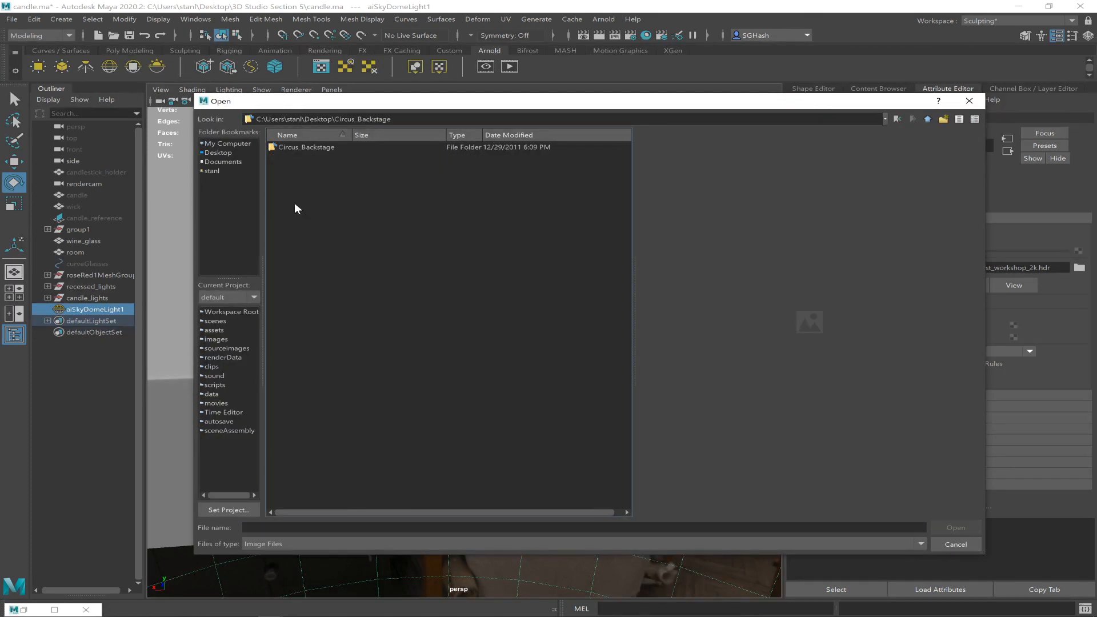
pyautogui.doubleClick(330, 149)
pyautogui.click(332, 147)
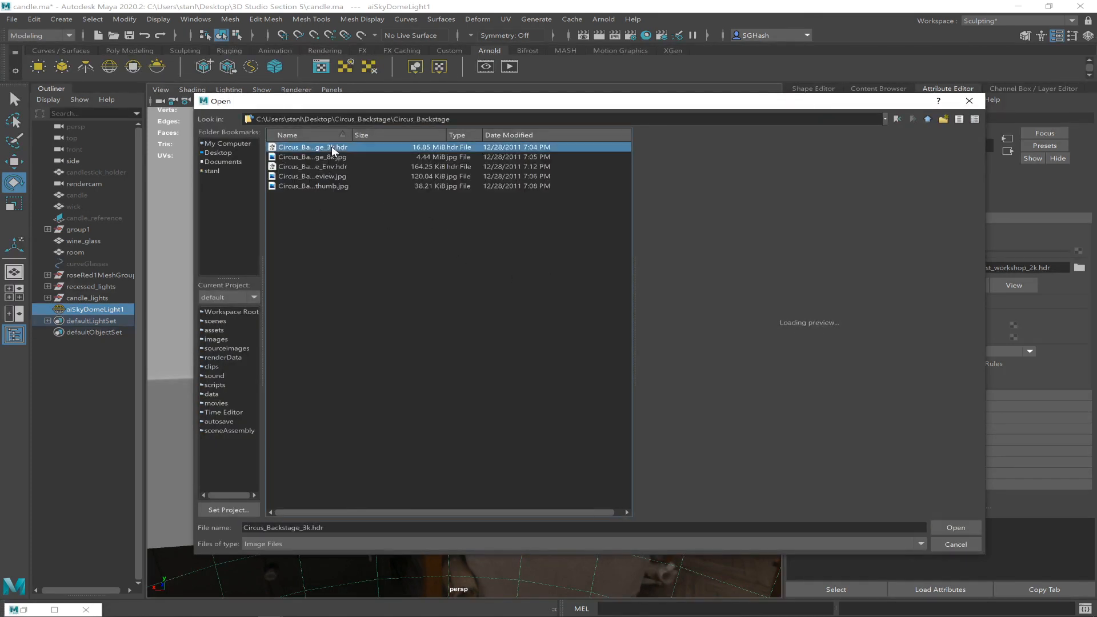
pyautogui.click(952, 527)
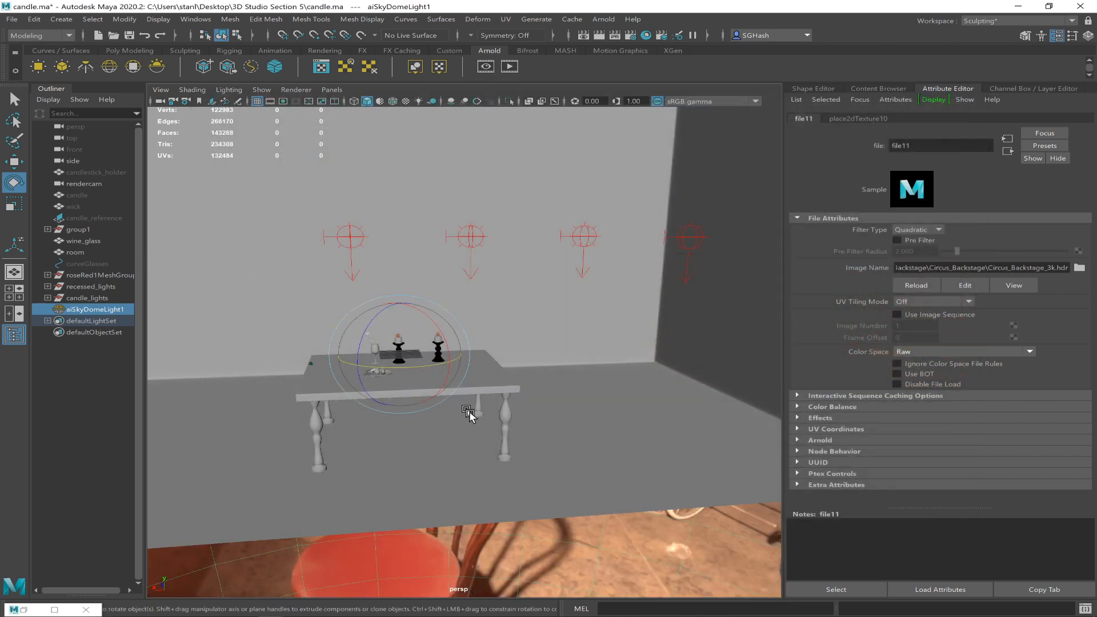
# Inspect the circus backdrop around the room, bring up the Render View, and render a region covering the left half of the table image.
pyautogui.scroll(-5, 455, 403)
pyautogui.keyDown('alt'); pyautogui.moveTo(456, 403); pyautogui.dragTo(345, 406); pyautogui.keyUp('alt')
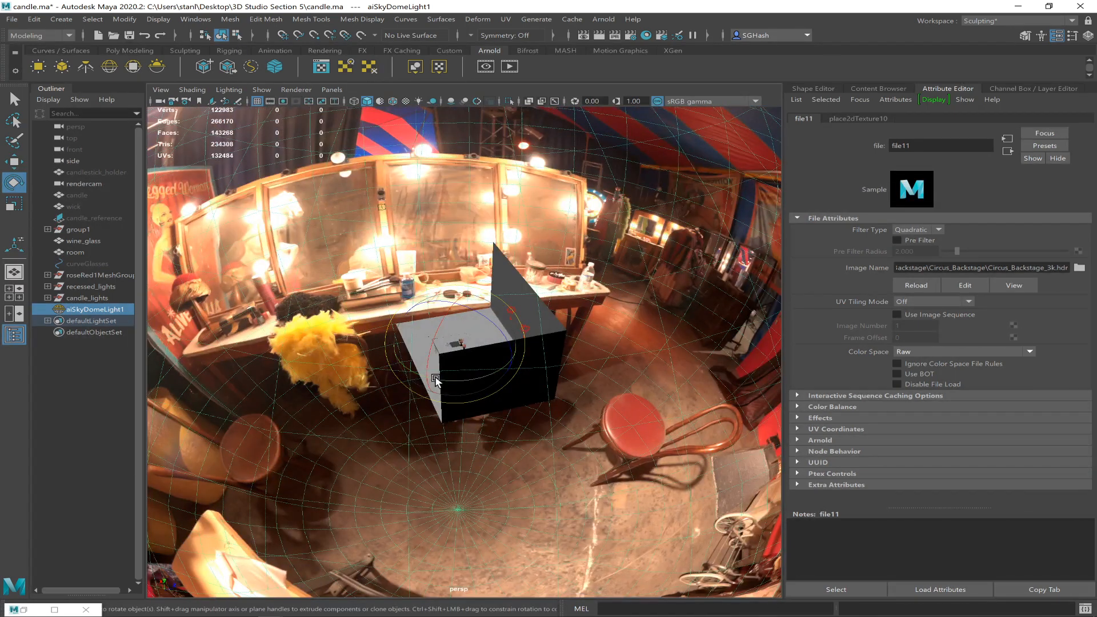
pyautogui.moveTo(441, 385); pyautogui.dragTo(505, 357)
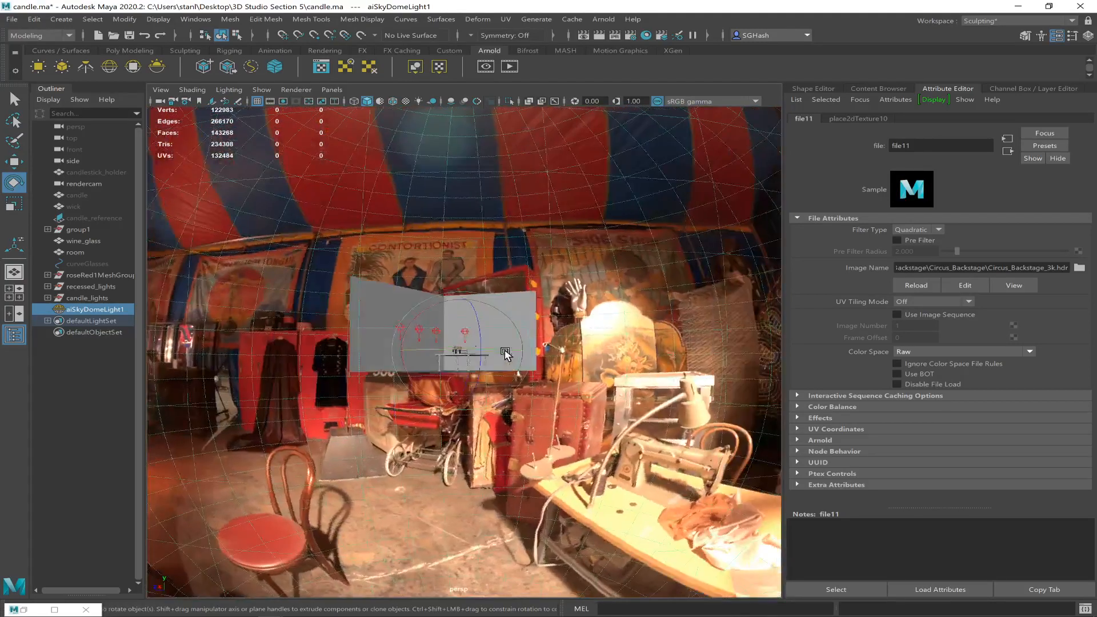
pyautogui.click(583, 35)
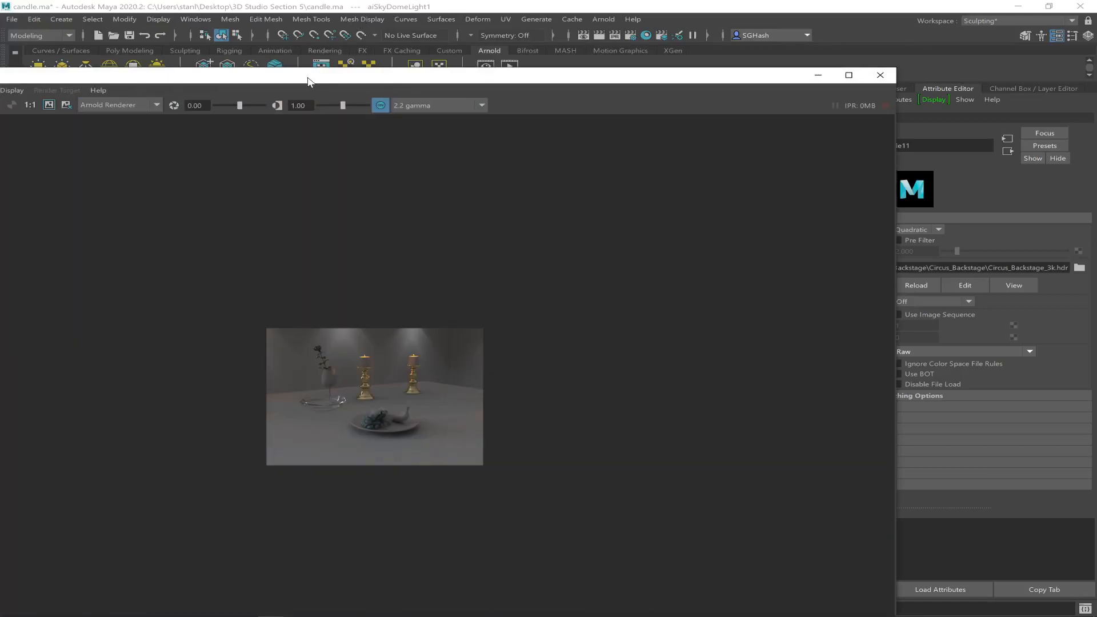
pyautogui.moveTo(310, 80); pyautogui.dragTo(425, 75)
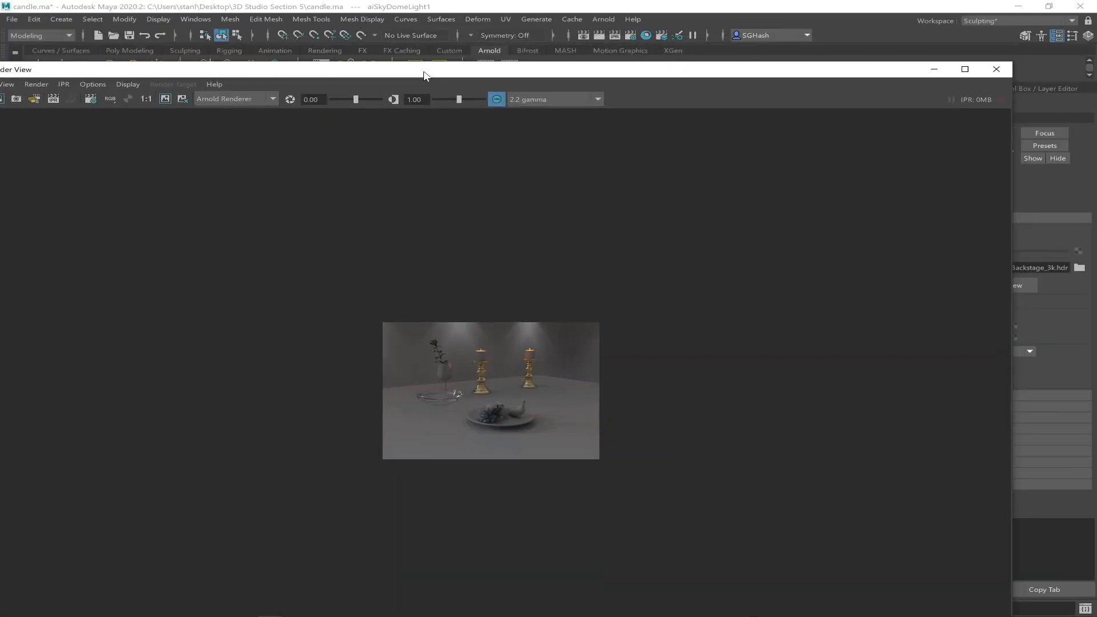
pyautogui.moveTo(359, 308); pyautogui.dragTo(489, 497)
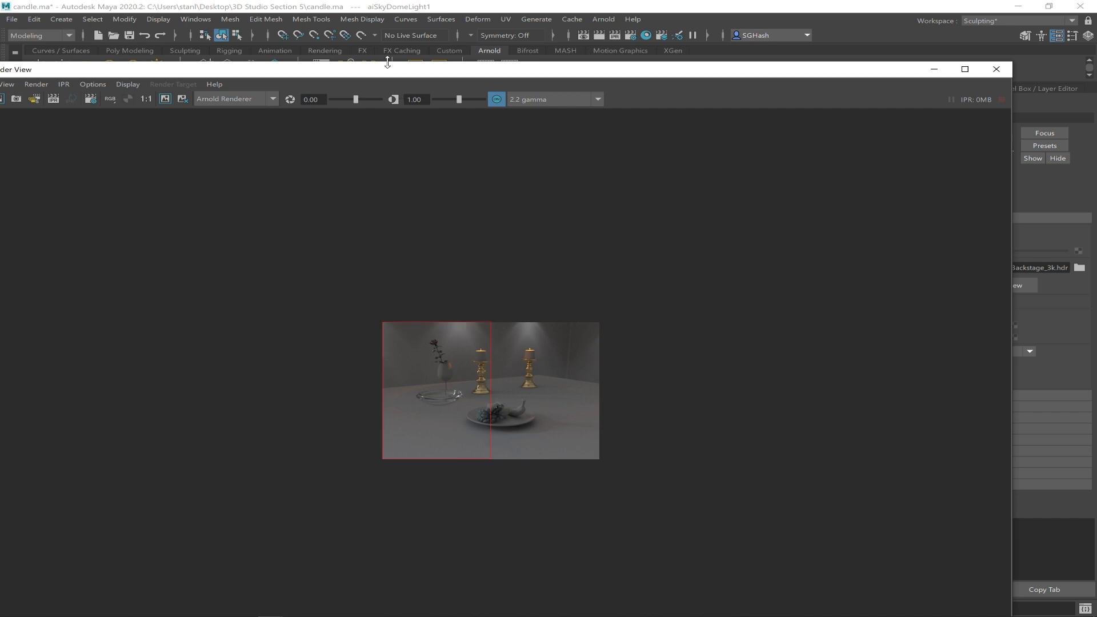
pyautogui.moveTo(388, 69); pyautogui.dragTo(557, 116)
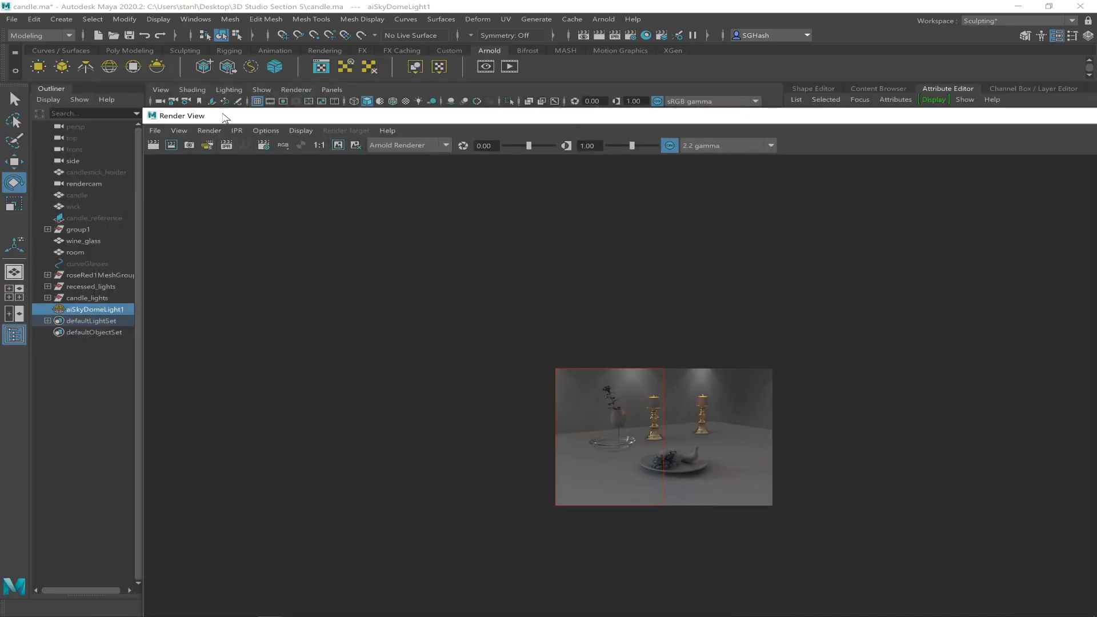
pyautogui.click(172, 146)
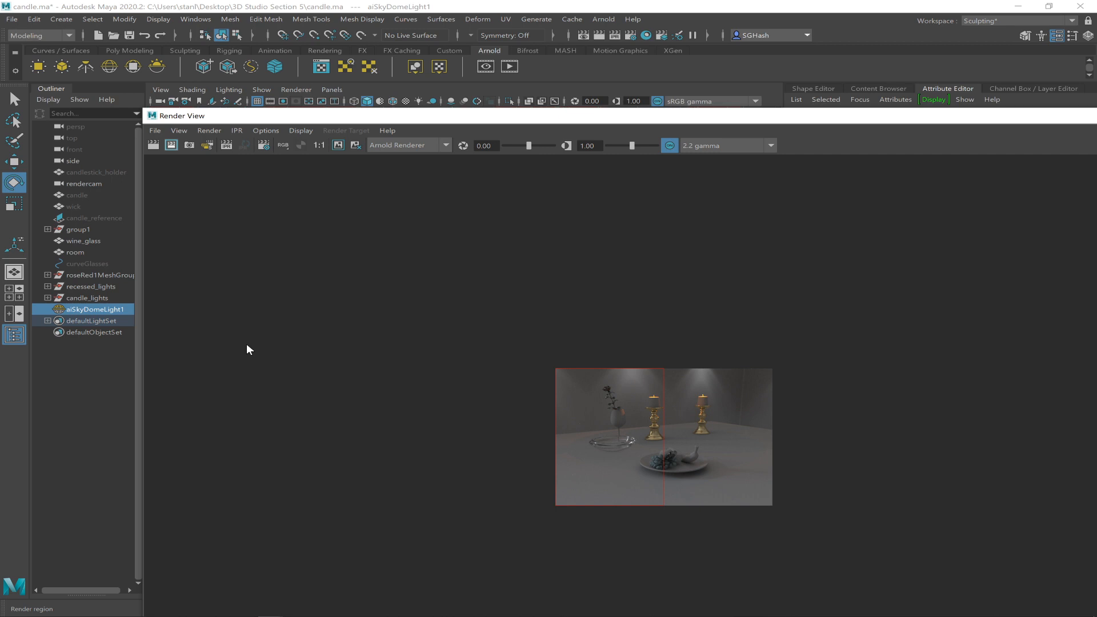
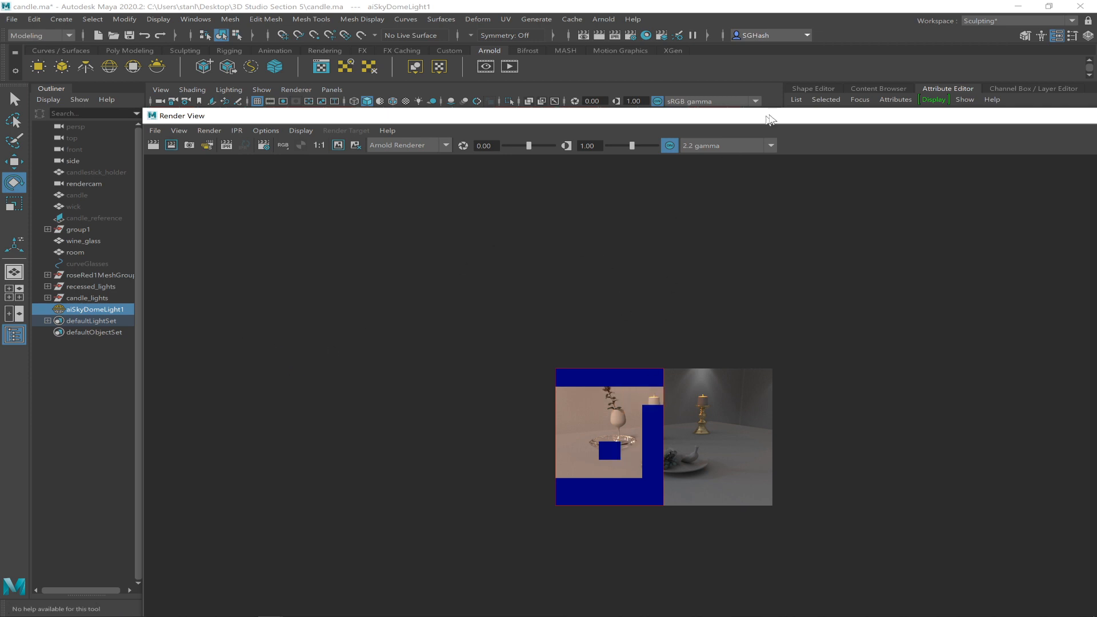
# Set the sky dome light's intensity to 0.16 and re-render the region on the left half of the image.
pyautogui.moveTo(779, 114); pyautogui.dragTo(392, 152)
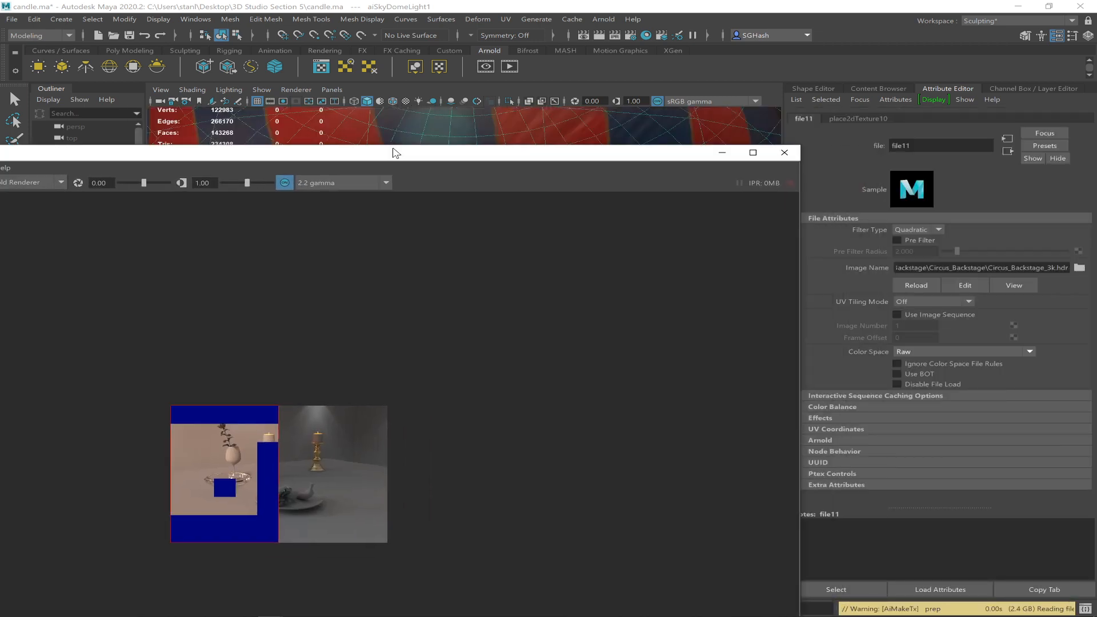
pyautogui.click(1008, 151)
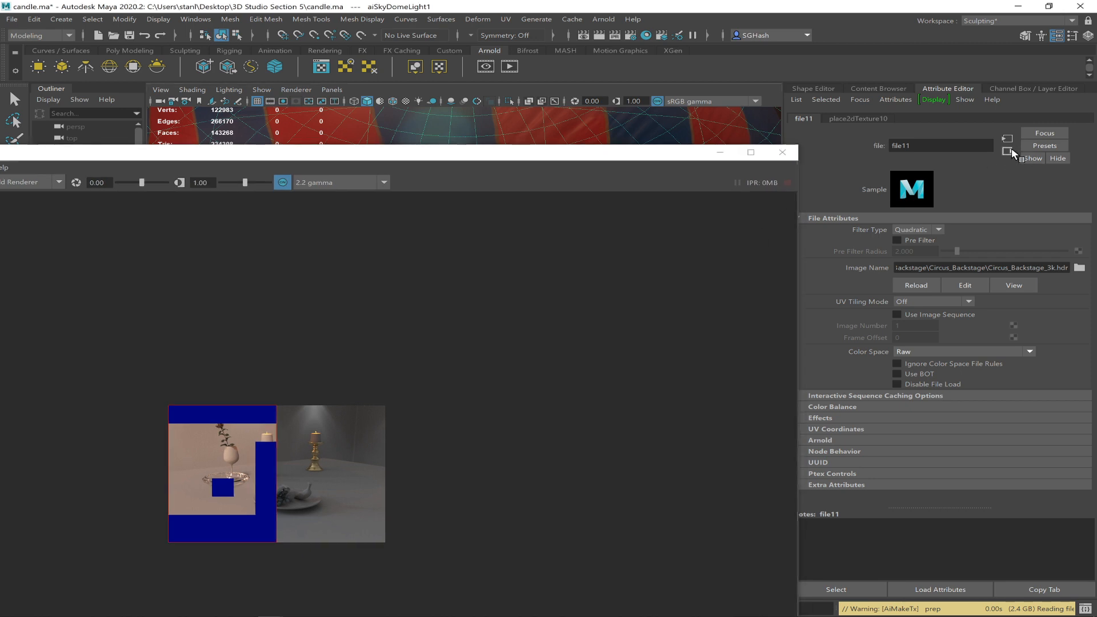
pyautogui.click(909, 245)
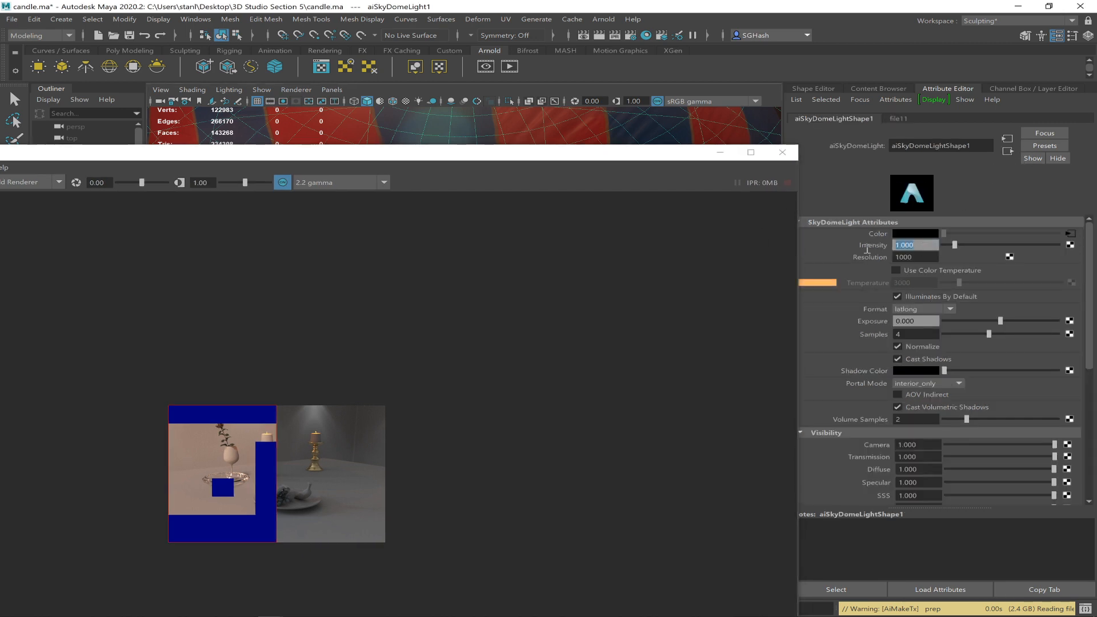
pyautogui.write('.16')
pyautogui.press('Return')
pyautogui.moveTo(457, 161); pyautogui.dragTo(801, 135)
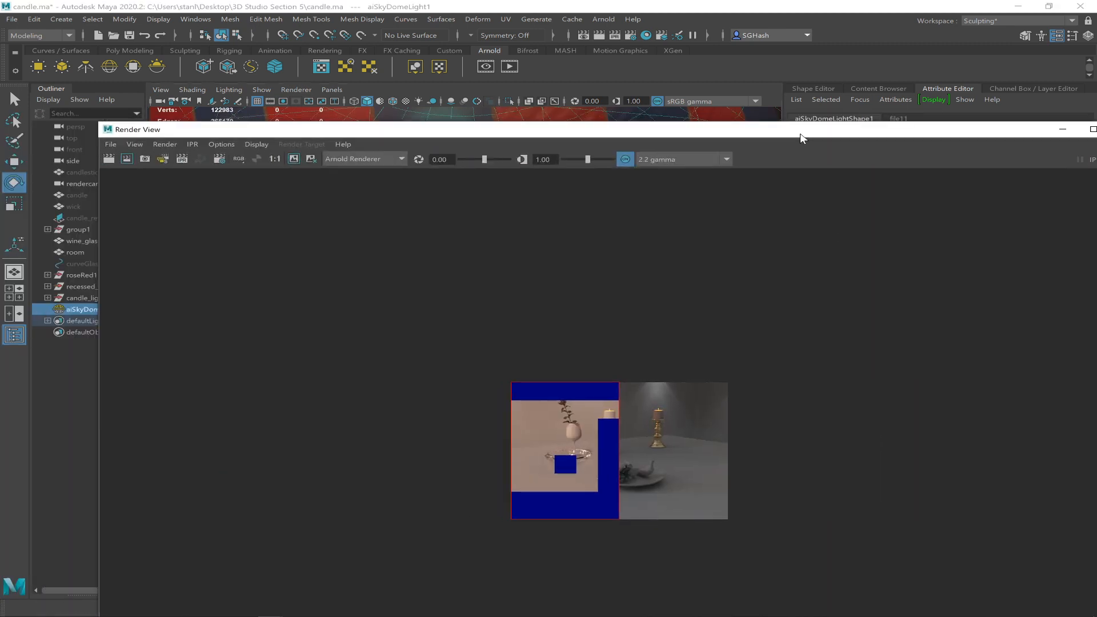
pyautogui.click(127, 160)
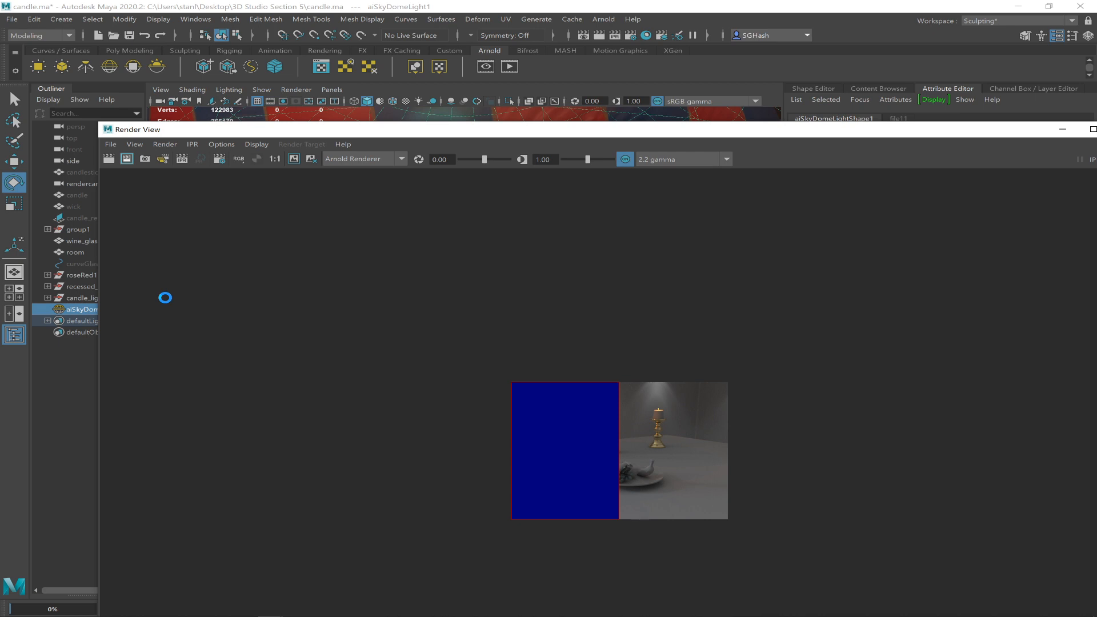
# Check the general-chat channel of the 3D Studio section 5 server in Discord and return to Maya.
pyautogui.hotkey('alt', 'Tab')
pyautogui.hotkey('alt', 'Tab')
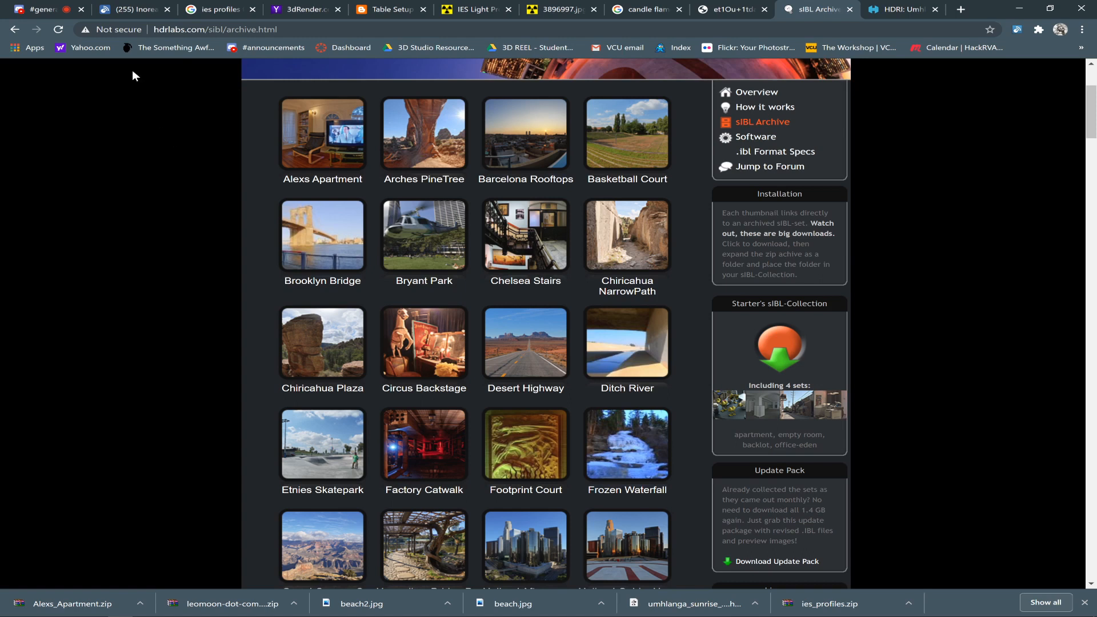
pyautogui.click(40, 9)
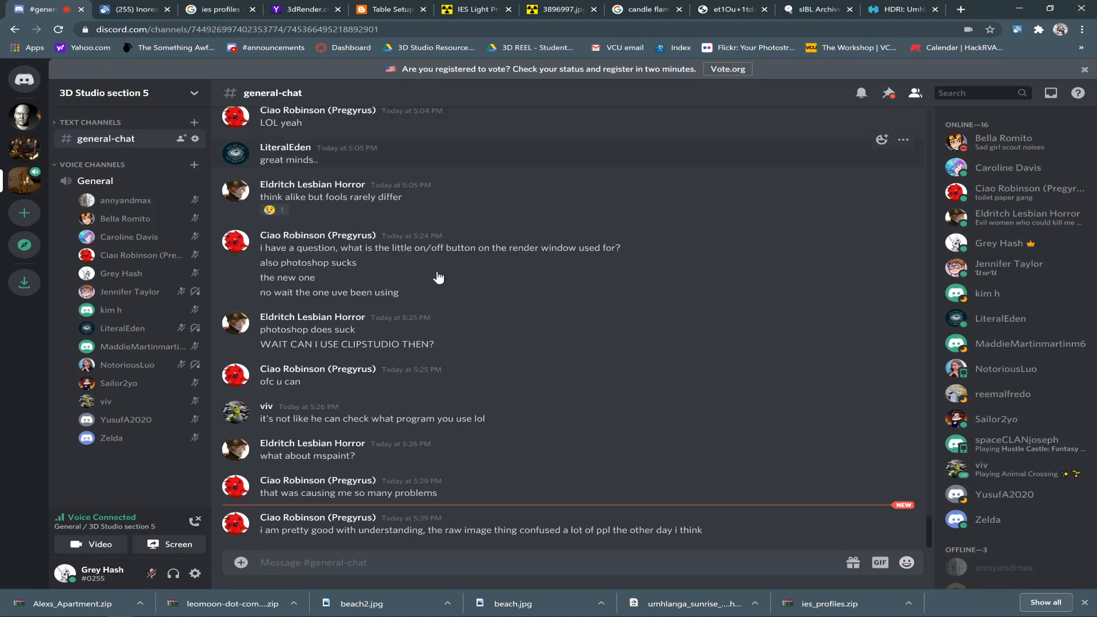
pyautogui.hotkey('alt', 'Tab')
pyautogui.hotkey('alt', 'Tab')
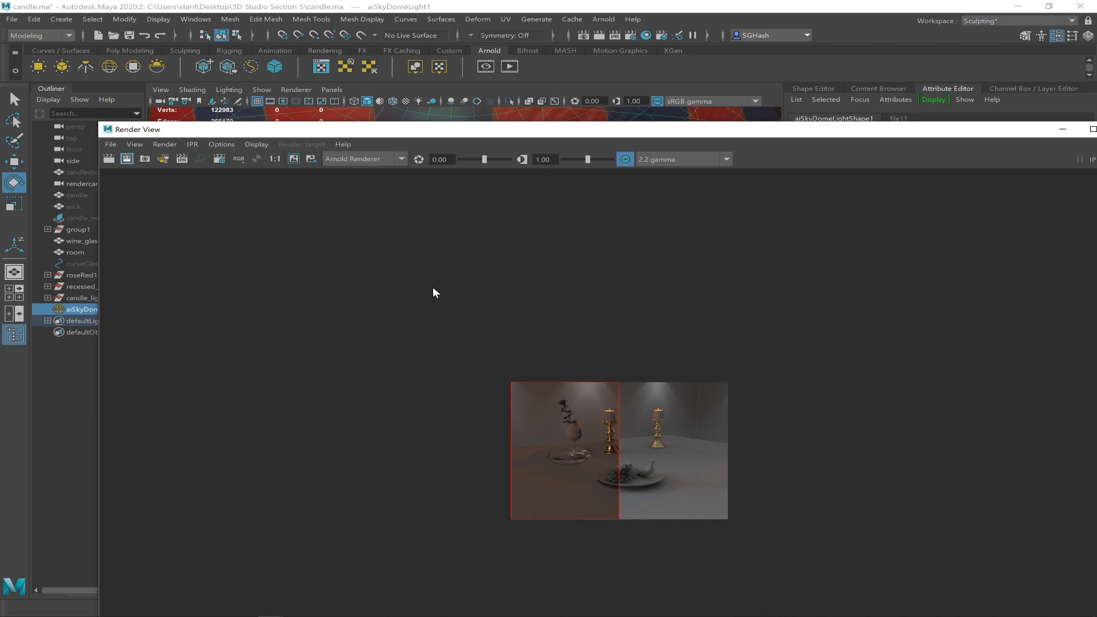
# Enlarge the Render View to compare the re-rendered left half with the right half, and minimize it.
pyautogui.doubleClick(559, 129)
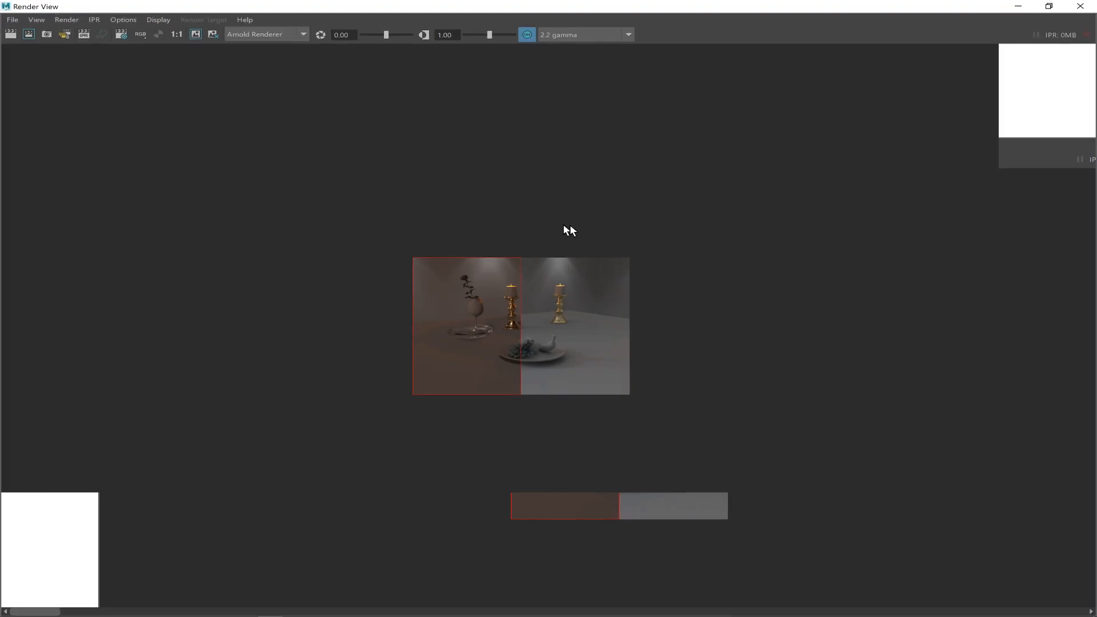
pyautogui.scroll(4, 683, 264)
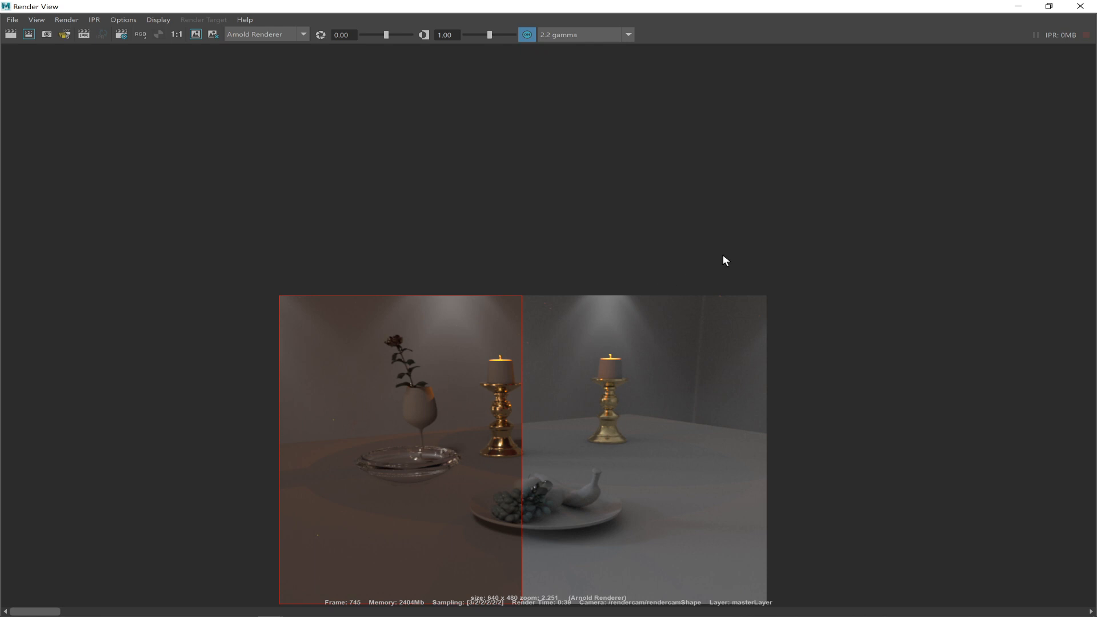
pyautogui.click(1019, 6)
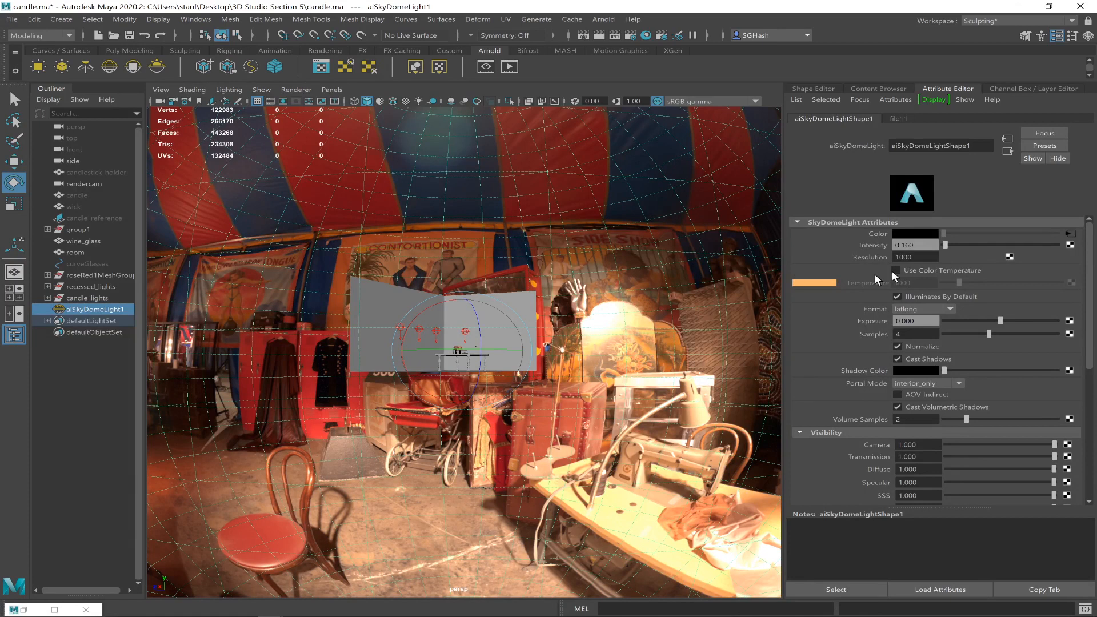
# Set the sky dome light's intensity to 0.08 and its samples to 1.
pyautogui.doubleClick(926, 244)
pyautogui.press('BackSpace')
pyautogui.write('.08')
pyautogui.press('Return')
pyautogui.doubleClick(906, 334)
pyautogui.click(920, 334)
pyautogui.press('BackSpace')
pyautogui.write('1')
pyautogui.press('Return')
pyautogui.click(919, 333)
# Render a region covering the right half of the table image and examine the noise and candles up close.
pyautogui.click(26, 610)
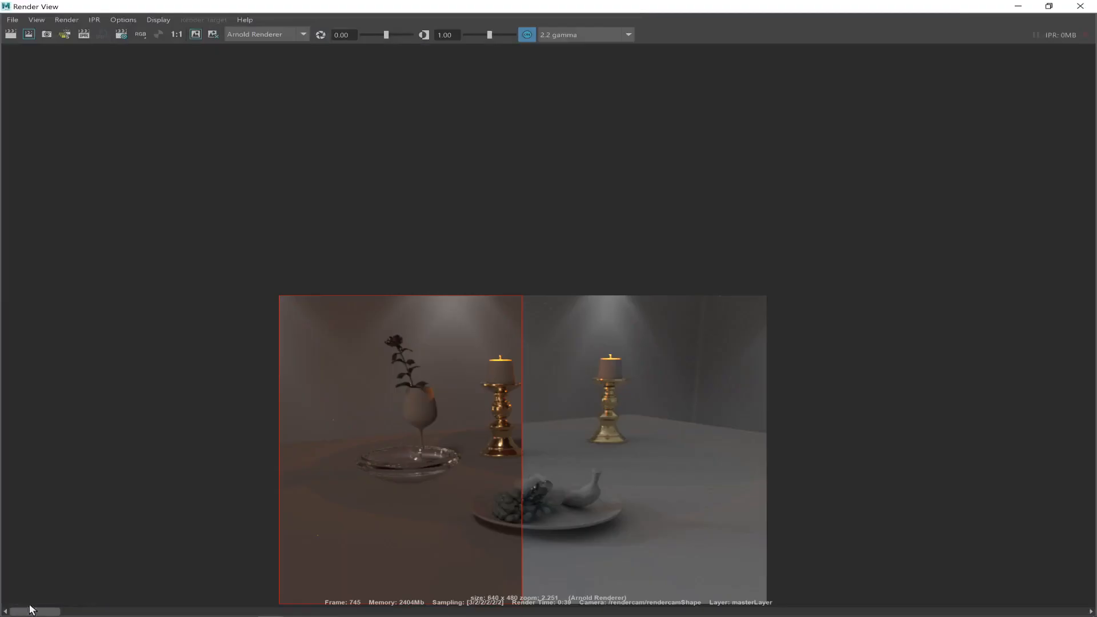
pyautogui.moveTo(518, 296)
pyautogui.mouseDown()
pyautogui.moveTo(730, 522)
pyautogui.moveTo(767, 603)
pyautogui.mouseUp()
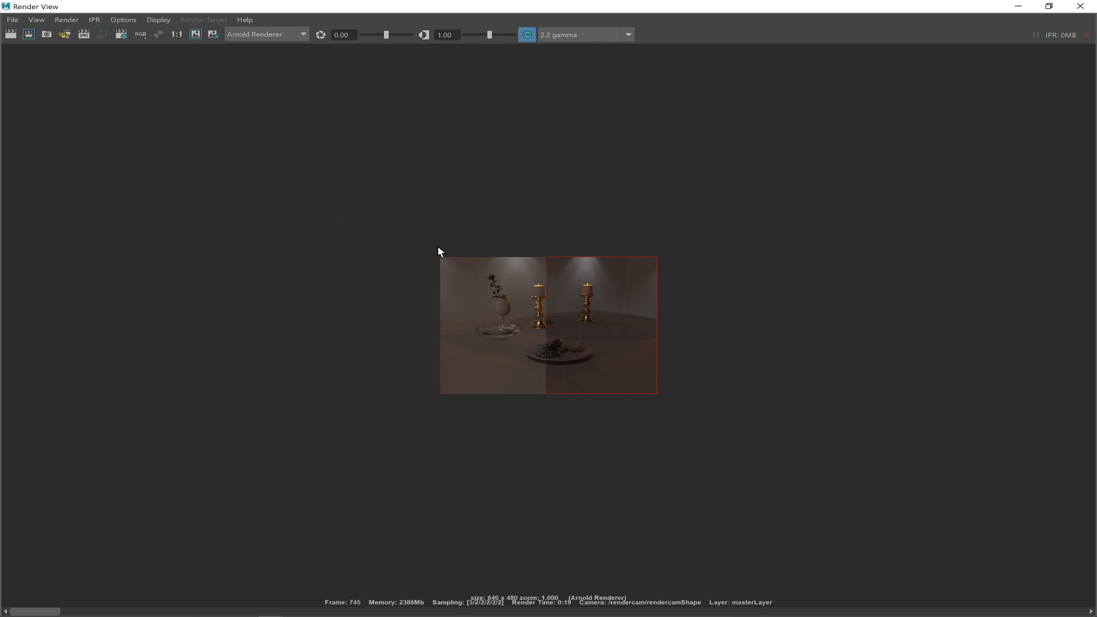
pyautogui.scroll(5, 711, 329)
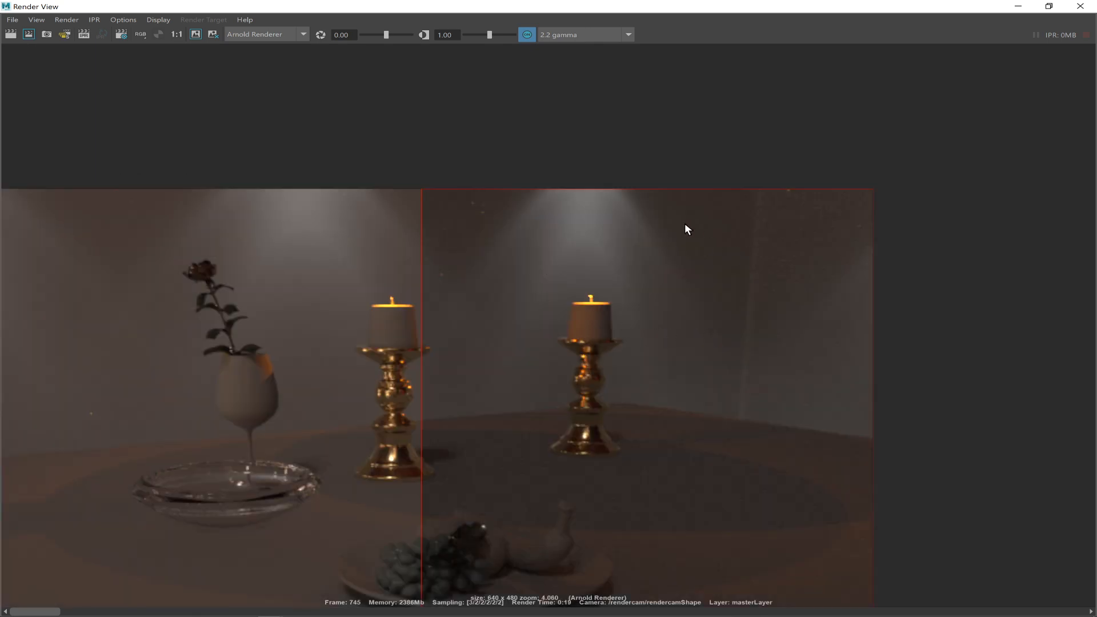
pyautogui.keyDown('ctrl'); pyautogui.keyDown('alt'); pyautogui.moveTo(480, 309); pyautogui.dragTo(499, 321); pyautogui.keyUp('alt'); pyautogui.keyUp('ctrl')
pyautogui.scroll(-3, 460, 154)
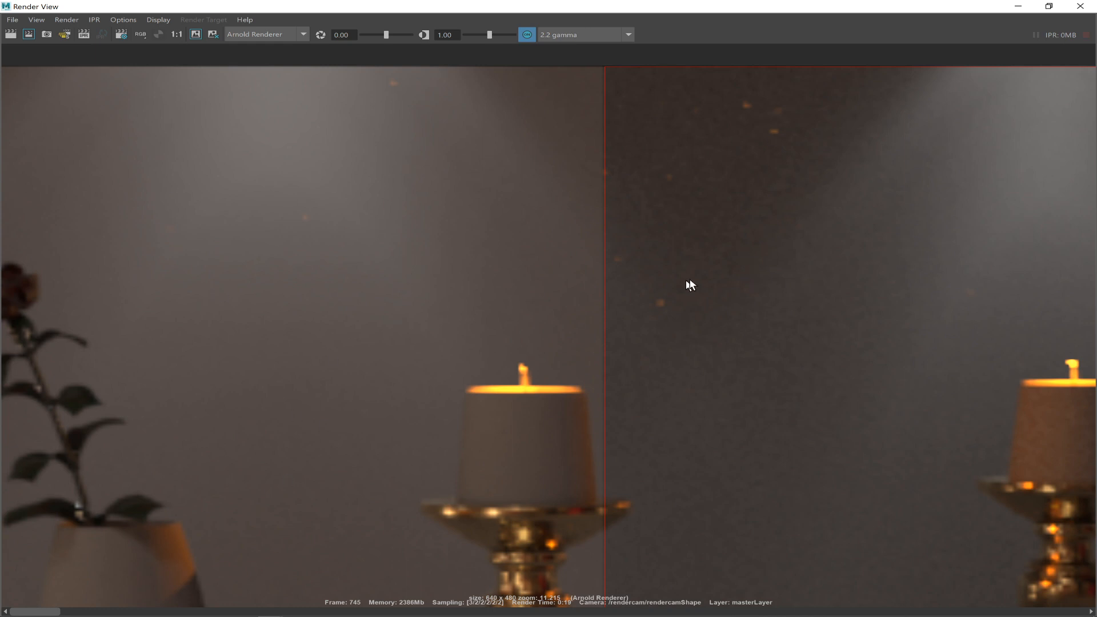
pyautogui.keyDown('alt'); pyautogui.moveTo(651, 261); pyautogui.dragTo(470, 199, button='middle'); pyautogui.keyUp('alt')
pyautogui.keyDown('alt'); pyautogui.moveTo(726, 343); pyautogui.dragTo(500, 228, button='middle'); pyautogui.keyUp('alt')
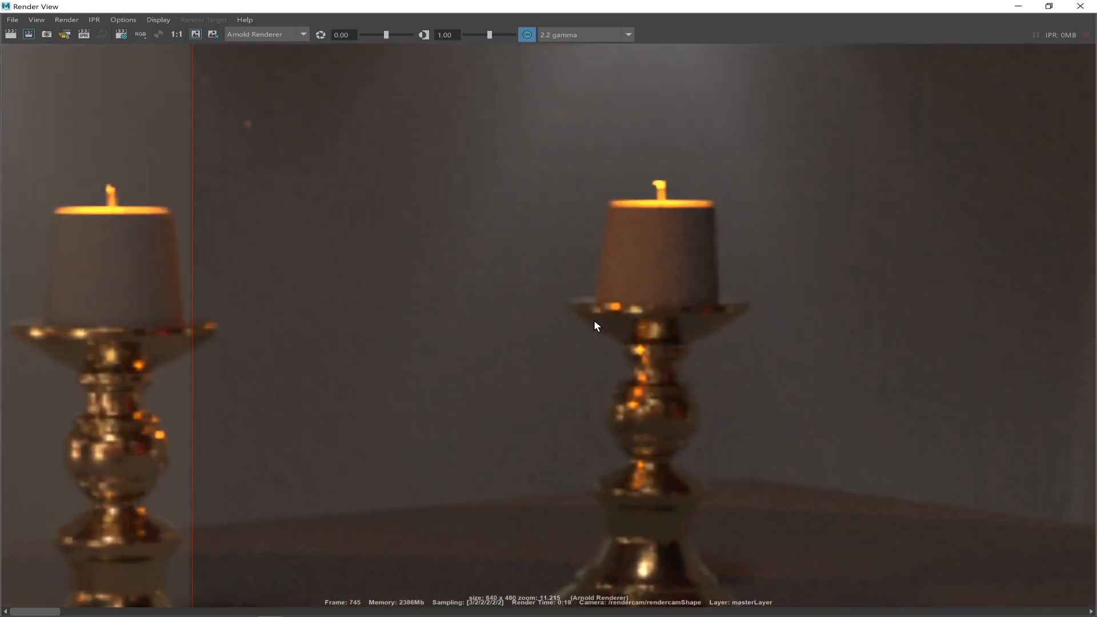
pyautogui.click(176, 35)
pyautogui.keyDown('alt'); pyautogui.moveTo(544, 298); pyautogui.dragTo(753, 331, button='right'); pyautogui.keyUp('alt')
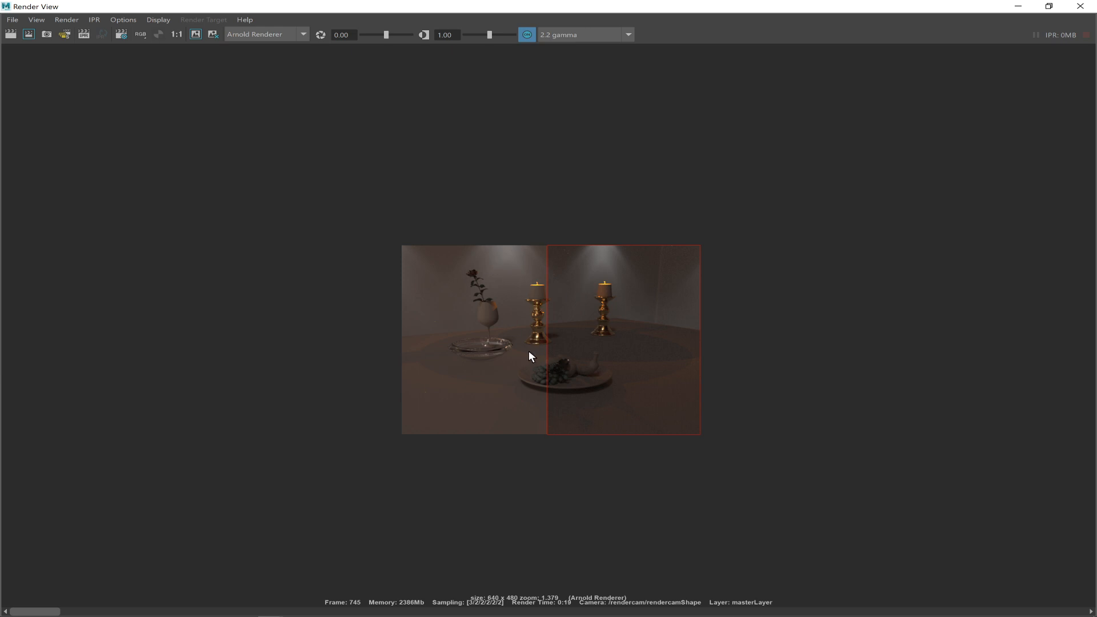
# Read the new messages in the Discord general-chat channel and switch back to the candle.ma scene in Maya.
pyautogui.hotkey('alt', 'Tab')
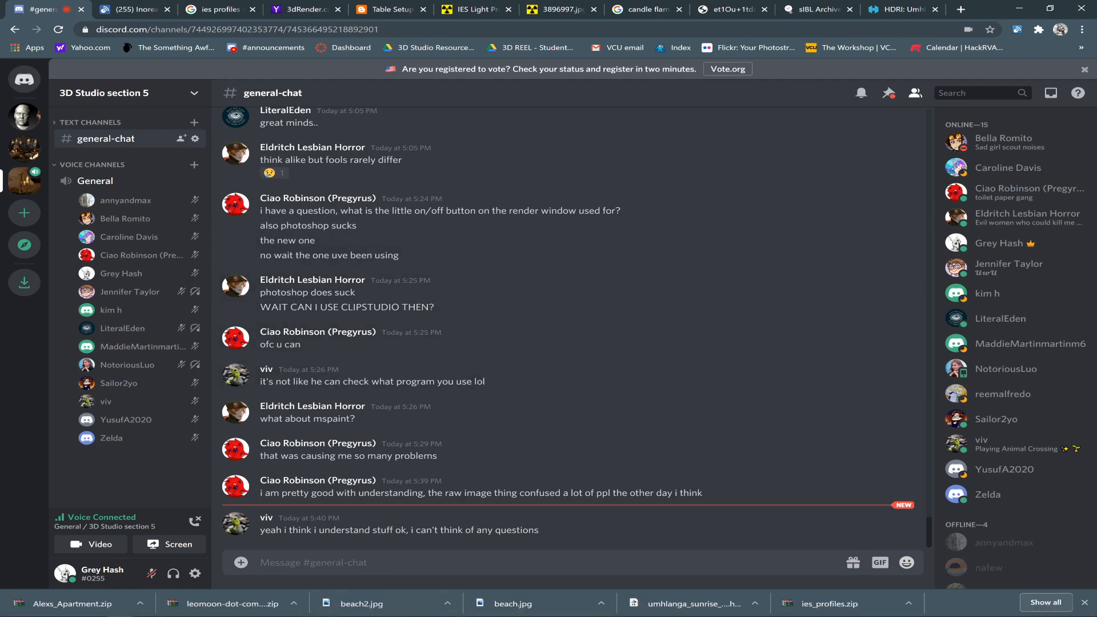
pyautogui.moveTo(746, 616)
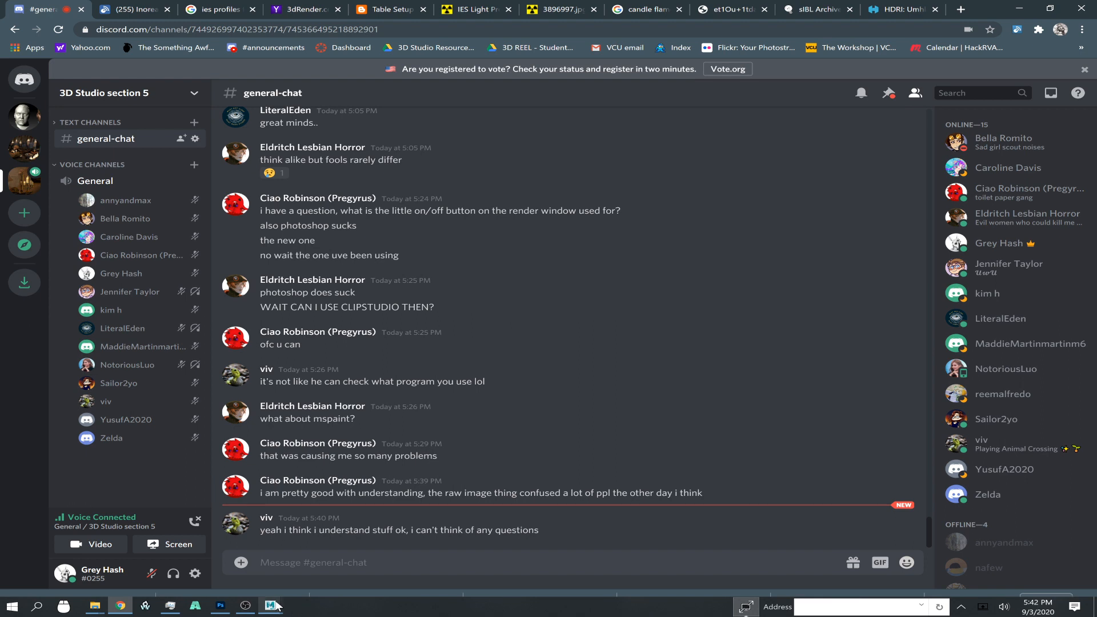
pyautogui.moveTo(273, 606)
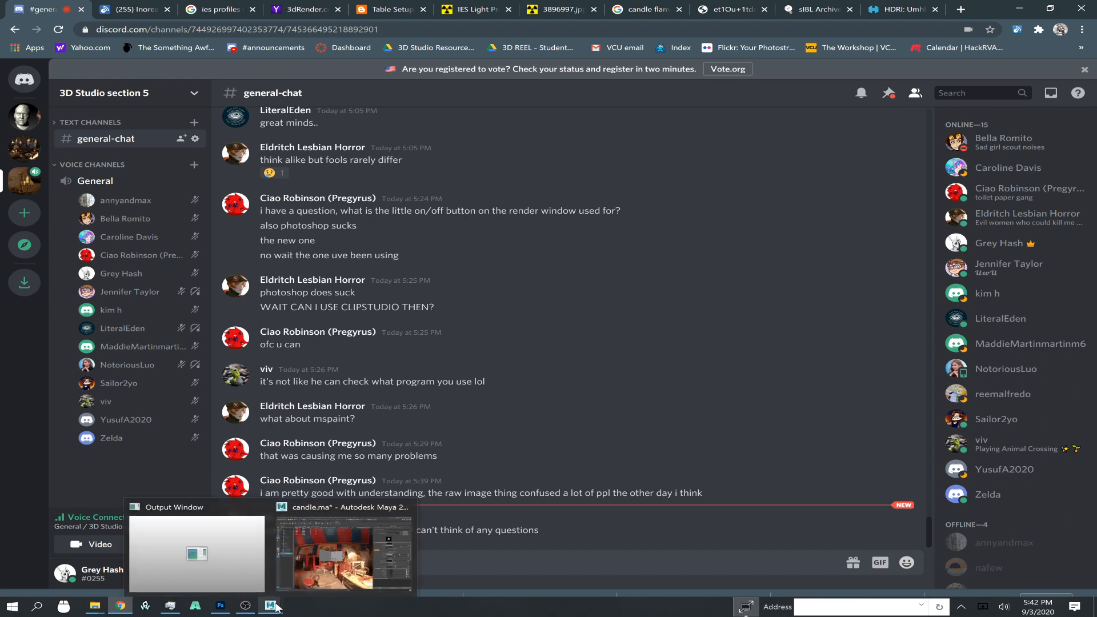
pyautogui.click(345, 550)
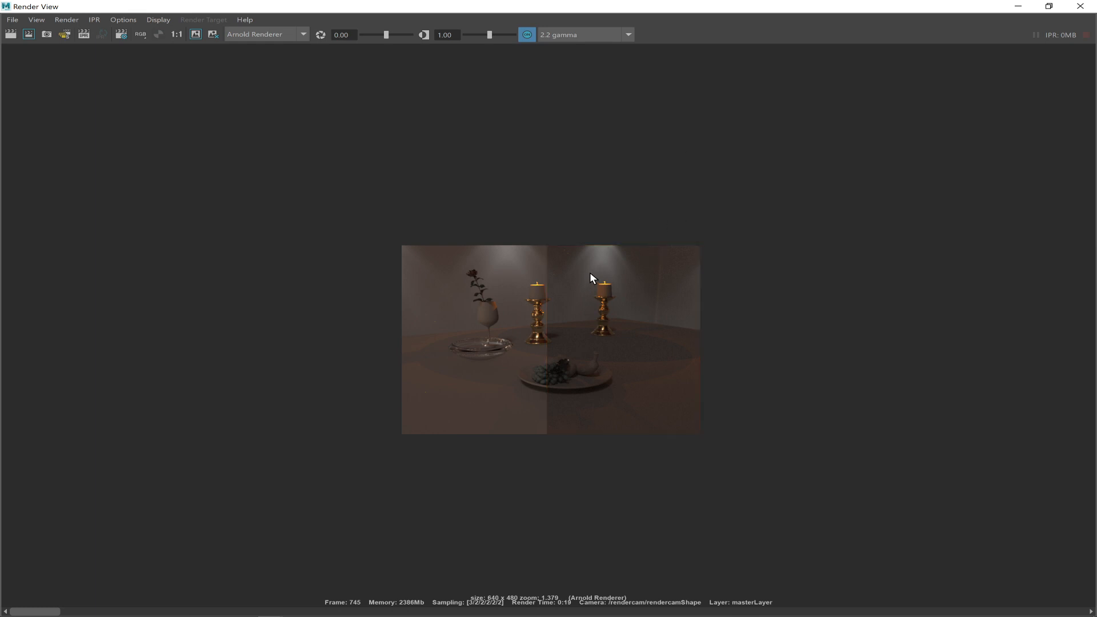
# Minimize the Render View and group recessed_lights, candle_lights and aiSkyDomeLight1 together.
pyautogui.click(1018, 6)
pyautogui.moveTo(444, 303)
pyautogui.keyDown('alt'); pyautogui.mouseDown()
pyautogui.moveTo(446, 343)
pyautogui.moveTo(414, 306)
pyautogui.moveTo(440, 320)
pyautogui.mouseUp(); pyautogui.keyUp('alt')
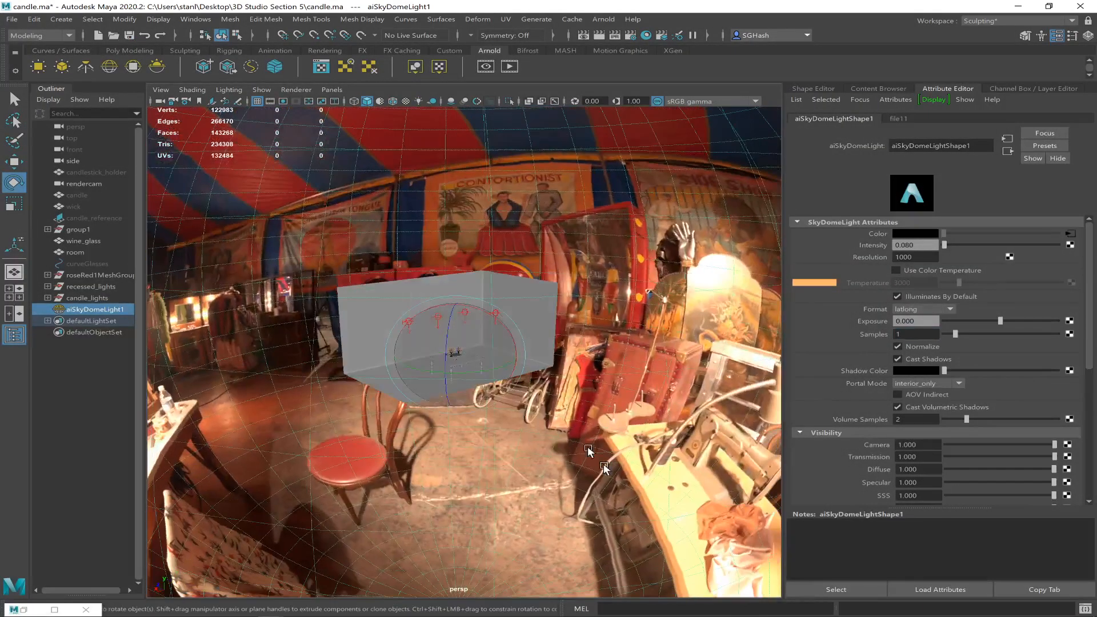
pyautogui.moveTo(746, 607)
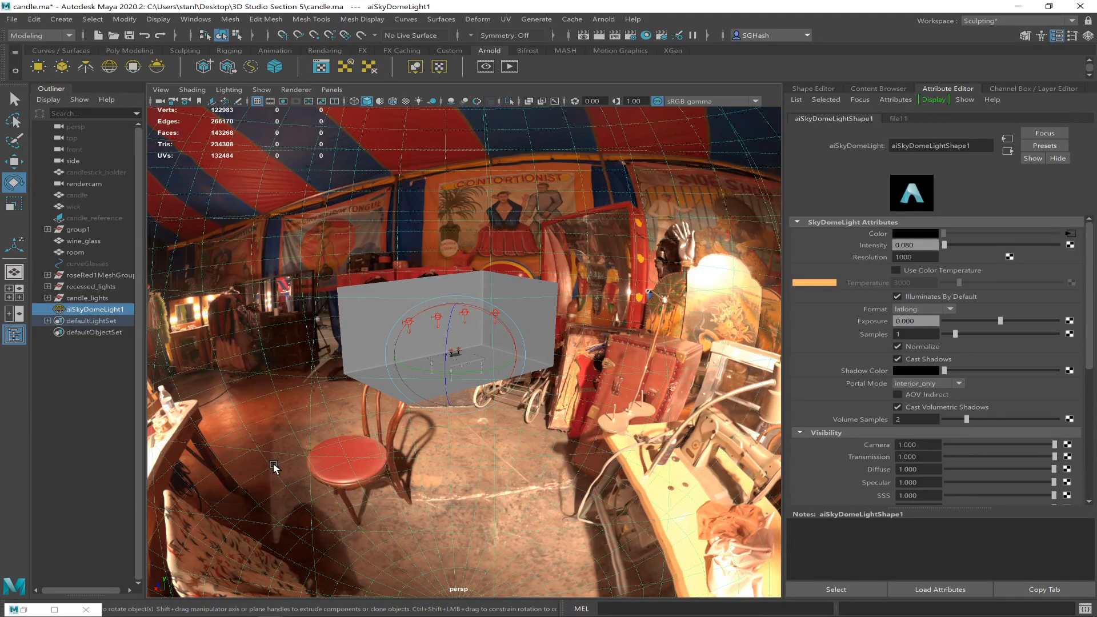
pyautogui.keyDown('alt'); pyautogui.moveTo(416, 370); pyautogui.dragTo(638, 438, button='right'); pyautogui.keyUp('alt')
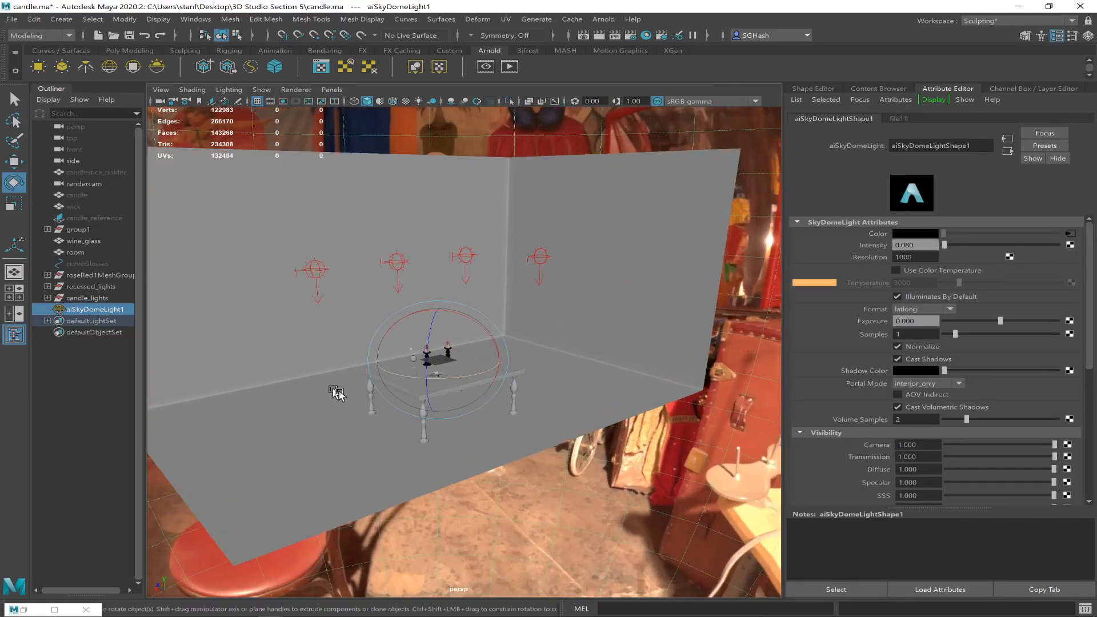
pyautogui.keyDown('alt'); pyautogui.moveTo(326, 387); pyautogui.dragTo(436, 439, button='right'); pyautogui.keyUp('alt')
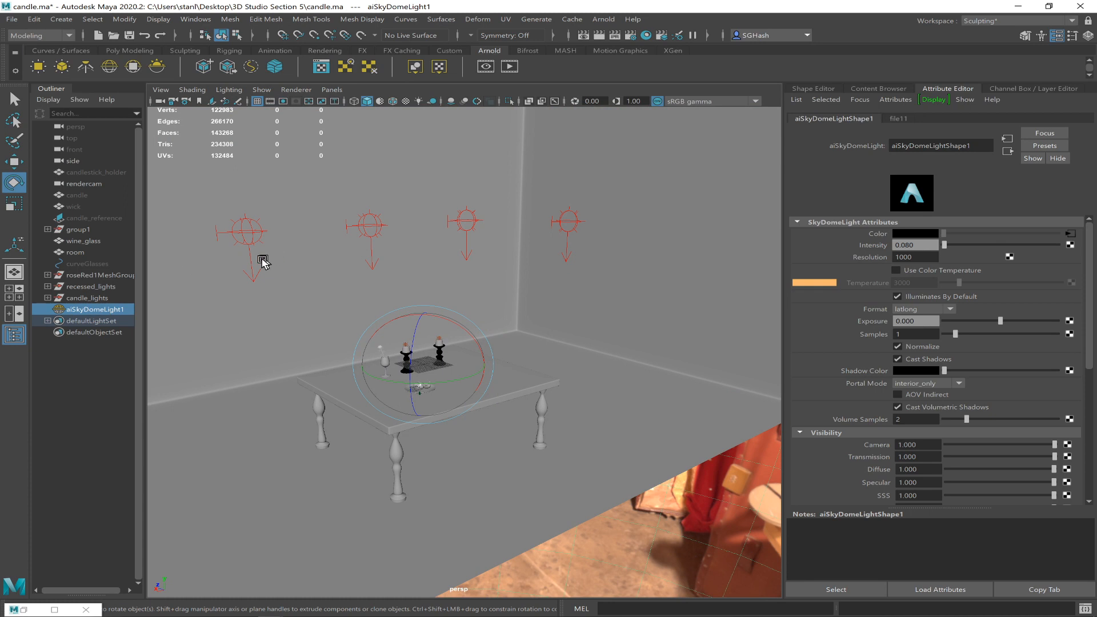
pyautogui.click(87, 298)
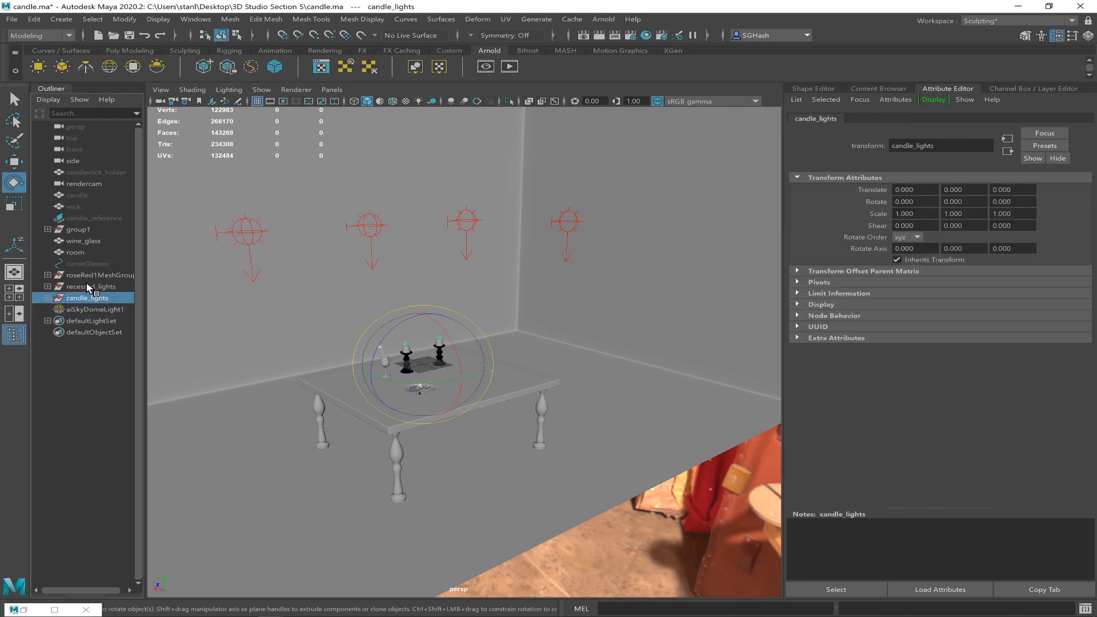
pyautogui.keyDown('ctrl'); pyautogui.click(87, 285); pyautogui.keyUp('ctrl')
pyautogui.keyDown('ctrl'); pyautogui.click(82, 307); pyautogui.keyUp('ctrl')
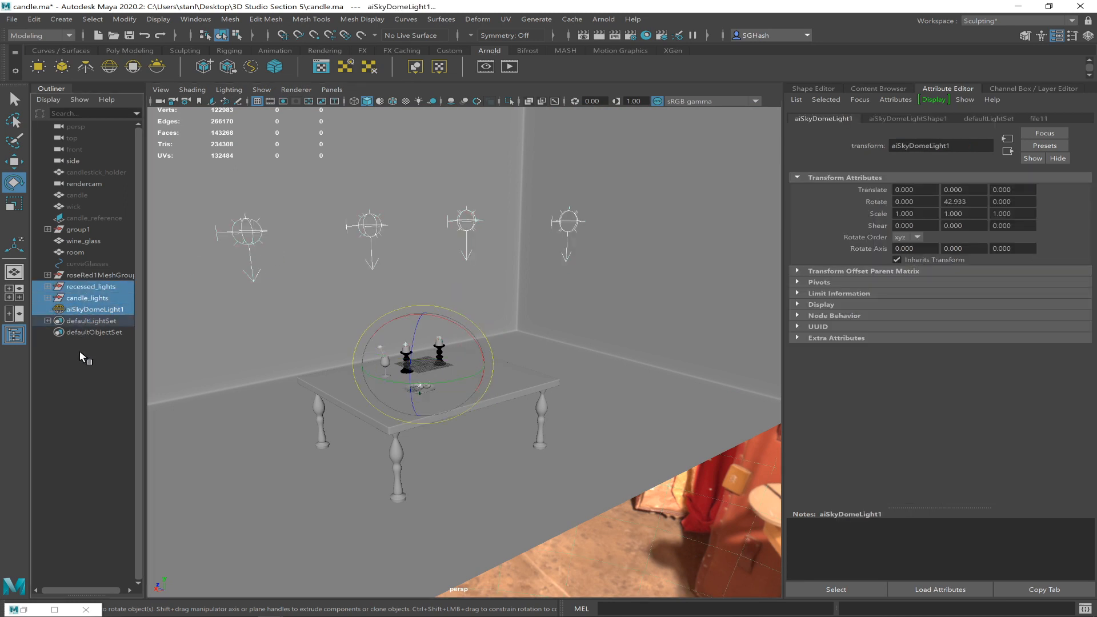
pyautogui.hotkey('ctrl', 'g')
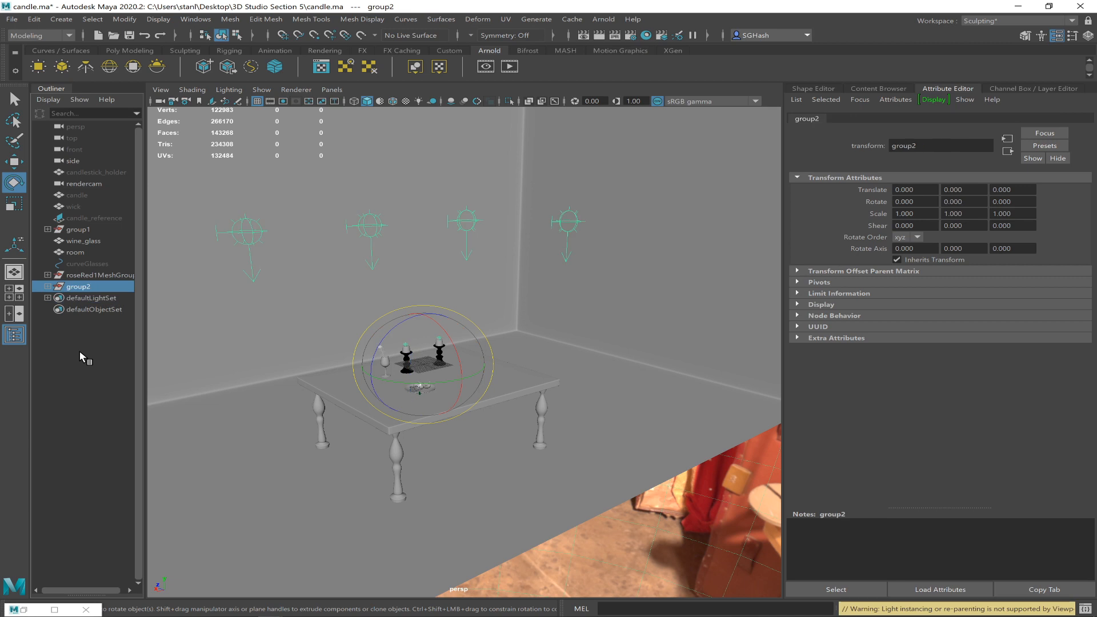
# Rename the new group of lights as light_rig.
pyautogui.doubleClick(70, 287)
pyautogui.press('BackSpace')
pyautogui.write('light_rig')
pyautogui.press('Return')
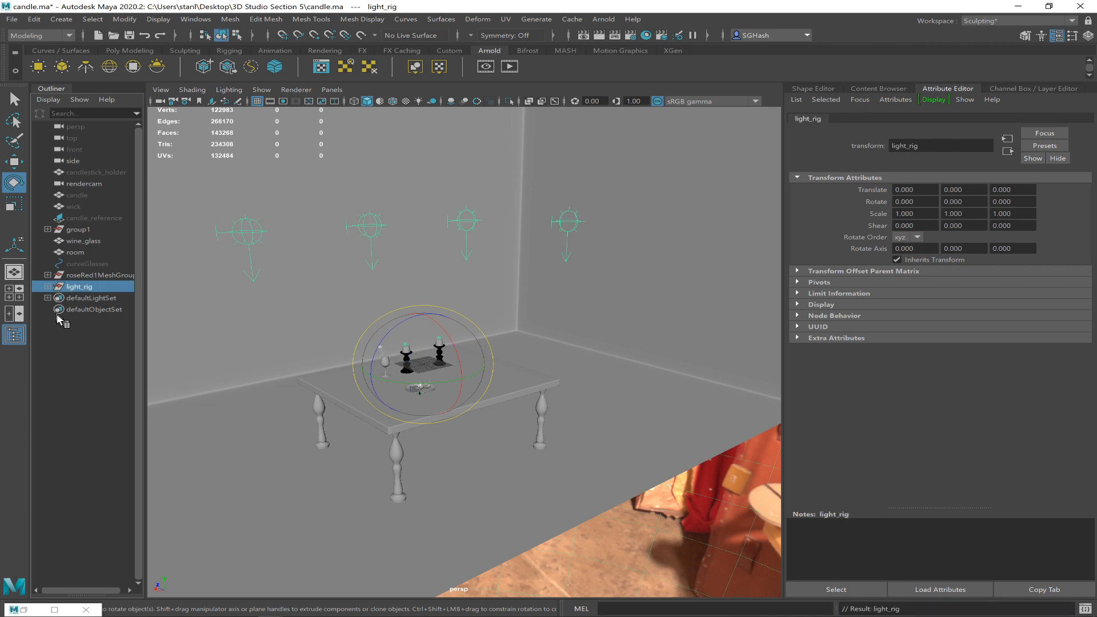
# Hide the light_rig group.
pyautogui.click(72, 320)
pyautogui.click(93, 289)
pyautogui.press('h')
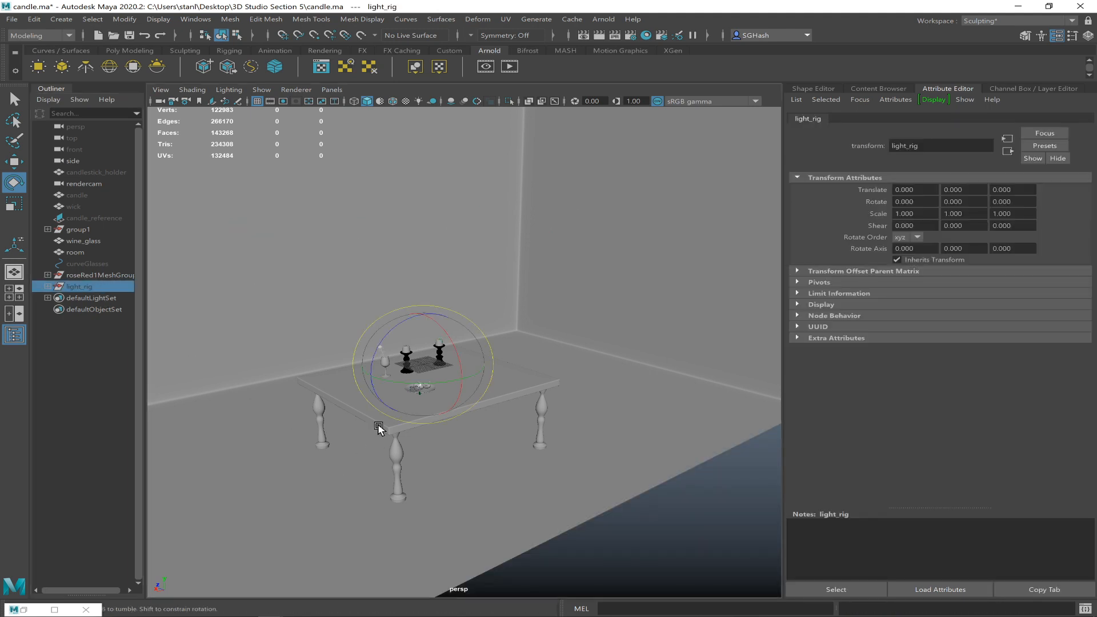
pyautogui.keyDown('alt'); pyautogui.moveTo(379, 424); pyautogui.dragTo(364, 423); pyautogui.keyUp('alt')
pyautogui.scroll(5, 591, 458)
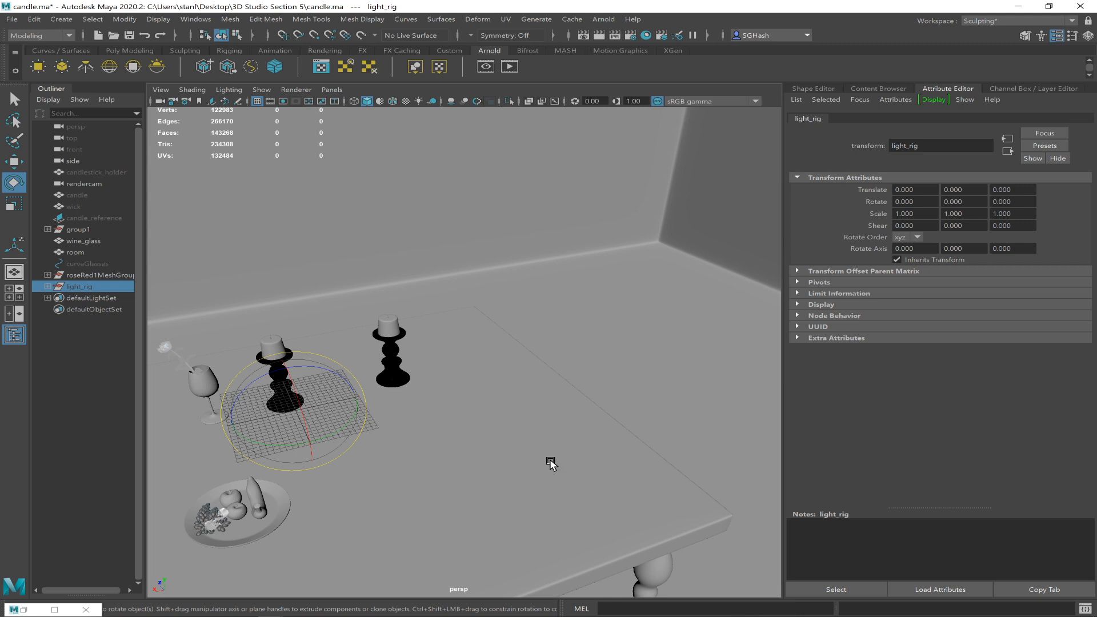
pyautogui.scroll(-5, 400, 423)
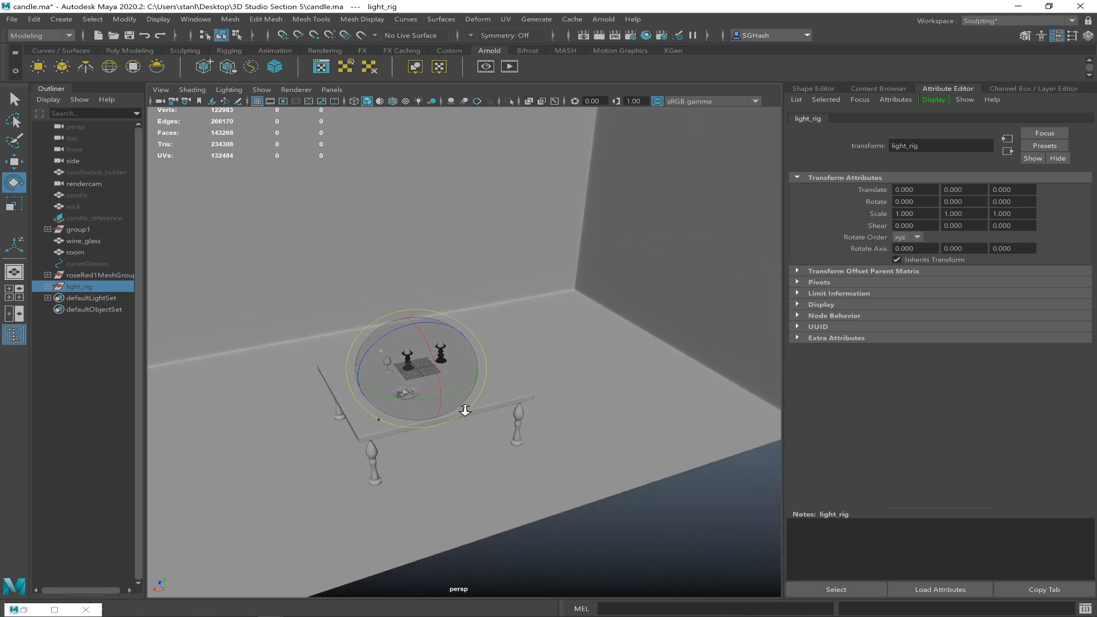
pyautogui.scroll(8, 475, 420)
pyautogui.press('1')
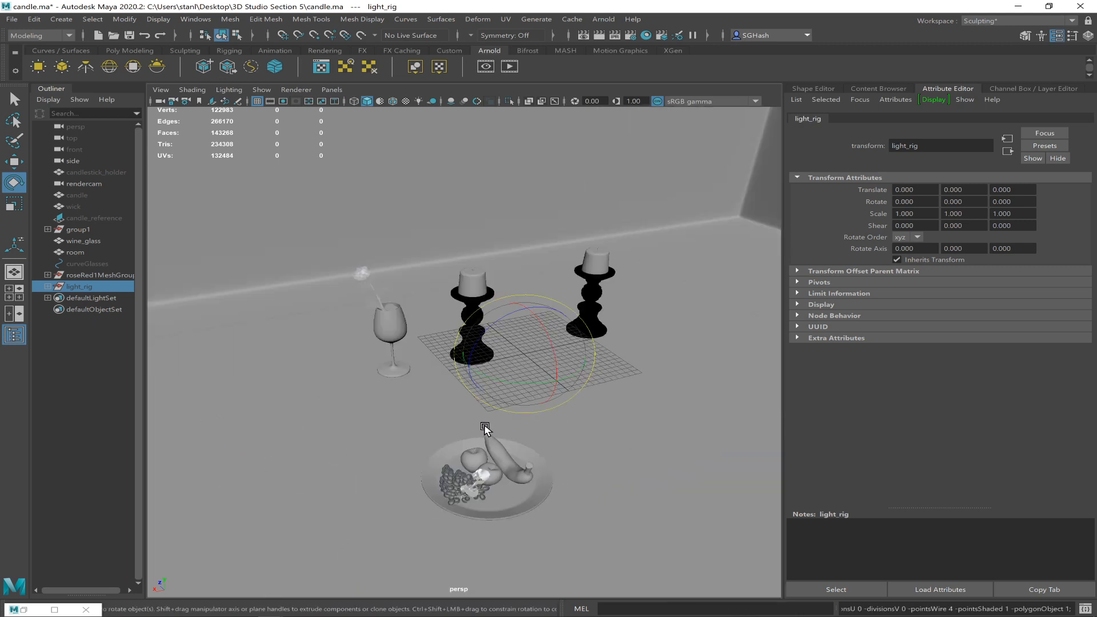
pyautogui.press('q')
pyautogui.keyDown('alt'); pyautogui.moveTo(563, 392); pyautogui.dragTo(479, 453); pyautogui.keyUp('alt')
# Try to draw a polygon sphere on the table near the fruit plate, and delete it.
pyautogui.click(608, 412)
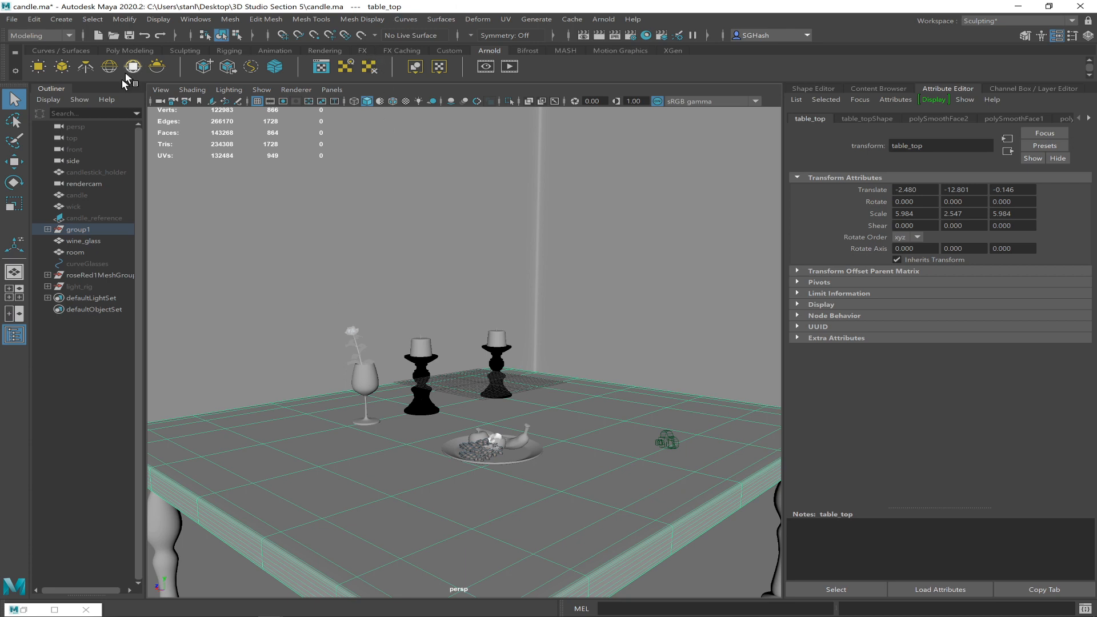
pyautogui.click(131, 51)
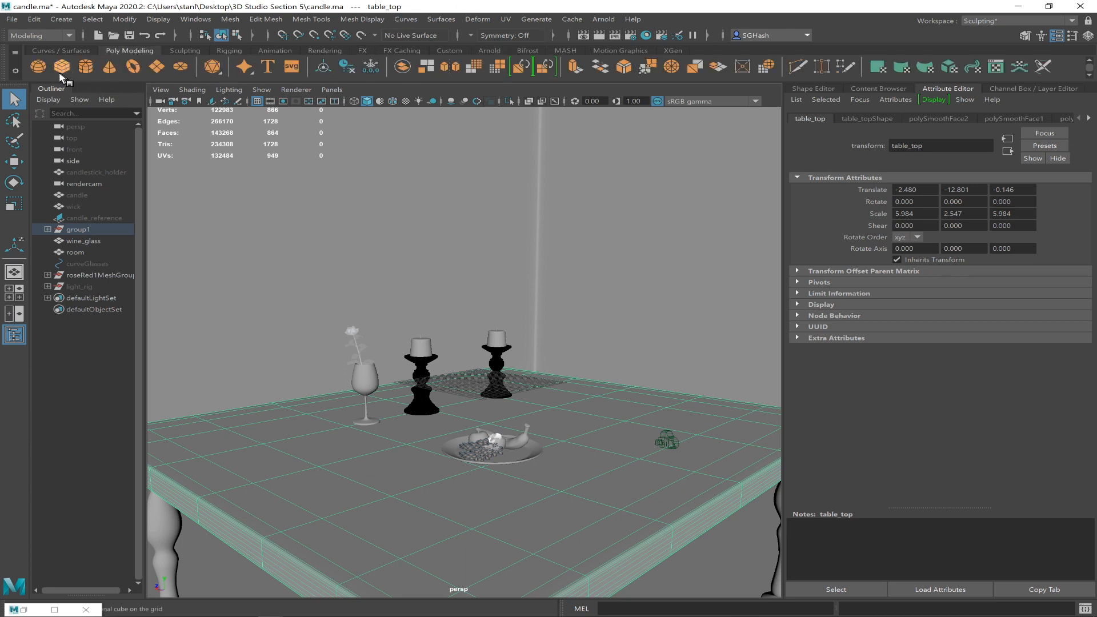
pyautogui.click(38, 67)
pyautogui.moveTo(430, 441); pyautogui.dragTo(513, 464)
pyautogui.press('Delete')
# Make the table top a live surface, draw a polygon sphere on it beside the fruit plate, and release the live surface.
pyautogui.click(458, 507)
pyautogui.click(361, 35)
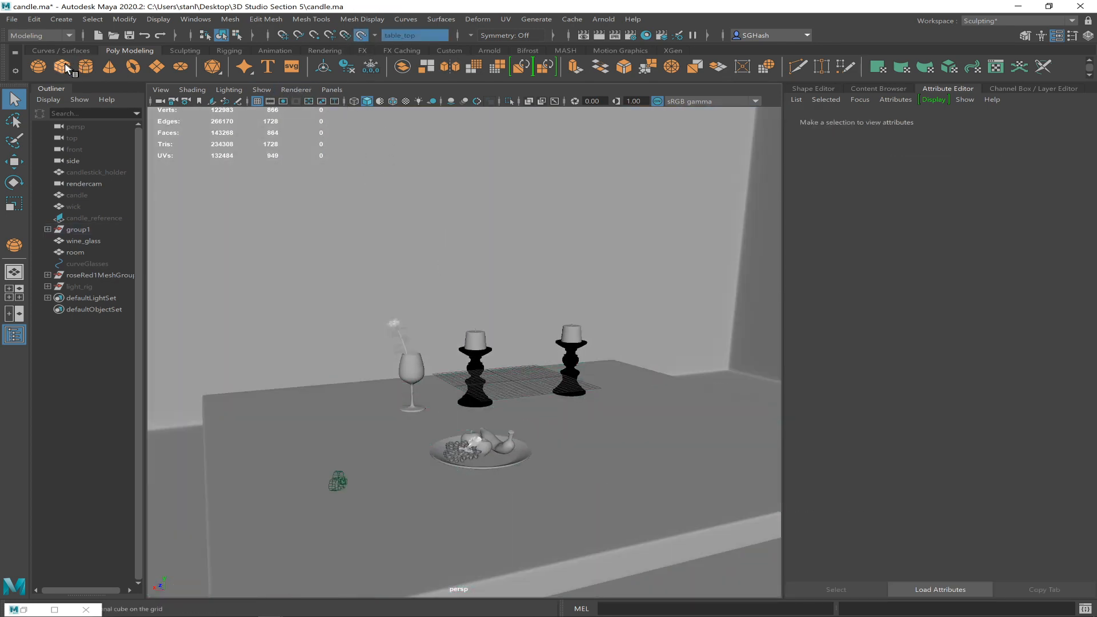
pyautogui.click(38, 64)
pyautogui.moveTo(400, 443); pyautogui.dragTo(407, 458)
pyautogui.click(361, 35)
# Raise the new sphere vertically out of the table top so it rests on the surface.
pyautogui.keyDown('alt'); pyautogui.moveTo(447, 364); pyautogui.dragTo(521, 358); pyautogui.keyUp('alt')
pyautogui.press('w')
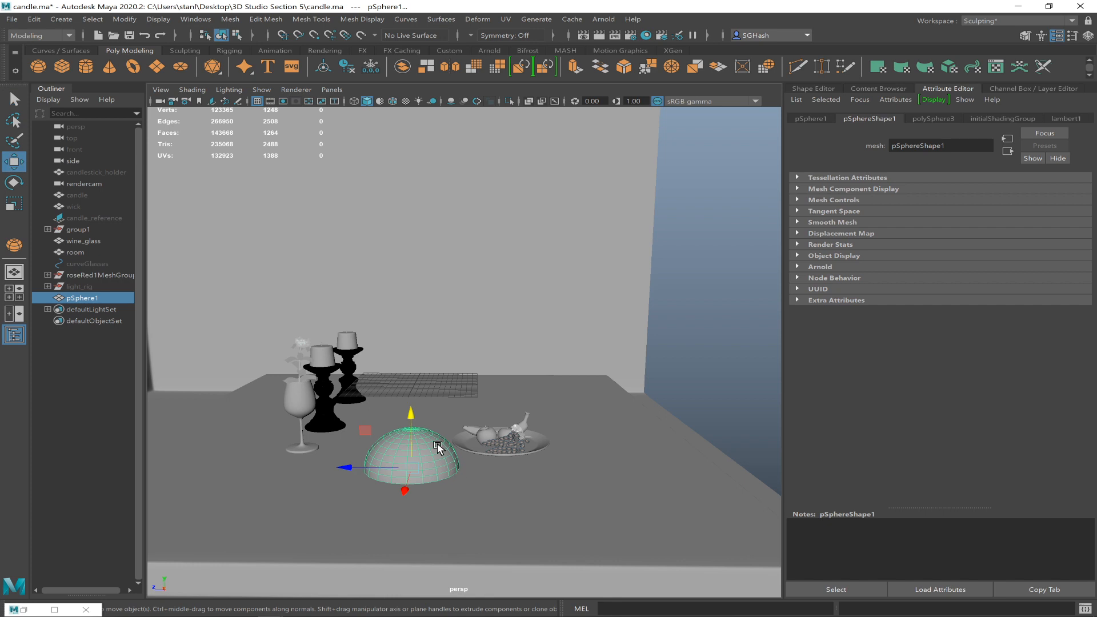
pyautogui.moveTo(412, 410); pyautogui.dragTo(409, 365)
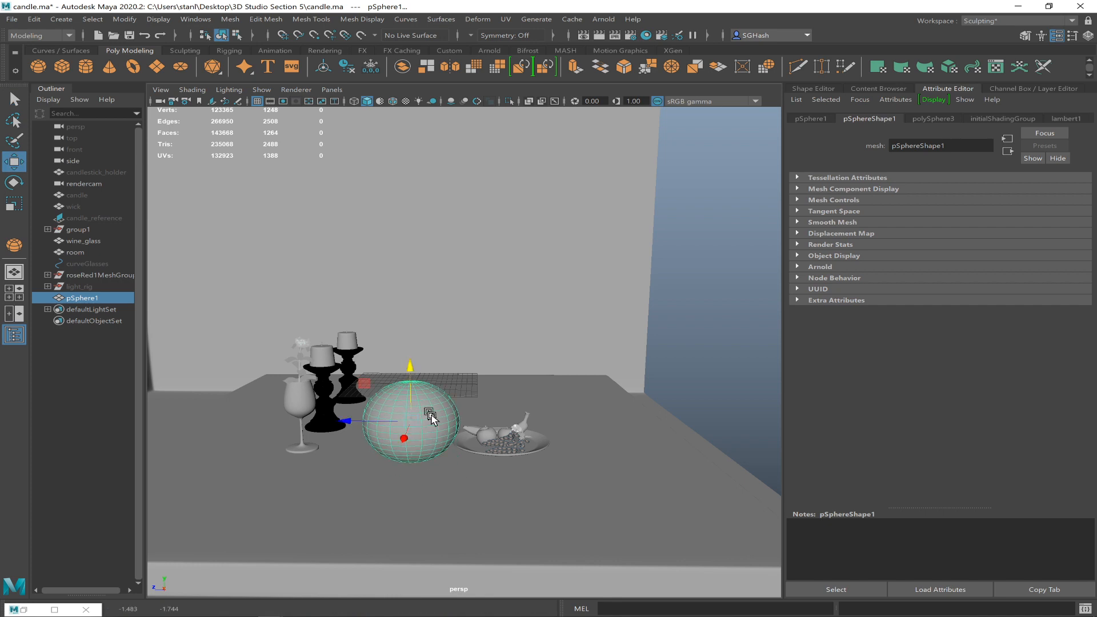
# Duplicate the sphere in place and rename the copy as crystal_ball.
pyautogui.press('f')
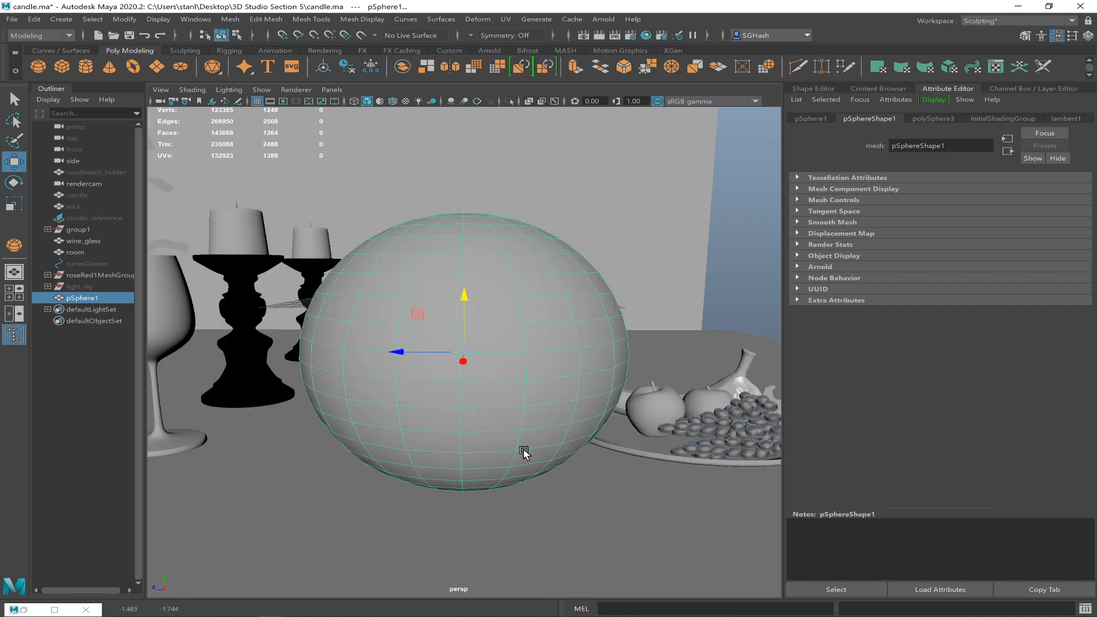
pyautogui.keyDown('alt'); pyautogui.moveTo(523, 452); pyautogui.dragTo(403, 418, button='right'); pyautogui.keyUp('alt')
pyautogui.moveTo(486, 424)
pyautogui.keyDown('alt'); pyautogui.mouseDown()
pyautogui.moveTo(462, 425)
pyautogui.moveTo(471, 424)
pyautogui.mouseUp(); pyautogui.keyUp('alt')
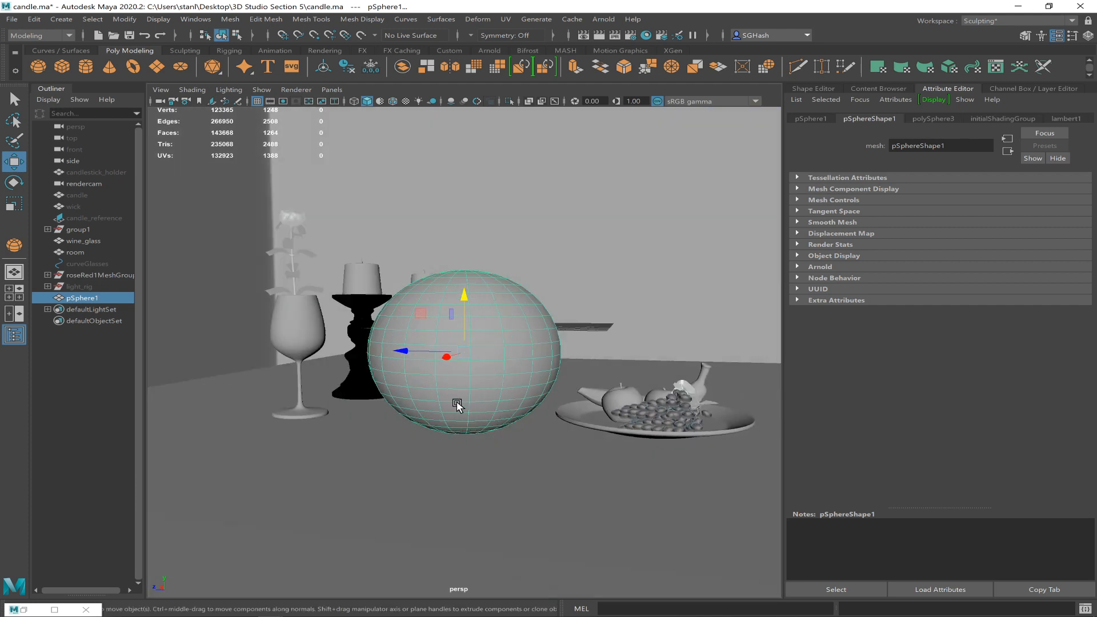
pyautogui.keyDown('alt'); pyautogui.moveTo(424, 410); pyautogui.dragTo(469, 377); pyautogui.keyUp('alt')
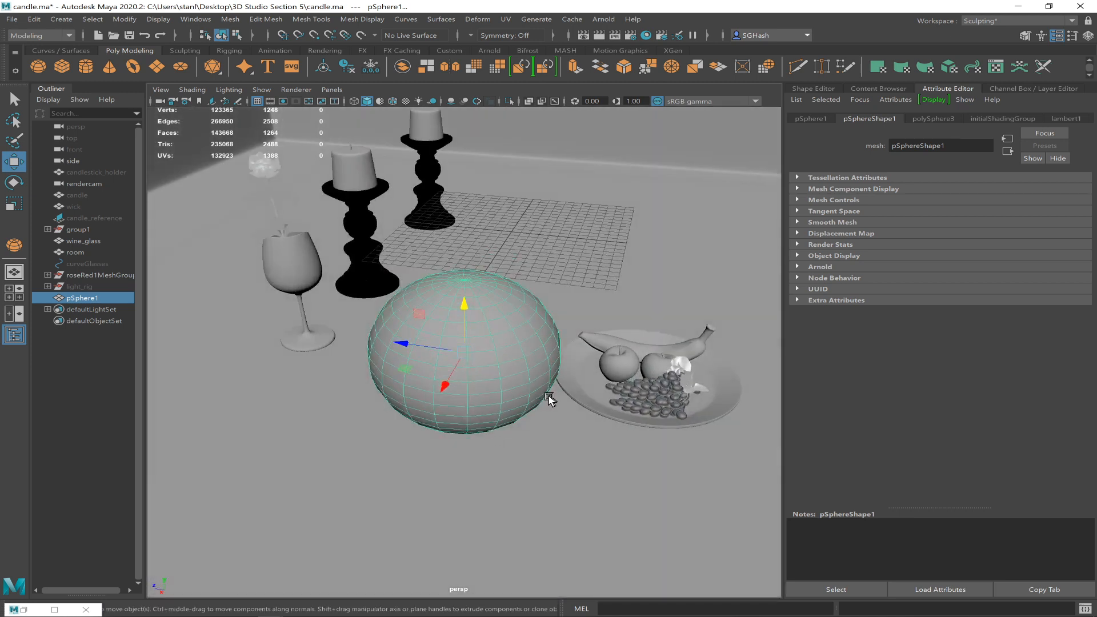
pyautogui.hotkey('ctrl', 'd')
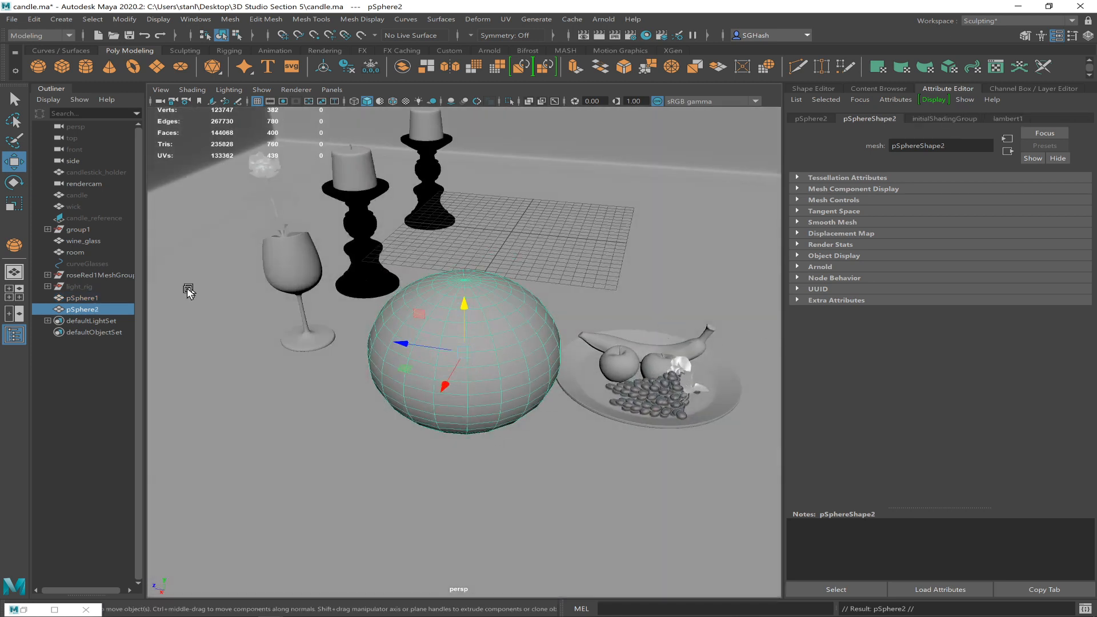
pyautogui.doubleClick(87, 310)
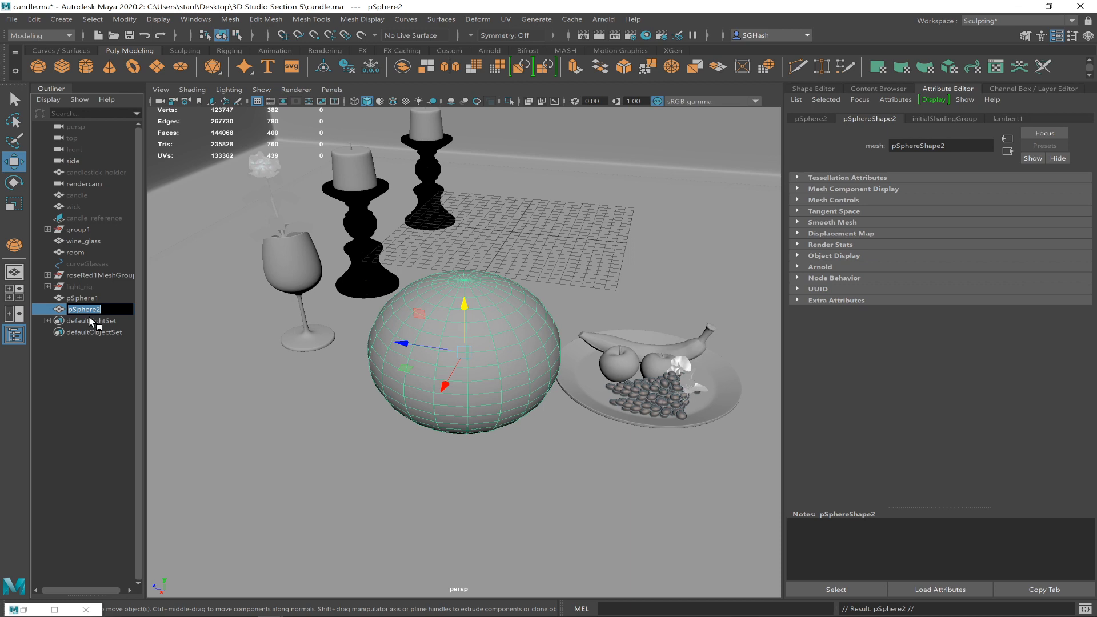
pyautogui.write('crystla')
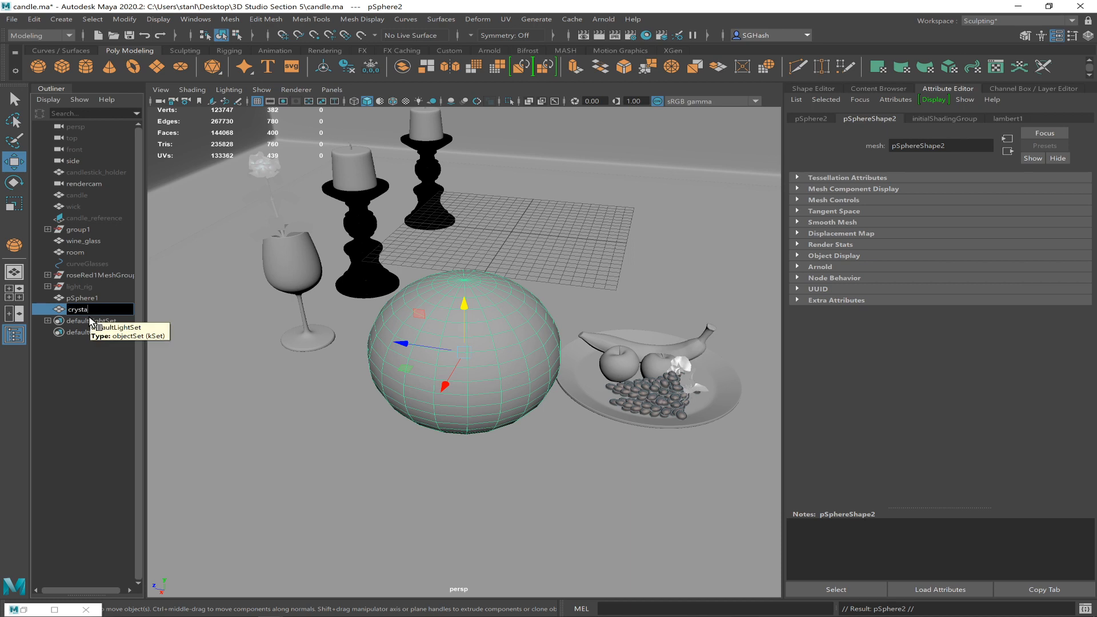
pyautogui.write(' ball')
pyautogui.press('Return')
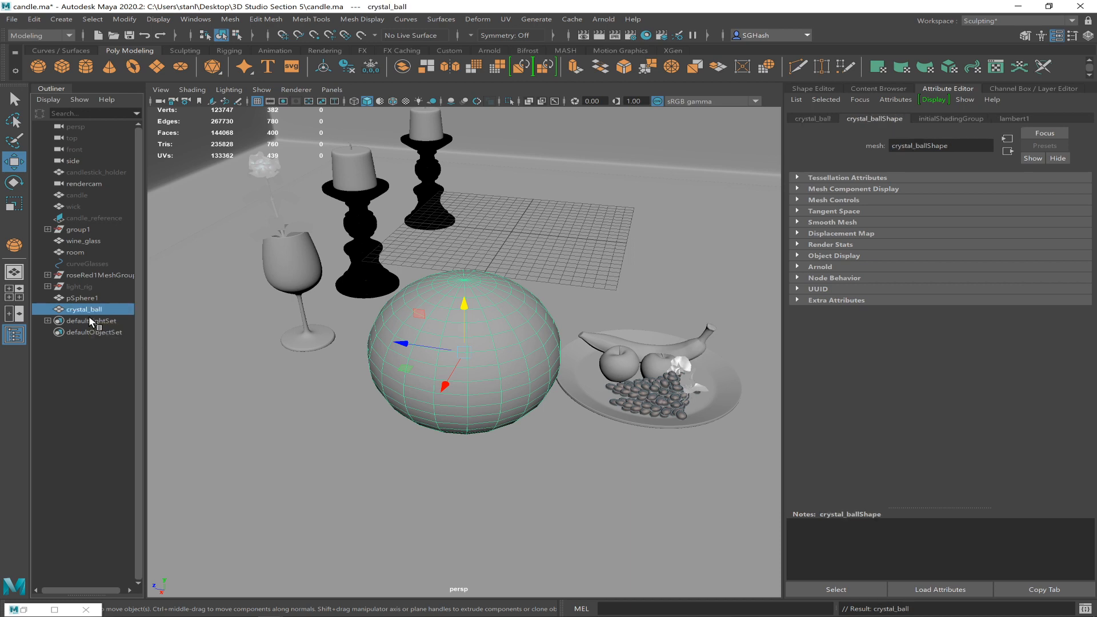
# Rename the original sphere pSphere1 as stand.
pyautogui.doubleClick(84, 298)
pyautogui.write('stand')
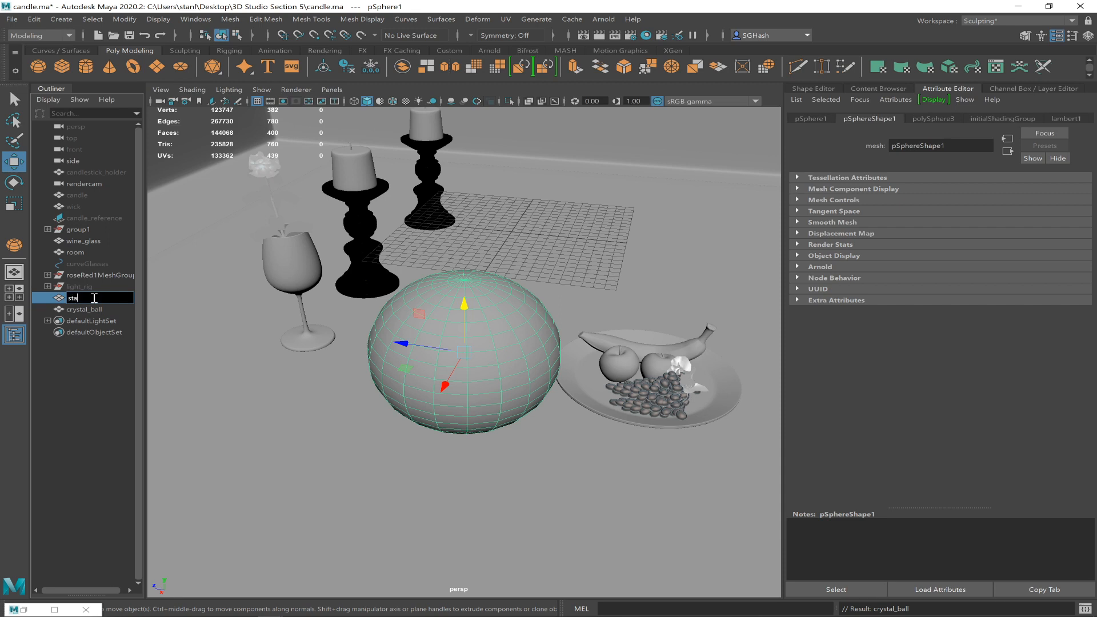
pyautogui.press('Return')
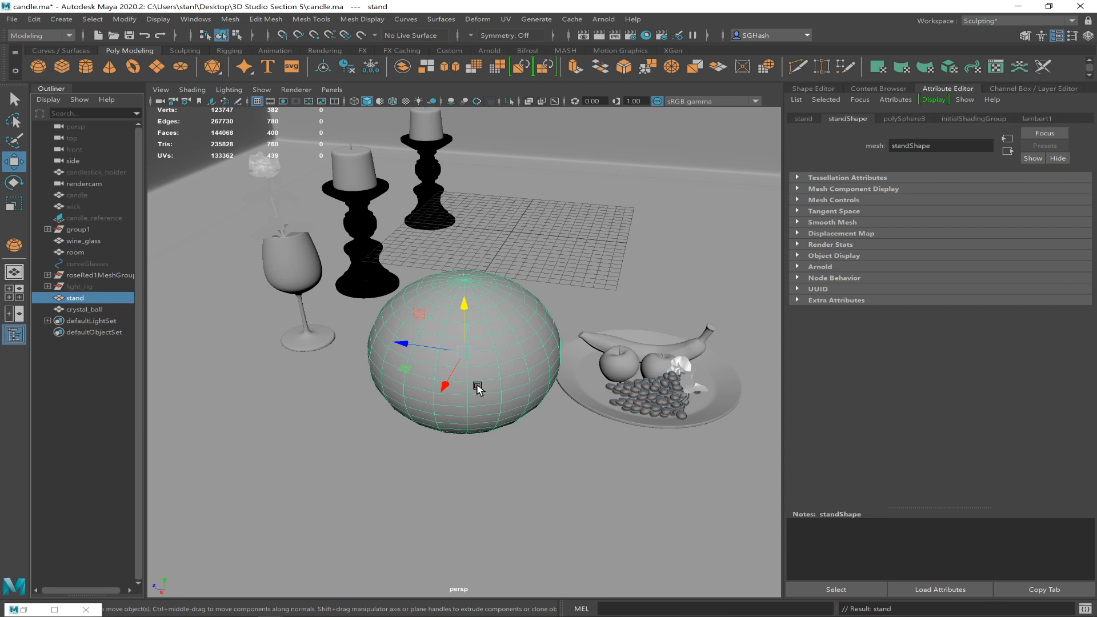
# Scale the stand sphere down uniformly to about 0.519 and, in wireframe display, lower it to the base of the crystal ball.
pyautogui.press('r')
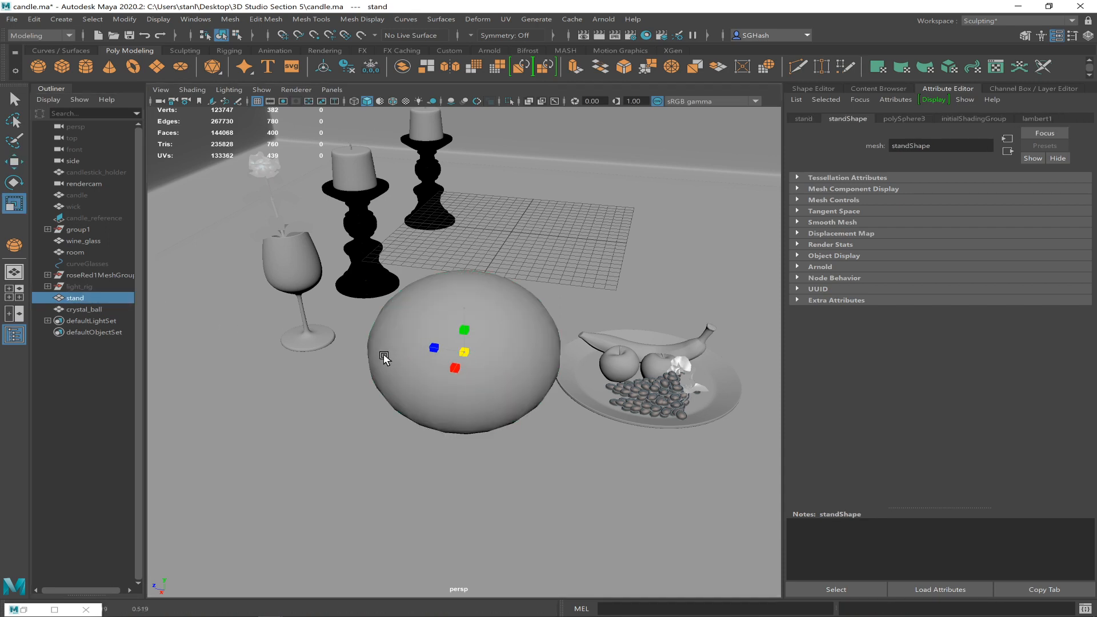
pyautogui.moveTo(529, 410)
pyautogui.keyDown('alt'); pyautogui.mouseDown()
pyautogui.moveTo(512, 377)
pyautogui.moveTo(522, 392)
pyautogui.mouseUp(); pyautogui.keyUp('alt')
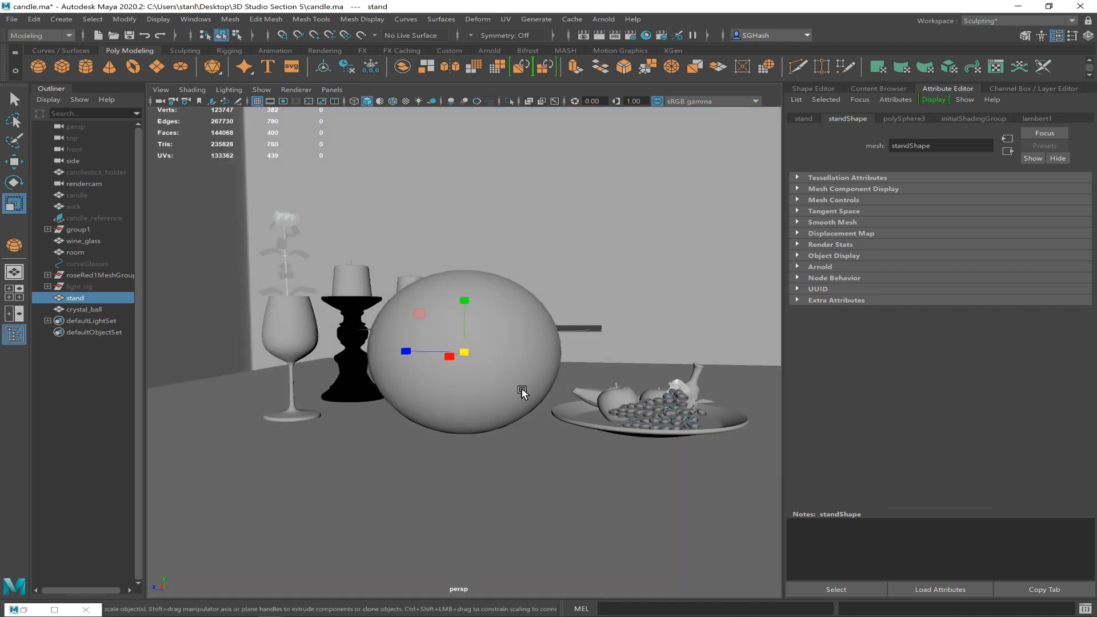
pyautogui.click(537, 341)
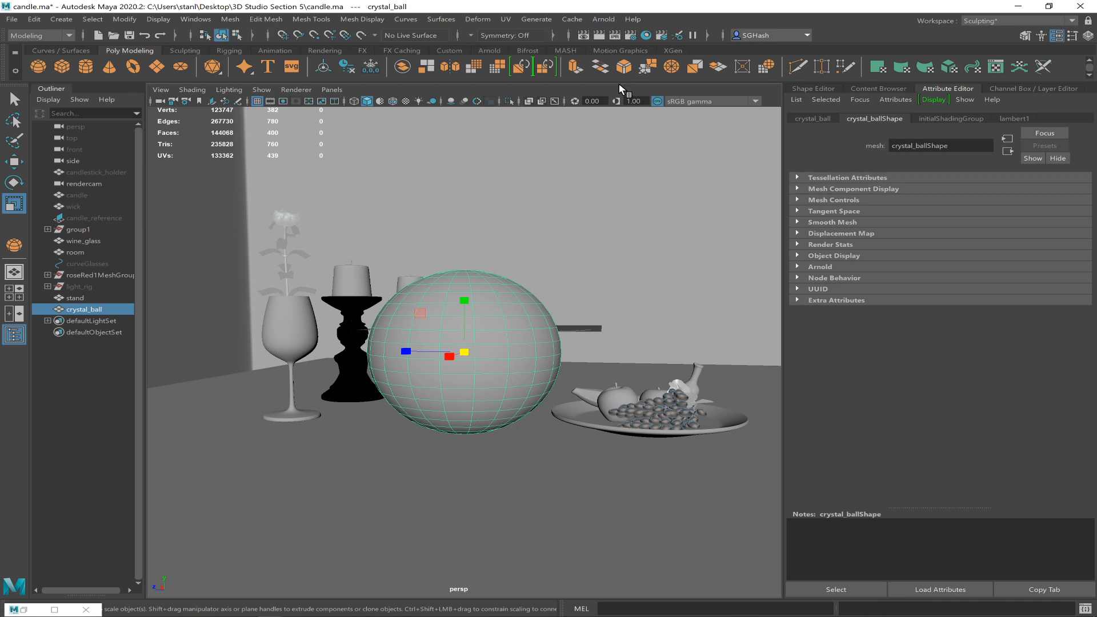
pyautogui.press('4')
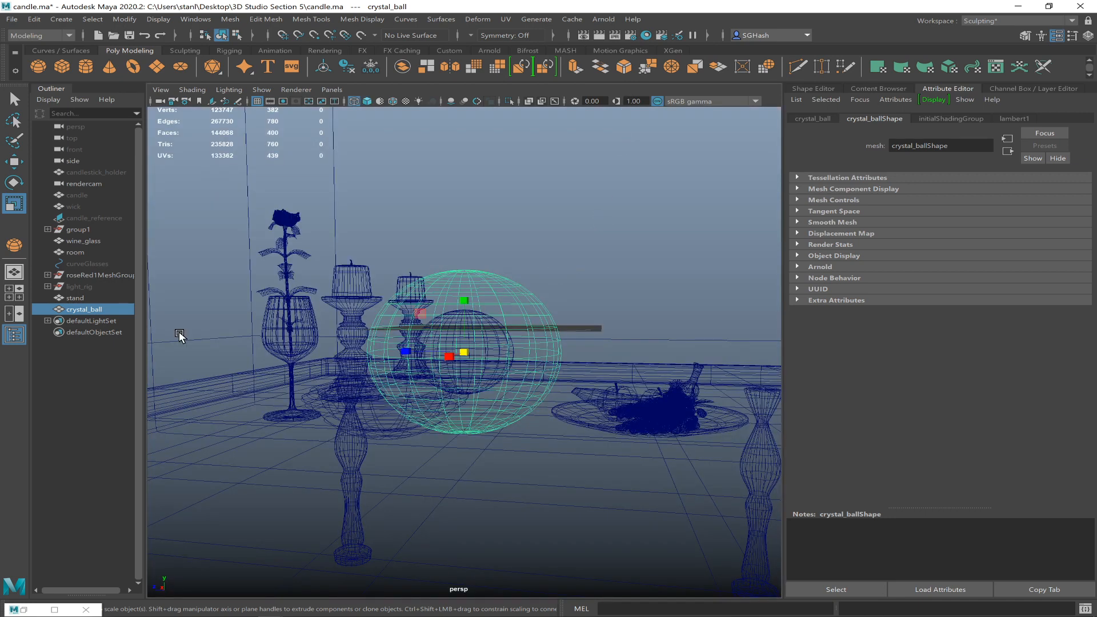
pyautogui.click(80, 299)
pyautogui.press('w')
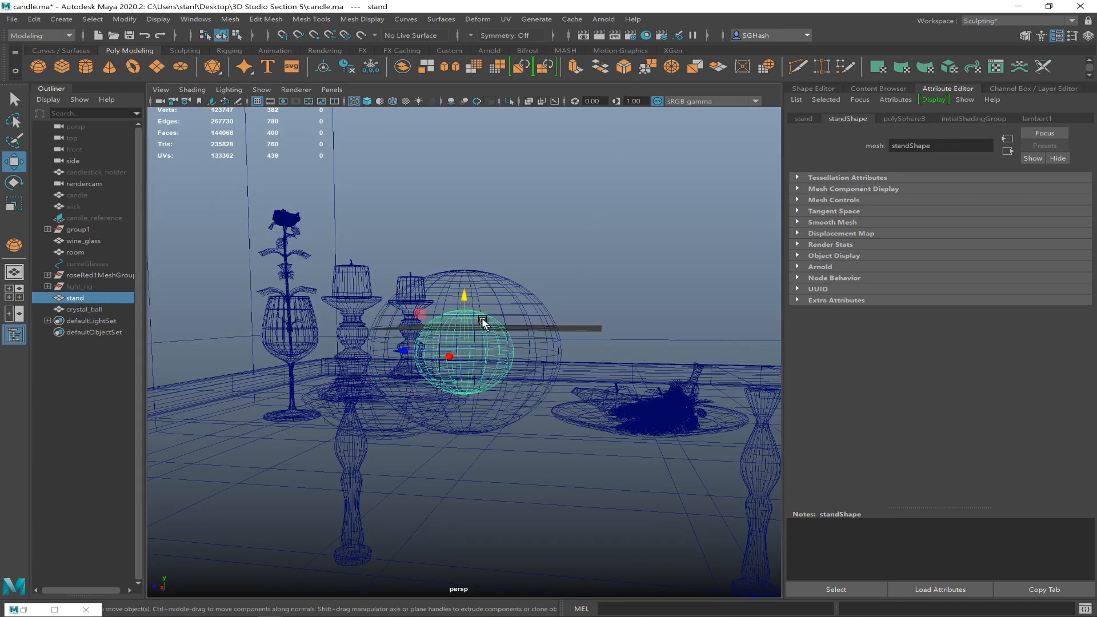
pyautogui.moveTo(466, 298); pyautogui.dragTo(475, 368)
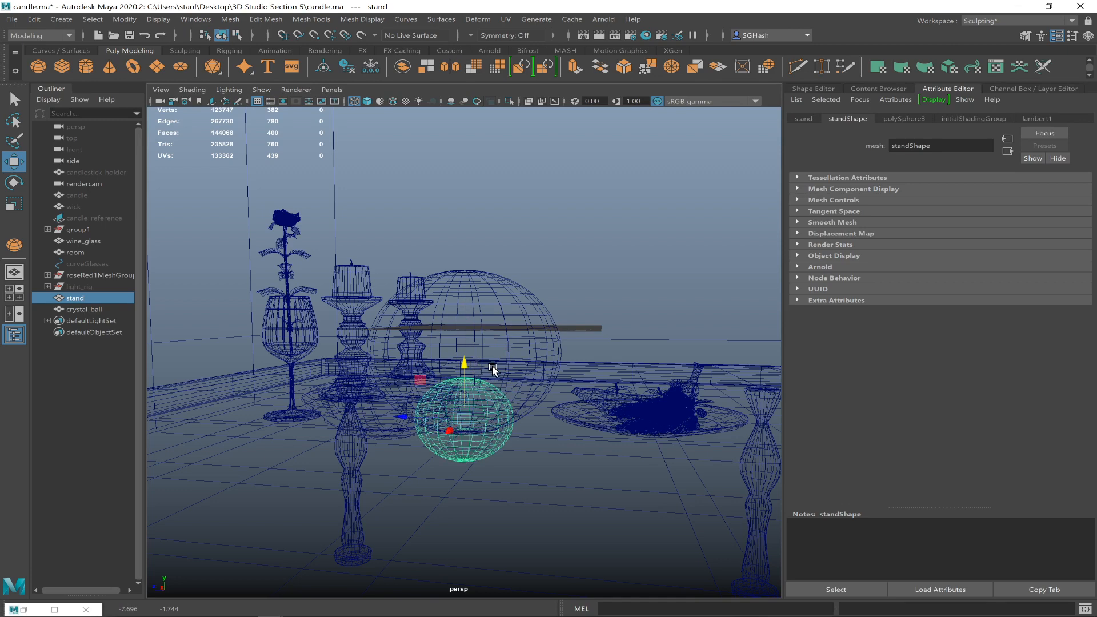
# Flatten the stand vertically to a Y scale of about 0.227.
pyautogui.scroll(3, 491, 371)
pyautogui.moveTo(560, 411)
pyautogui.keyDown('alt'); pyautogui.mouseDown()
pyautogui.moveTo(319, 356)
pyautogui.moveTo(564, 416)
pyautogui.mouseUp(); pyautogui.keyUp('alt')
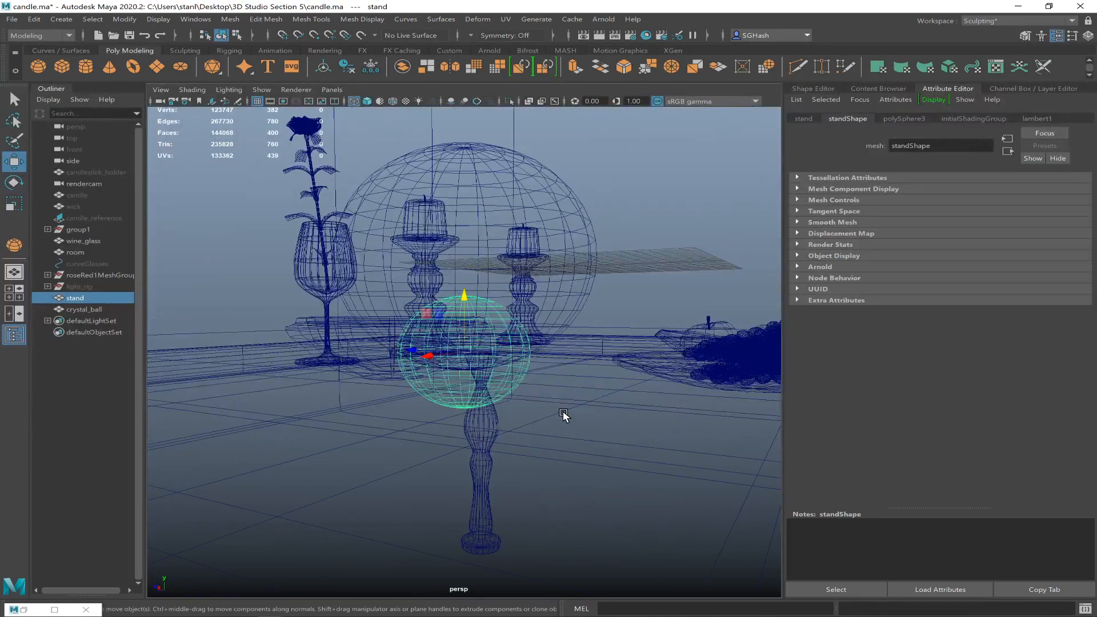
pyautogui.press('r')
pyautogui.moveTo(464, 300); pyautogui.dragTo(463, 325)
pyautogui.press('w')
# Set the stand's axis and height subdivisions to 8 in its polySphere3 inputs.
pyautogui.click(1088, 35)
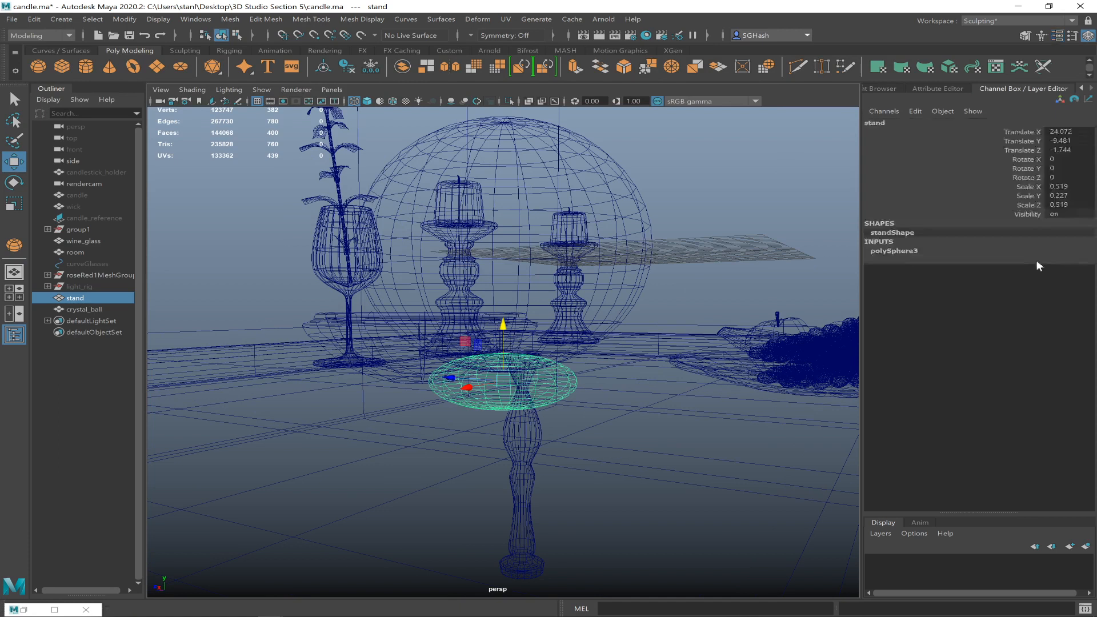
pyautogui.click(943, 251)
pyautogui.moveTo(1071, 271); pyautogui.dragTo(1070, 276)
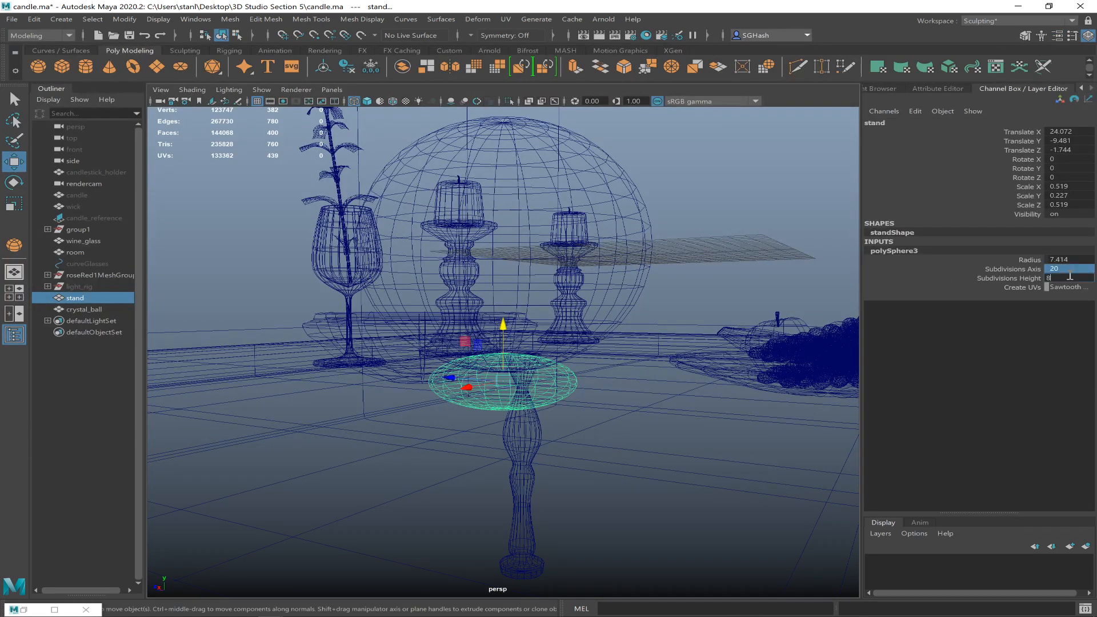
pyautogui.press('Return')
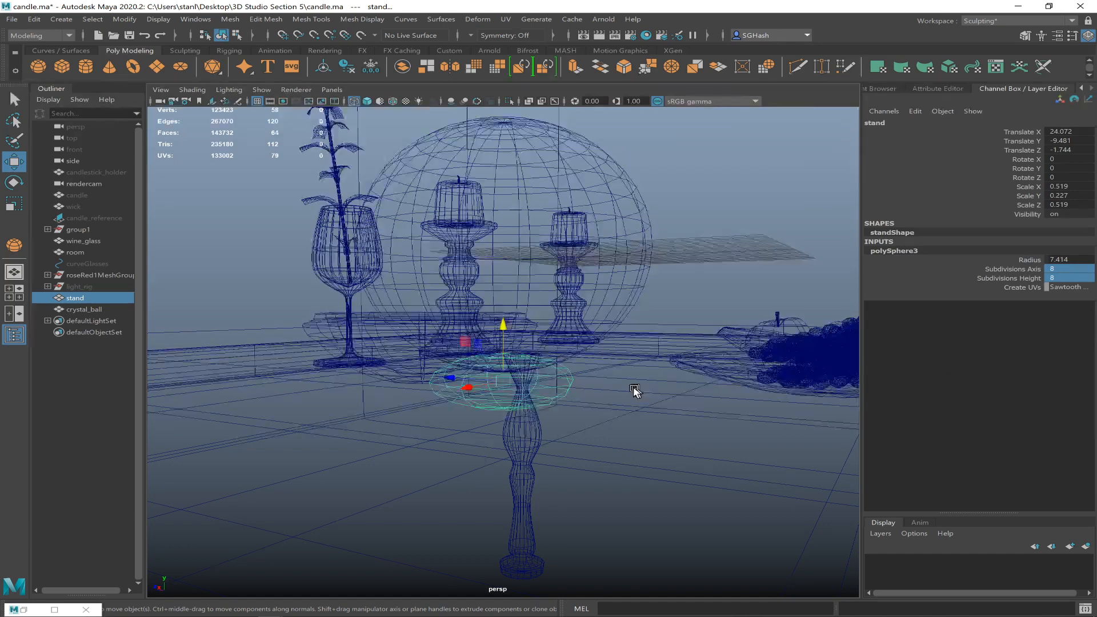
# Return to shaded display and enlarge the stand uniformly to a scale of about 0.735 in X and Z and 0.322 in Y.
pyautogui.scroll(3, 634, 389)
pyautogui.scroll(5, 643, 402)
pyautogui.scroll(-5, 663, 400)
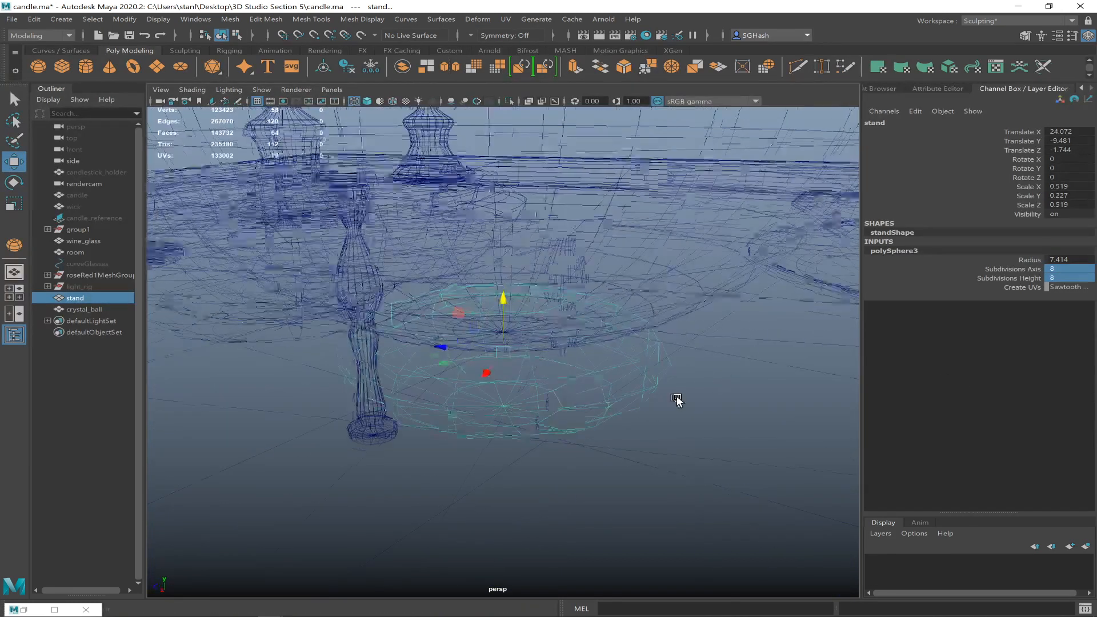
pyautogui.press('5')
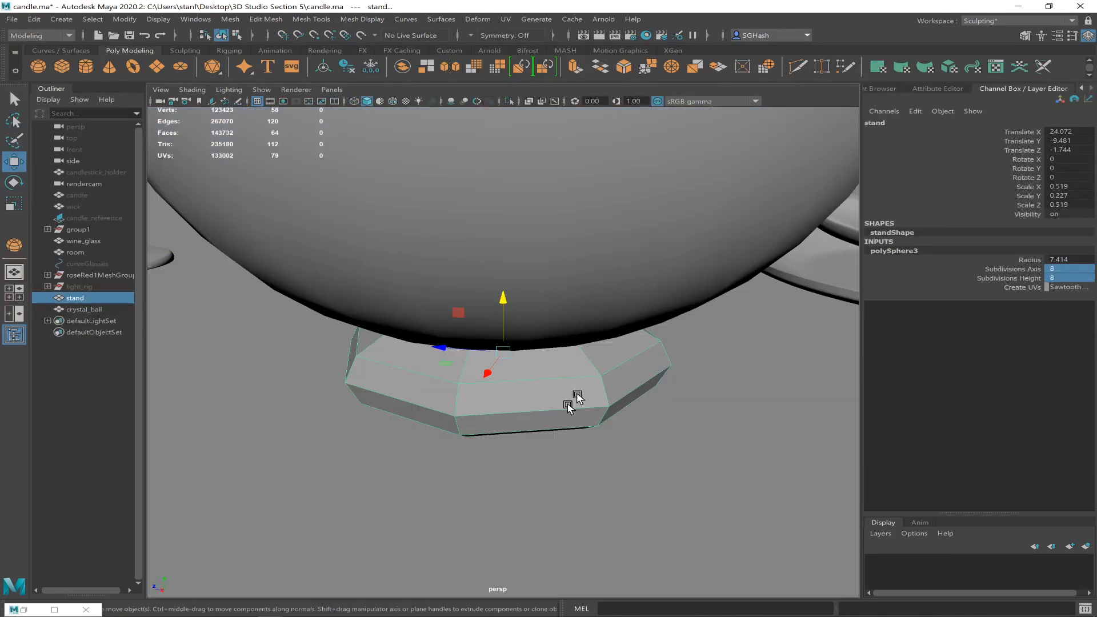
pyautogui.scroll(3, 574, 403)
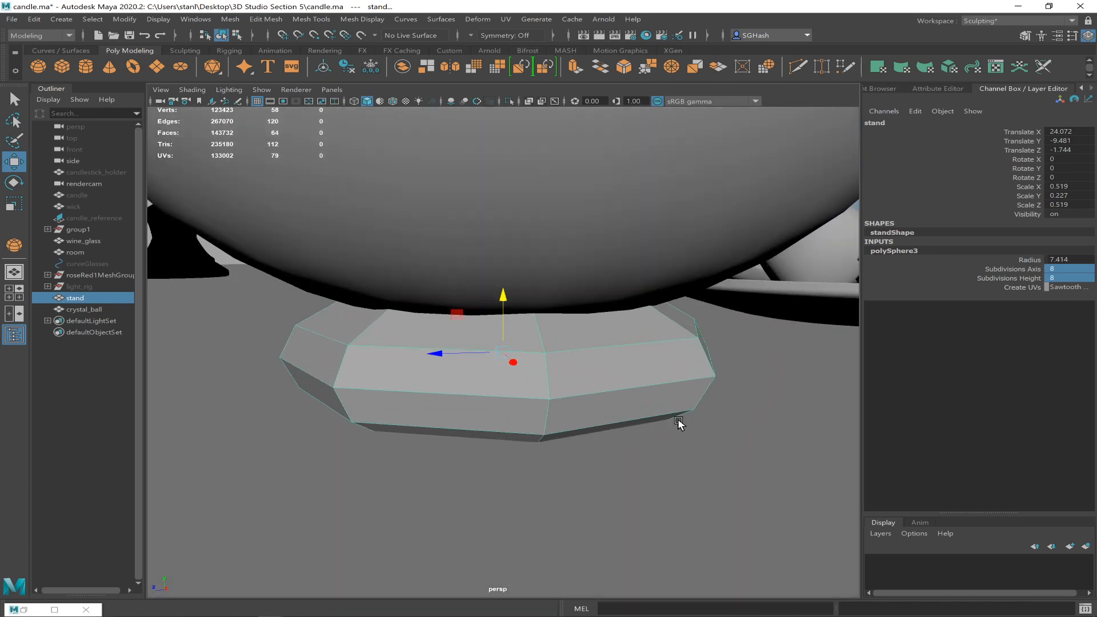
pyautogui.press('r')
pyautogui.moveTo(507, 346); pyautogui.dragTo(639, 357)
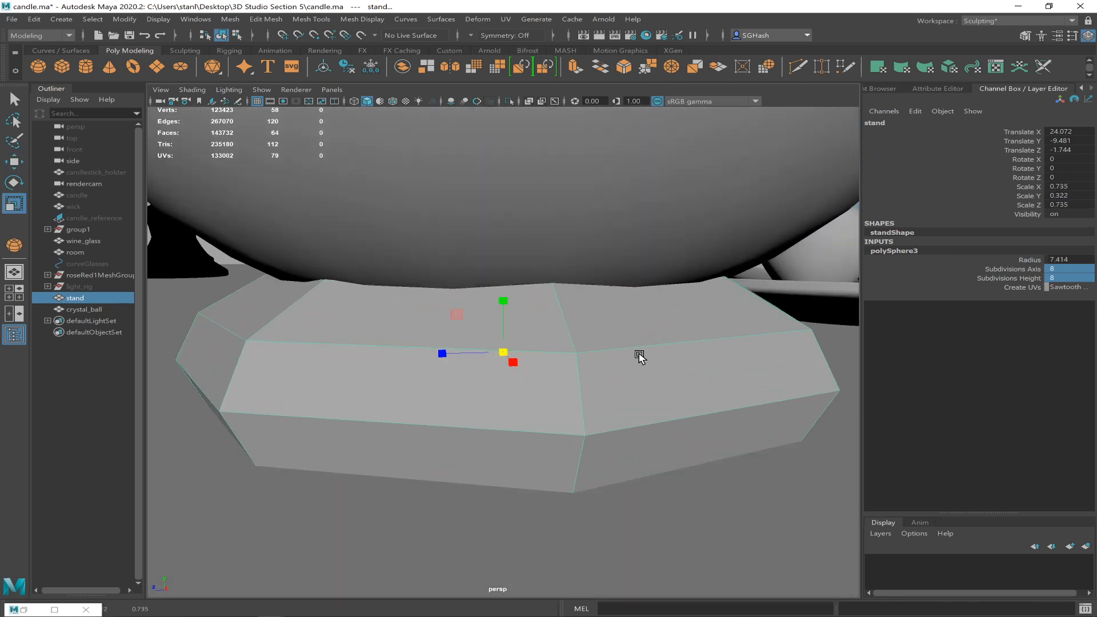
pyautogui.moveTo(593, 385)
pyautogui.keyDown('alt'); pyautogui.mouseDown()
pyautogui.moveTo(523, 374)
pyautogui.moveTo(581, 379)
pyautogui.mouseUp(); pyautogui.keyUp('alt')
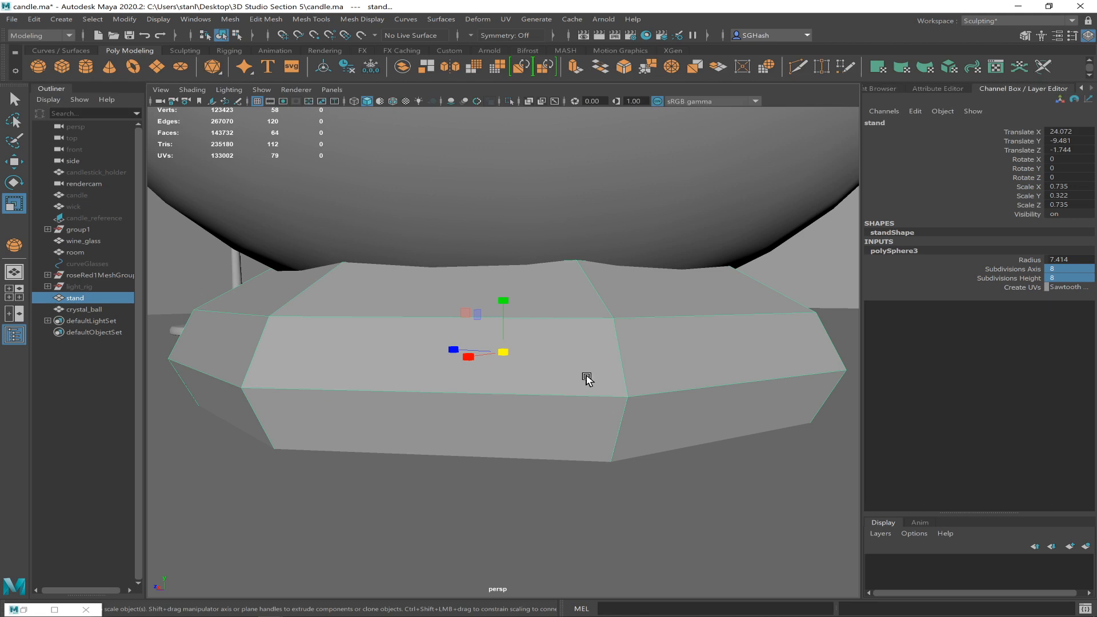
pyautogui.keyDown('alt'); pyautogui.moveTo(581, 380); pyautogui.dragTo(384, 328, button='right'); pyautogui.keyUp('alt')
pyautogui.keyDown('alt'); pyautogui.moveTo(389, 328); pyautogui.dragTo(461, 334); pyautogui.keyUp('alt')
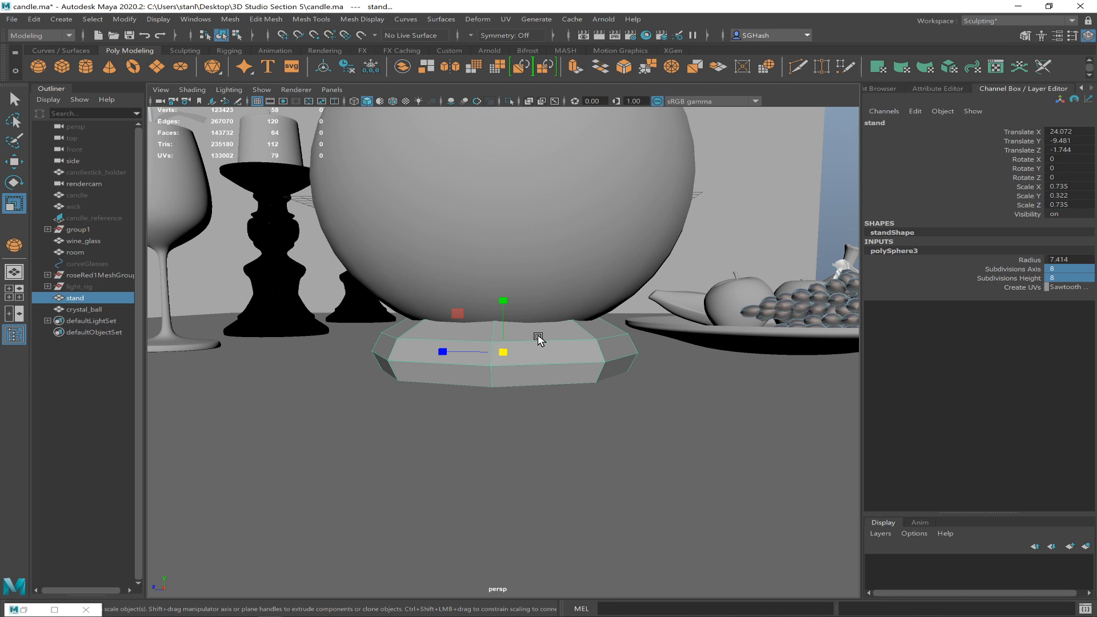
pyautogui.press('F10')
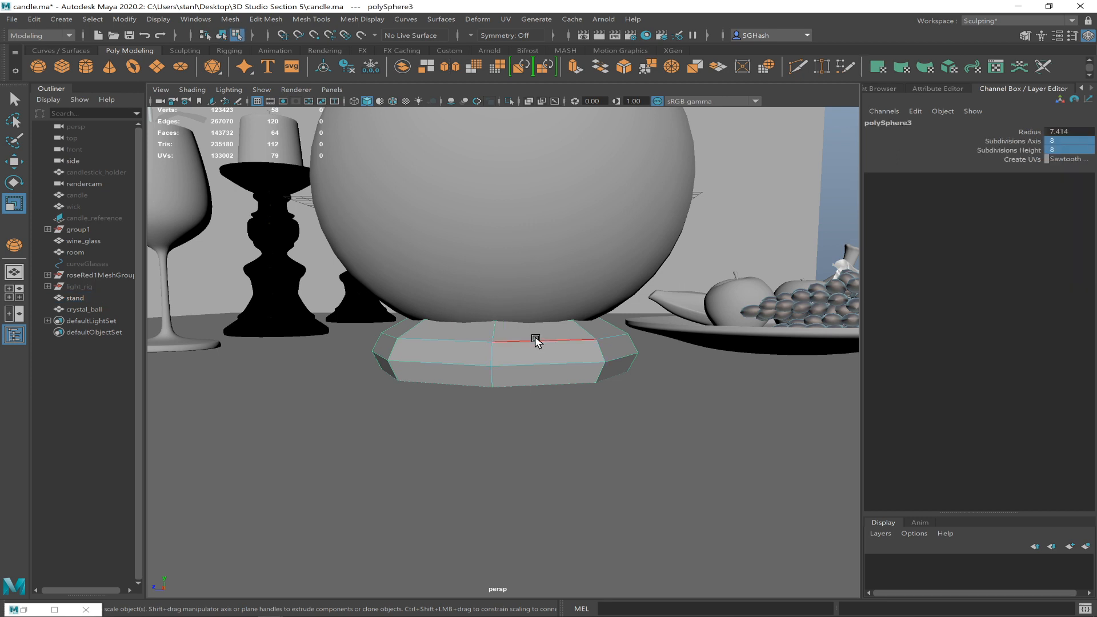
pyautogui.doubleClick(535, 339)
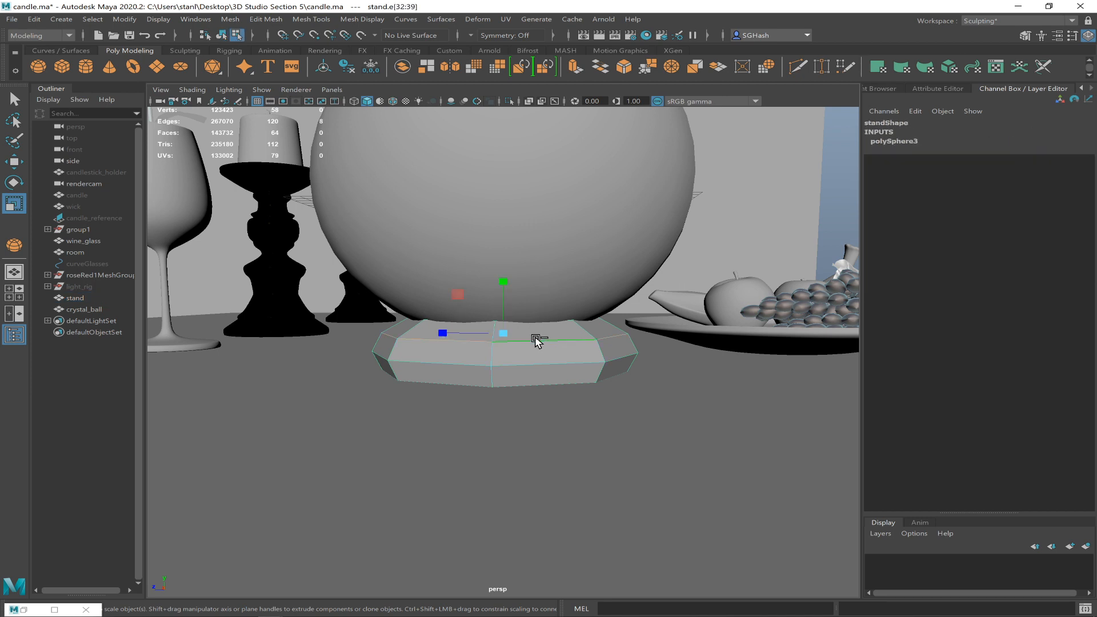
pyautogui.hotkey('ctrl', 'F11')
pyautogui.press('4')
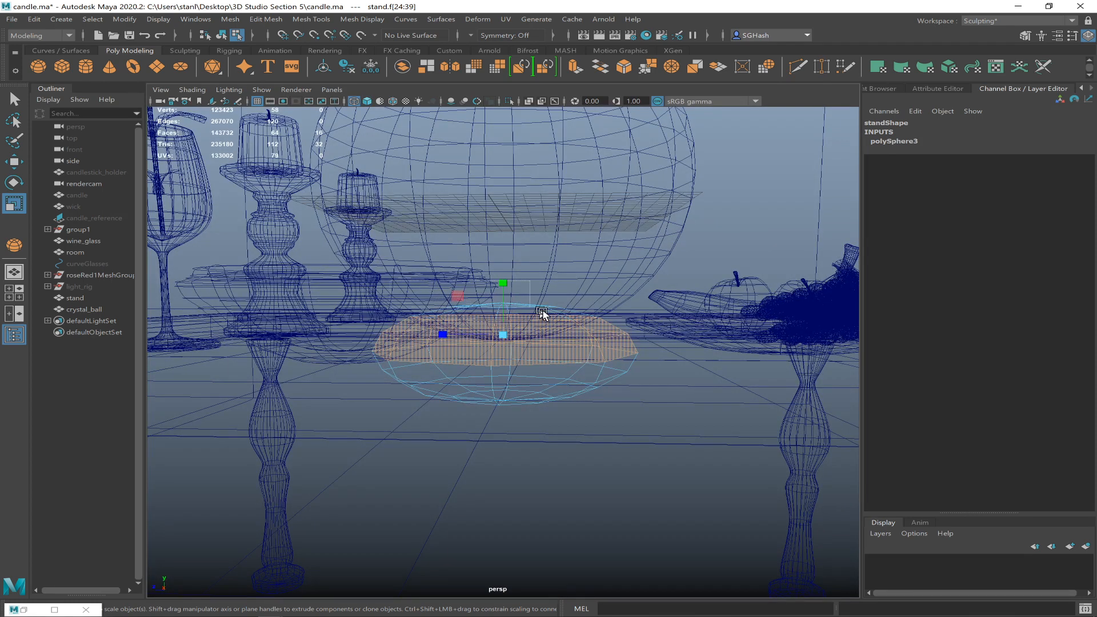
pyautogui.doubleClick(591, 333)
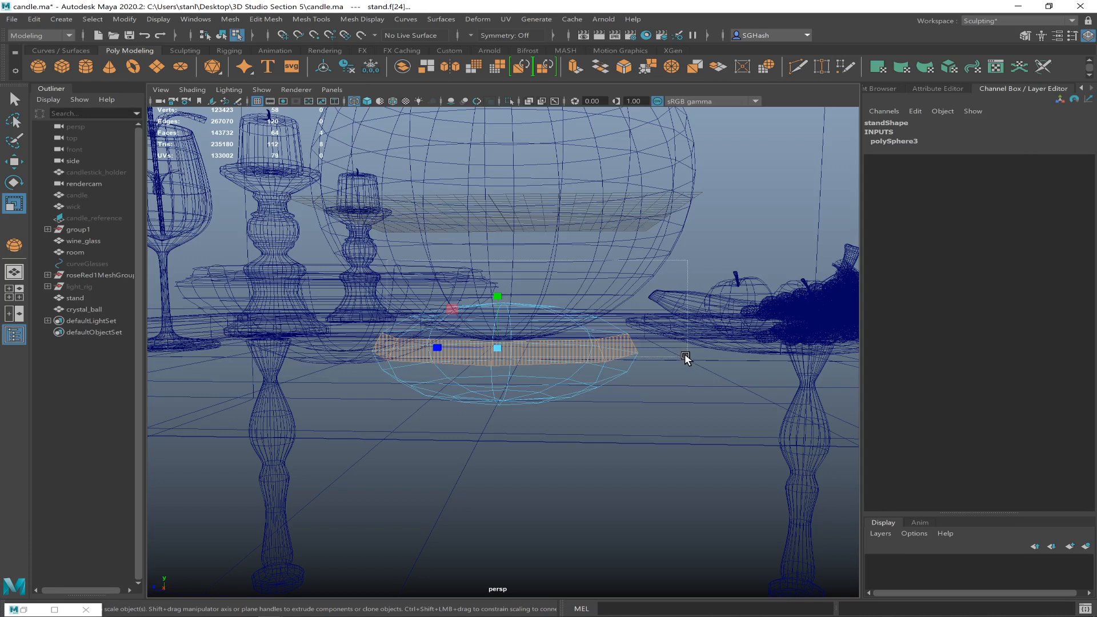
pyautogui.click(664, 358)
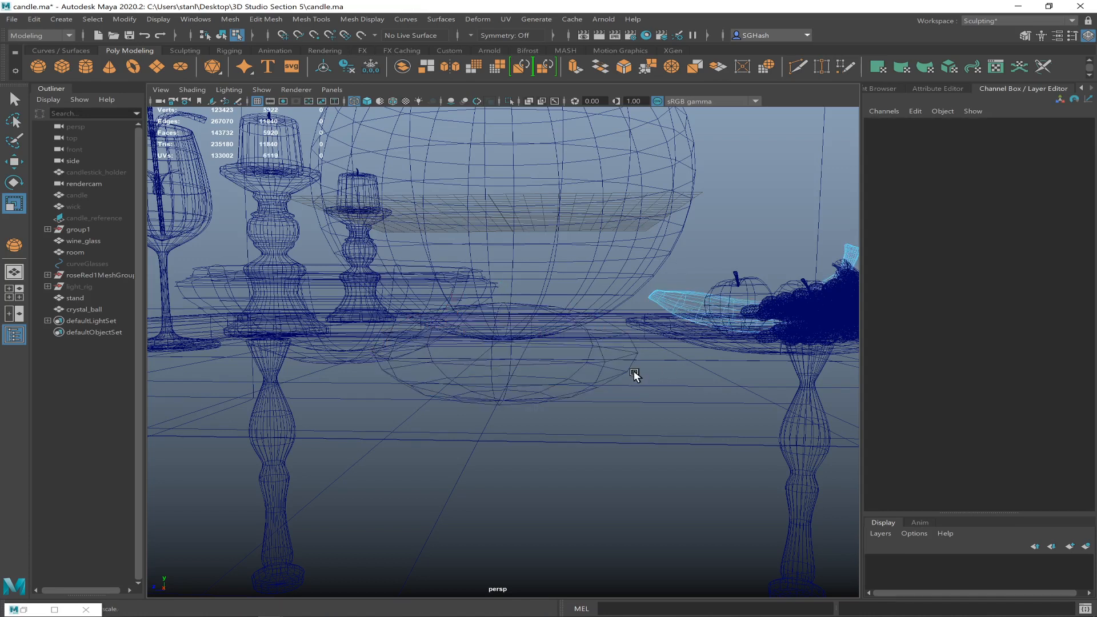
pyautogui.scroll(1, 620, 365)
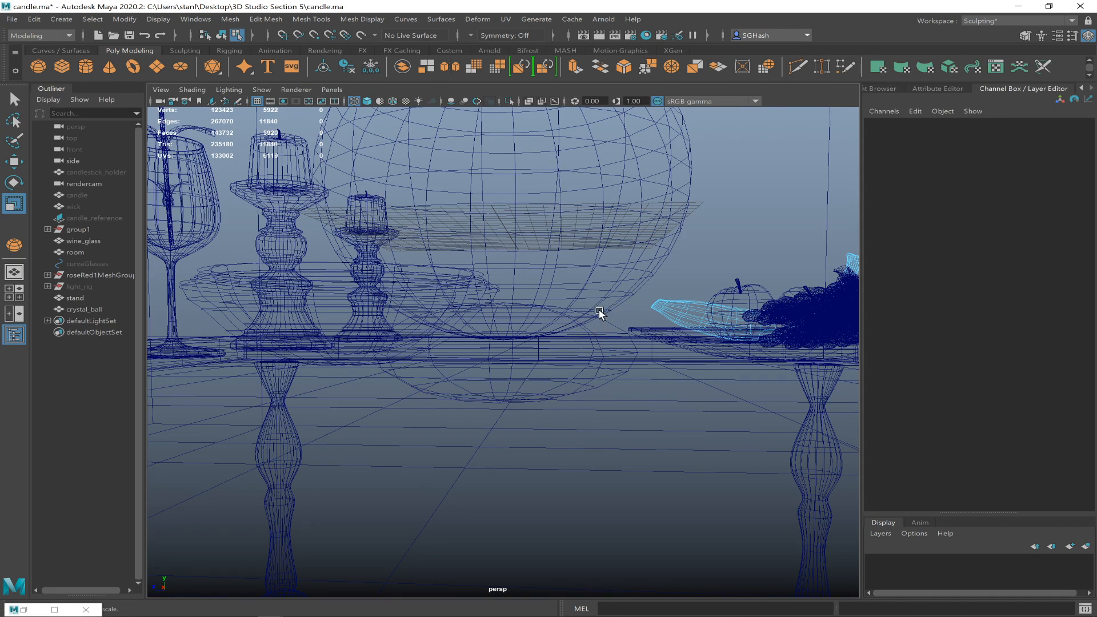
pyautogui.click(619, 318)
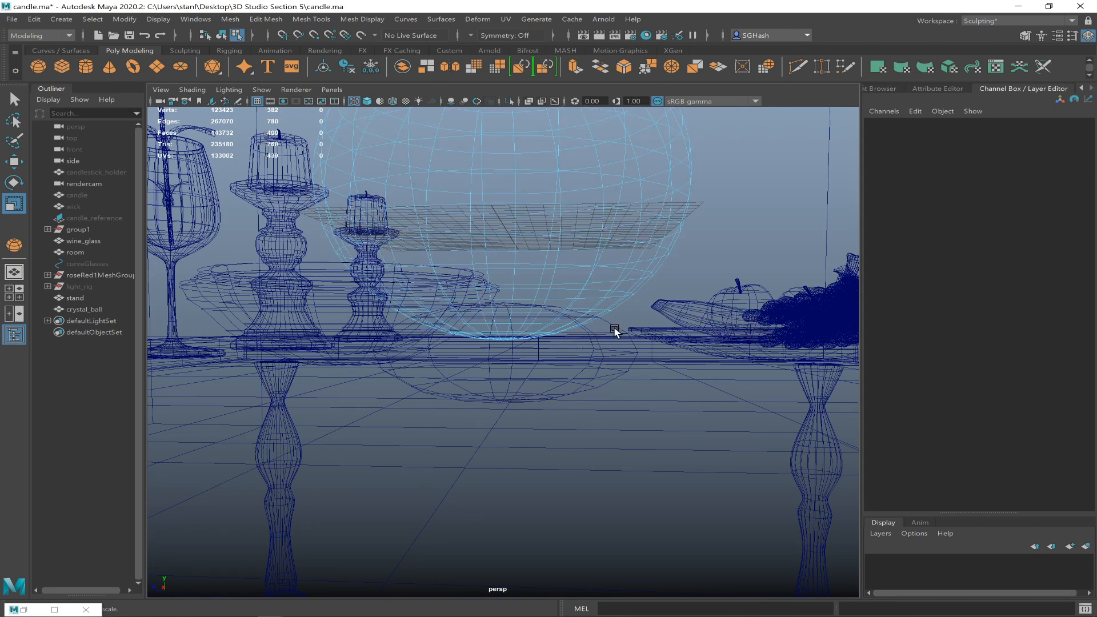
# Select all faces of the stand's upper half, starting from the edge loop just above its middle.
pyautogui.doubleClick(631, 315)
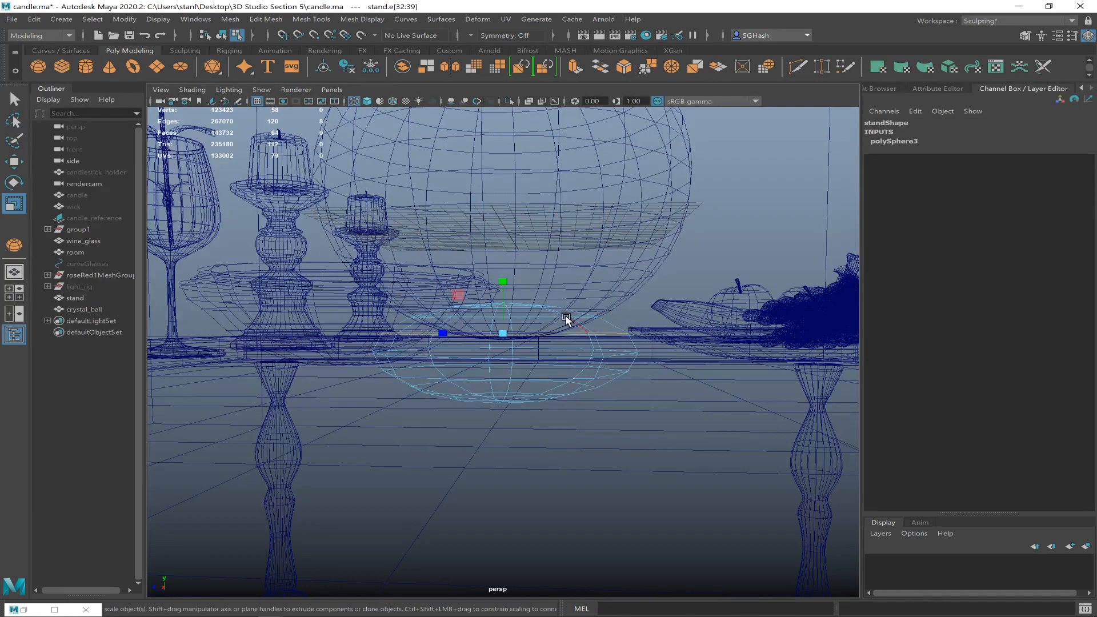
pyautogui.press('Up')
pyautogui.hotkey('ctrl', 'F11')
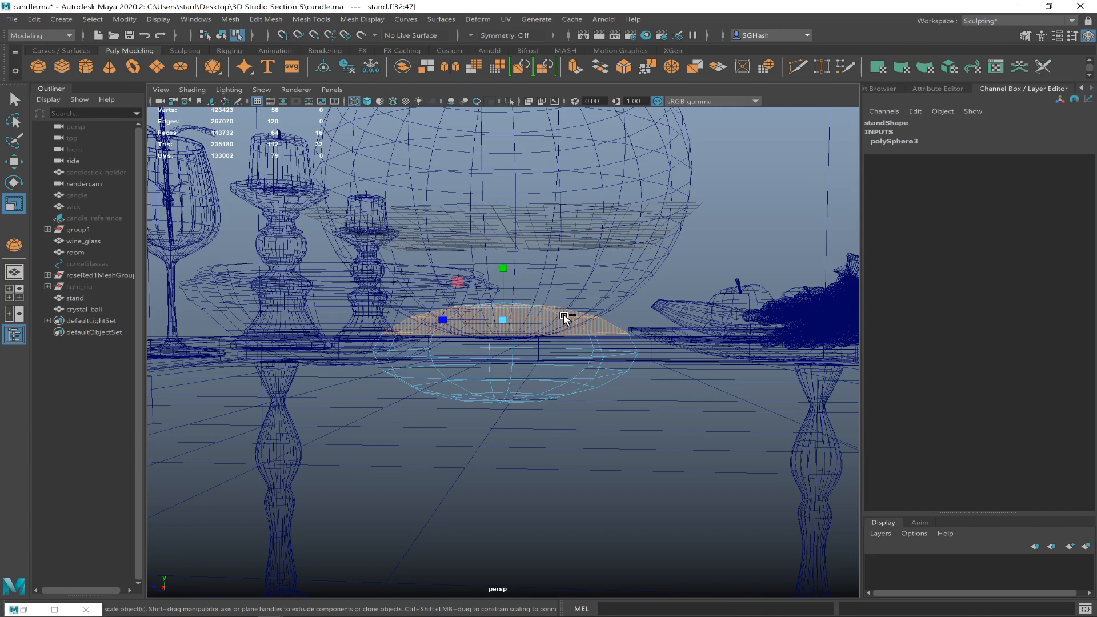
pyautogui.hotkey('ctrl', 'F9')
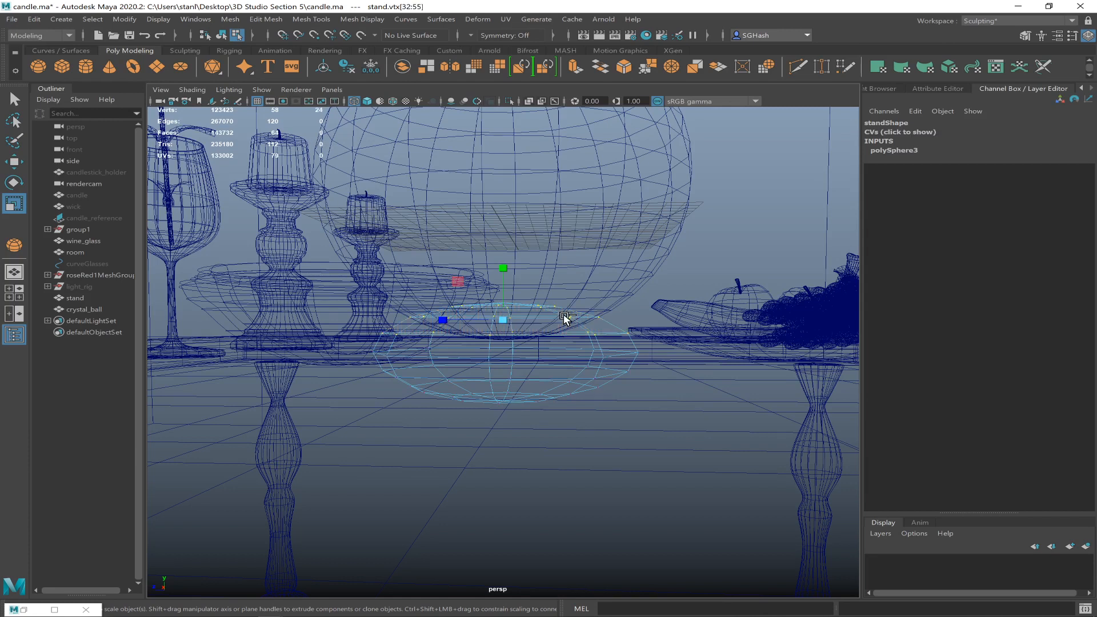
pyautogui.hotkey('ctrl', 'F10')
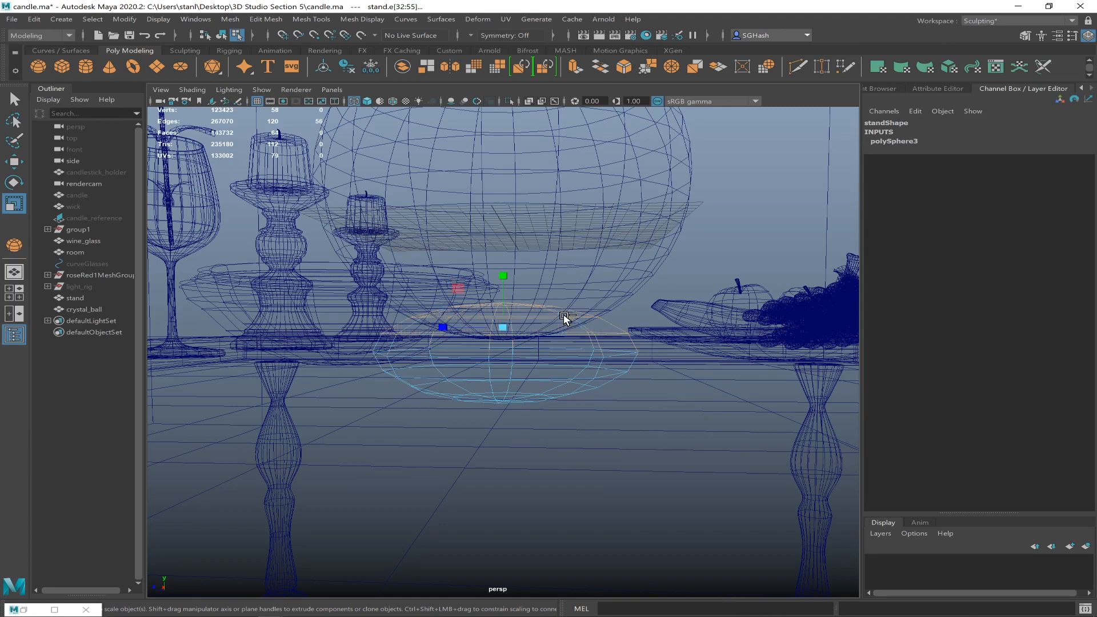
pyautogui.hotkey('ctrl', 'F11')
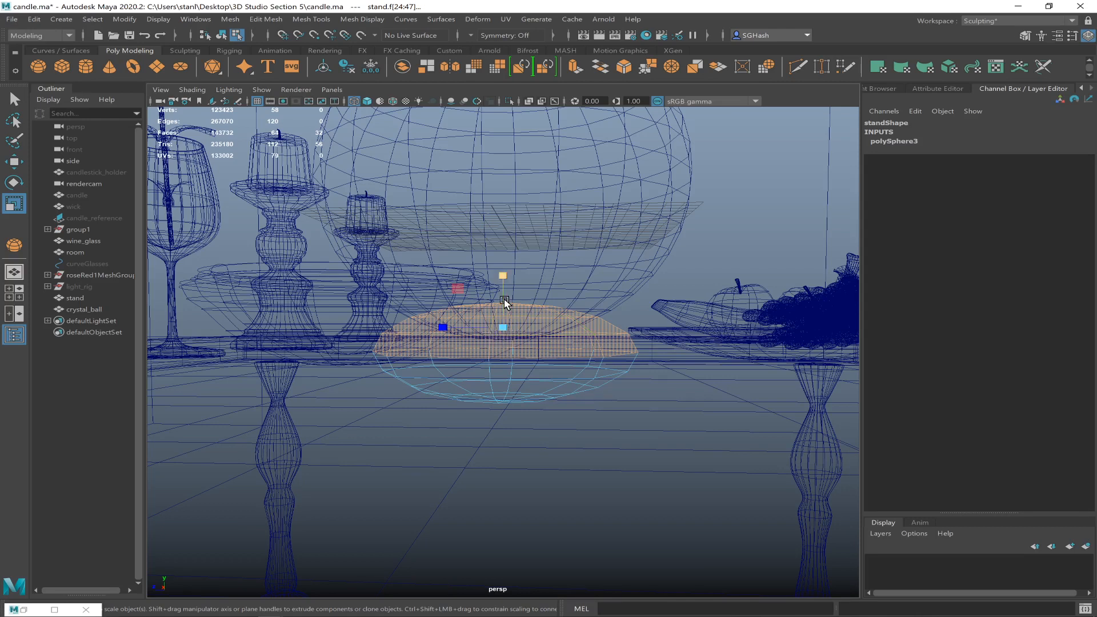
# Flatten the selected upper faces of the stand into a level top, lower them slightly, and return to shaded display.
pyautogui.moveTo(503, 279); pyautogui.dragTo(504, 326)
pyautogui.press('w')
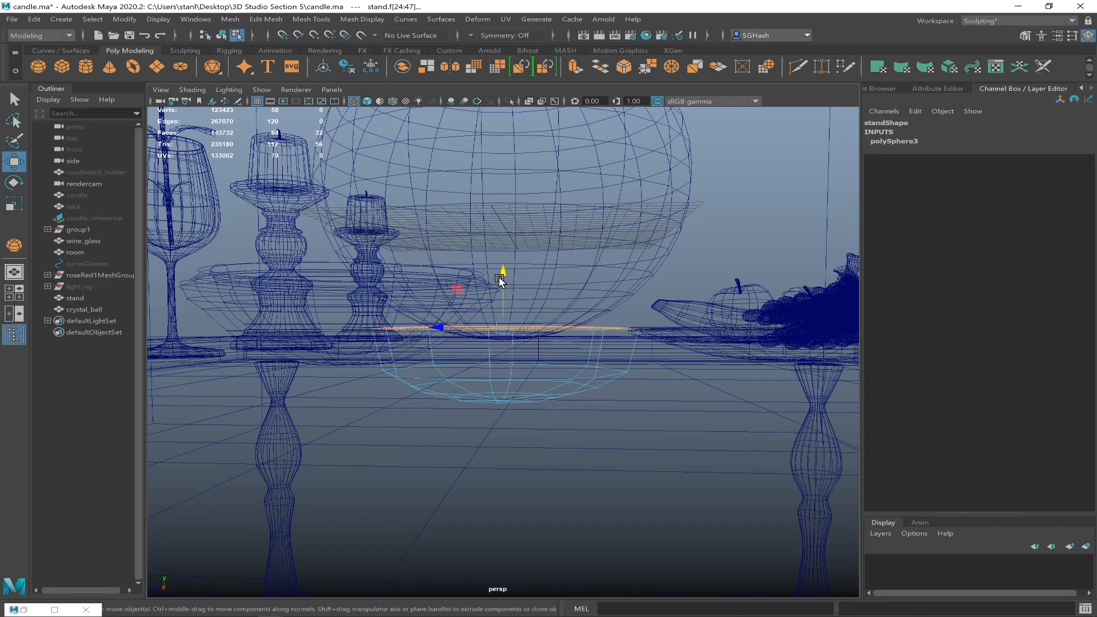
pyautogui.moveTo(503, 278); pyautogui.dragTo(516, 311)
pyautogui.keyDown('alt'); pyautogui.moveTo(576, 348); pyautogui.dragTo(562, 370); pyautogui.keyUp('alt')
pyautogui.press('5')
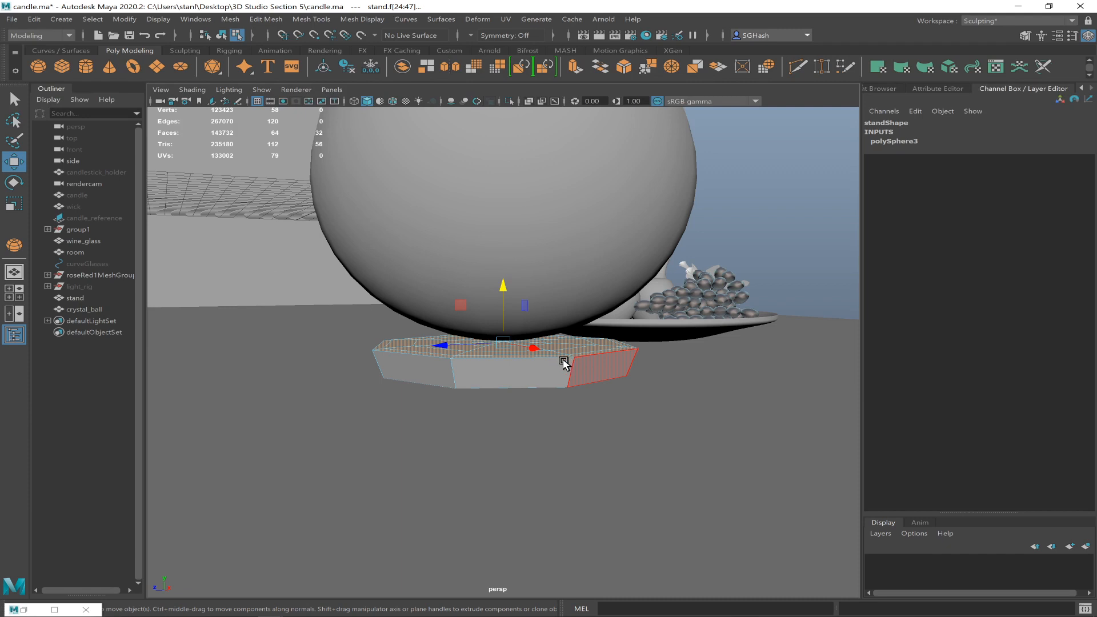
pyautogui.keyDown('alt'); pyautogui.moveTo(599, 368); pyautogui.dragTo(688, 384, button='right'); pyautogui.keyUp('alt')
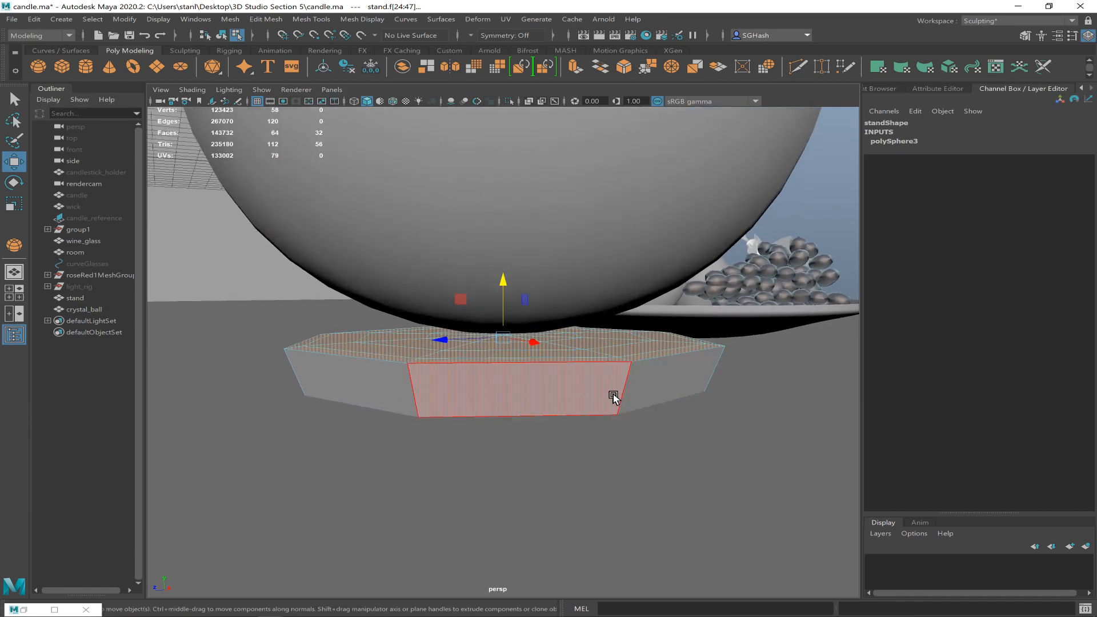
# Return to object selection and raise the whole stand to a Translate Y of about -8.101 beneath the crystal ball.
pyautogui.press('F9')
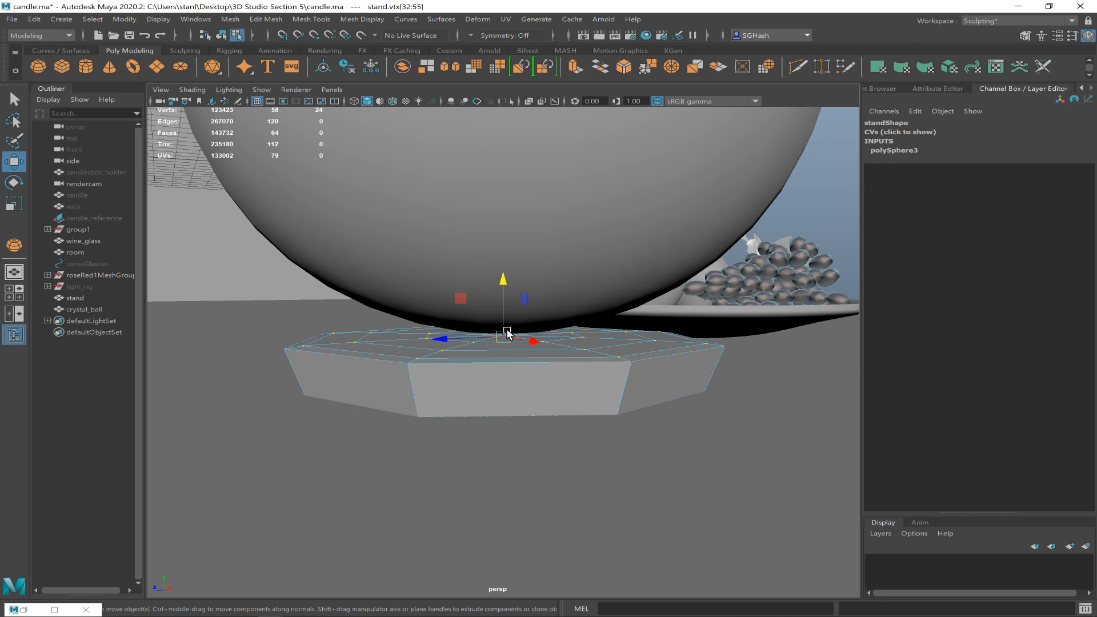
pyautogui.press('q')
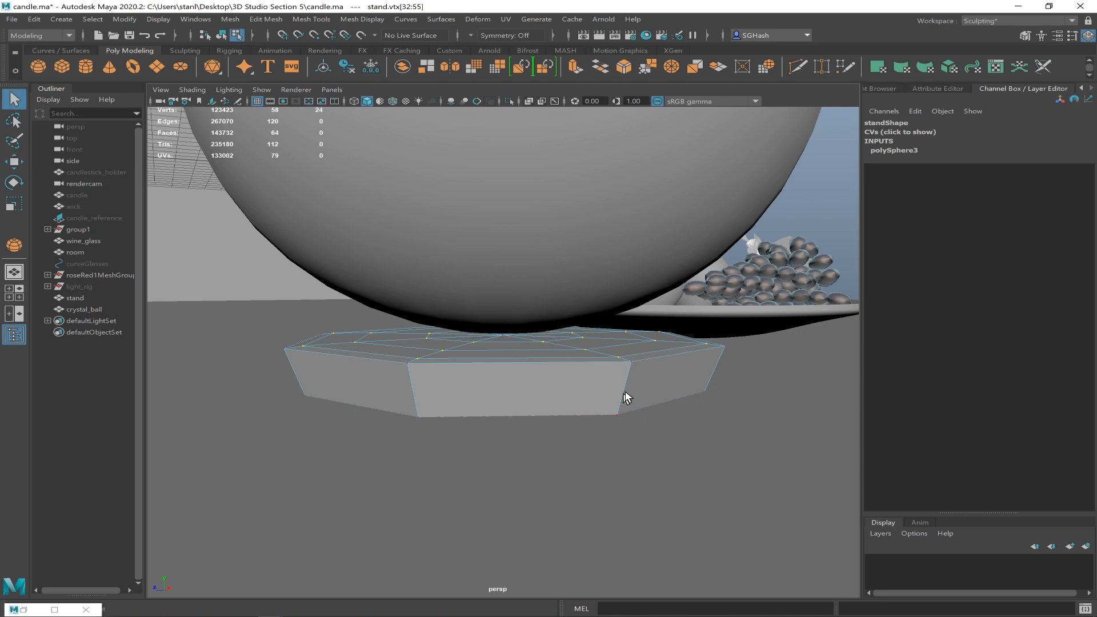
pyautogui.keyDown('alt'); pyautogui.moveTo(649, 370); pyautogui.dragTo(527, 375); pyautogui.keyUp('alt')
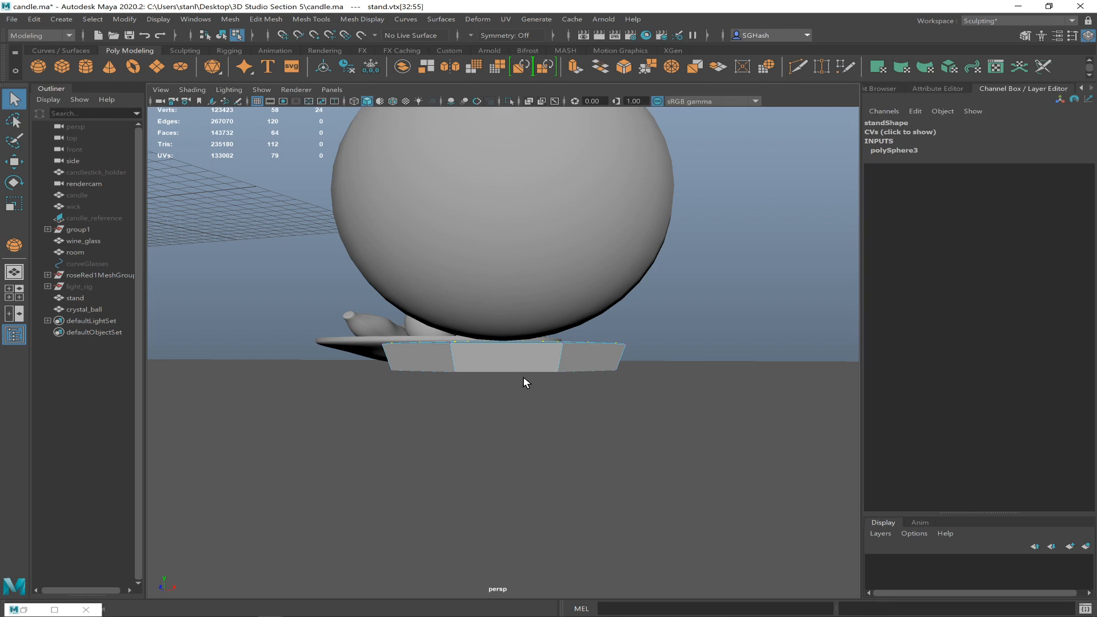
pyautogui.press('F8')
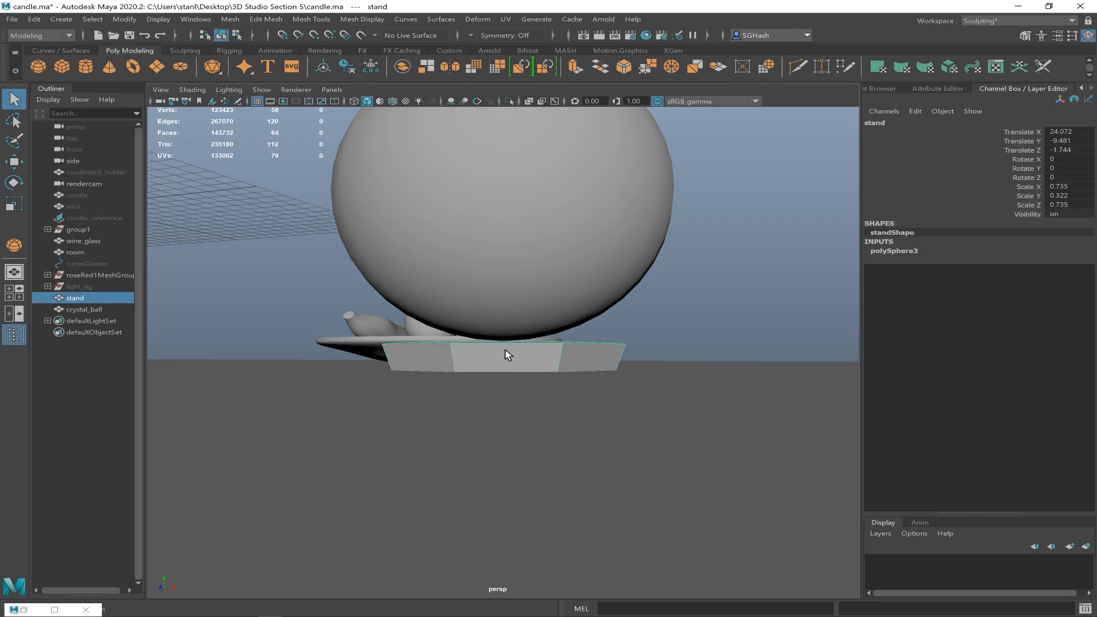
pyautogui.press('w')
pyautogui.moveTo(505, 301); pyautogui.dragTo(502, 269)
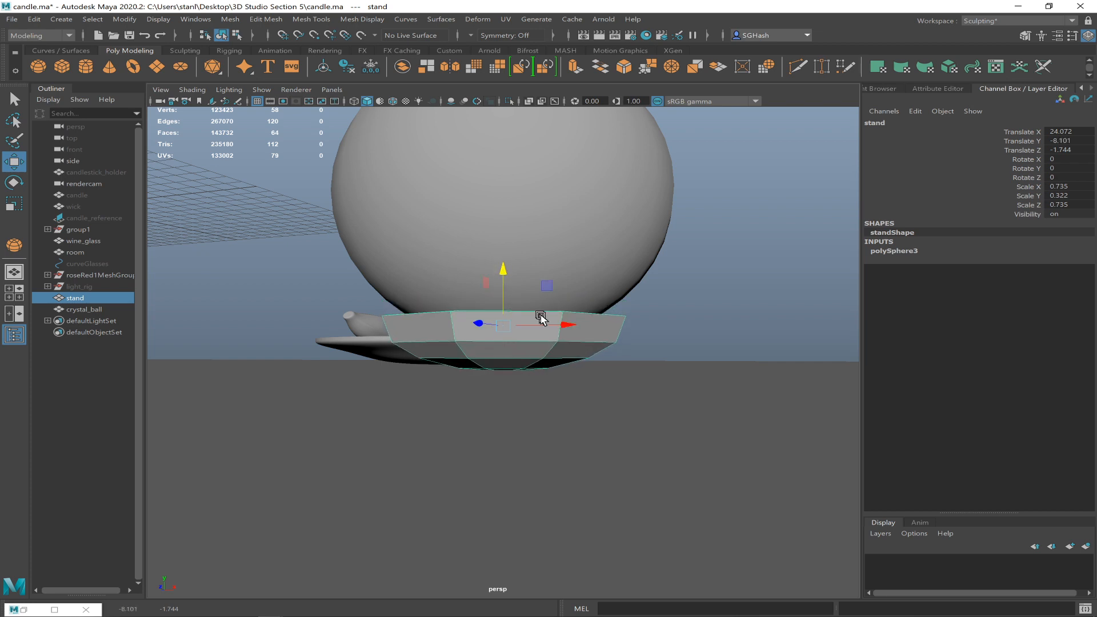
# Select the stand's widest edge loop near its flat top and lower it slightly to thicken the rim.
pyautogui.press('F10')
pyautogui.doubleClick(600, 316)
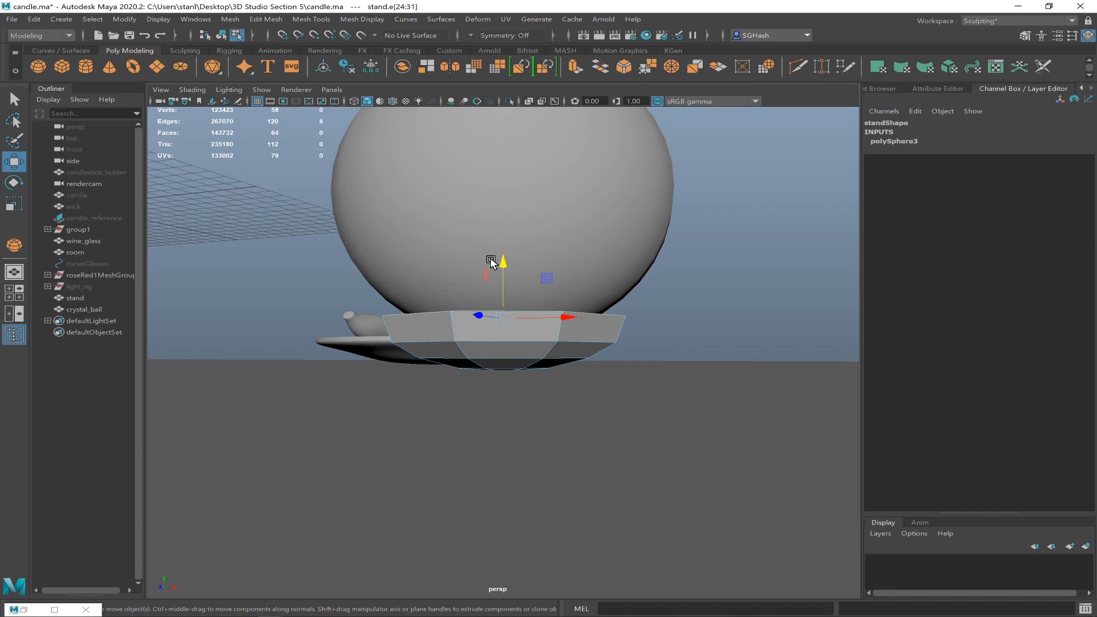
pyautogui.moveTo(502, 262)
pyautogui.mouseDown()
pyautogui.moveTo(502, 281)
pyautogui.moveTo(507, 270)
pyautogui.mouseUp()
# Scale the edge loop below the stand's rim uniformly inward and turn on smooth mesh preview for the stand.
pyautogui.doubleClick(572, 344)
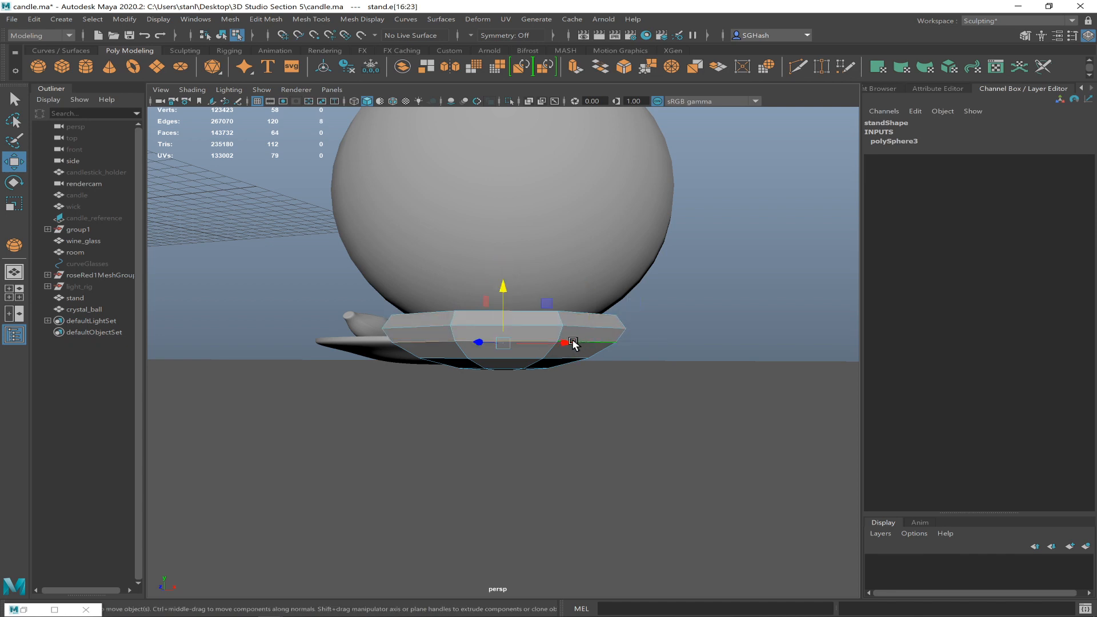
pyautogui.press('r')
pyautogui.moveTo(503, 344); pyautogui.dragTo(463, 348)
pyautogui.press('3')
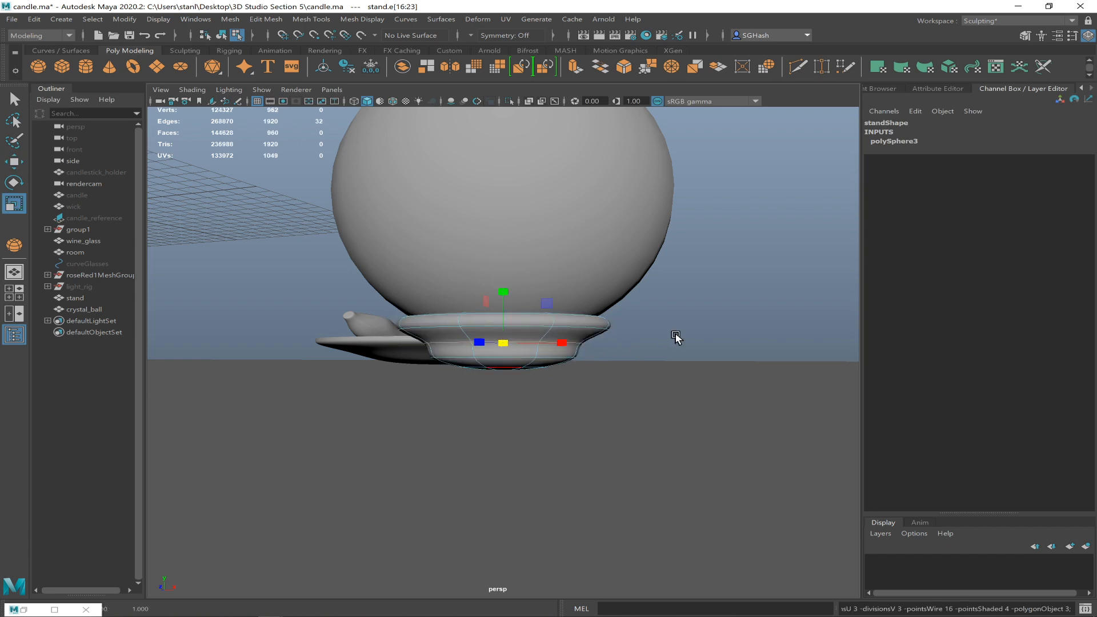
pyautogui.click(685, 318)
pyautogui.keyDown('alt'); pyautogui.moveTo(644, 301); pyautogui.dragTo(561, 316); pyautogui.keyUp('alt')
# Duplicate the crystal ball and rename the copy glow.
pyautogui.click(539, 303)
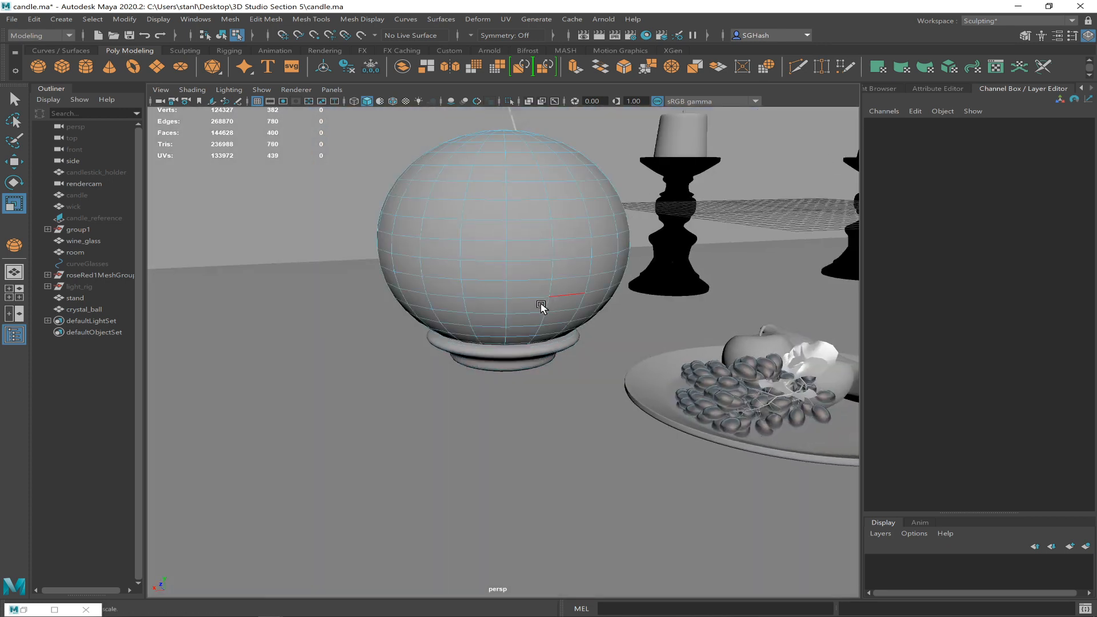
pyautogui.click(530, 318)
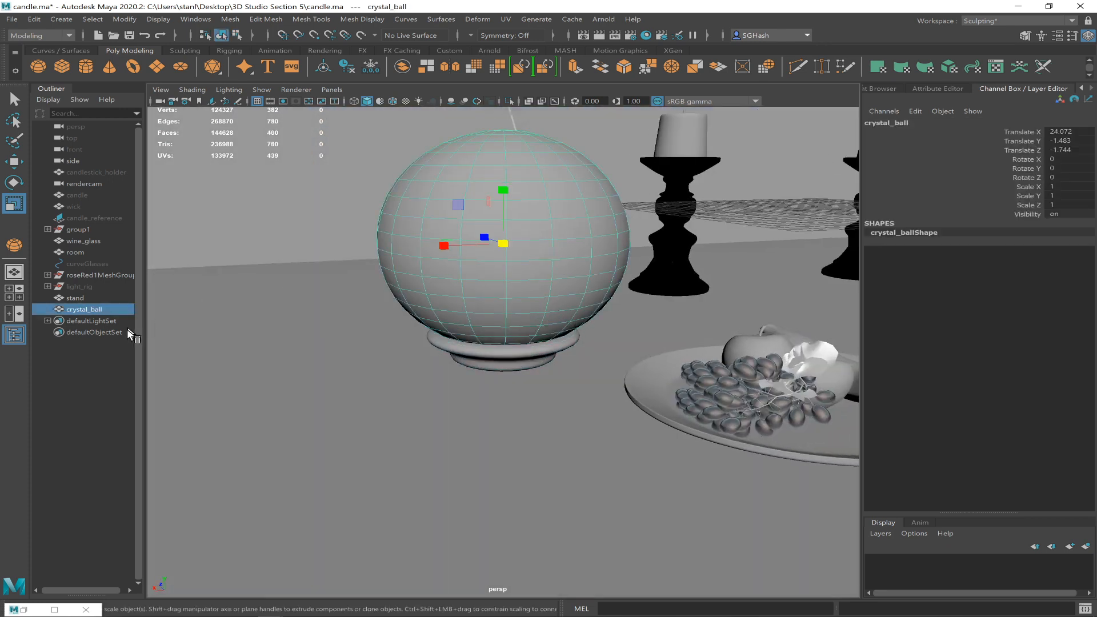
pyautogui.hotkey('ctrl', 'd')
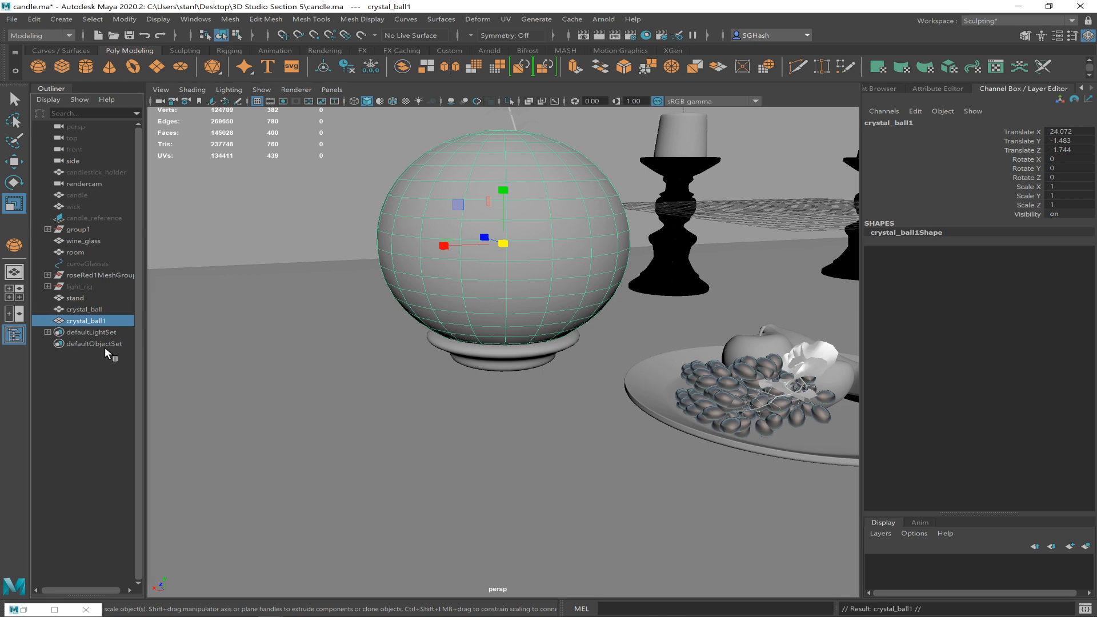
pyautogui.doubleClick(78, 321)
pyautogui.write('glow')
pyautogui.press('Return')
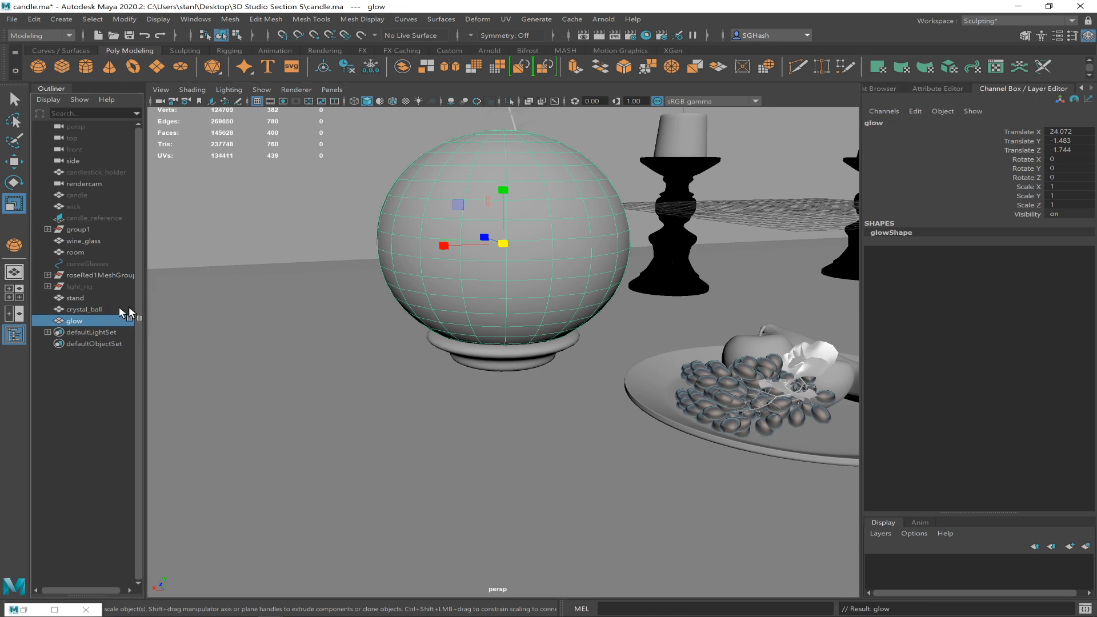
# In wireframe display, scale the glow sphere uniformly to 0.669, convert it to an Arnold mesh light and reveal its light_glow child.
pyautogui.press('4')
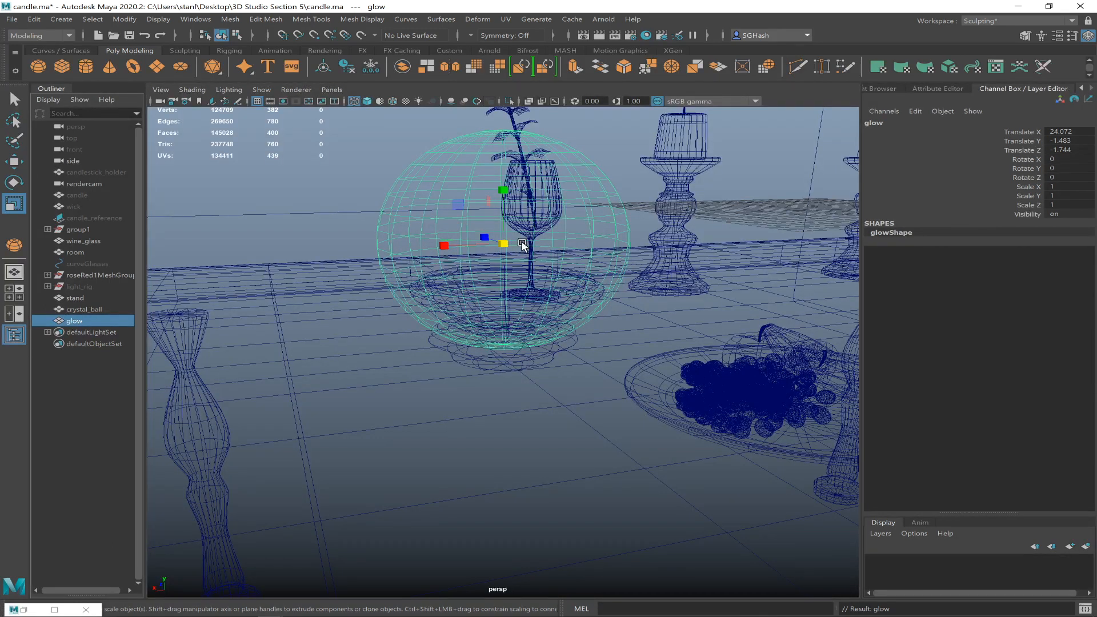
pyautogui.moveTo(493, 247); pyautogui.dragTo(432, 313)
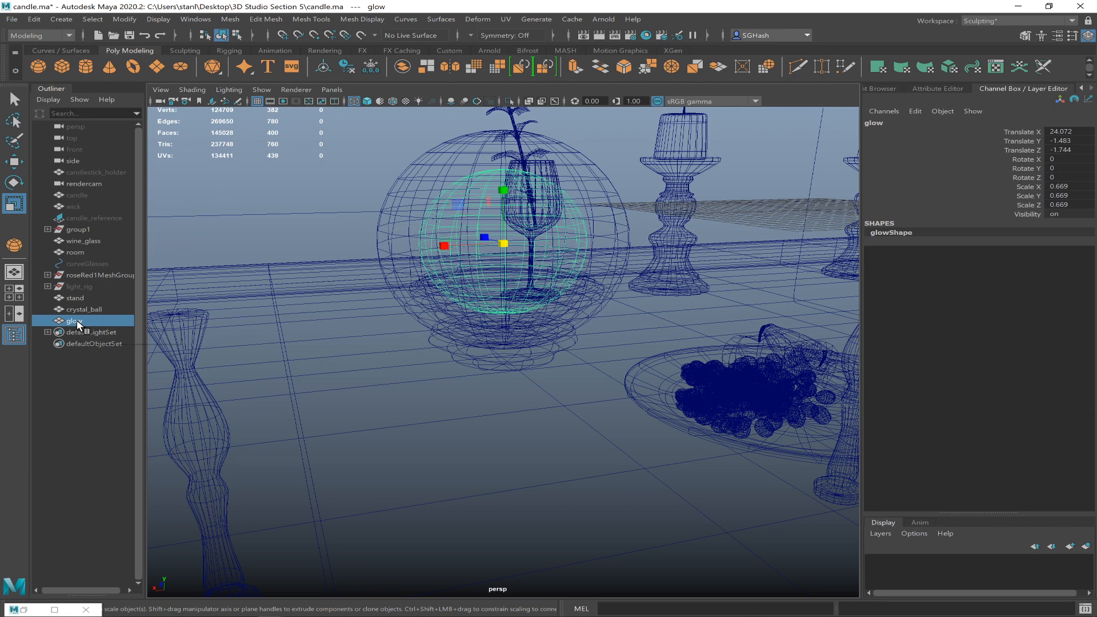
pyautogui.click(490, 50)
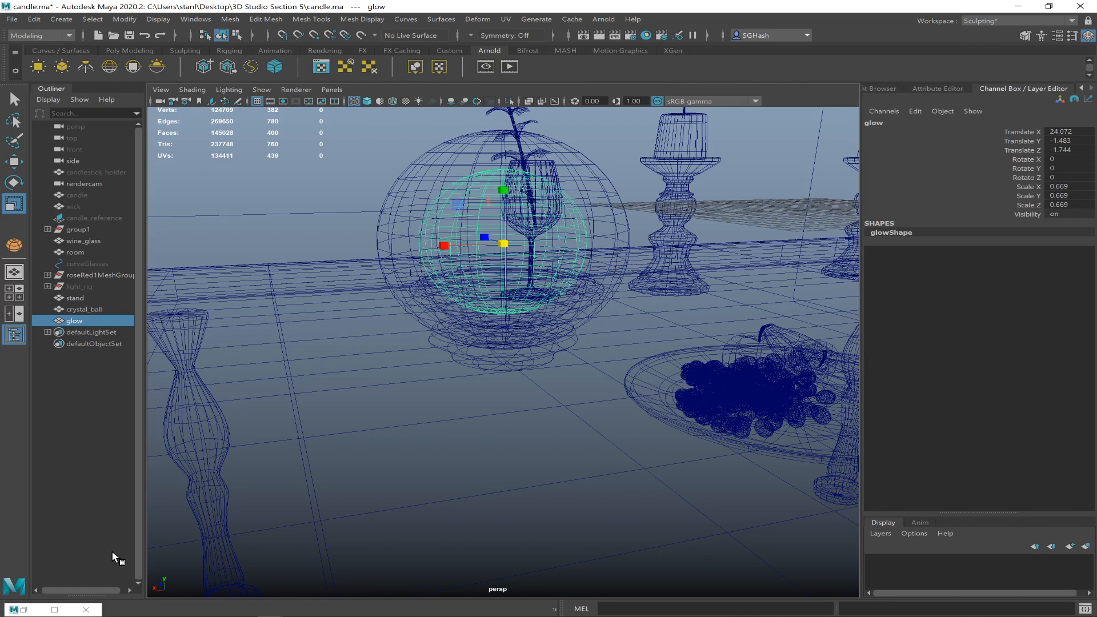
pyautogui.click(86, 609)
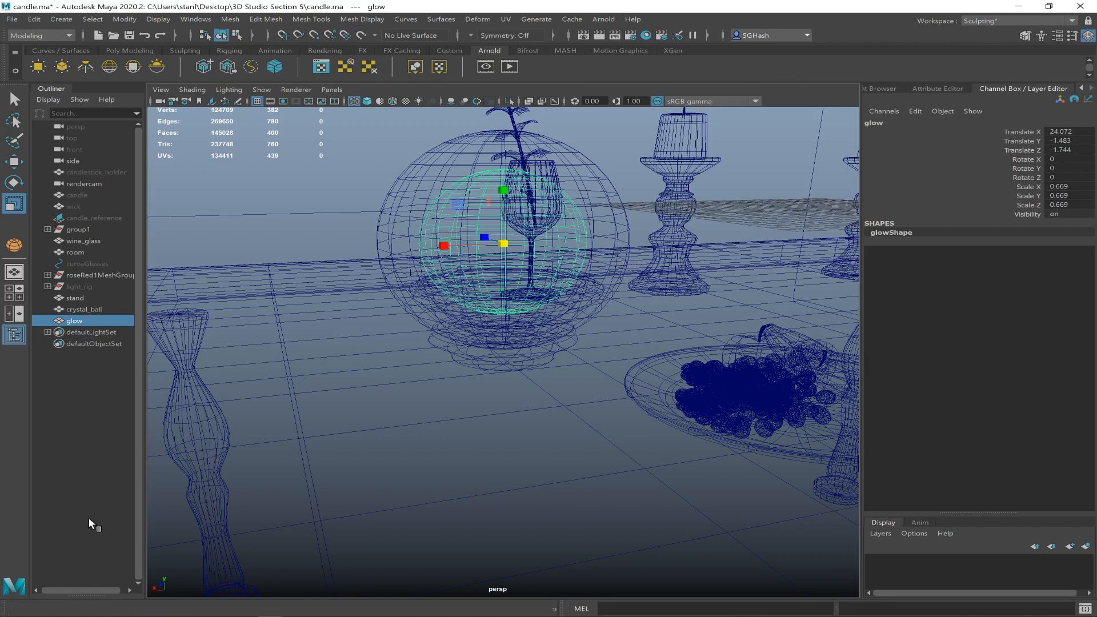
pyautogui.click(63, 68)
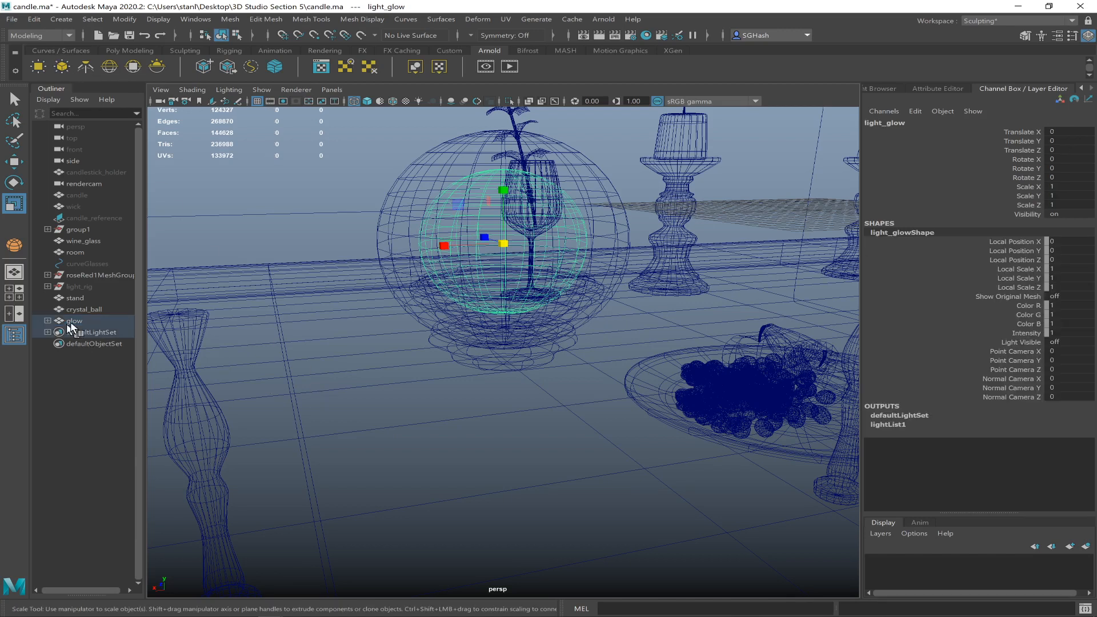
pyautogui.click(47, 321)
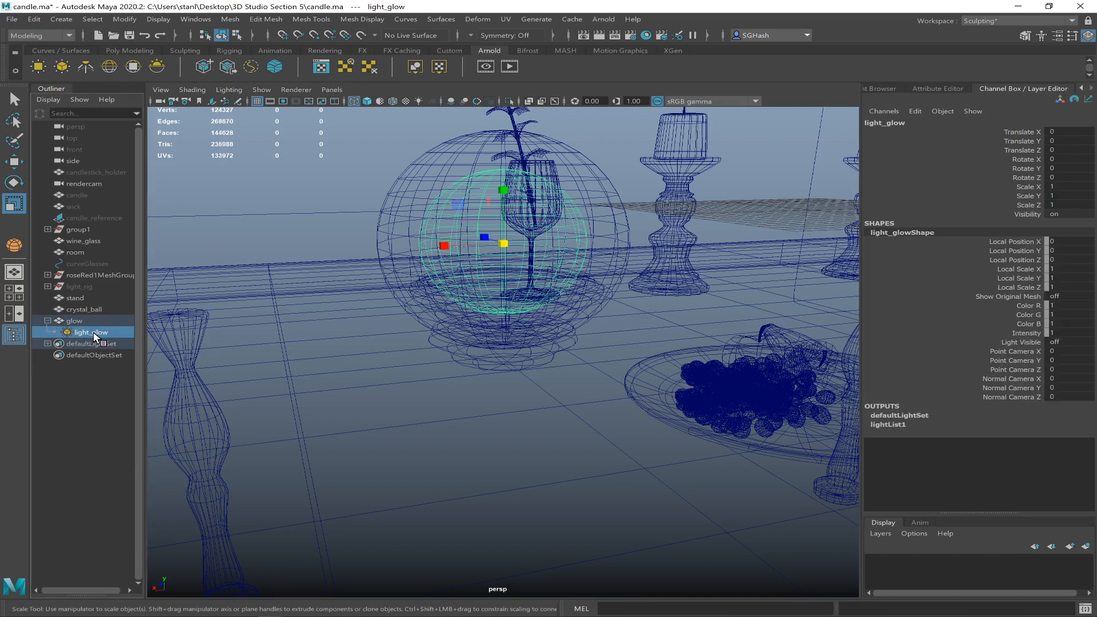
# Give the light_glow mesh light a bright green color, enable Light Visible and raise its intensity to 3.214.
pyautogui.hotkey('ctrl', 'a')
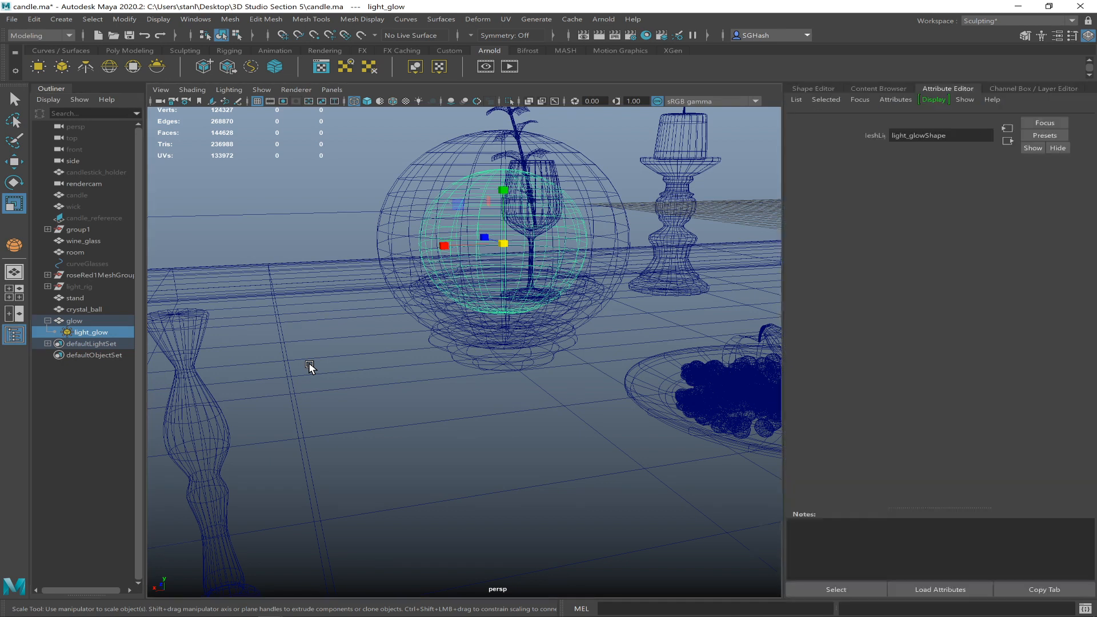
pyautogui.click(918, 269)
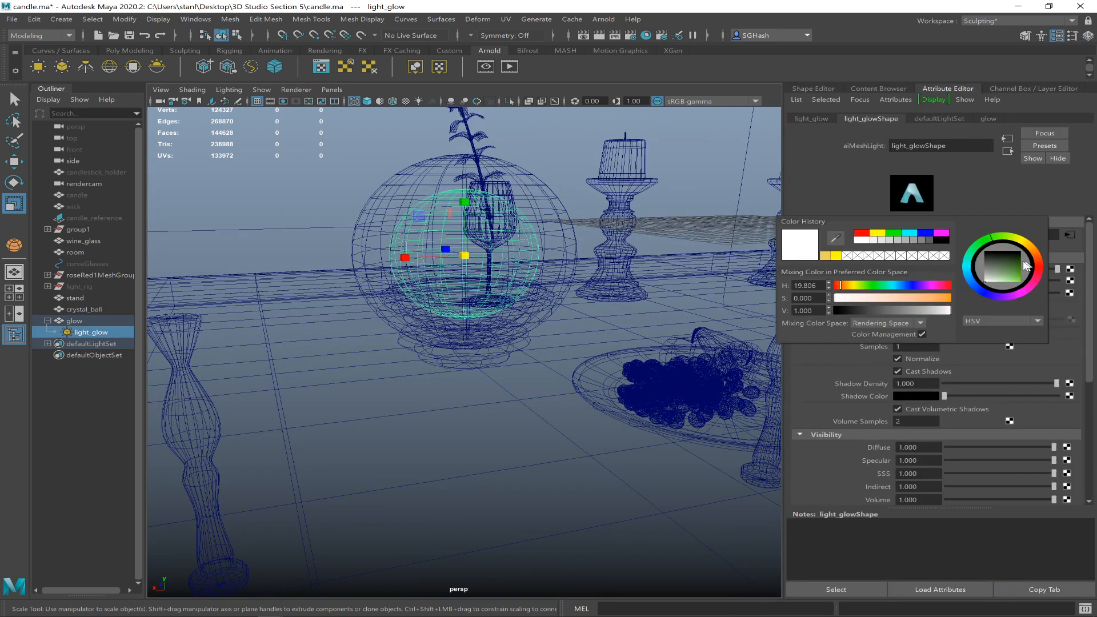
pyautogui.moveTo(1012, 273); pyautogui.dragTo(1026, 284)
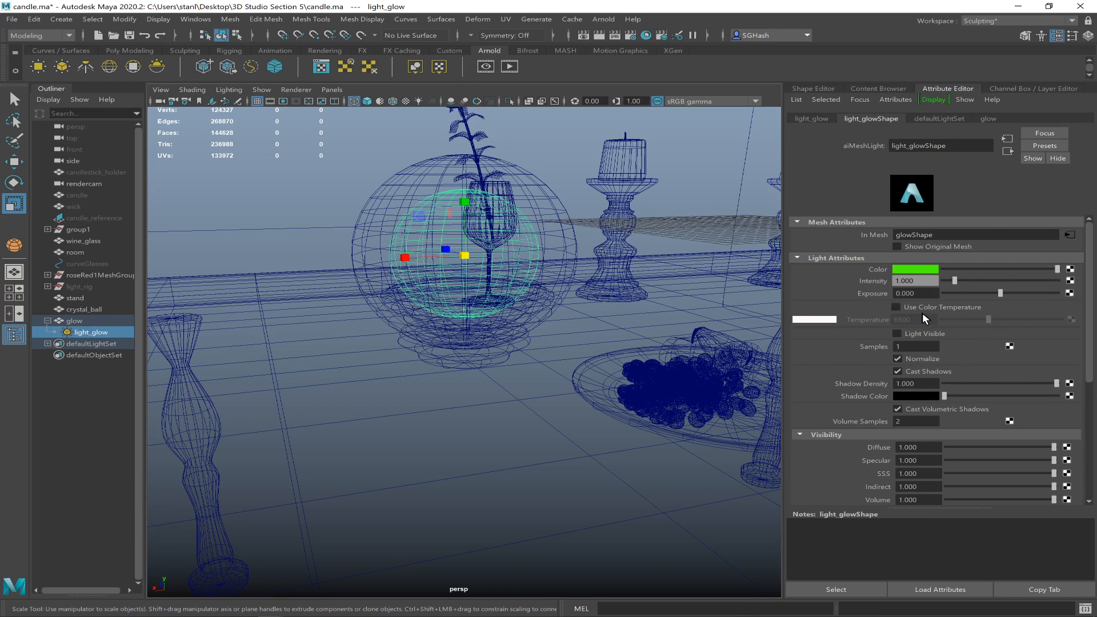
pyautogui.click(910, 331)
pyautogui.click(913, 347)
pyautogui.moveTo(999, 286); pyautogui.dragTo(987, 287)
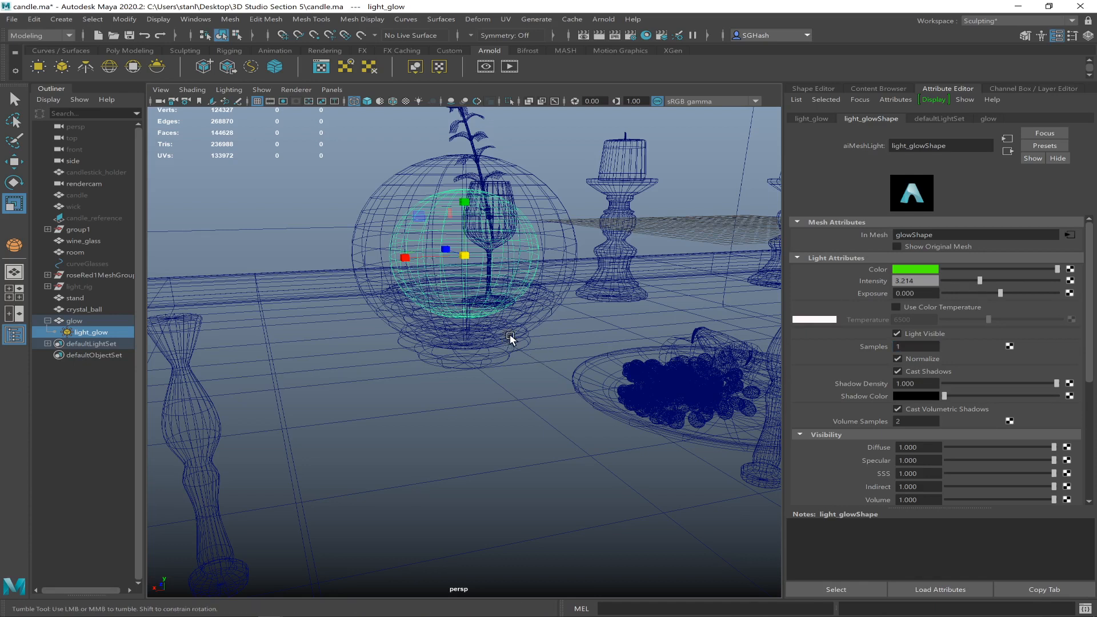
# Hide the crystal_ball mesh, leaving the inner glow sphere in view above the stand.
pyautogui.keyDown('alt'); pyautogui.moveTo(512, 341); pyautogui.dragTo(526, 311); pyautogui.keyUp('alt')
pyautogui.click(570, 235)
pyautogui.click(569, 232)
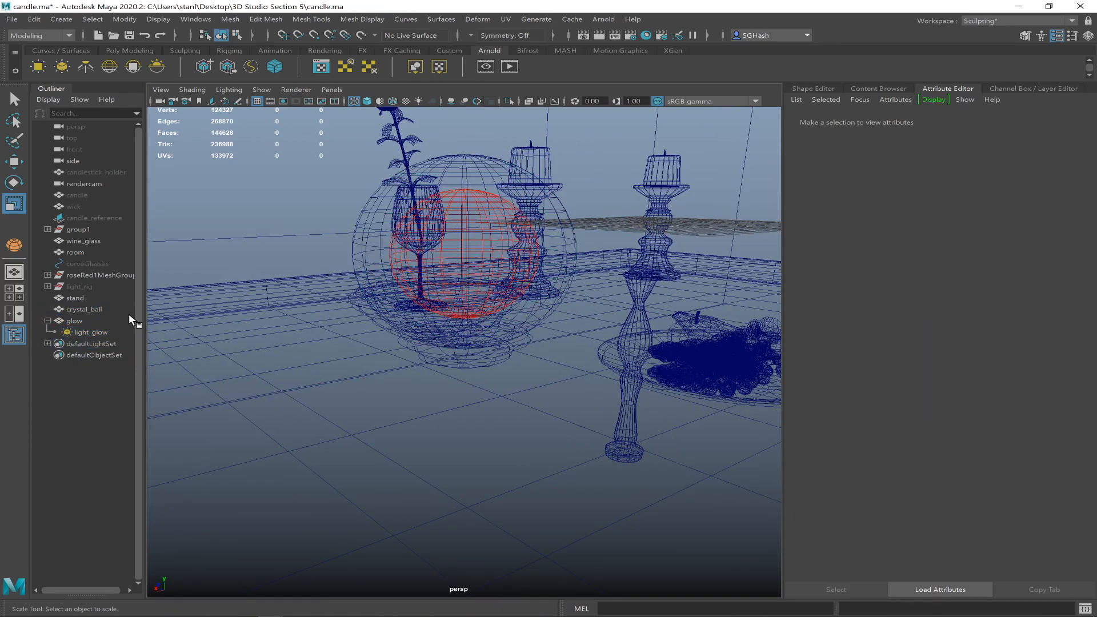
pyautogui.click(101, 308)
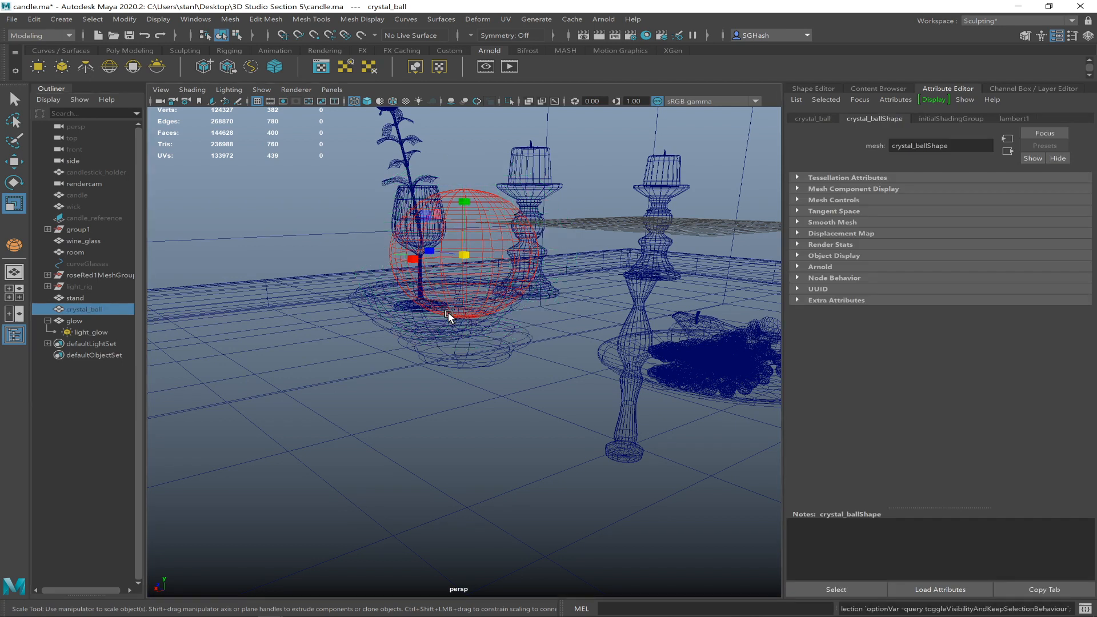
pyautogui.keyDown('alt'); pyautogui.moveTo(481, 299); pyautogui.dragTo(347, 290, button='right'); pyautogui.keyUp('alt')
pyautogui.keyDown('alt'); pyautogui.moveTo(392, 299); pyautogui.dragTo(441, 307); pyautogui.keyUp('alt')
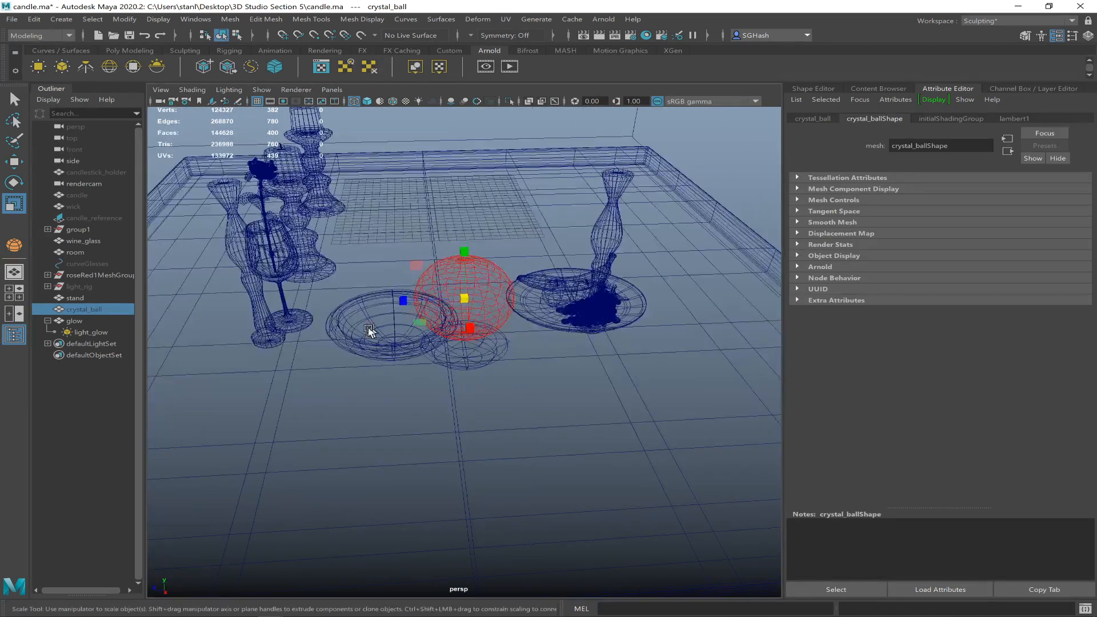
pyautogui.click(344, 340)
pyautogui.press('w')
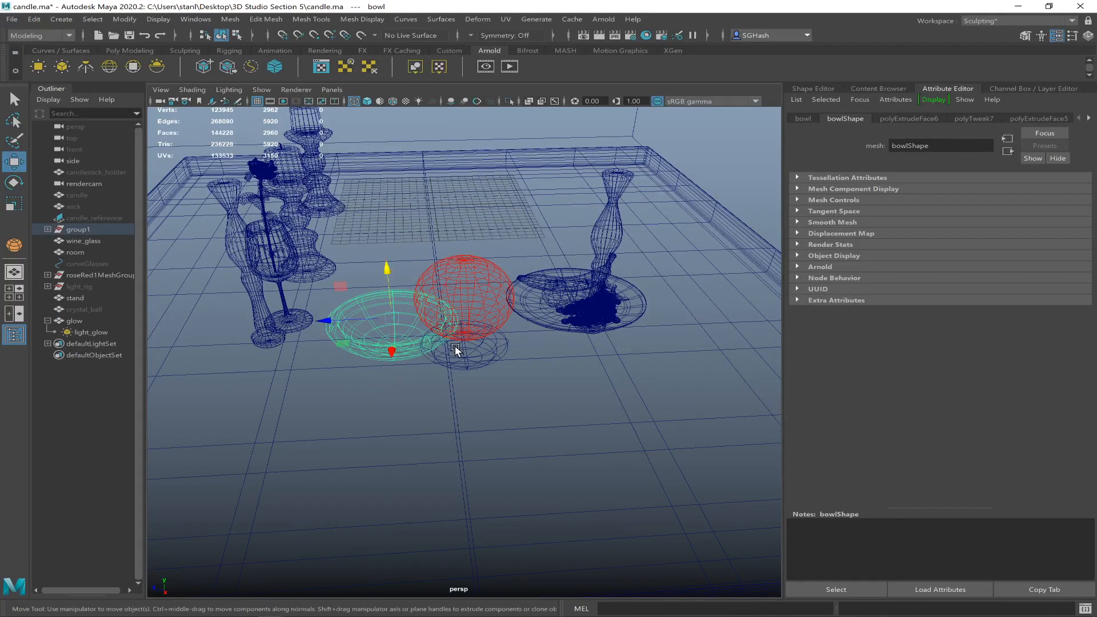
pyautogui.keyDown('alt'); pyautogui.moveTo(447, 348); pyautogui.dragTo(499, 248); pyautogui.keyUp('alt')
pyautogui.keyDown('alt'); pyautogui.moveTo(405, 346); pyautogui.dragTo(430, 338); pyautogui.keyUp('alt')
pyautogui.keyDown('alt'); pyautogui.moveTo(470, 363); pyautogui.dragTo(563, 366, button='right'); pyautogui.keyUp('alt')
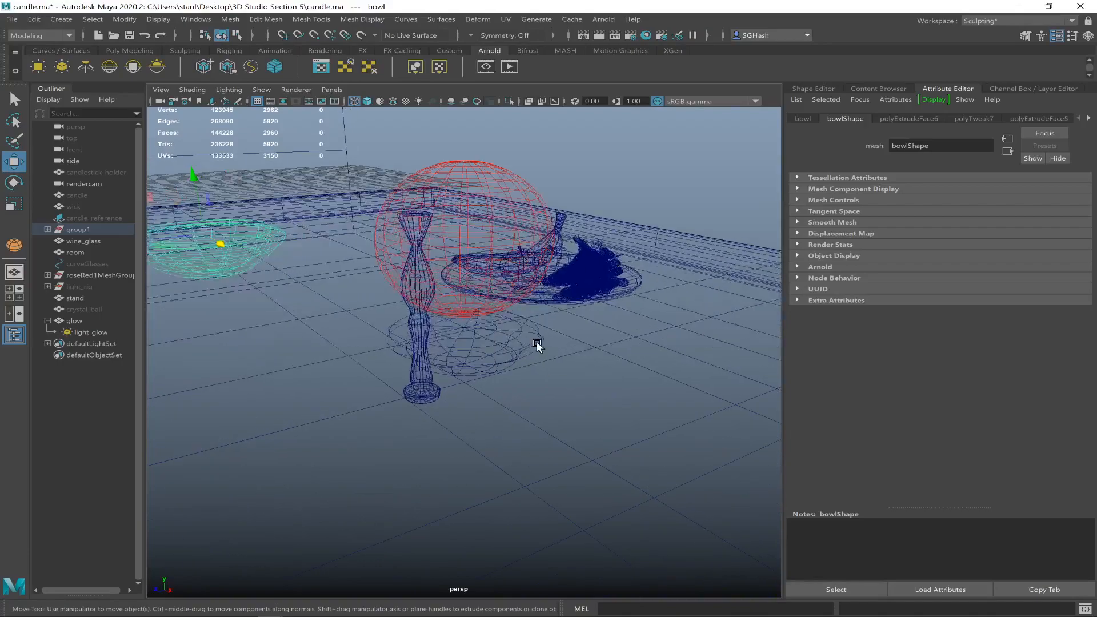
pyautogui.click(538, 344)
# Mark a render region on the table below the wine glass in the render view and test-render it.
pyautogui.click(584, 35)
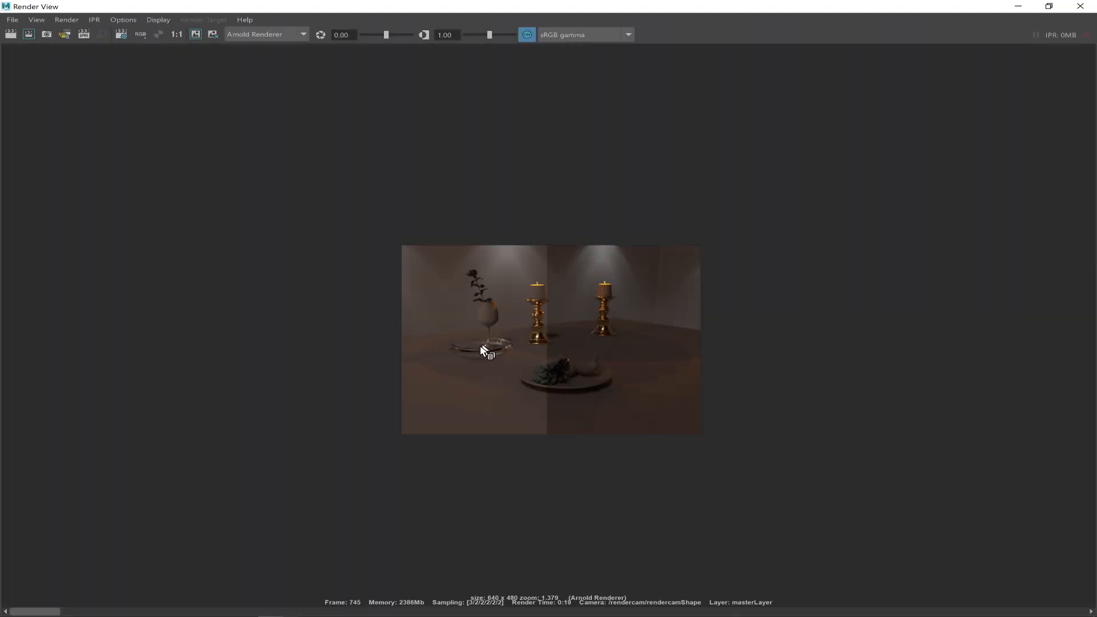
pyautogui.moveTo(450, 352); pyautogui.dragTo(538, 402)
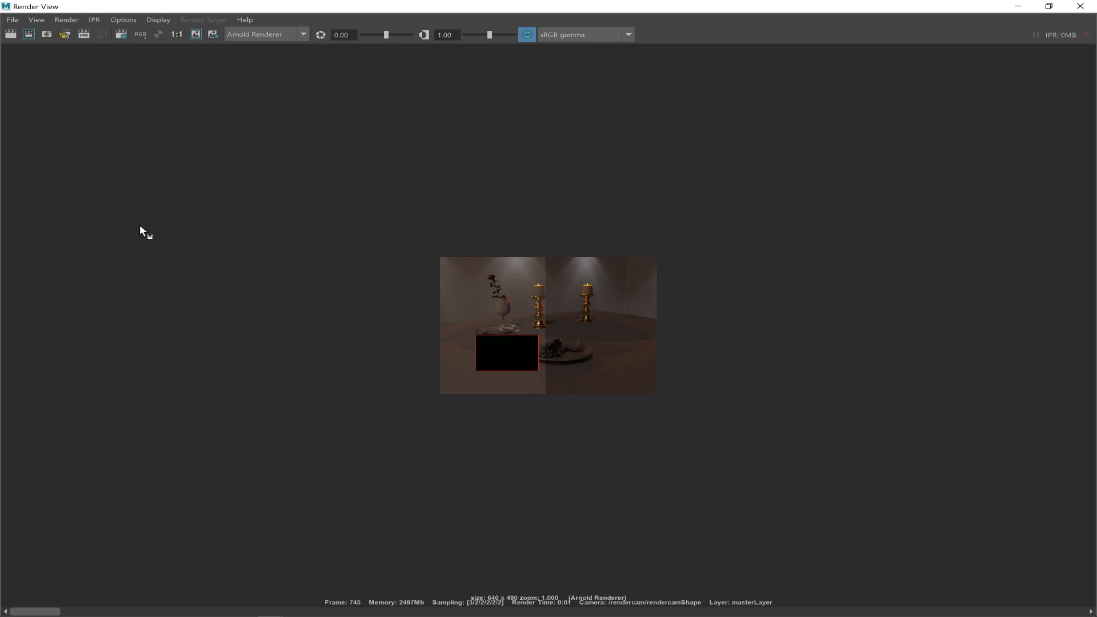
pyautogui.hotkey('alt', 'Tab')
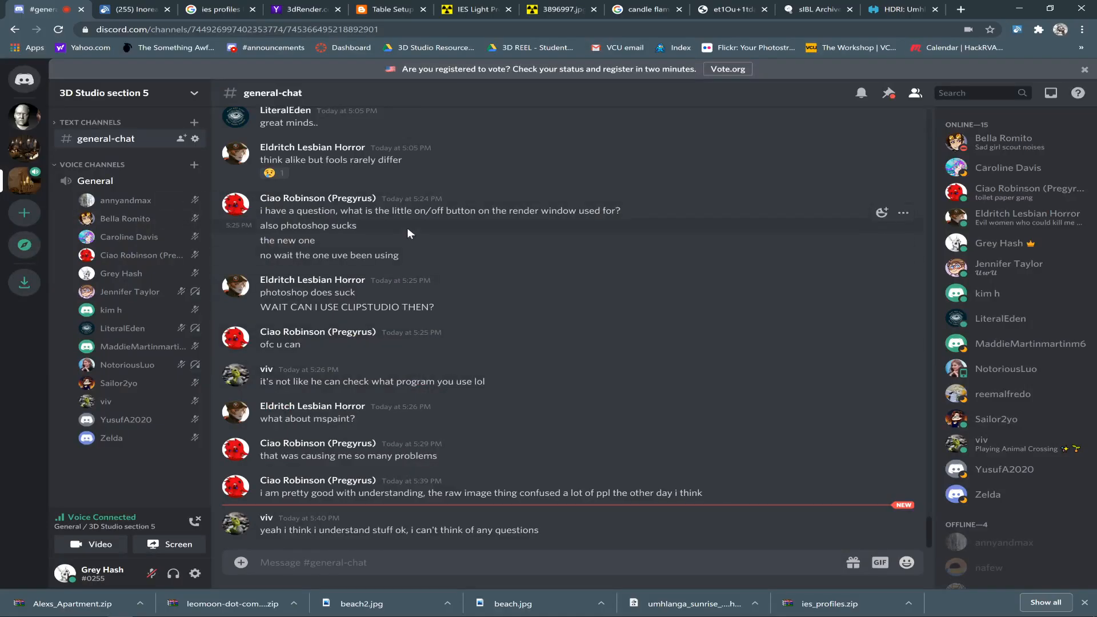
pyautogui.hotkey('alt', 'Tab')
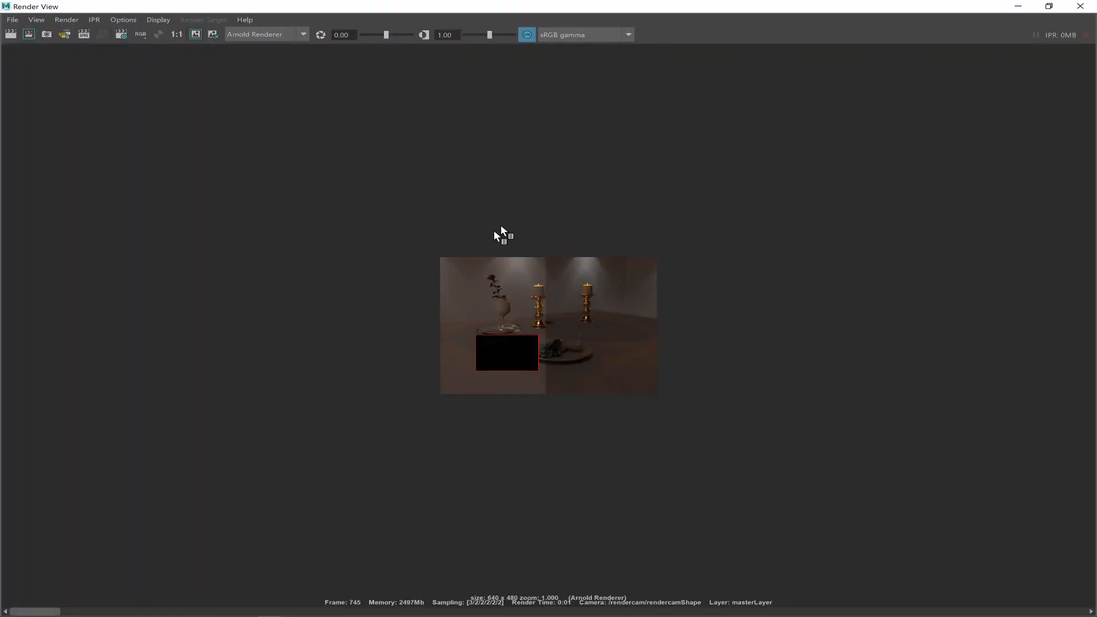
pyautogui.click(1019, 6)
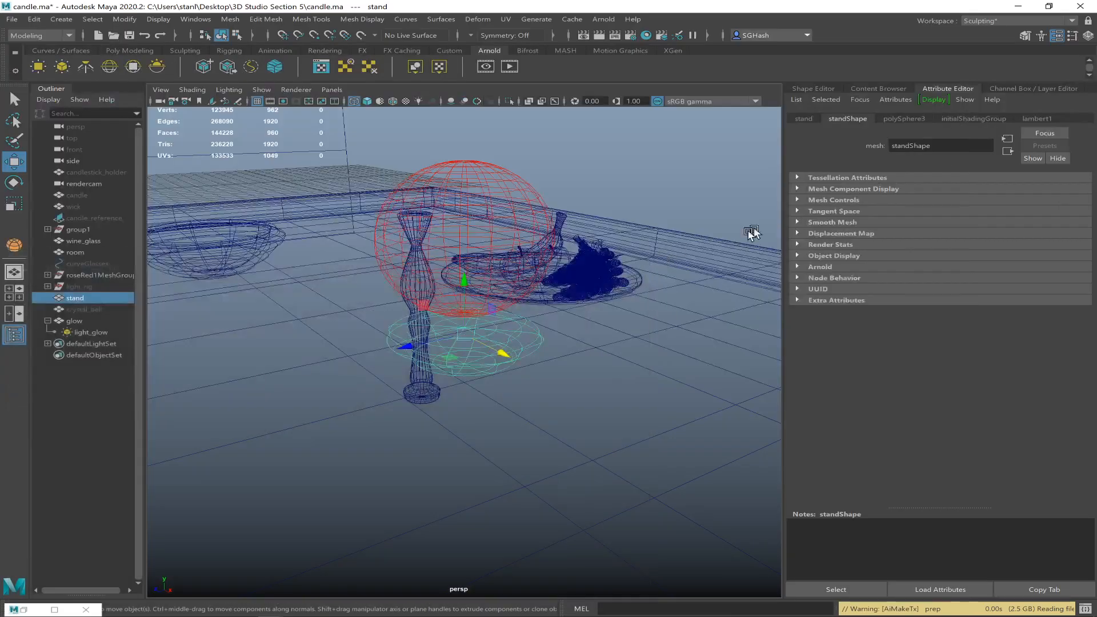
# Set the intensity of the light_glow mesh light to 320.
pyautogui.click(84, 329)
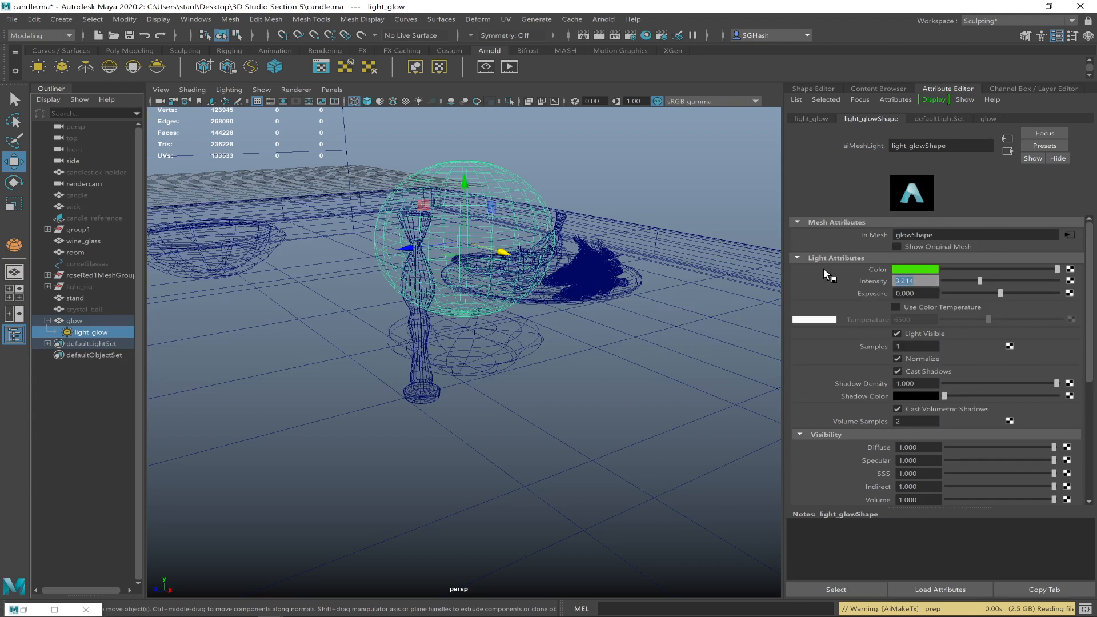
pyautogui.write('320')
pyautogui.press('Return')
# Test-render the marked table region, and redraw and render the region around the glow sphere and stand.
pyautogui.click(584, 35)
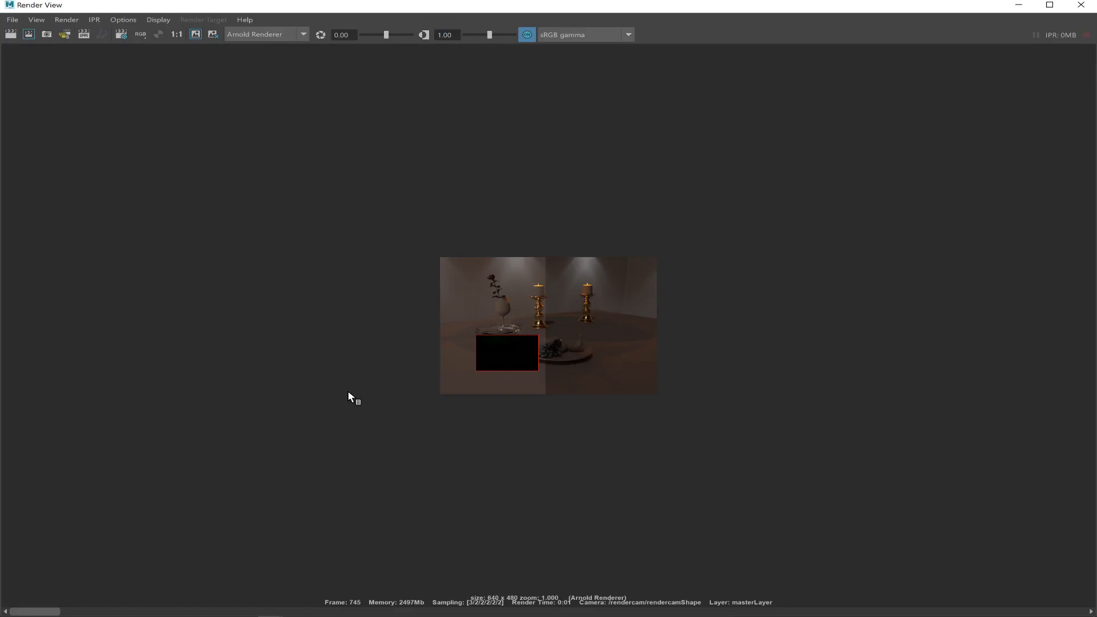
pyautogui.click(33, 34)
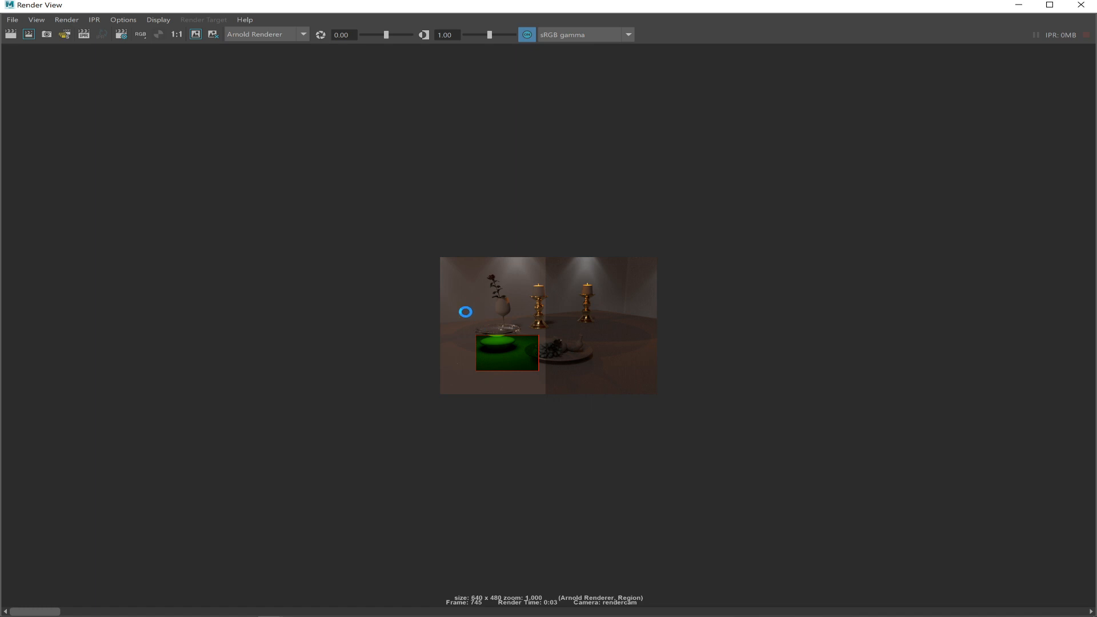
pyautogui.moveTo(477, 302); pyautogui.dragTo(530, 361)
pyautogui.click(28, 34)
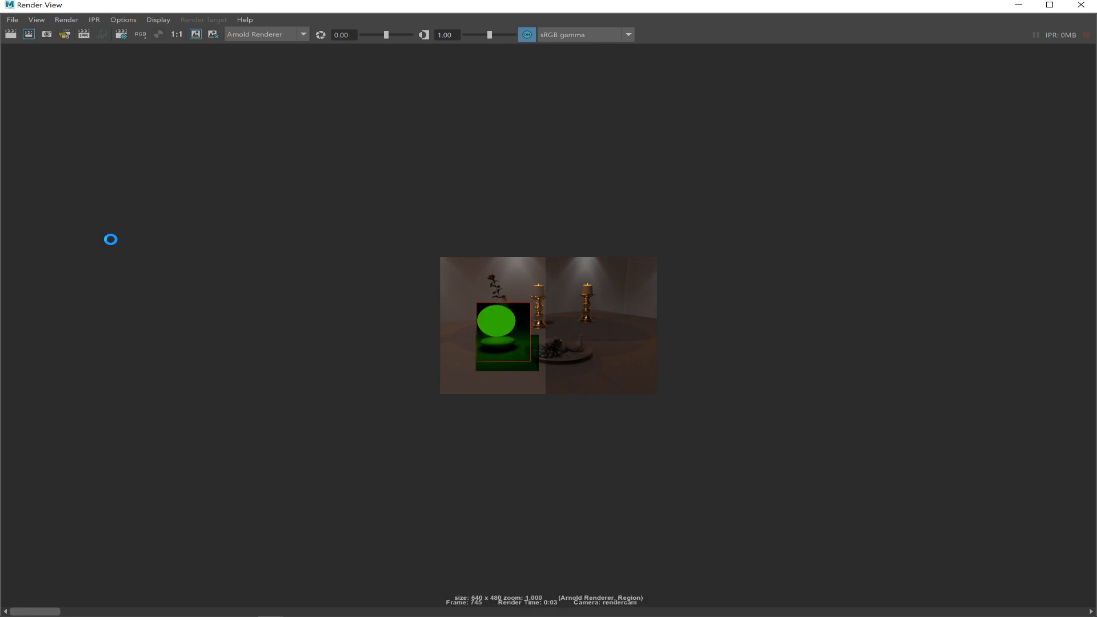
pyautogui.click(1019, 5)
# Switch the crystal_ball mesh's Visibility back on.
pyautogui.click(99, 309)
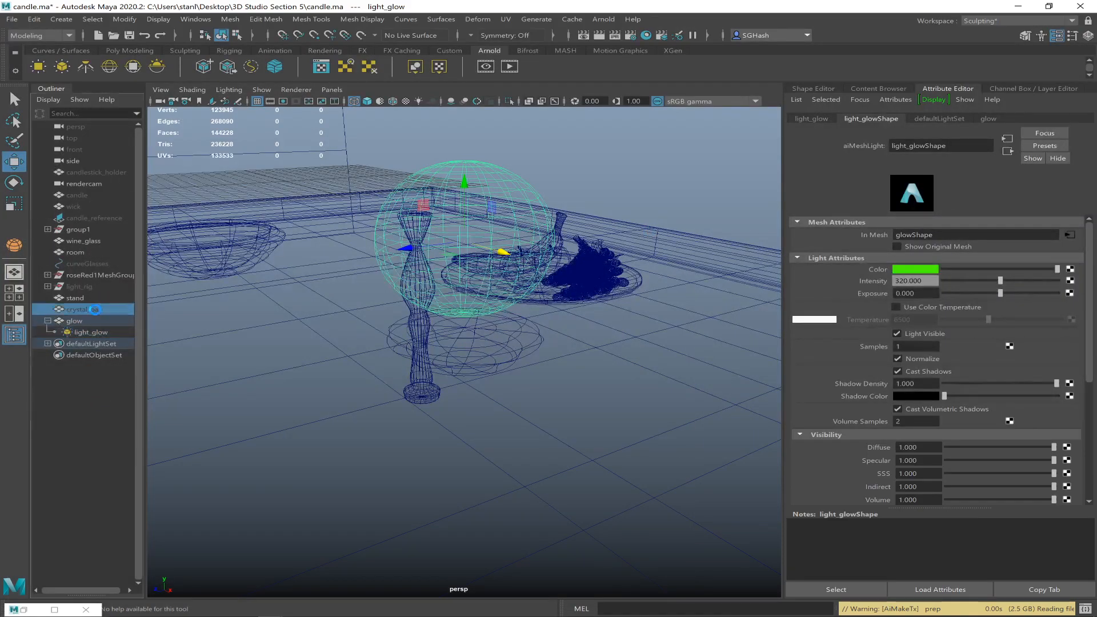
pyautogui.click(1088, 35)
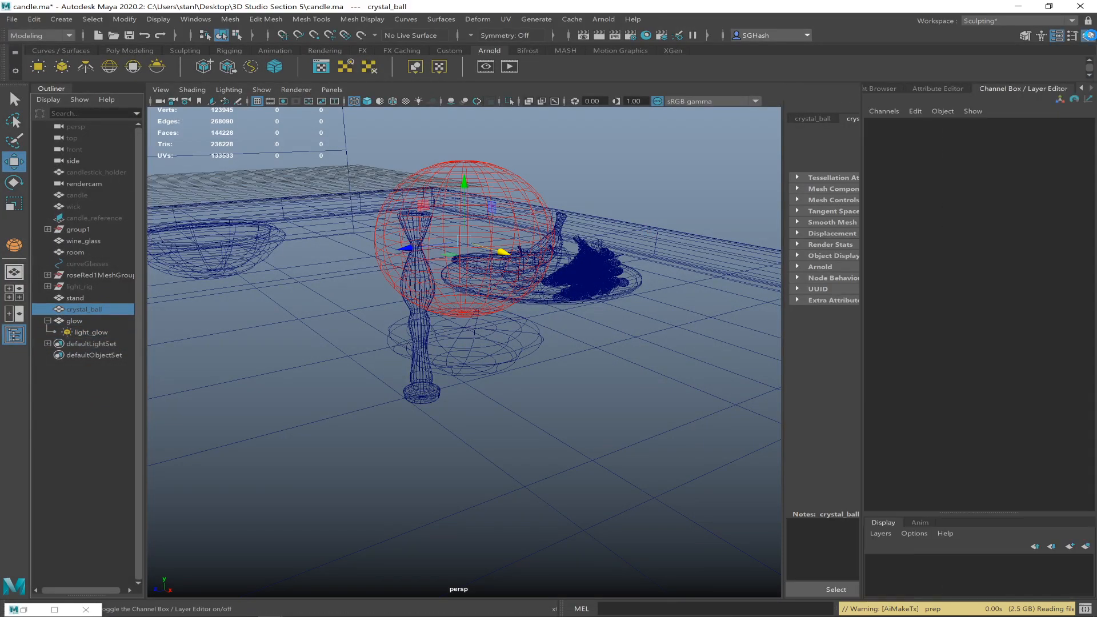
pyautogui.click(1062, 214)
pyautogui.doubleClick(1062, 214)
pyautogui.write('1')
pyautogui.press('Return')
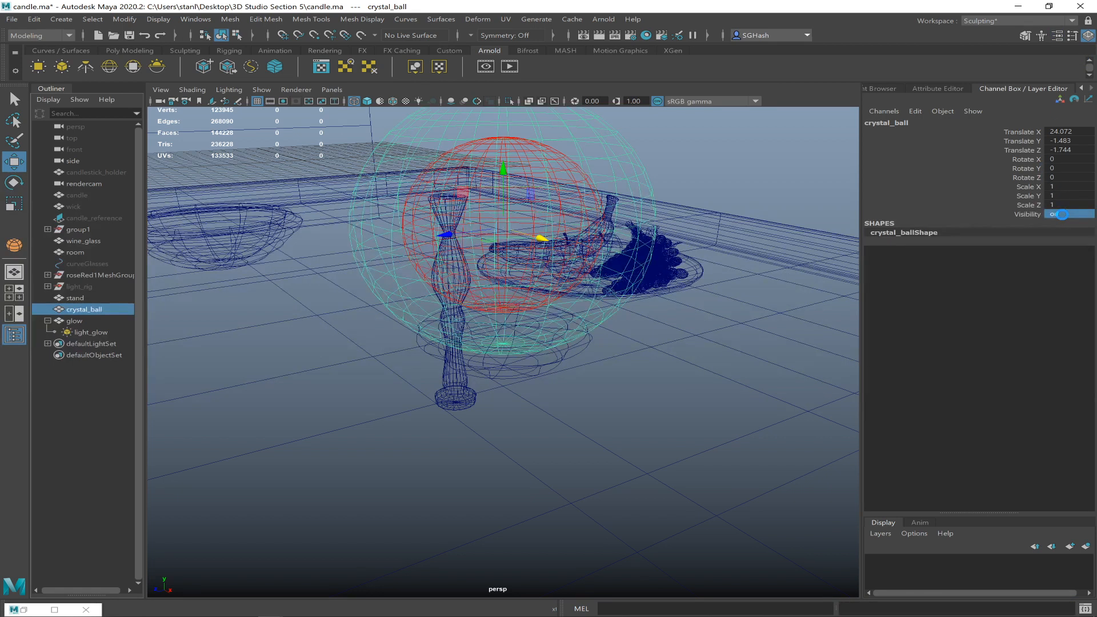
# Create a new aiStandardSurface material in the Hypershade and replace its settings with the Glass preset.
pyautogui.click(195, 19)
pyautogui.moveTo(293, 96)
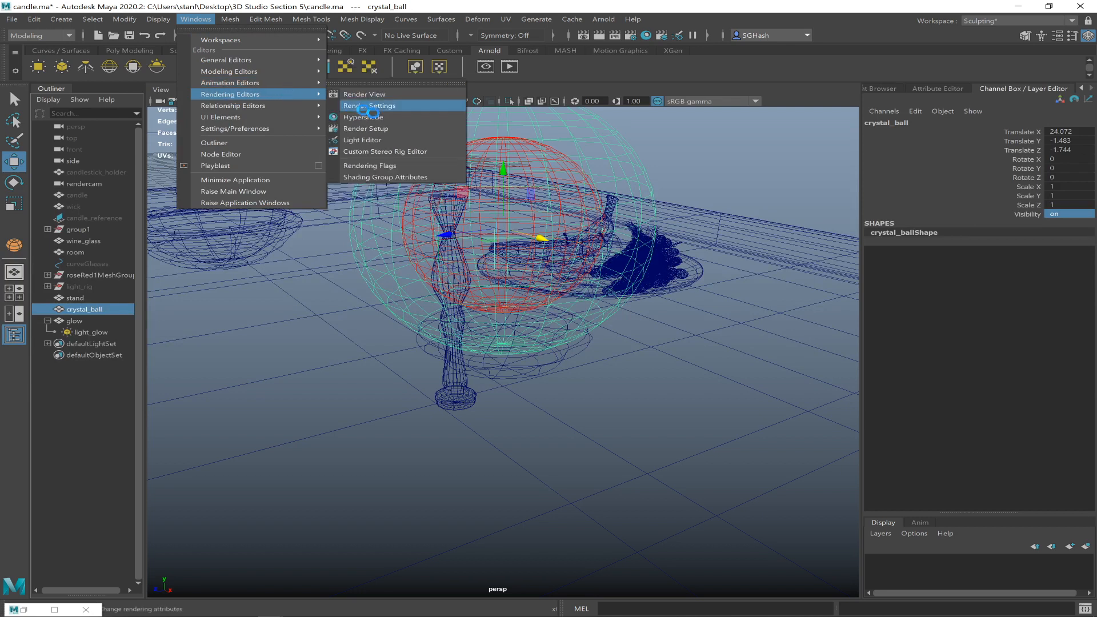
pyautogui.click(369, 117)
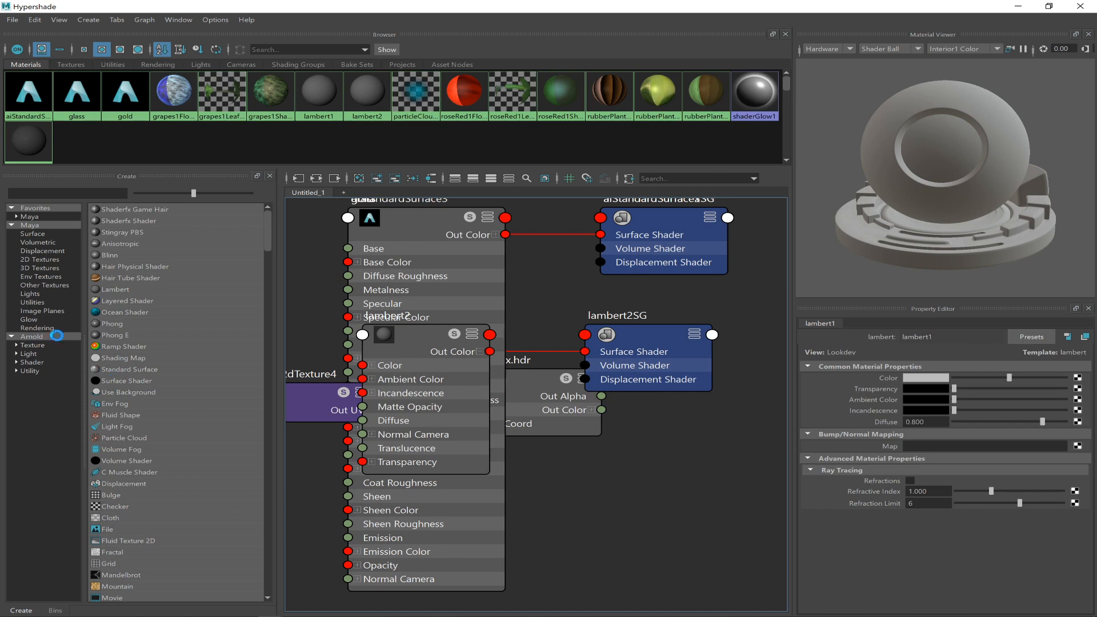
pyautogui.click(30, 361)
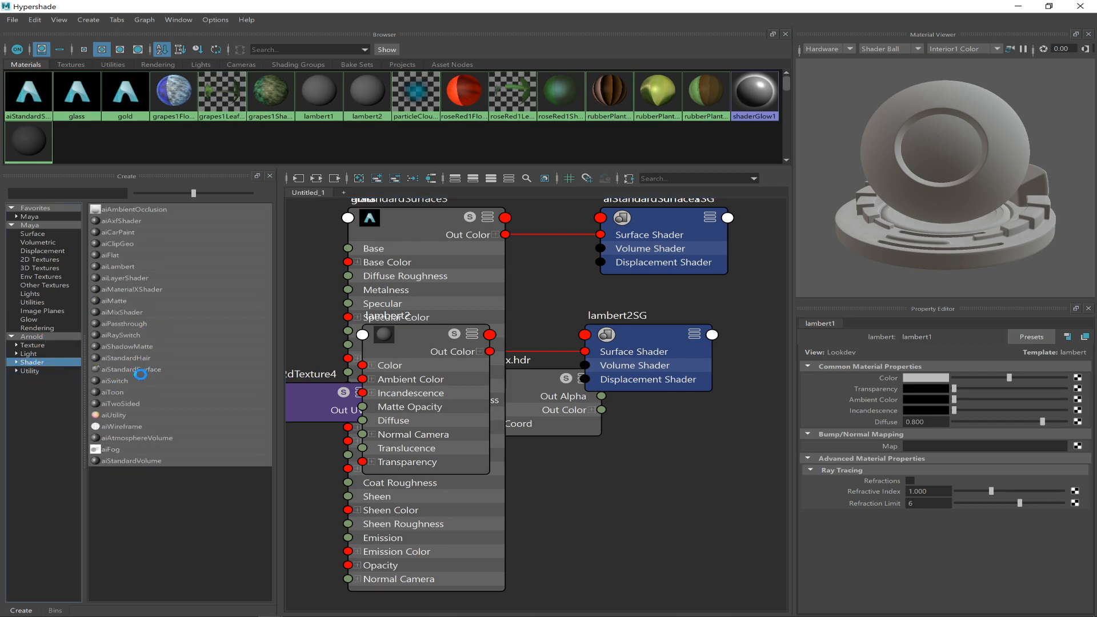
pyautogui.click(144, 370)
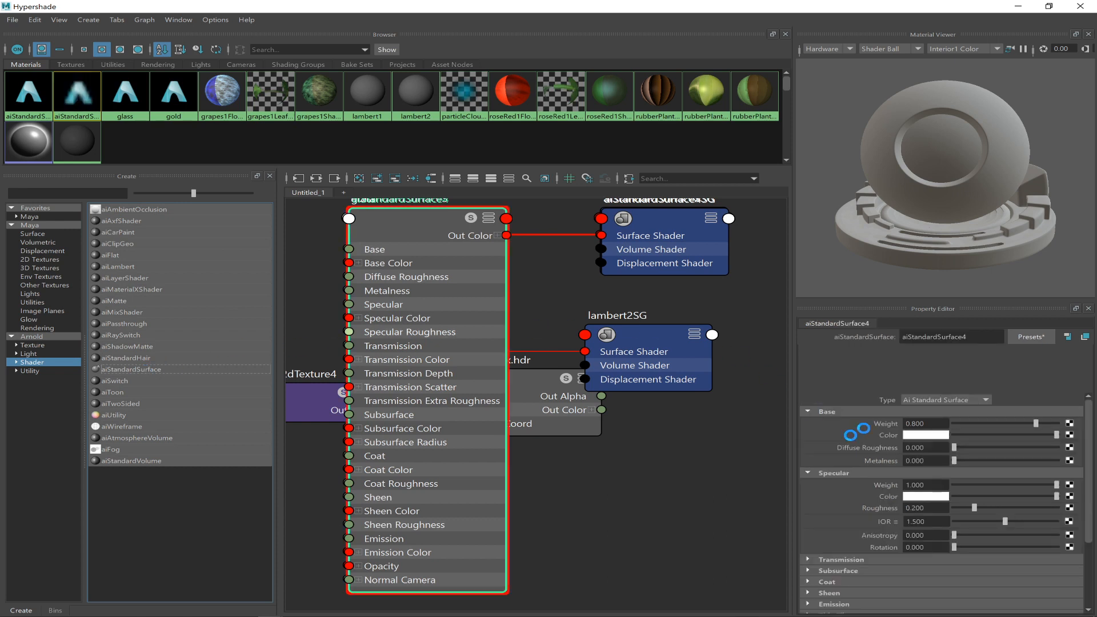
pyautogui.click(1032, 337)
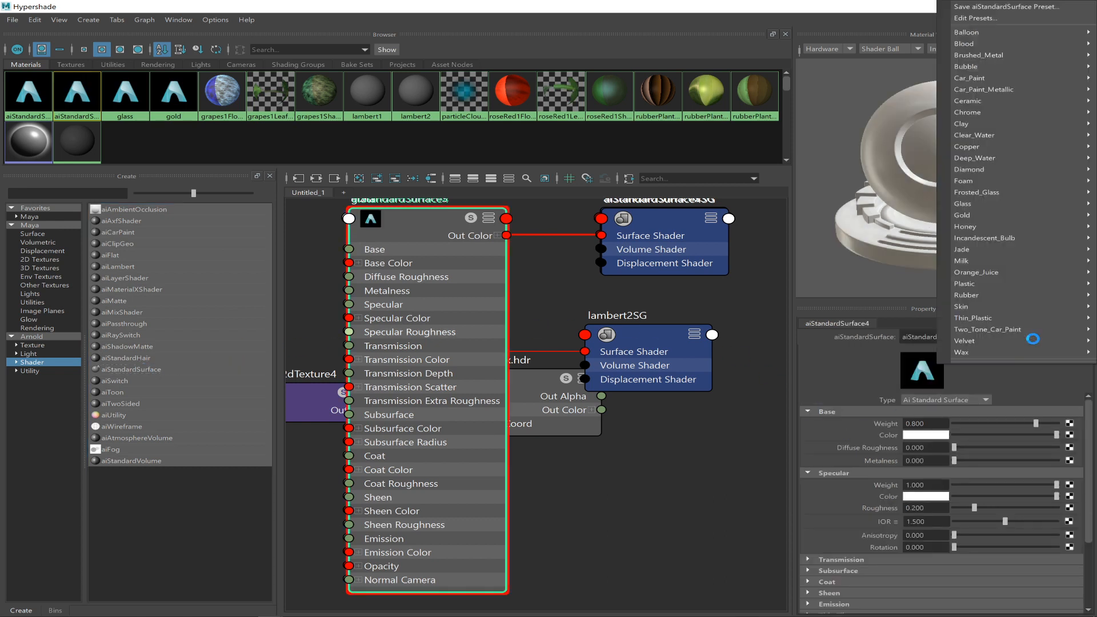
pyautogui.moveTo(985, 255)
pyautogui.moveTo(966, 204)
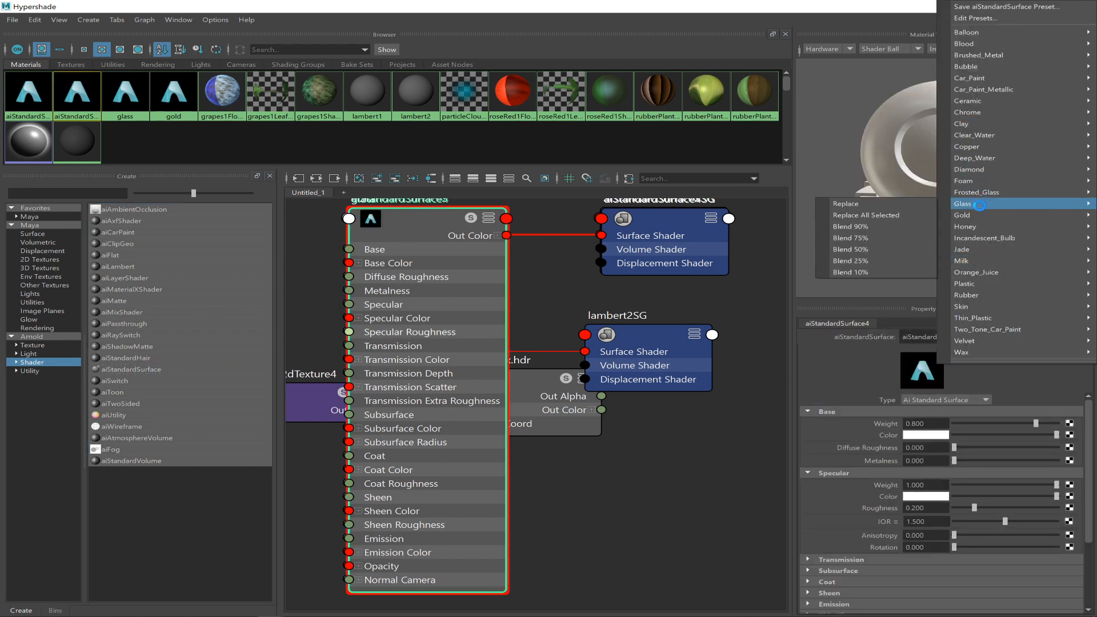
pyautogui.click(893, 204)
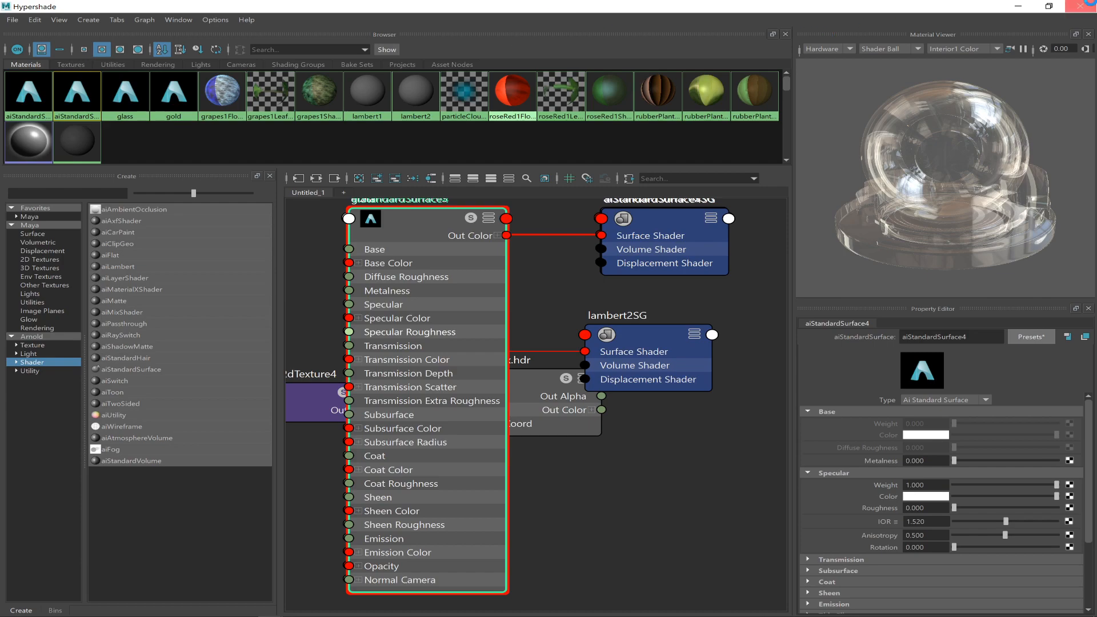
# Assign the existing glass material to the crystal_ball mesh and minimize the Hypershade.
pyautogui.click(1056, 6)
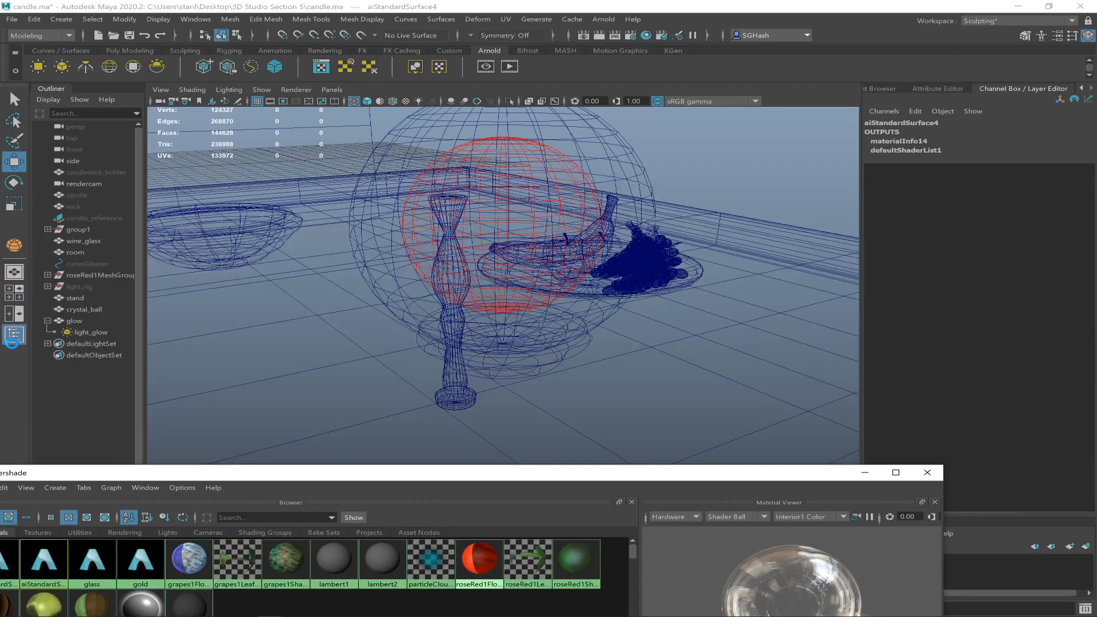
pyautogui.click(84, 309)
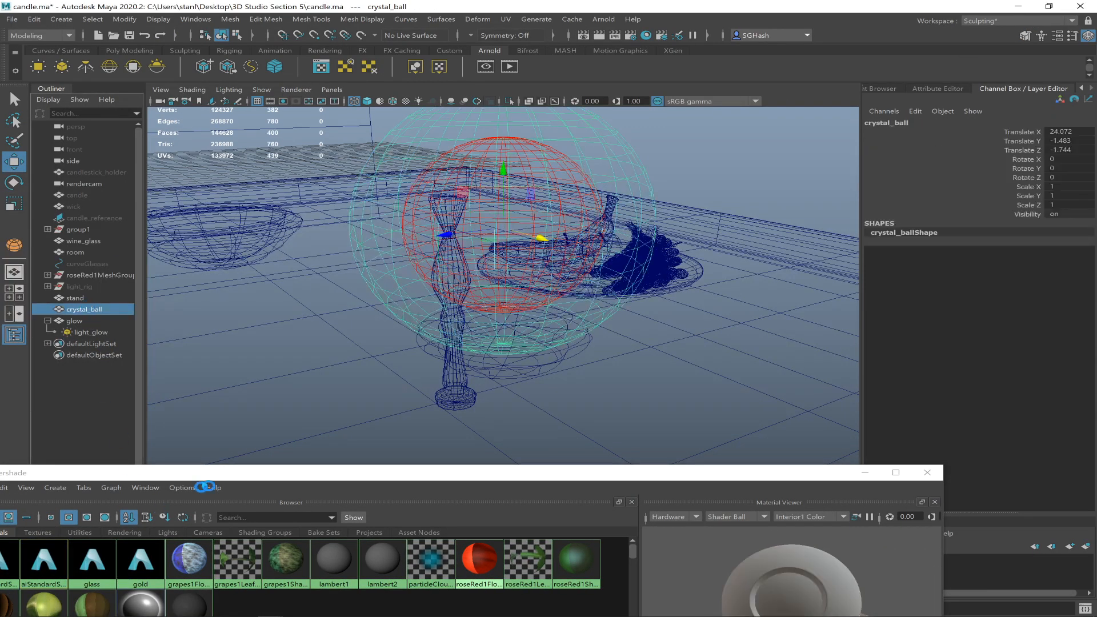
pyautogui.moveTo(264, 474); pyautogui.dragTo(524, 433)
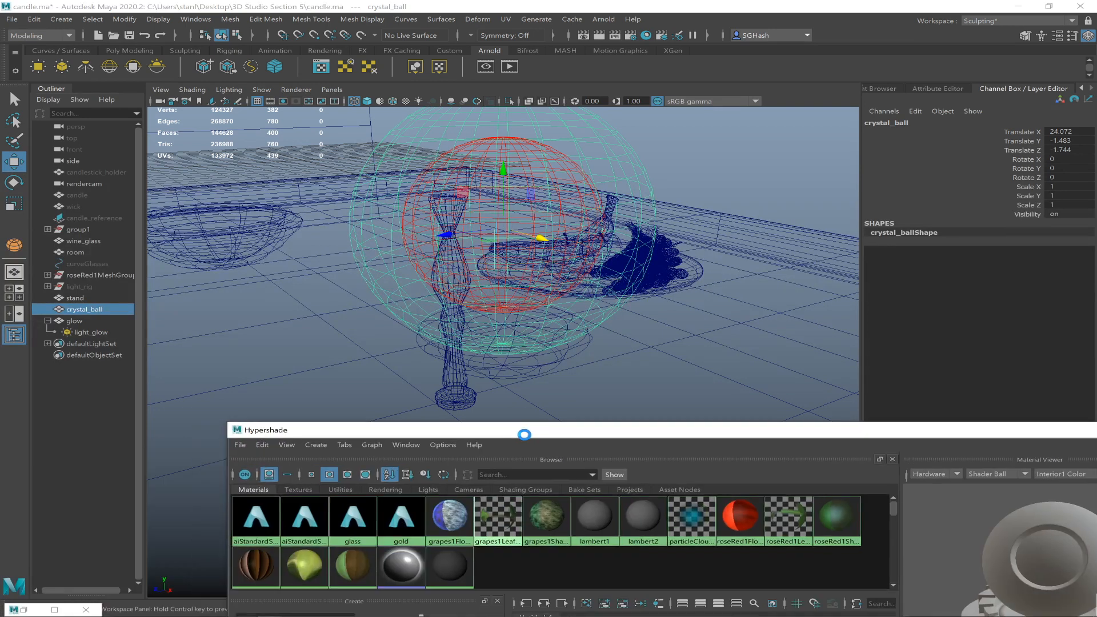
pyautogui.moveTo(311, 501); pyautogui.dragTo(291, 437, button='right')
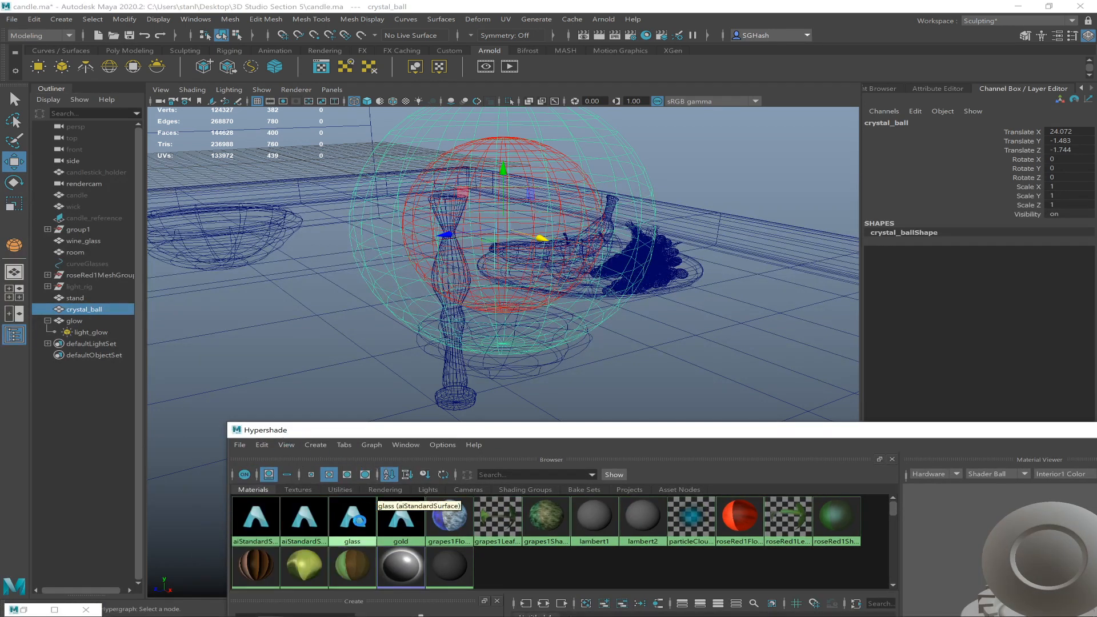
pyautogui.moveTo(363, 516); pyautogui.dragTo(348, 433, button='right')
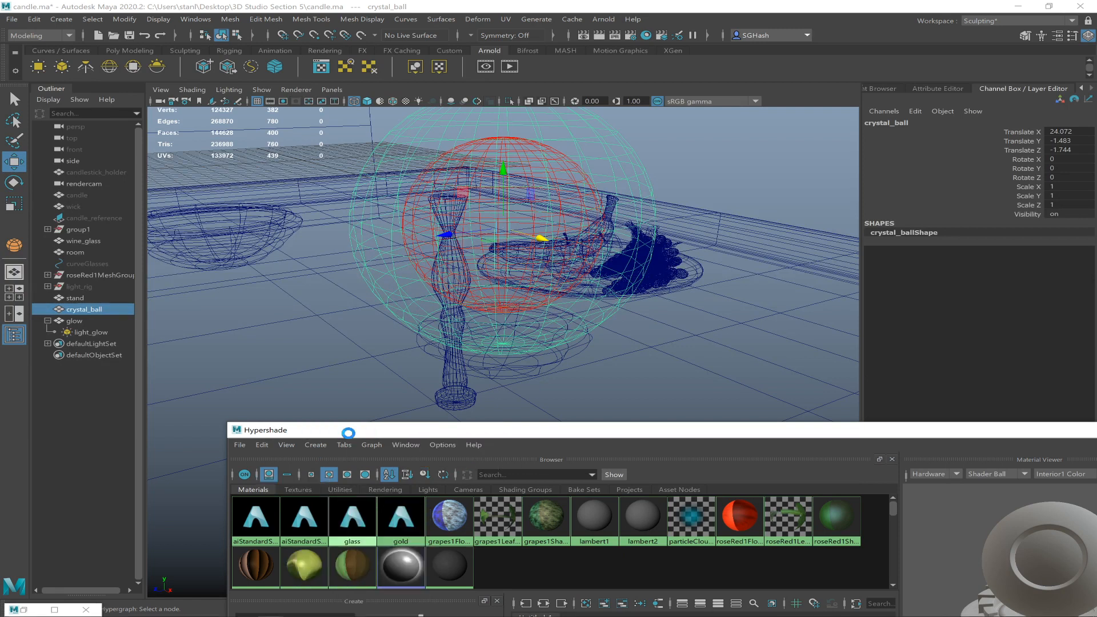
pyautogui.moveTo(989, 437); pyautogui.dragTo(589, 420)
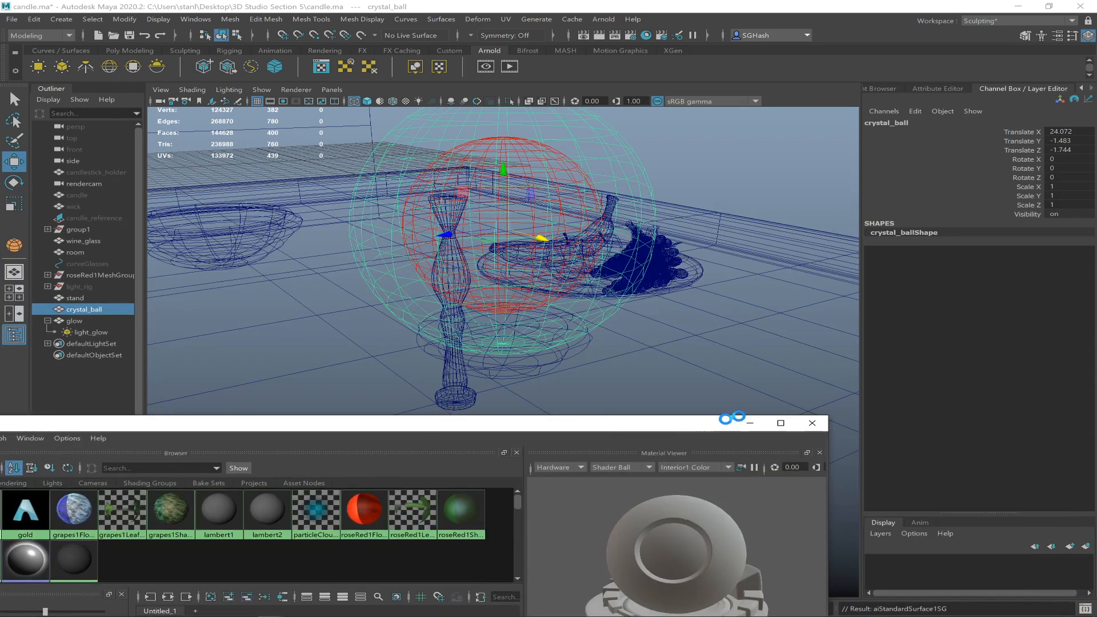
pyautogui.click(749, 420)
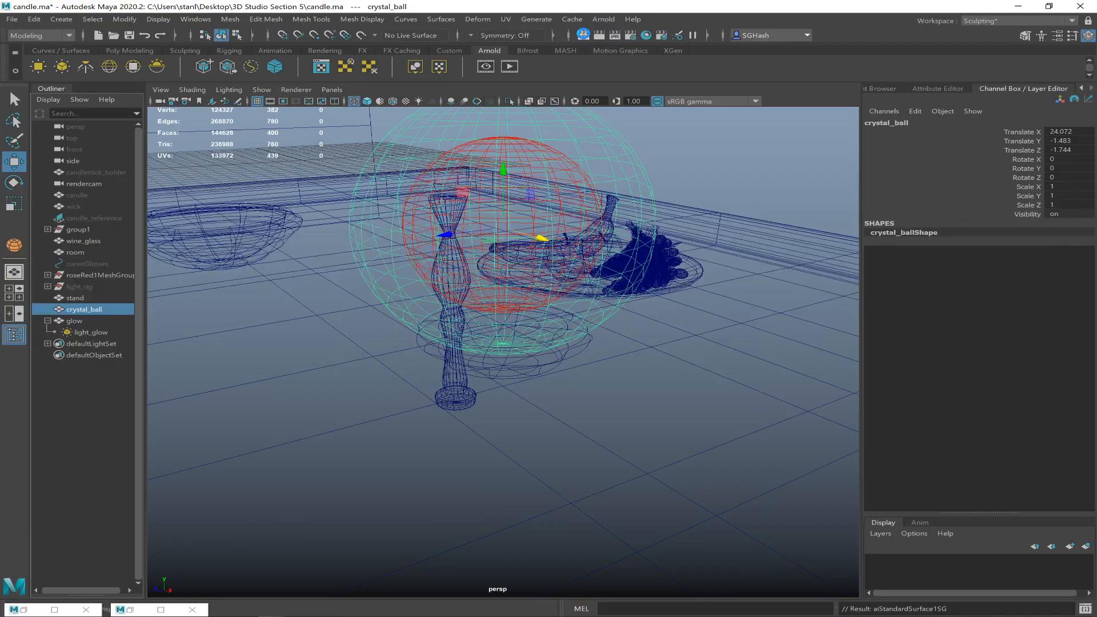
# Mark a wider render region around the crystal ball and stand, render it, and put the Render View away.
pyautogui.click(584, 35)
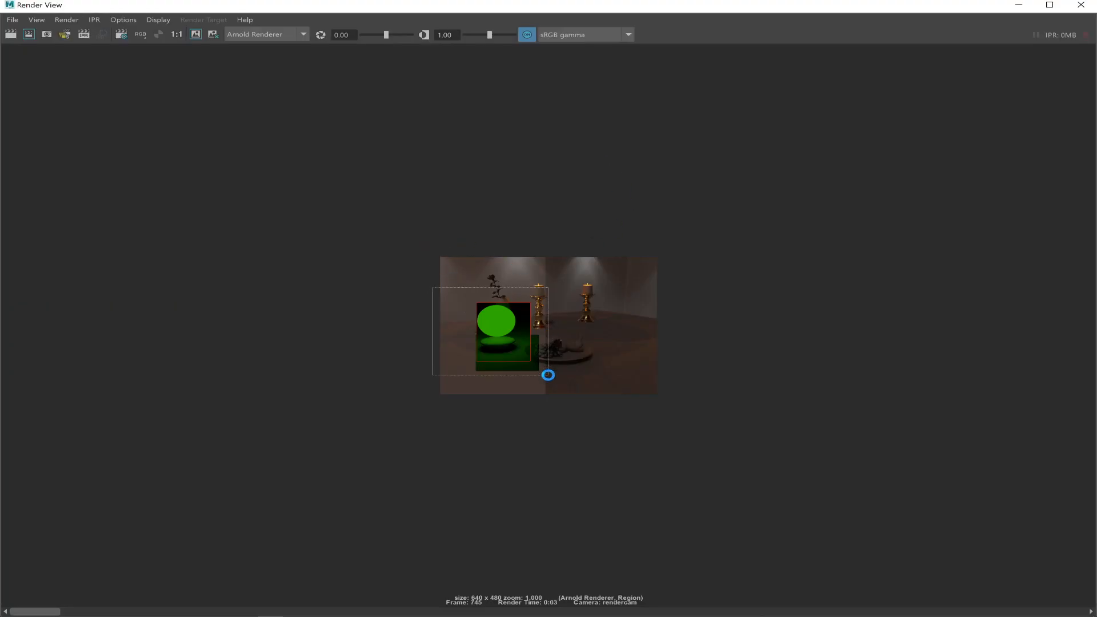
pyautogui.click(31, 36)
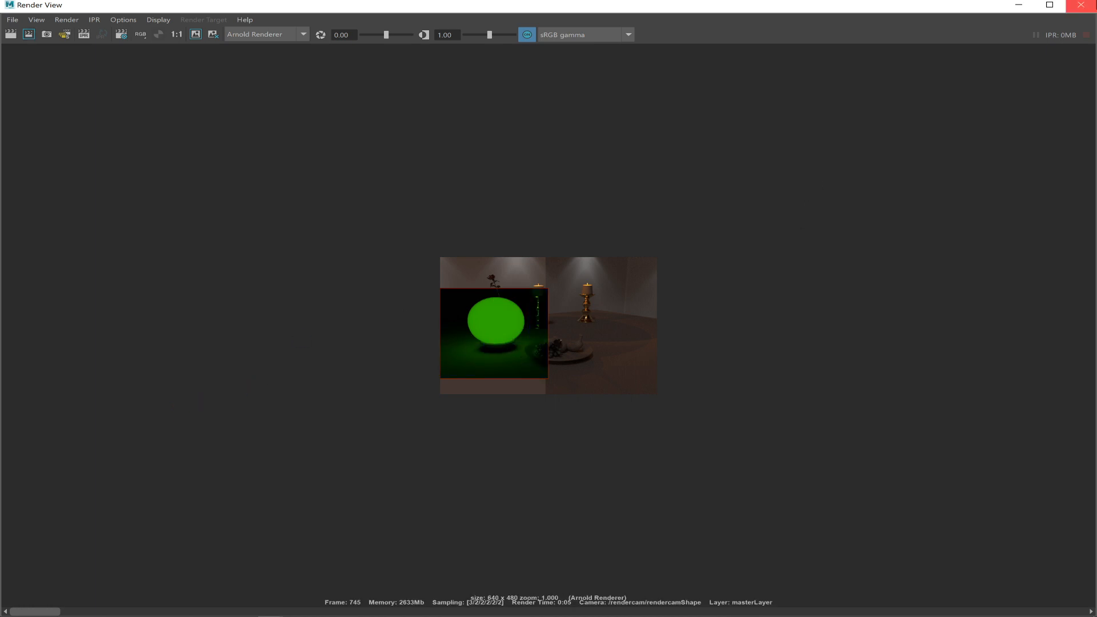
pyautogui.click(1005, 11)
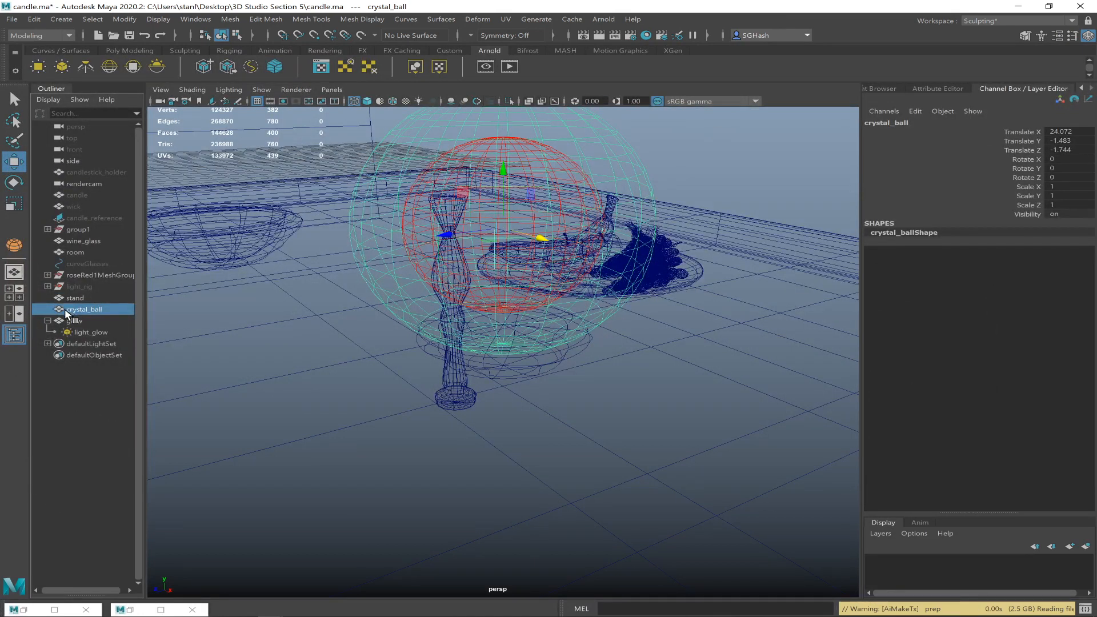
# Reopen the Hypershade to check the glass material, and minimize it again.
pyautogui.click(127, 611)
pyautogui.click(129, 610)
pyautogui.click(130, 610)
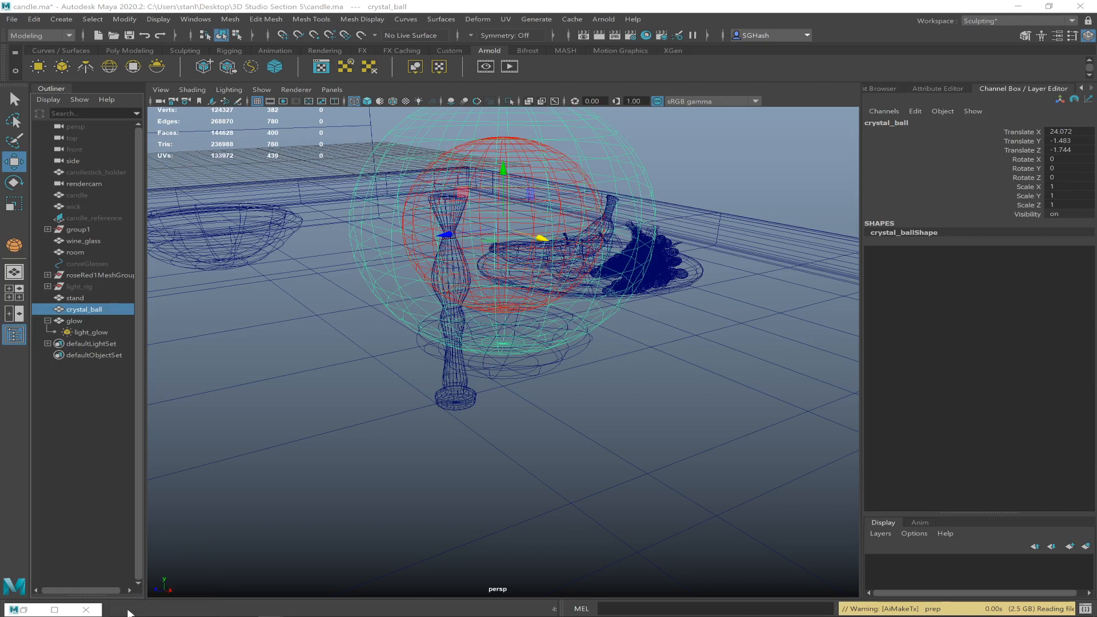
pyautogui.moveTo(428, 421); pyautogui.dragTo(548, 208)
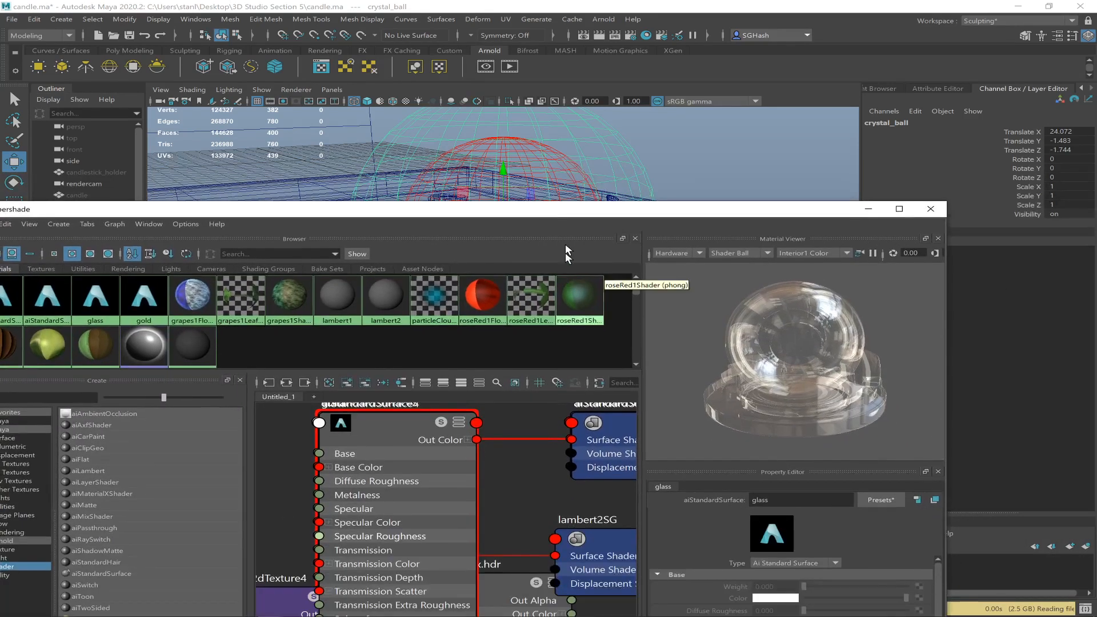
pyautogui.click(623, 172)
pyautogui.click(626, 176)
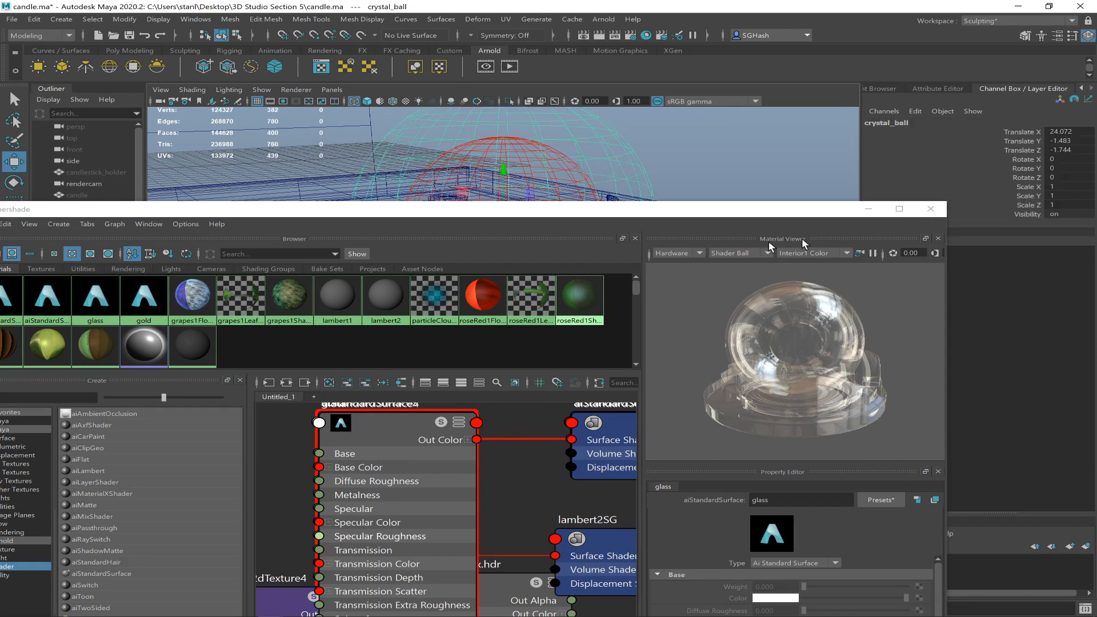
pyautogui.click(868, 209)
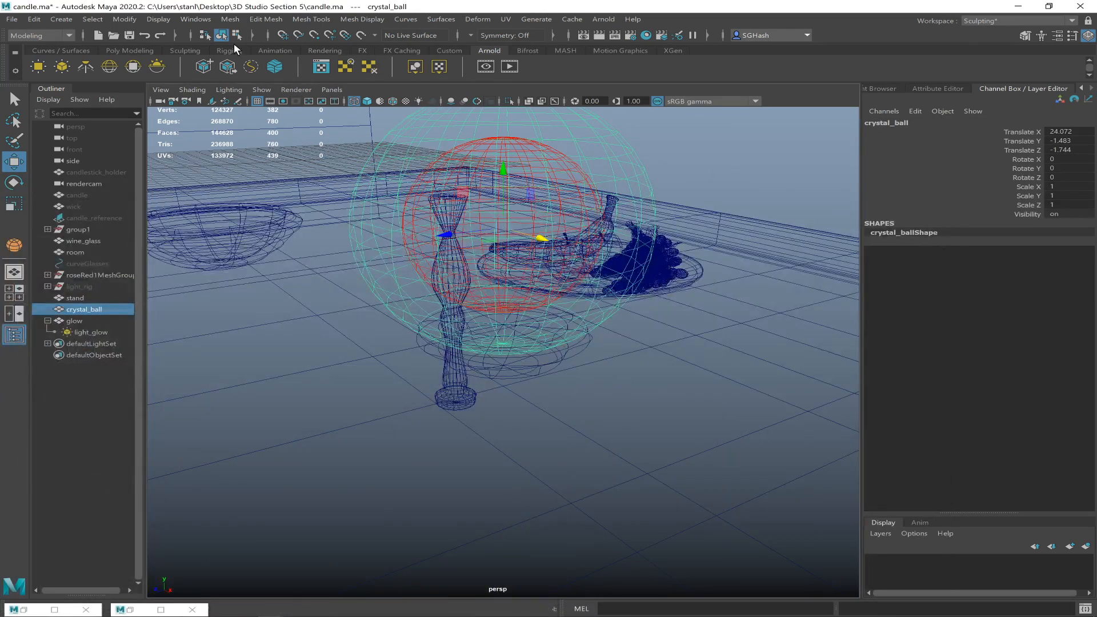
# Extrude the crystal_ball mesh inward with a Local Translate Z of -1.4 to give the glass a wall thickness.
pyautogui.click(137, 50)
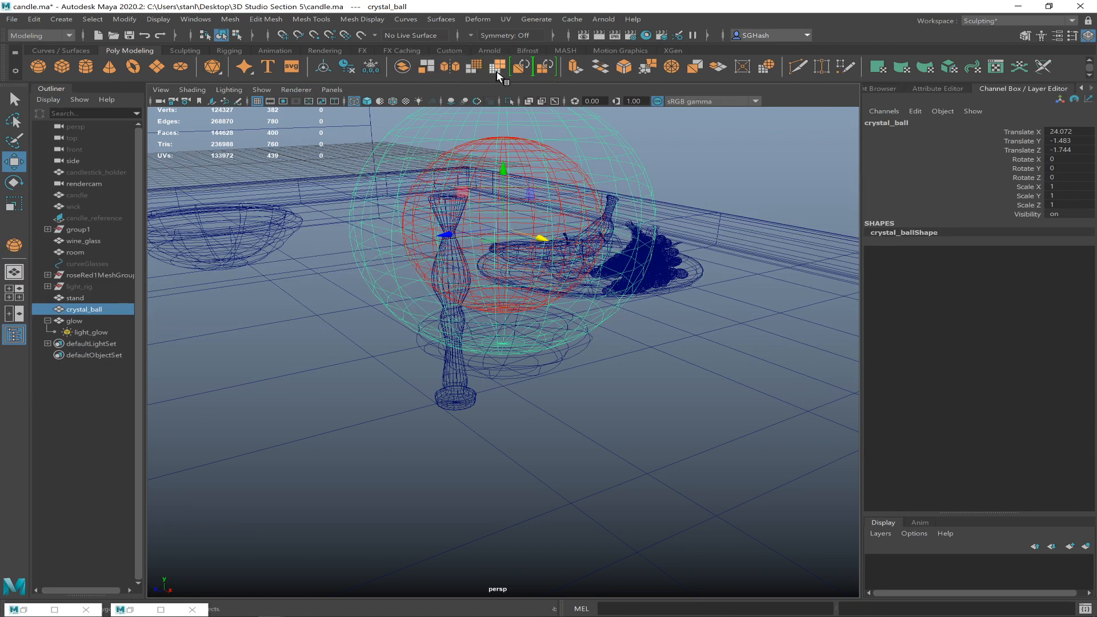
pyautogui.click(598, 67)
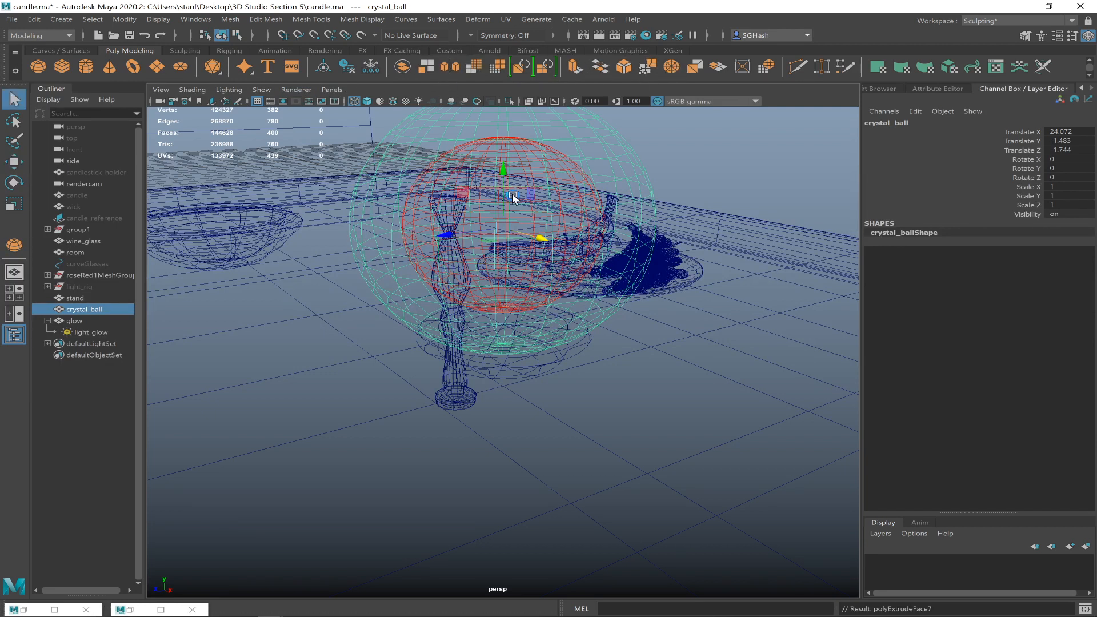
pyautogui.moveTo(727, 214)
pyautogui.mouseDown()
pyautogui.moveTo(708, 216)
pyautogui.moveTo(722, 218)
pyautogui.mouseUp()
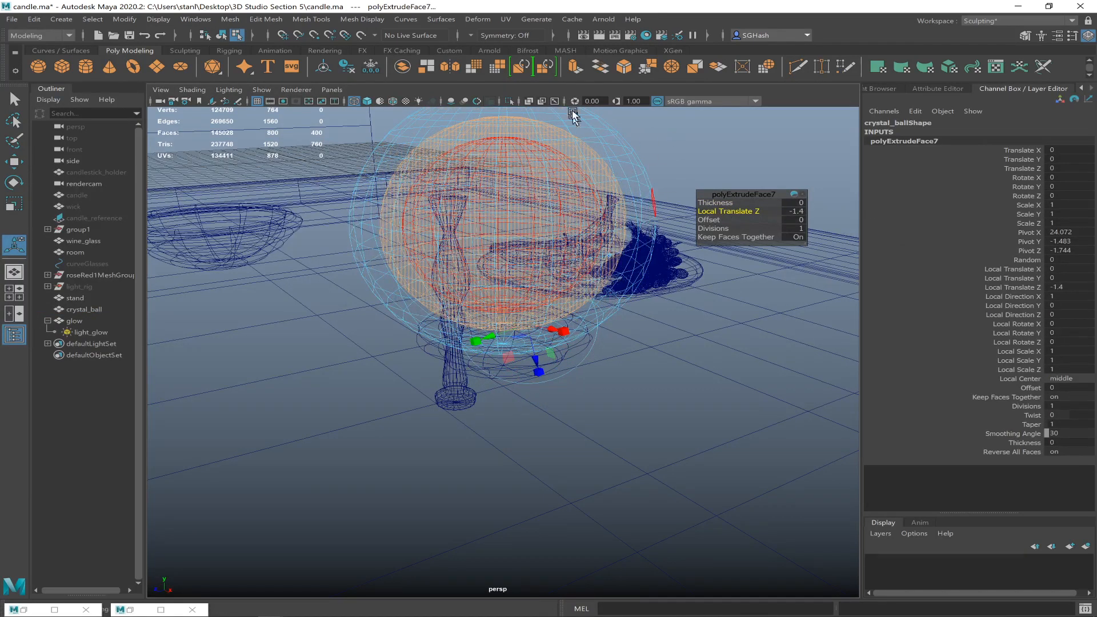
# Render a tighter region around the hollow crystal ball and inspect the glass and glow up close.
pyautogui.click(581, 36)
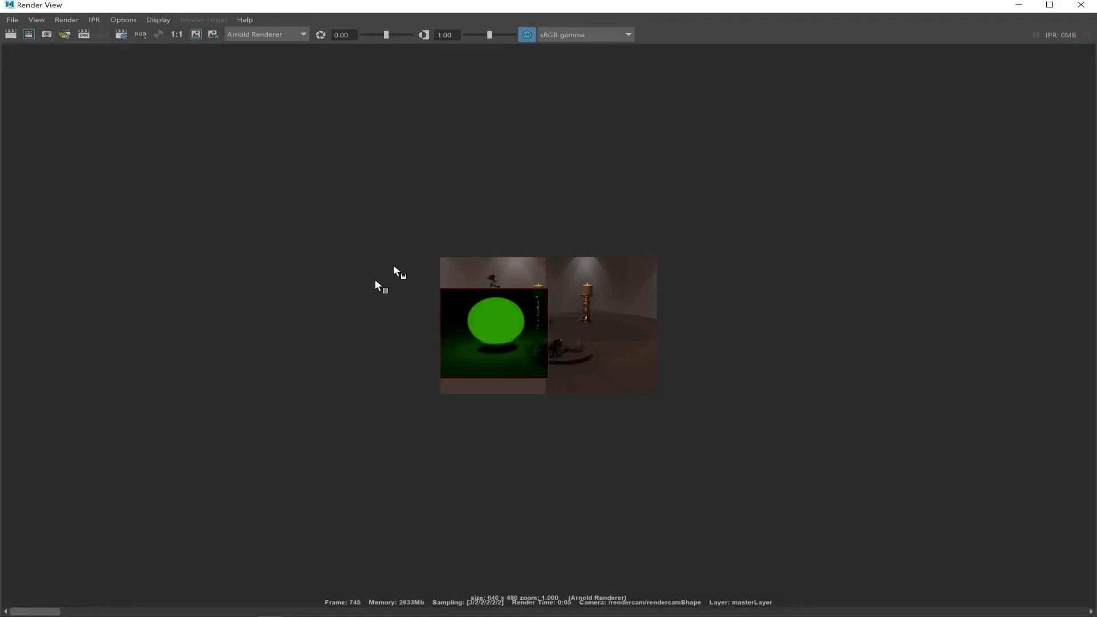
pyautogui.moveTo(456, 291); pyautogui.dragTo(533, 378)
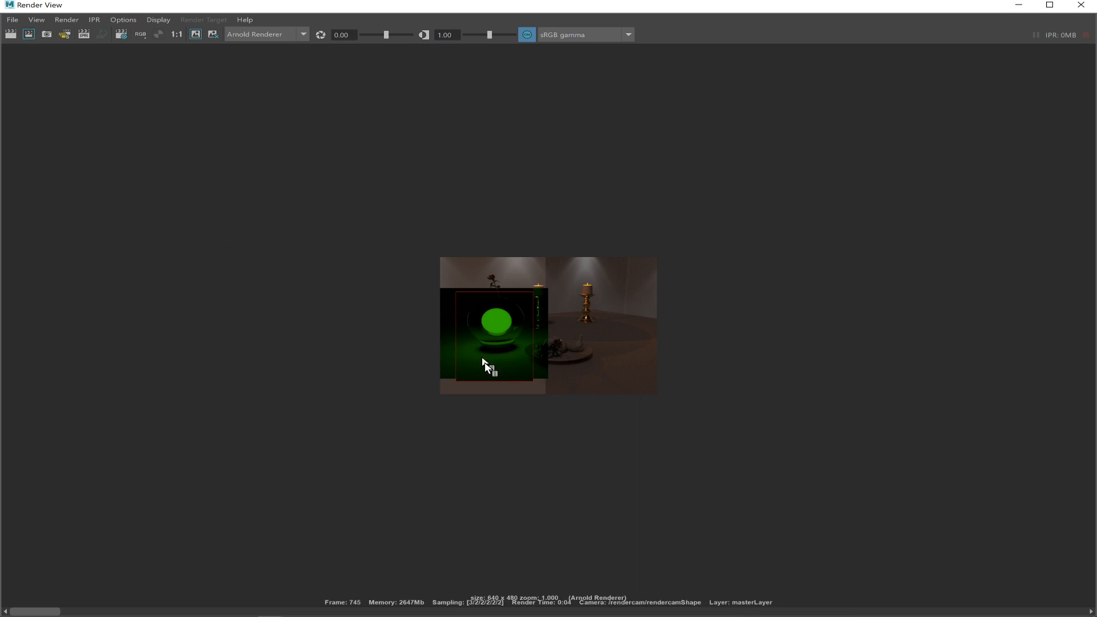
pyautogui.keyDown('ctrl'); pyautogui.keyDown('alt'); pyautogui.moveTo(401, 258); pyautogui.dragTo(575, 381); pyautogui.keyUp('alt'); pyautogui.keyUp('ctrl')
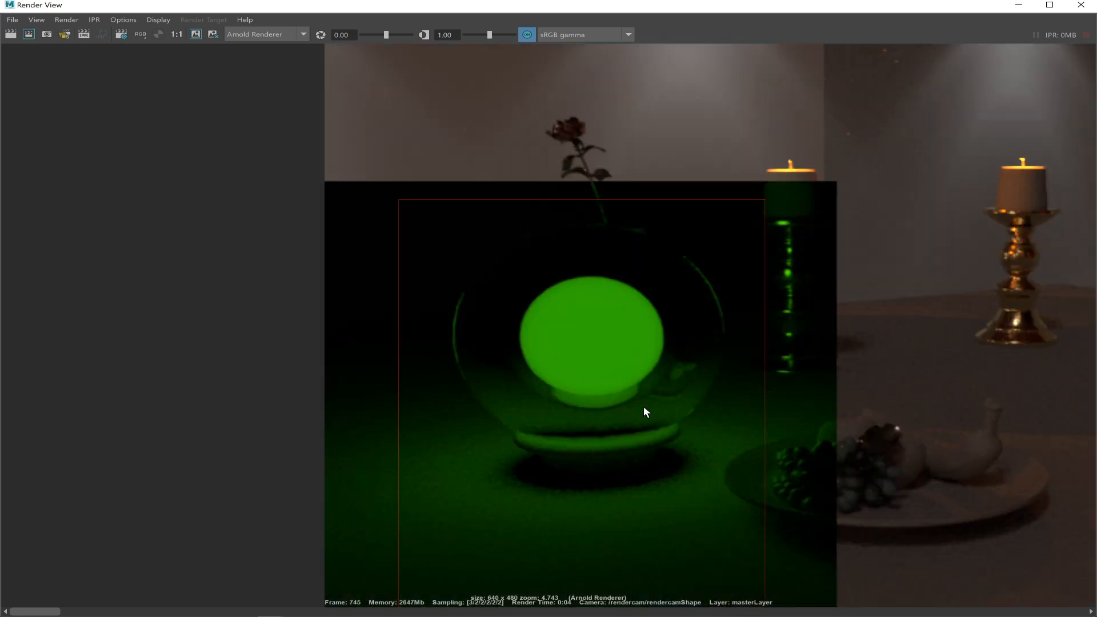
pyautogui.click(1018, 4)
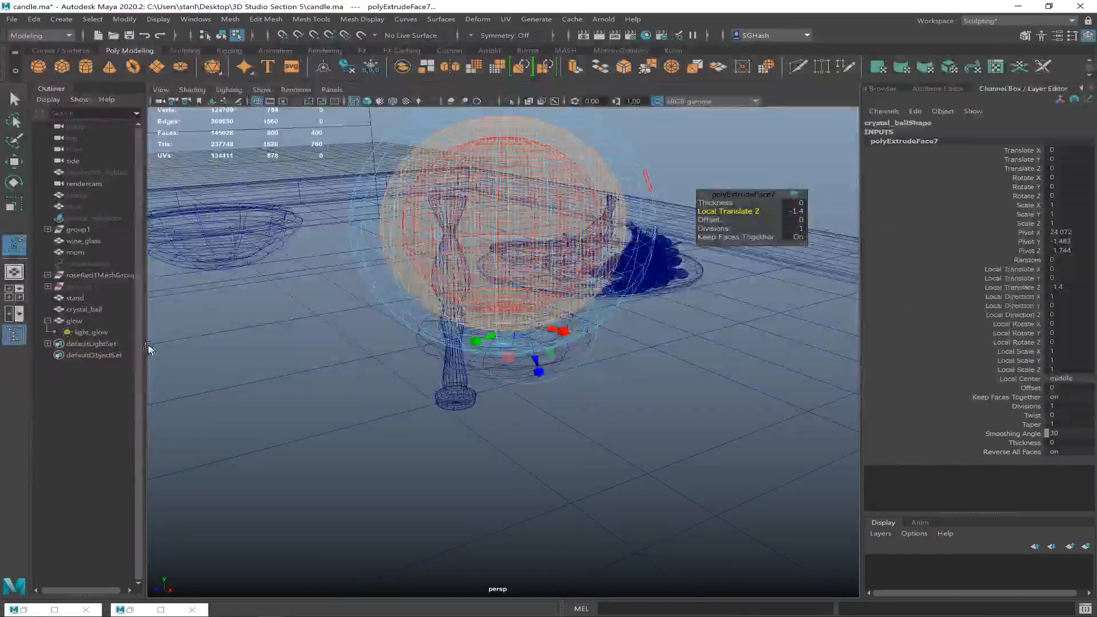
# Scale the glow sphere up uniformly to about 0.893 inside the crystal ball.
pyautogui.click(86, 321)
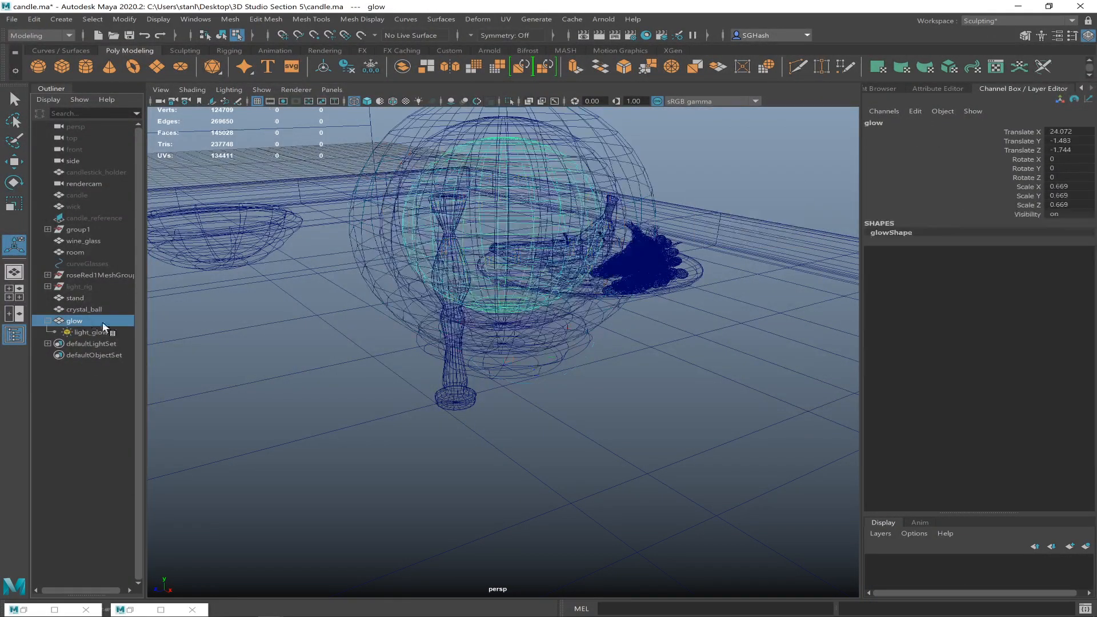
pyautogui.press('r')
pyautogui.moveTo(503, 228); pyautogui.dragTo(548, 239)
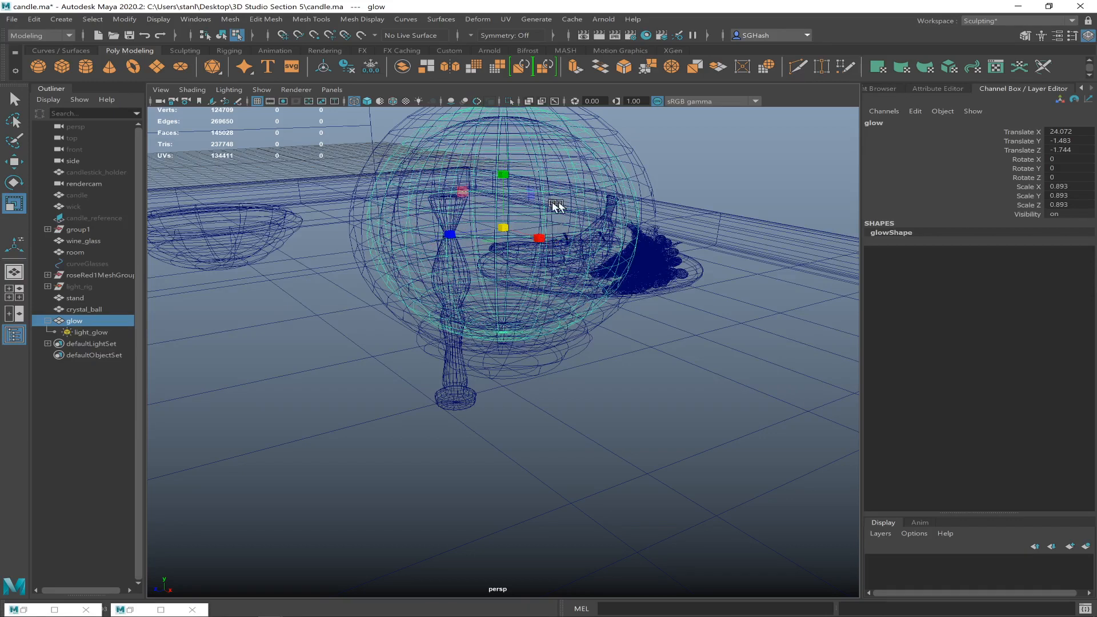
# Re-render the marked region and examine the enlarged glow inside the crystal ball.
pyautogui.click(599, 35)
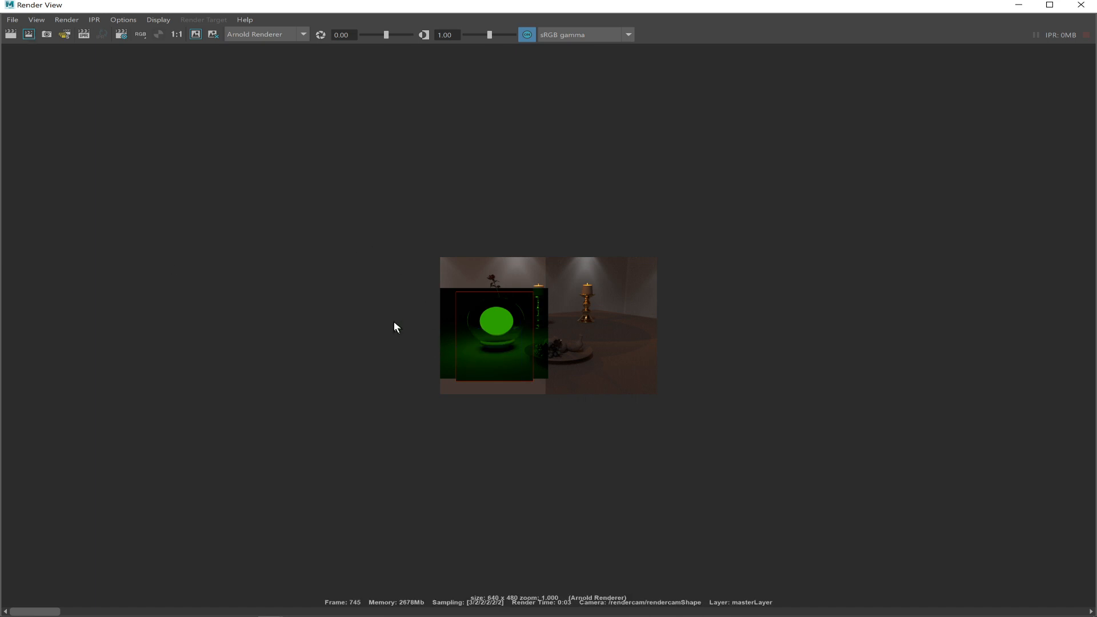
pyautogui.press('f')
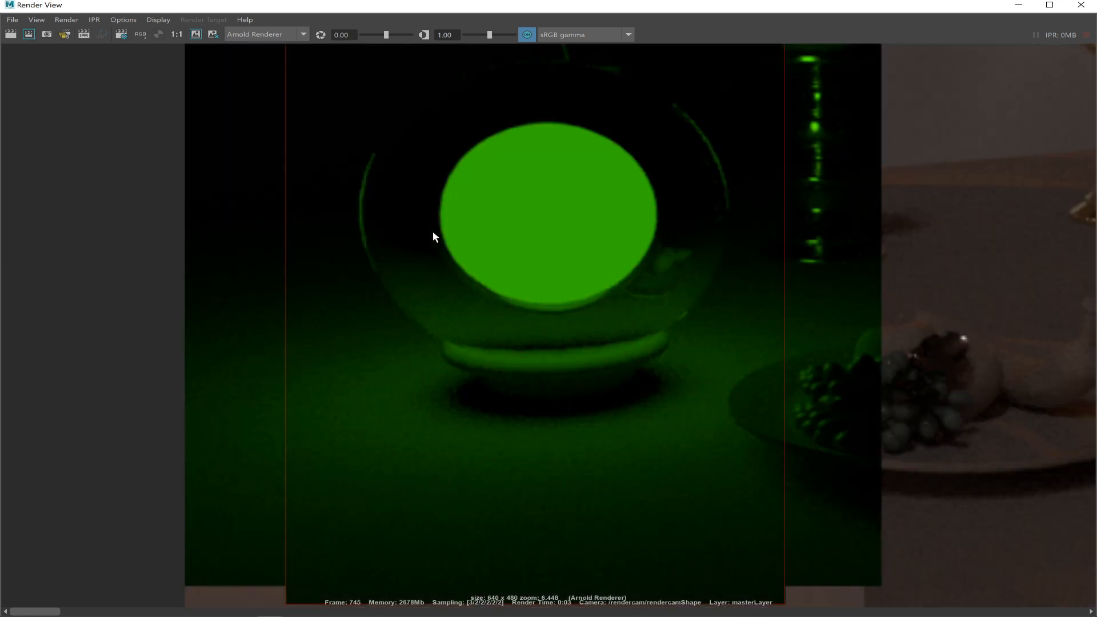
pyautogui.scroll(-1, 595, 319)
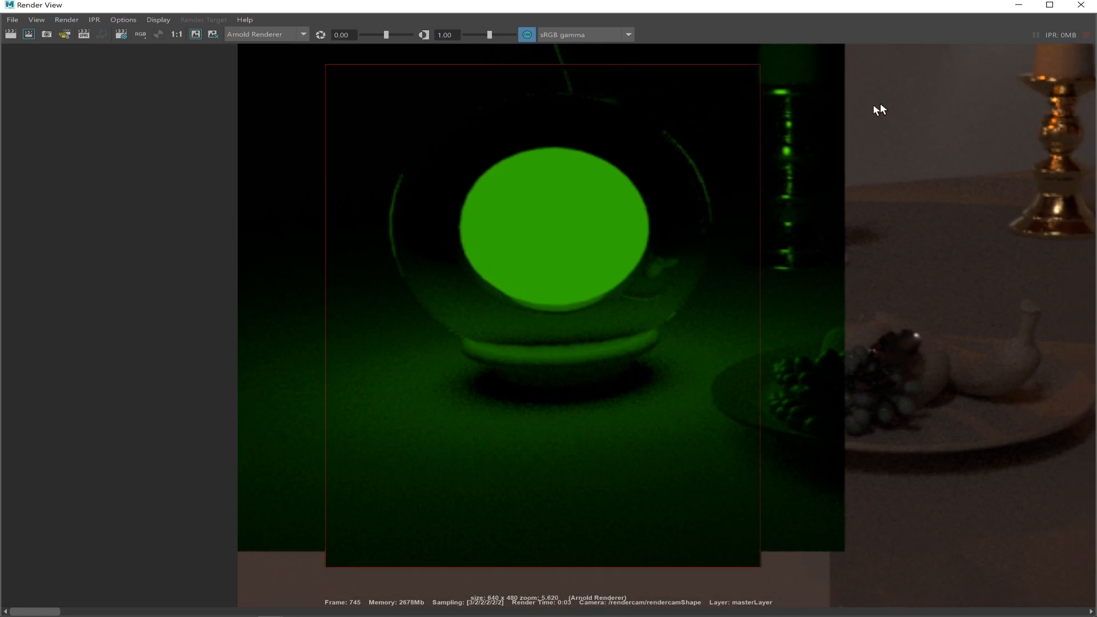
pyautogui.click(1019, 10)
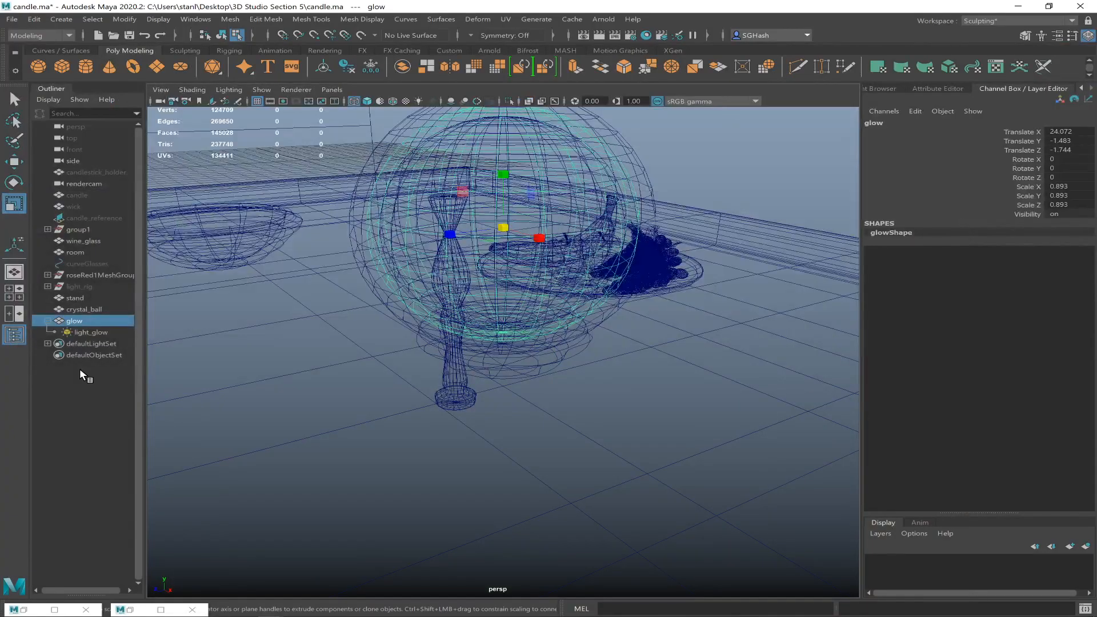
# Set the light_glow mesh light's Samples to 4.
pyautogui.click(88, 333)
pyautogui.hotkey('ctrl', 'a')
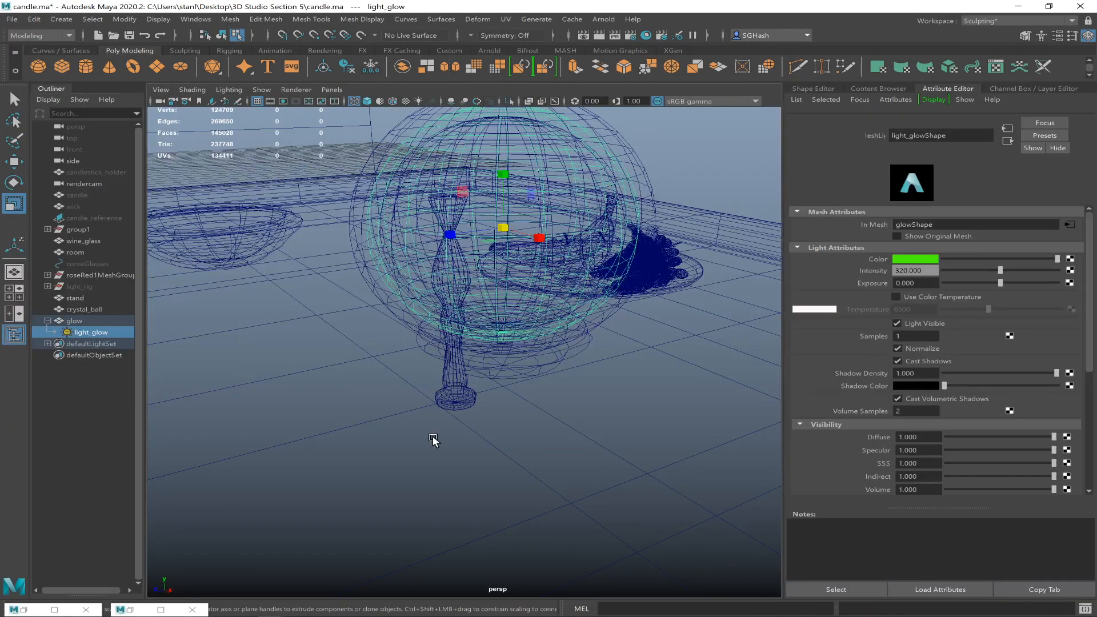
pyautogui.rightClick(859, 346)
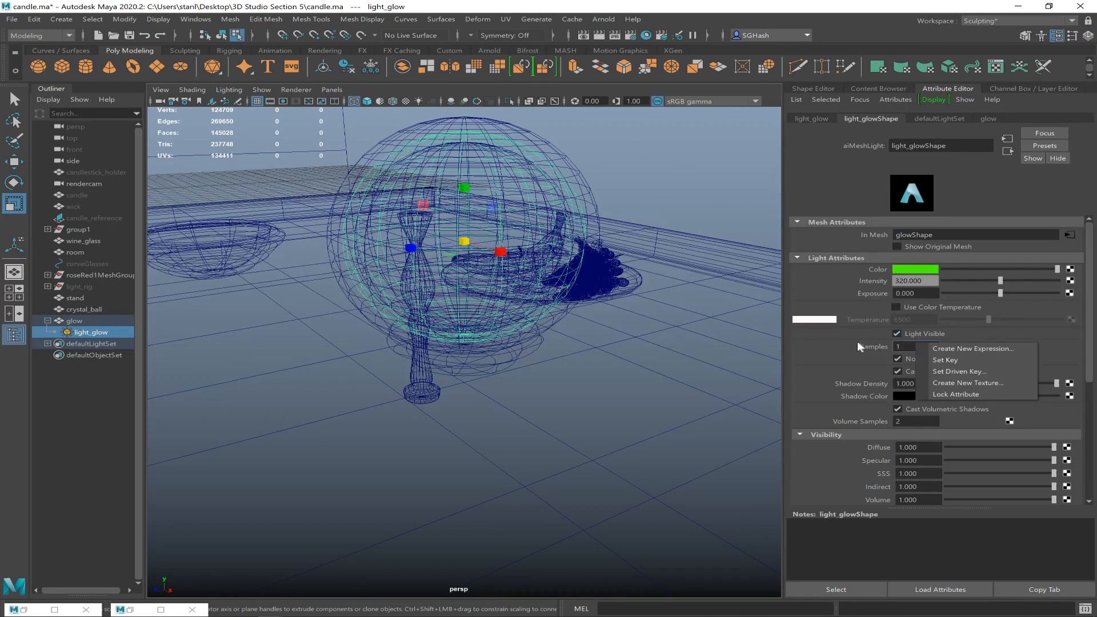
pyautogui.click(905, 347)
pyautogui.write('4')
pyautogui.press('Return')
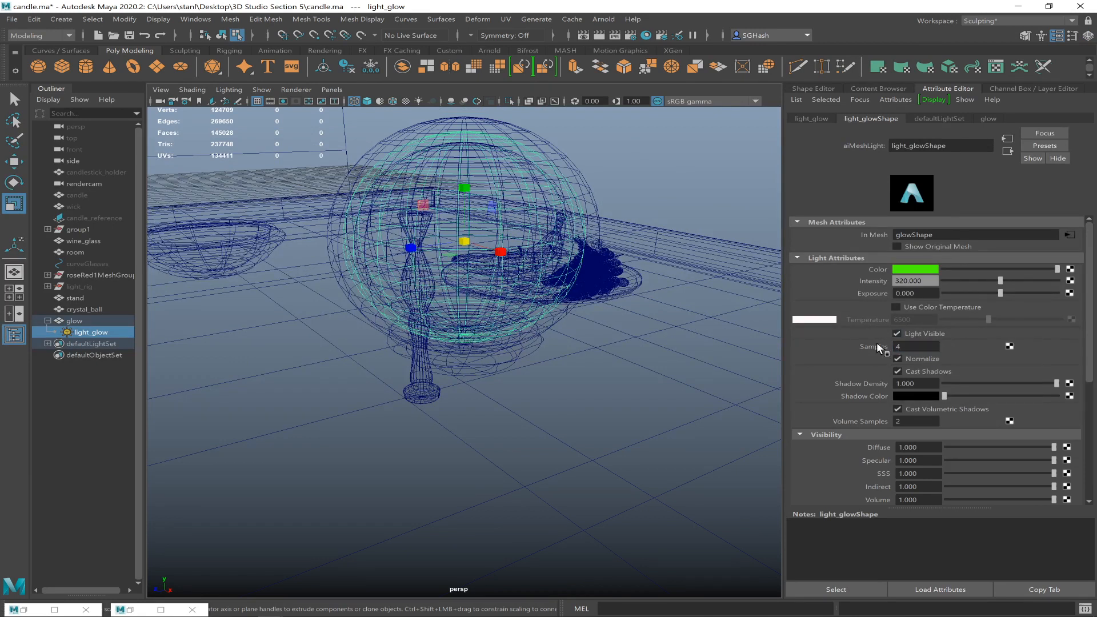
# Re-render the crystal ball region and compare the tabletop's grain inside and outside the region border up close.
pyautogui.click(583, 37)
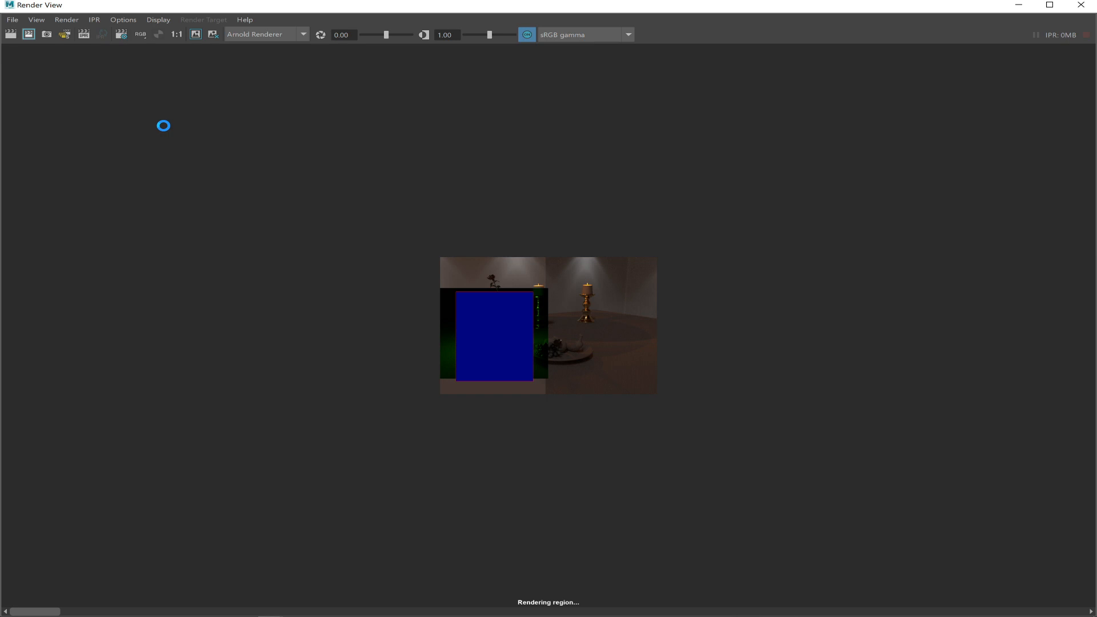
pyautogui.hotkey('alt', 'Tab')
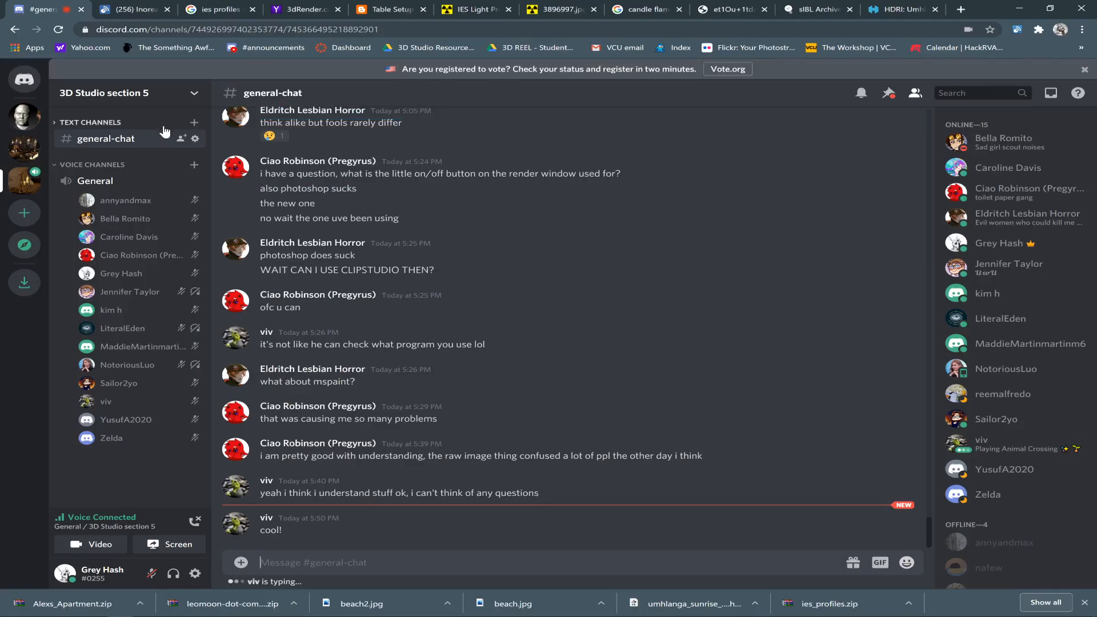
pyautogui.hotkey('alt', 'Tab')
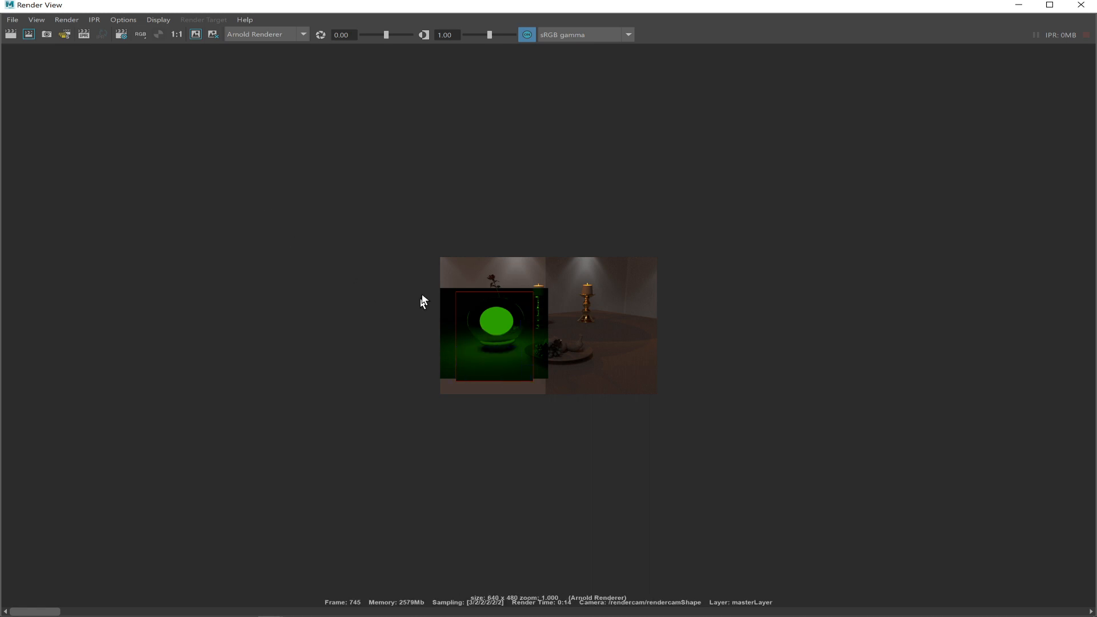
pyautogui.keyDown('ctrl'); pyautogui.keyDown('alt'); pyautogui.moveTo(382, 340); pyautogui.dragTo(522, 410); pyautogui.keyUp('alt'); pyautogui.keyUp('ctrl')
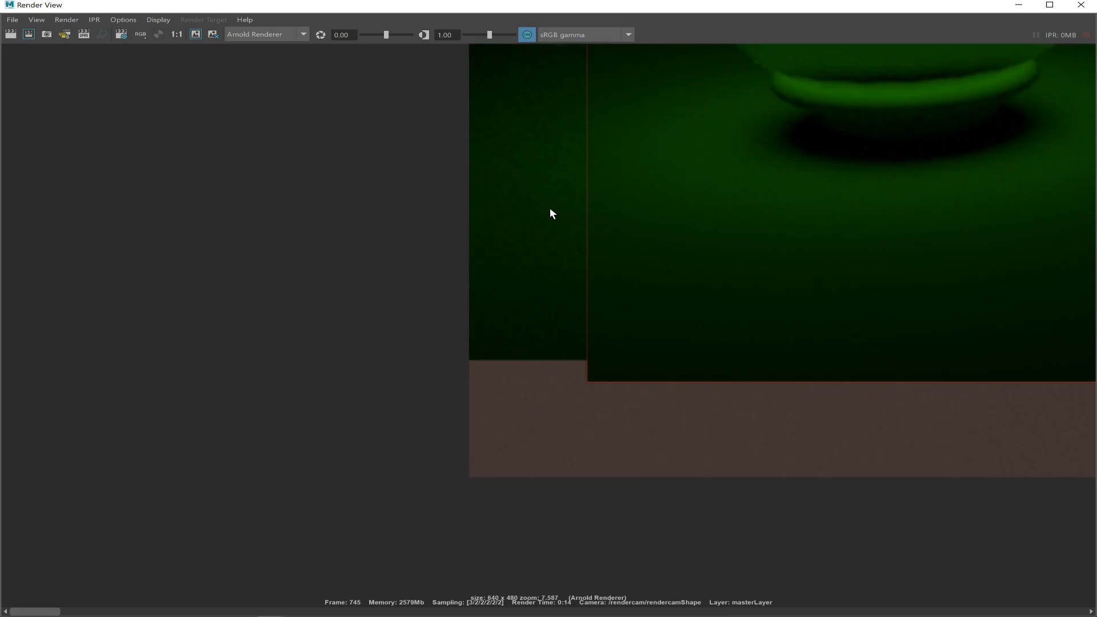
pyautogui.scroll(2, 550, 213)
pyautogui.keyDown('ctrl'); pyautogui.keyDown('alt'); pyautogui.moveTo(534, 190); pyautogui.dragTo(703, 269); pyautogui.keyUp('alt'); pyautogui.keyUp('ctrl')
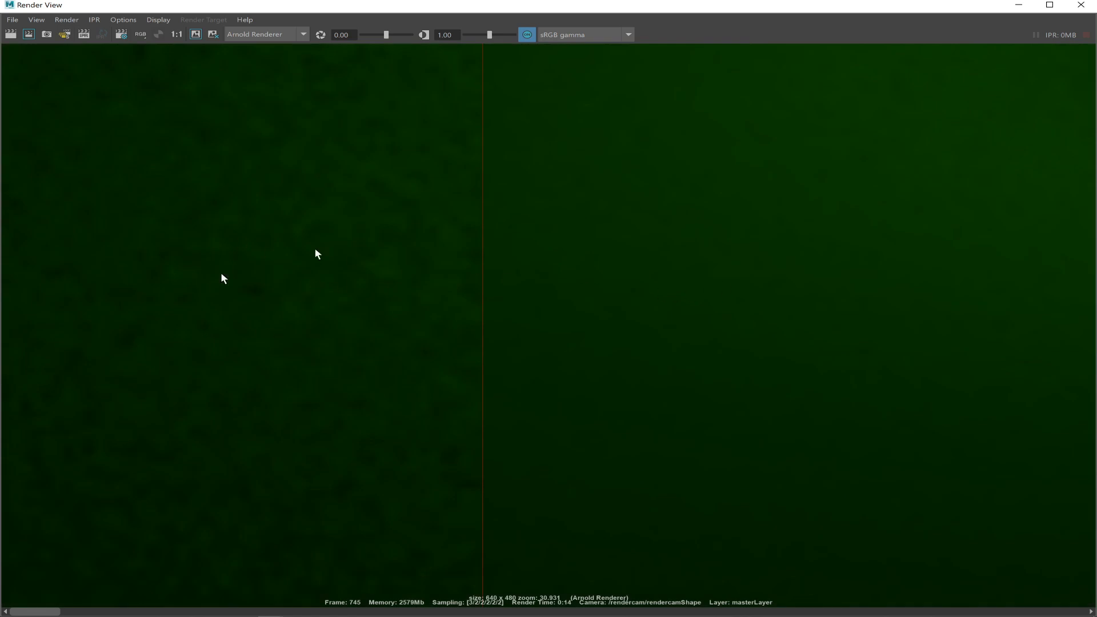
pyautogui.keyDown('alt'); pyautogui.moveTo(743, 263); pyautogui.dragTo(738, 193, button='right'); pyautogui.keyUp('alt')
pyautogui.keyDown('alt'); pyautogui.moveTo(531, 49); pyautogui.dragTo(902, 277, button='right'); pyautogui.keyUp('alt')
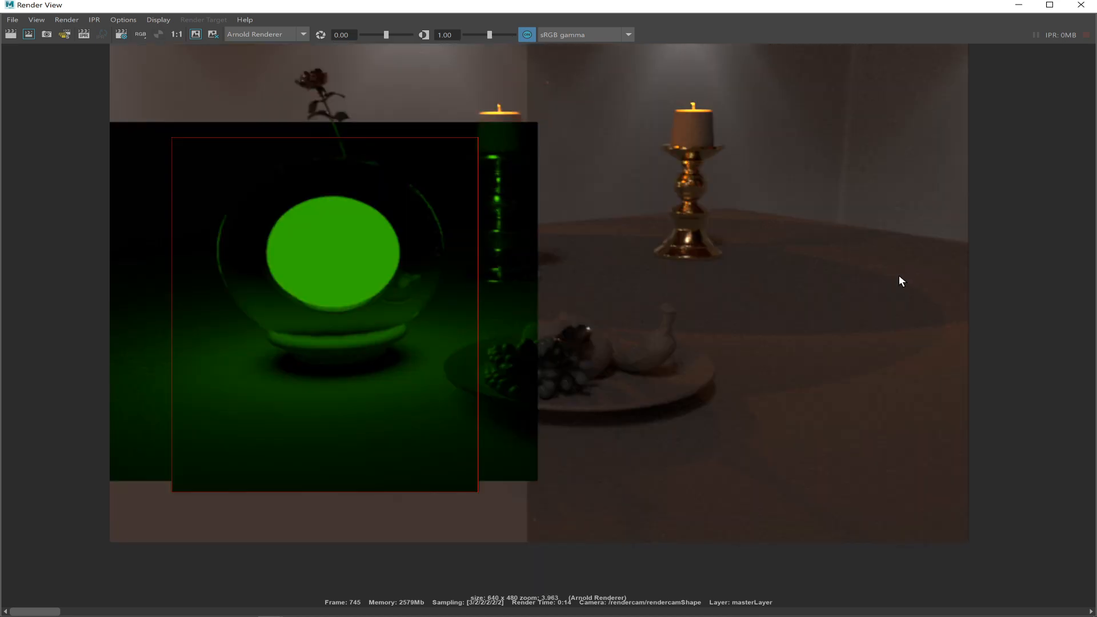
pyautogui.click(1019, 5)
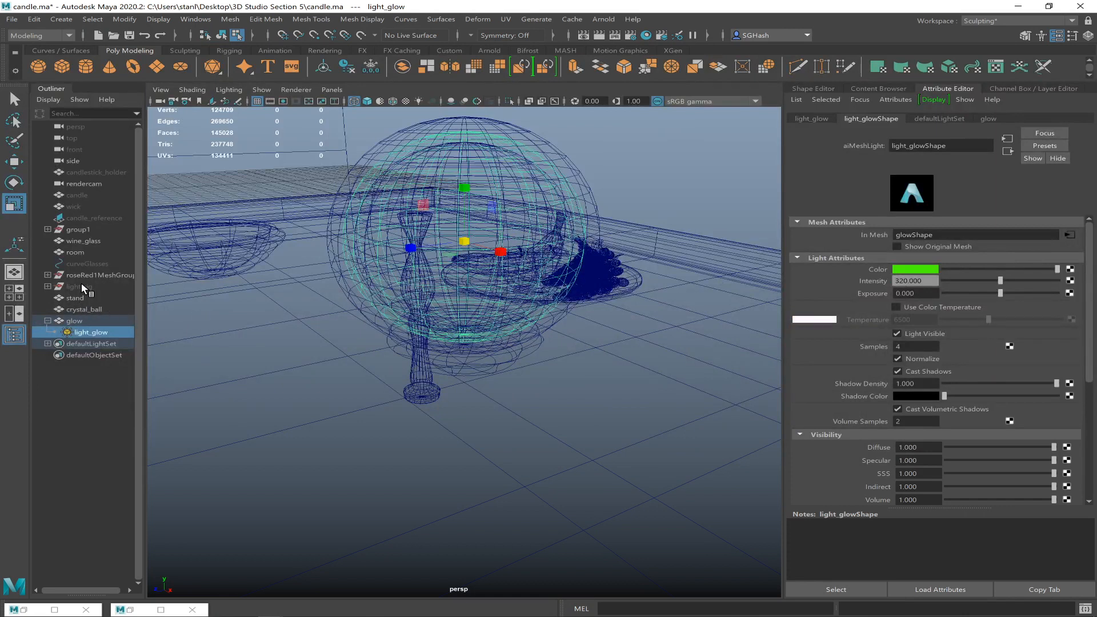
# Switch the light_rig group's Visibility back on and clear the selection.
pyautogui.click(80, 287)
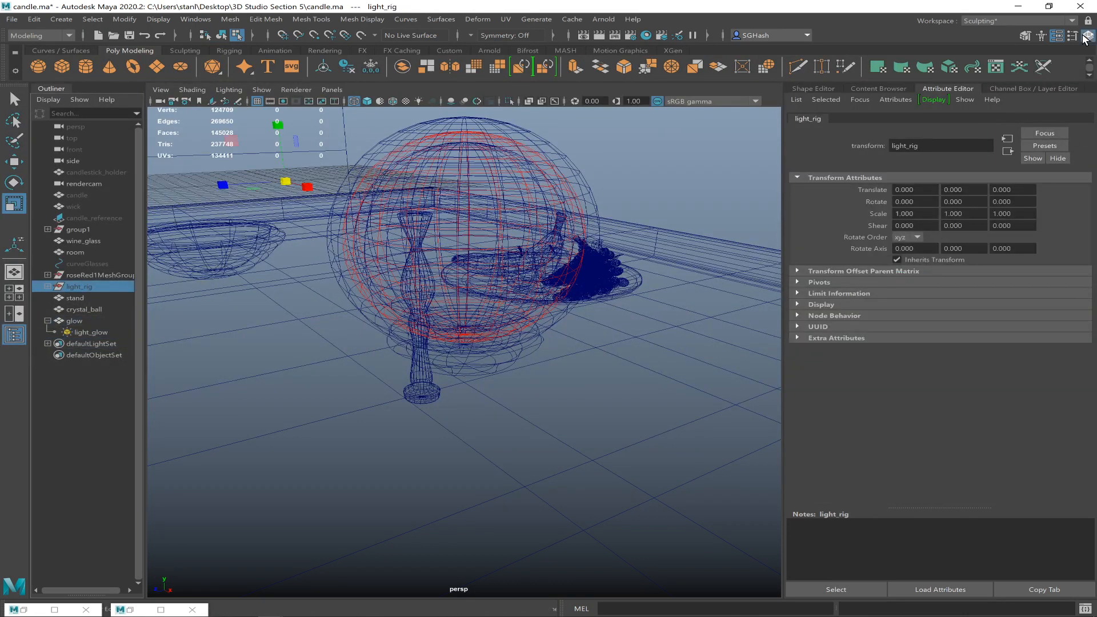
pyautogui.click(1088, 35)
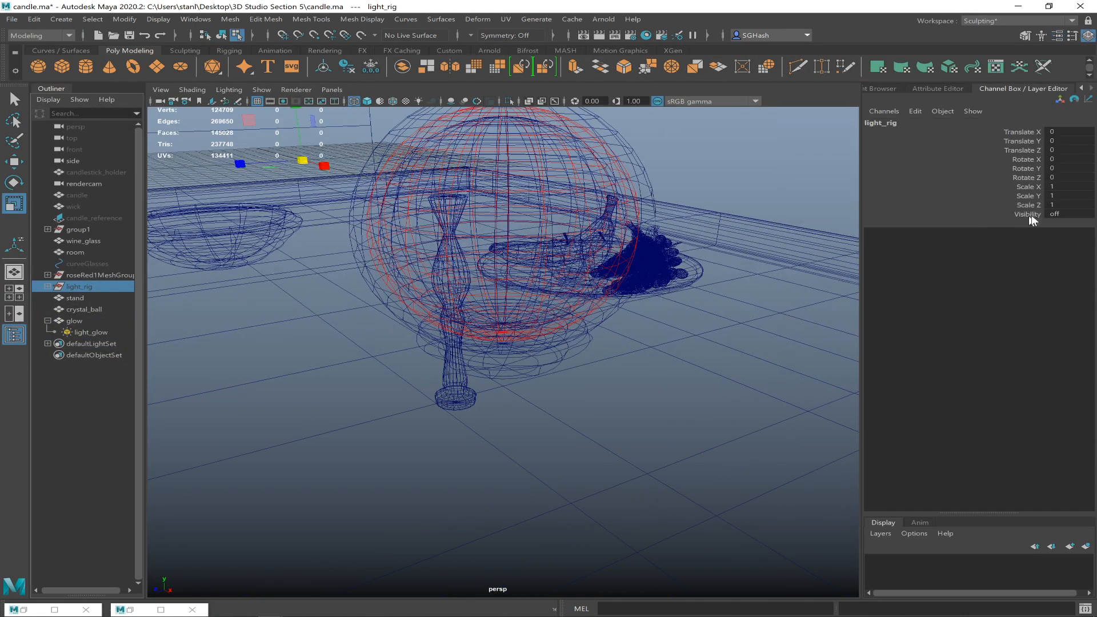
pyautogui.rightClick(1057, 214)
pyautogui.click(1020, 187)
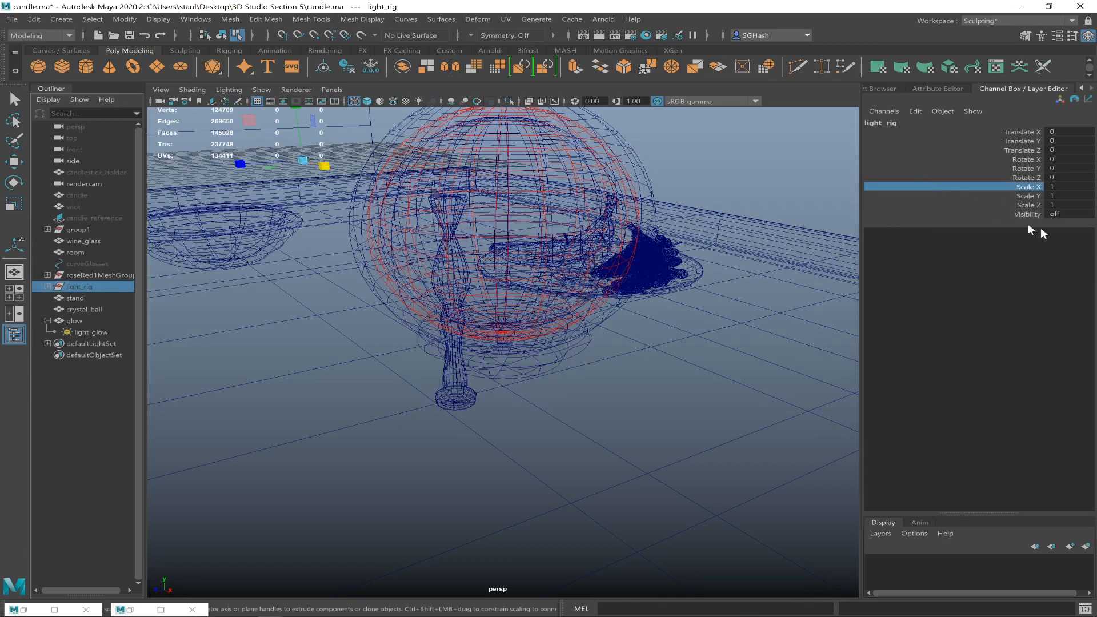
pyautogui.click(1057, 213)
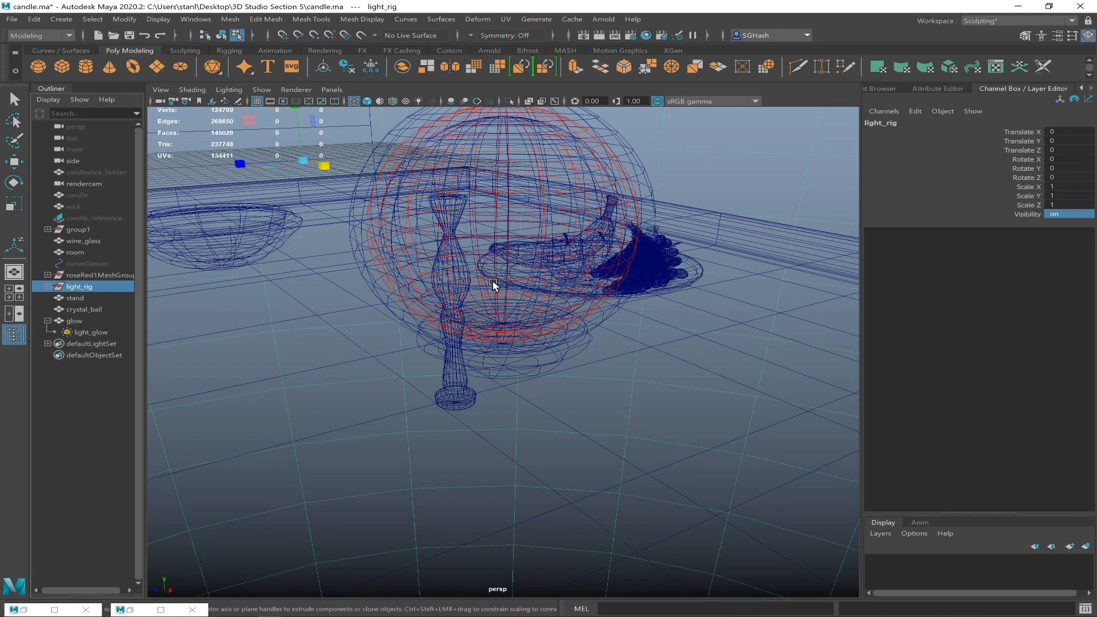
pyautogui.click(37, 388)
pyautogui.press('r')
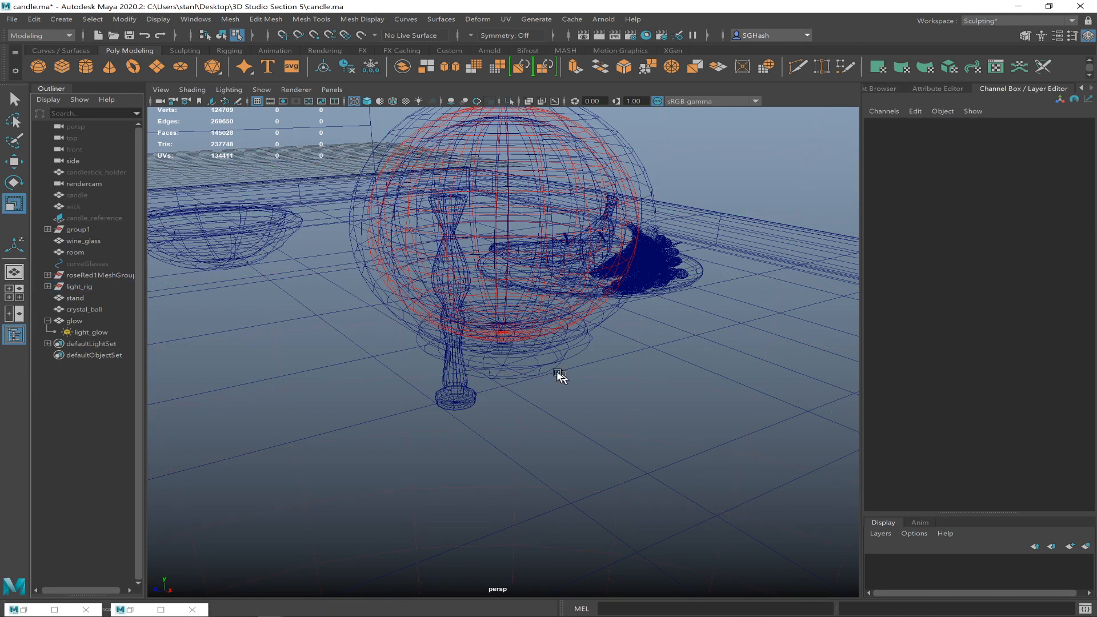
# Display the perspective view shaded with textures and step back to an earlier view showing the whole table.
pyautogui.keyDown('alt'); pyautogui.moveTo(564, 367); pyautogui.dragTo(396, 309); pyautogui.keyUp('alt')
pyautogui.press('5')
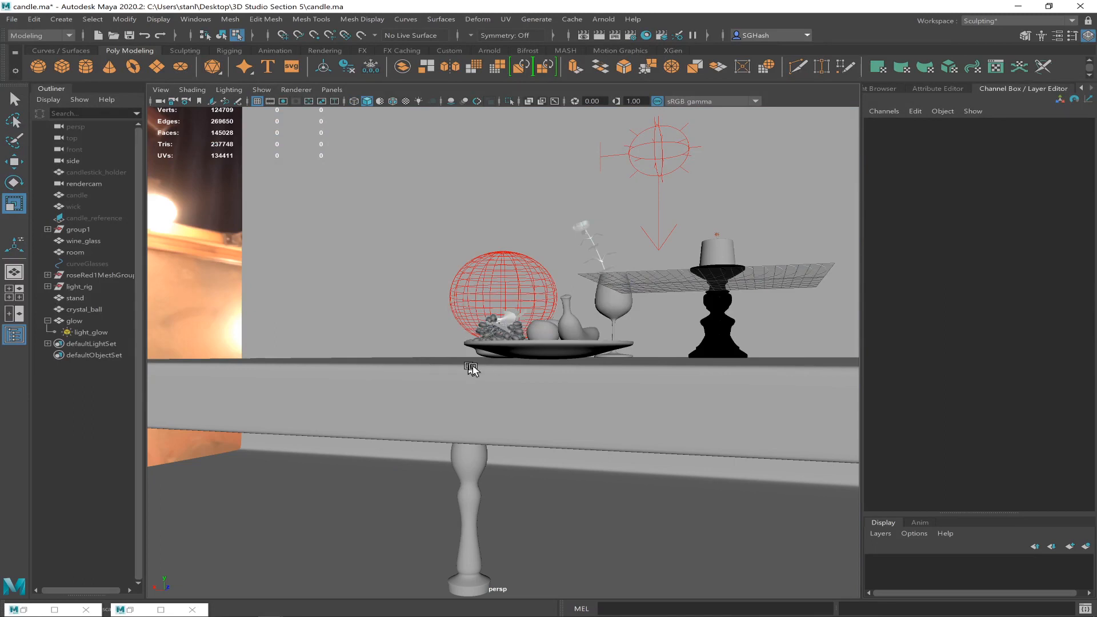
pyautogui.press('6')
pyautogui.press('[')
pyautogui.press('[')
pyautogui.press('[')
pyautogui.press('[')
pyautogui.press('[')
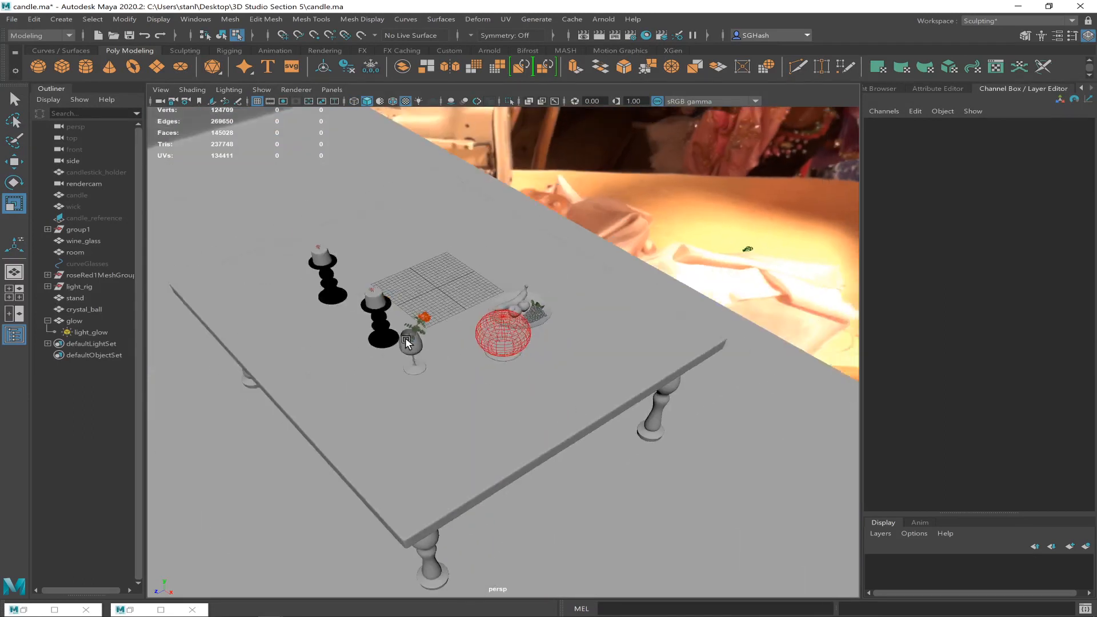
pyautogui.press('[')
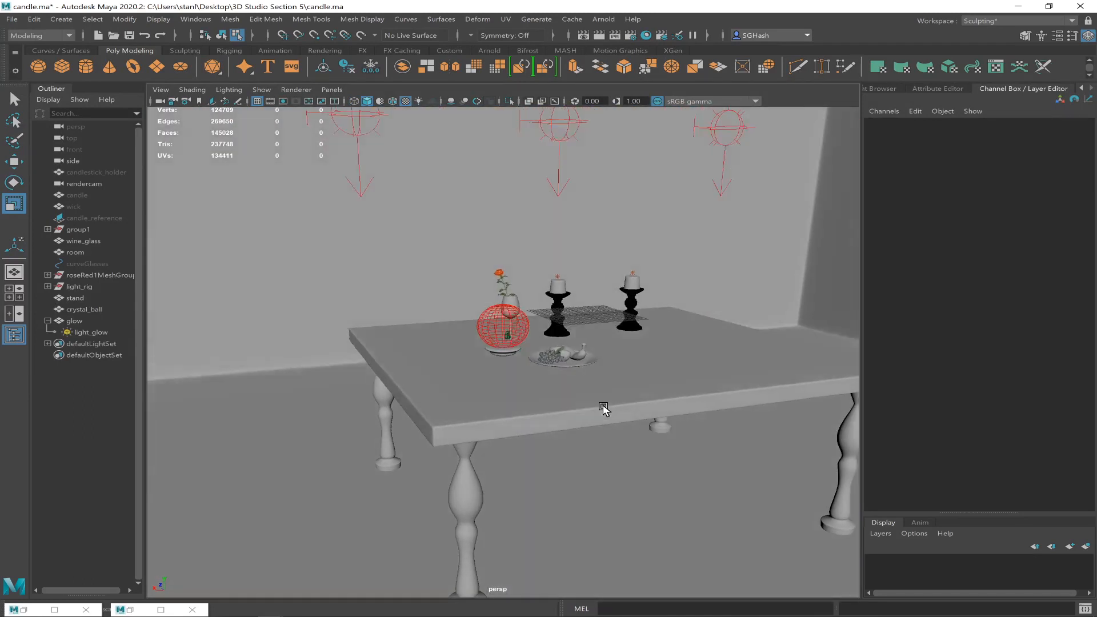
# Bring up the last render at actual size, mark a region around the crystal ball's upper part and re-render it.
pyautogui.click(583, 35)
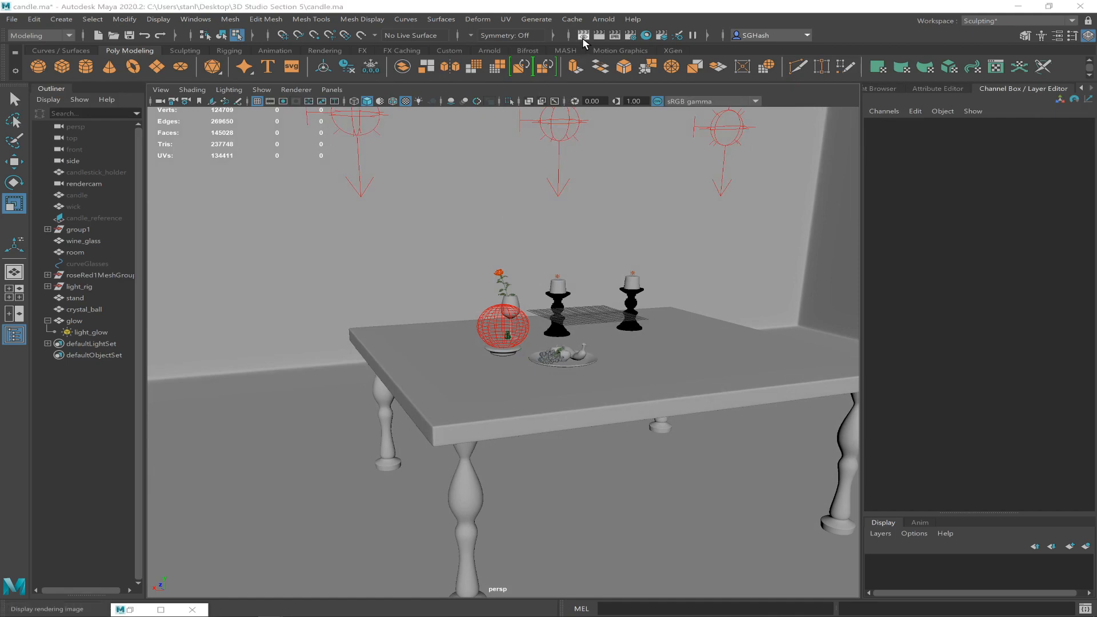
pyautogui.keyDown('alt'); pyautogui.moveTo(408, 281); pyautogui.dragTo(60, 137, button='right'); pyautogui.keyUp('alt')
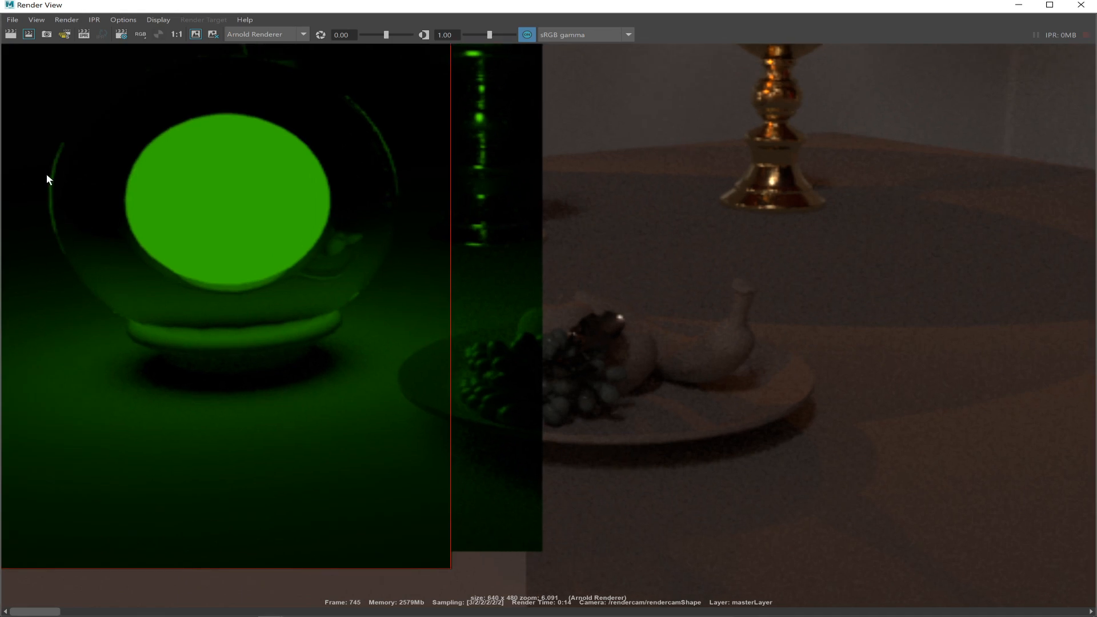
pyautogui.keyDown('alt'); pyautogui.moveTo(453, 285); pyautogui.dragTo(258, 495, button='right'); pyautogui.keyUp('alt')
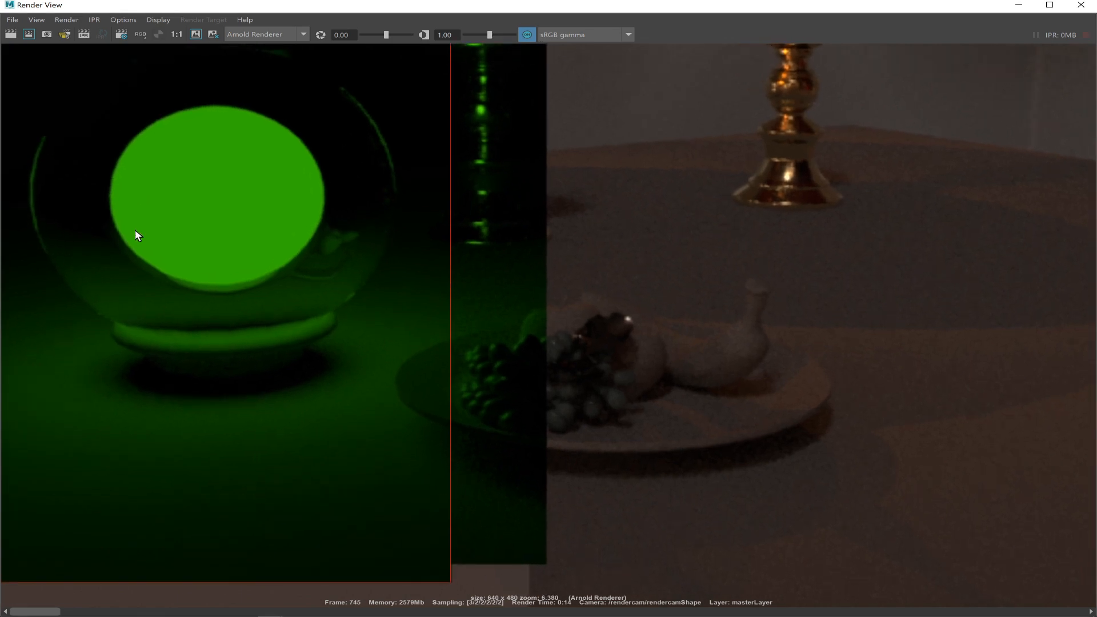
pyautogui.click(178, 35)
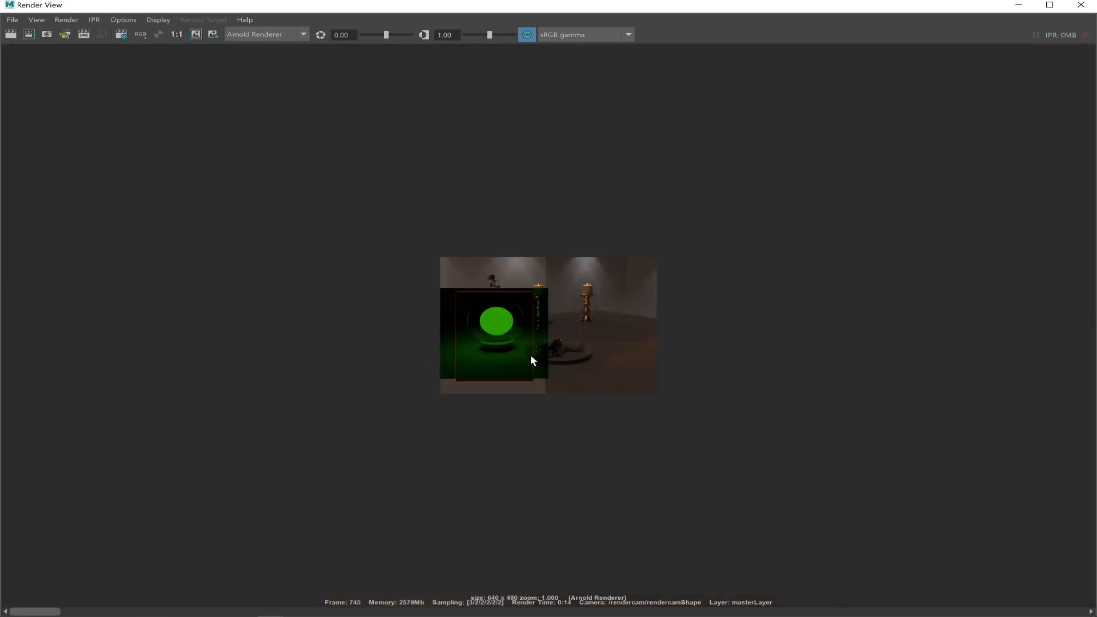
pyautogui.moveTo(579, 327); pyautogui.dragTo(519, 337)
pyautogui.click(28, 35)
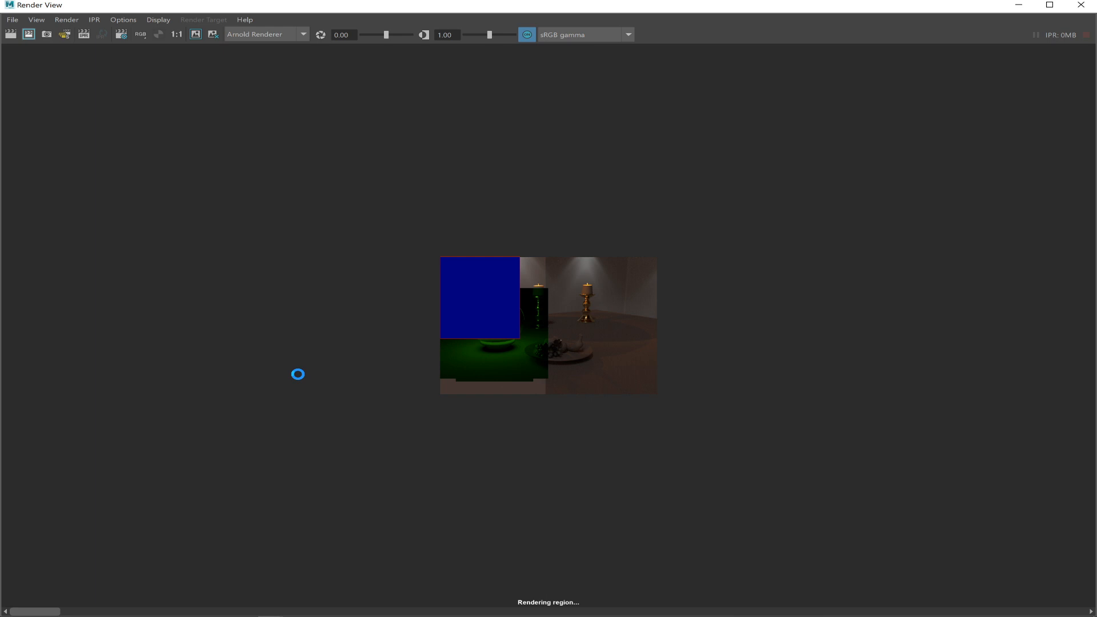
pyautogui.hotkey('alt', 'Tab')
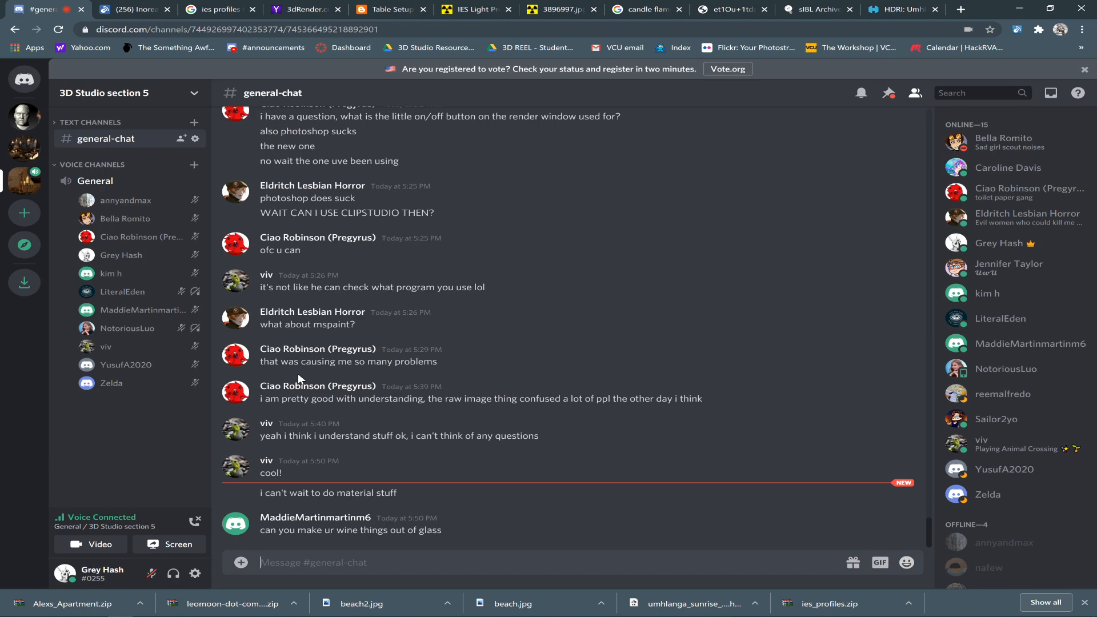
pyautogui.hotkey('alt', 'Tab')
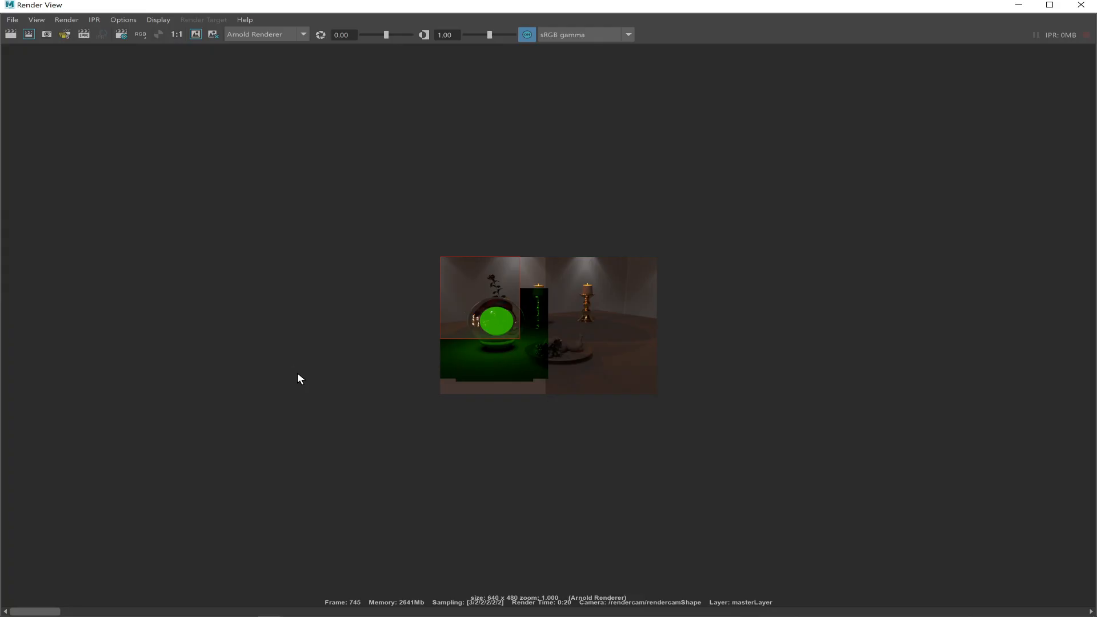
# Mark a wider region covering the crystal ball, both candlesticks and the fruit plate, and re-render it.
pyautogui.keyDown('alt'); pyautogui.moveTo(462, 334); pyautogui.dragTo(604, 380, button='right'); pyautogui.keyUp('alt')
pyautogui.keyDown('alt'); pyautogui.moveTo(422, 277); pyautogui.dragTo(718, 431, button='right'); pyautogui.keyUp('alt')
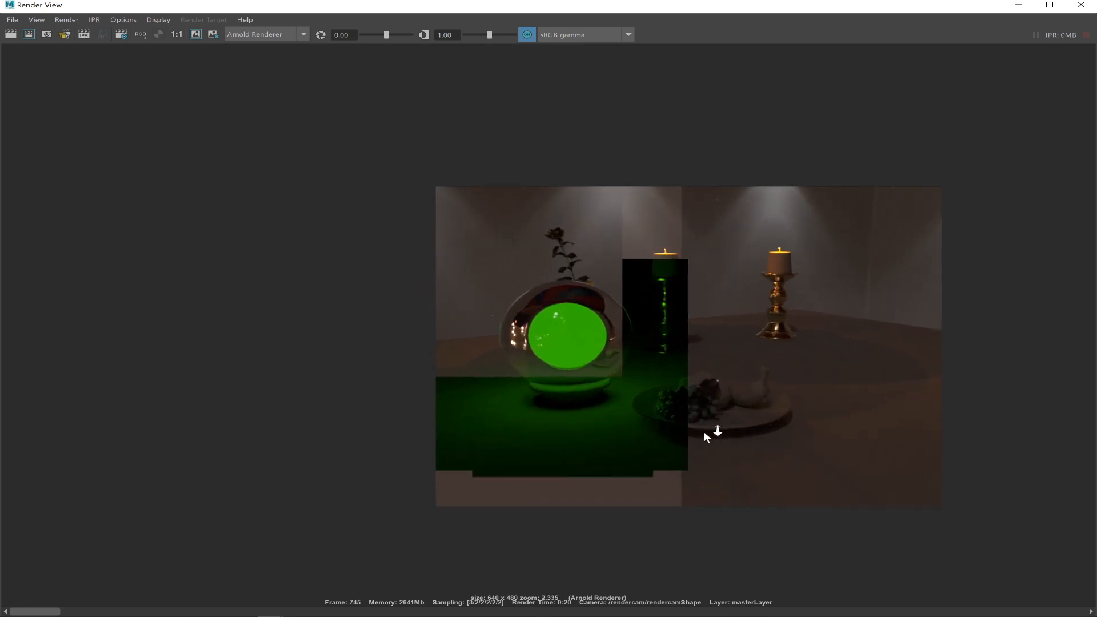
pyautogui.keyDown('alt'); pyautogui.moveTo(539, 366); pyautogui.dragTo(644, 422, button='right'); pyautogui.keyUp('alt')
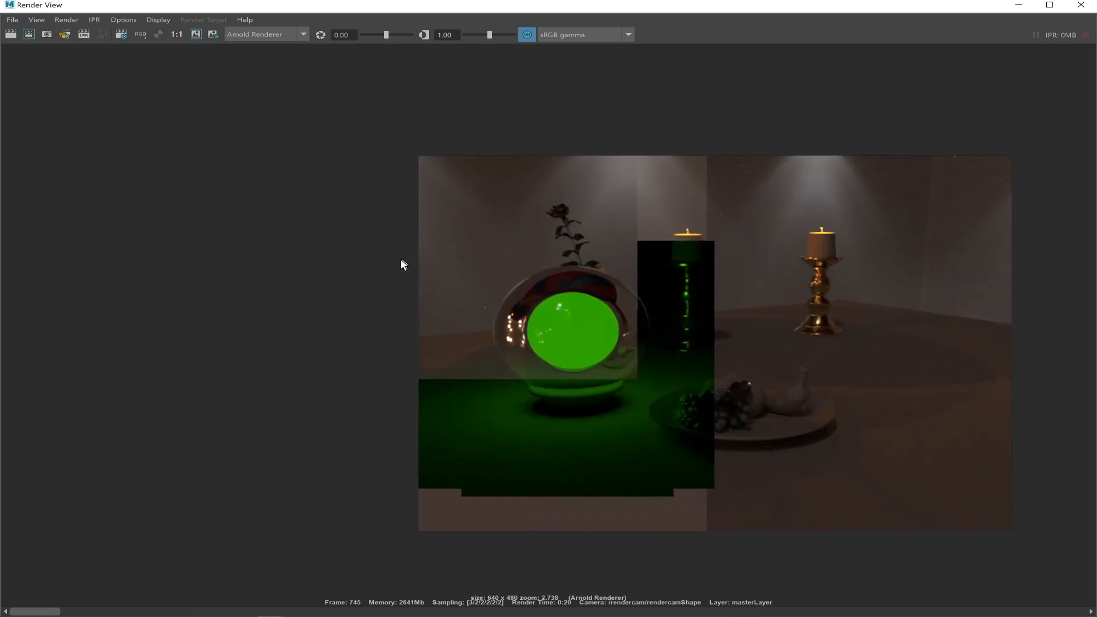
pyautogui.moveTo(584, 406)
pyautogui.mouseDown()
pyautogui.moveTo(792, 504)
pyautogui.moveTo(856, 499)
pyautogui.mouseUp()
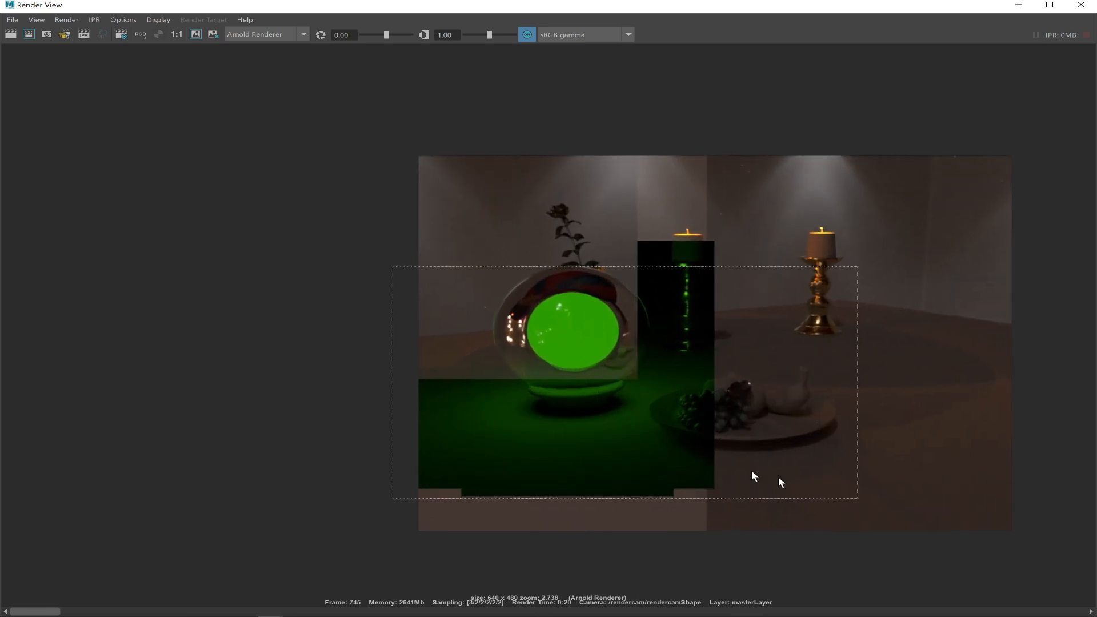
pyautogui.moveTo(401, 221)
pyautogui.mouseDown()
pyautogui.moveTo(743, 312)
pyautogui.moveTo(892, 445)
pyautogui.moveTo(888, 472)
pyautogui.mouseUp()
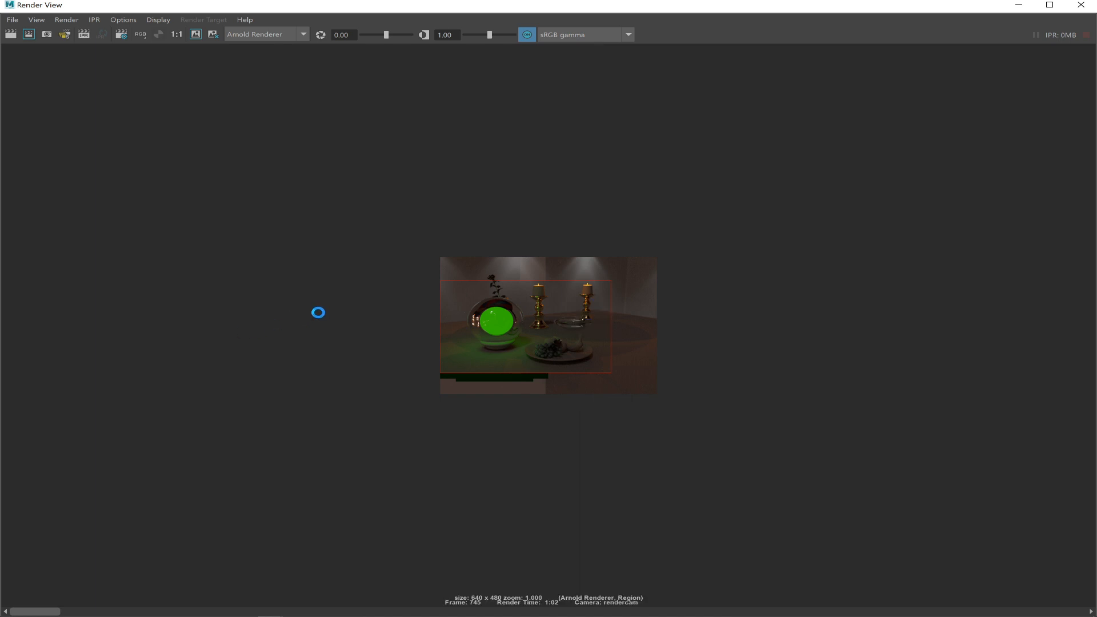
# Examine the enlarged region render for the green glow's effect on the tabletop, candlesticks and fruit plate.
pyautogui.scroll(1, 303, 297)
pyautogui.scroll(8, 546, 375)
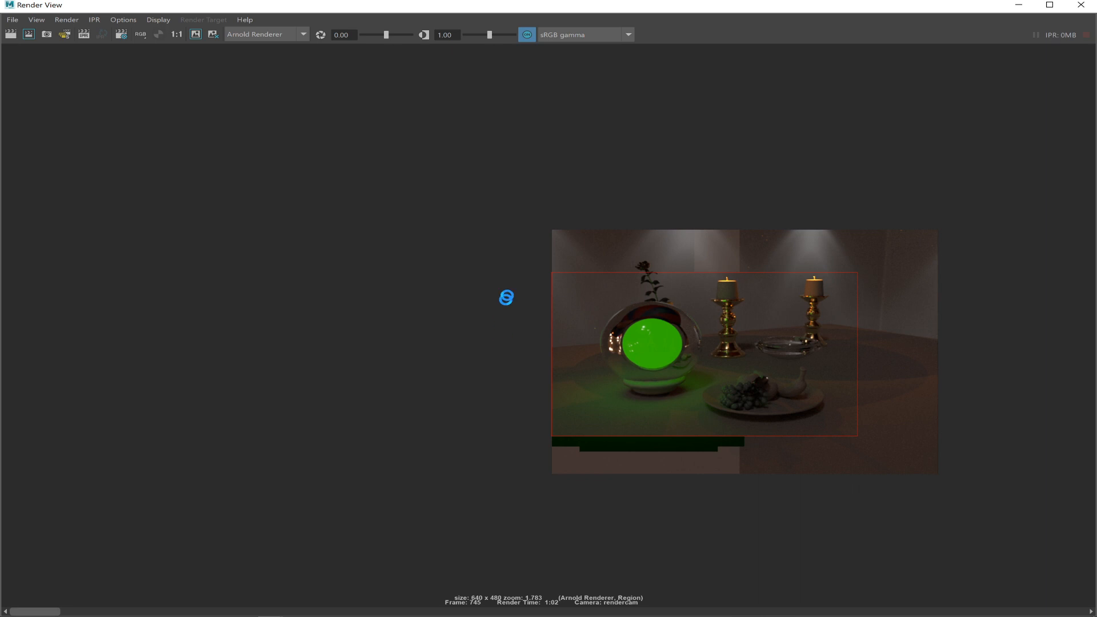
pyautogui.moveTo(545, 270); pyautogui.dragTo(937, 426)
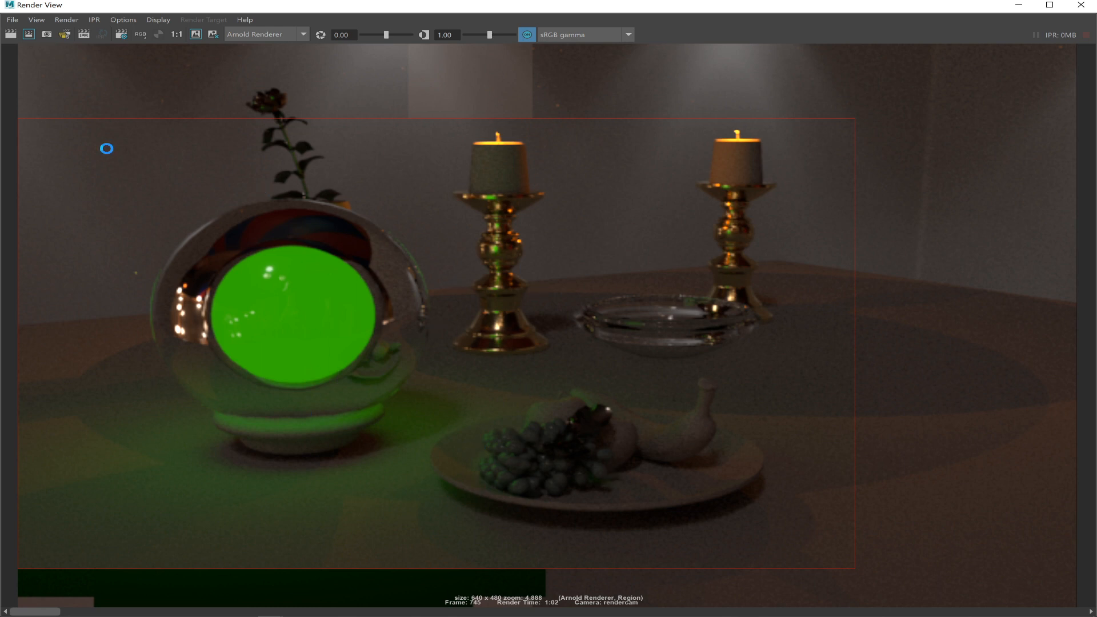
pyautogui.scroll(-1, 526, 281)
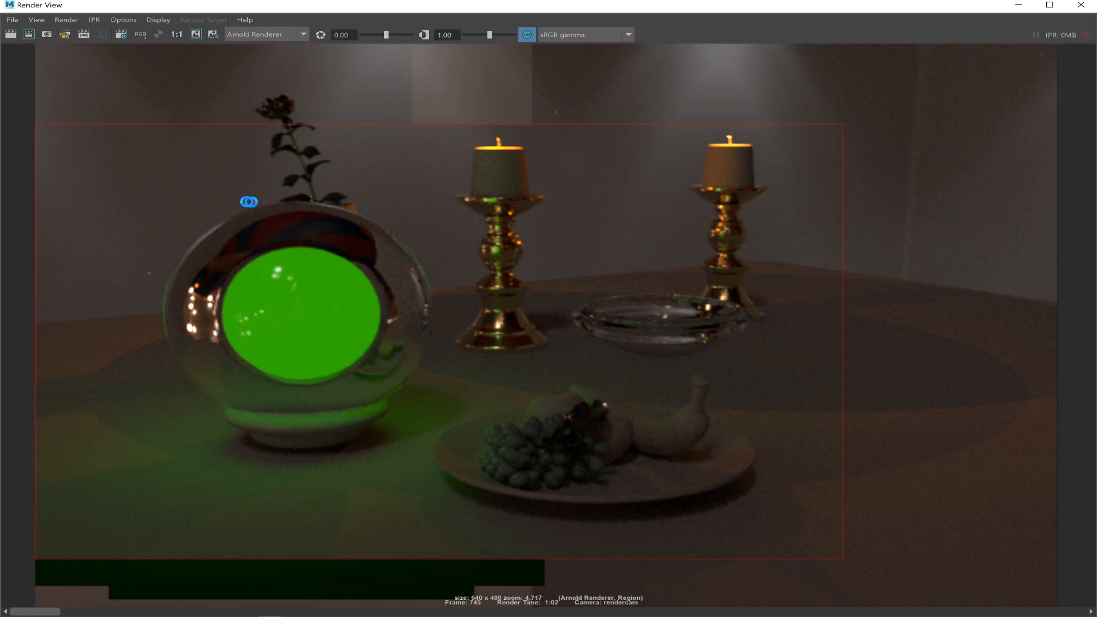
pyautogui.scroll(-10, 490, 286)
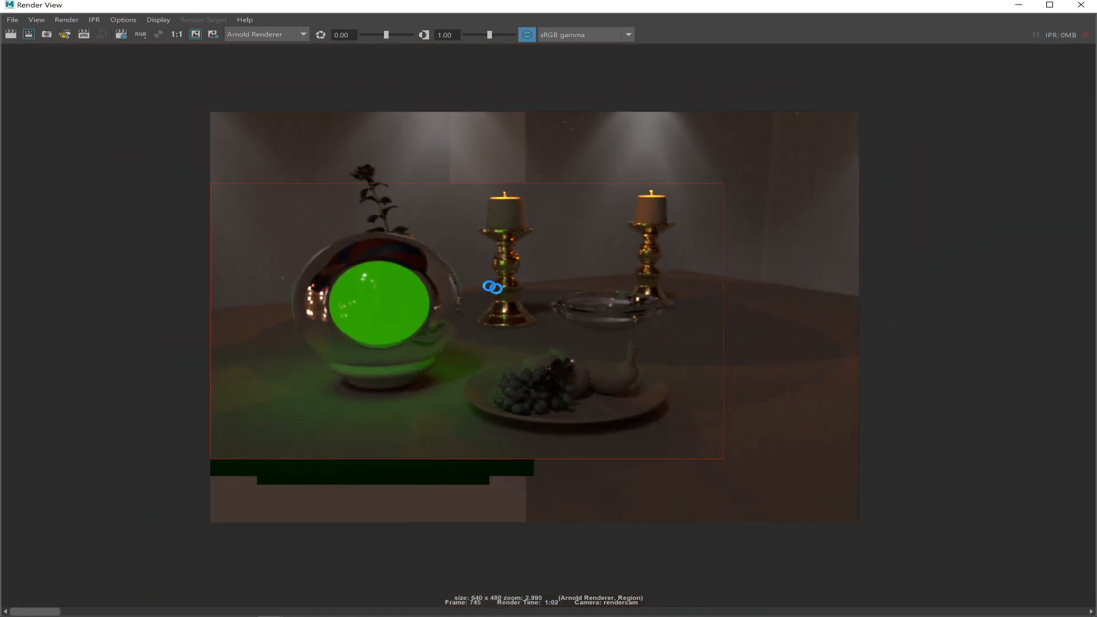
pyautogui.hotkey('alt', 'Tab')
pyautogui.hotkey('alt', 'Tab')
pyautogui.hotkey('alt', 'Tab')
pyautogui.hotkey('alt', 'Tab')
pyautogui.hotkey('alt', 'Tab')
pyautogui.hotkey('alt', 'Tab')
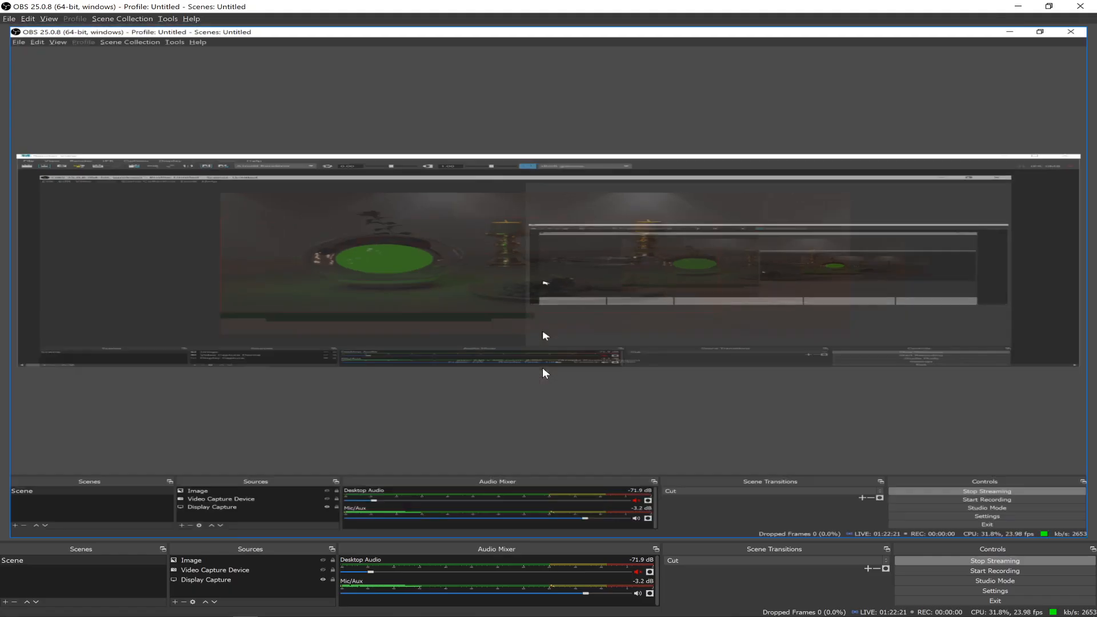